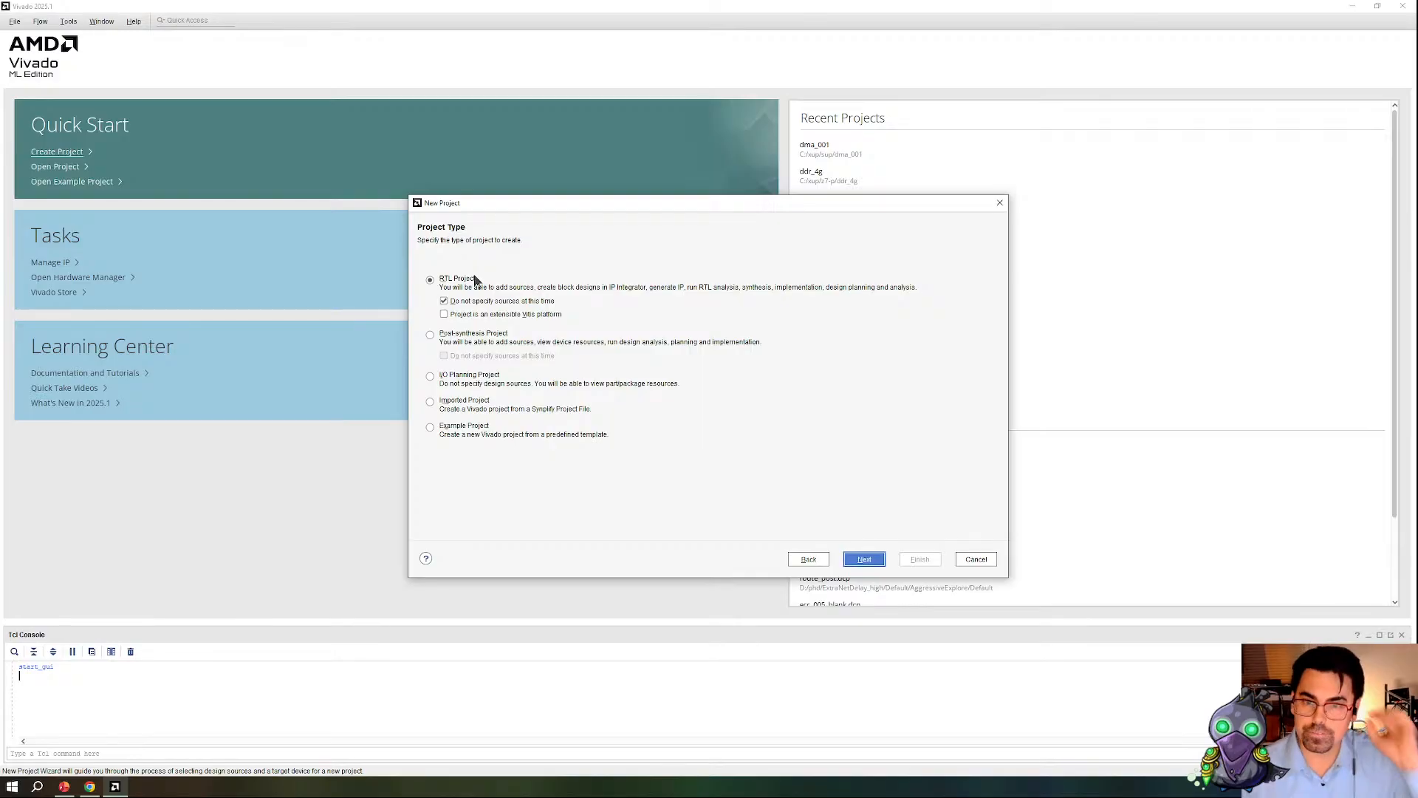
key(Return)
Step: Finish creating an RTL project without sources, targeting the Spartan UltraScale+ SCU35 Evaluation Platform board
click(471, 279)
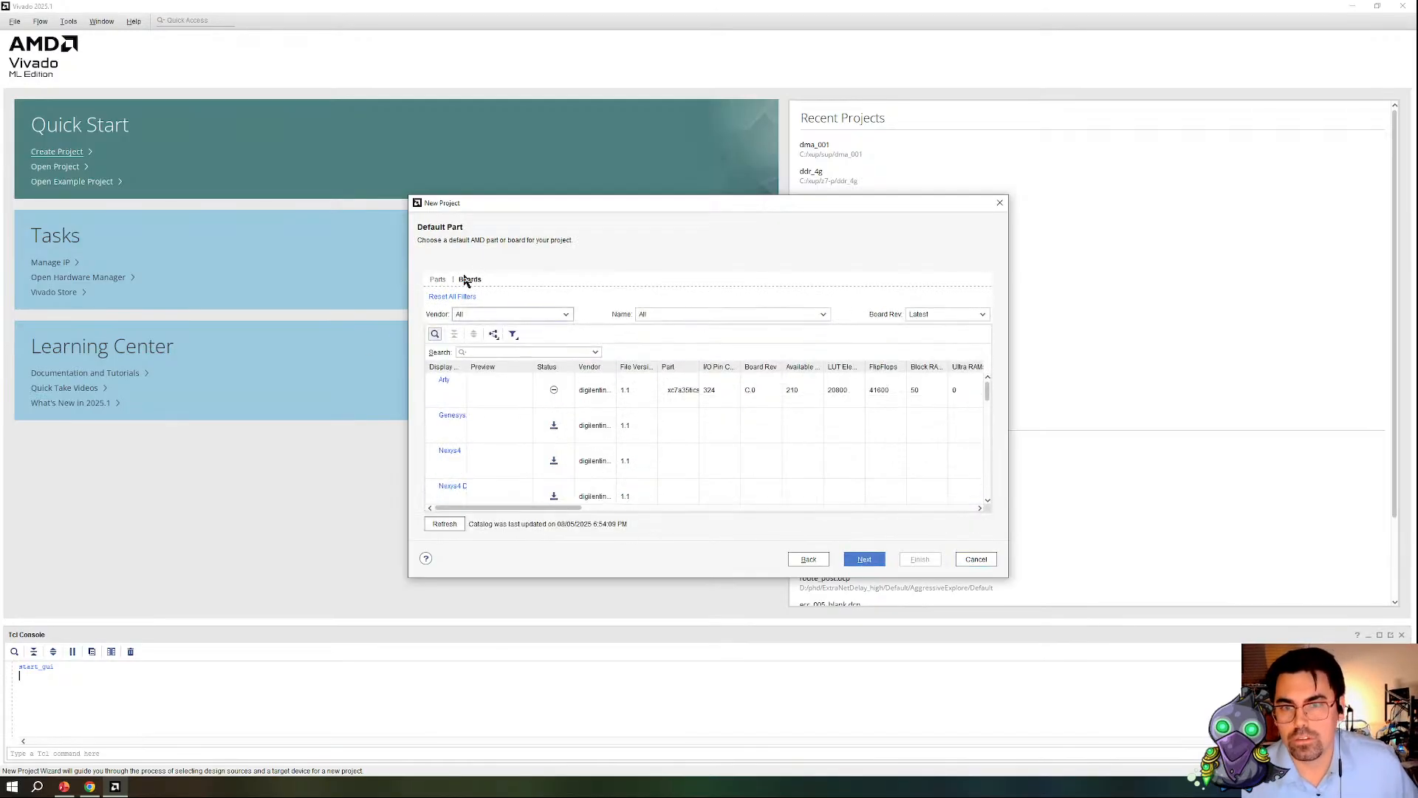
click(494, 352)
text(scu35)
click(522, 390)
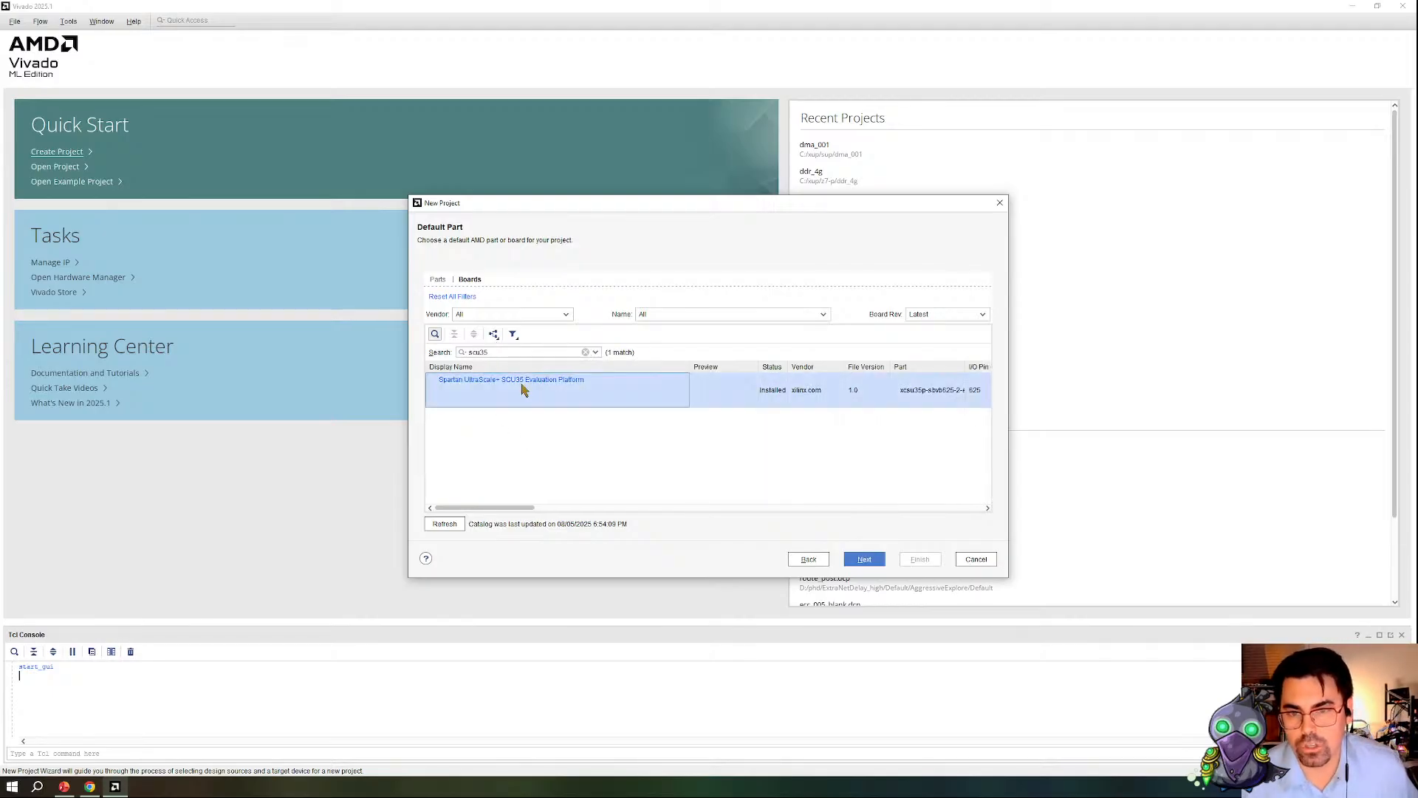
click(862, 563)
click(921, 559)
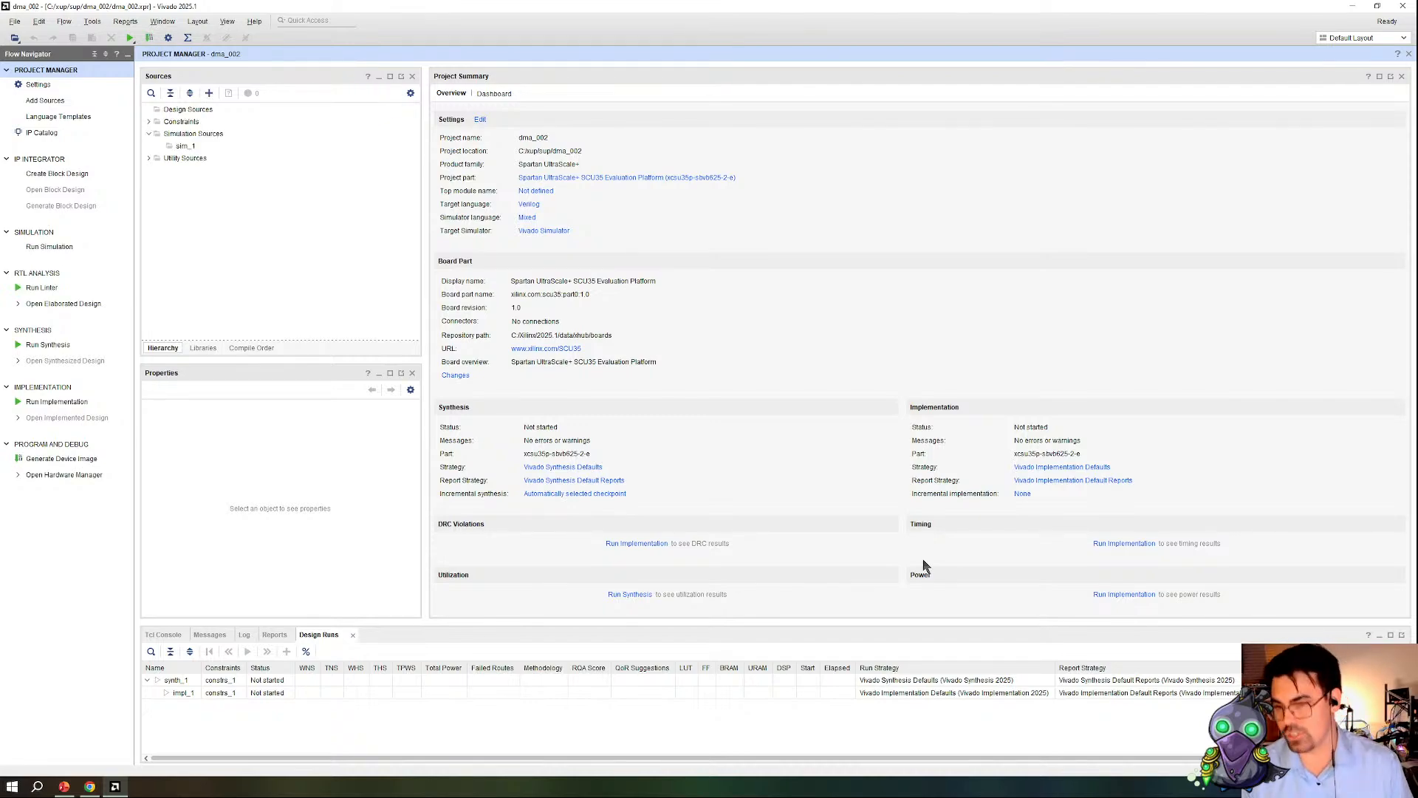
Step: Create a block design named top and add a MicroBlaze V processor to it
click(62, 175)
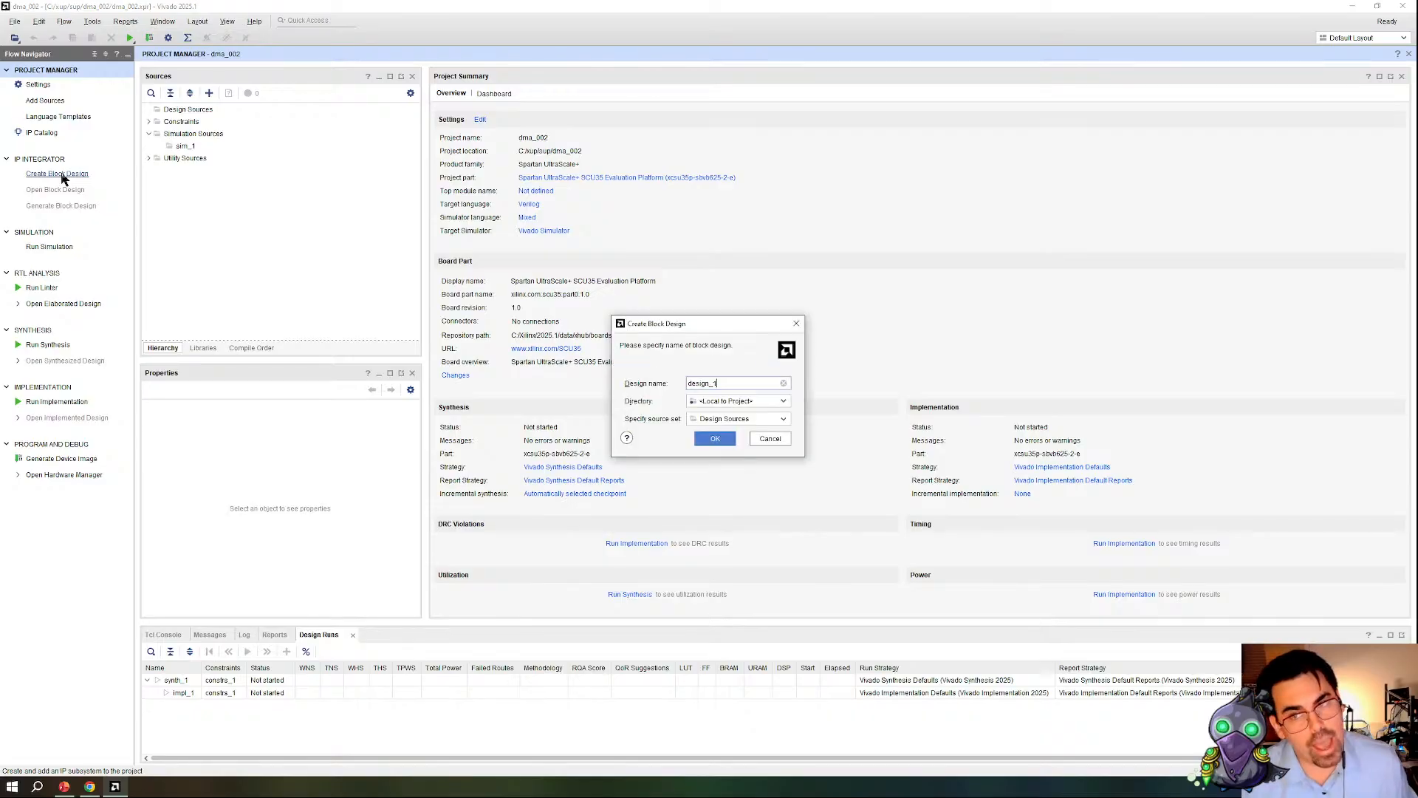
click(714, 441)
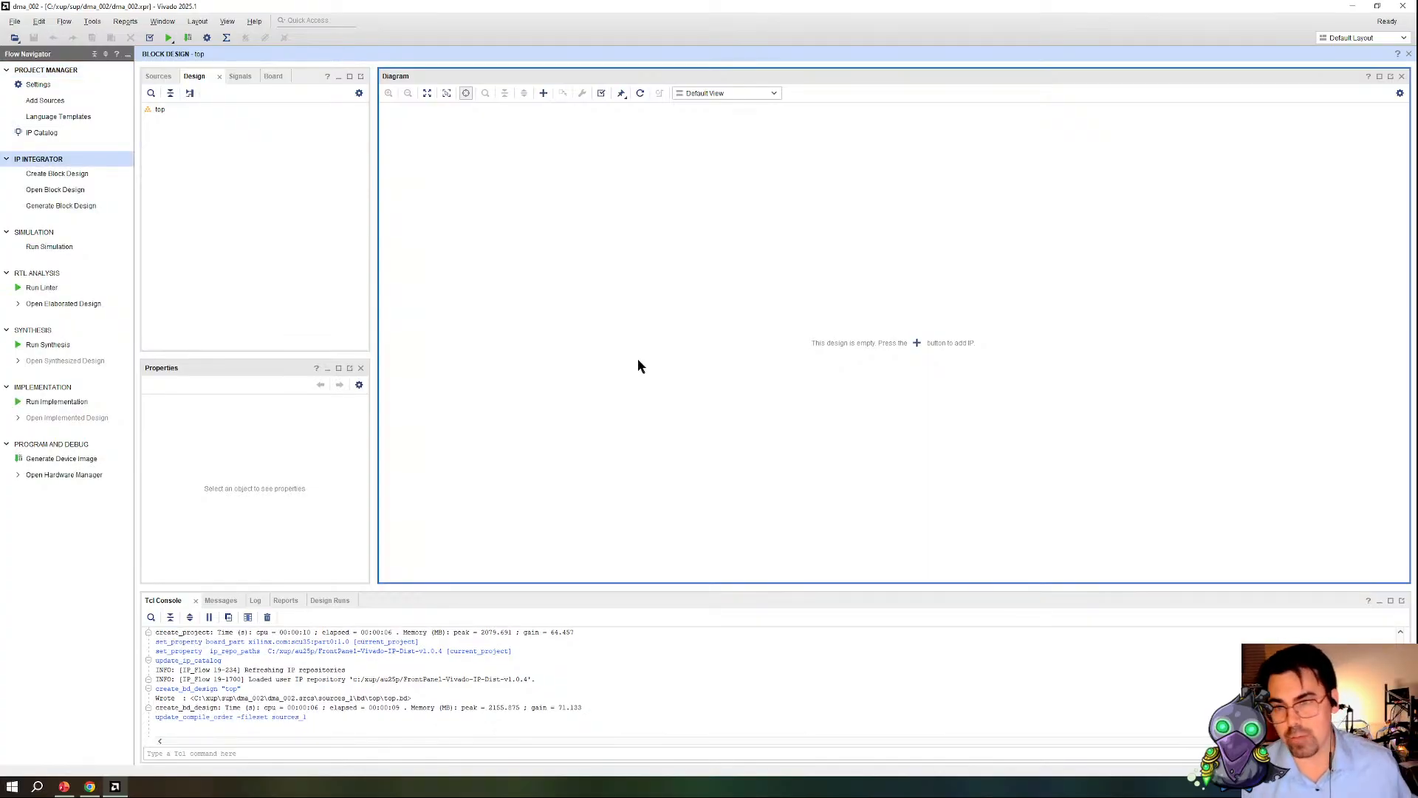
click(917, 343)
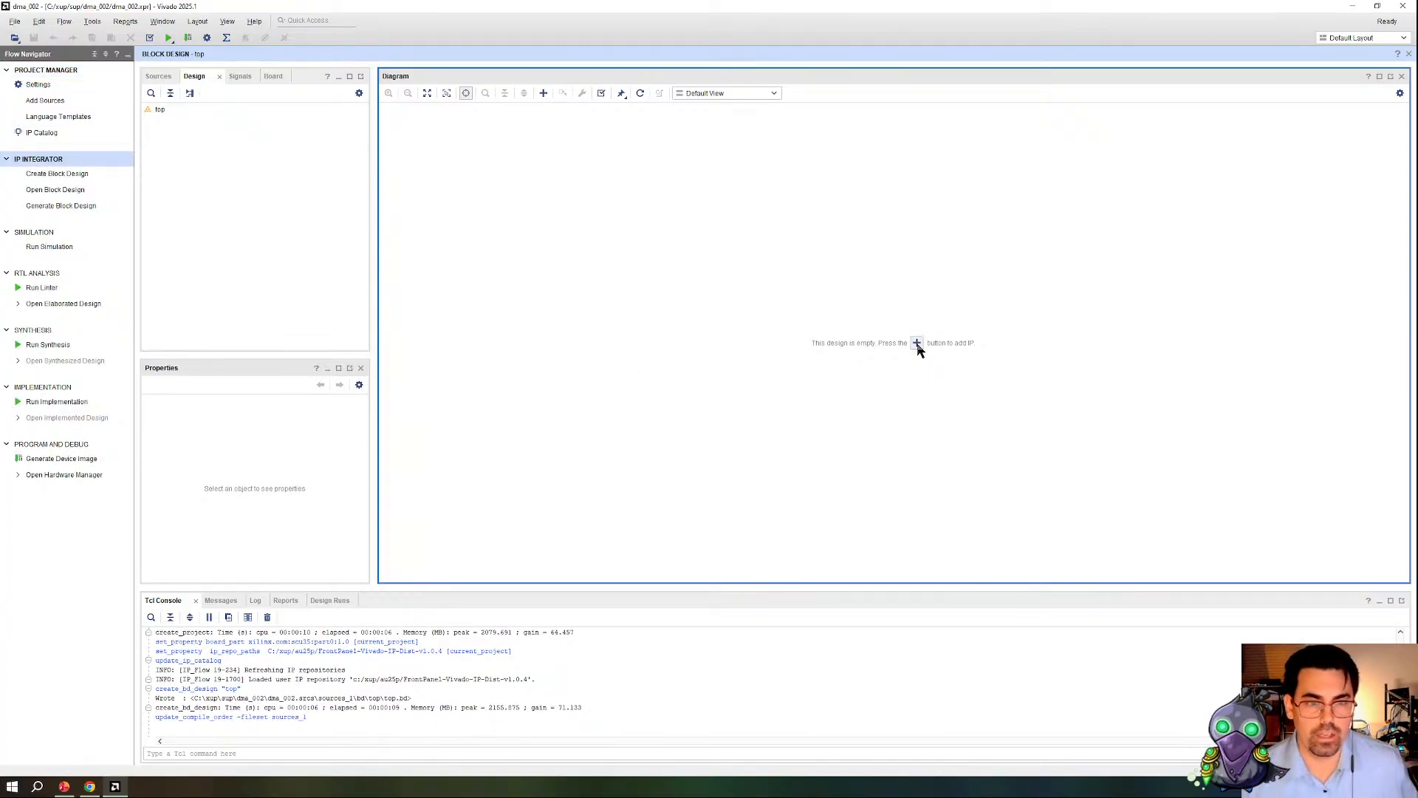
key(Down)
key(Down)
key(Down)
key(Down)
key(Down)
key(Down)
key(Return)
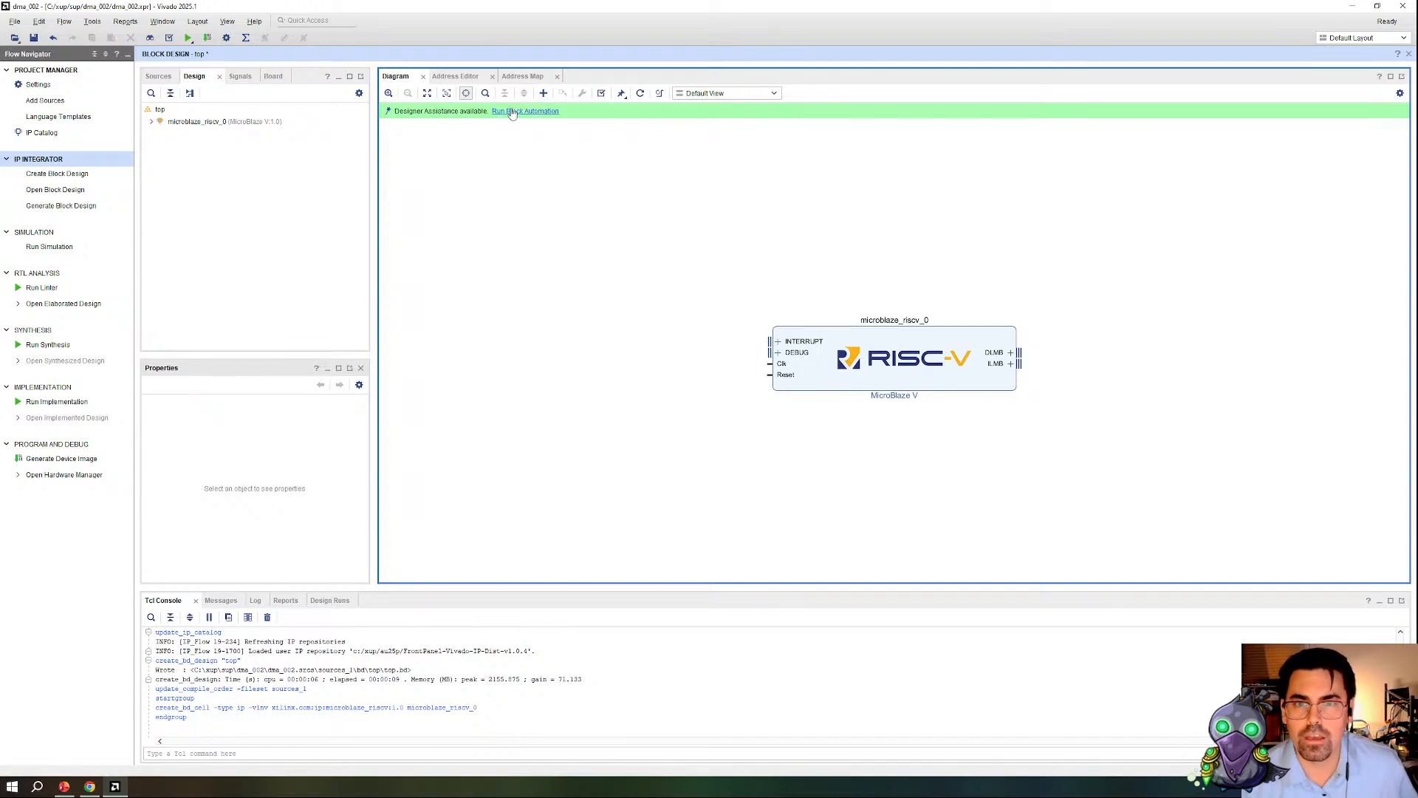
Step: Run block automation for the MicroBlaze V with 32KB local memory, keeping the other default options
click(514, 111)
click(723, 389)
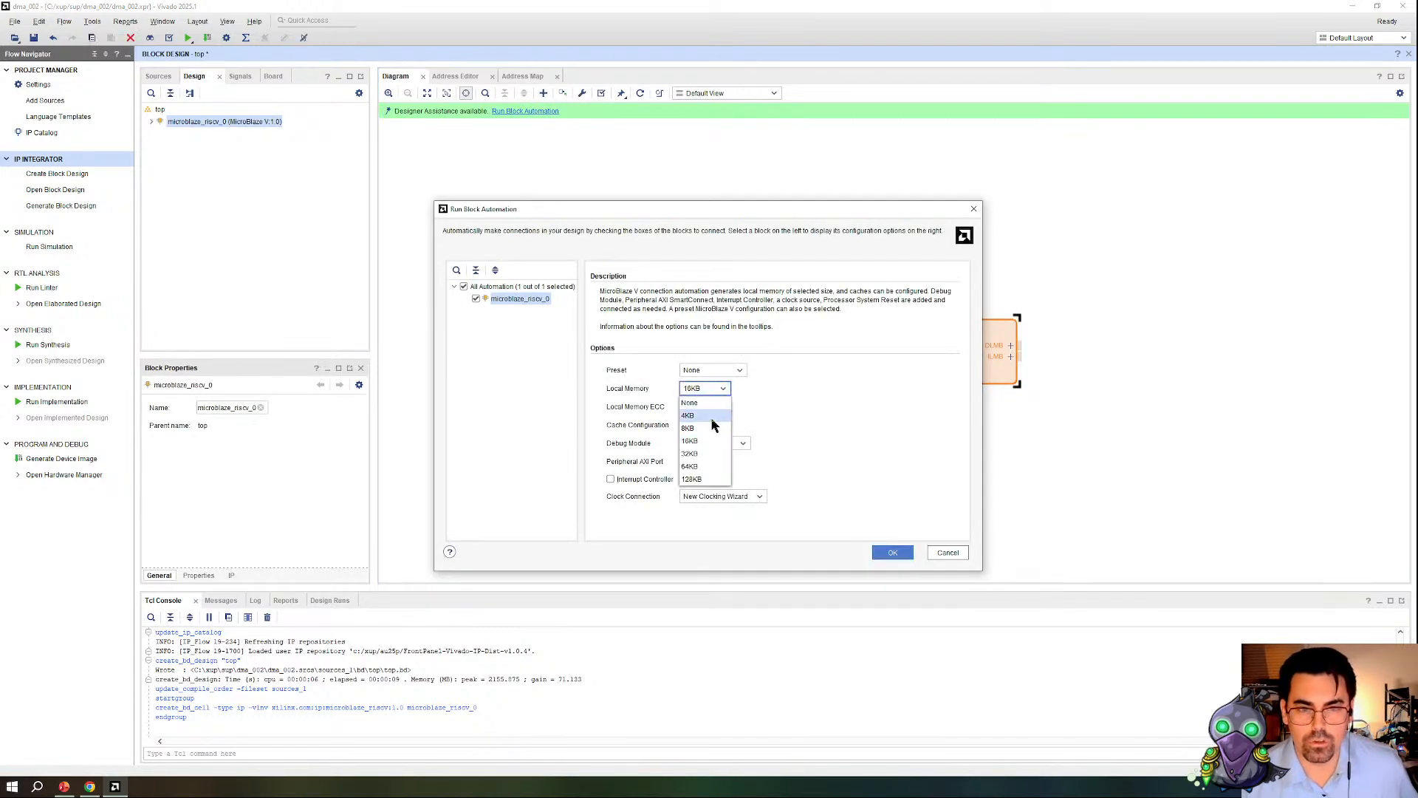
click(702, 459)
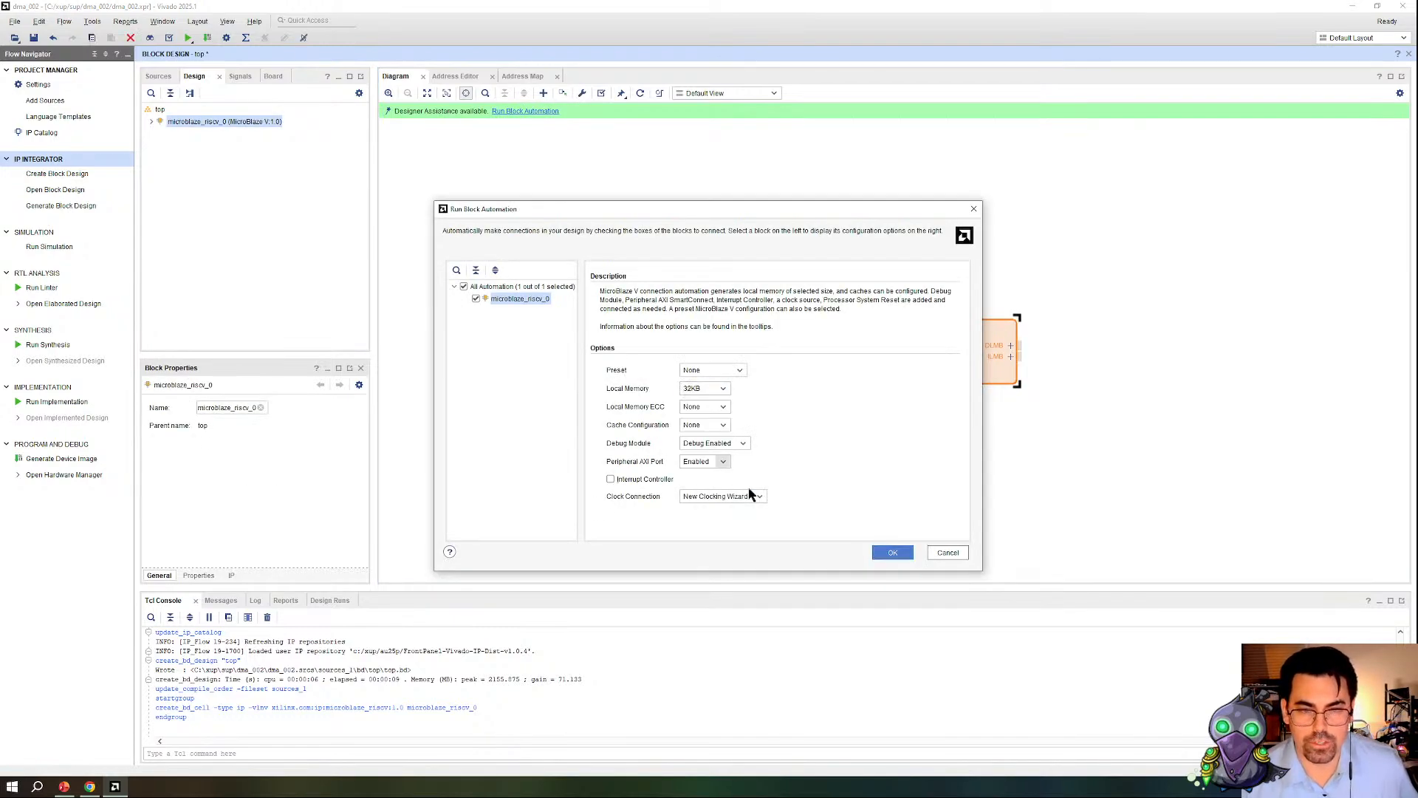
click(887, 554)
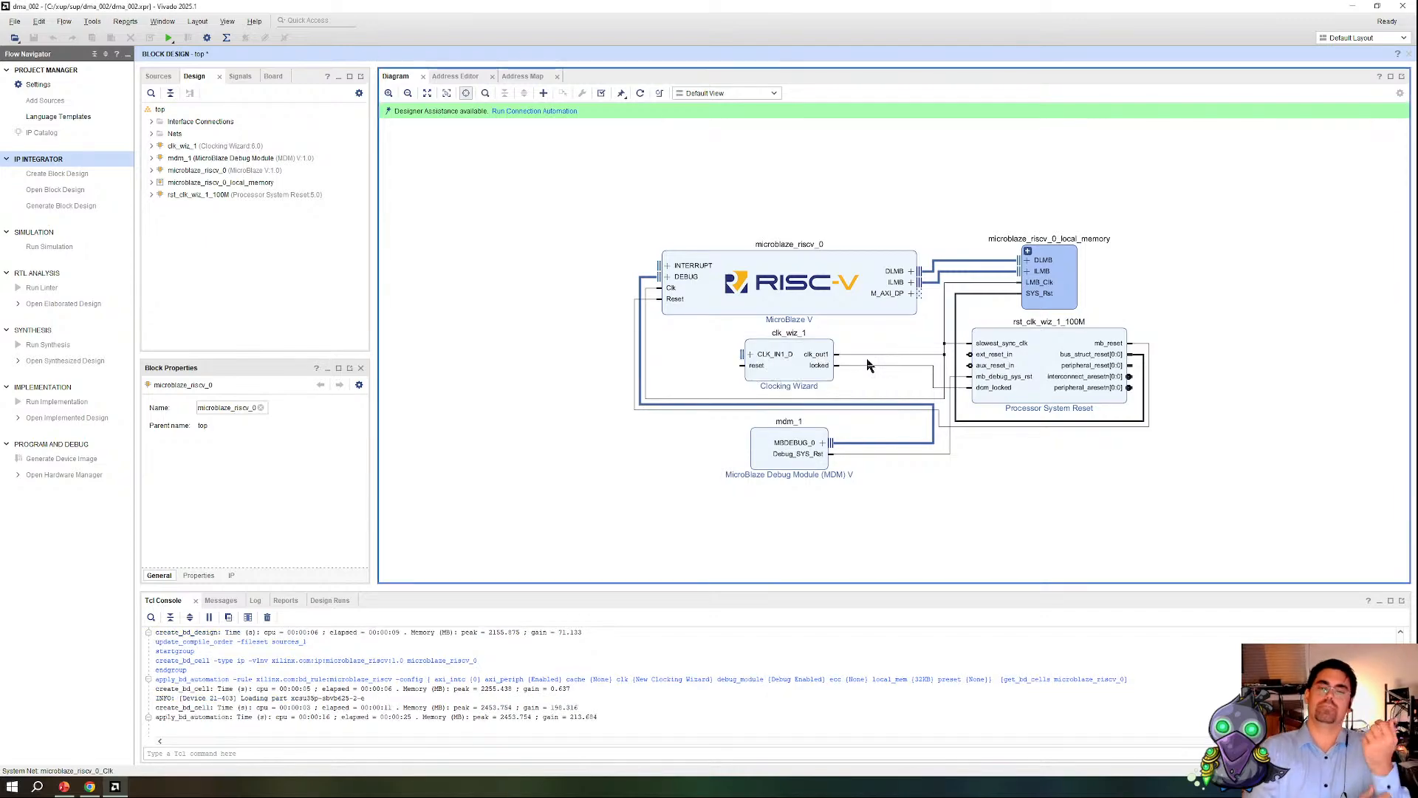
Step: Disable the optional reset input of the Clocking Wizard block
double_click(790, 371)
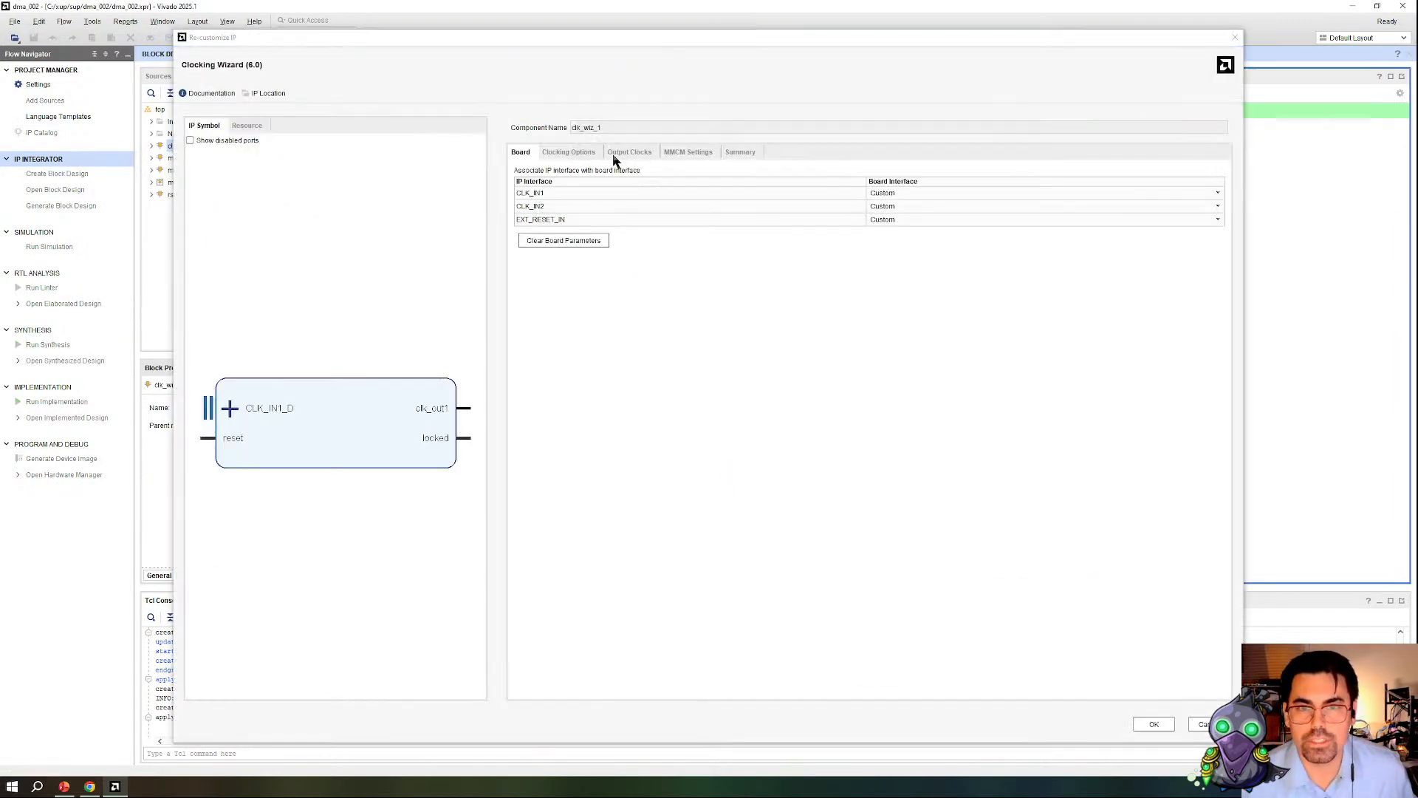
click(629, 152)
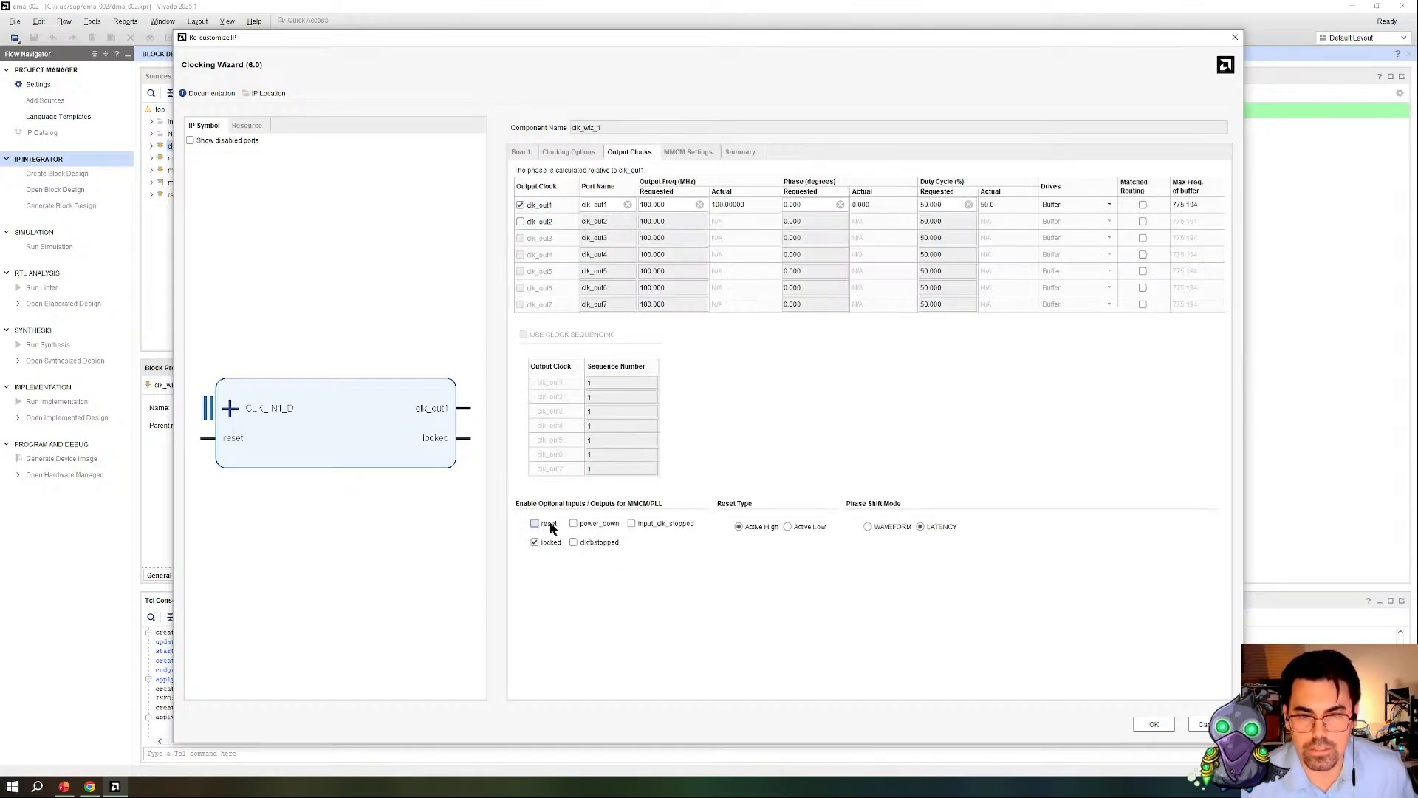
click(1154, 724)
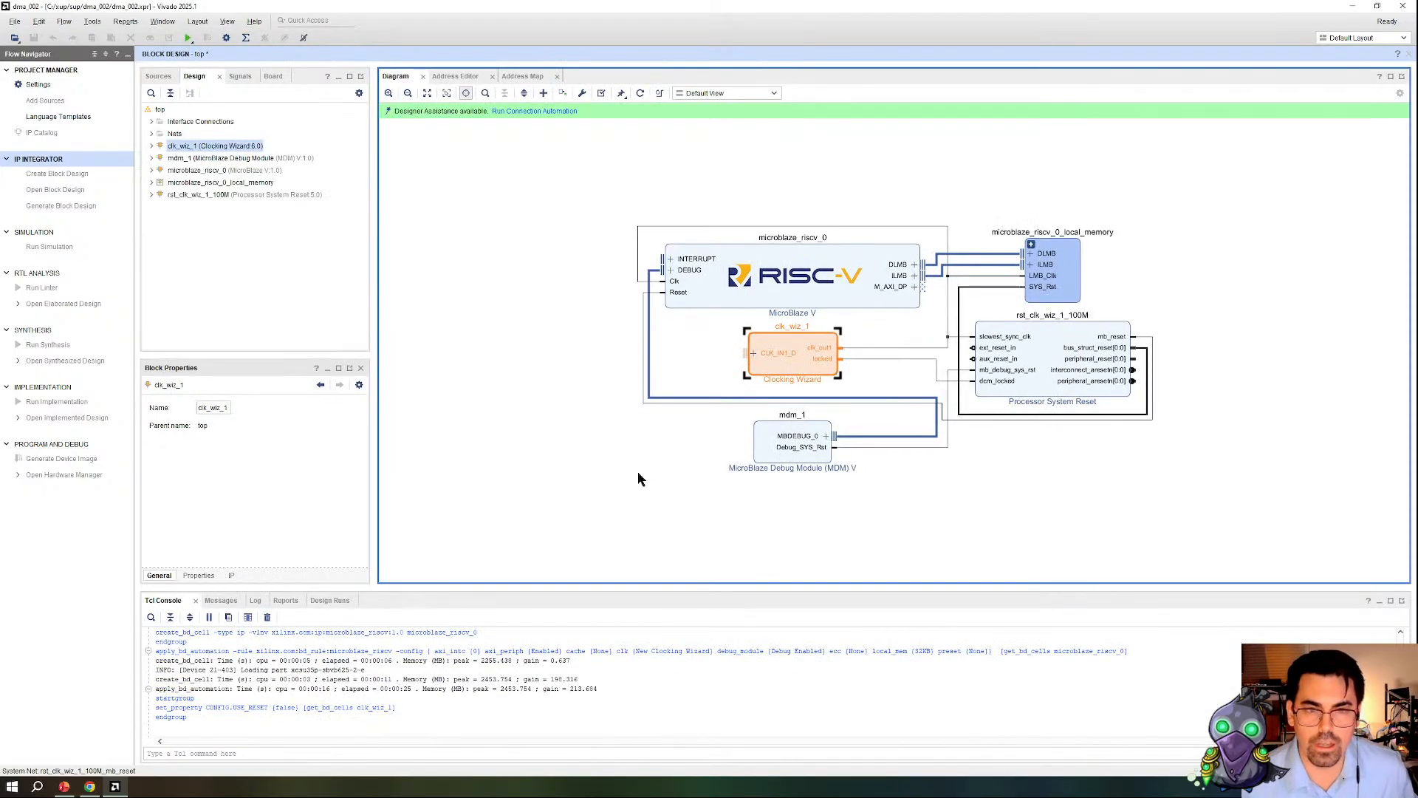
Step: Run connection automation for the Clocking Wizard's CLK_IN1_D and the Processor System Reset's ext_reset_in, and regenerate the diagram layout
click(518, 111)
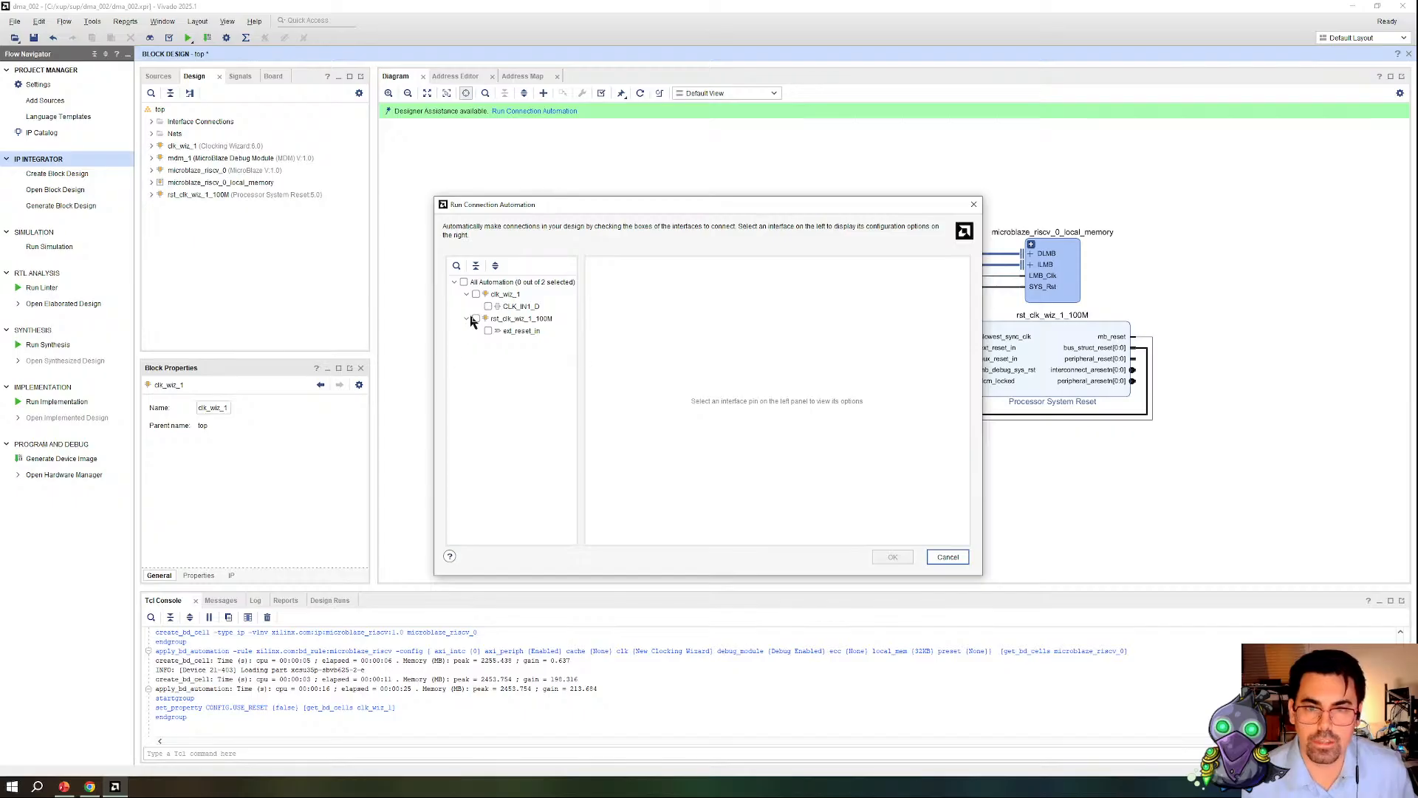
click(487, 306)
click(488, 331)
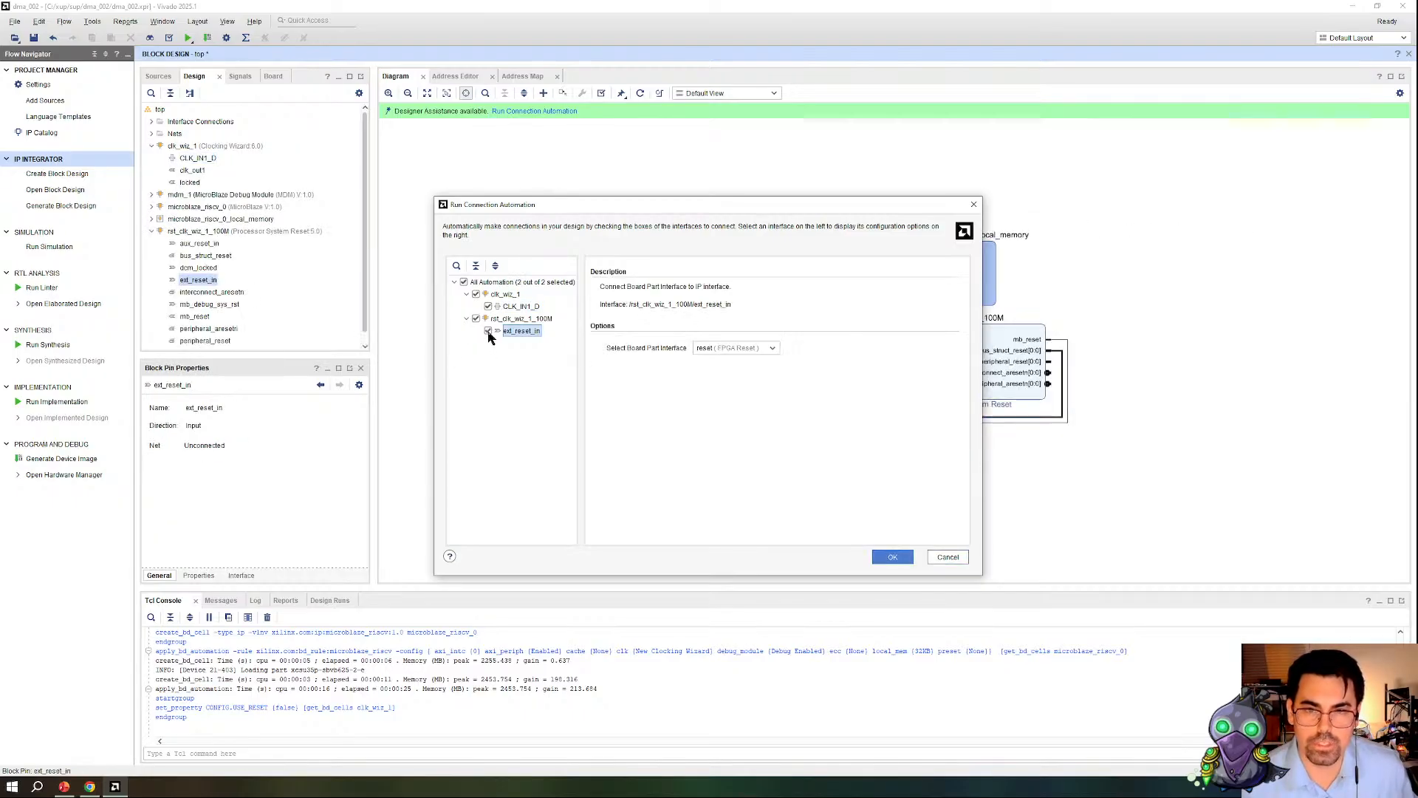
click(892, 557)
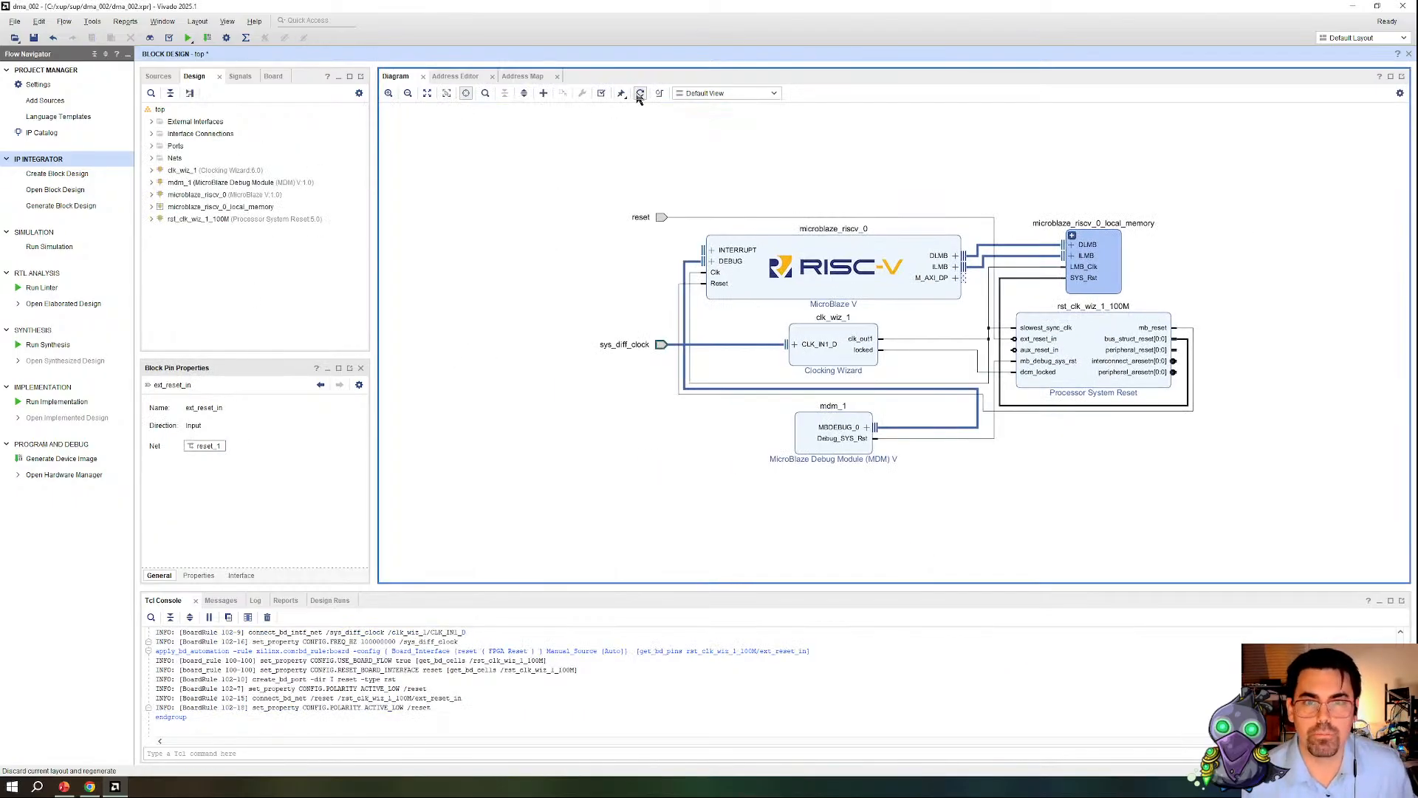
click(641, 94)
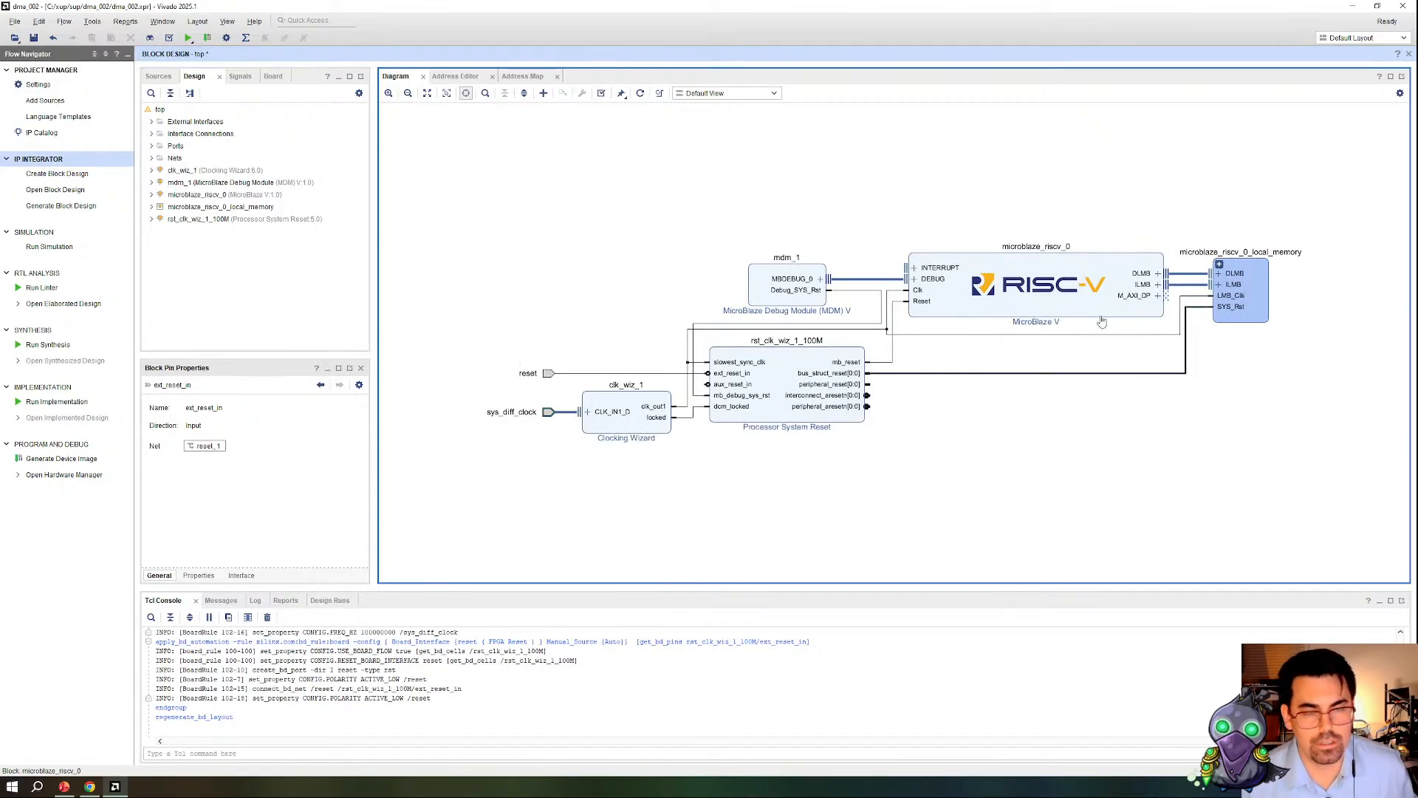
Step: Examine the MicroBlaze V's local memory hierarchy and the Block Memory Generator inside it
click(1066, 323)
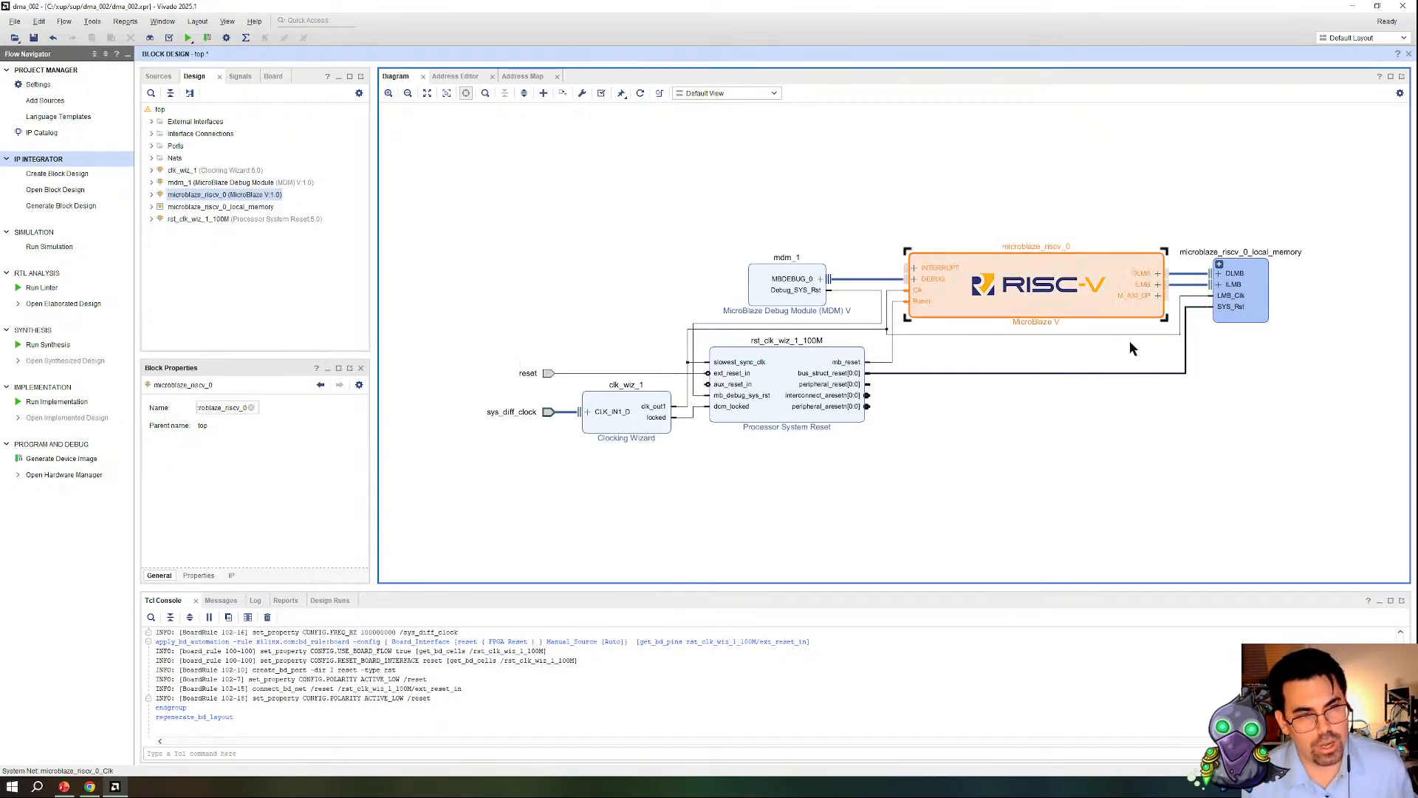
click(1256, 308)
click(1220, 265)
drag(1030, 580, 1250, 576)
click(1307, 354)
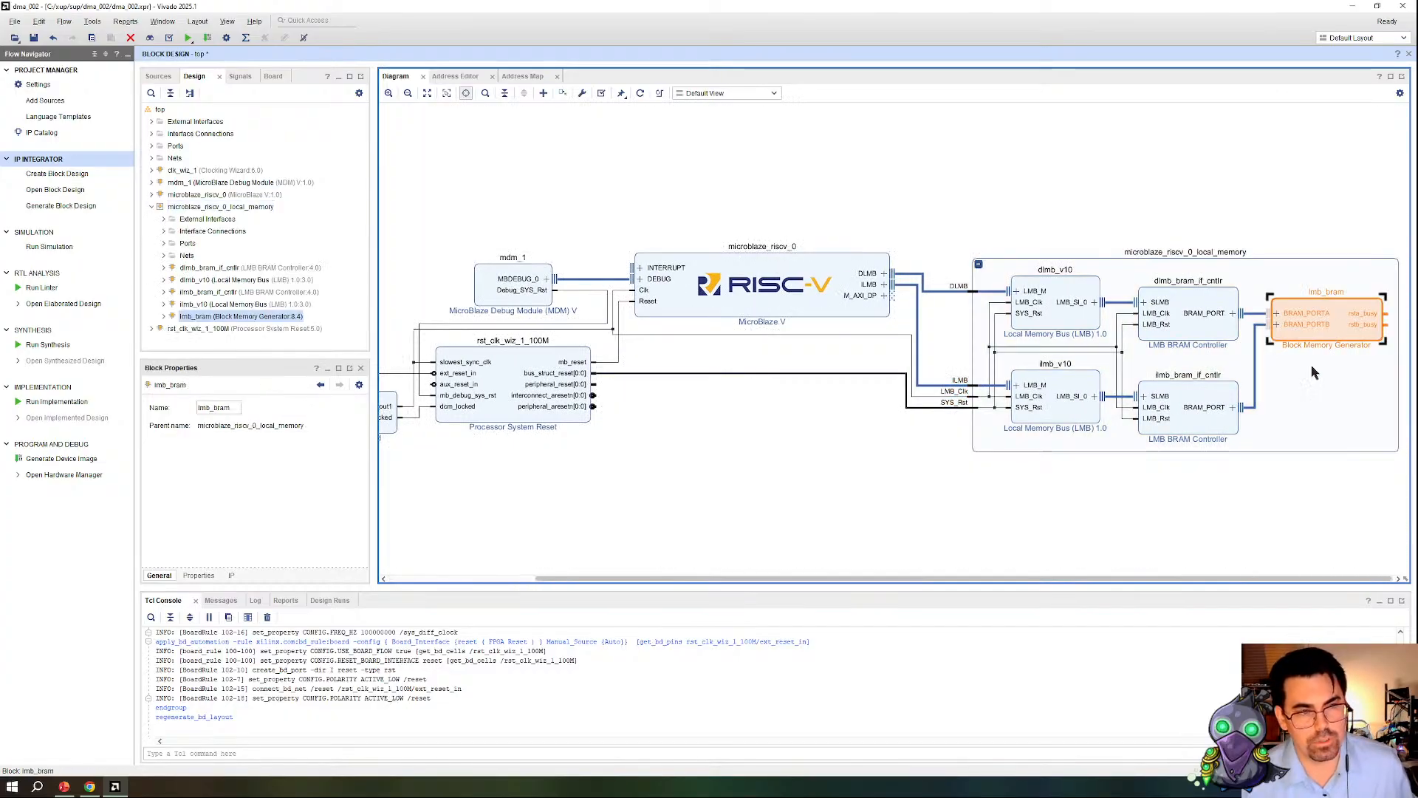
click(979, 264)
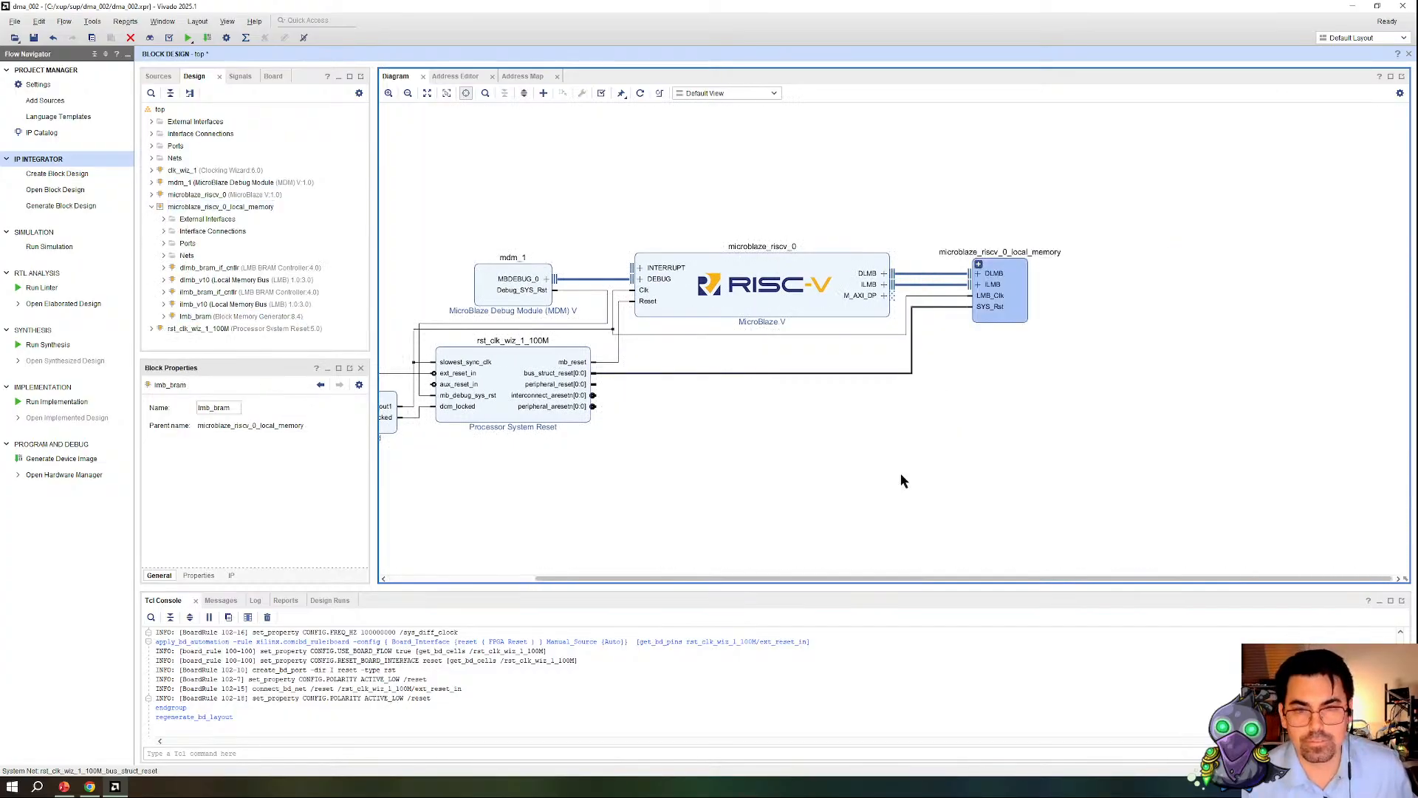
Step: Add the board's UARTB interface to the block design through an AXI Uartlite block
click(274, 75)
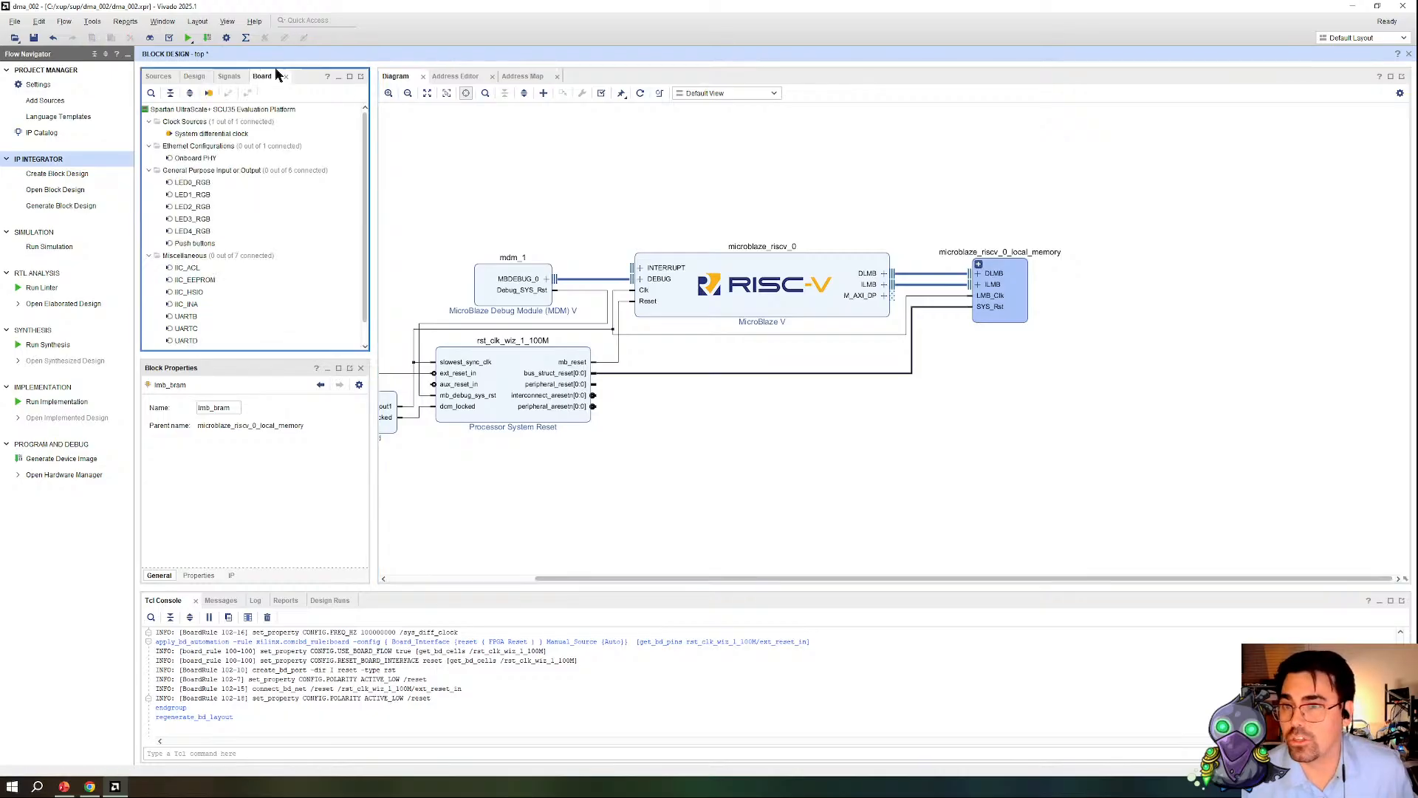
scroll(185, 311, down, 1)
double_click(187, 296)
click(757, 486)
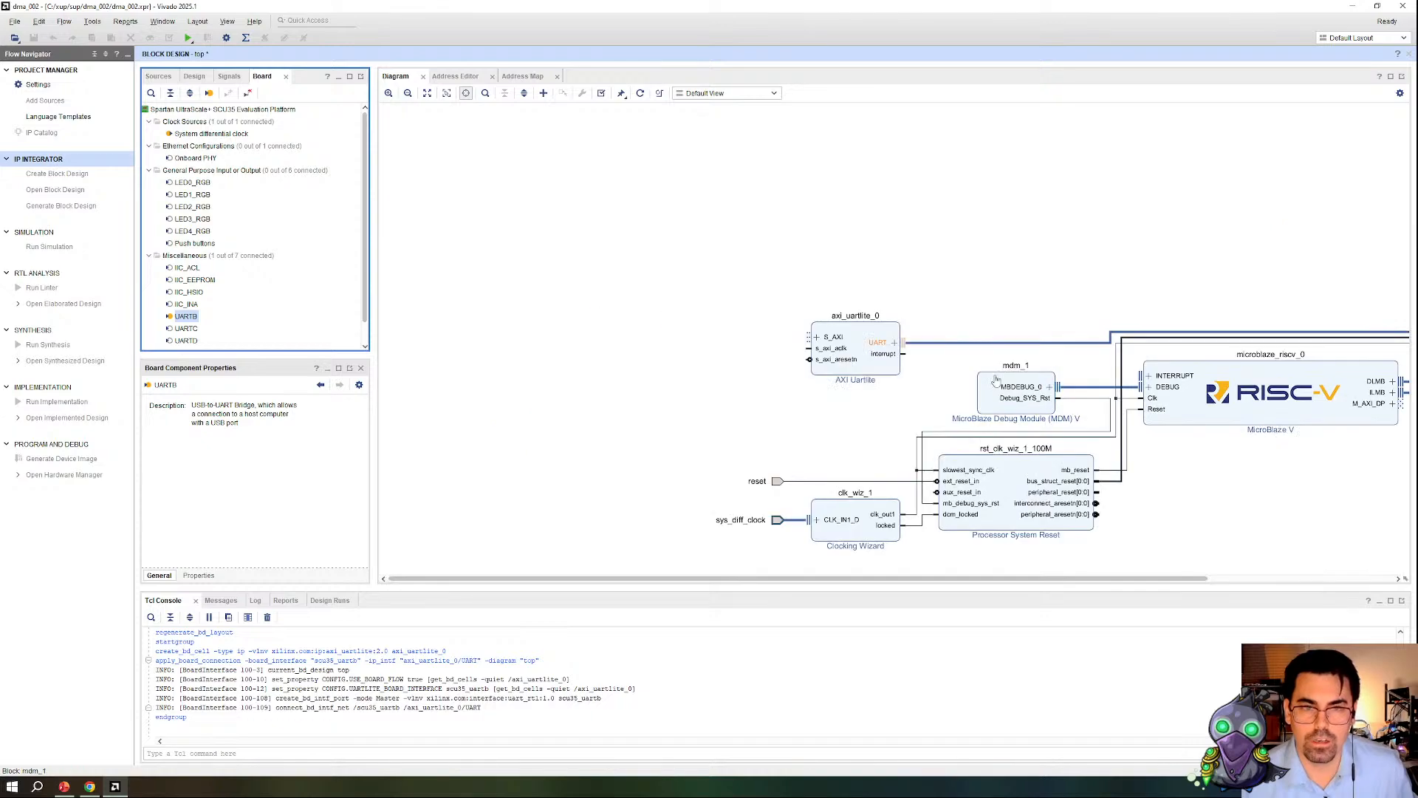
Step: Set the AXI Uartlite's baud rate to 115200
double_click(868, 373)
click(609, 209)
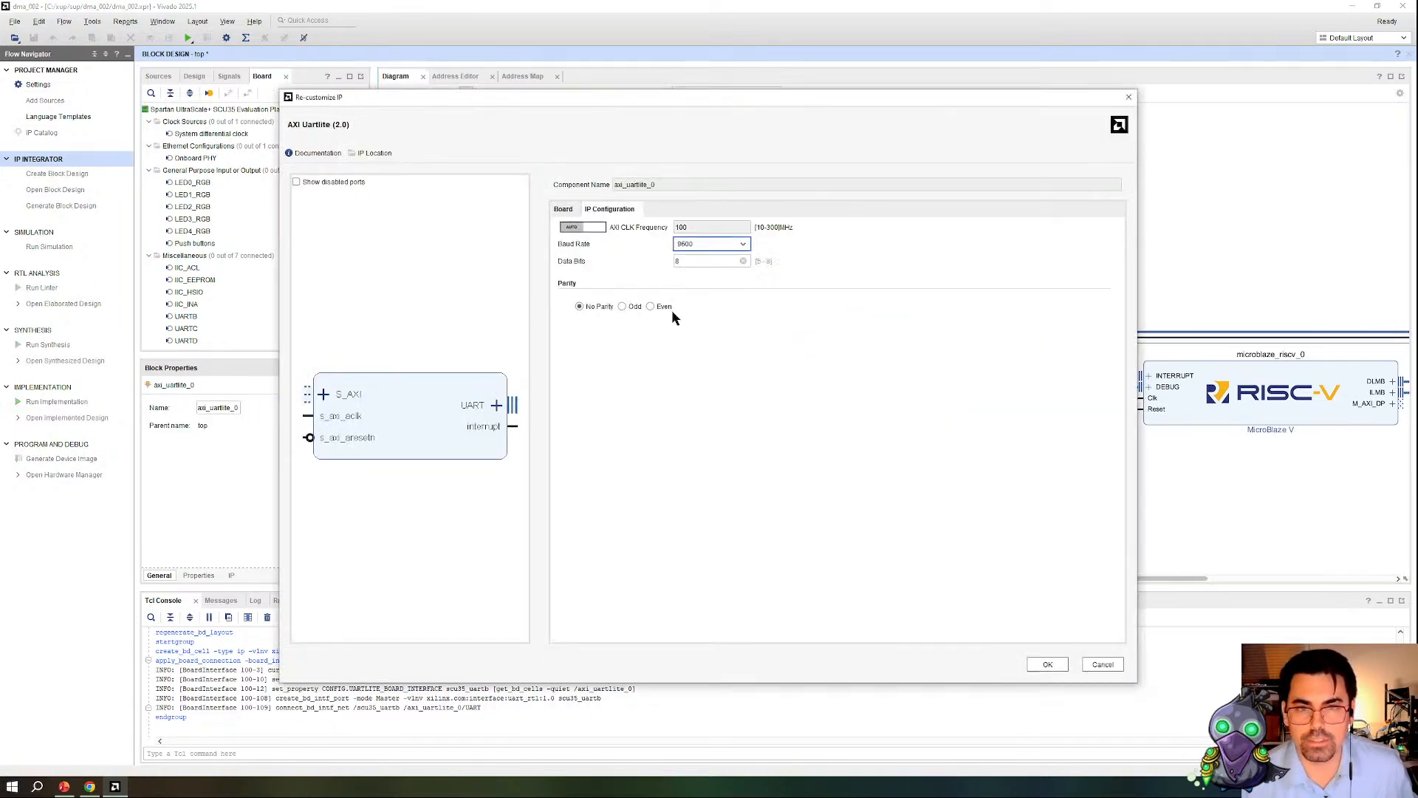
click(744, 245)
click(722, 352)
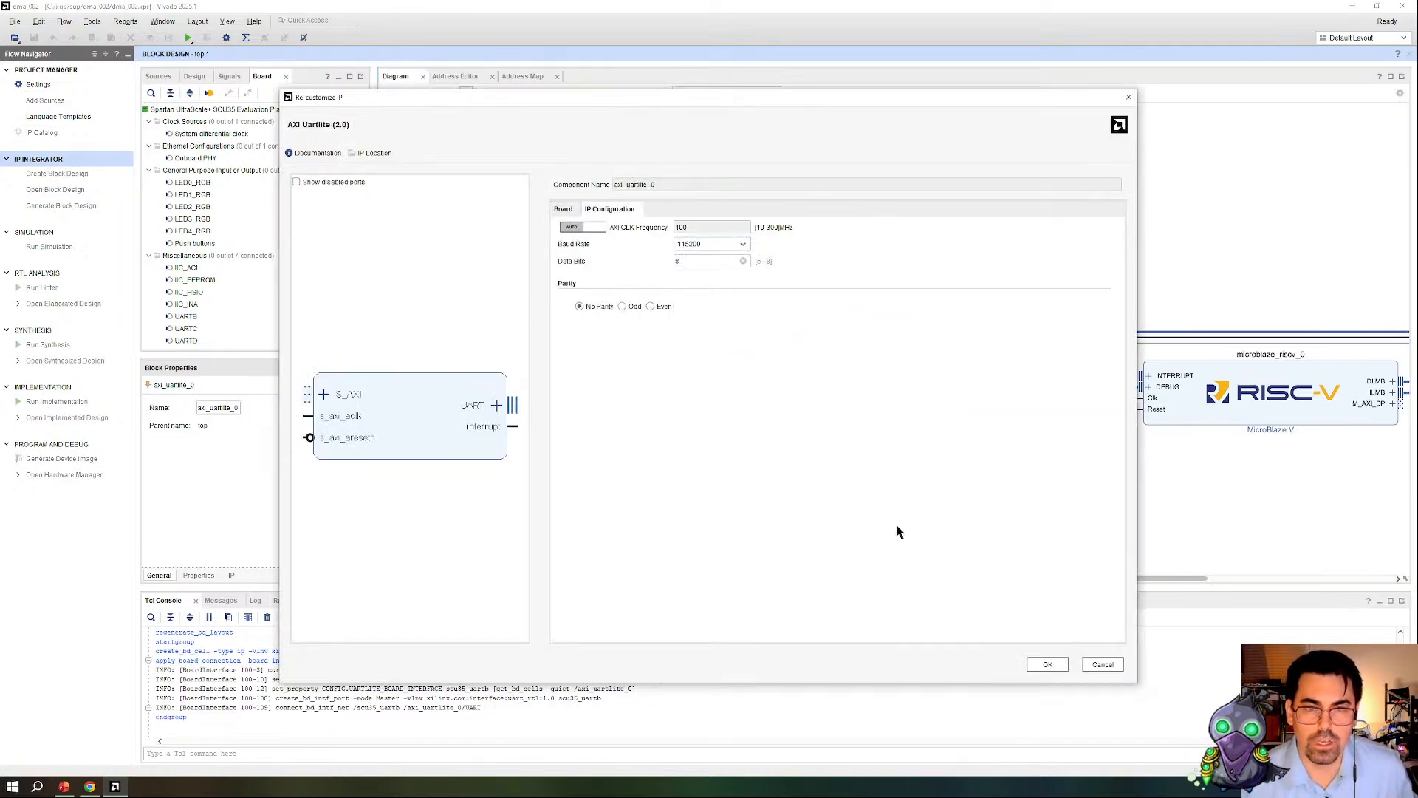
click(1055, 662)
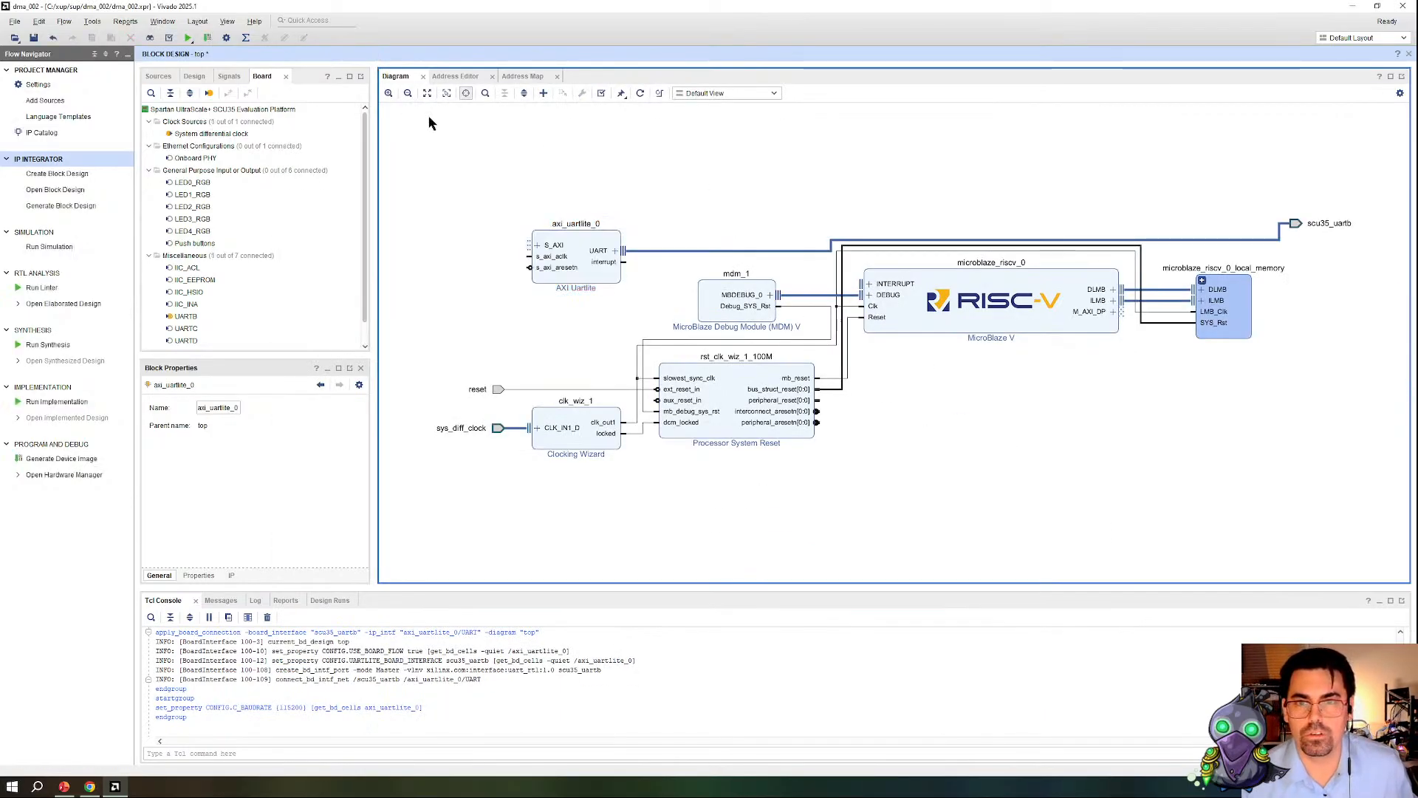
Step: Run connection automation for the AXI Uartlite's S_AXI interface with default options, and regenerate the diagram layout
click(534, 111)
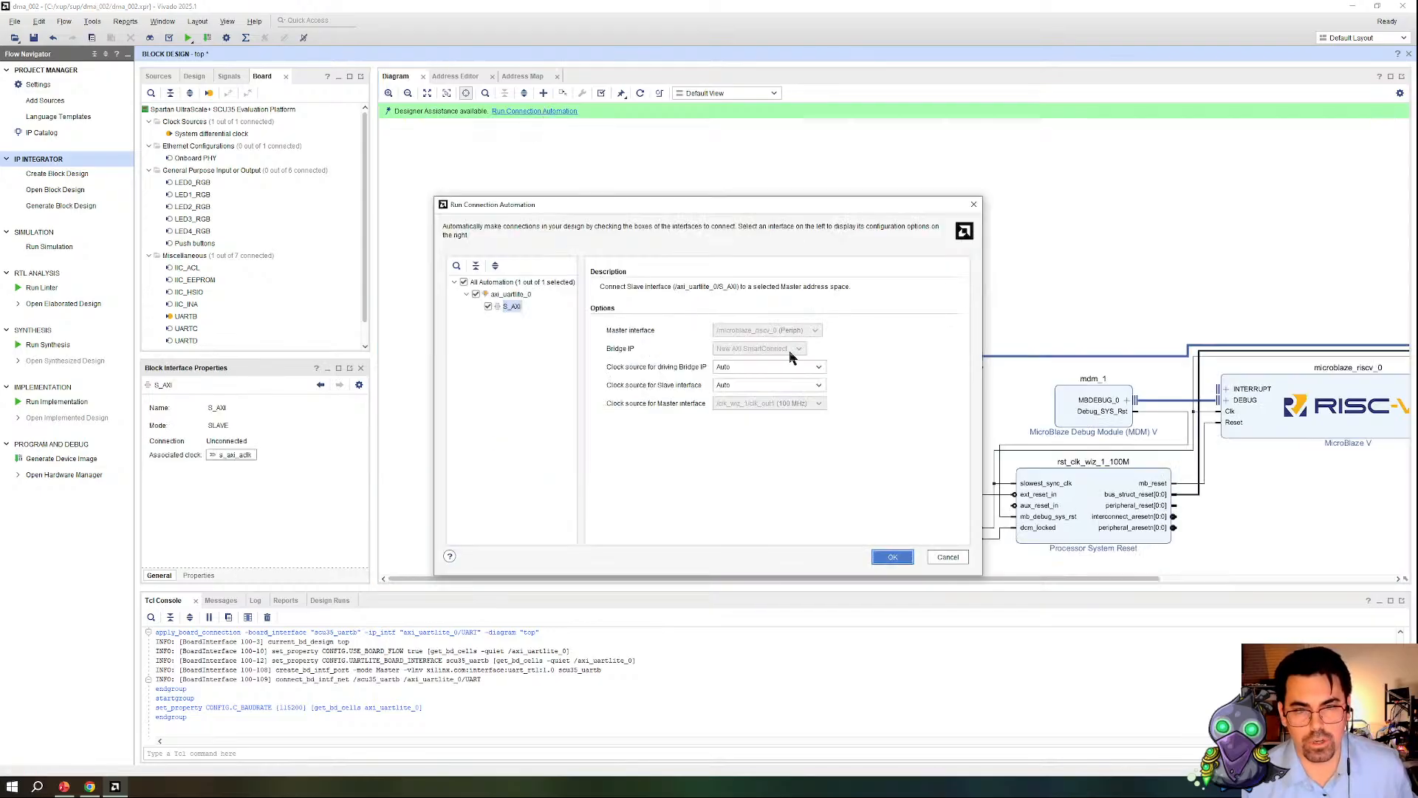
click(893, 556)
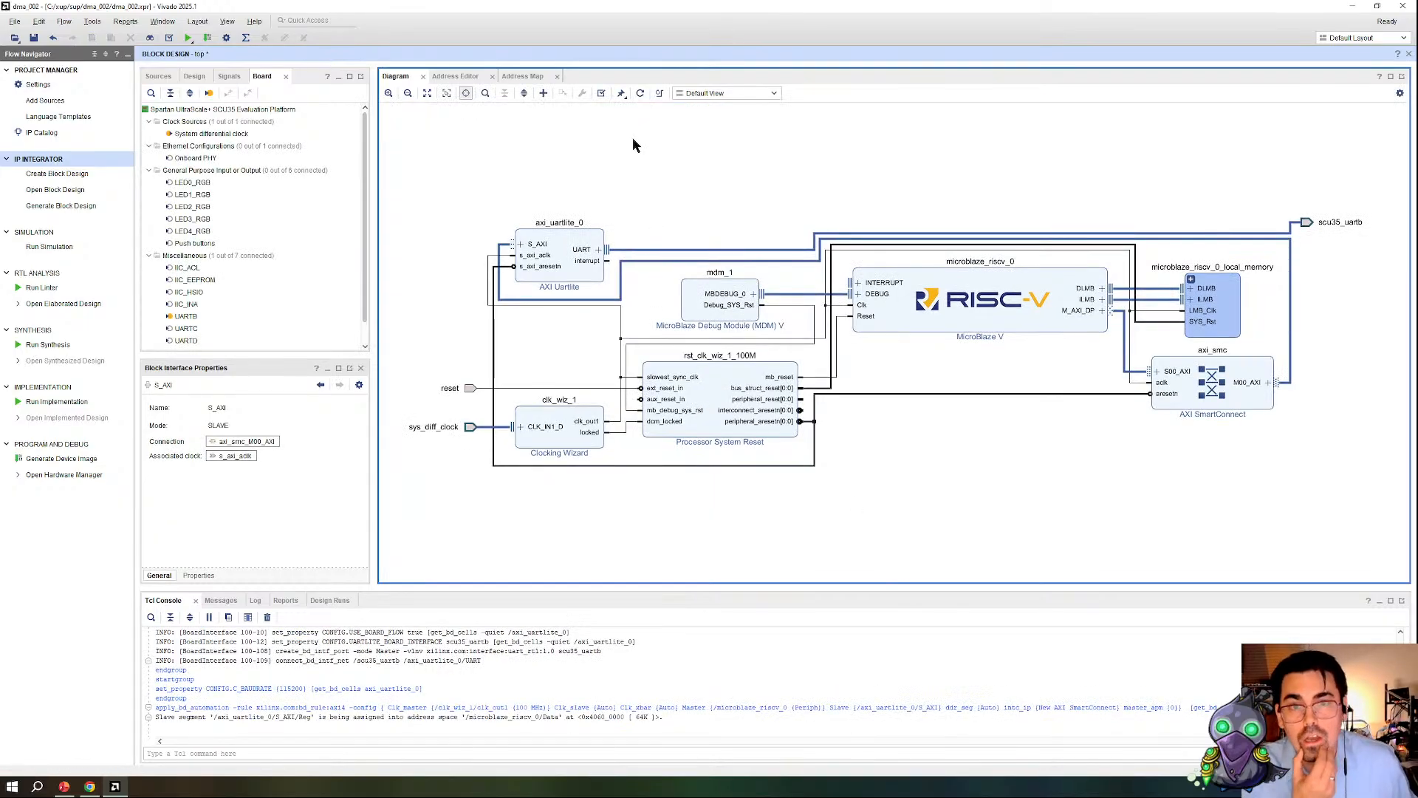
click(640, 95)
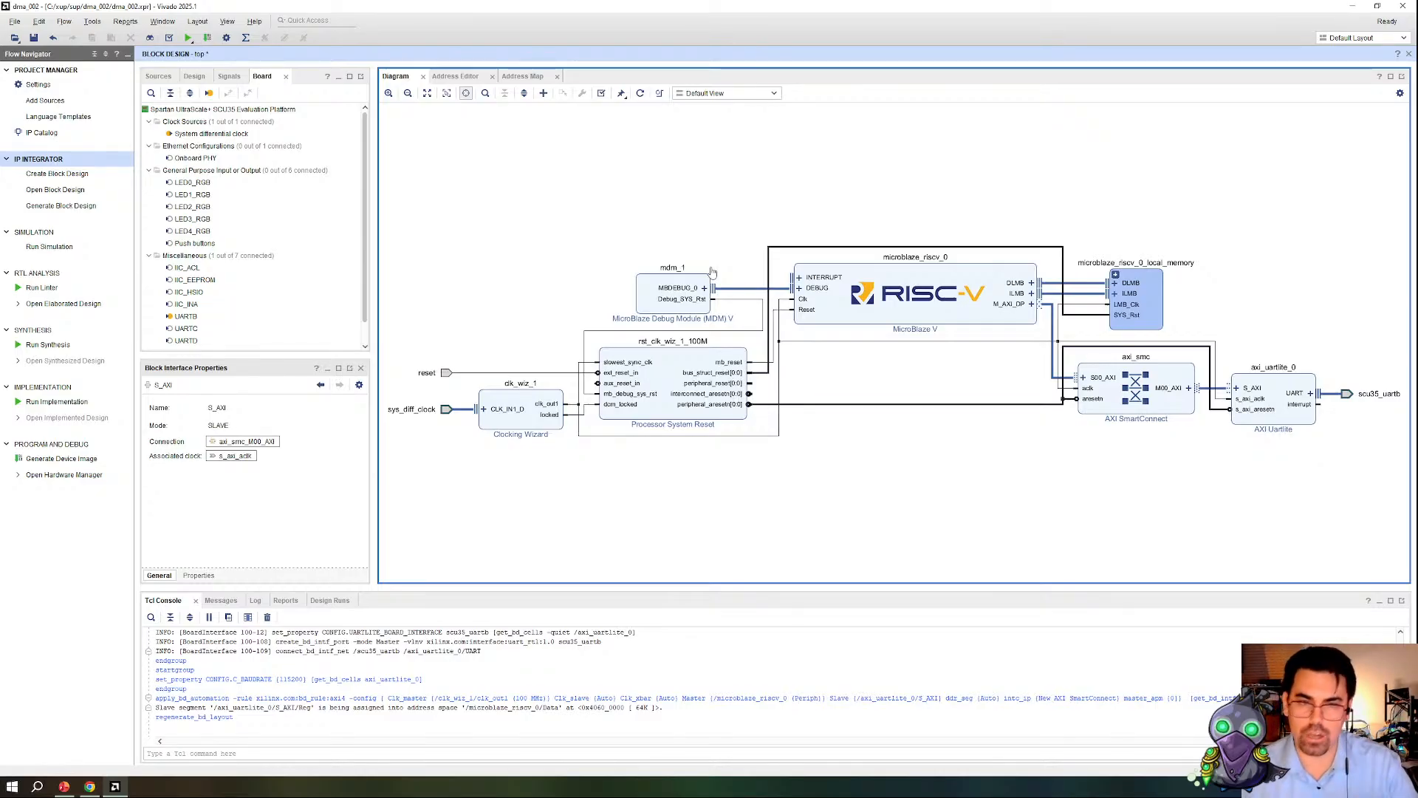
Step: Review the debug module, local memory, AXI SmartConnect, AXI Uartlite and the external UART port in the diagram
click(645, 313)
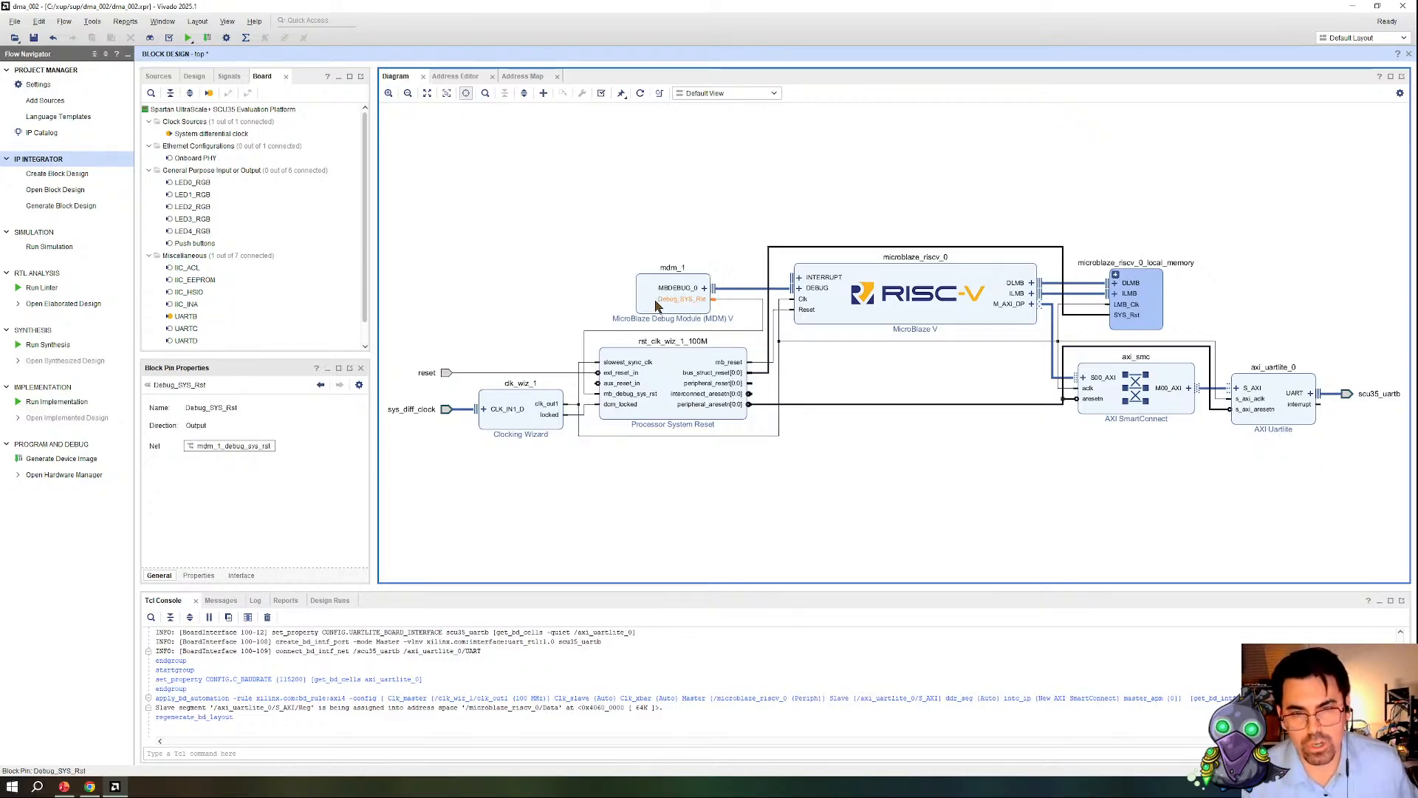
click(1136, 303)
click(1182, 418)
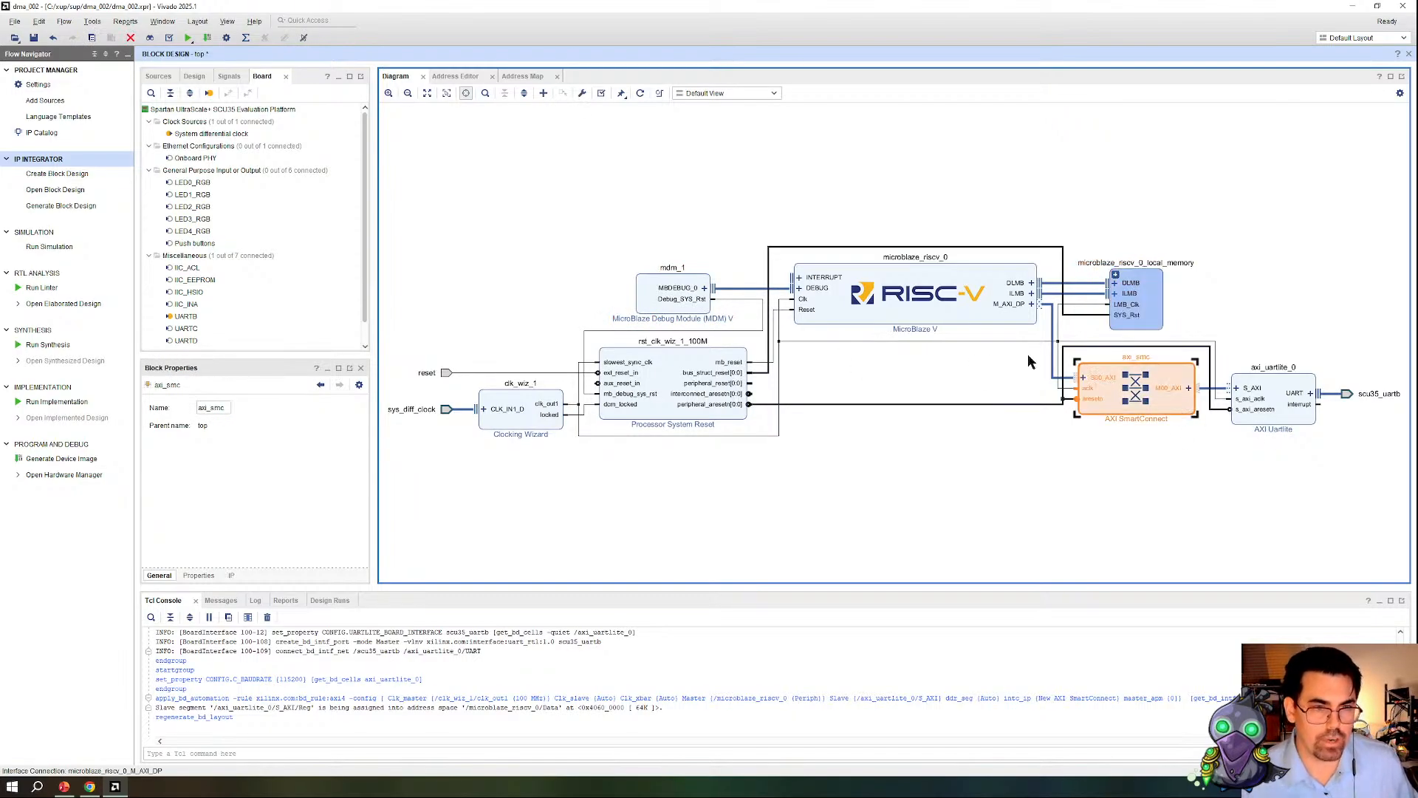
click(1065, 390)
click(1299, 433)
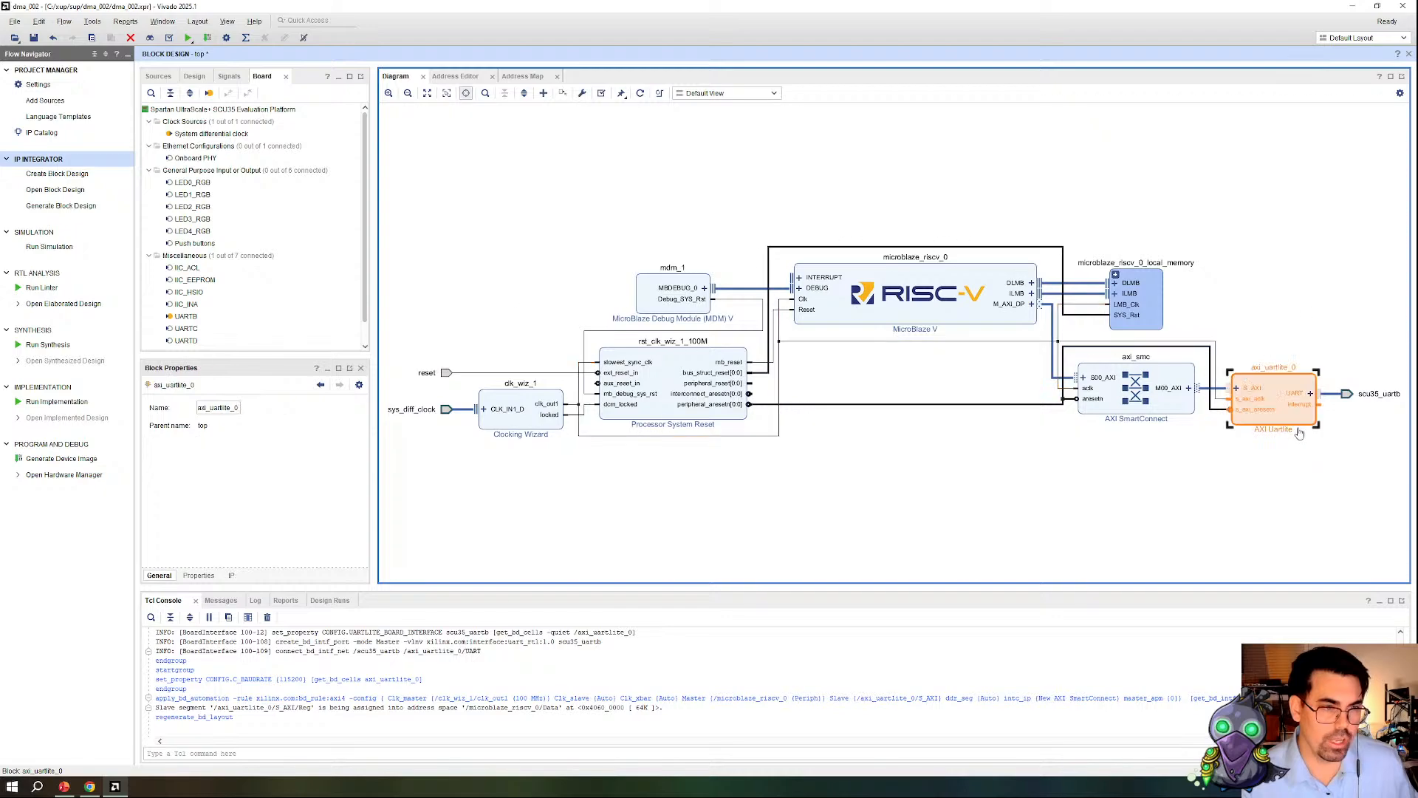
click(1380, 394)
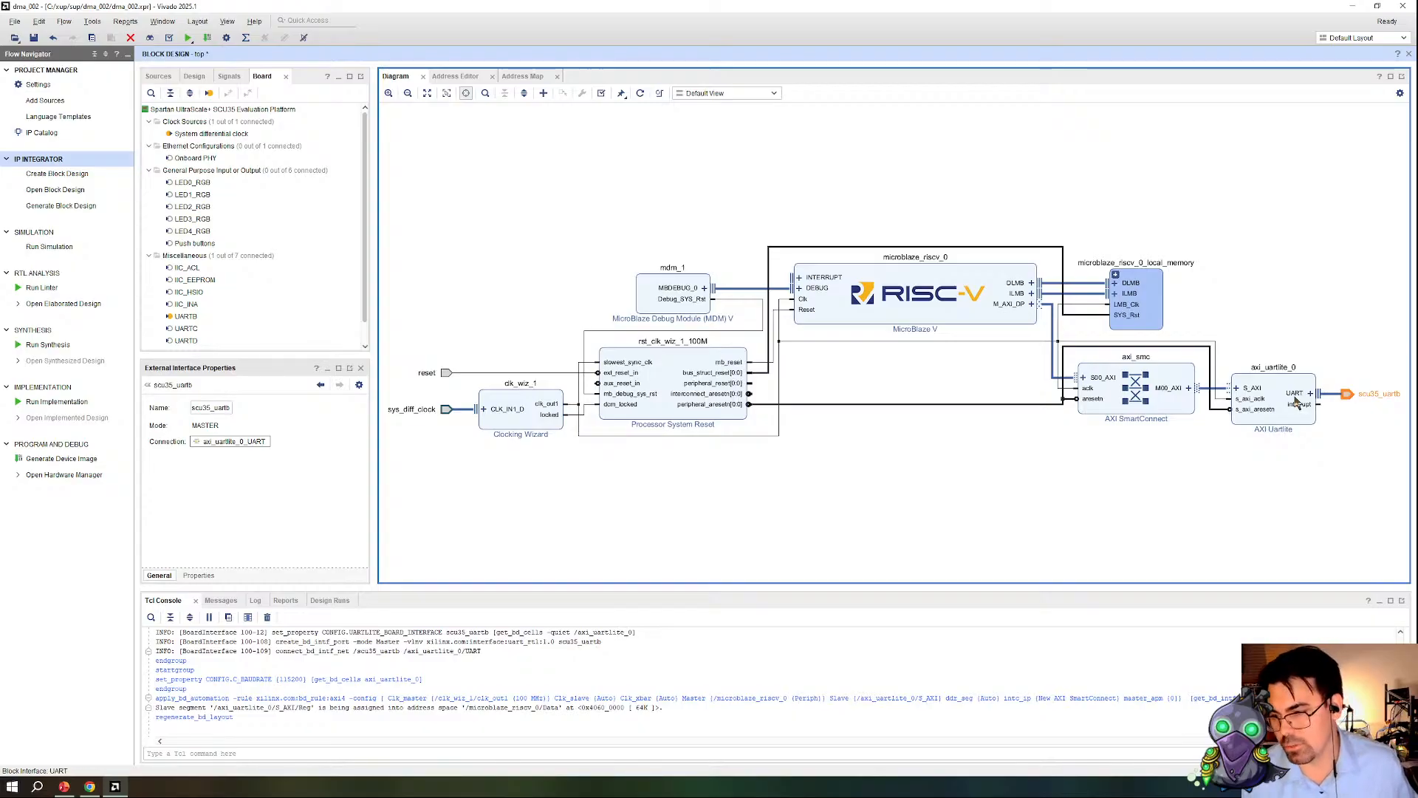
click(997, 488)
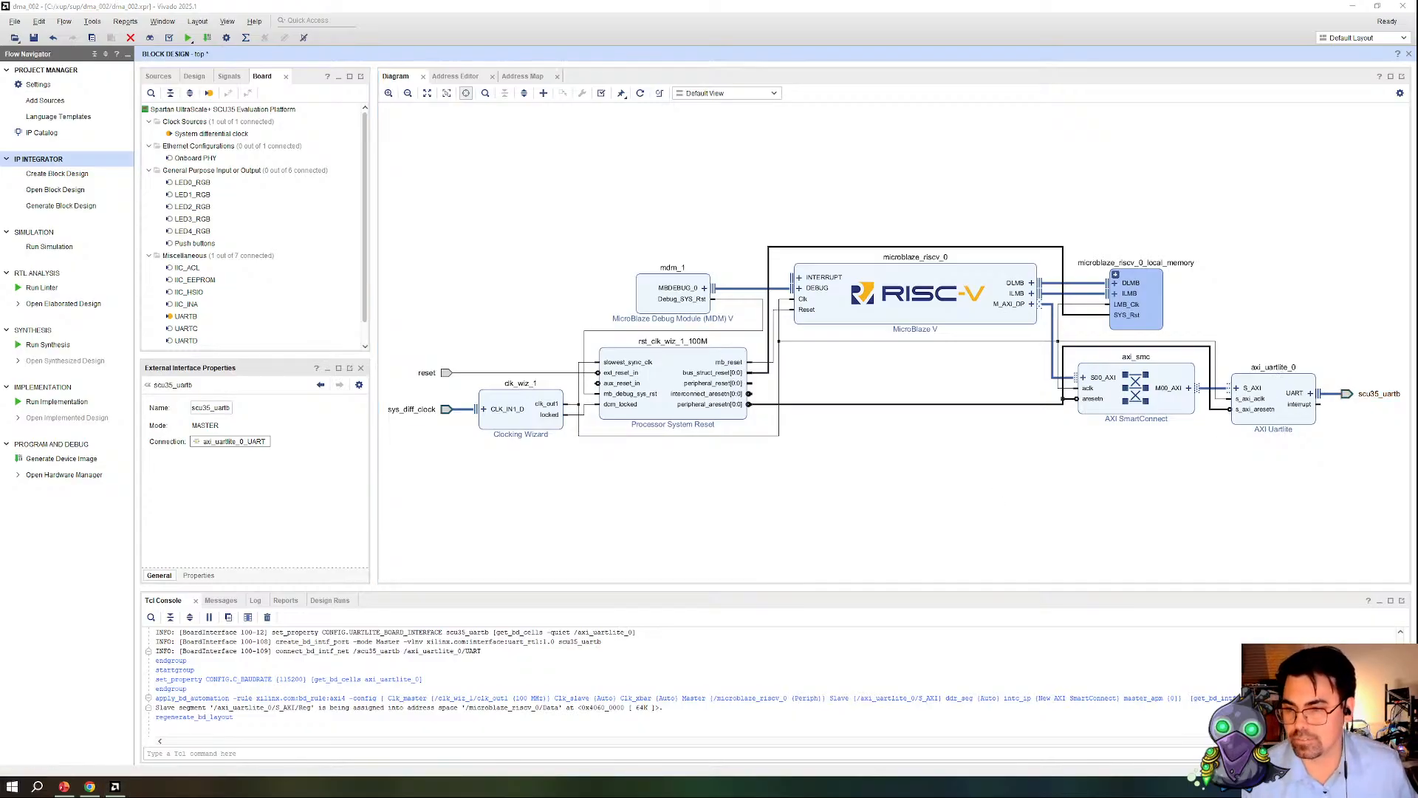
key(alt+Tab)
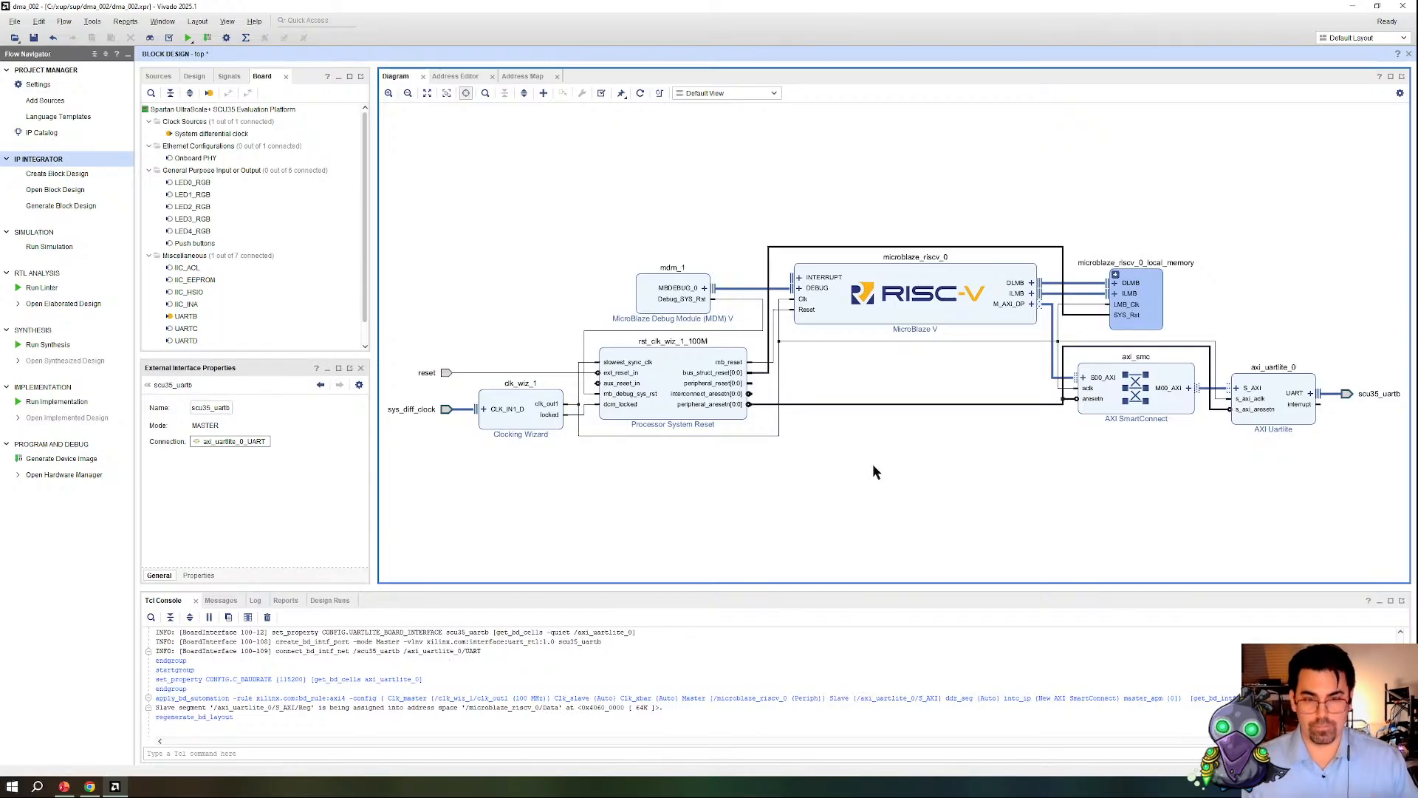
scroll(871, 464, down, 2)
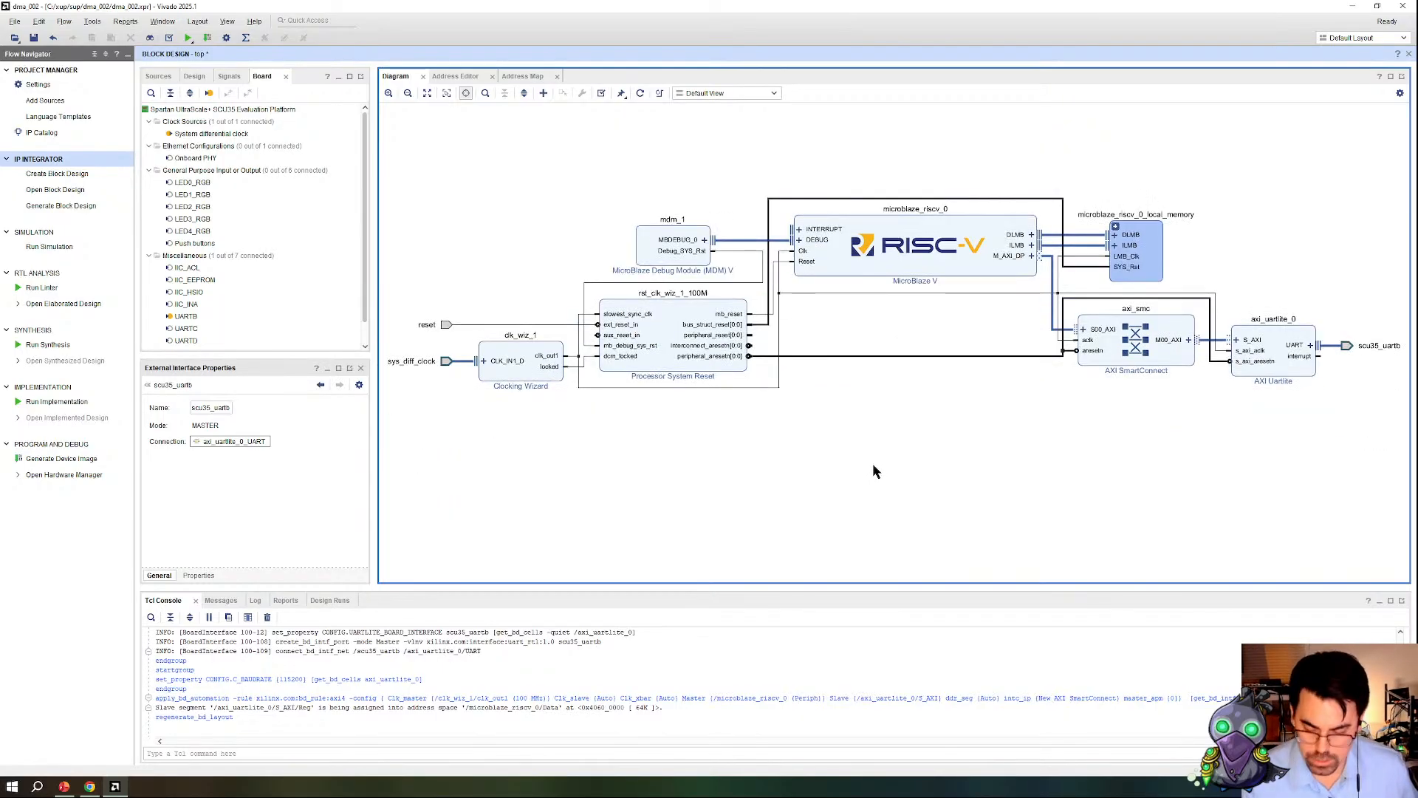
Step: Add an AXI Central Direct Memory Access IP to the block design and place it in the empty area above the Clocking Wizard
scroll(873, 472, down, 3)
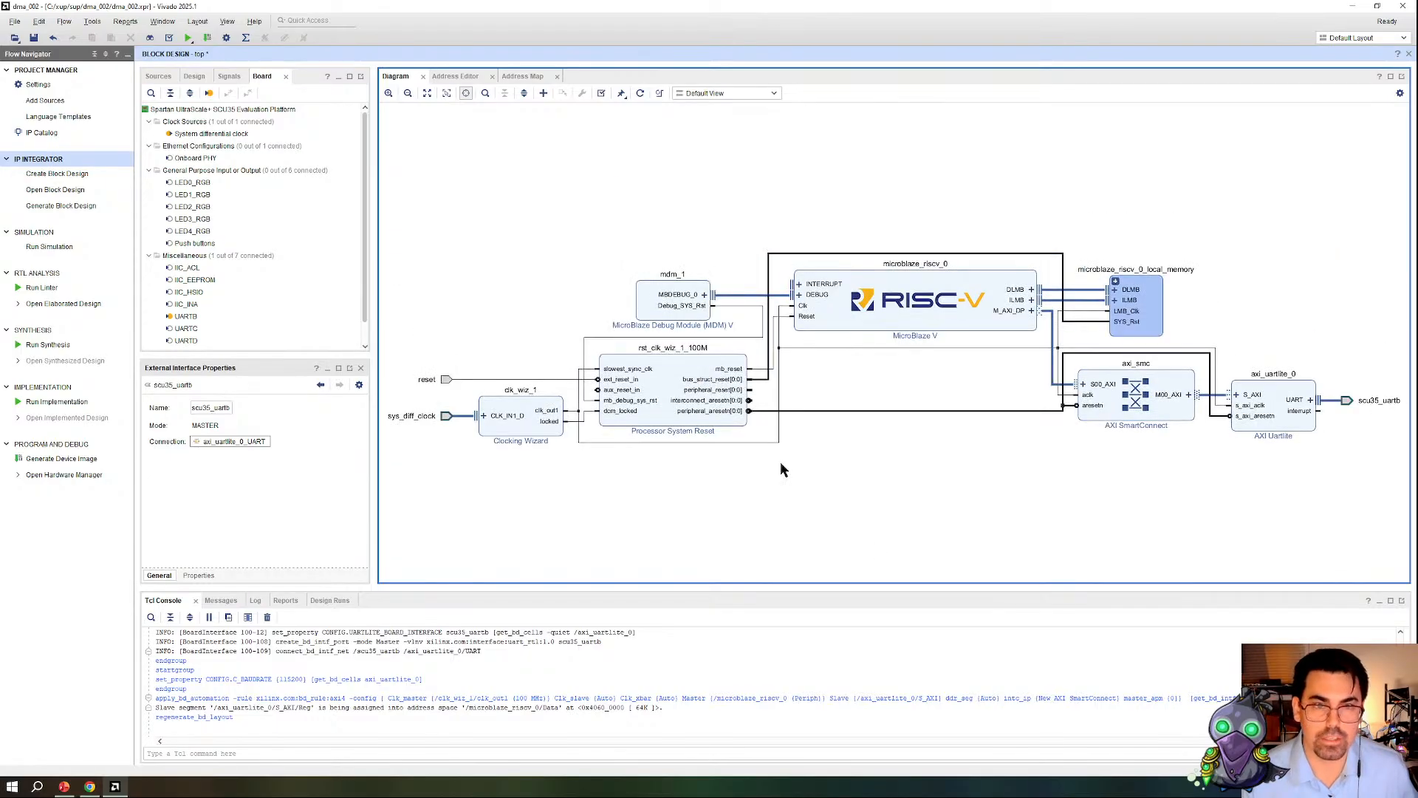
right_click(641, 367)
click(672, 457)
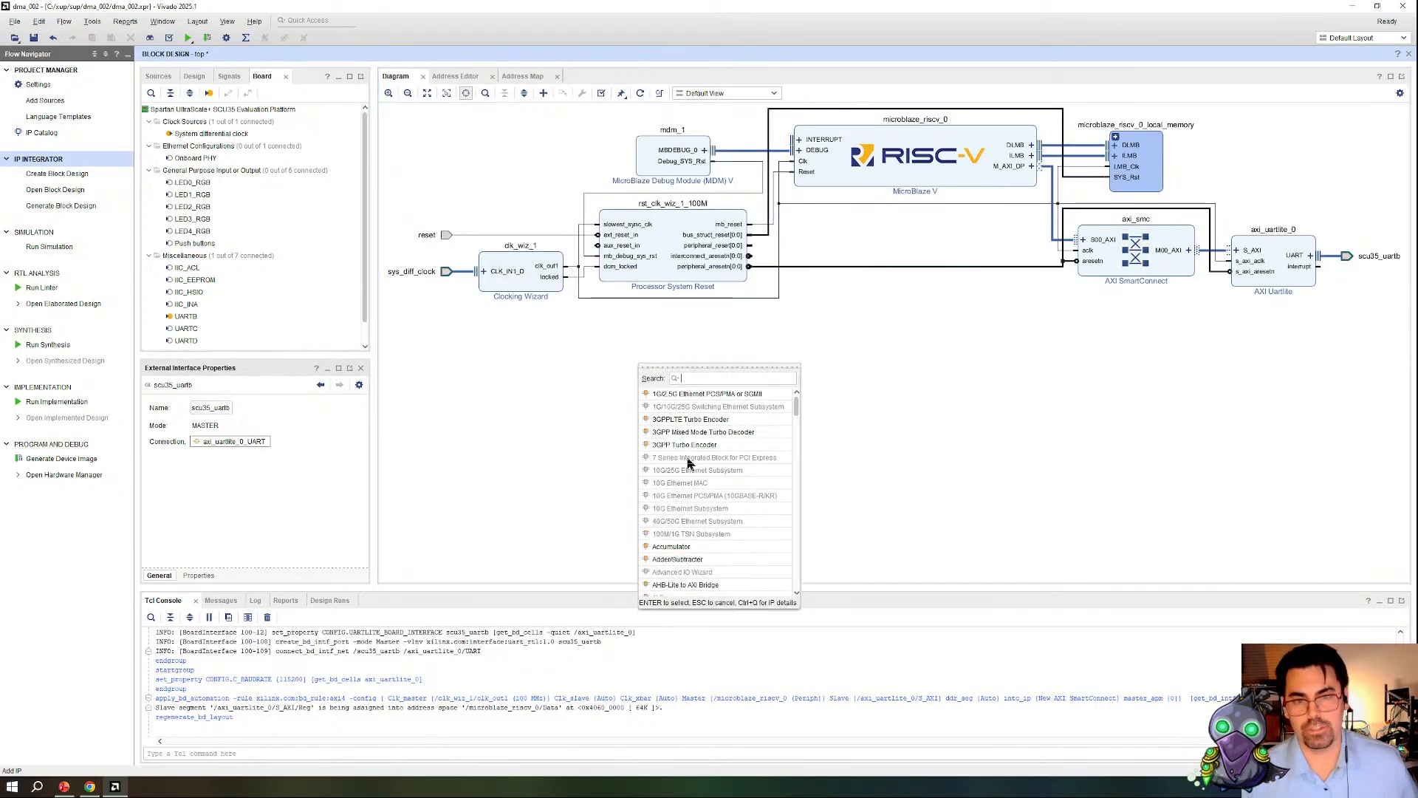
text(dam)
key(BackSpace)
key(BackSpace)
text(ma)
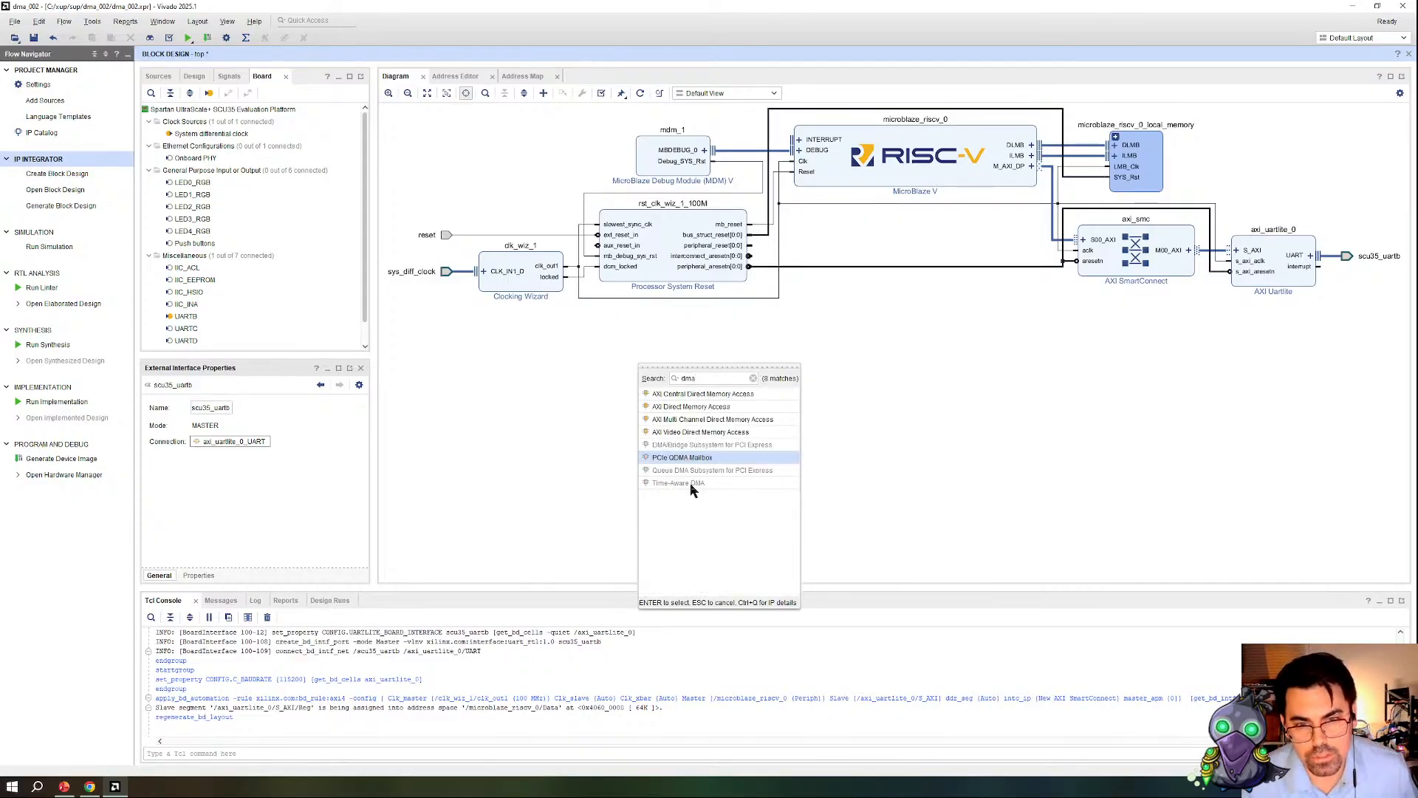
double_click(682, 395)
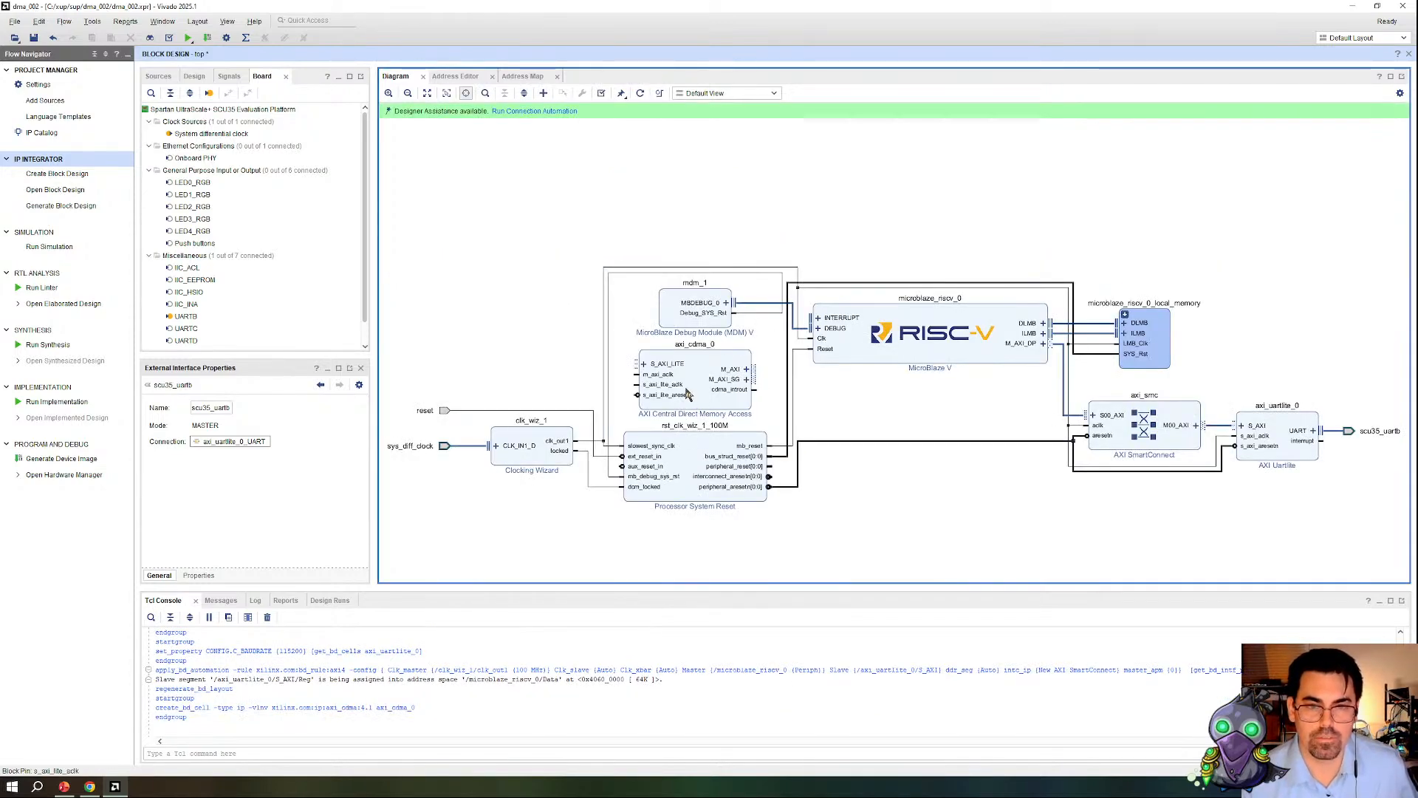
drag(687, 394, 525, 195)
Step: Add an AXI Direct Memory Access IP beside the central DMA block
right_click(720, 206)
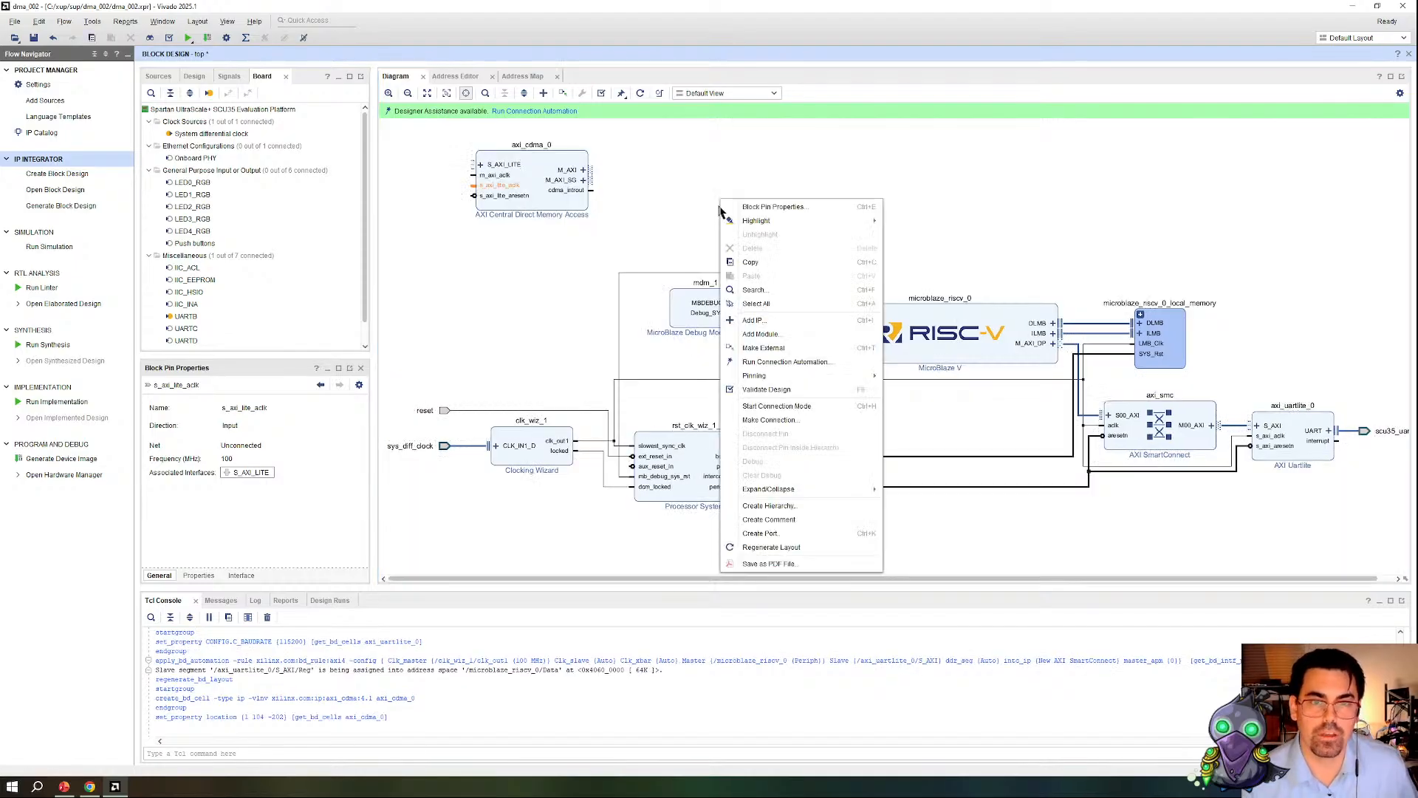
click(812, 320)
text(dma)
double_click(798, 237)
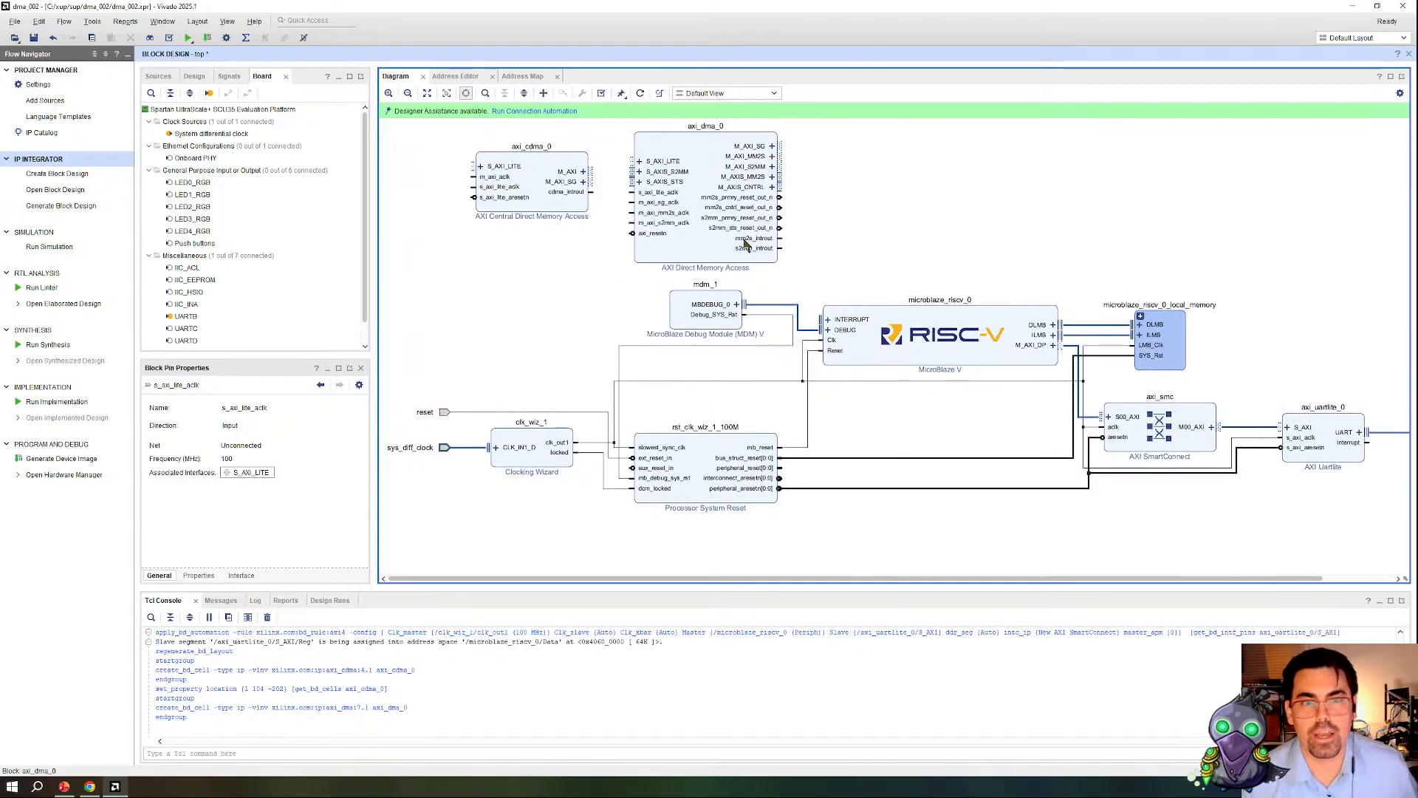
Step: Add an AXI Multi Channel Direct Memory Access IP to the block design above the MicroBlaze V
right_click(836, 209)
click(879, 293)
text(dma)
double_click(904, 251)
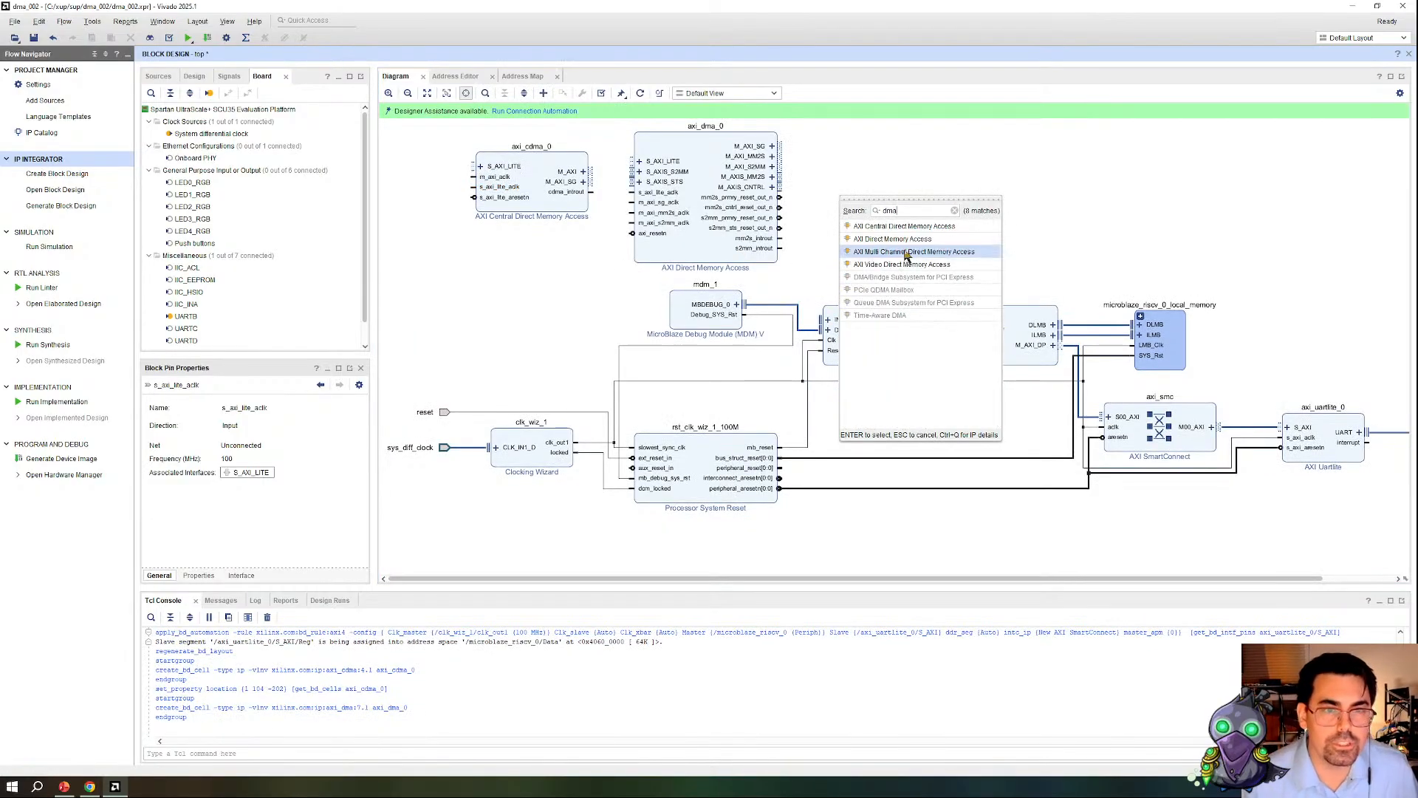
Step: Add an AXI Video Direct Memory Access IP above the local memory block
right_click(1137, 204)
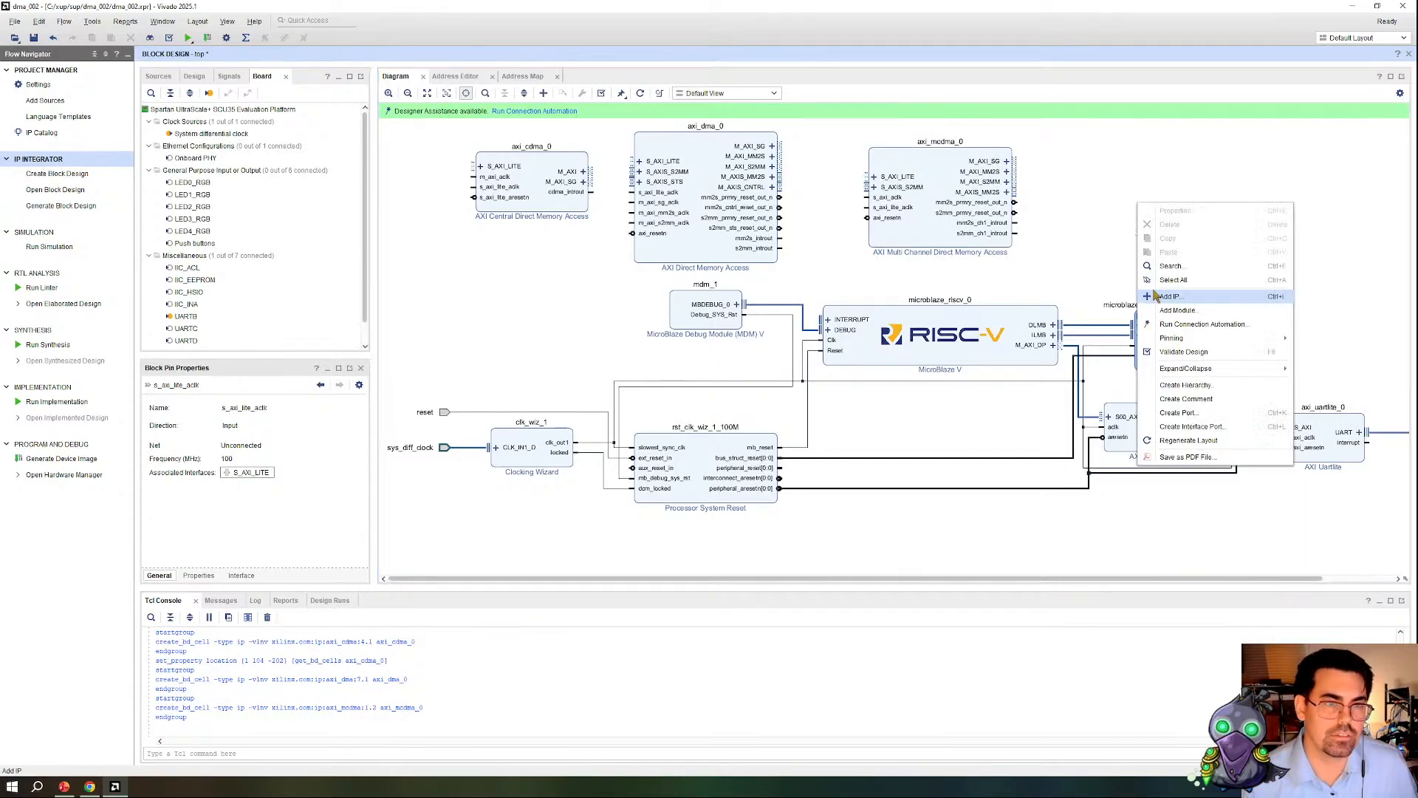
click(1170, 297)
text(dma)
double_click(1181, 273)
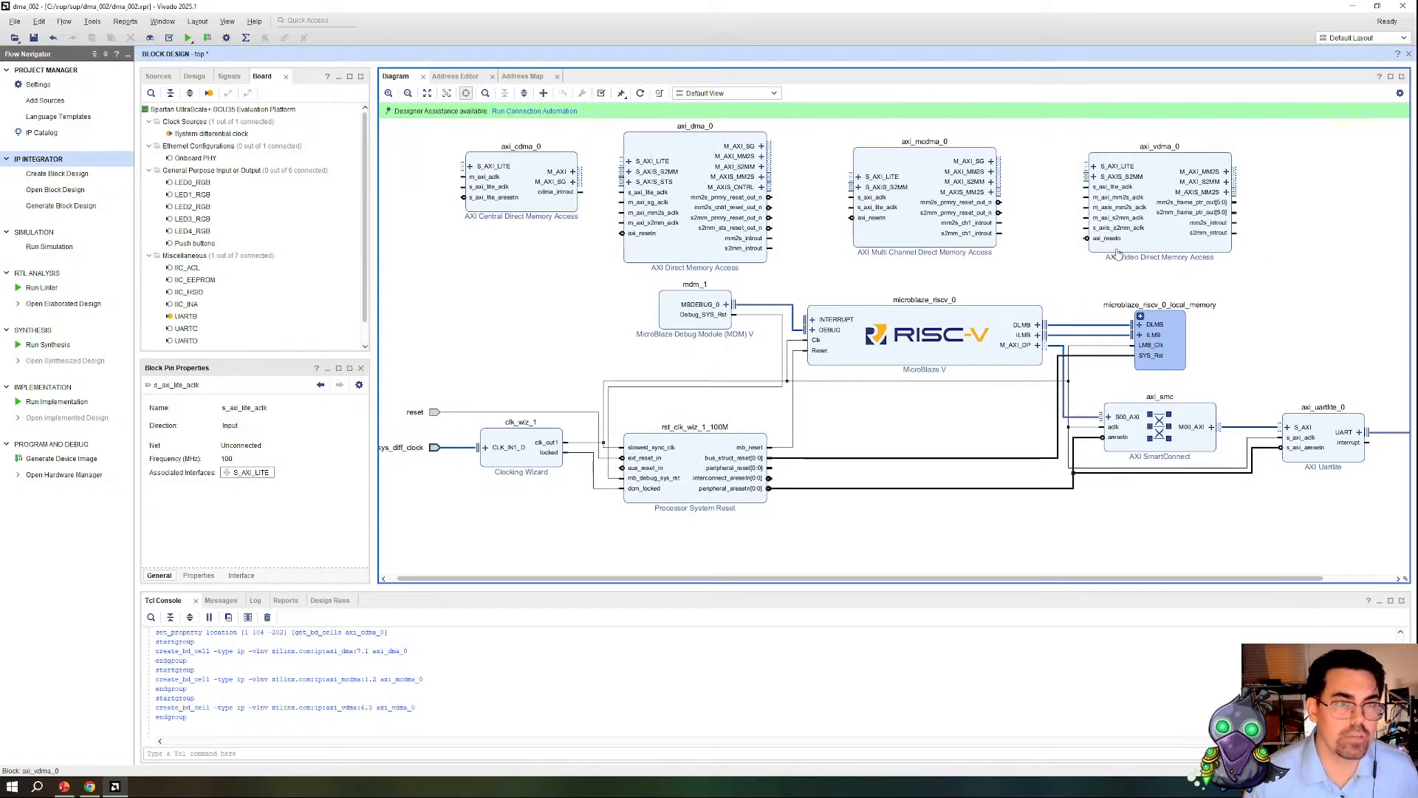
Step: Add an AXI DataMover IP at the end of the row of DMA blocks and bring the whole row into view
right_click(1261, 212)
click(1293, 302)
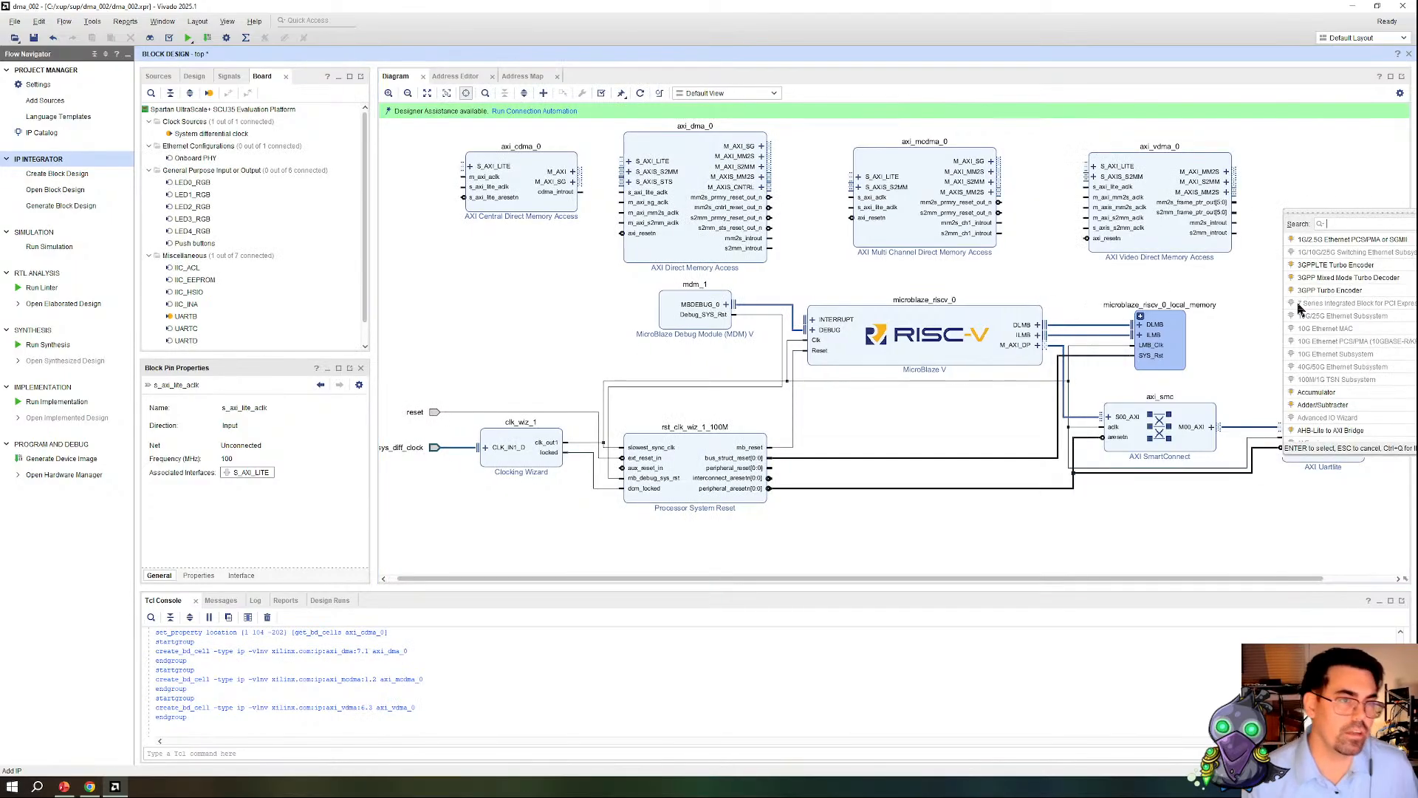
text(datamov)
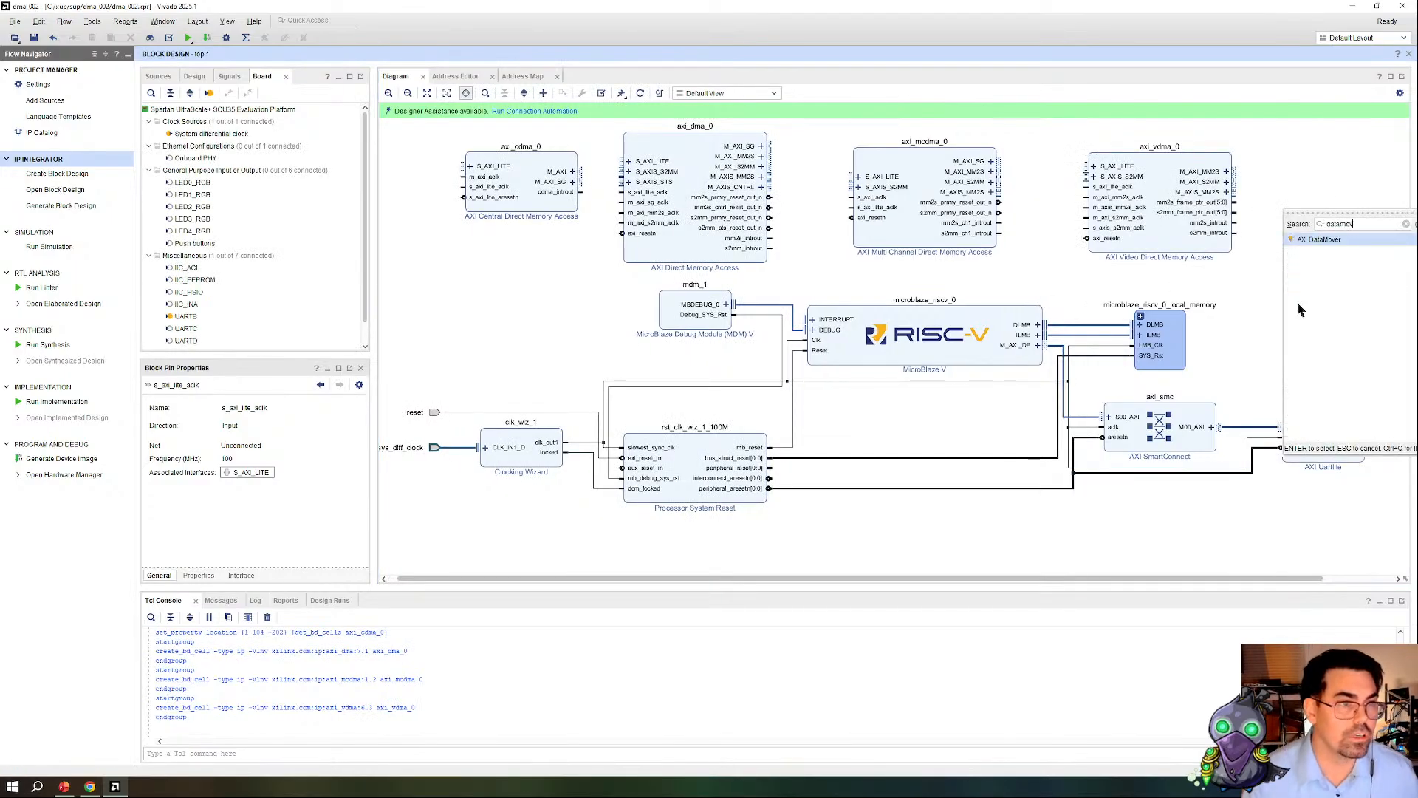
double_click(1322, 240)
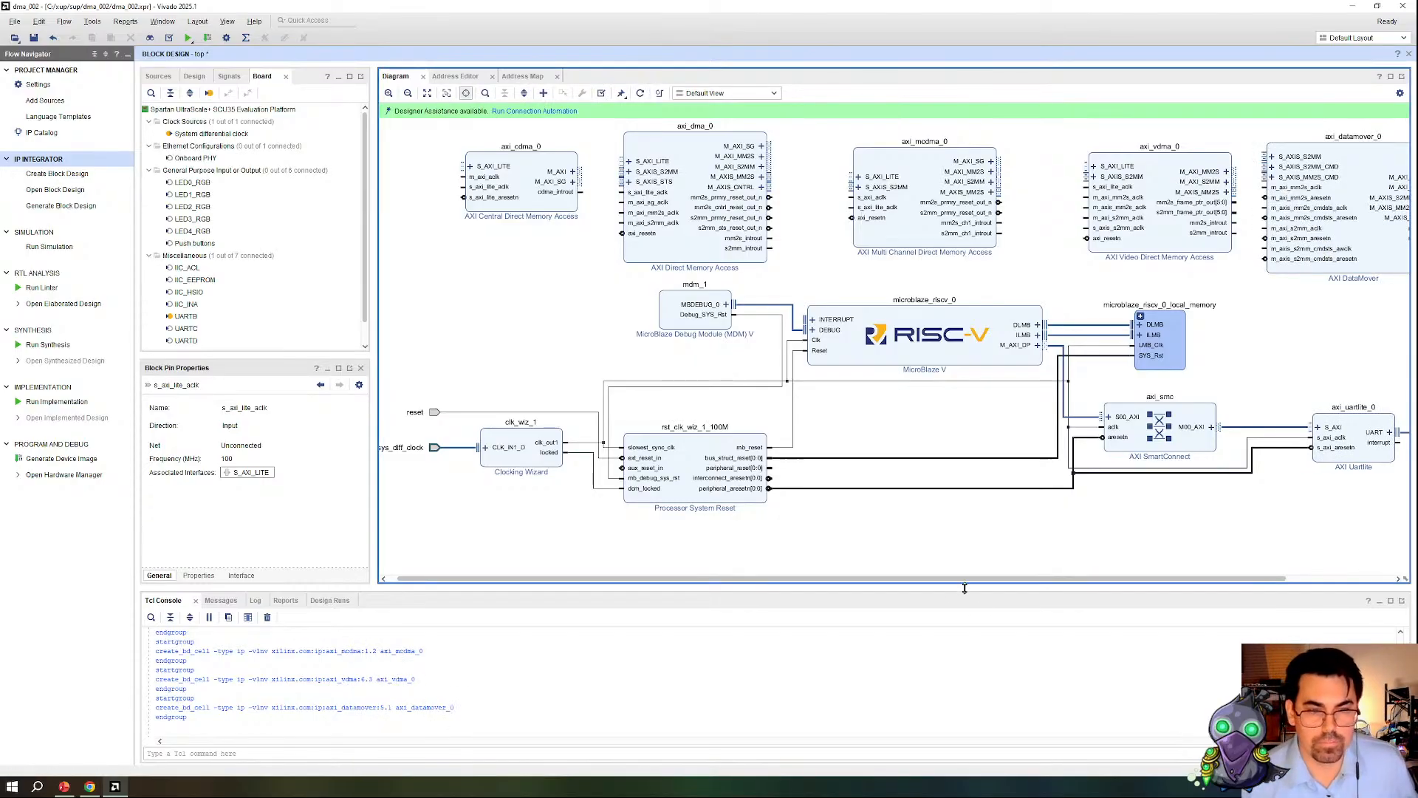
drag(965, 578, 984, 567)
drag(1023, 559, 1013, 566)
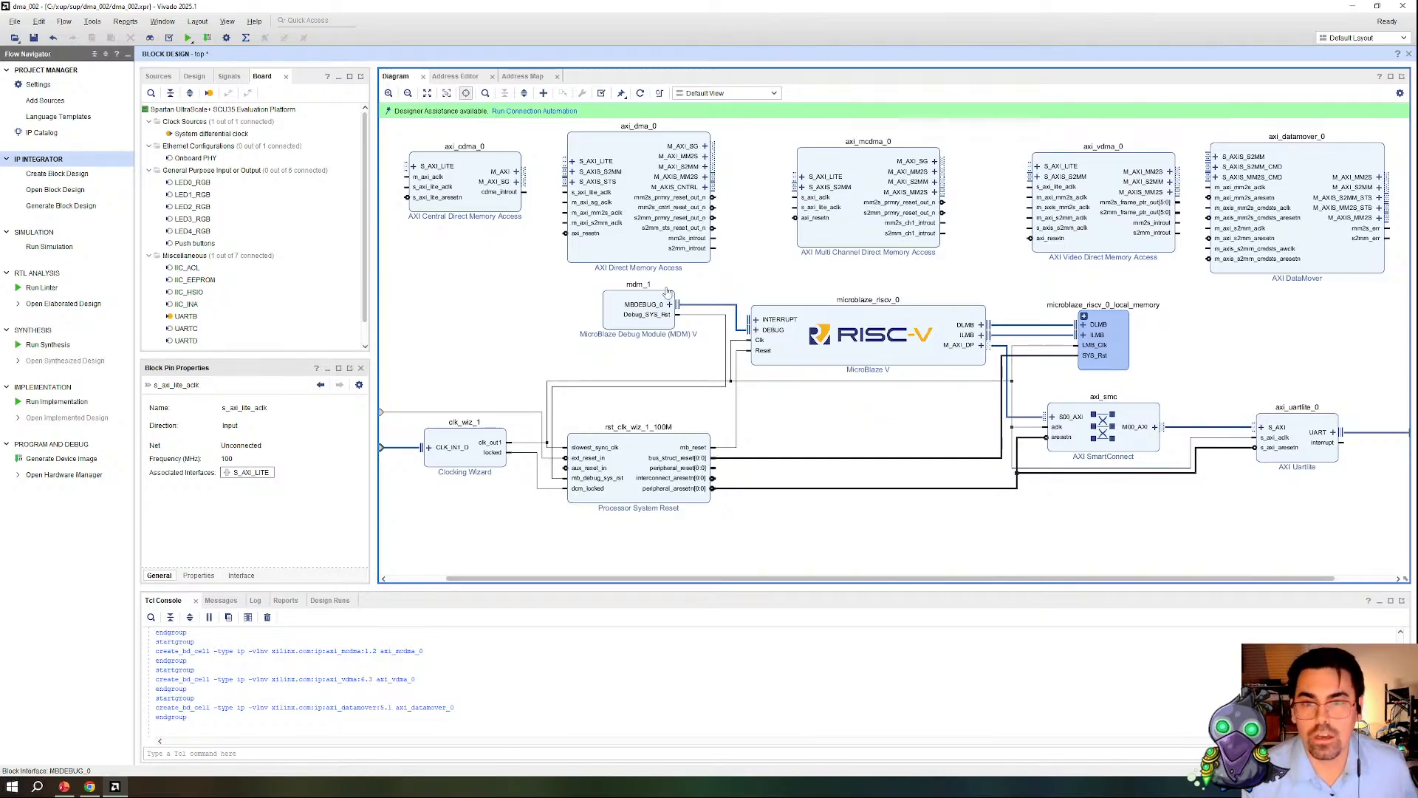
Step: Examine the AXI Central Direct Memory Access configuration with Scatter Gather disabled, inspect the M_AXI signals, and discard the changes
scroll(490, 235, up, 2)
double_click(494, 253)
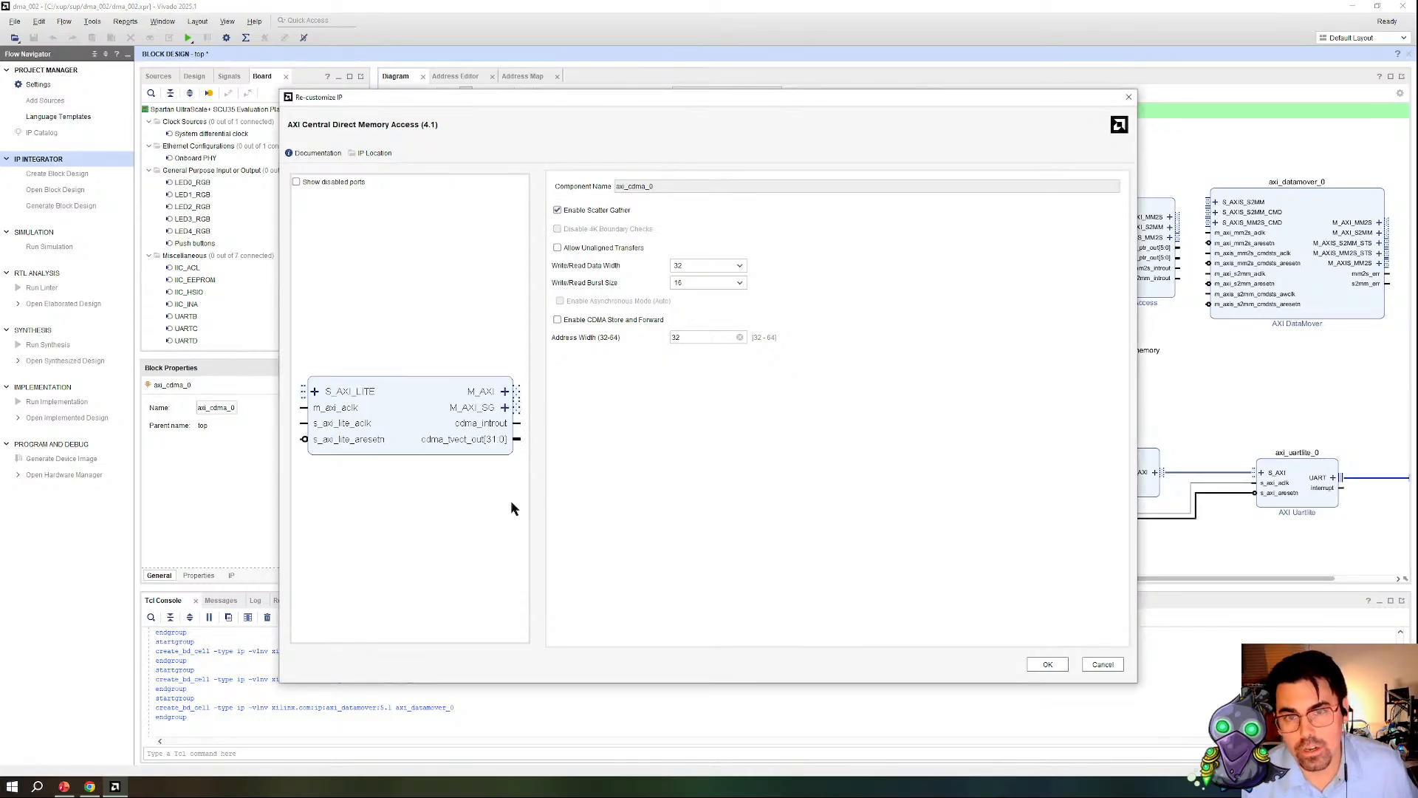
click(585, 210)
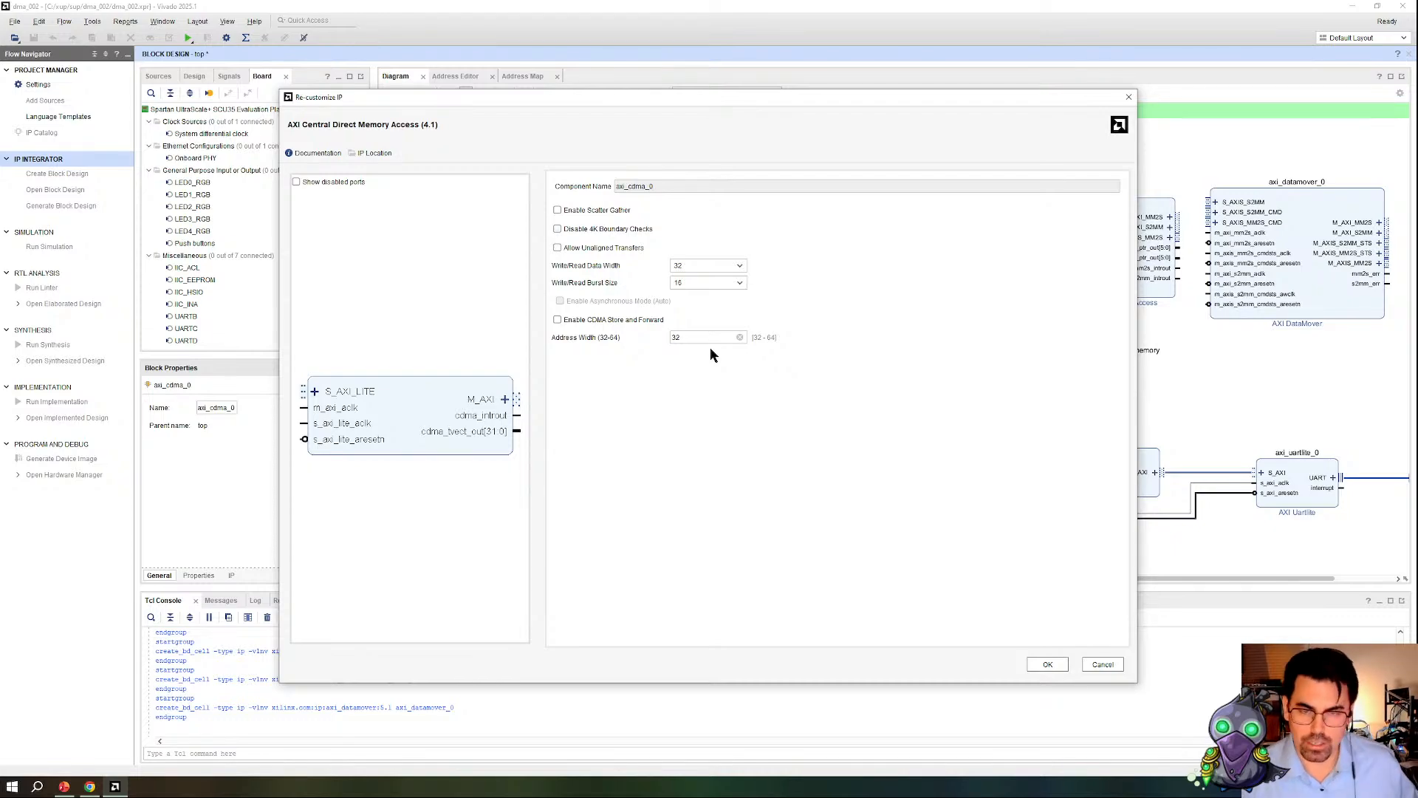
click(505, 400)
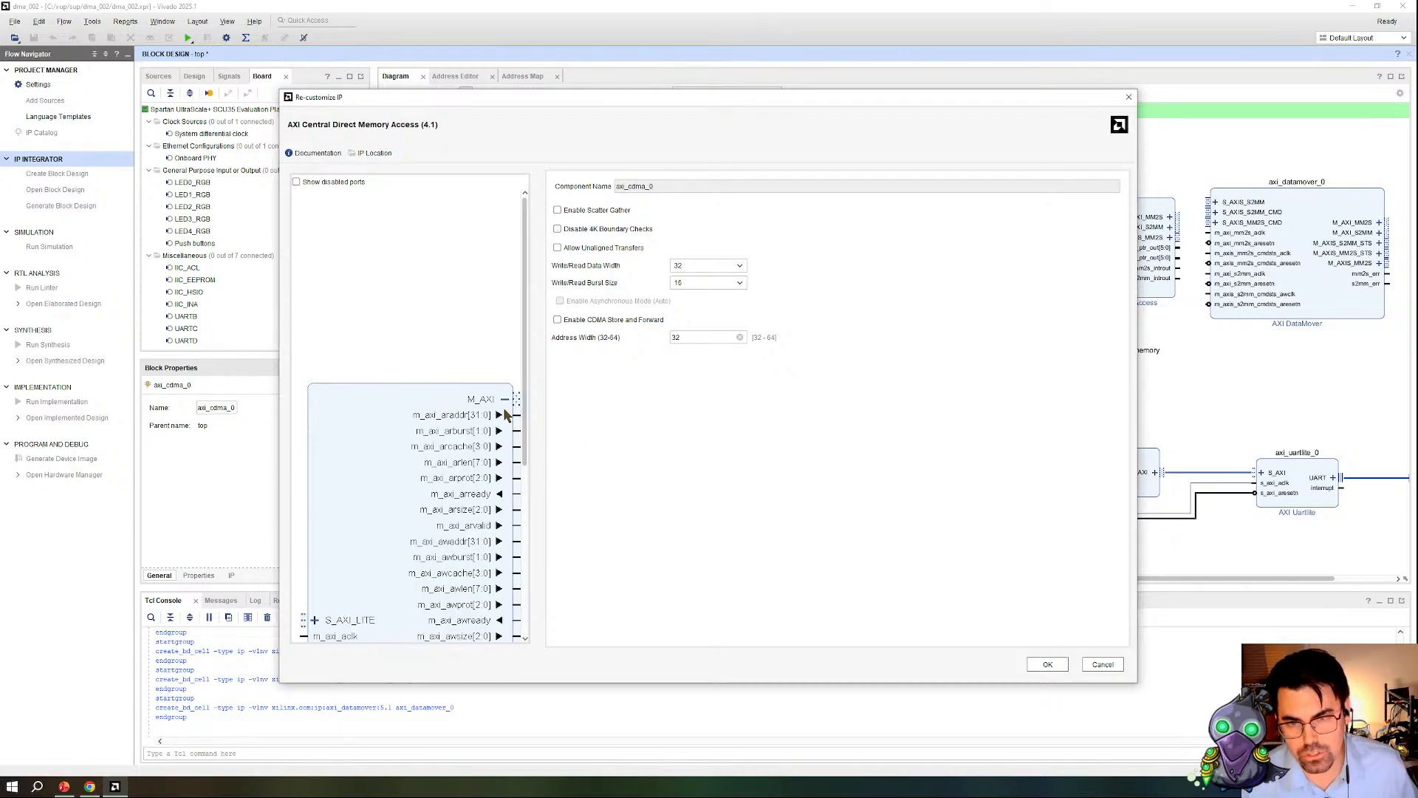
click(505, 400)
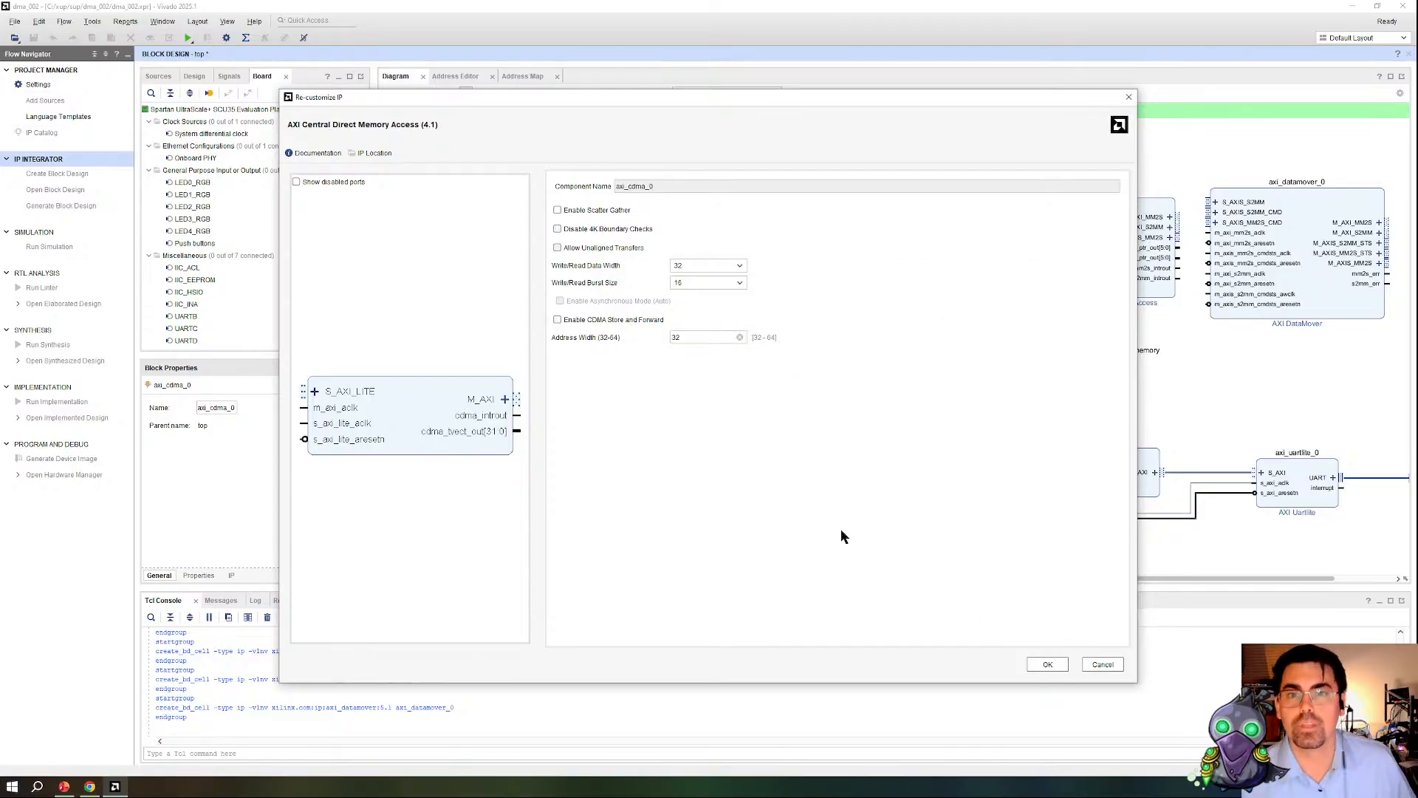
click(1114, 662)
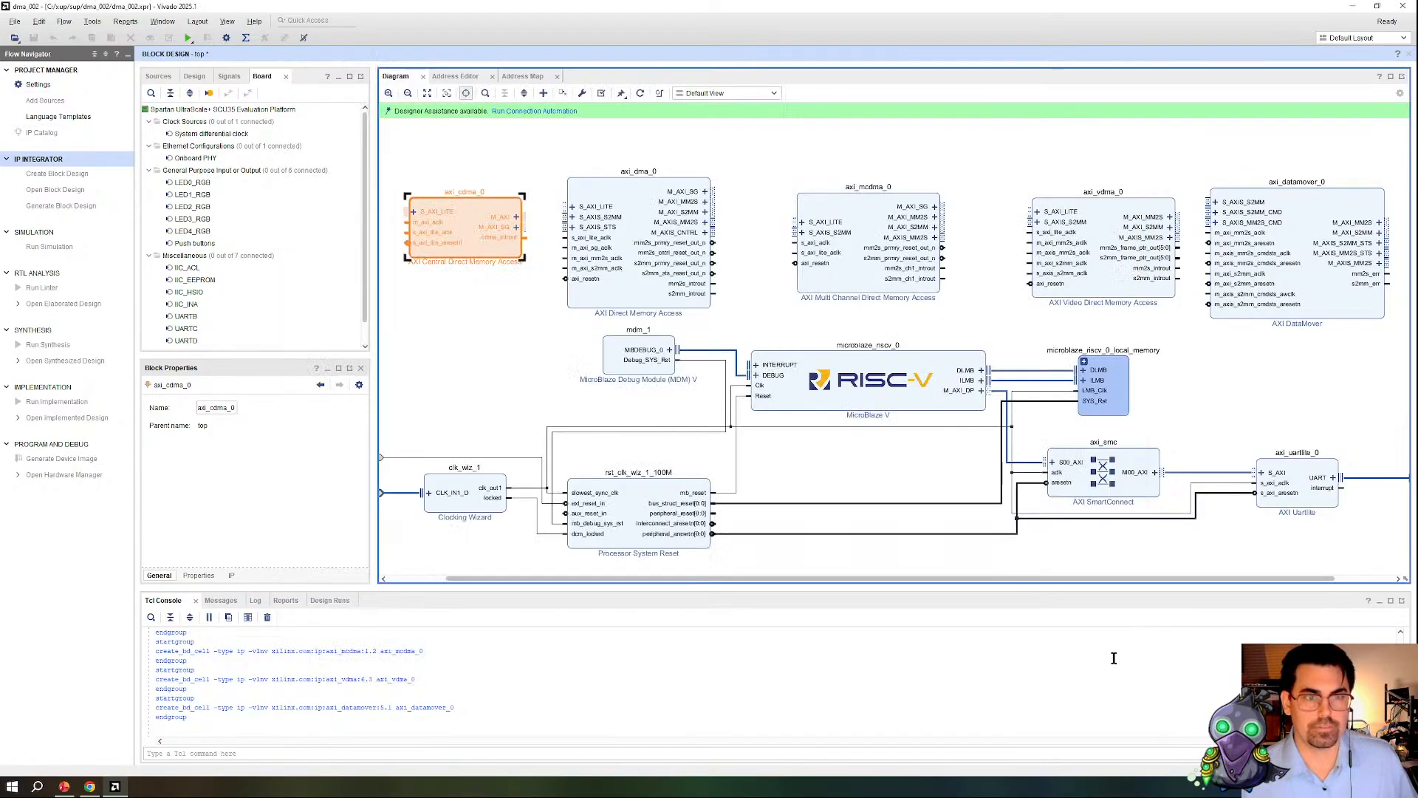
Step: Open the AXI Direct Memory Access configuration to review its Scatter Gather Engine option, and switch to the PowerPoint slide show
click(643, 308)
double_click(627, 301)
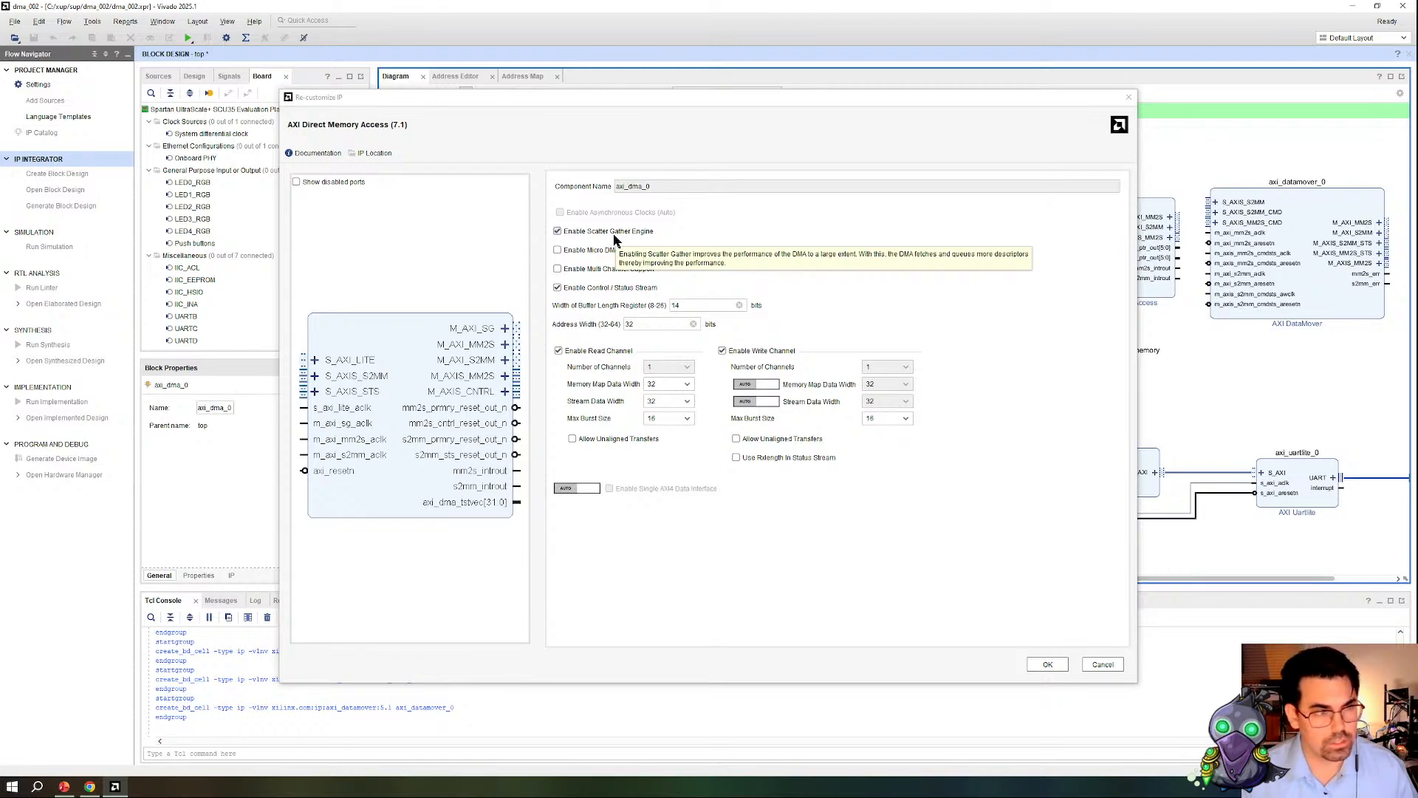
key(alt+Tab)
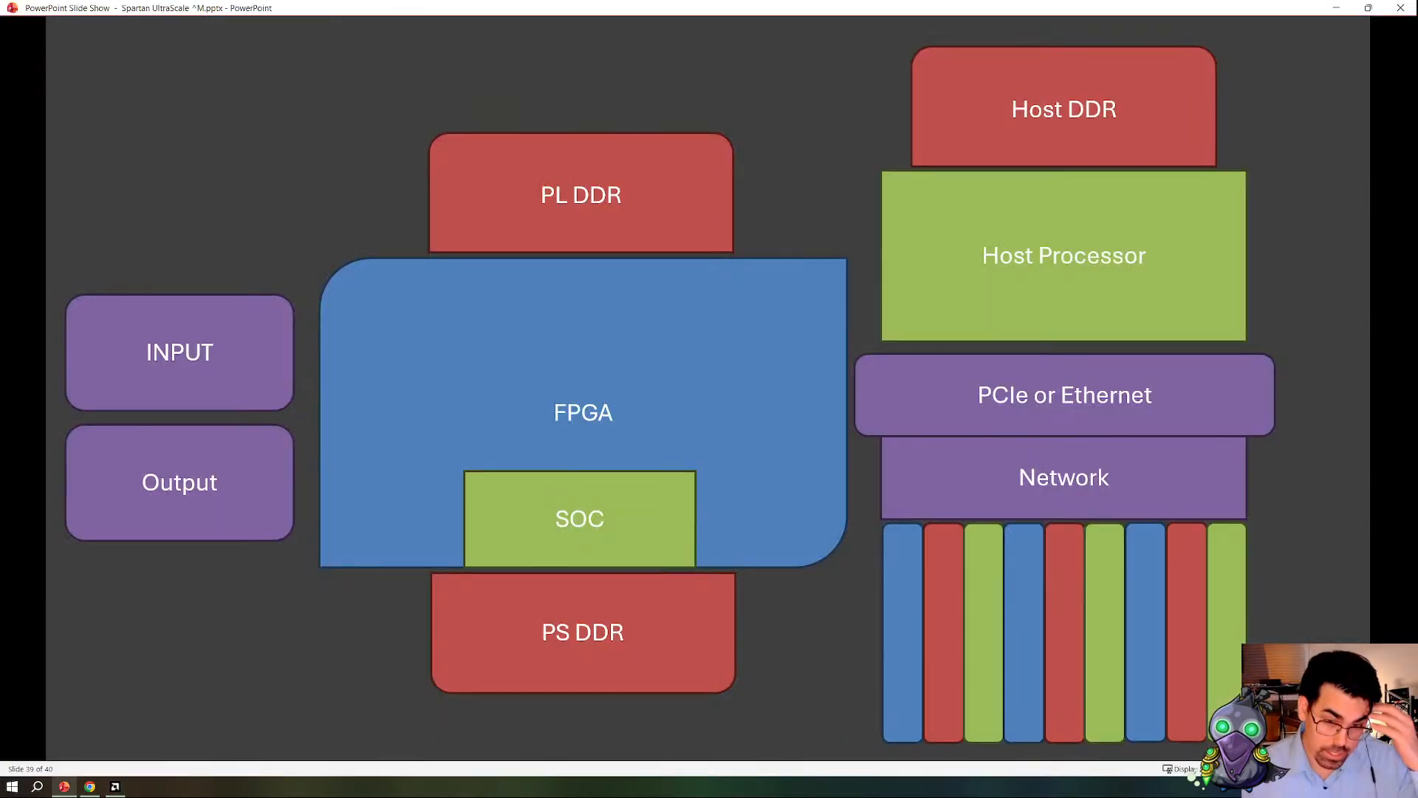
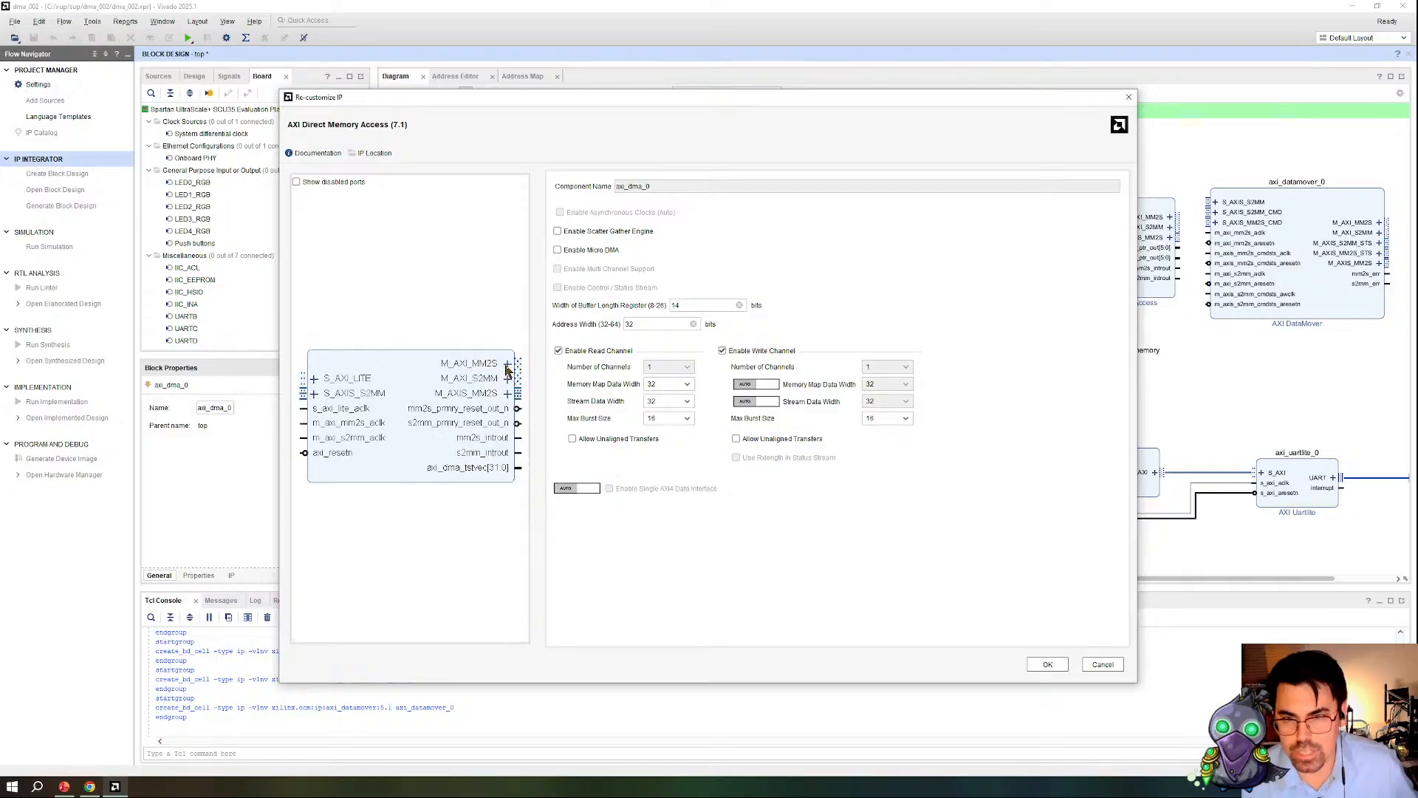
Step: Inspect the signals of the M_AXI_MM2S, M_AXIS_MM2S and S_AXIS_S2MM interfaces in the AXI Direct Memory Access block preview
click(507, 365)
click(508, 365)
click(508, 365)
click(509, 365)
click(508, 395)
click(507, 394)
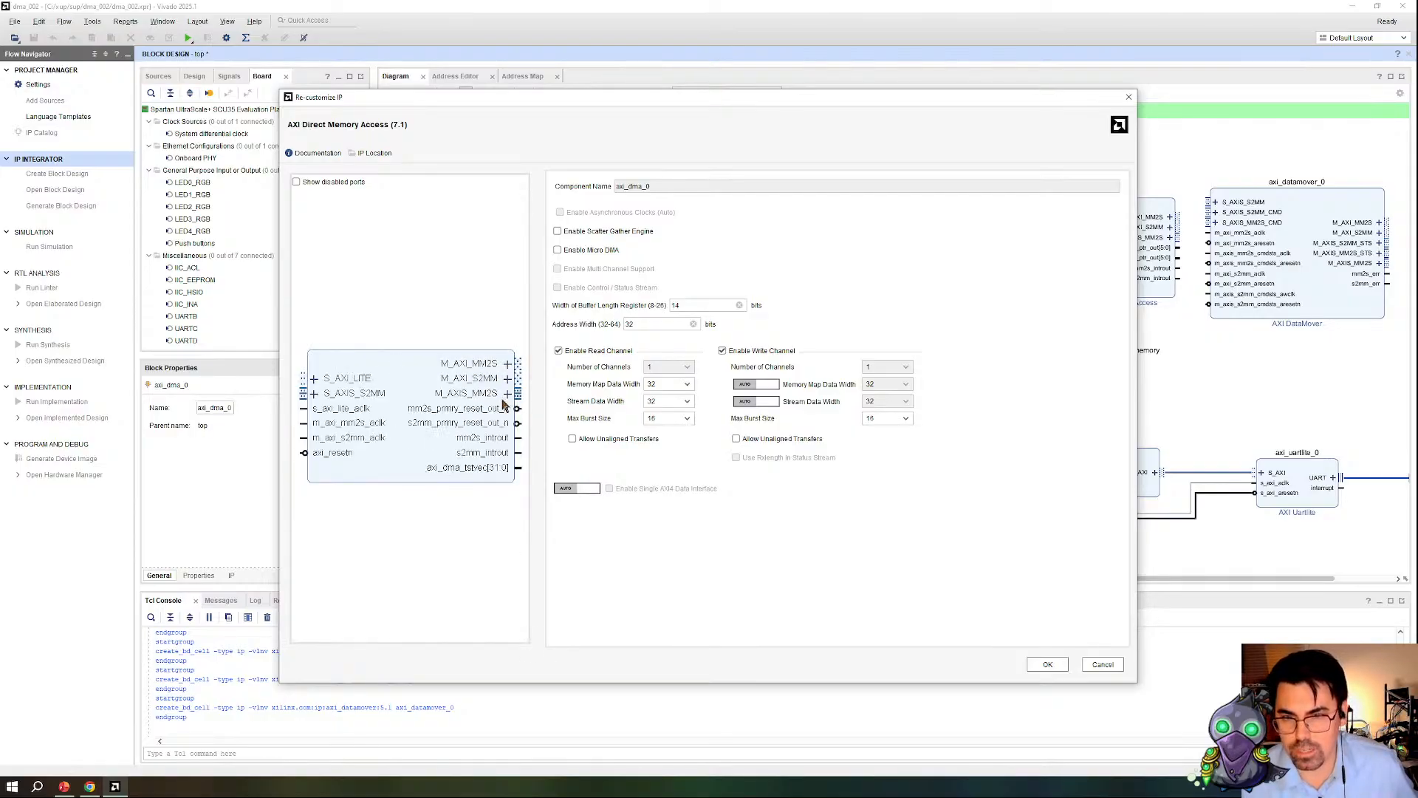
click(315, 394)
click(316, 395)
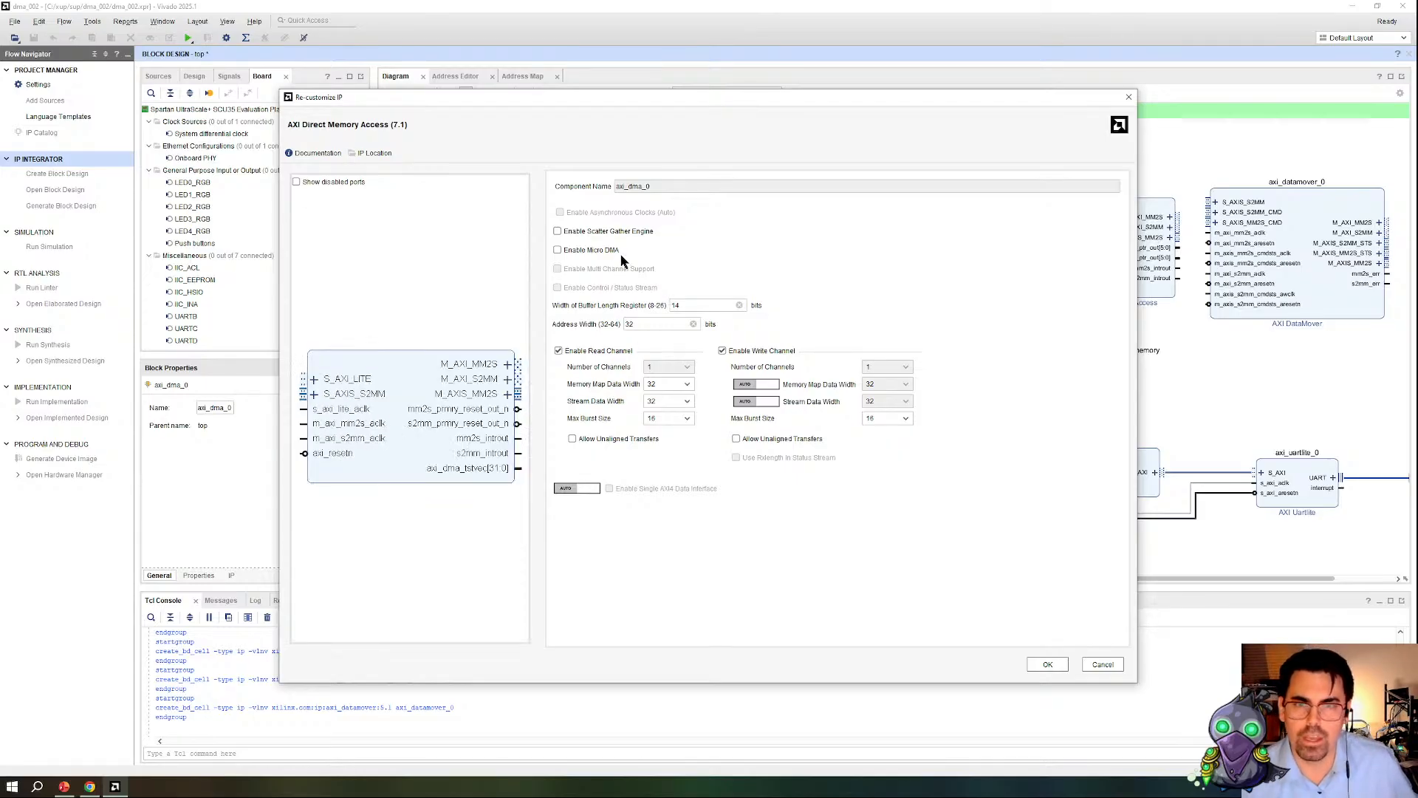
Step: Examine how the Scatter Gather Engine, Multi Channel Support and Control / Status Stream options affect the AXI DMA ports, and discard the changes
click(583, 232)
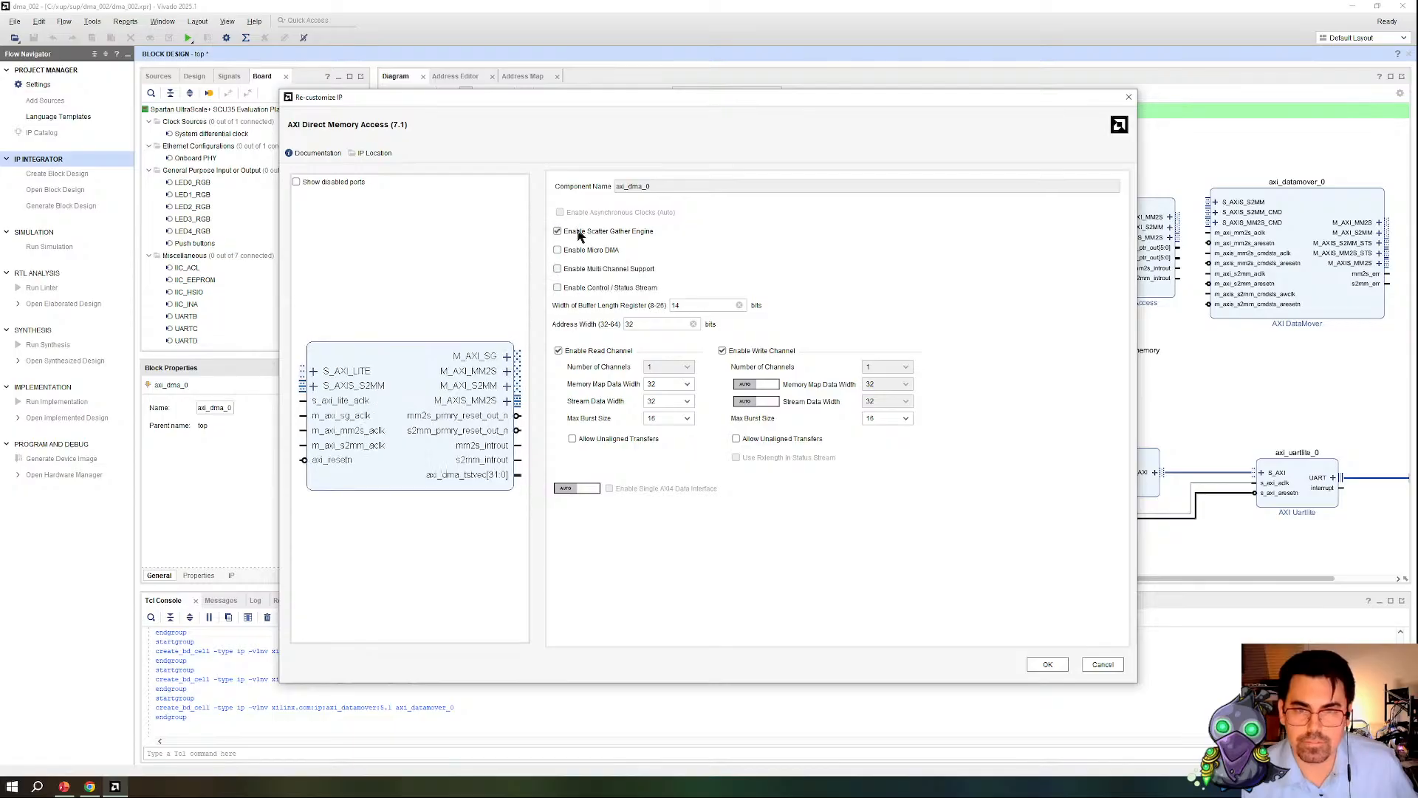
click(594, 270)
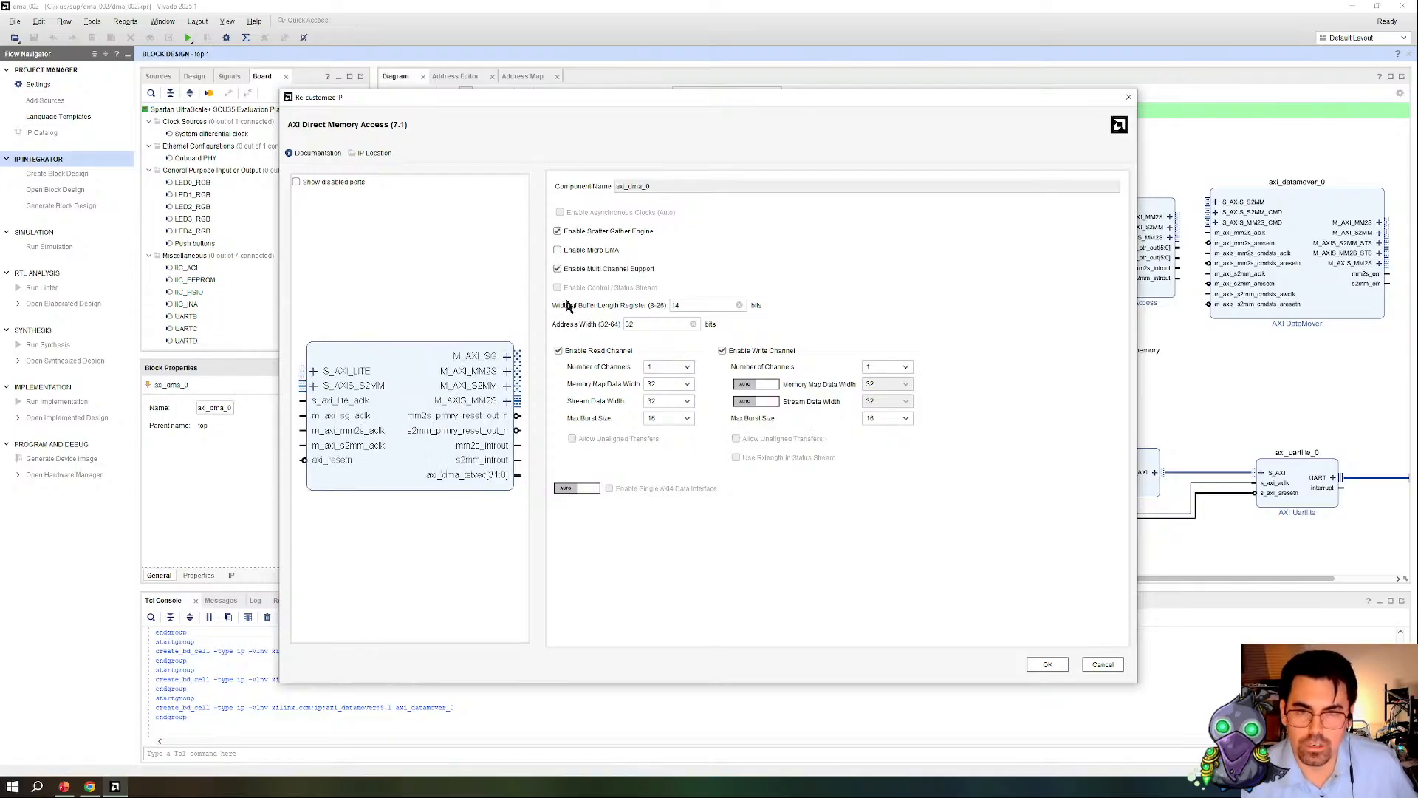
click(569, 270)
click(574, 289)
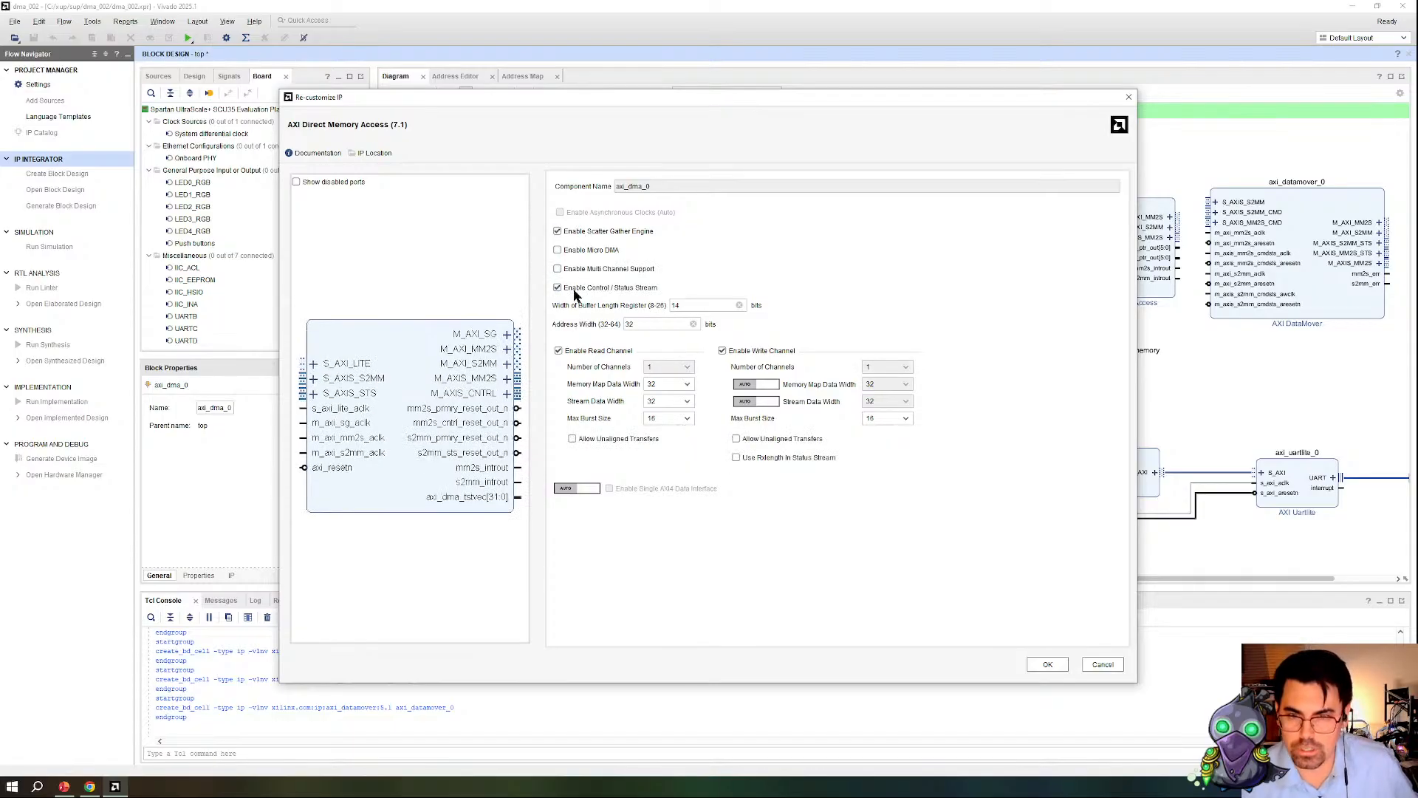
click(574, 289)
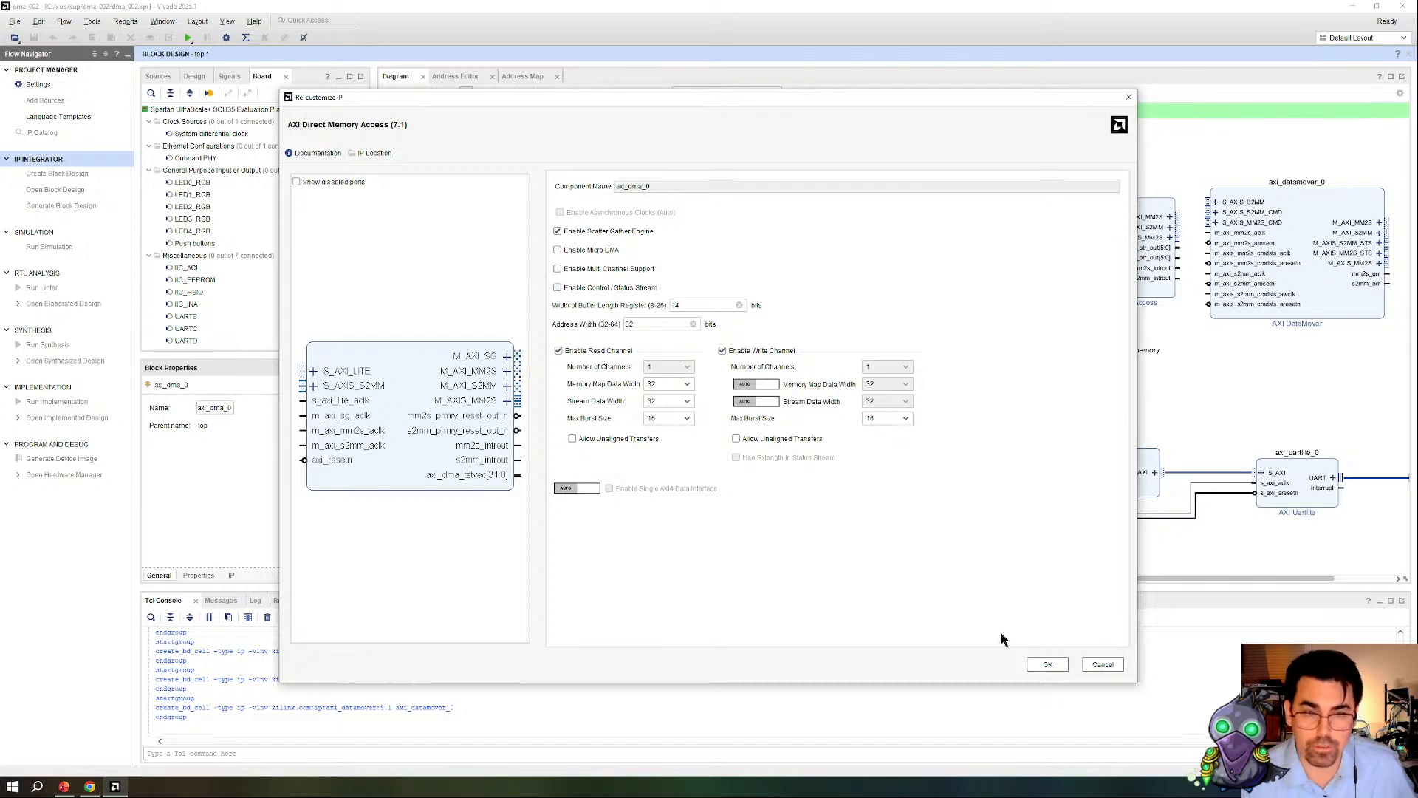
click(1103, 664)
Step: Review the basic and advanced settings of the AXI Multi Channel Direct Memory Access block and close its configuration without changes
double_click(831, 296)
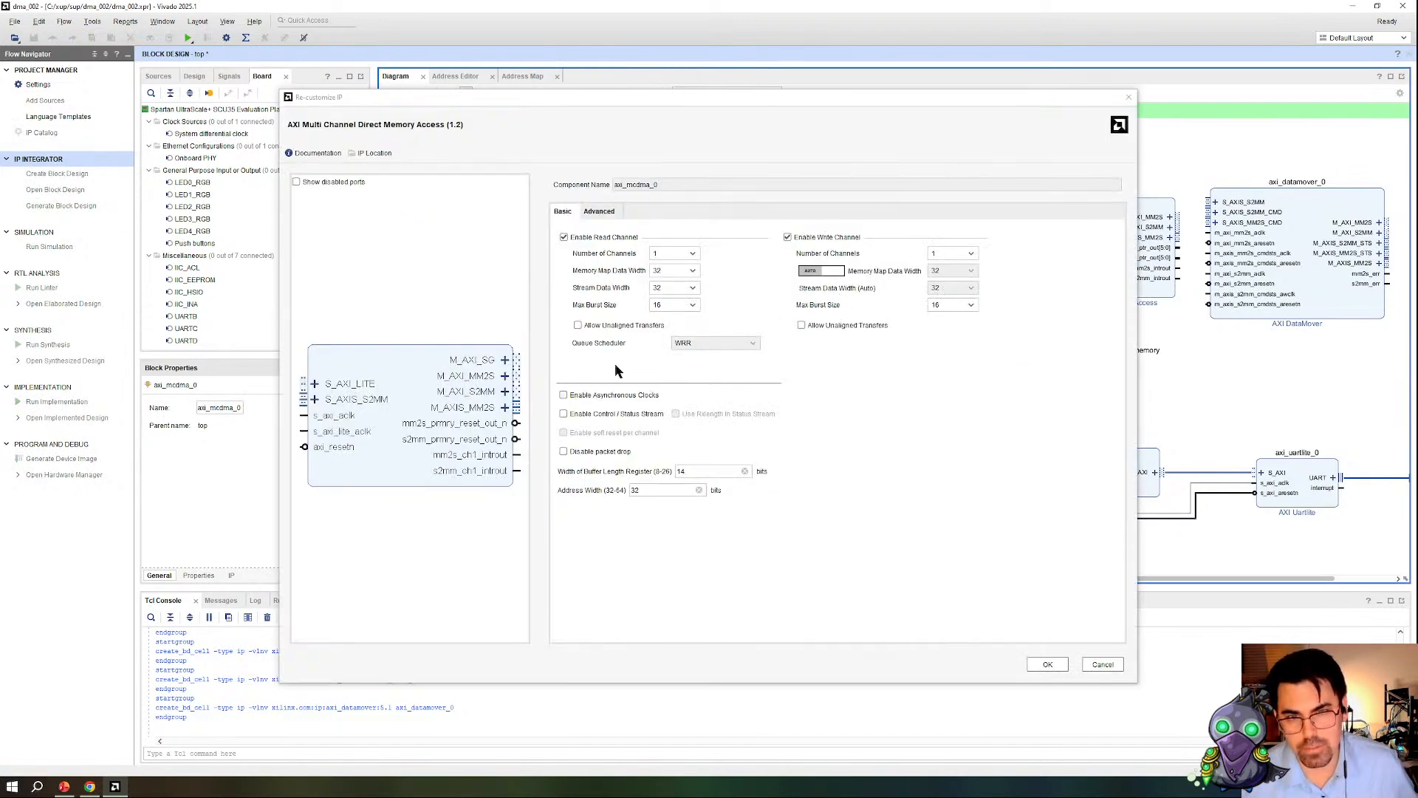
click(599, 211)
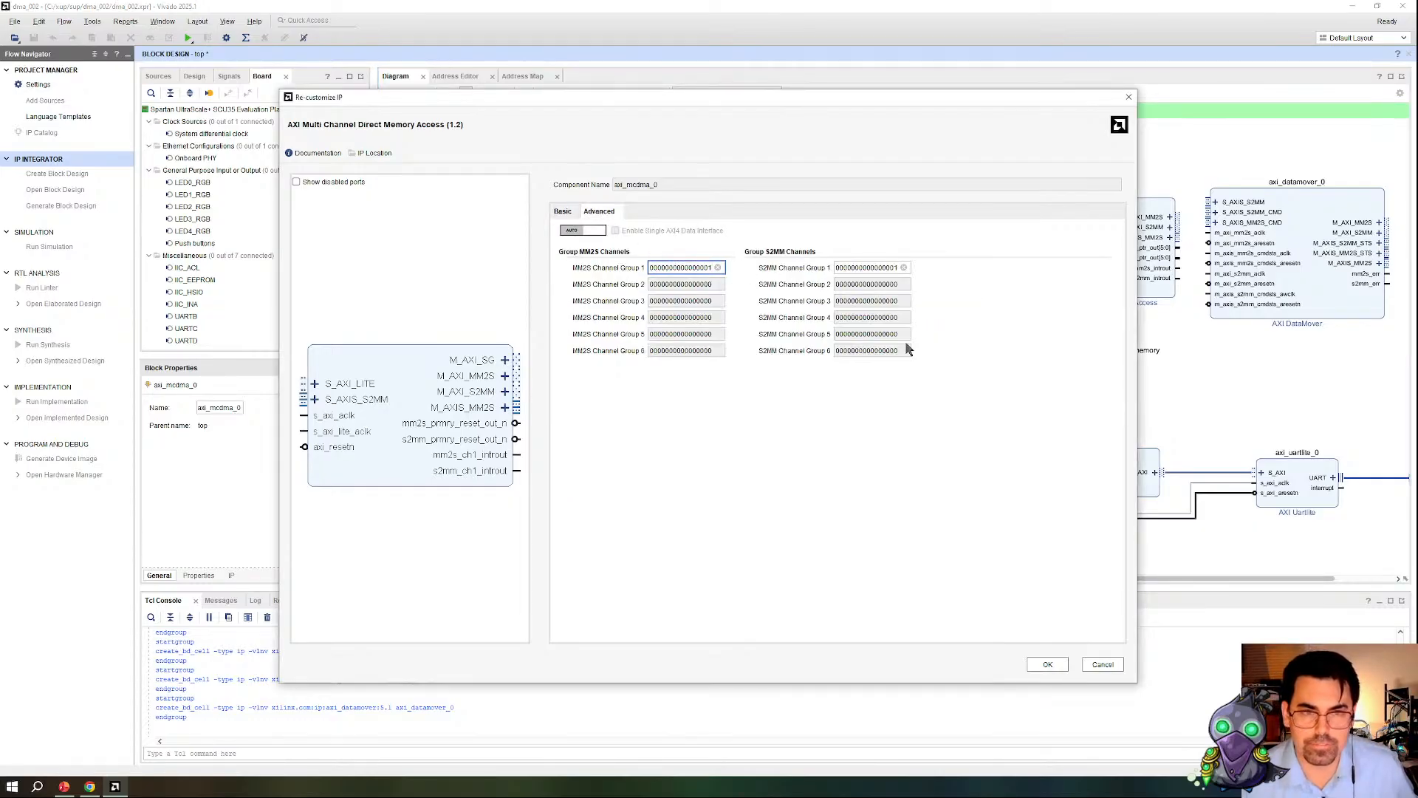
click(565, 212)
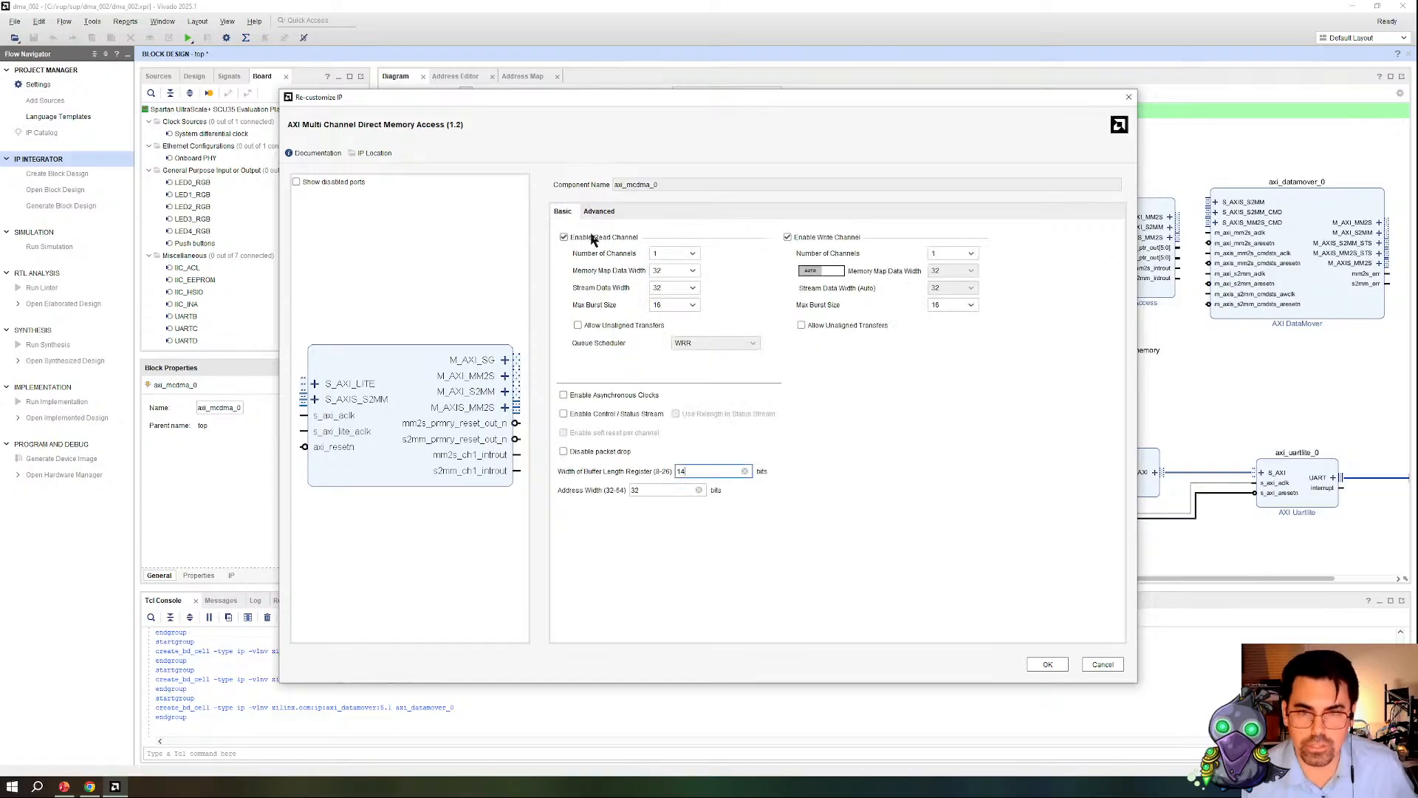
click(1112, 663)
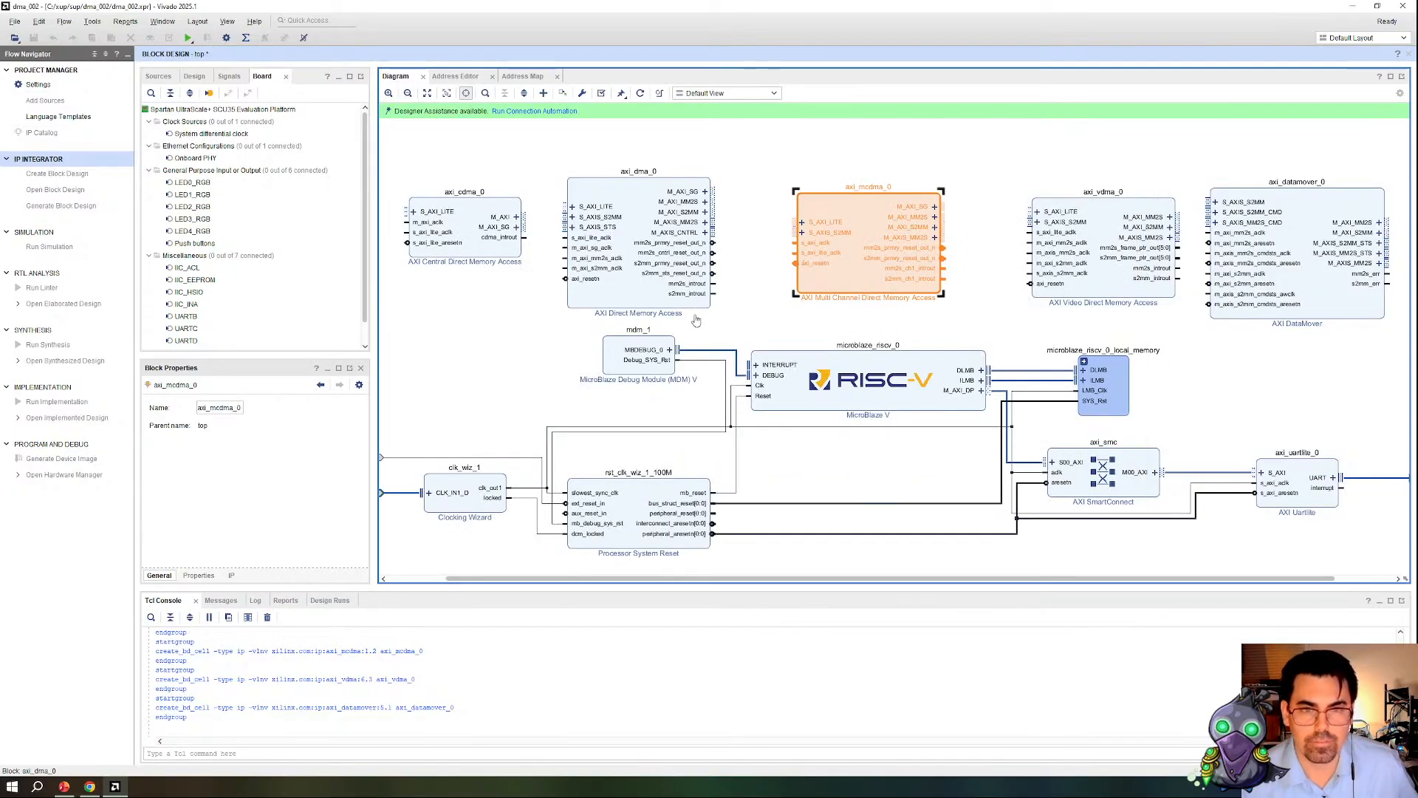
click(570, 284)
click(445, 259)
click(619, 299)
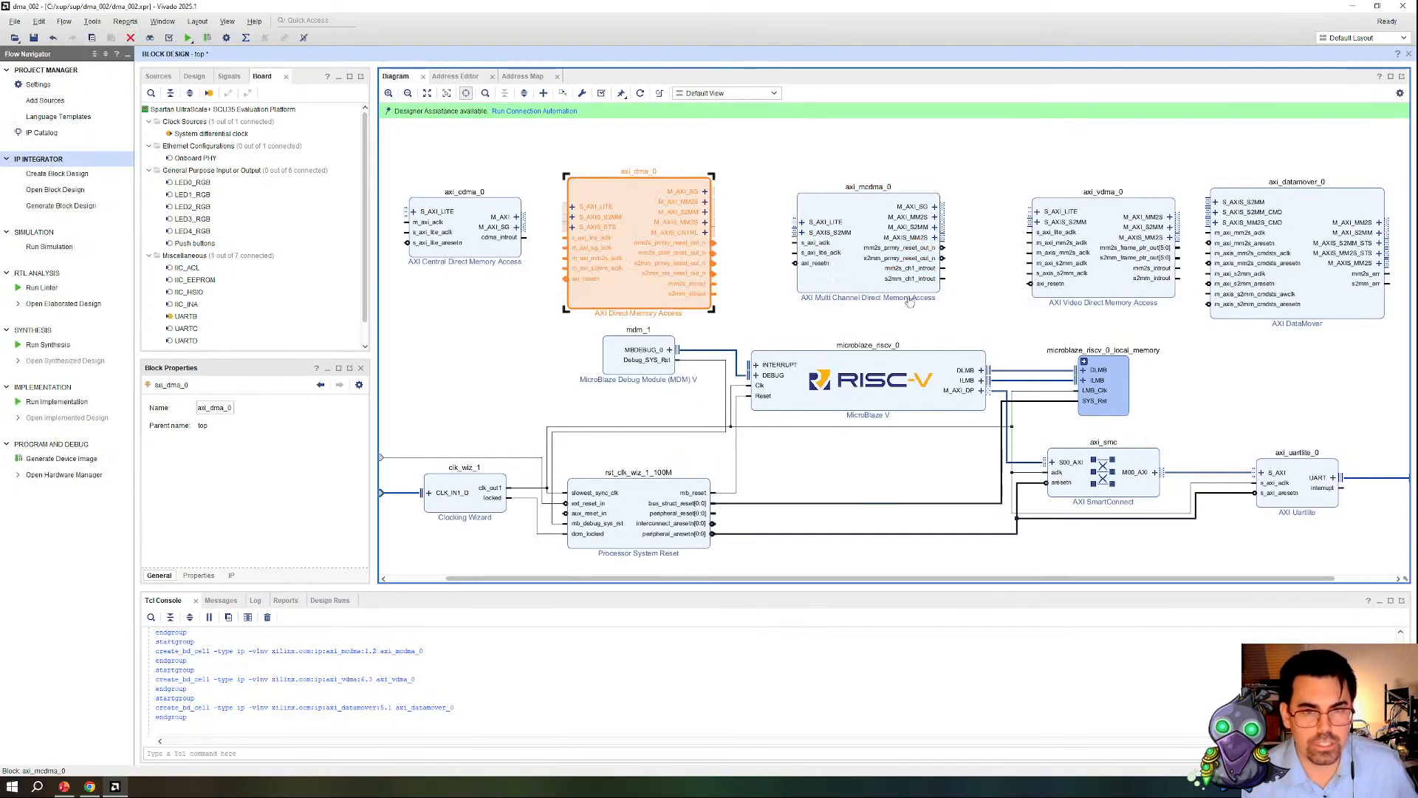
click(853, 291)
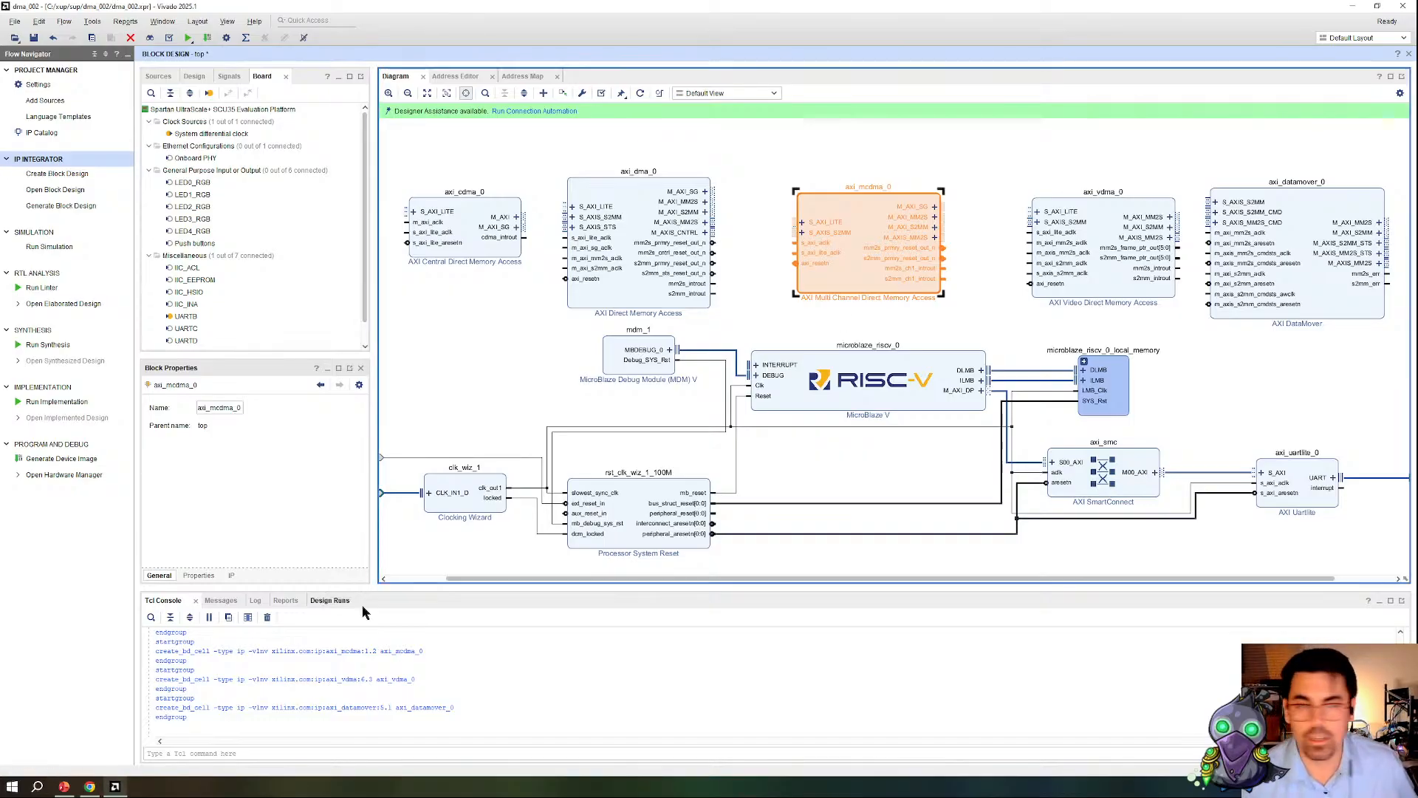
Step: Review the AXI Video Direct Memory Access frame buffer choices and advanced Fsync options, and close its configuration without changes
click(1121, 290)
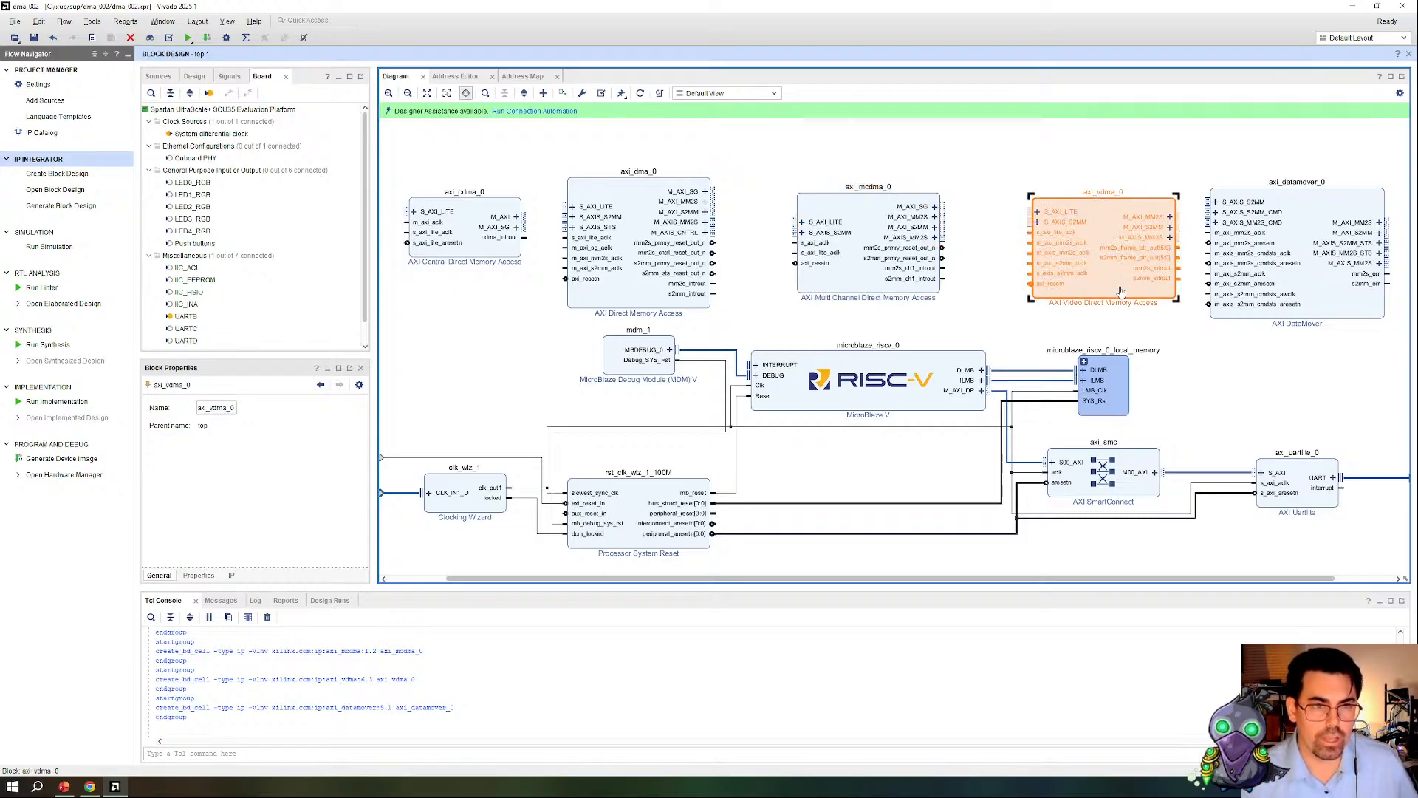
double_click(1122, 290)
click(636, 248)
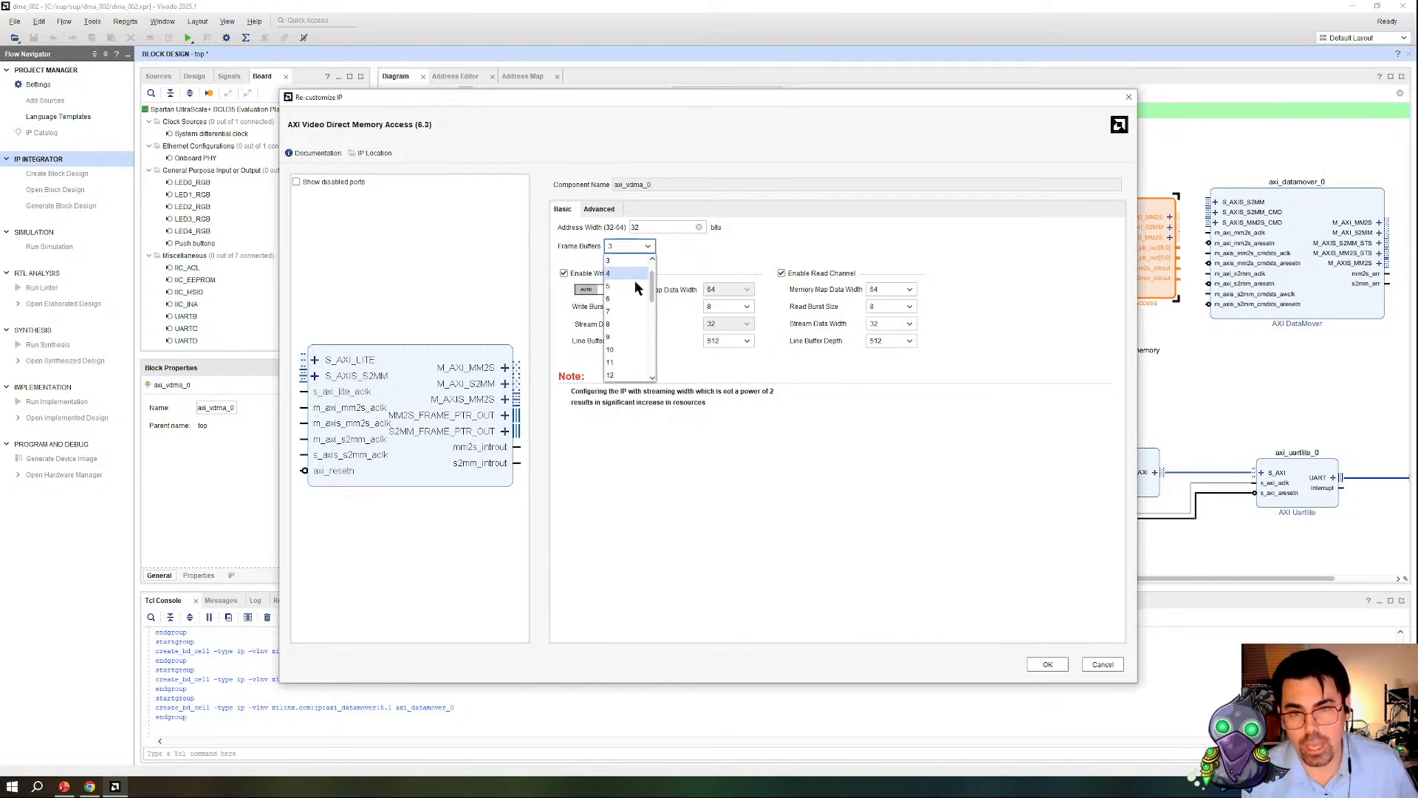
click(676, 249)
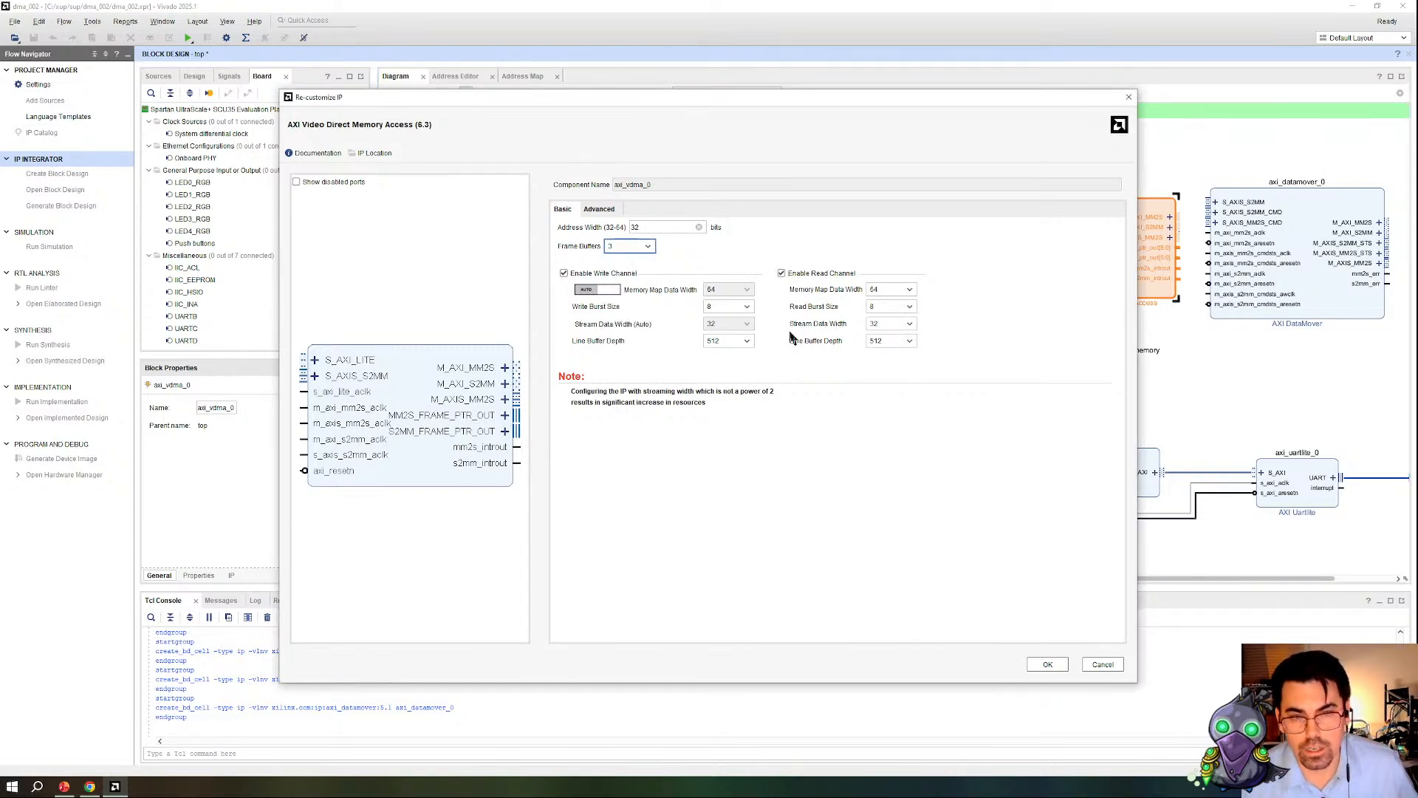
click(602, 210)
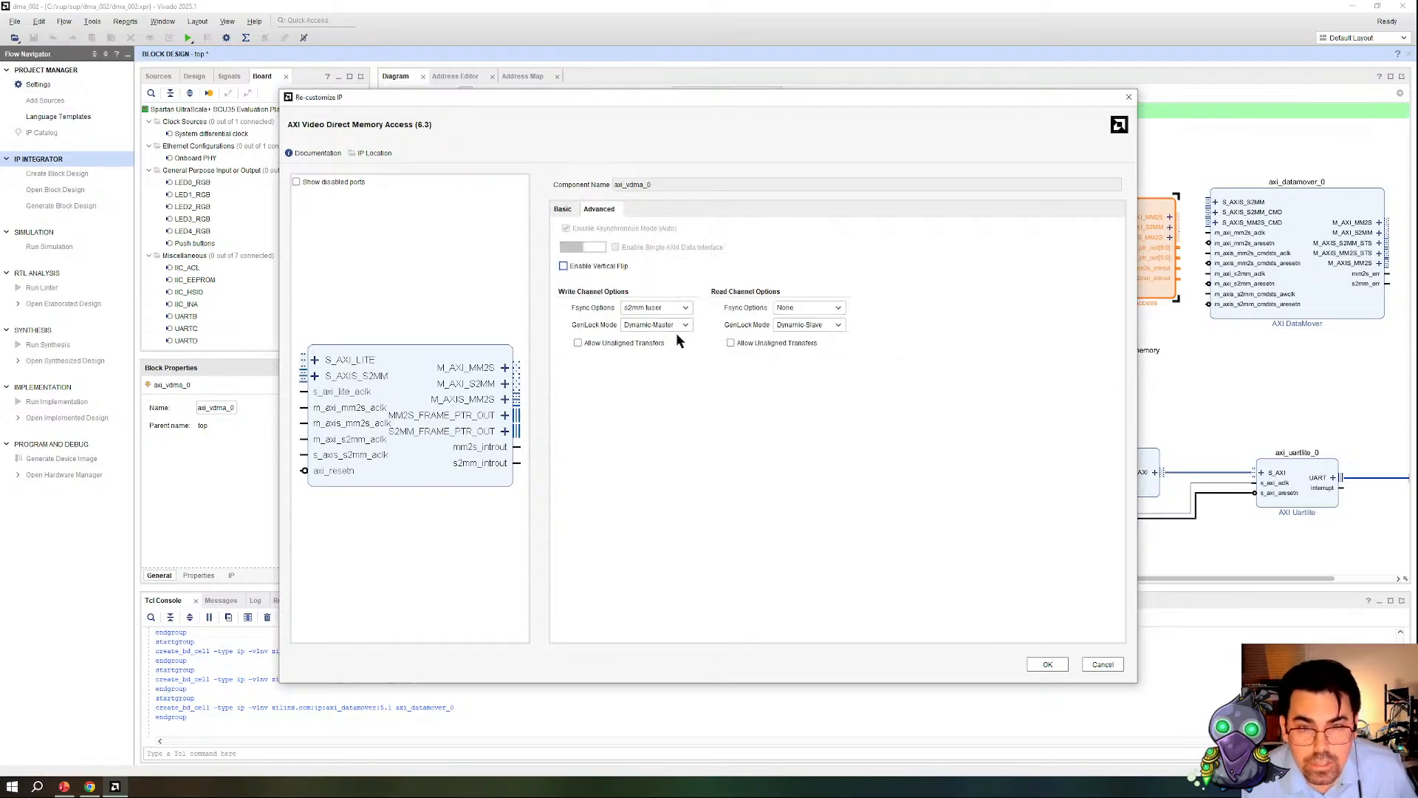
click(839, 309)
click(841, 310)
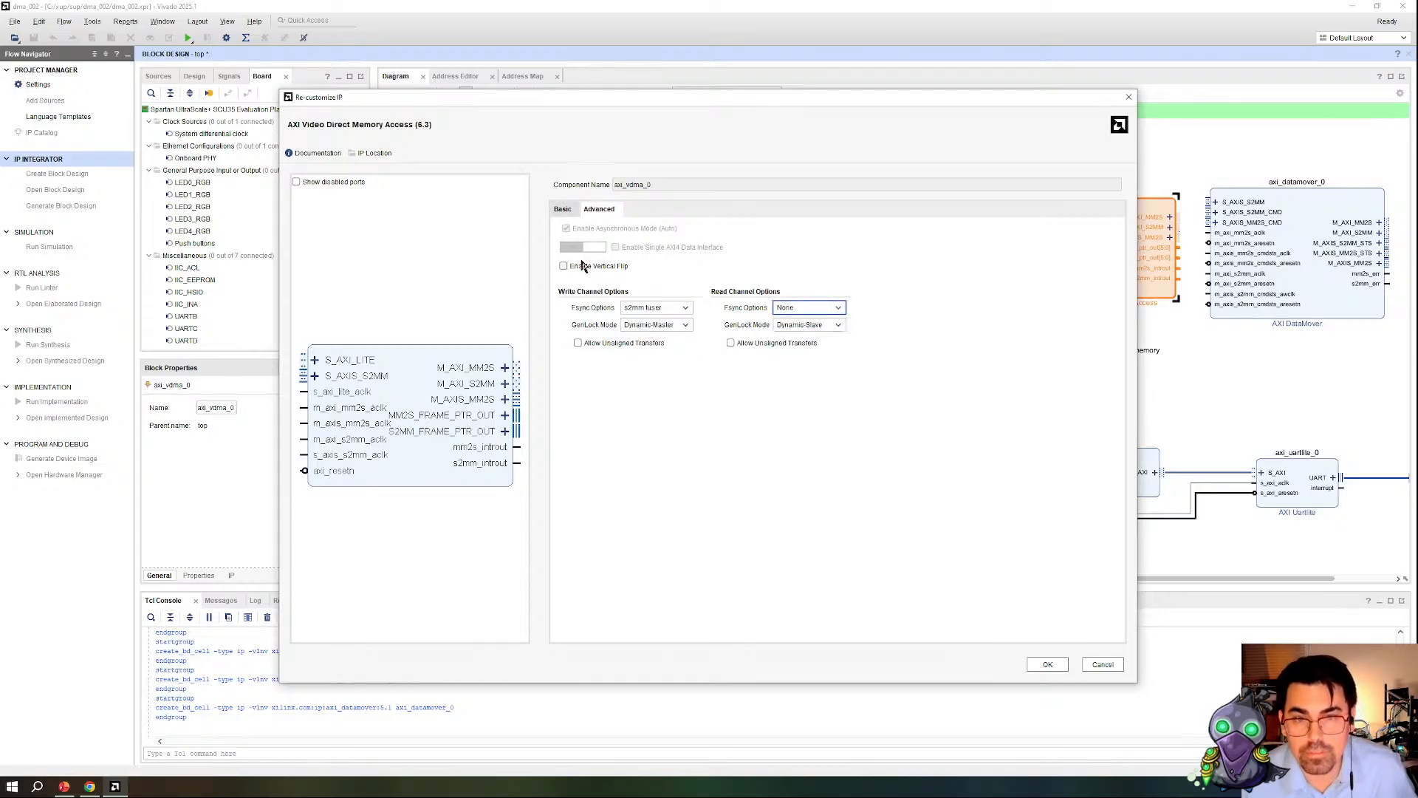
click(565, 210)
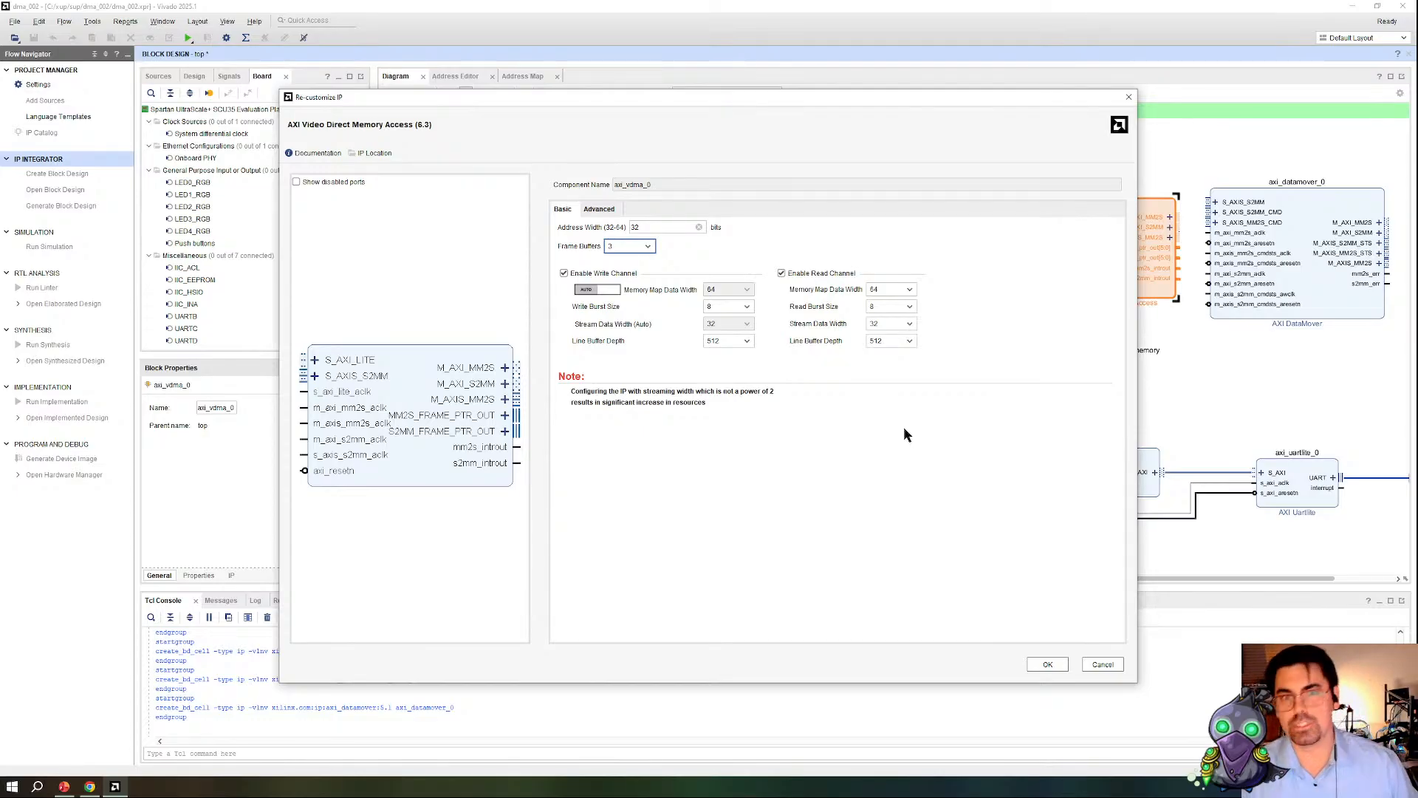
click(1102, 664)
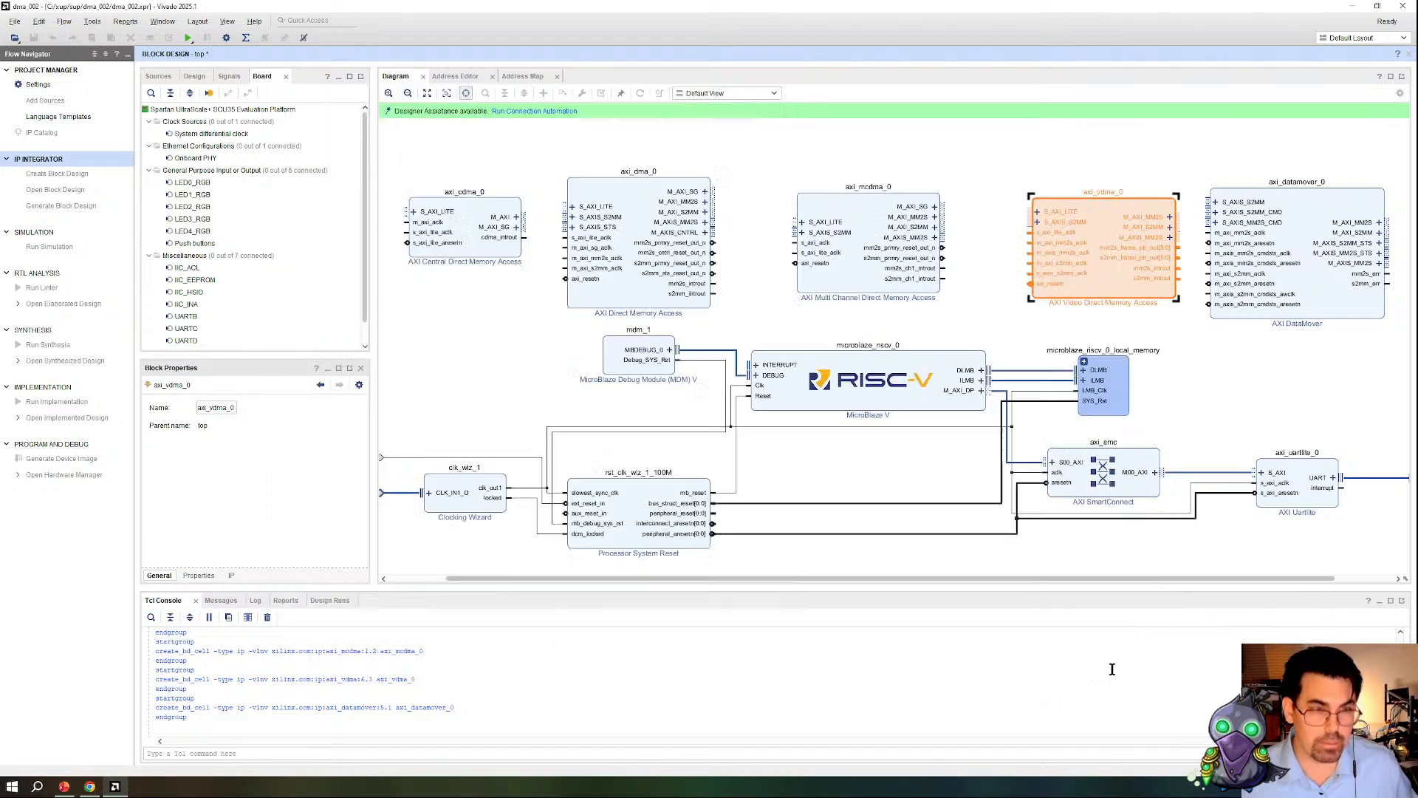
Step: Inspect the S_AXIS_S2MM and S_AXIS_S2MM_CMD signals and the output interfaces in the AXI DataMover configuration, and cancel it
double_click(1334, 313)
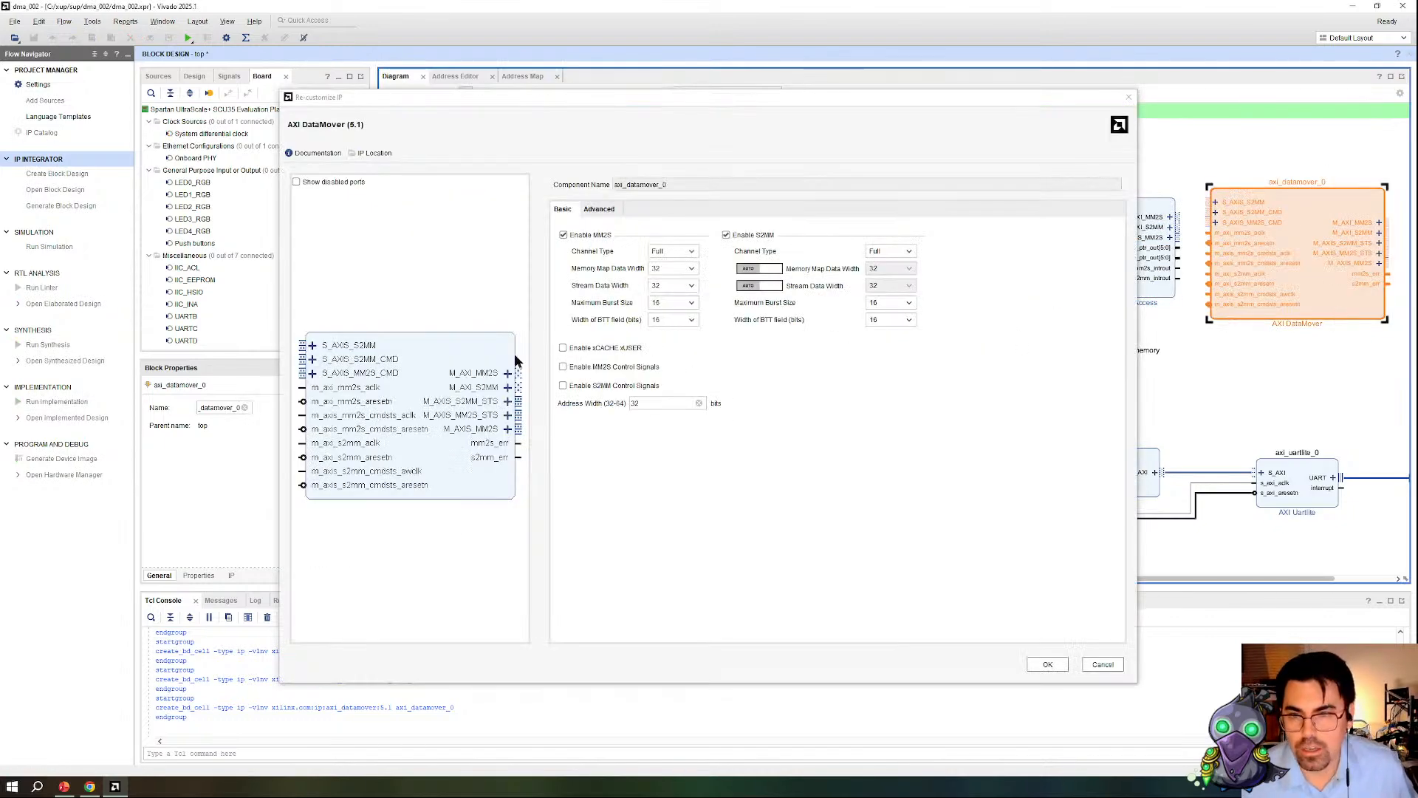
click(314, 344)
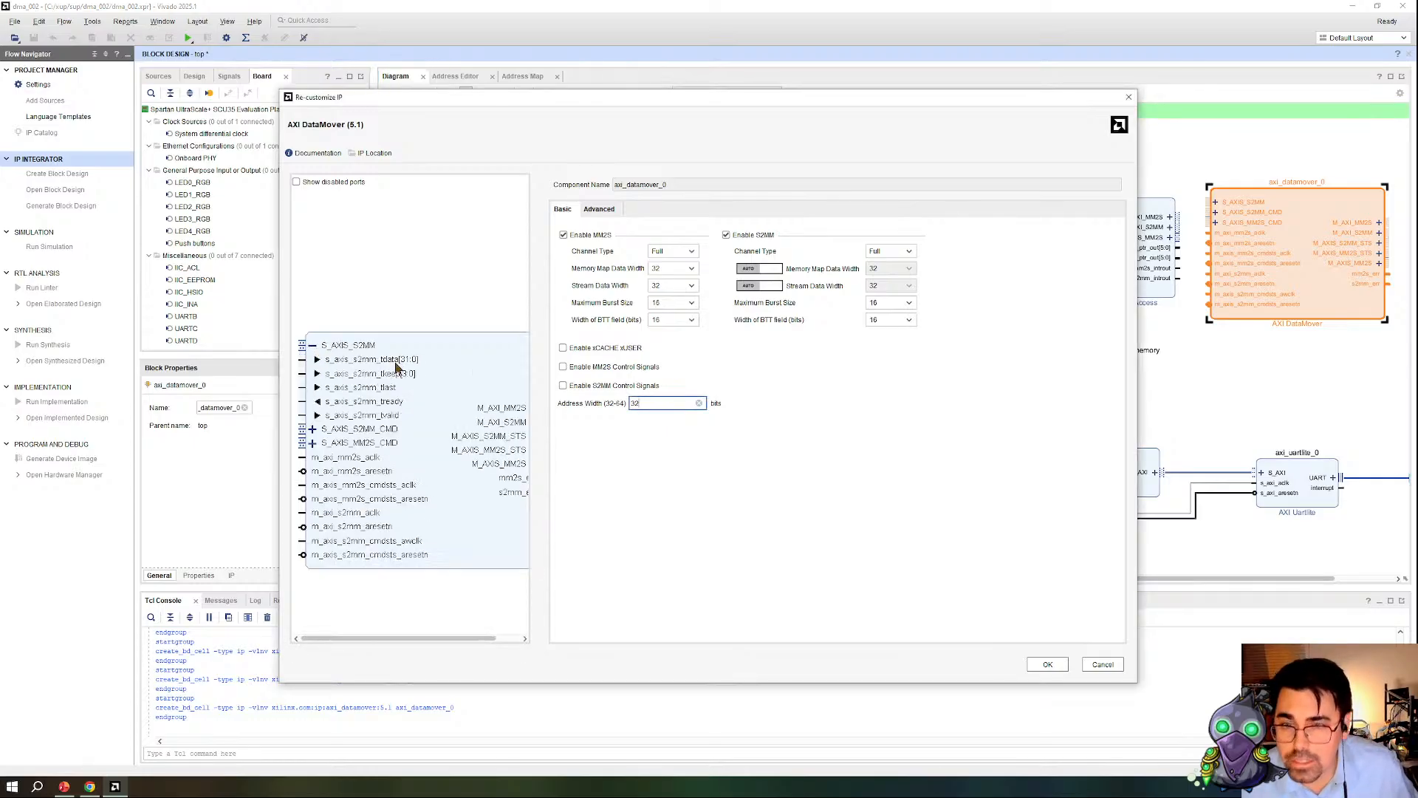
click(312, 345)
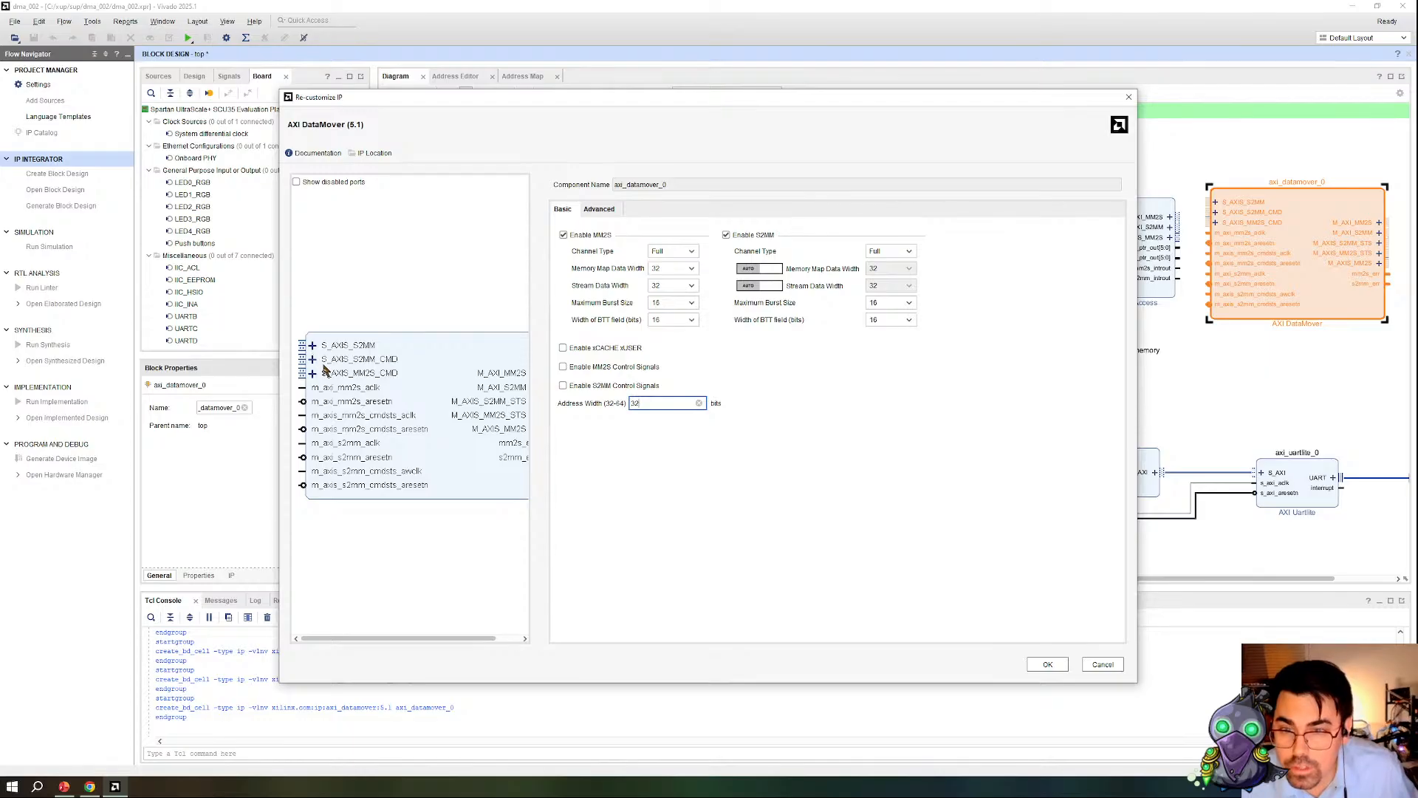
click(313, 359)
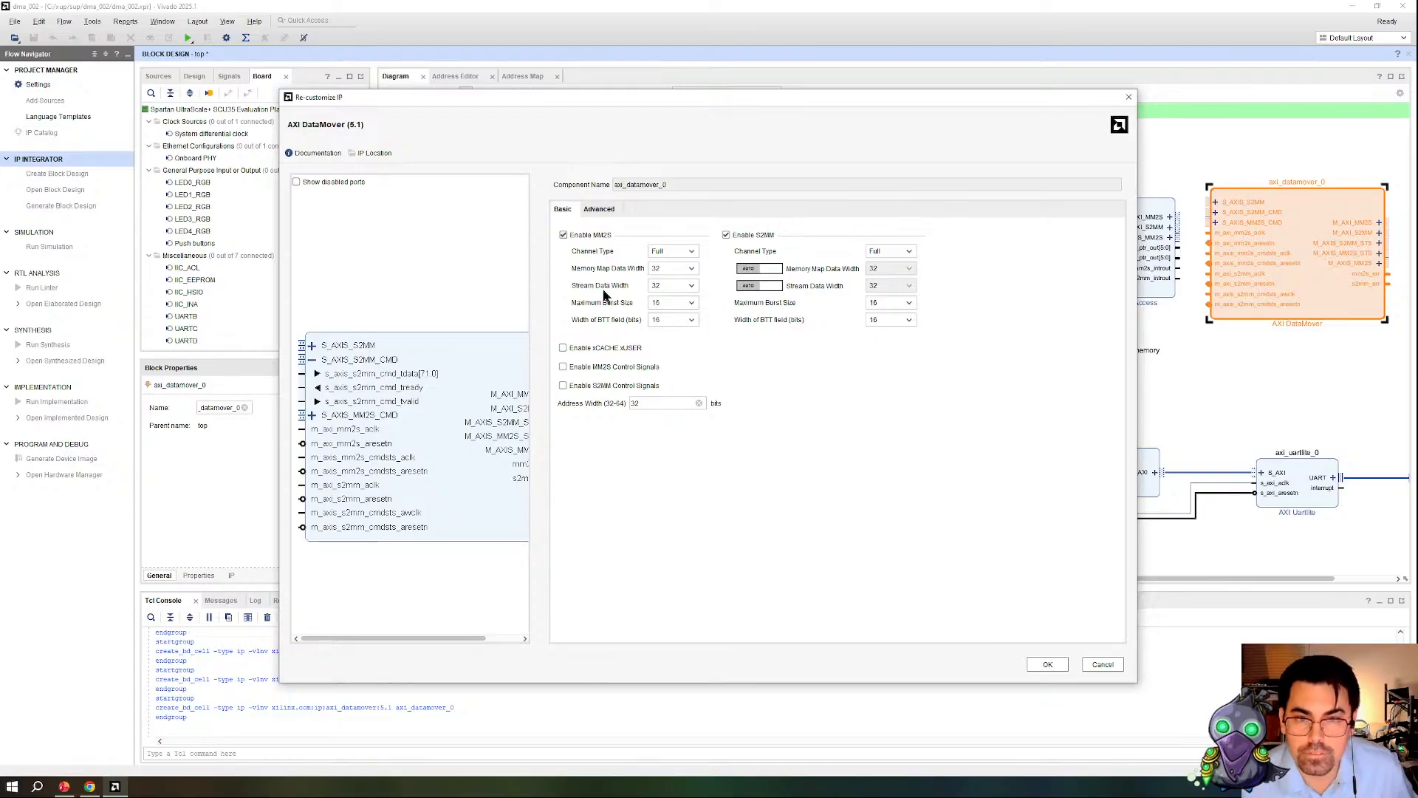
click(321, 358)
drag(422, 638, 330, 672)
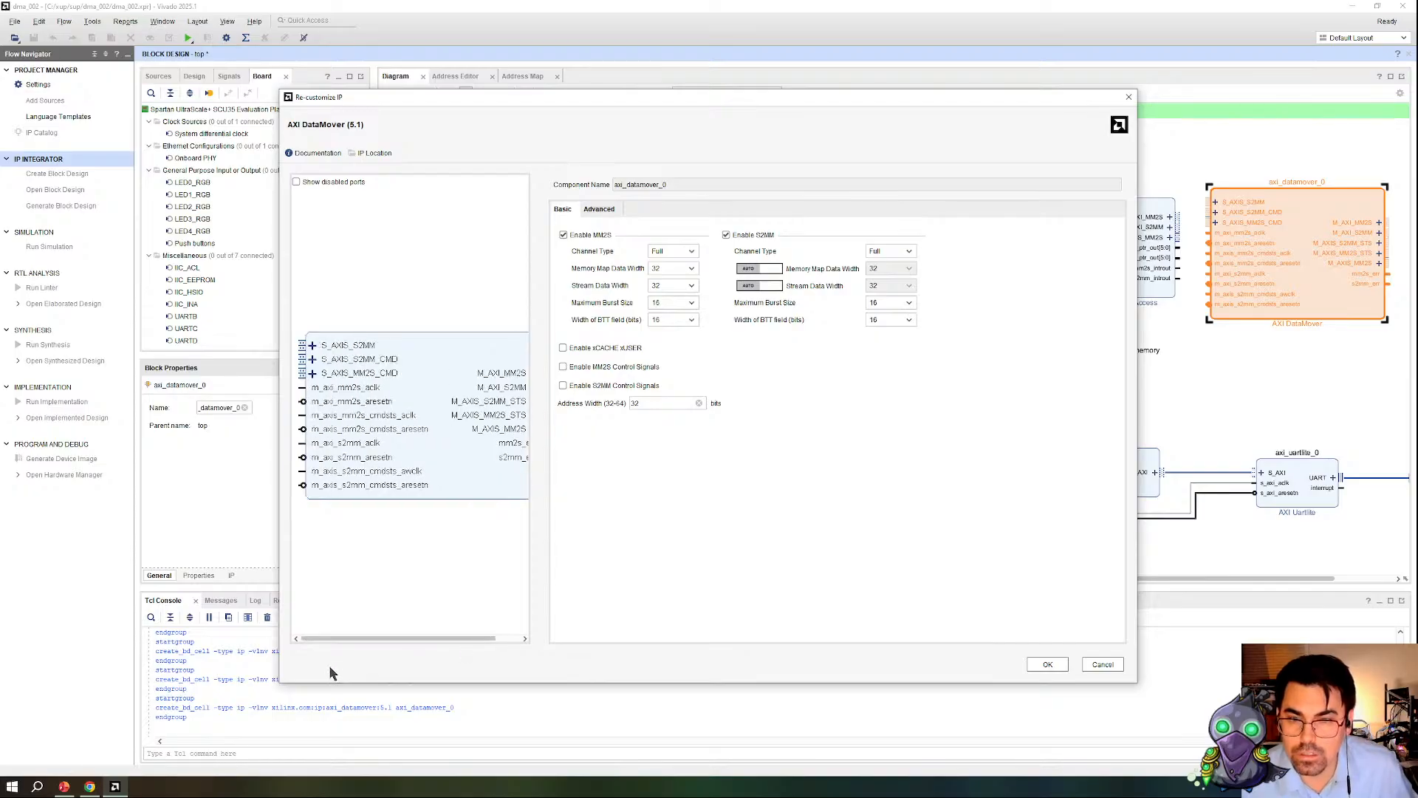
drag(410, 640, 453, 645)
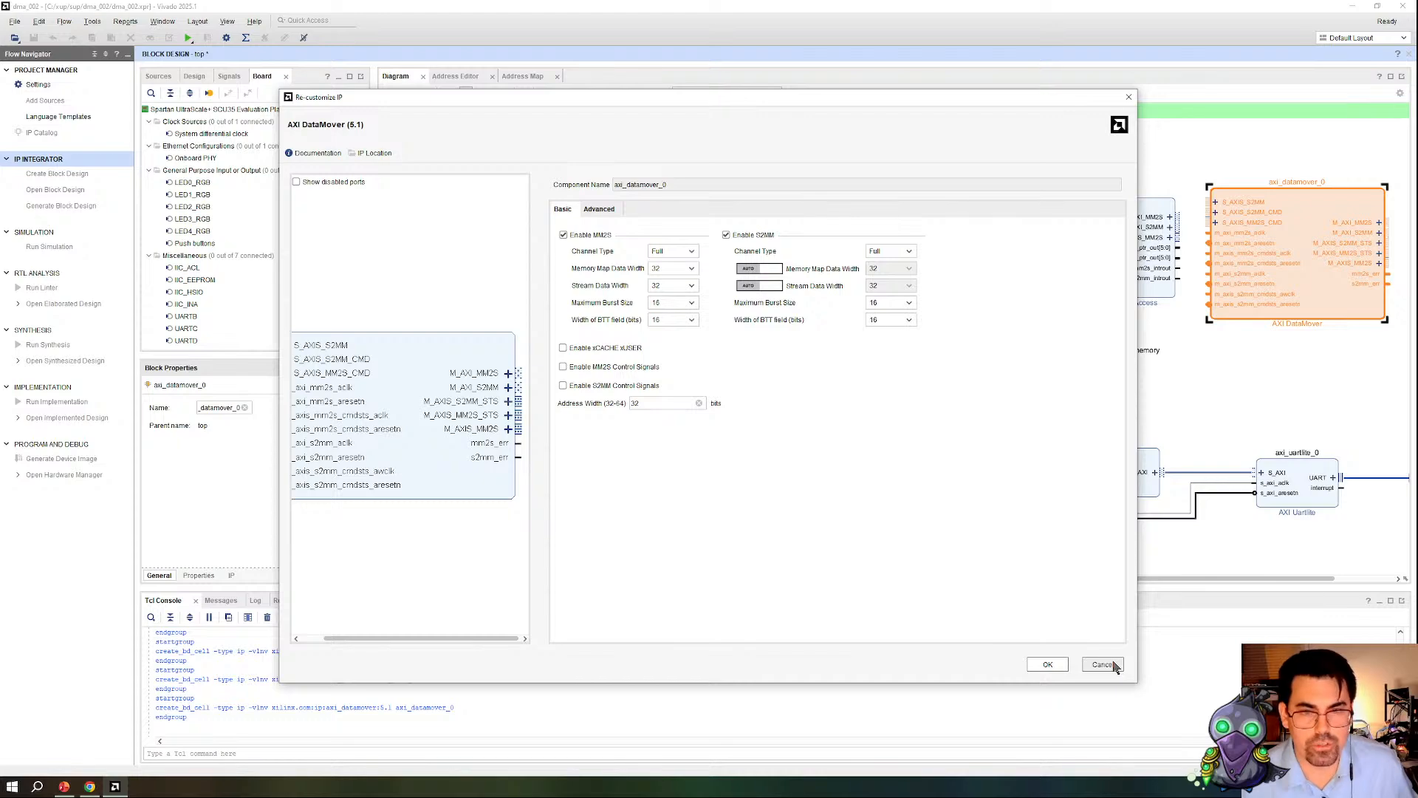
click(1102, 665)
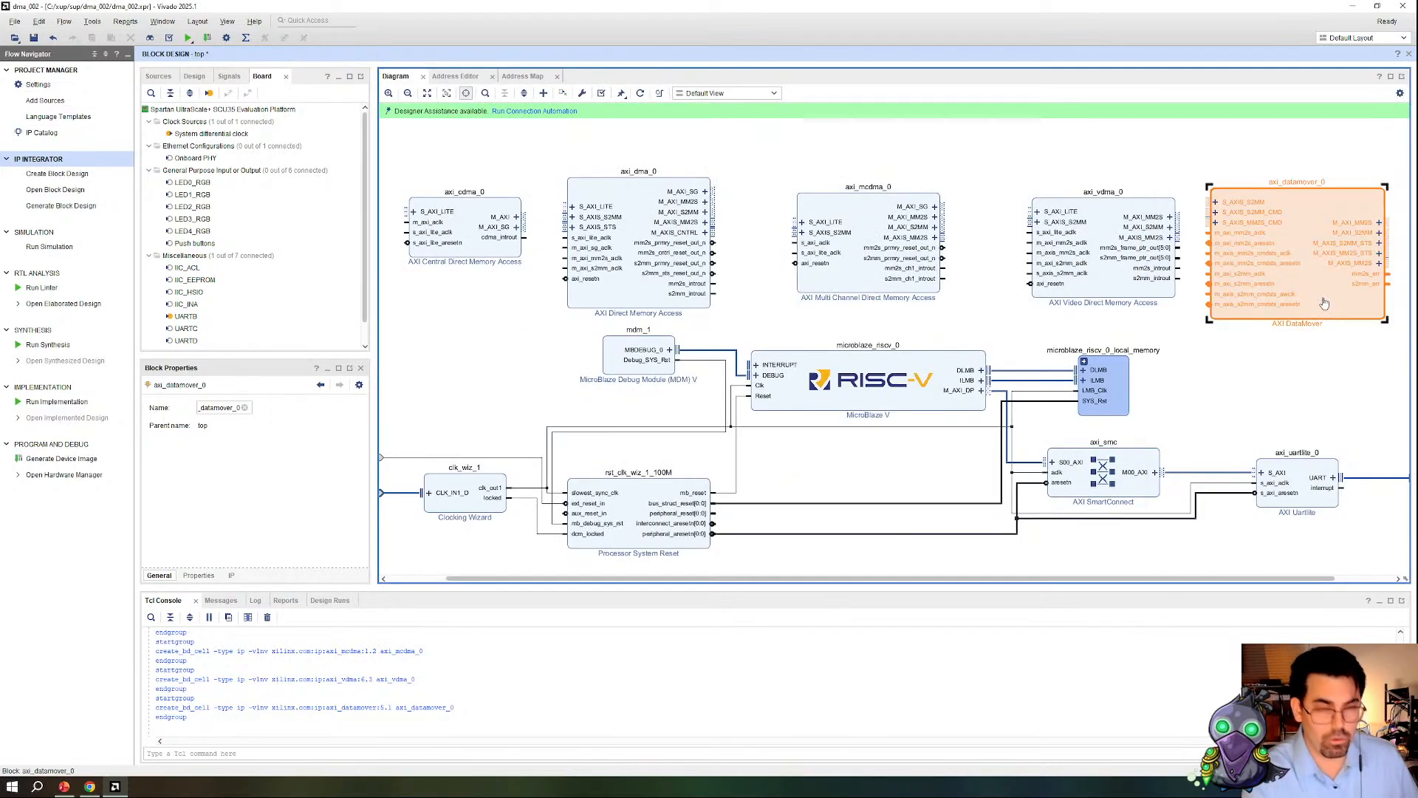
Step: Delete the AXI DataMover, Video DMA, Multi Channel DMA and Central DMA blocks, and move the AXI DMA block above the MicroBlaze V
key(Delete)
click(1123, 290)
key(Delete)
click(866, 287)
key(Delete)
click(517, 264)
key(Delete)
drag(611, 289, 859, 287)
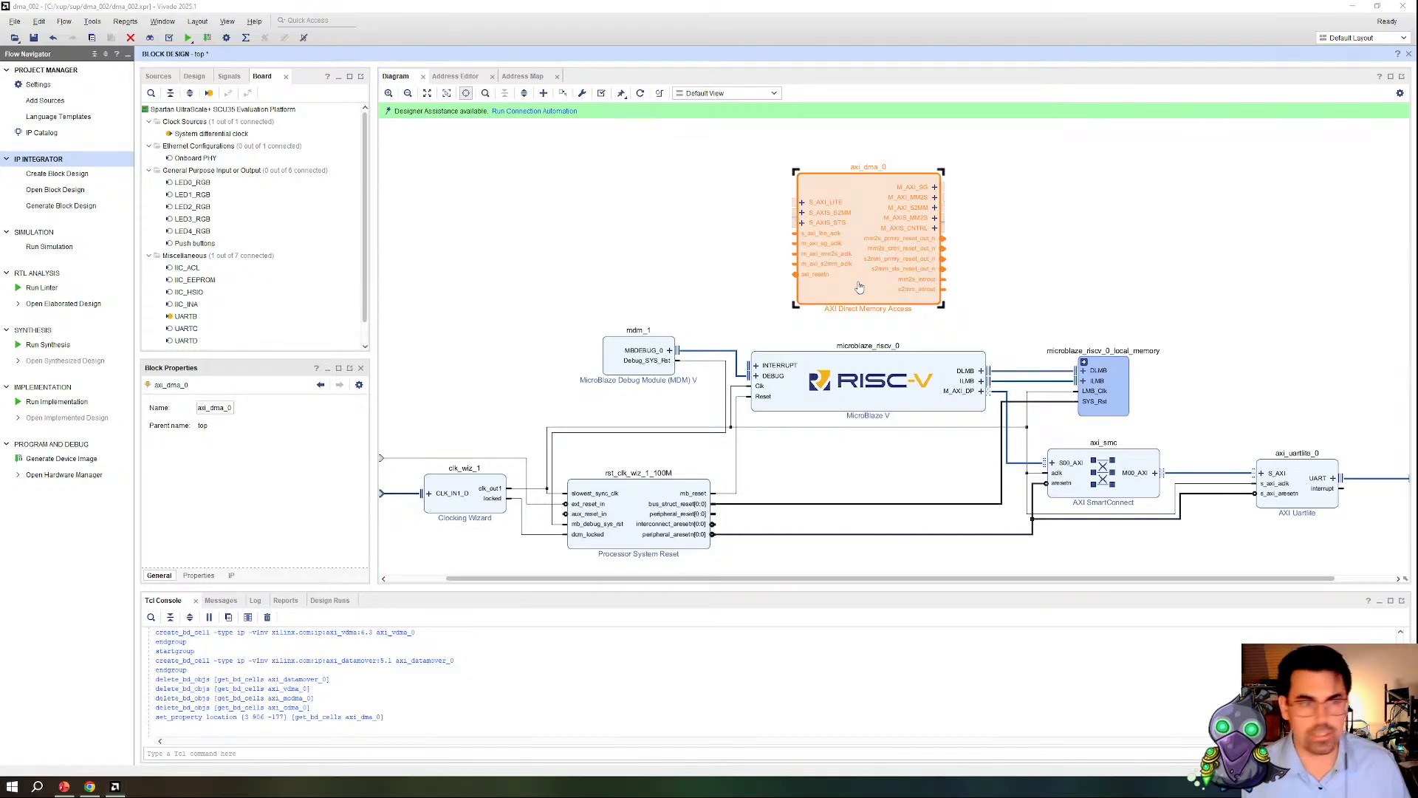
Step: Switch to the PowerPoint slide show, review the DMA slide with the BRAM controller diagram, and return to Vivado
key(alt+Tab)
key(Right)
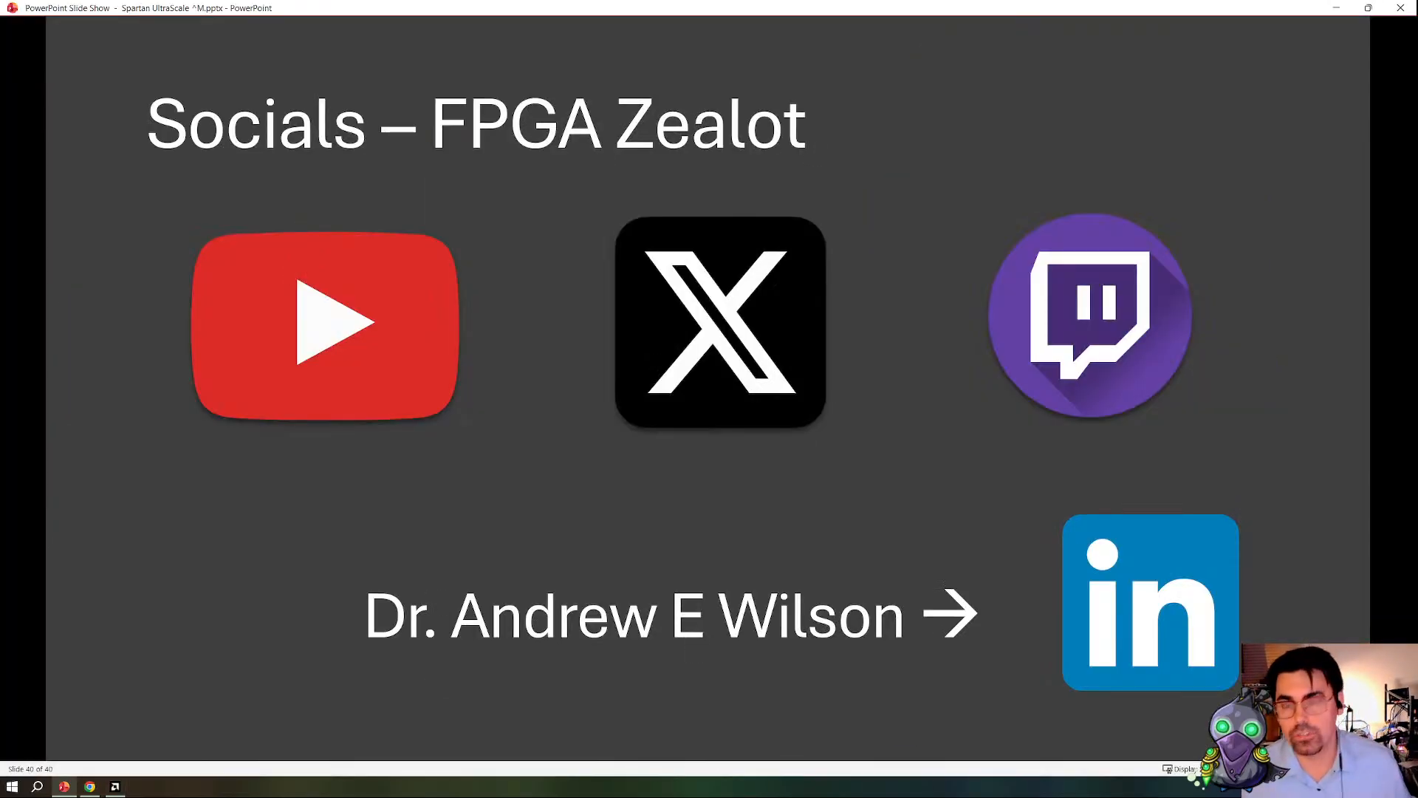
scroll(884, 365, up, 7)
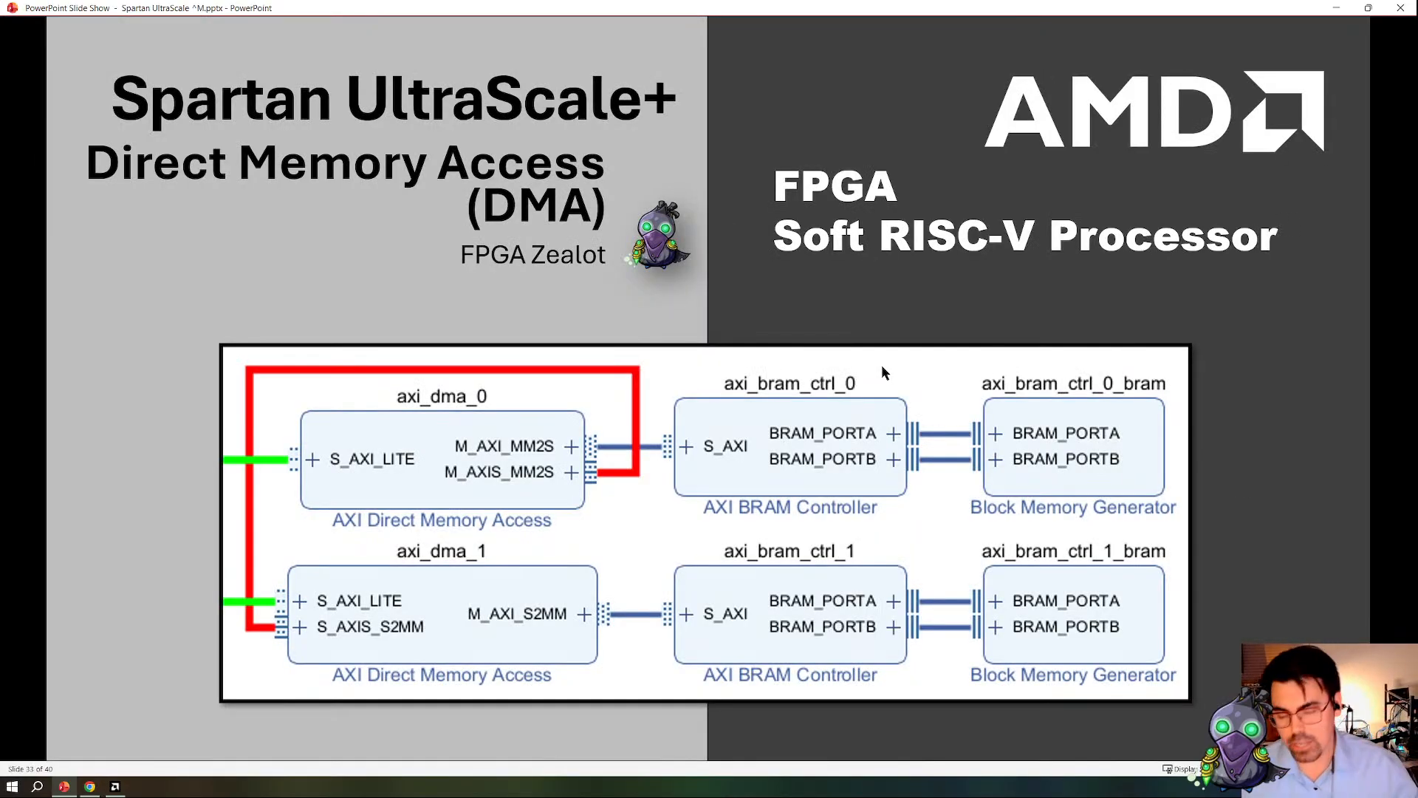
key(alt+Tab)
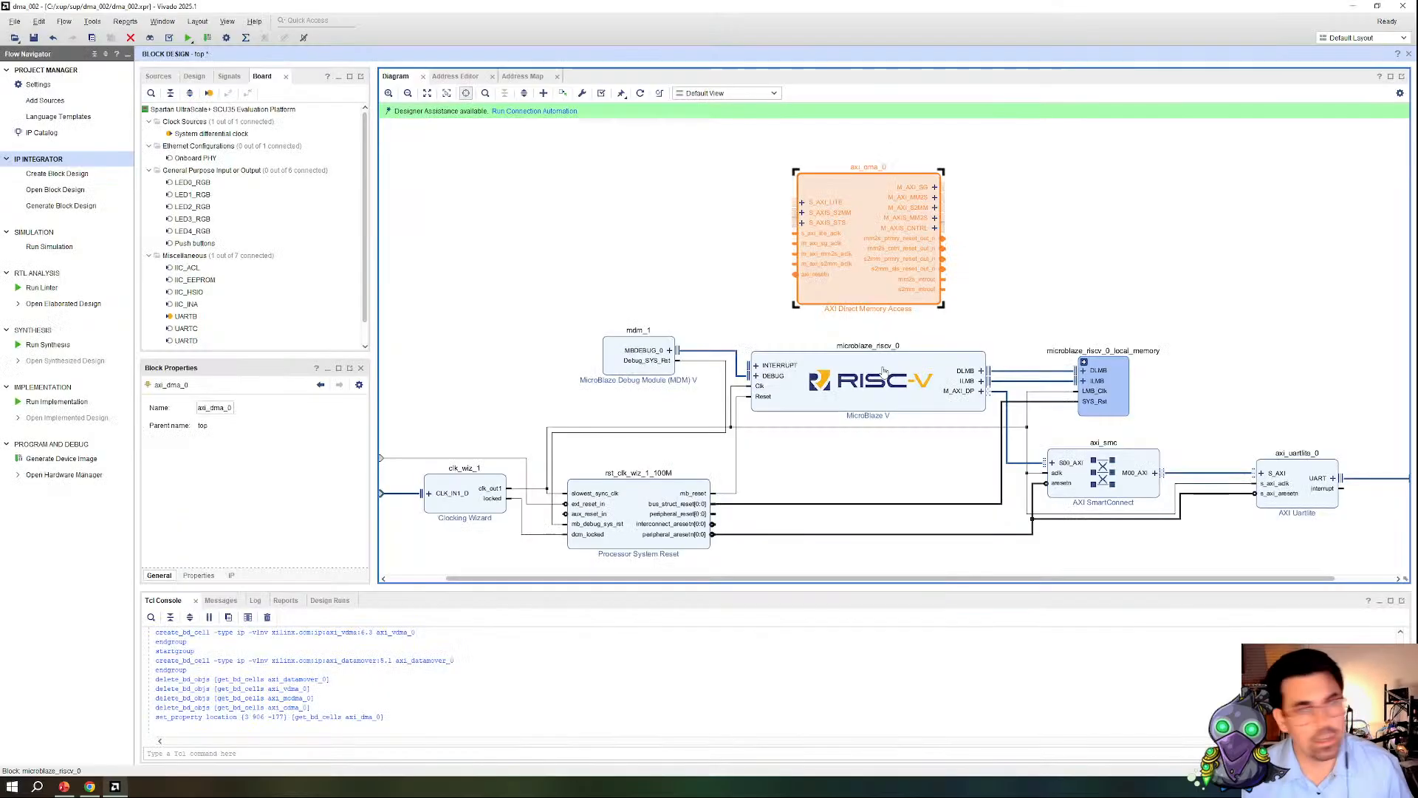
Step: Reconfigure the AXI Direct Memory Access block with the Scatter Gather Engine disabled and Micro DMA enabled
click(747, 284)
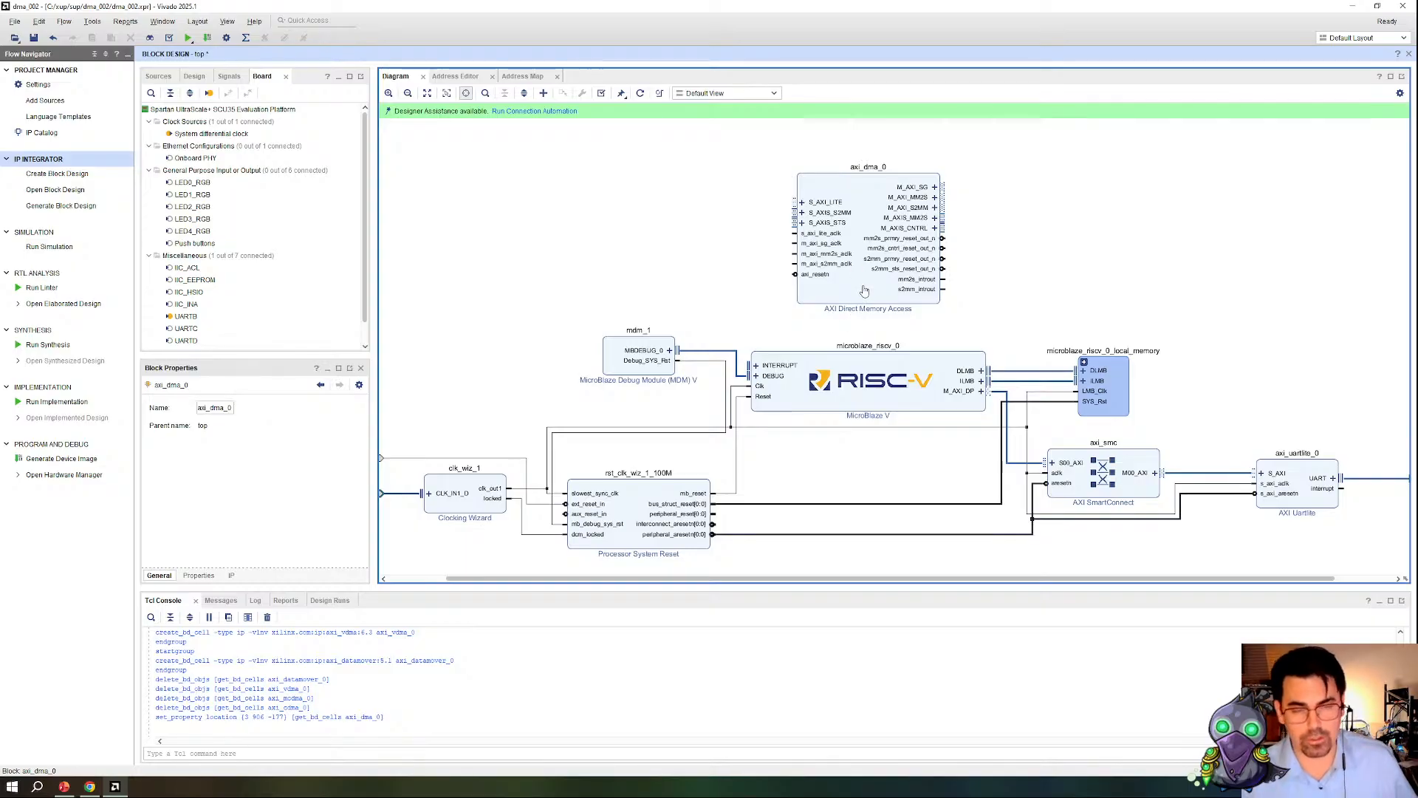
click(856, 297)
double_click(856, 297)
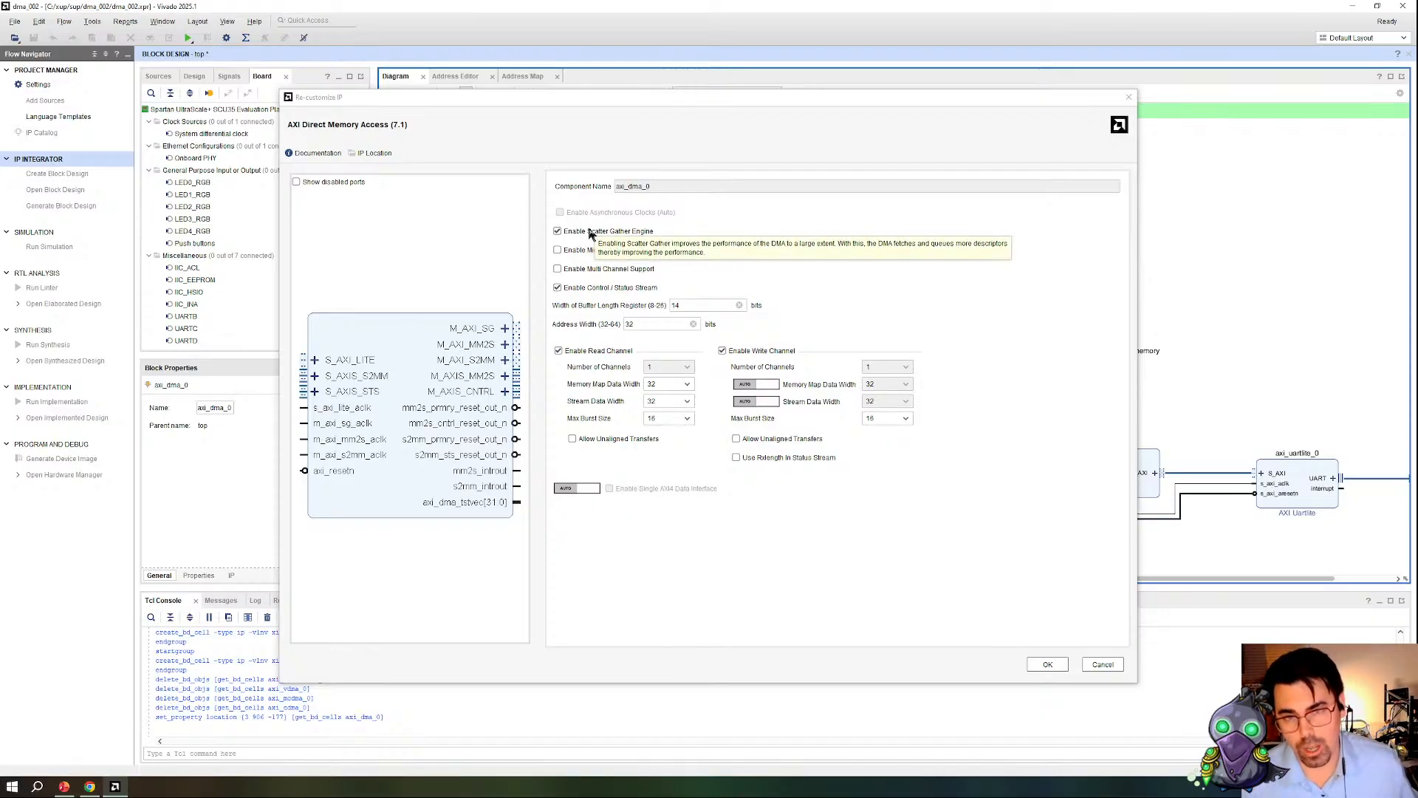
click(586, 235)
click(591, 254)
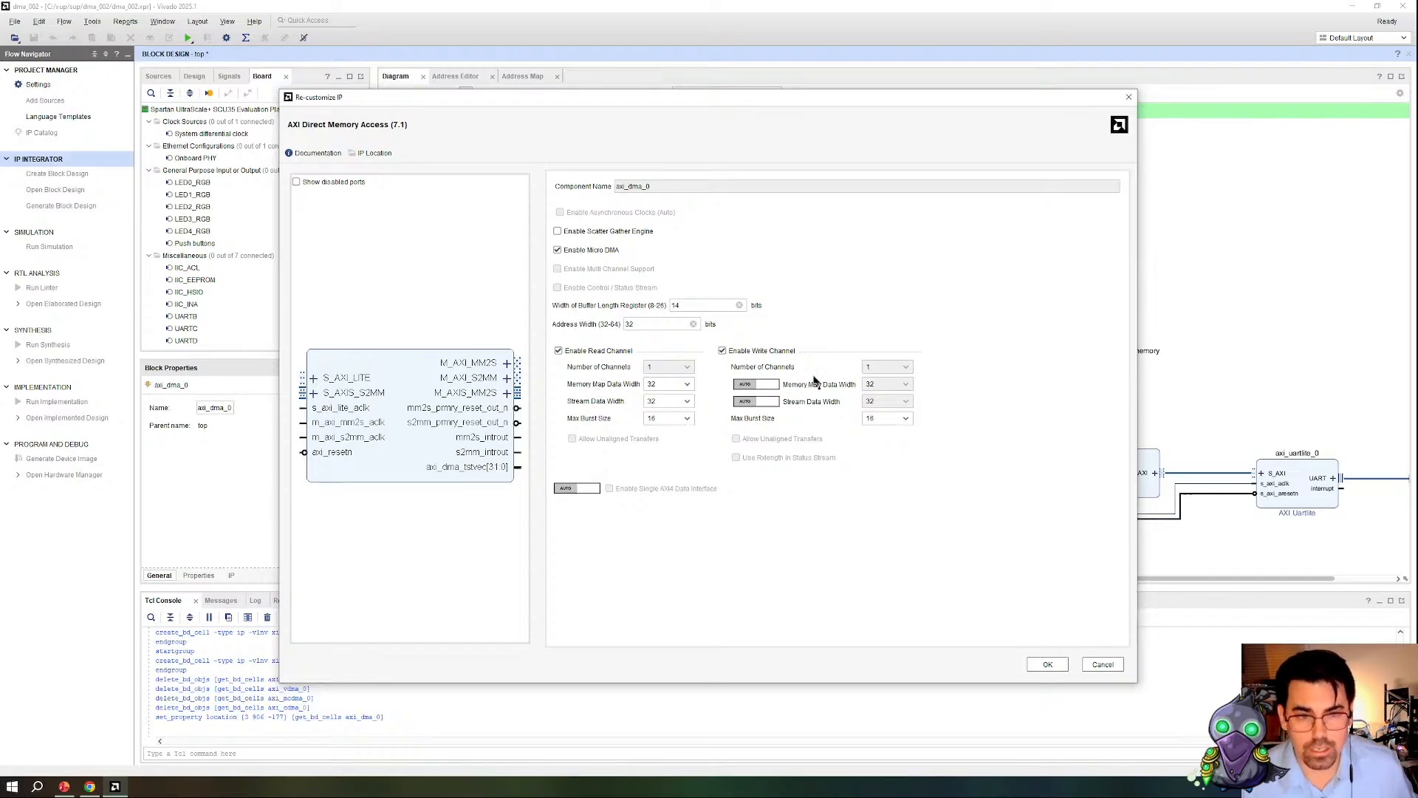
click(1047, 665)
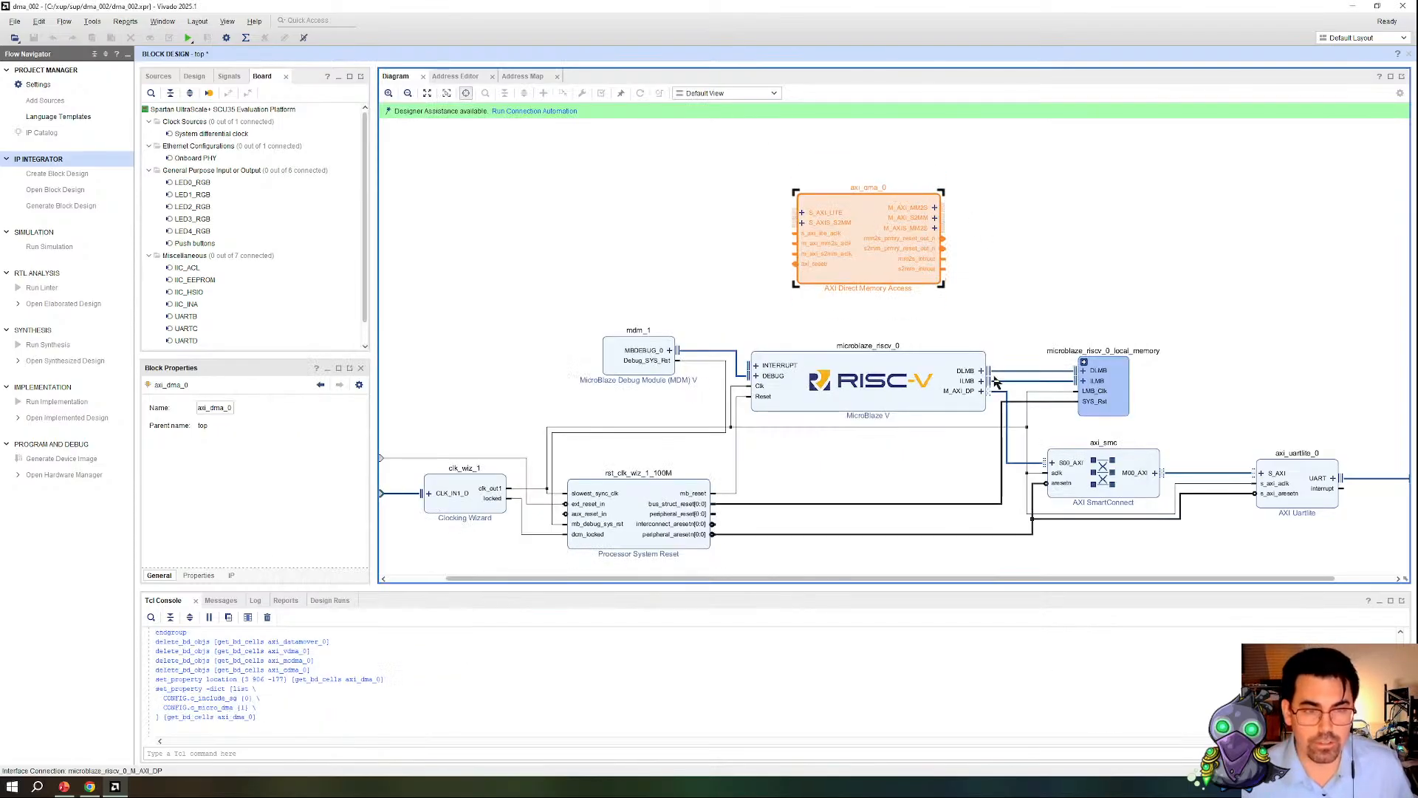
Step: Search the IP catalog for "axi" and add the selected IP in the free area beside the AXI Direct Memory Access block
right_click(1031, 219)
click(1092, 314)
text(axi)
key(Return)
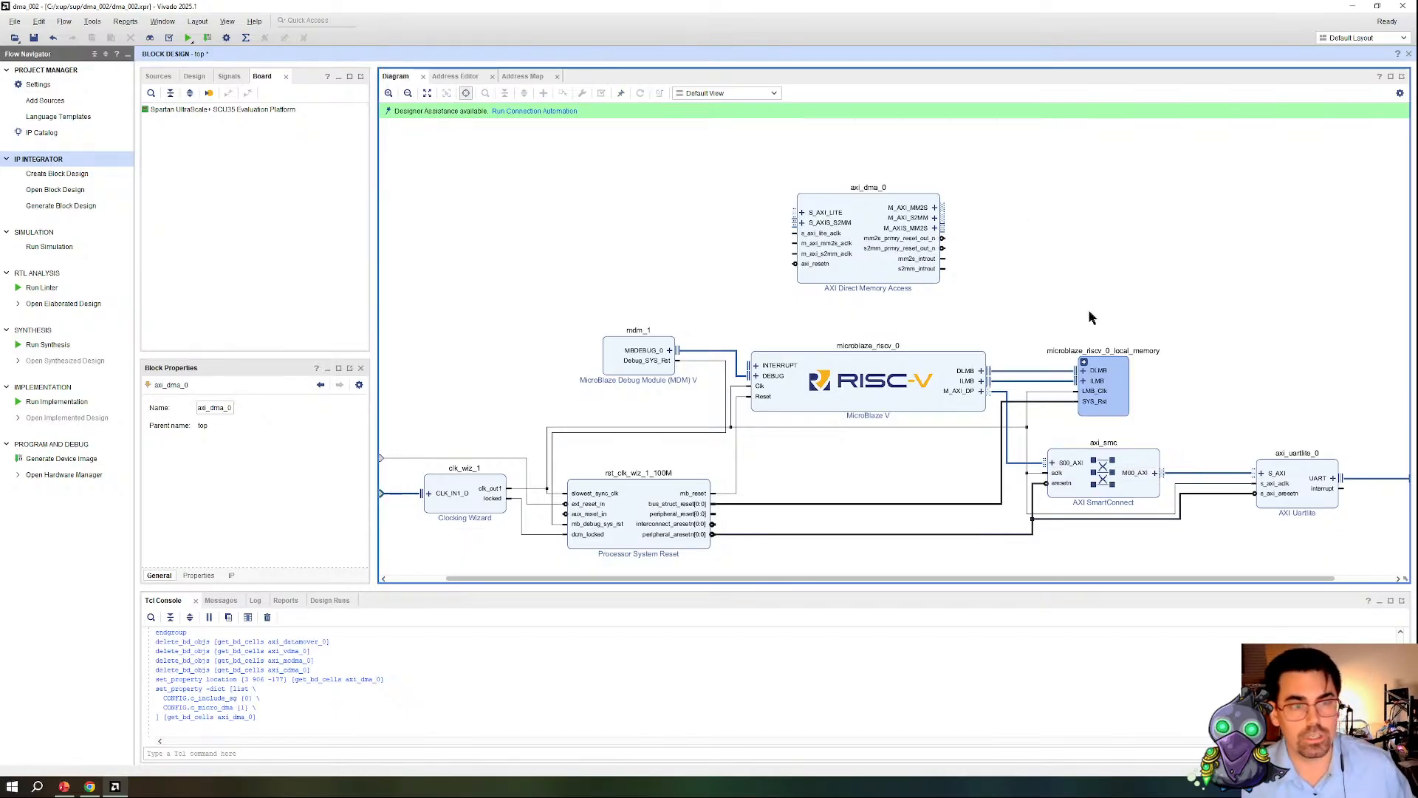
Step: Try connection automation on all AXI BRAM Controller interfaces with the default master interface, and undo it
click(542, 112)
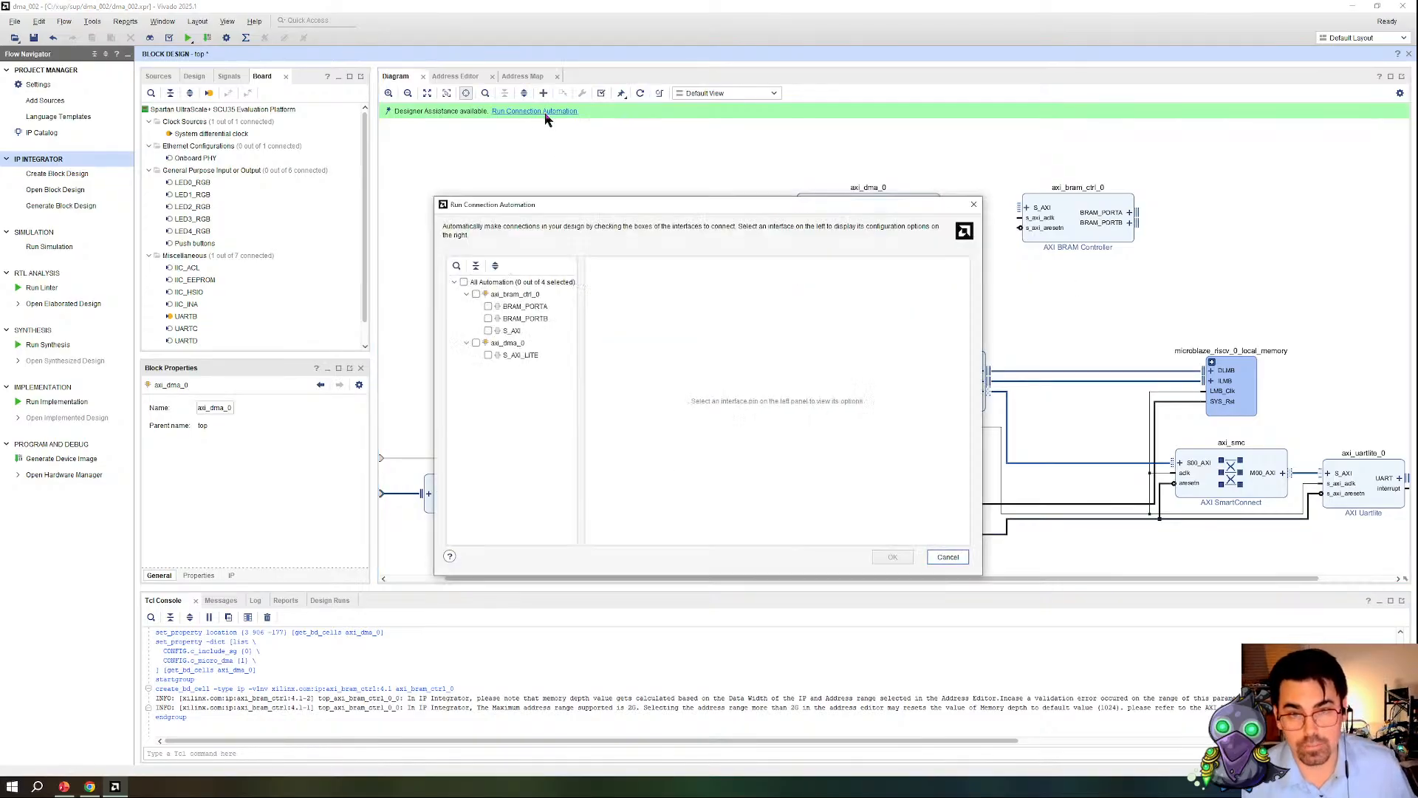
click(476, 294)
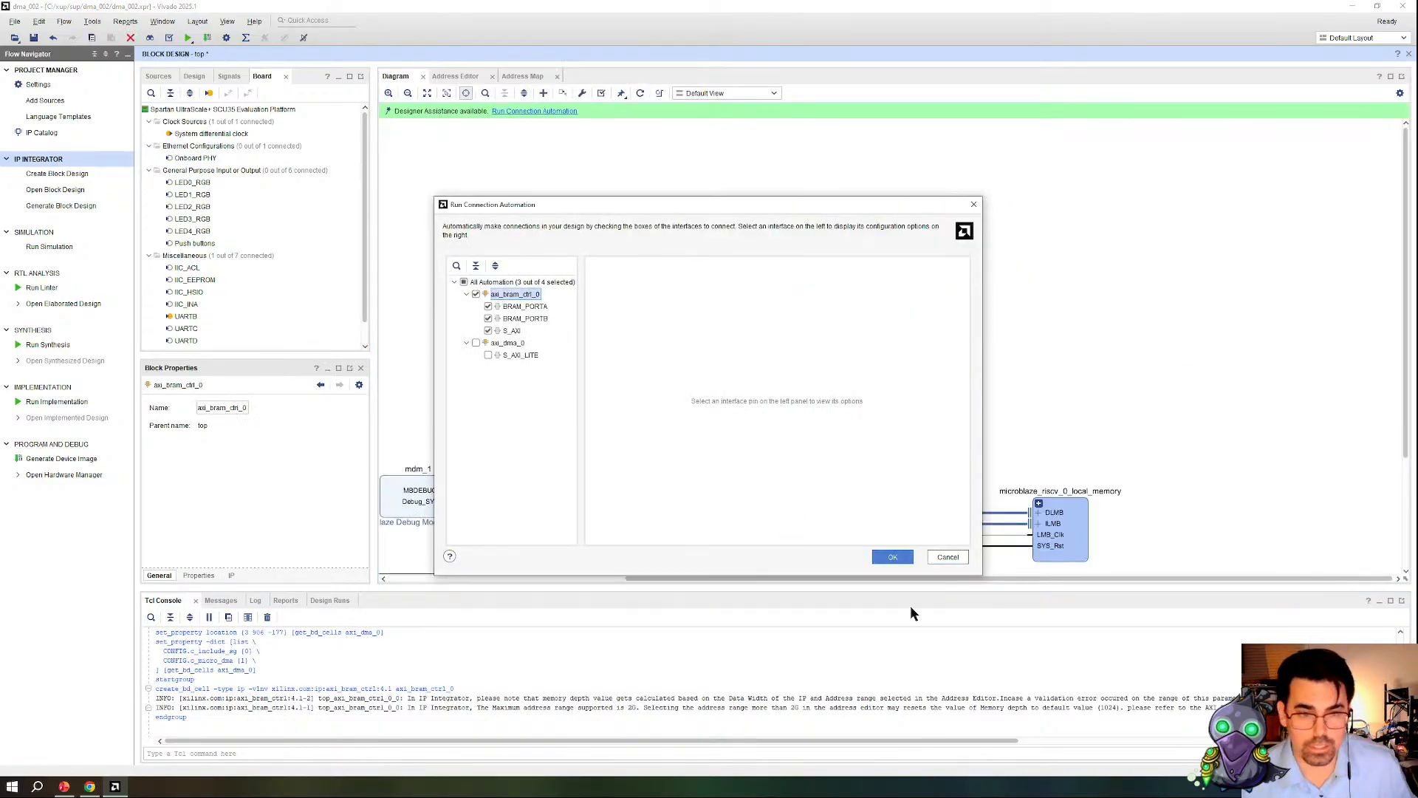
click(894, 557)
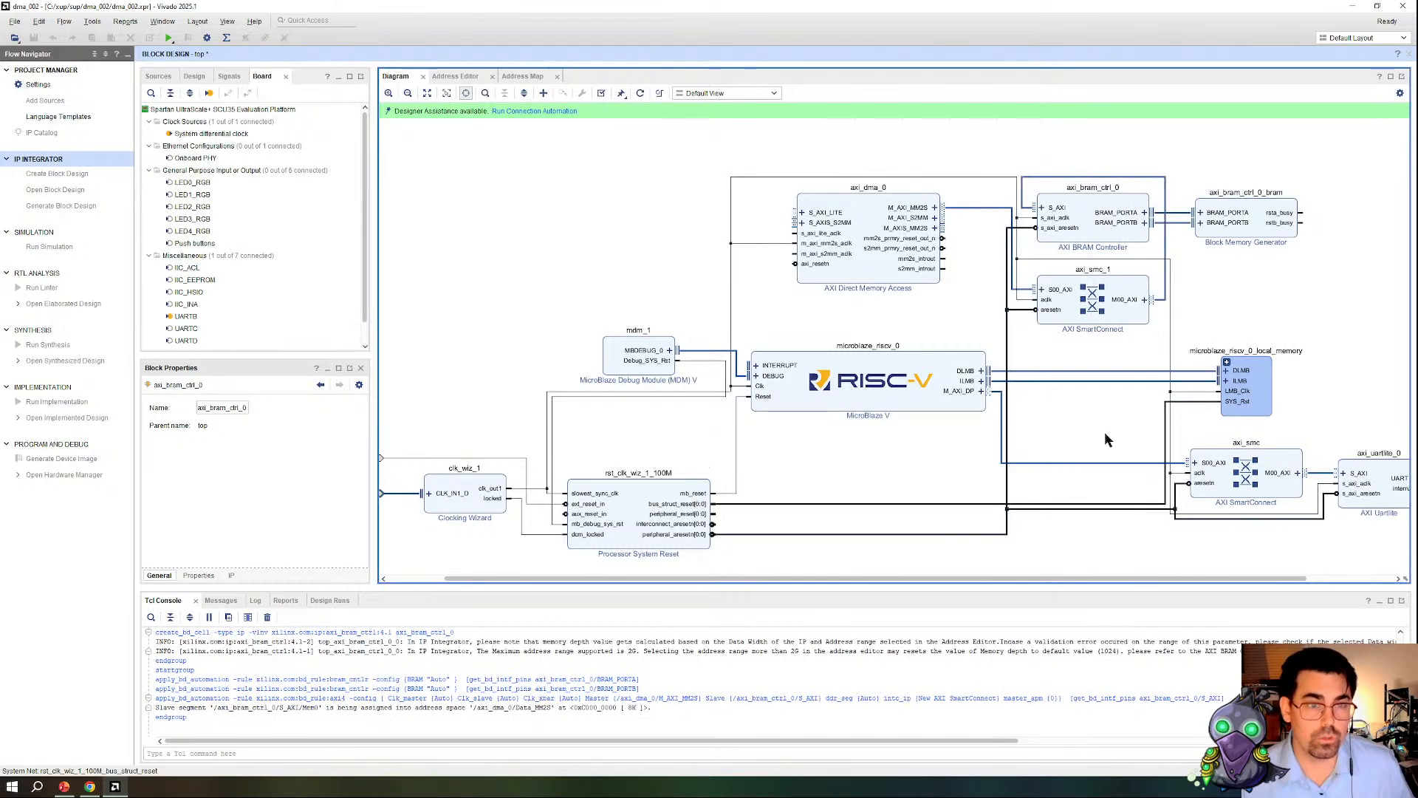
click(999, 404)
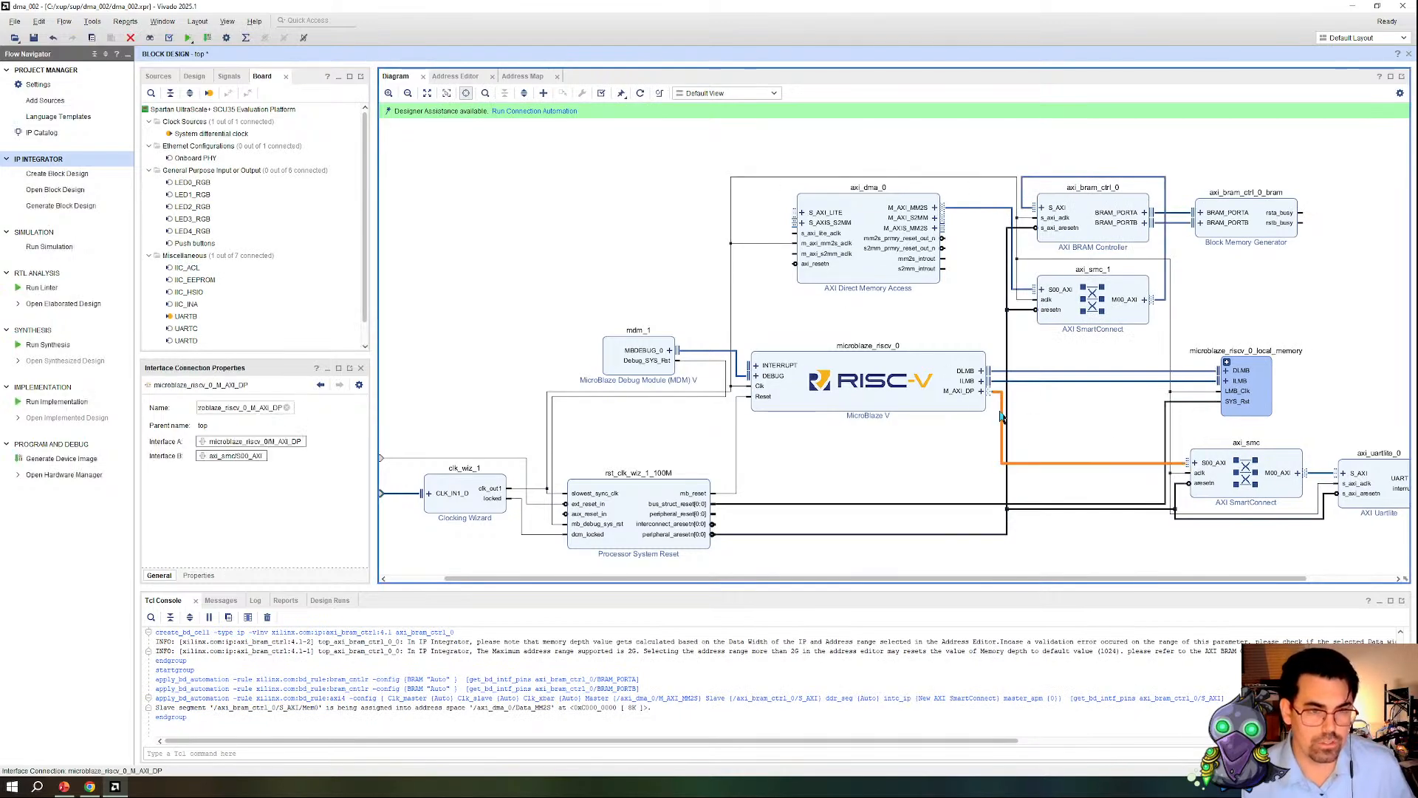
click(982, 313)
key(ctrl+z)
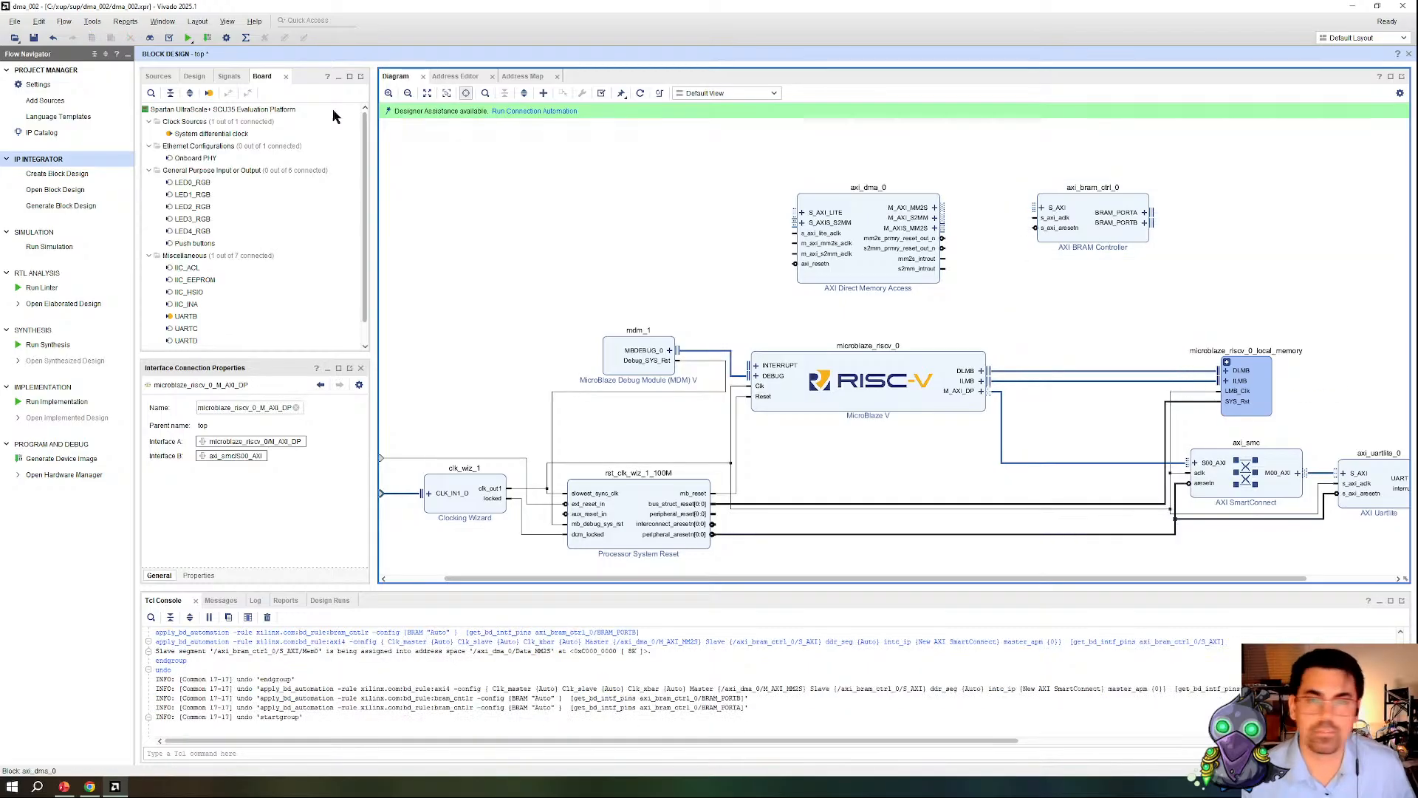
Step: Run connection automation on the BRAM controller's BRAM_PORTA, BRAM_PORTB and S_AXI, with /microblaze_riscv_0 (Periph) as the S_AXI master interface
click(532, 111)
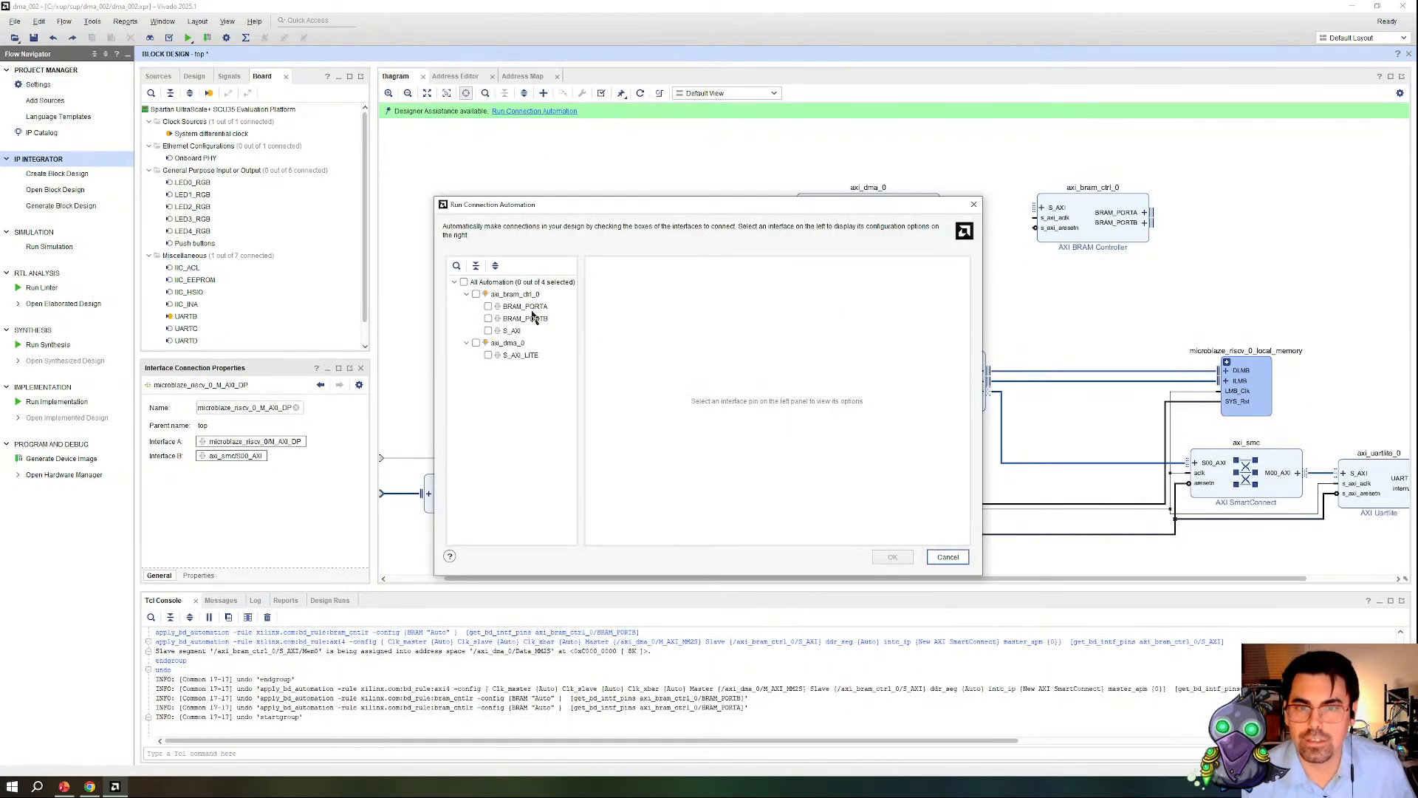
click(489, 306)
click(489, 318)
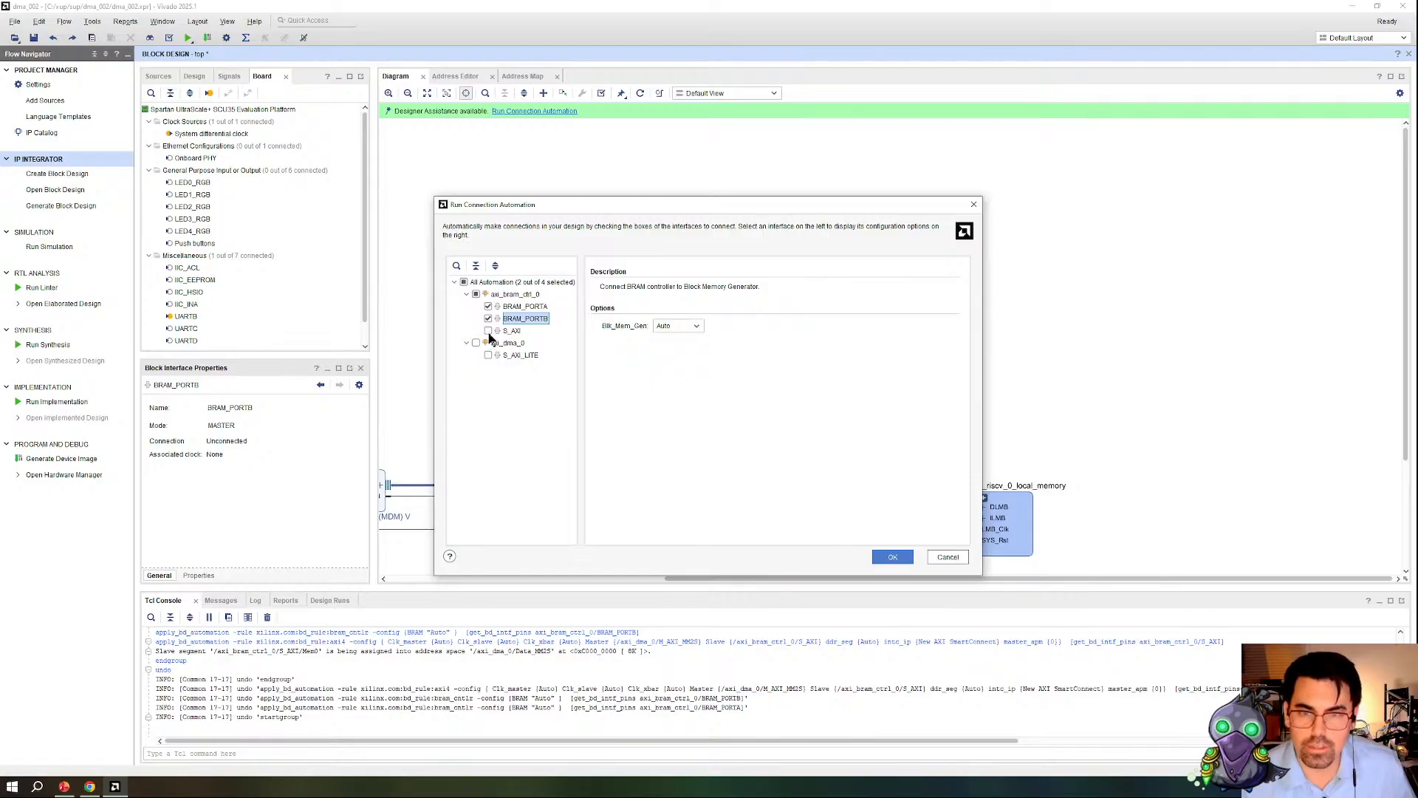
click(488, 330)
click(813, 330)
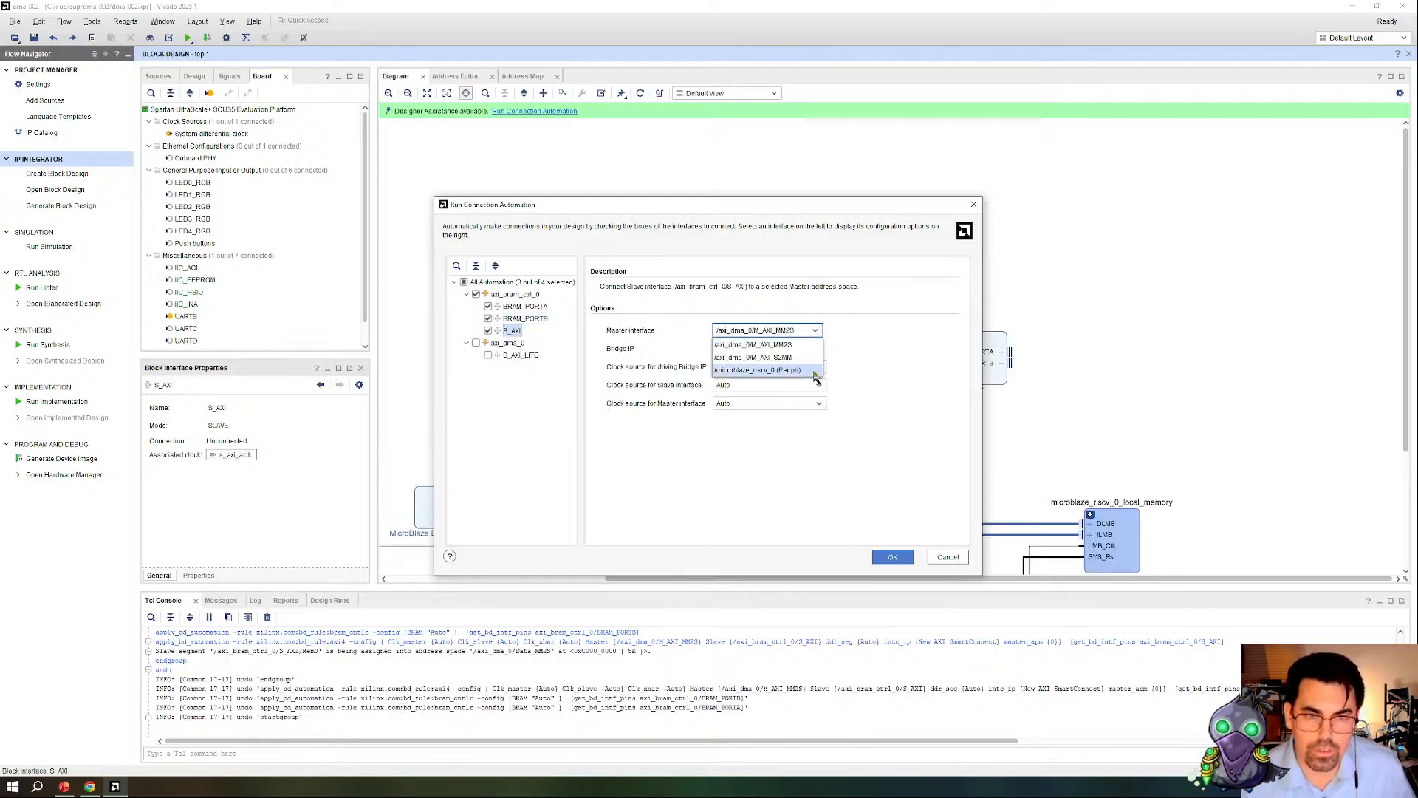
click(783, 370)
click(893, 557)
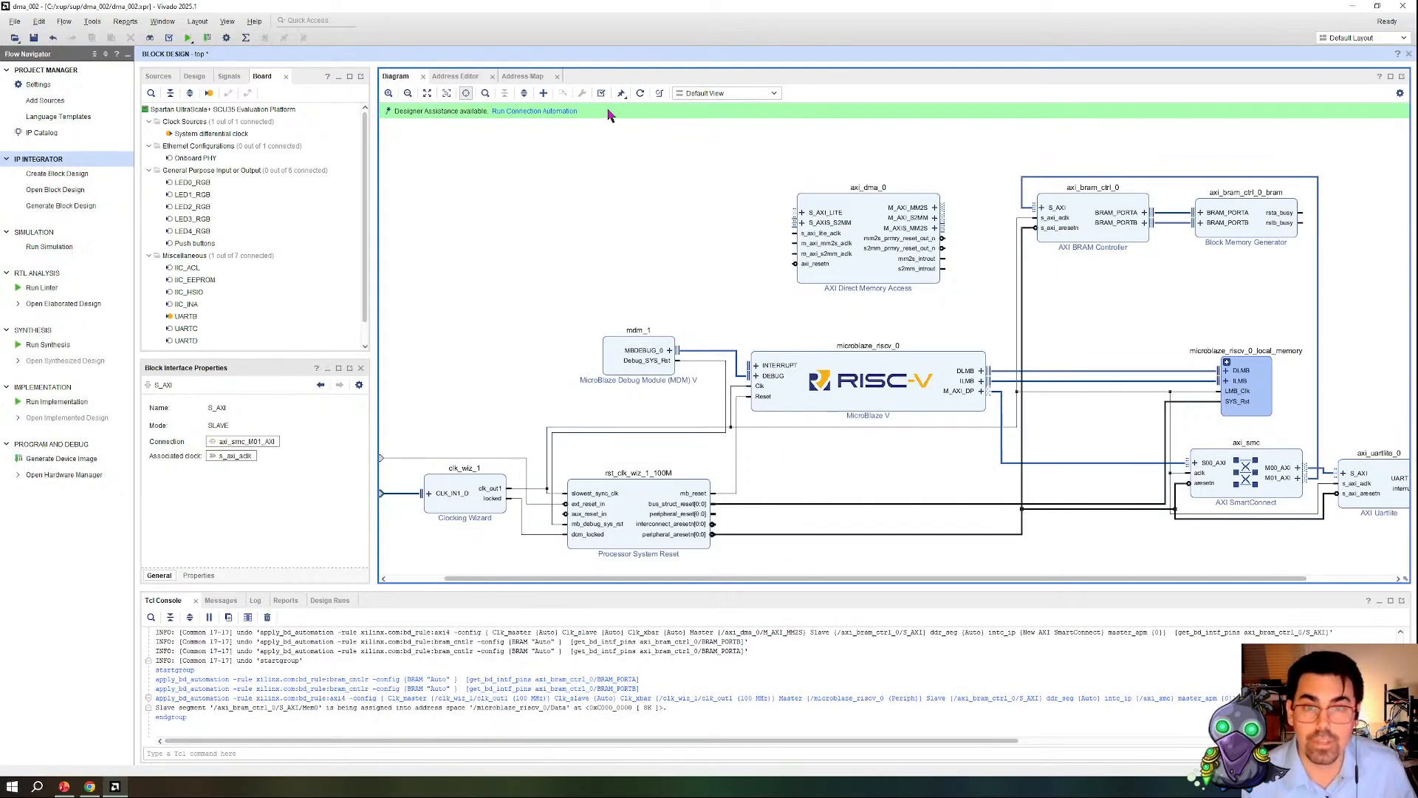
Step: Regenerate the diagram layout and move the AXI Direct Memory Access block below the MicroBlaze V
click(640, 94)
mouse_move(1246, 432)
mouse_down()
mouse_move(938, 521)
mouse_move(876, 505)
mouse_up()
scroll(943, 442, down, 5)
scroll(941, 445, down, 2)
click(1075, 462)
drag(1086, 464, 938, 472)
scroll(938, 472, up, 4)
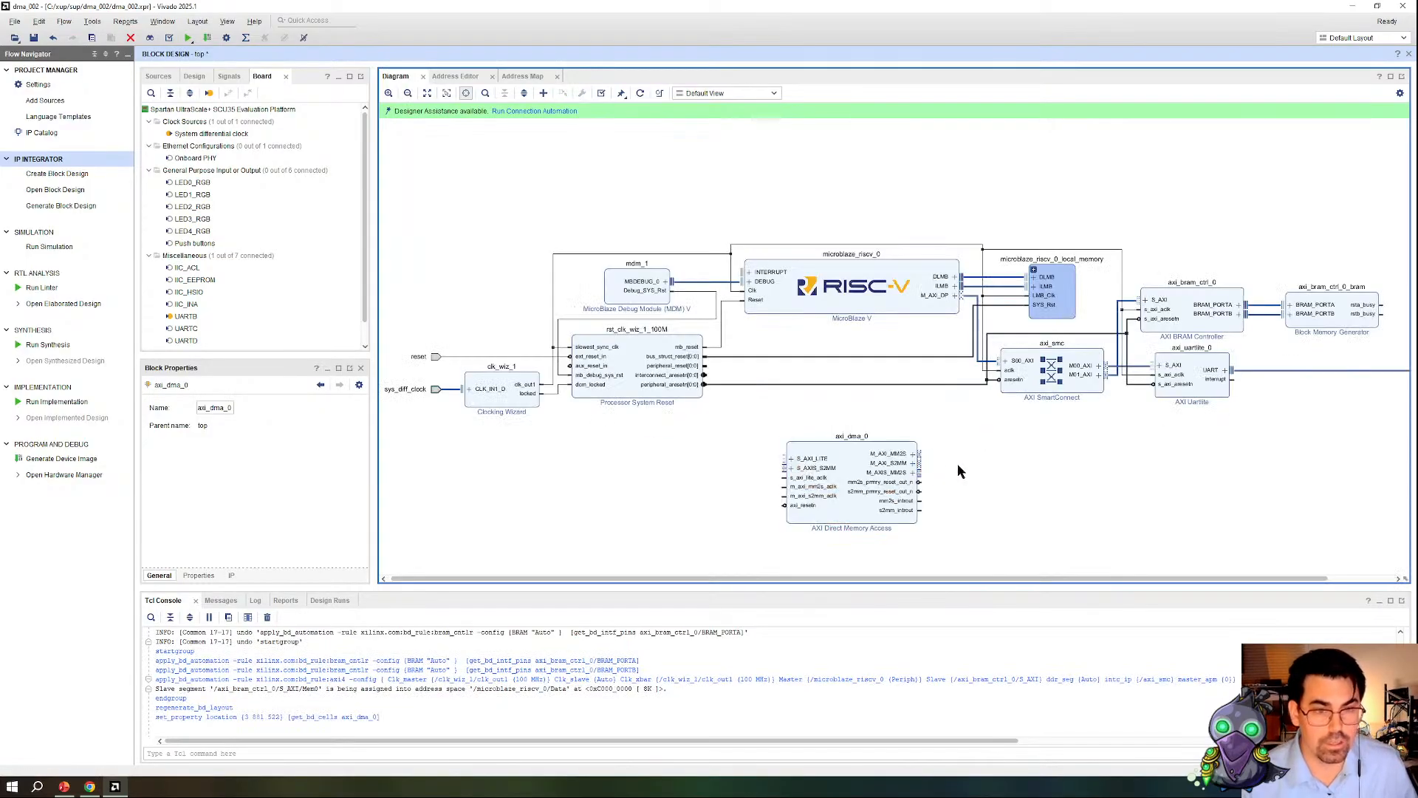
Step: Trace the MicroBlaze V path to the AXI BRAM Controller and check its assigned address in the Address Editor
click(1322, 329)
click(976, 337)
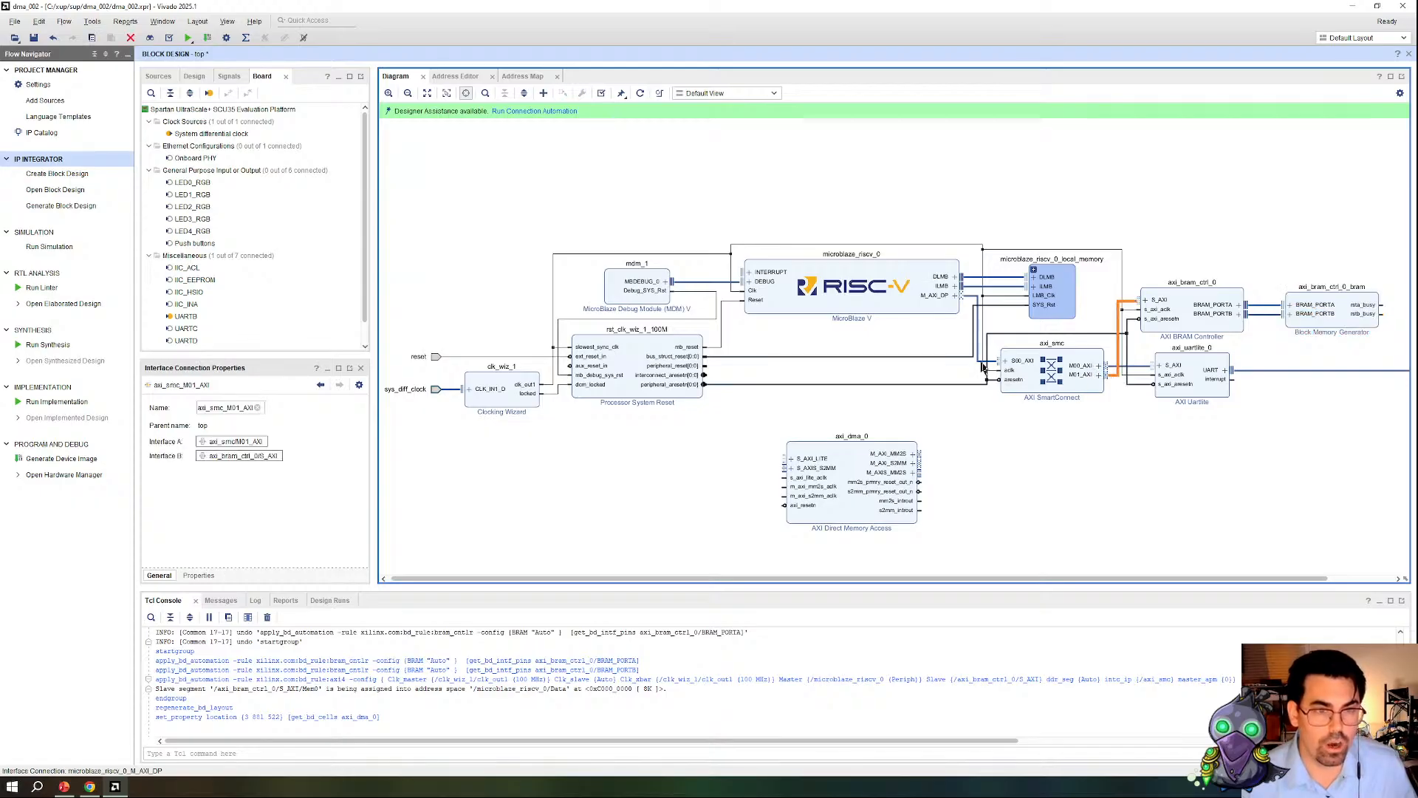
click(455, 76)
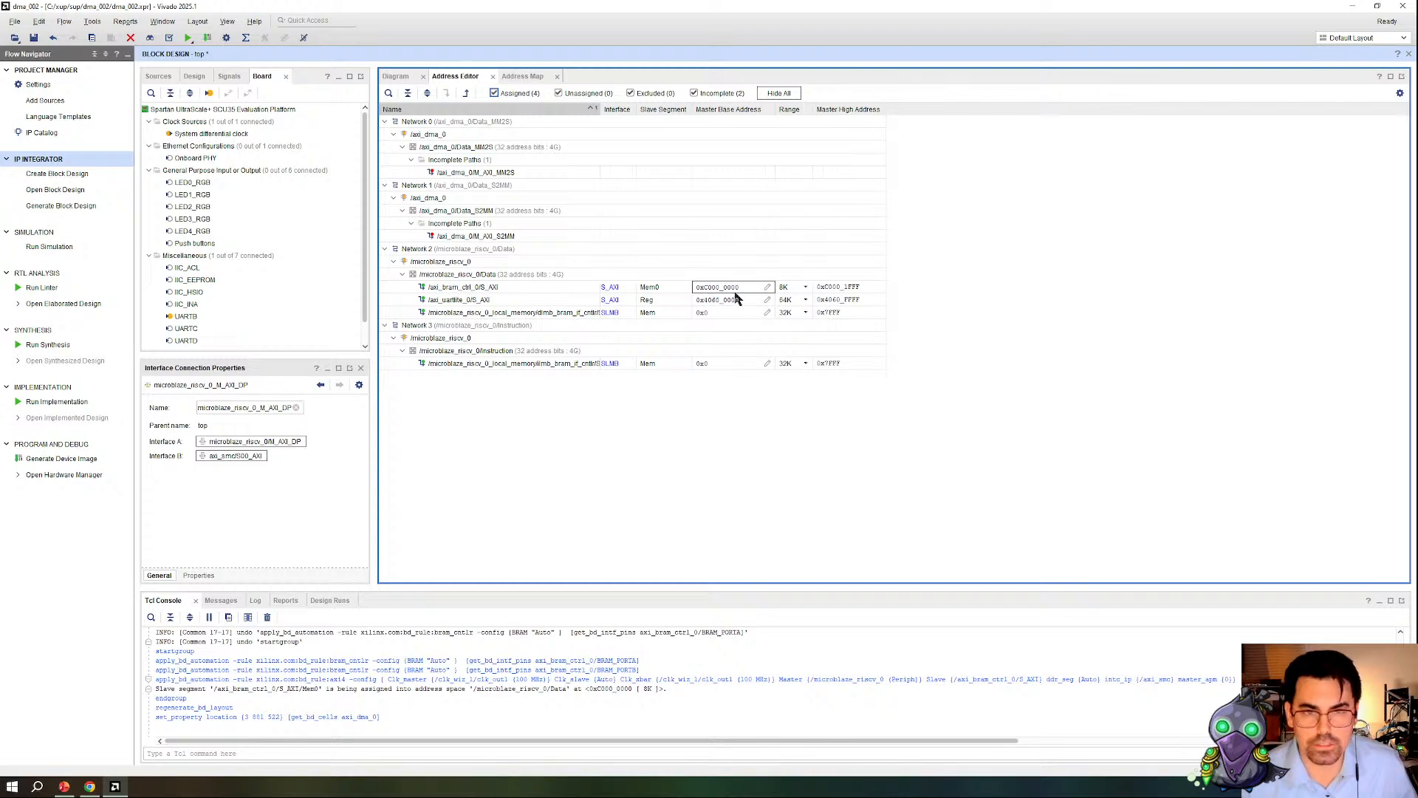
click(410, 77)
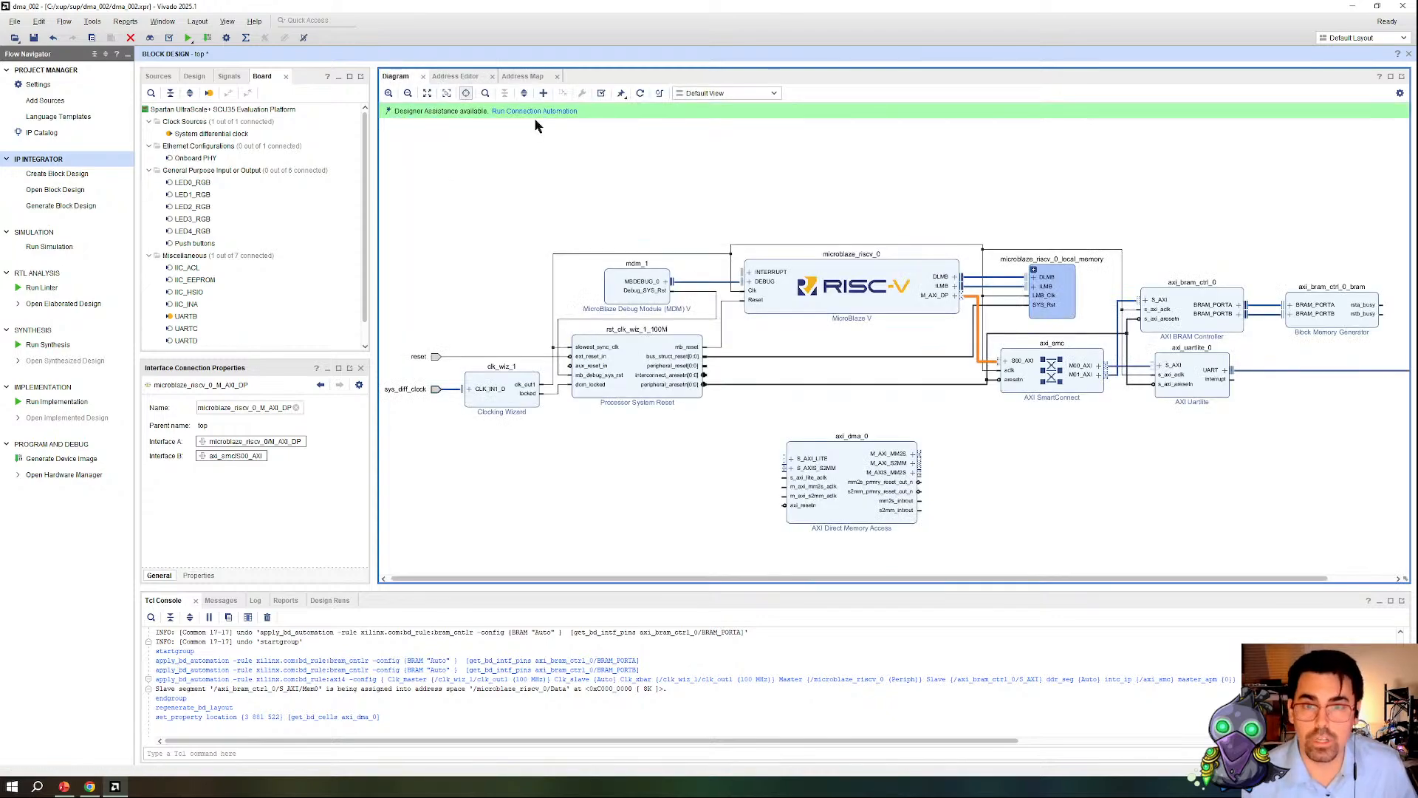
Step: Run connection automation on all axi_dma_0 interfaces and inspect the AXI DMA links to the SmartConnect
click(535, 111)
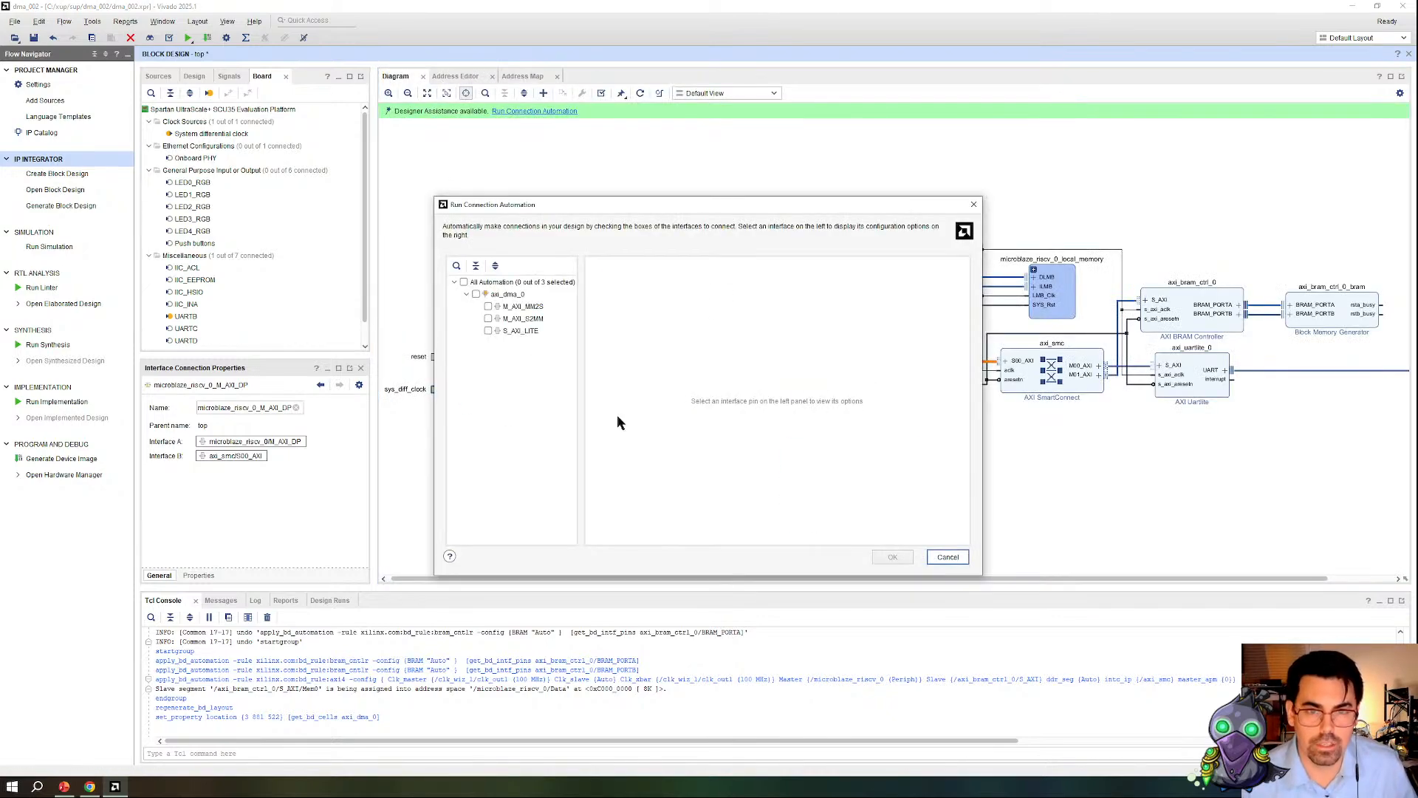
click(474, 294)
click(892, 557)
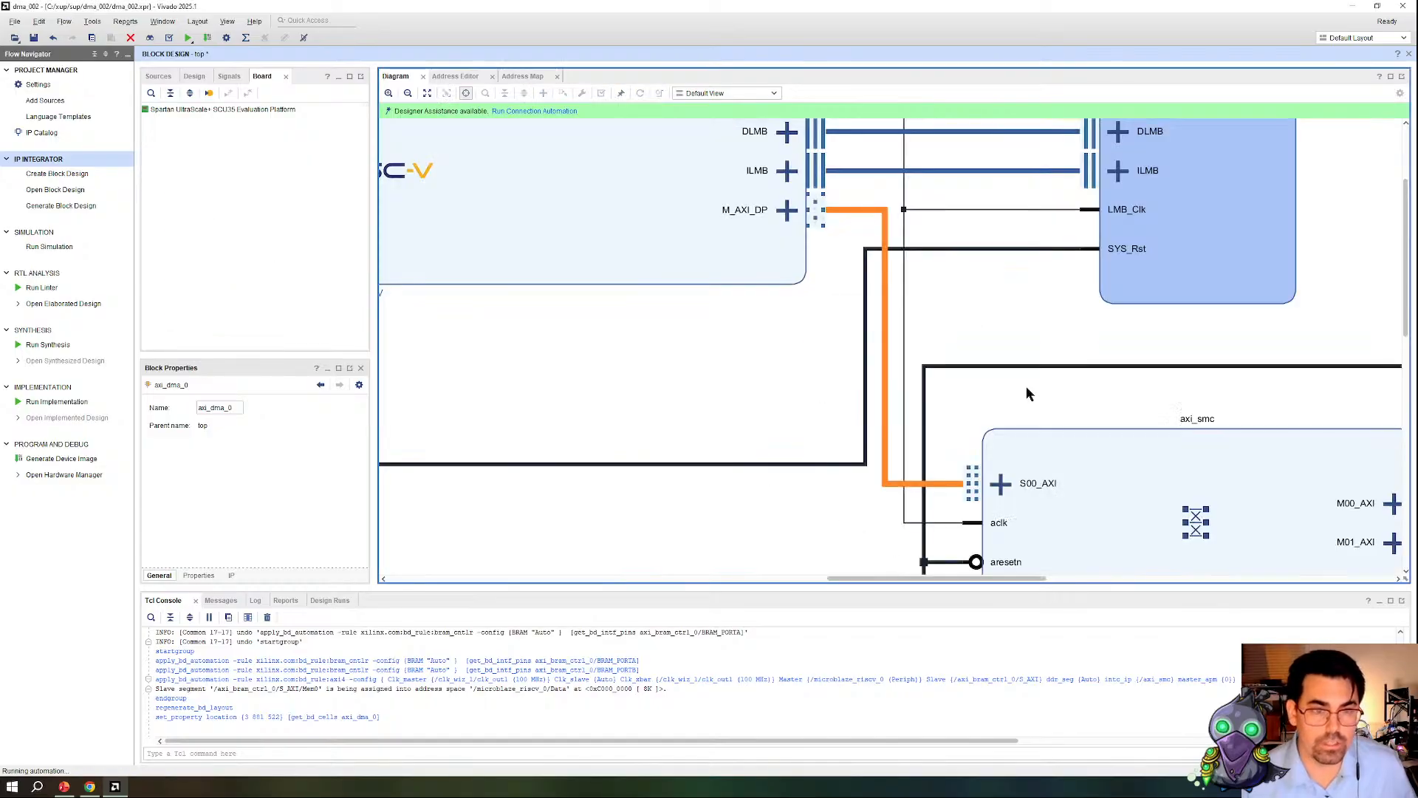
scroll(915, 356, down, 5)
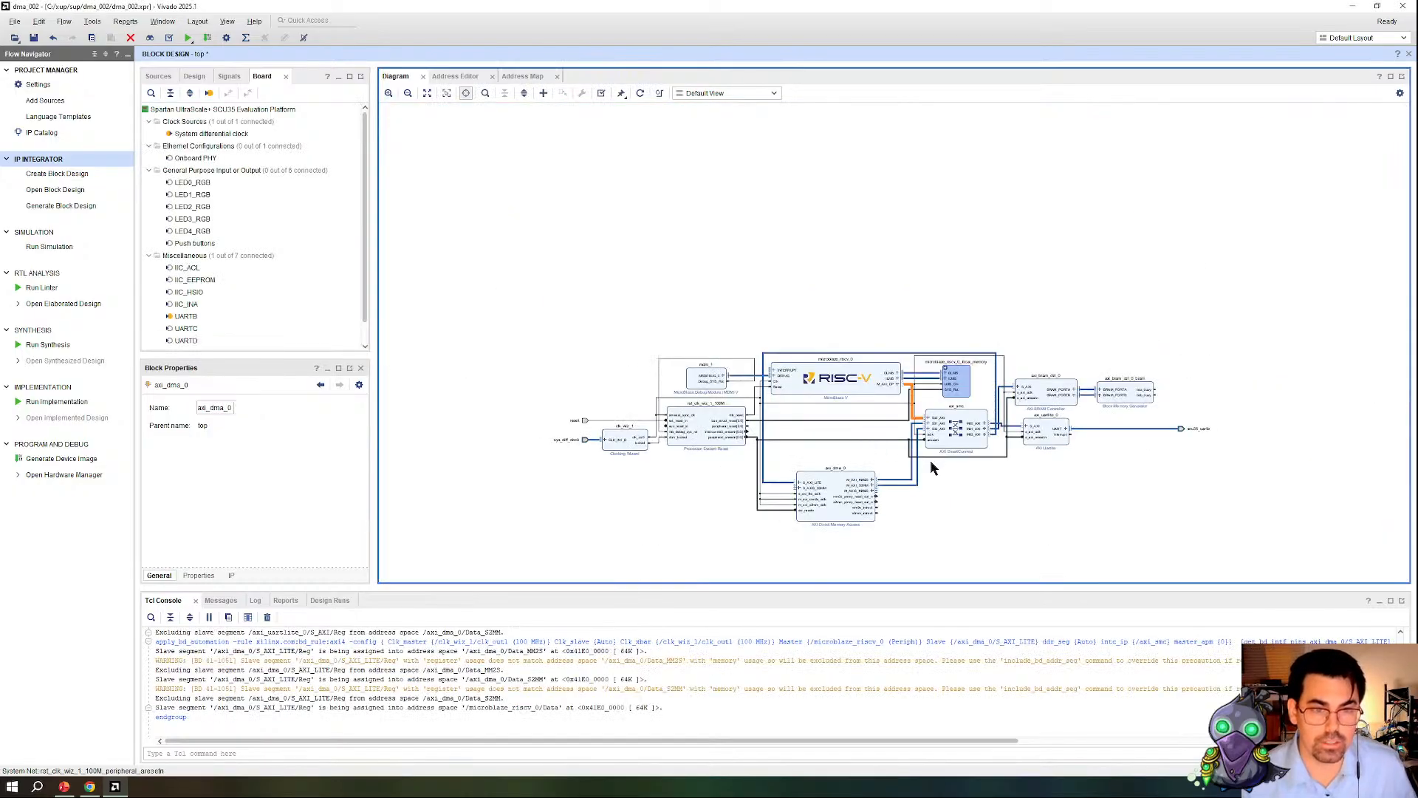
click(918, 464)
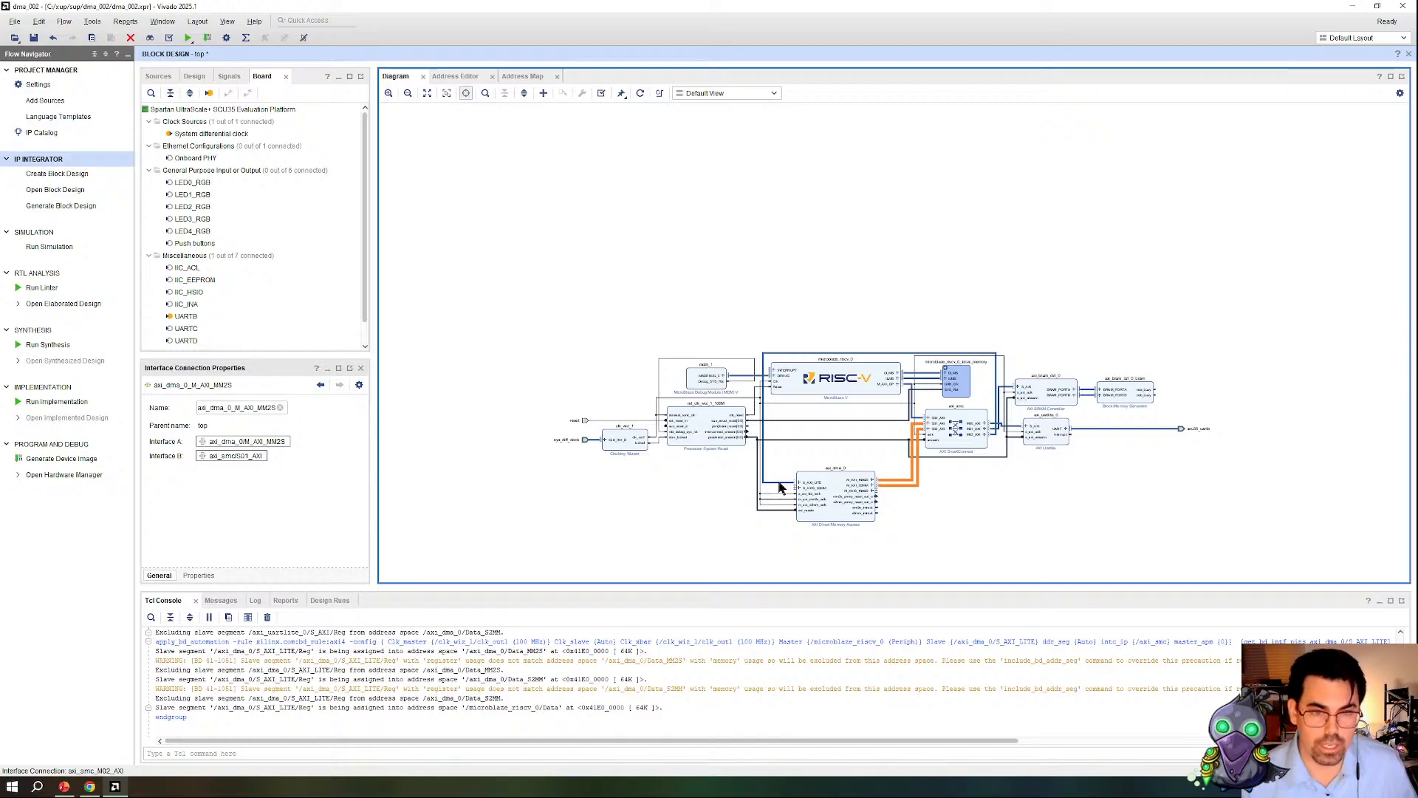
scroll(909, 435, up, 3)
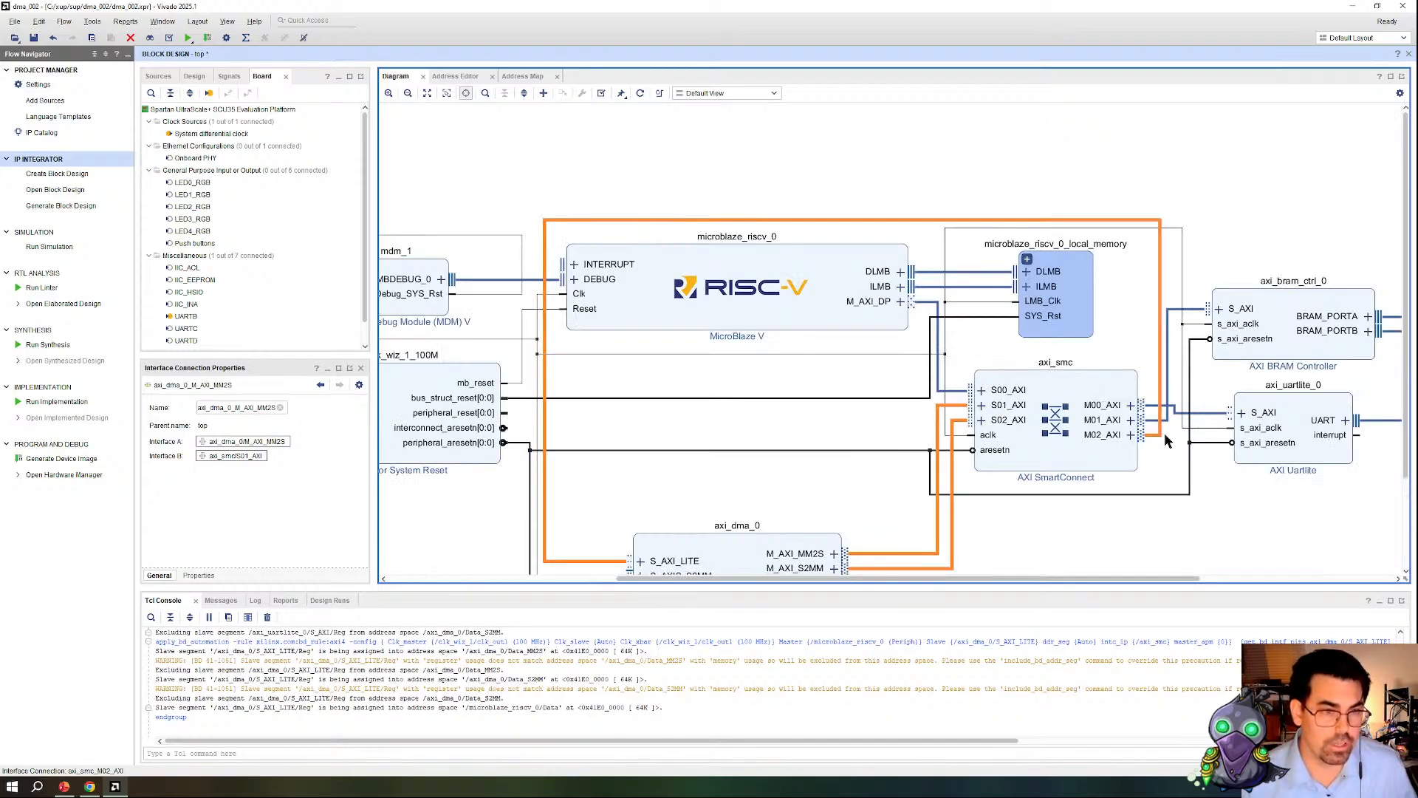
scroll(550, 235, down, 1)
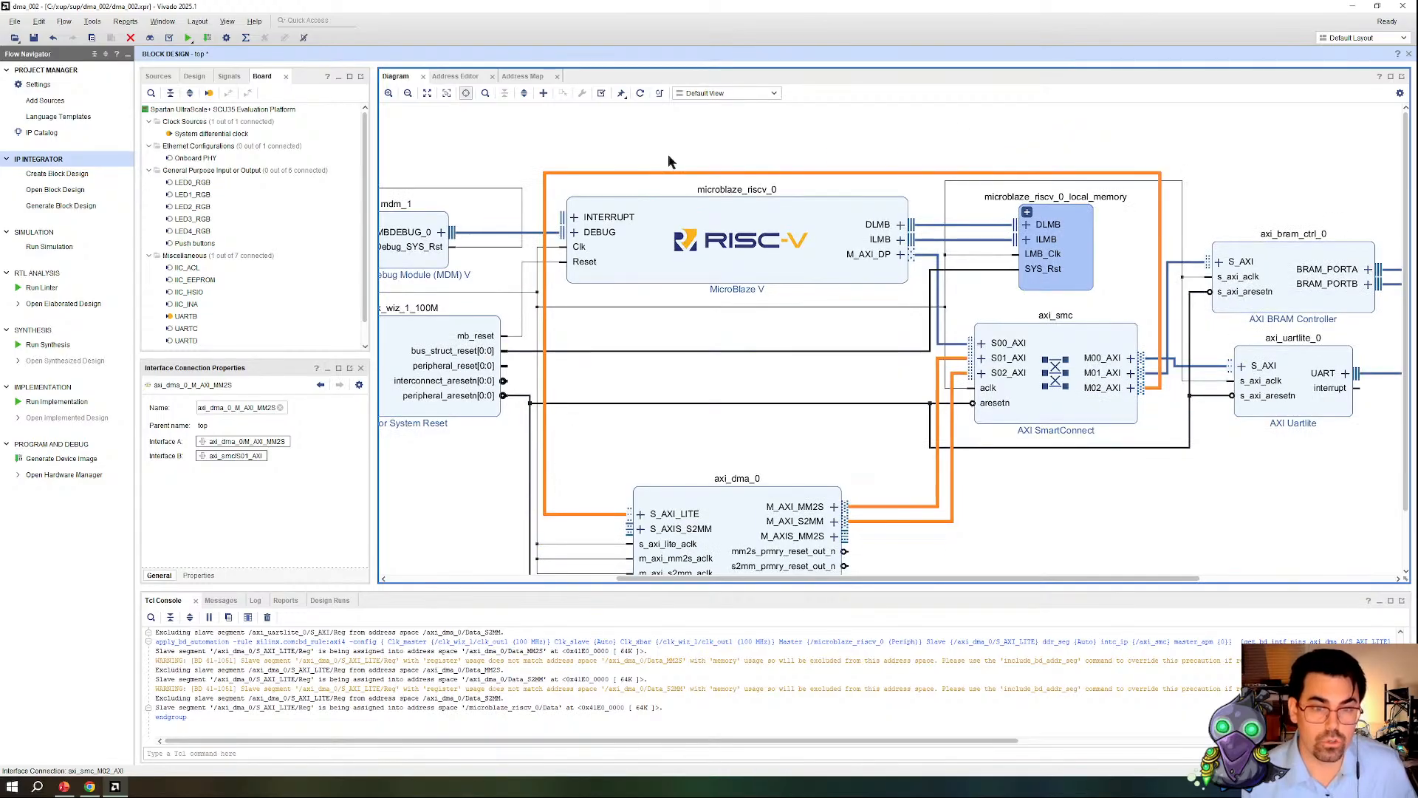
scroll(635, 414, down, 1)
click(1009, 477)
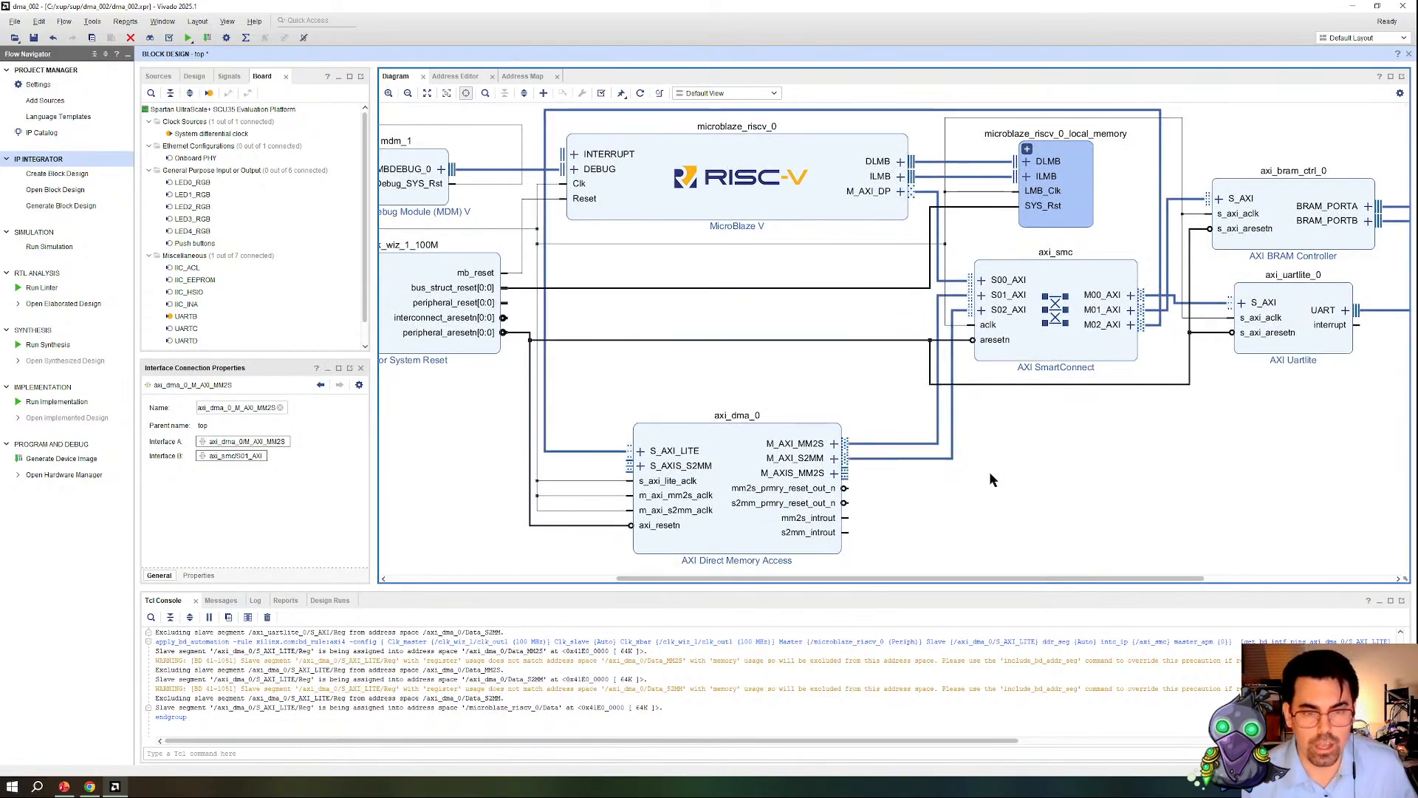
Step: Loop the AXI DMA's M_AXIS_MM2S back to its S_AXIS_S2MM and highlight the connection in green (Color 3)
drag(848, 474, 635, 470)
right_click(916, 473)
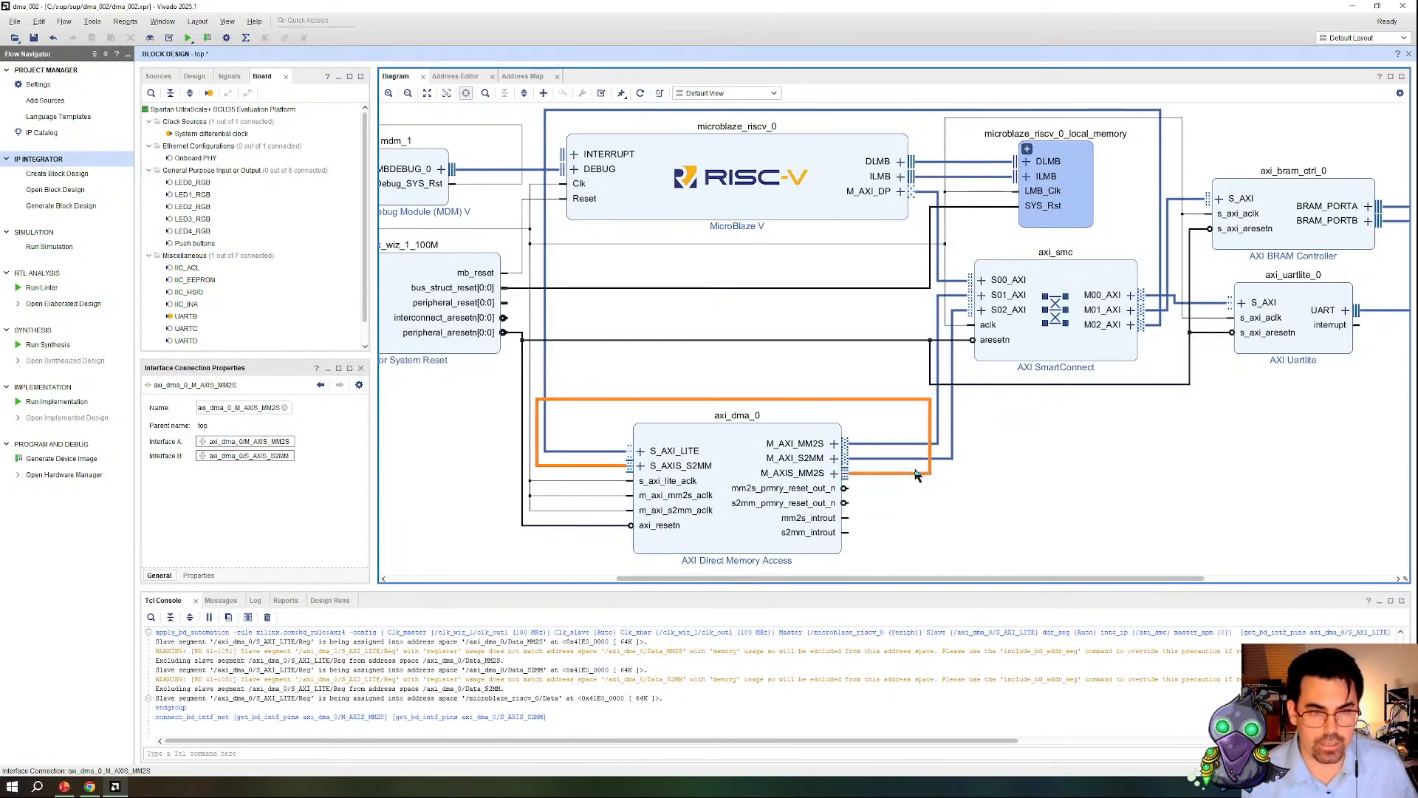
mouse_move(1018, 477)
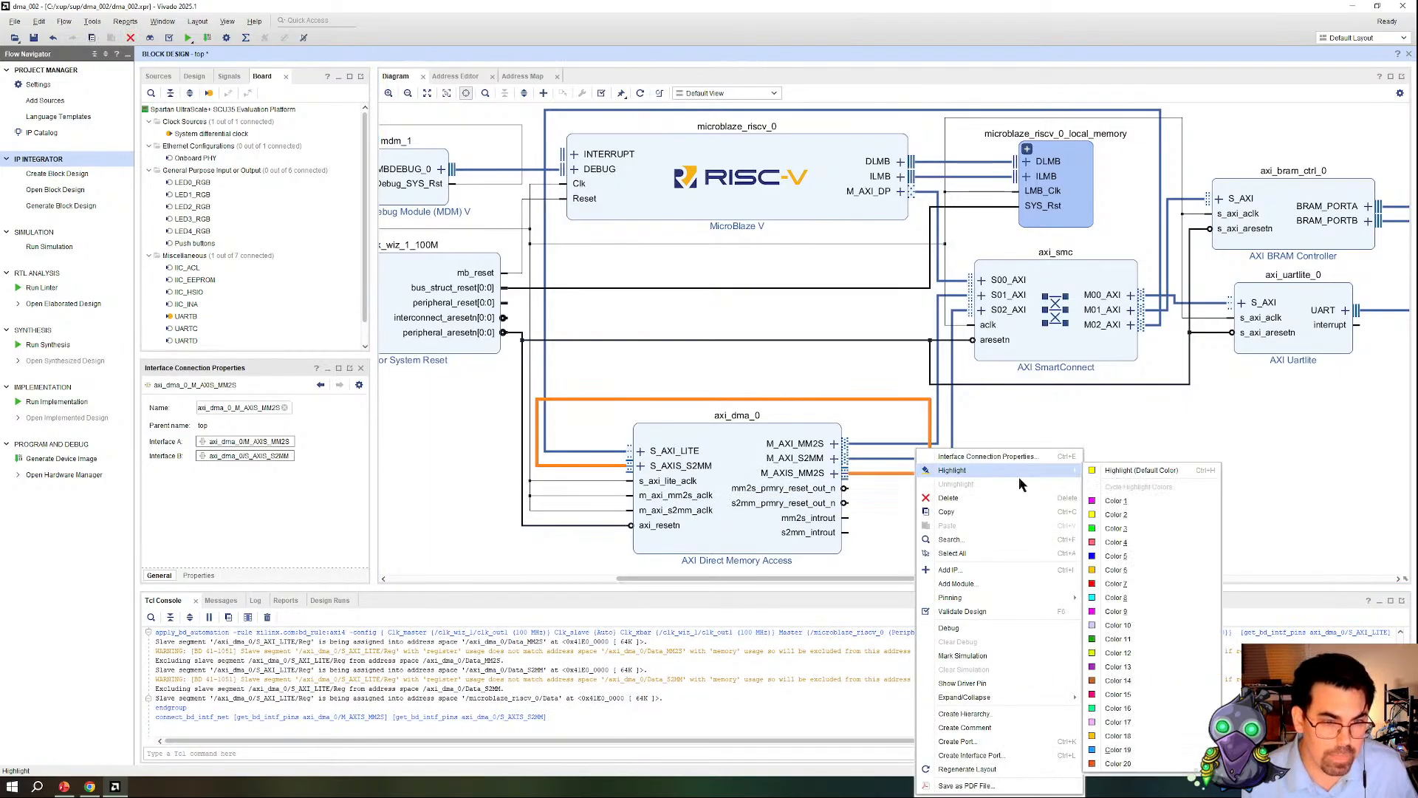
click(1122, 530)
Step: Highlight the AXI DMA's M_AXI_MM2S and M_AXI_S2MM connections to the SmartConnect in red (Color 7)
click(916, 458)
ctrl+click(908, 445)
right_click(885, 449)
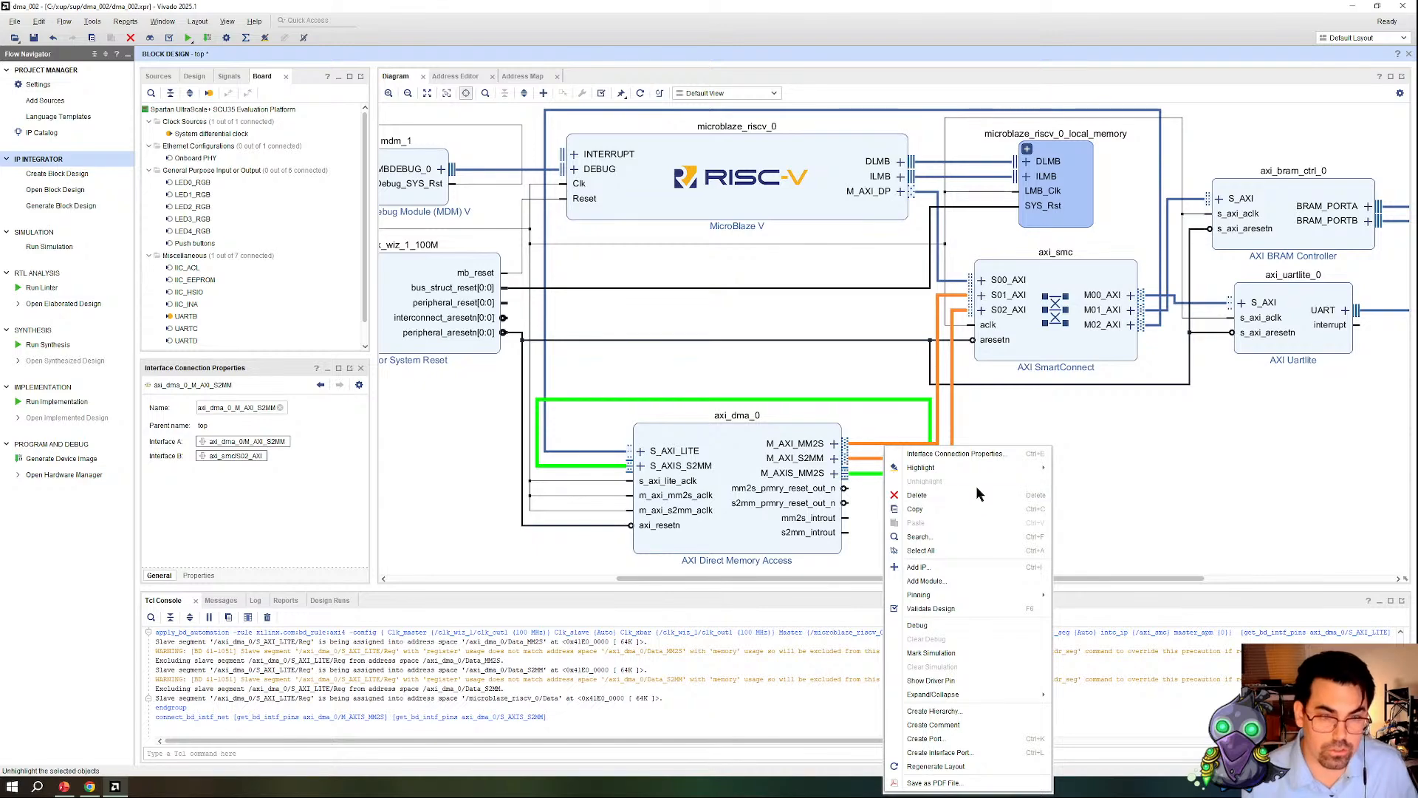
mouse_move(960, 467)
click(1119, 583)
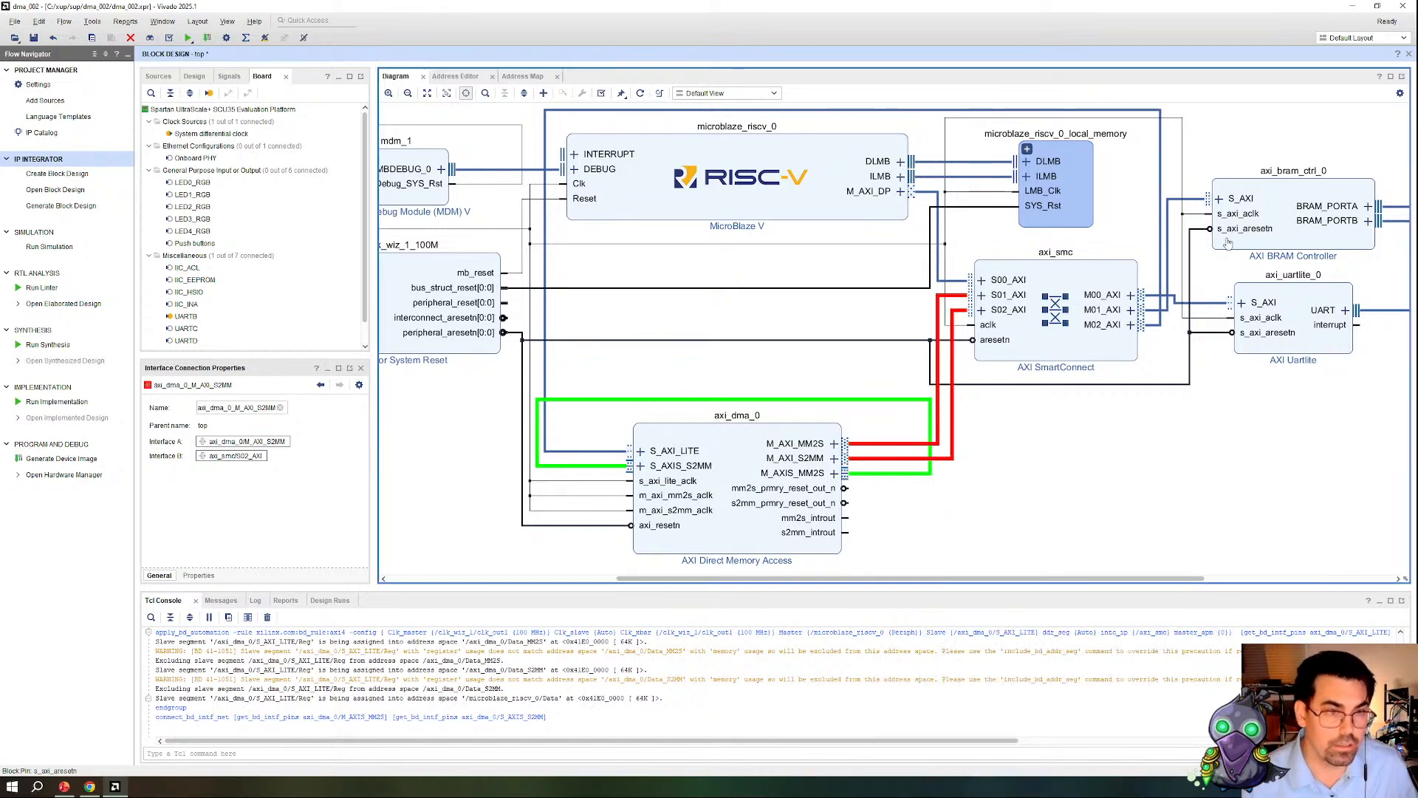
Step: Highlight the SmartConnect link to the AXI BRAM Controller and both BRAM port connections in red
click(1166, 288)
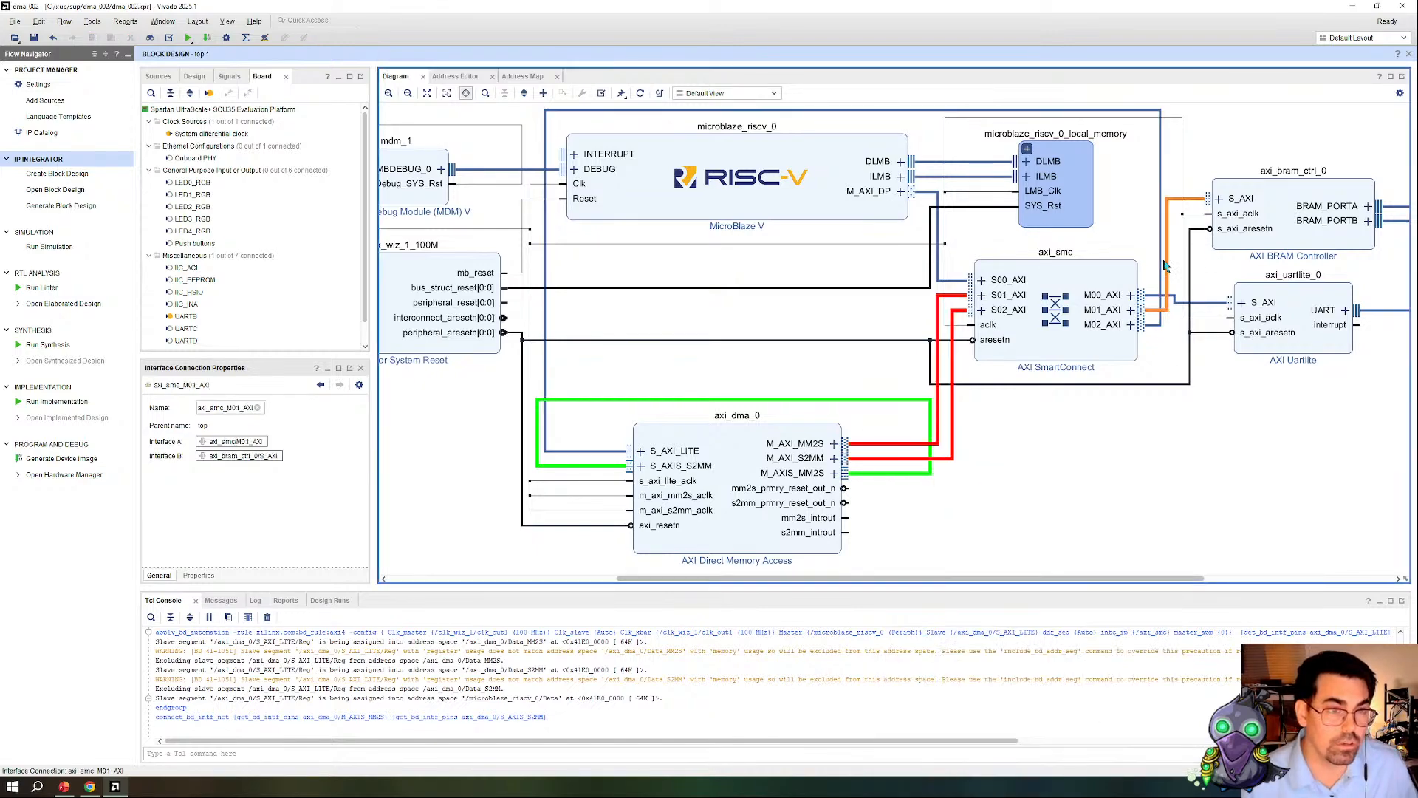
right_click(1170, 260)
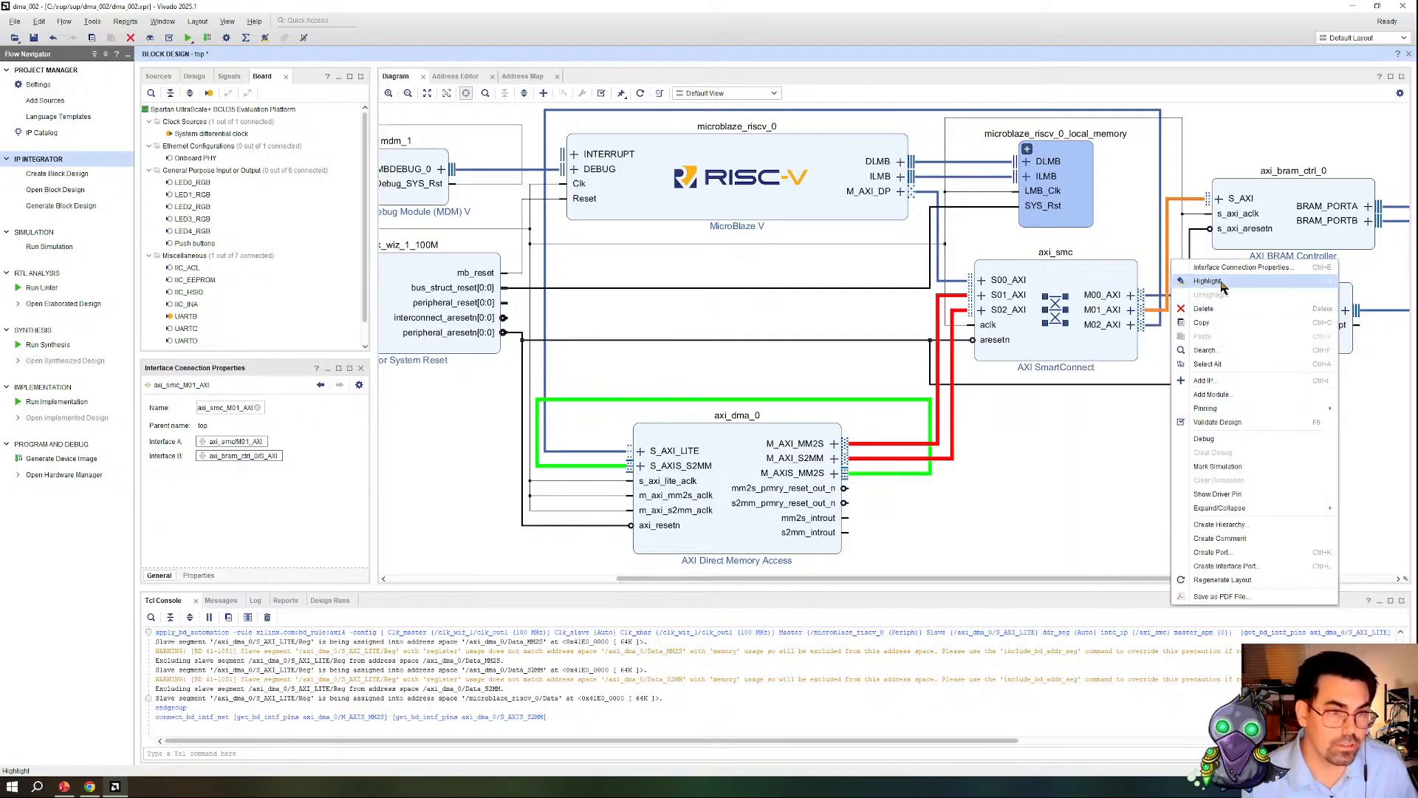
click(1064, 406)
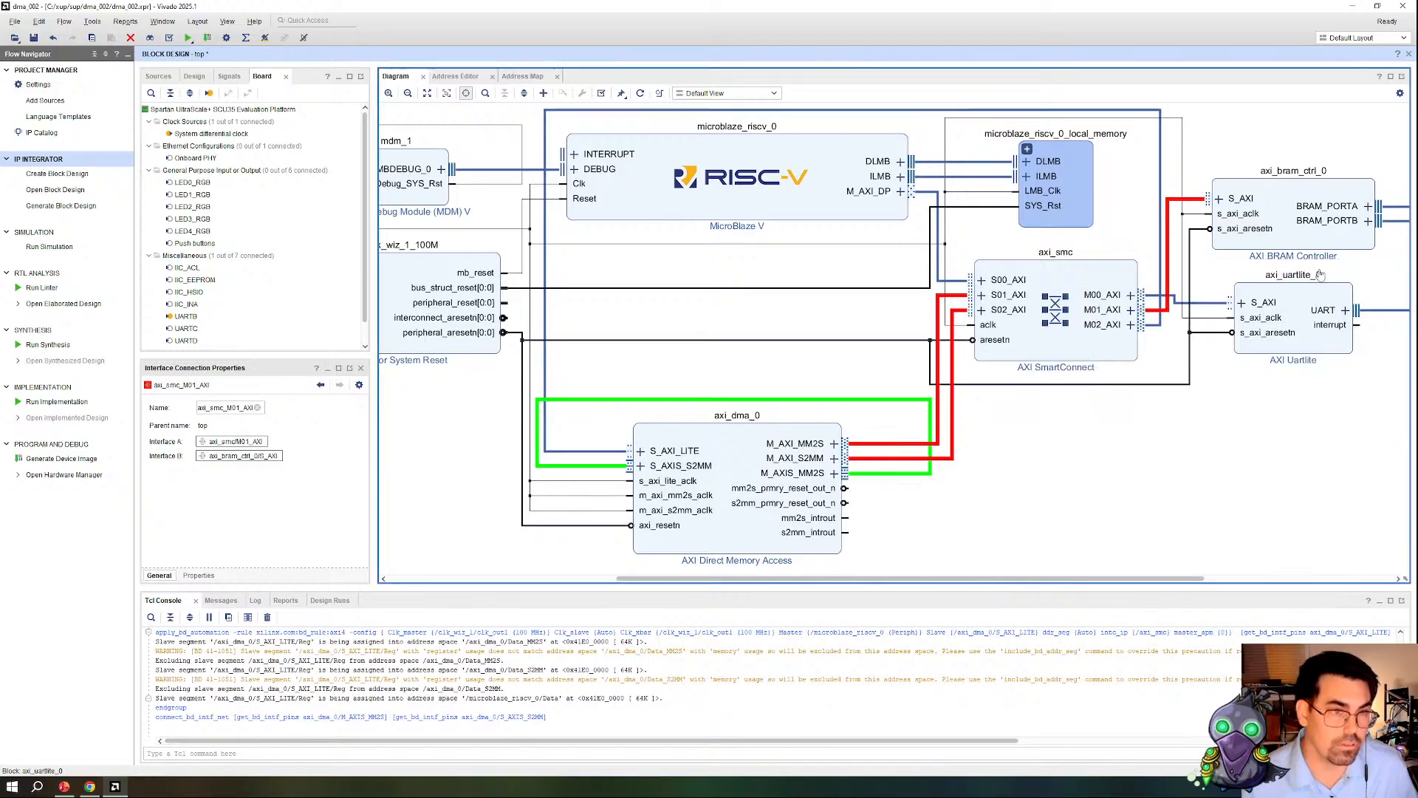
click(1396, 212)
right_click(1397, 232)
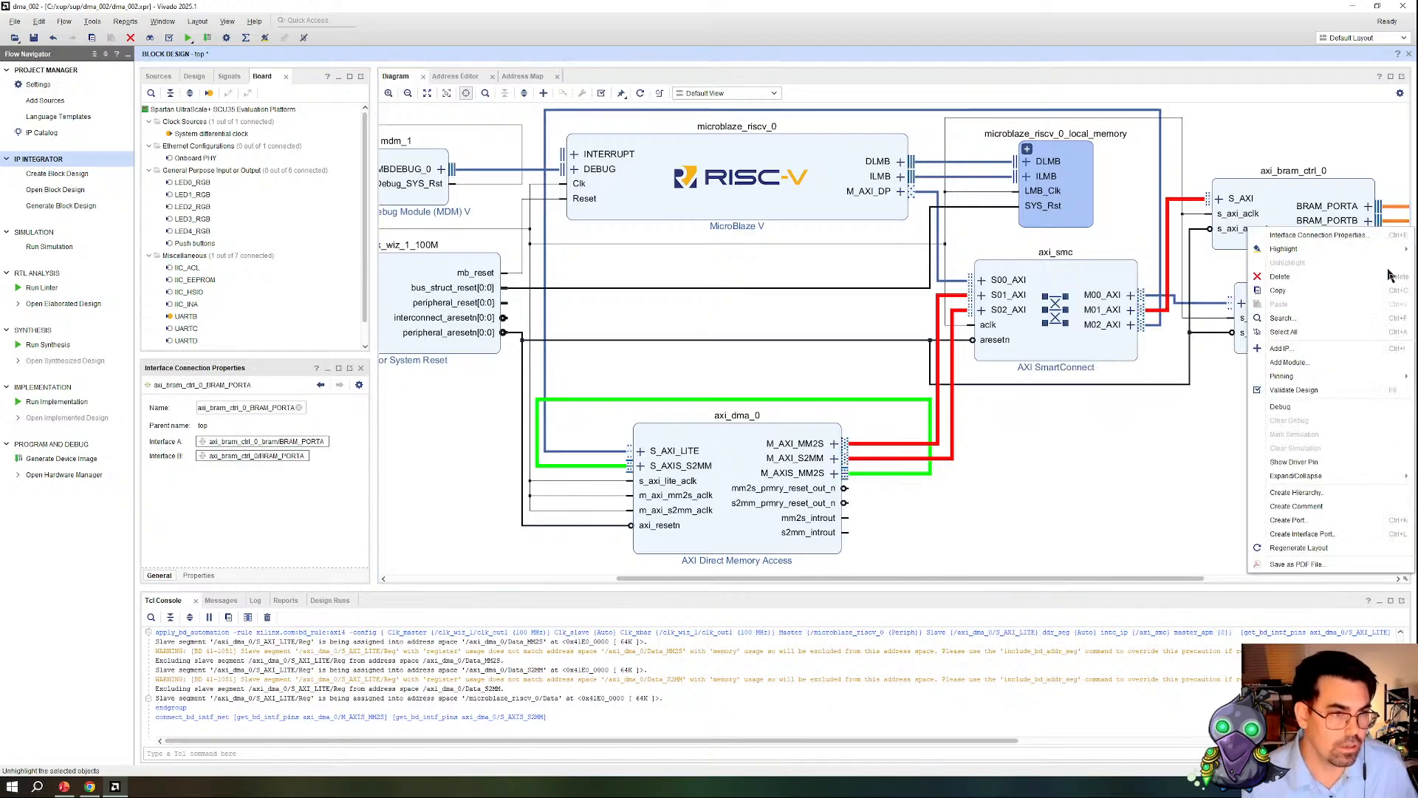
mouse_move(1313, 251)
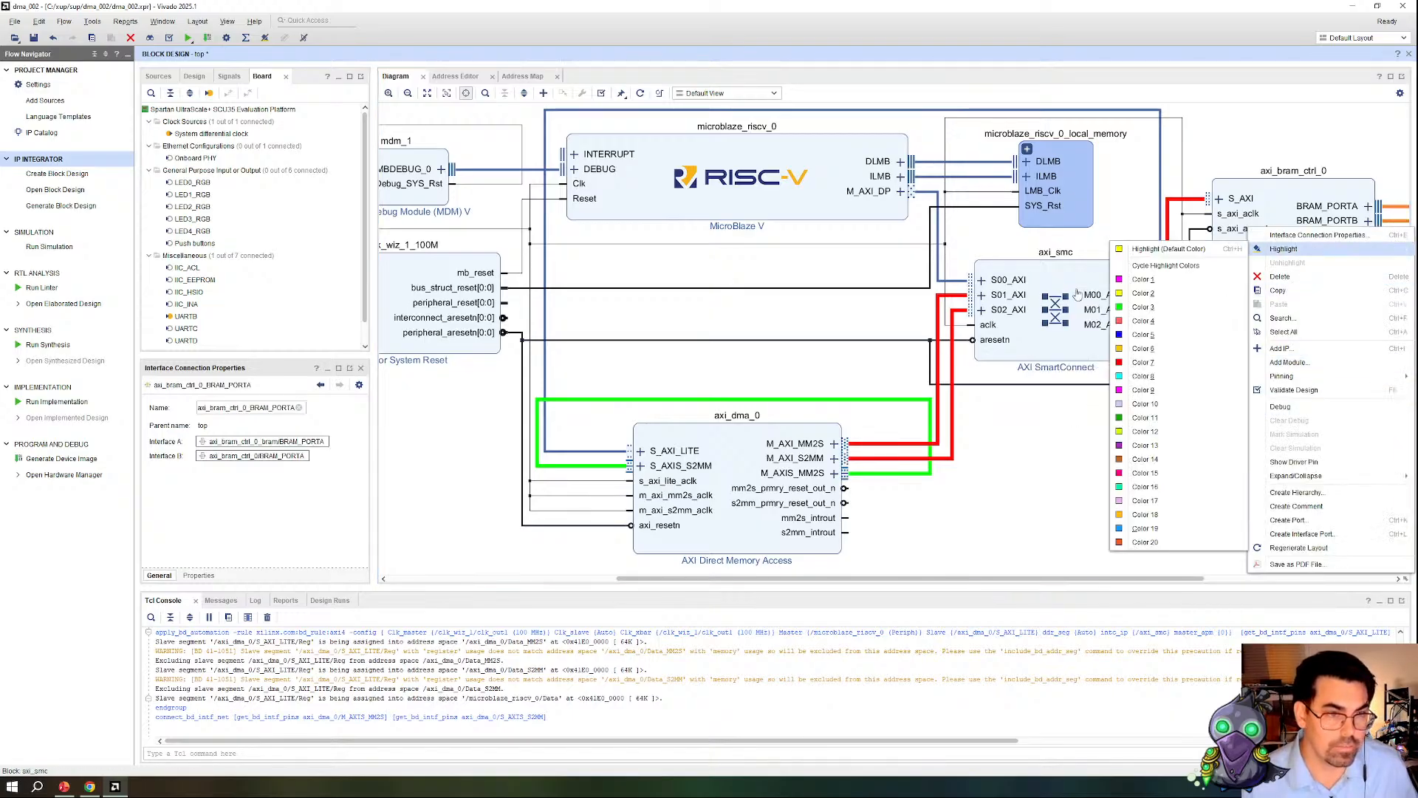
click(1145, 364)
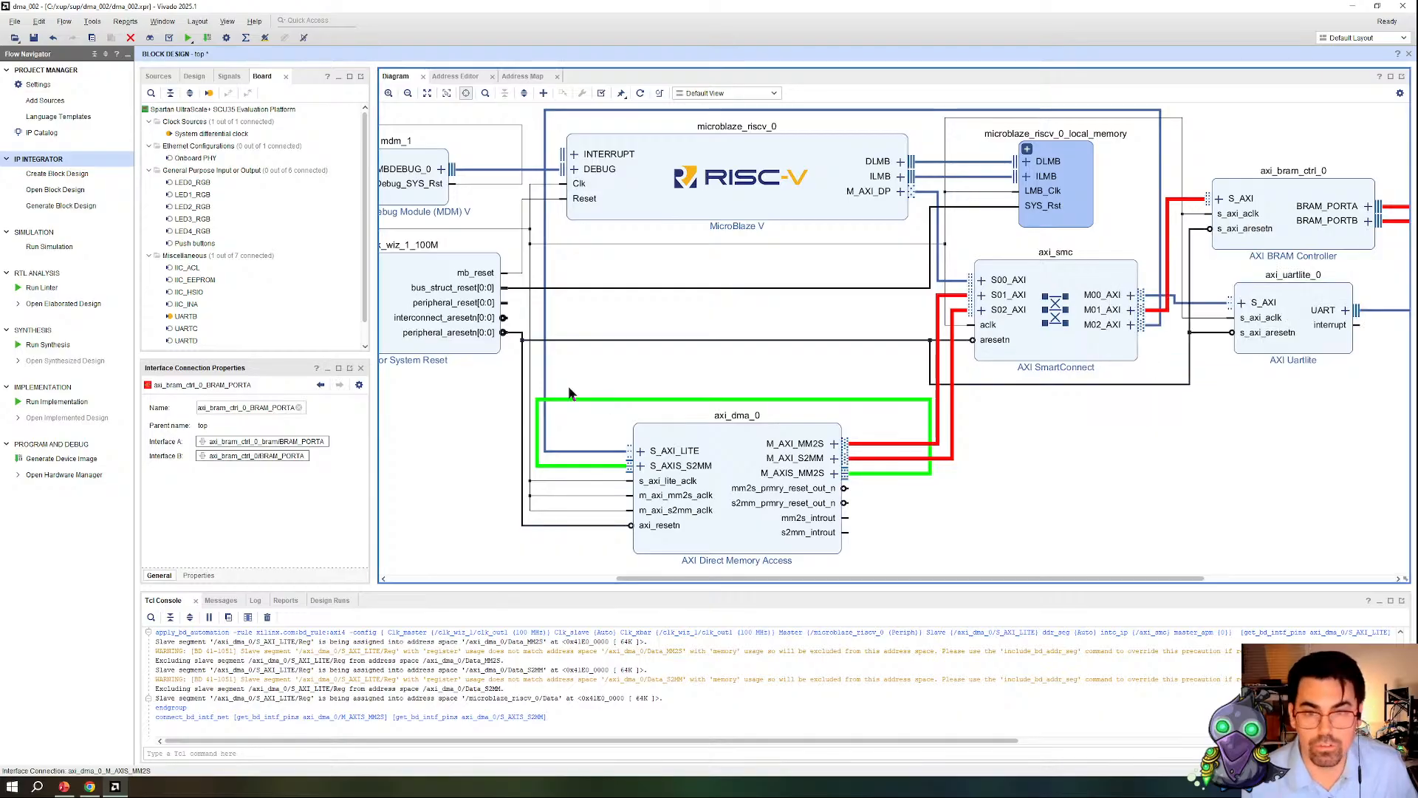
Step: Highlight the MicroBlaze V M_AXI_DP connection and the SmartConnect link to the DMA's S_AXI_LITE in blue (Color 5)
click(542, 384)
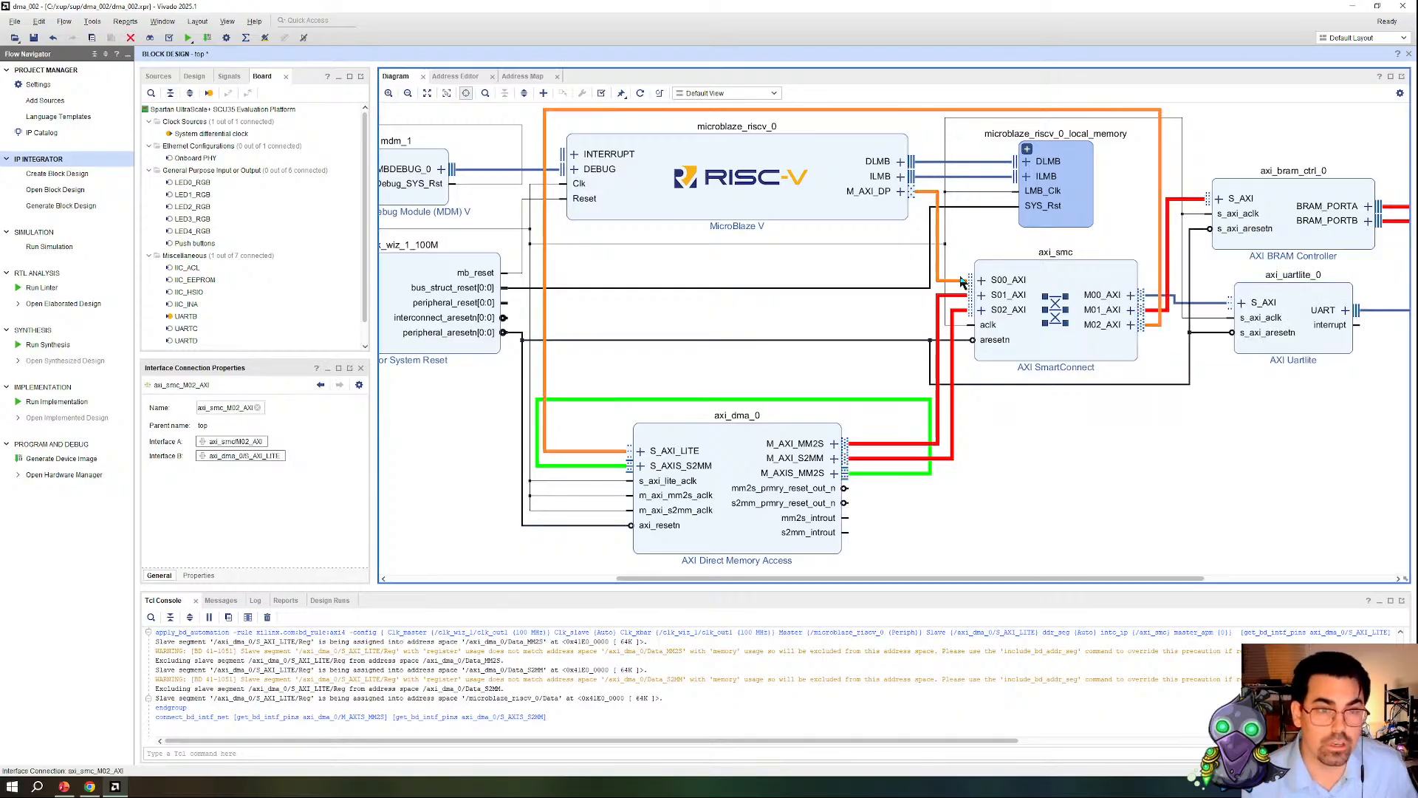
right_click(962, 283)
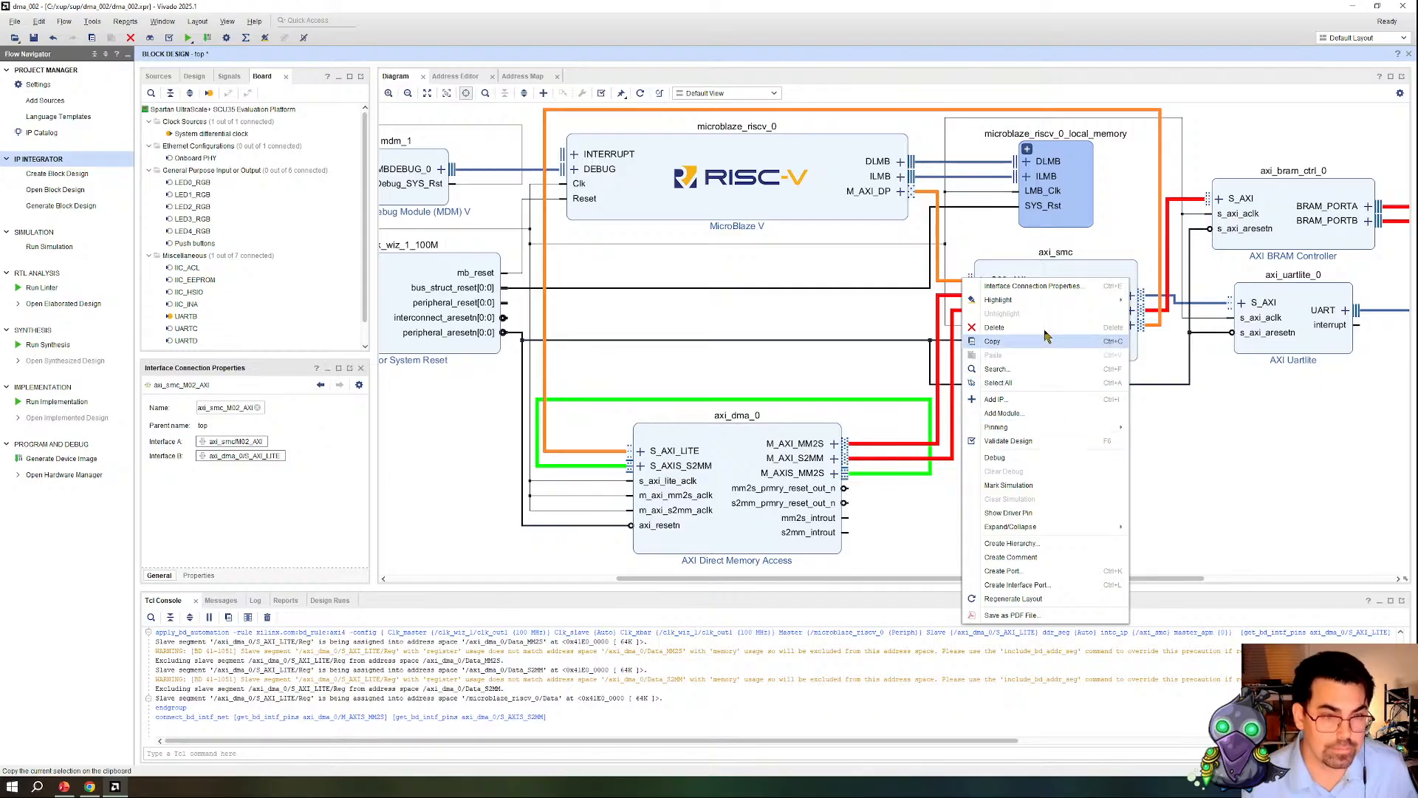
mouse_move(1038, 305)
click(1161, 385)
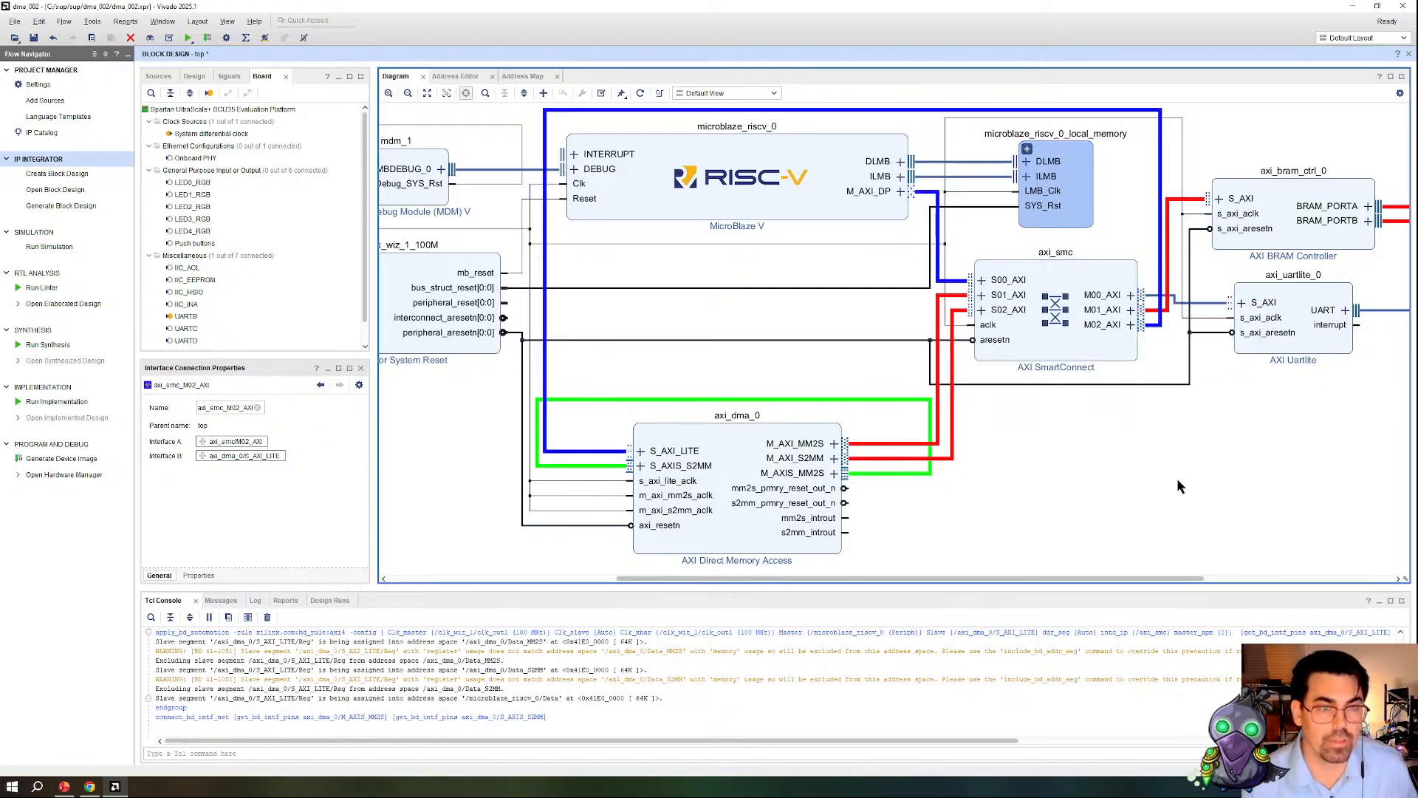
Step: Add a DDR4 SDRAM (MIG) IP to the design and place it below the AXI Uartlite block
scroll(1177, 477, down, 2)
drag(1070, 578, 1158, 579)
click(854, 431)
click(905, 490)
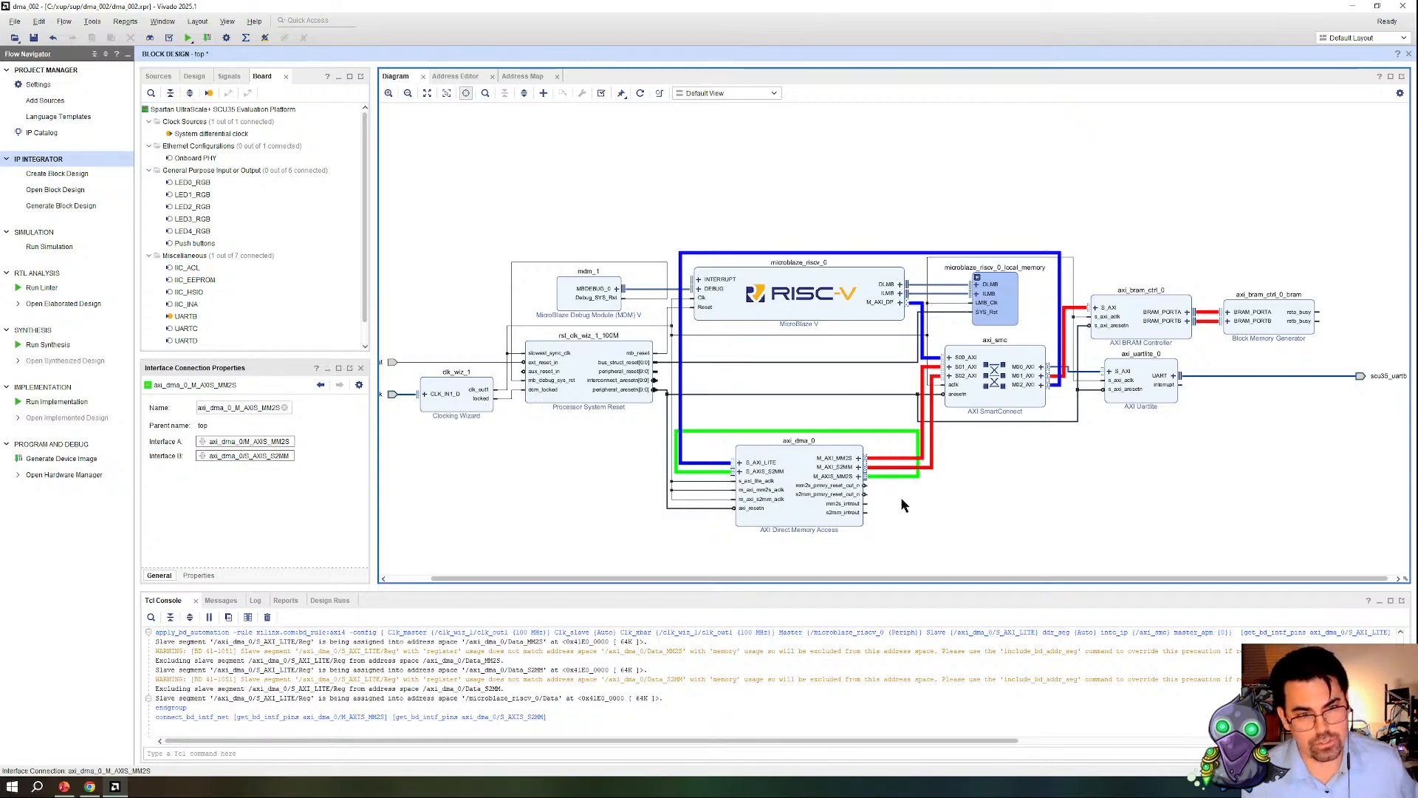
scroll(1021, 408, down, 3)
right_click(1035, 436)
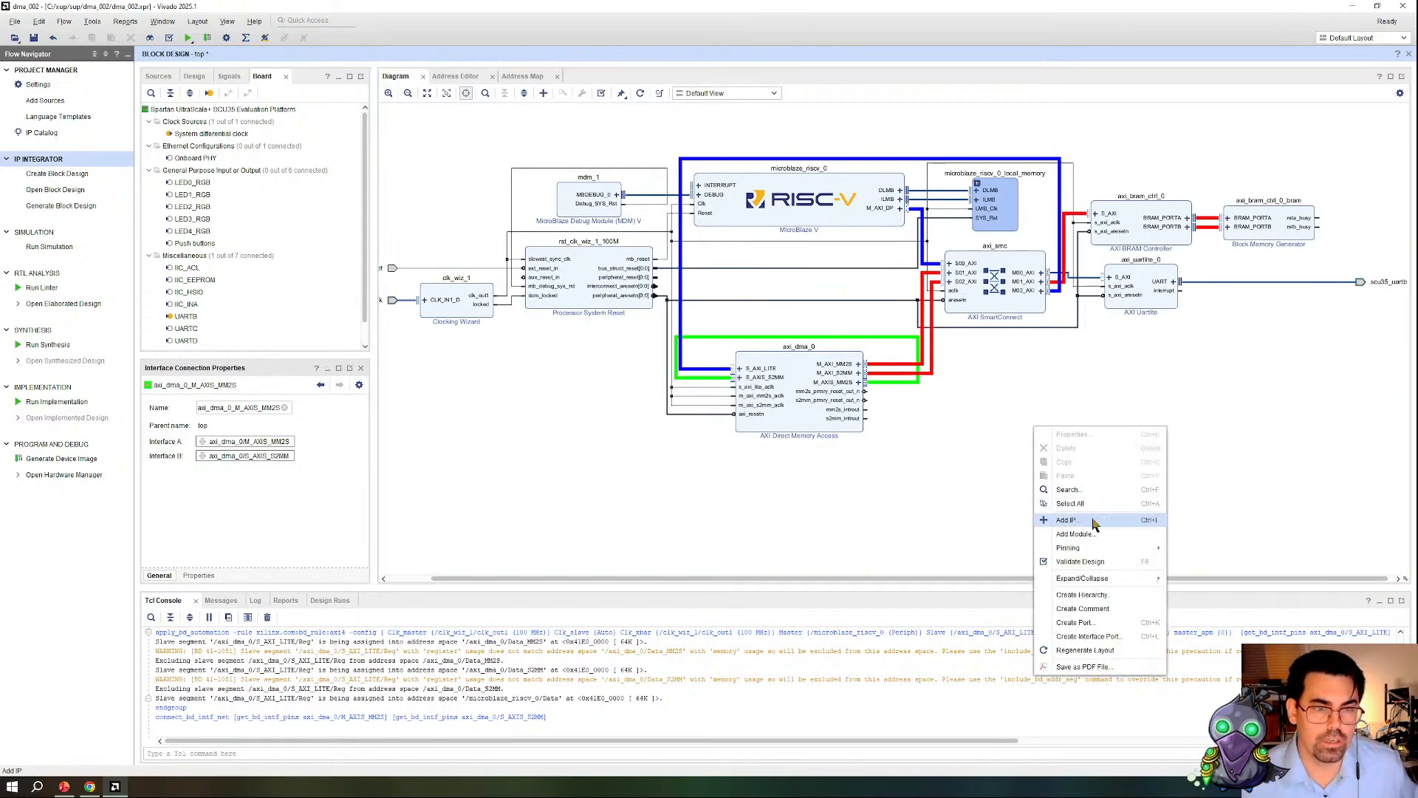
click(1090, 519)
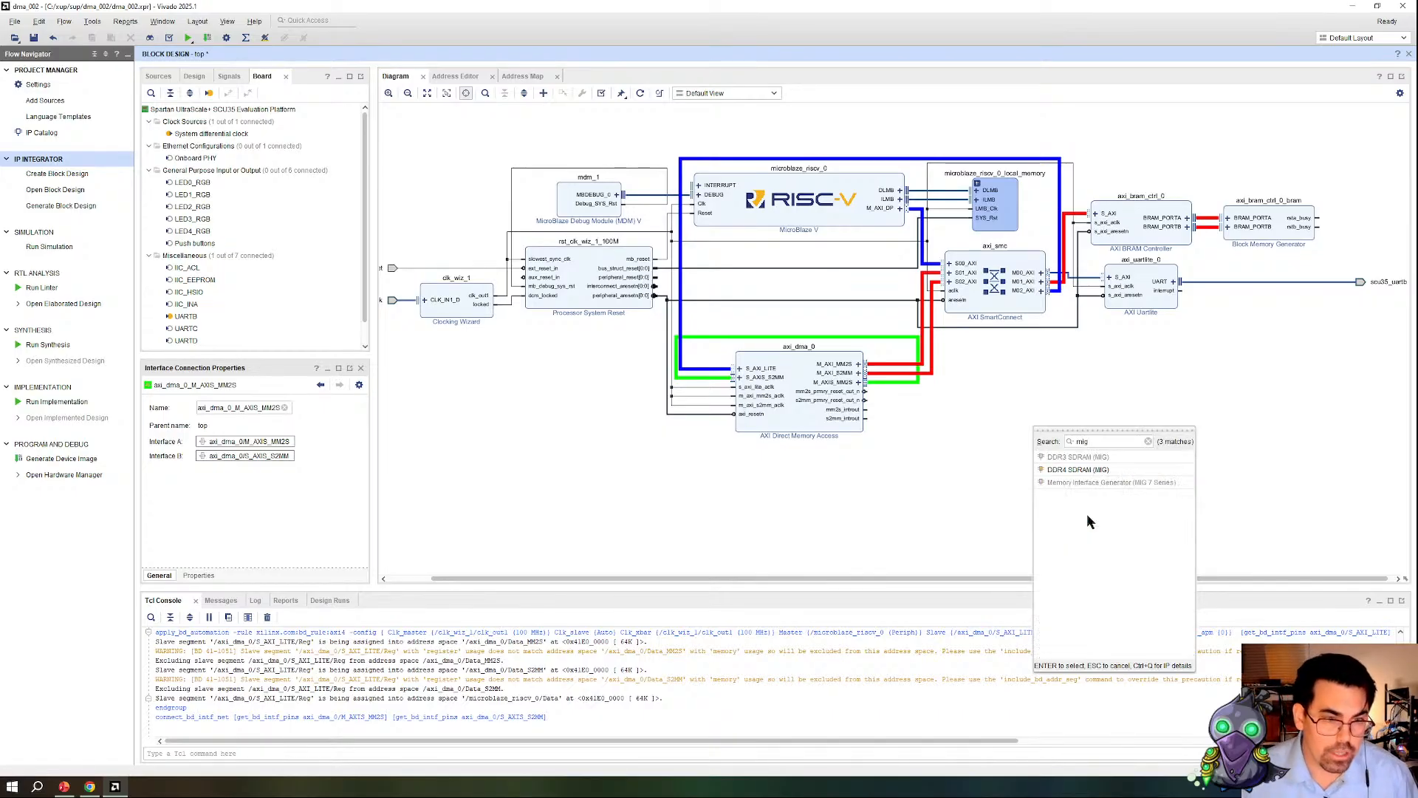
double_click(1066, 470)
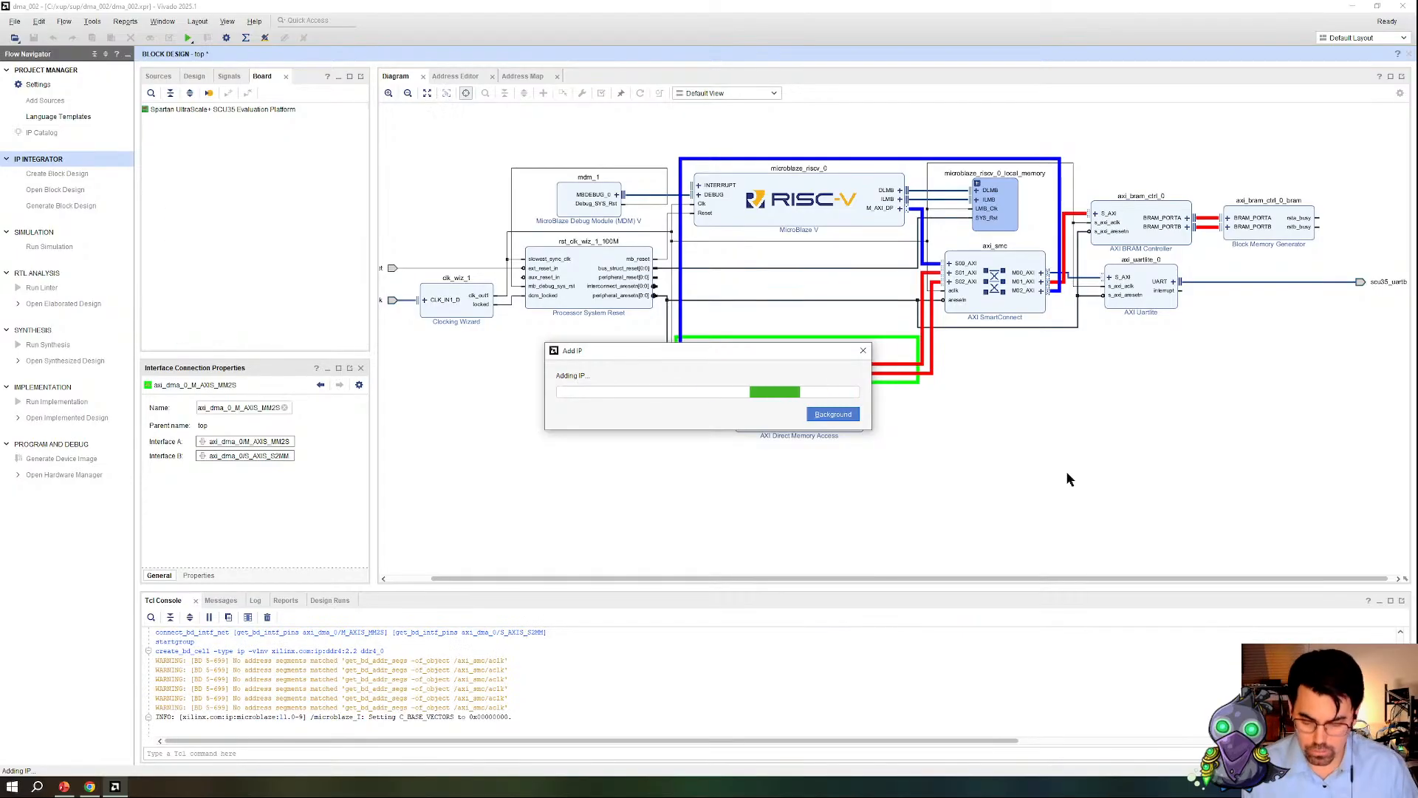
drag(994, 472, 1153, 477)
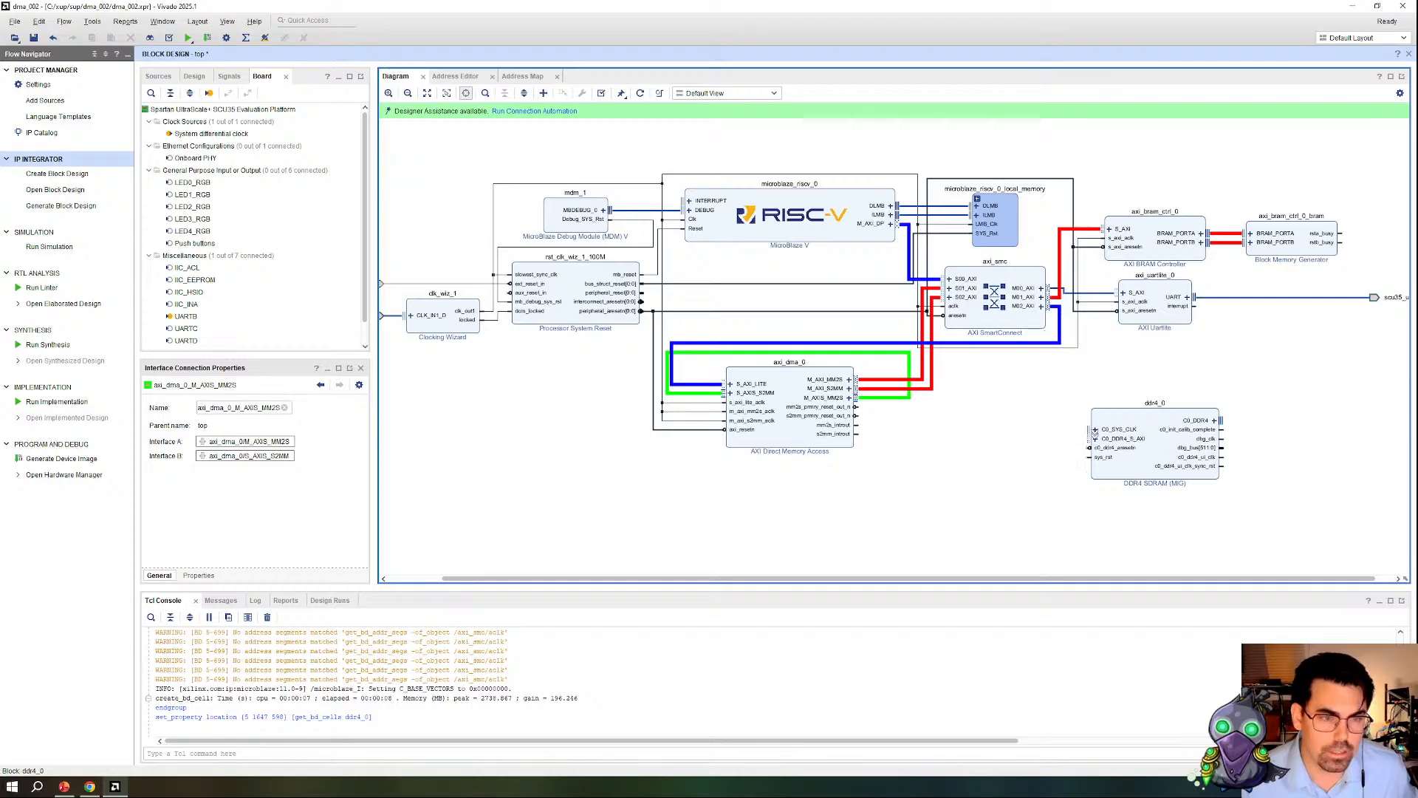
Step: Delete the SmartConnect link to the AXI BRAM Controller and connect M01_AXI to the DDR4 block's C0_DDR4_S_AXI
click(1067, 273)
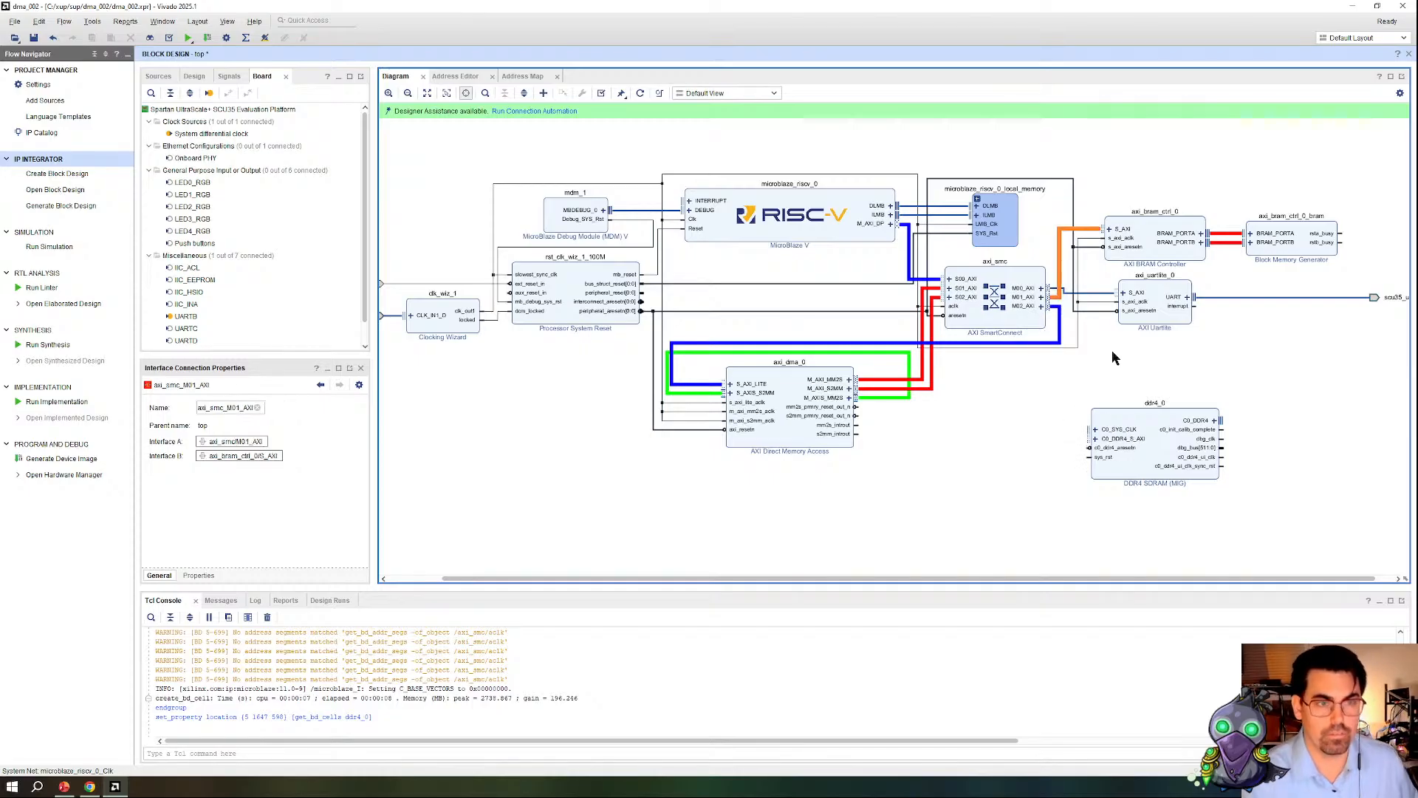
key(Delete)
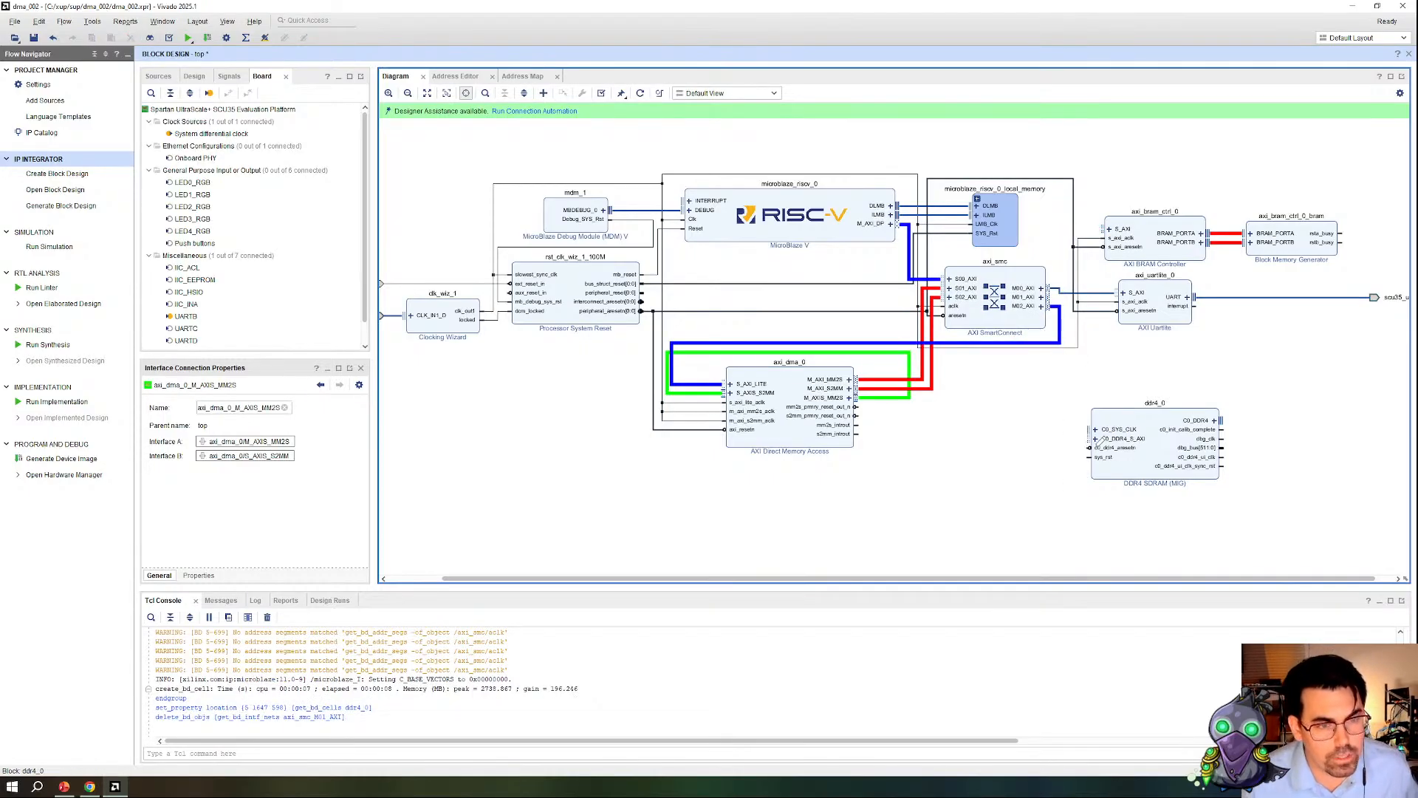
mouse_move(1089, 447)
mouse_down()
mouse_move(1059, 295)
mouse_move(1052, 452)
mouse_move(1099, 519)
mouse_up()
scroll(1311, 441, up, 2)
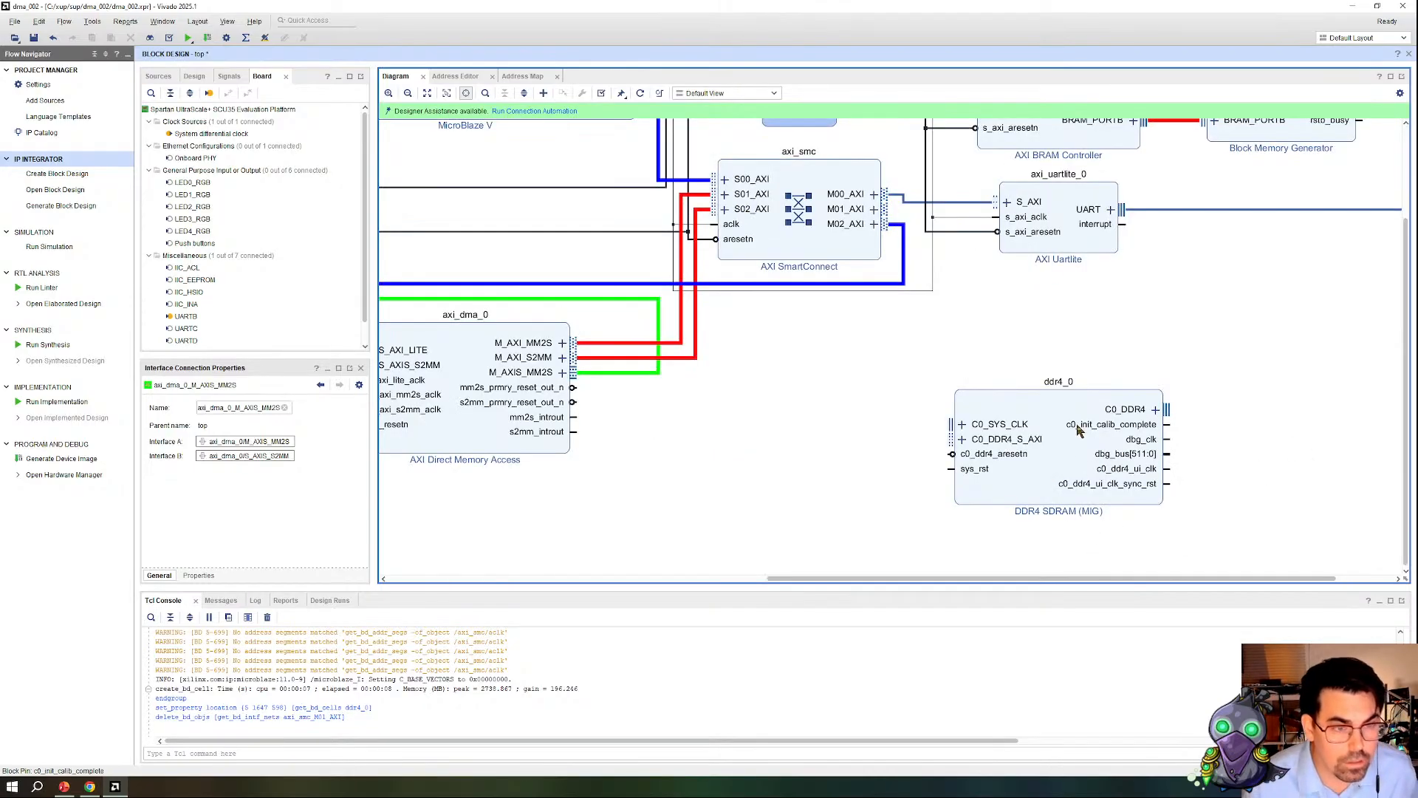
drag(954, 436, 886, 209)
scroll(600, 492, down, 2)
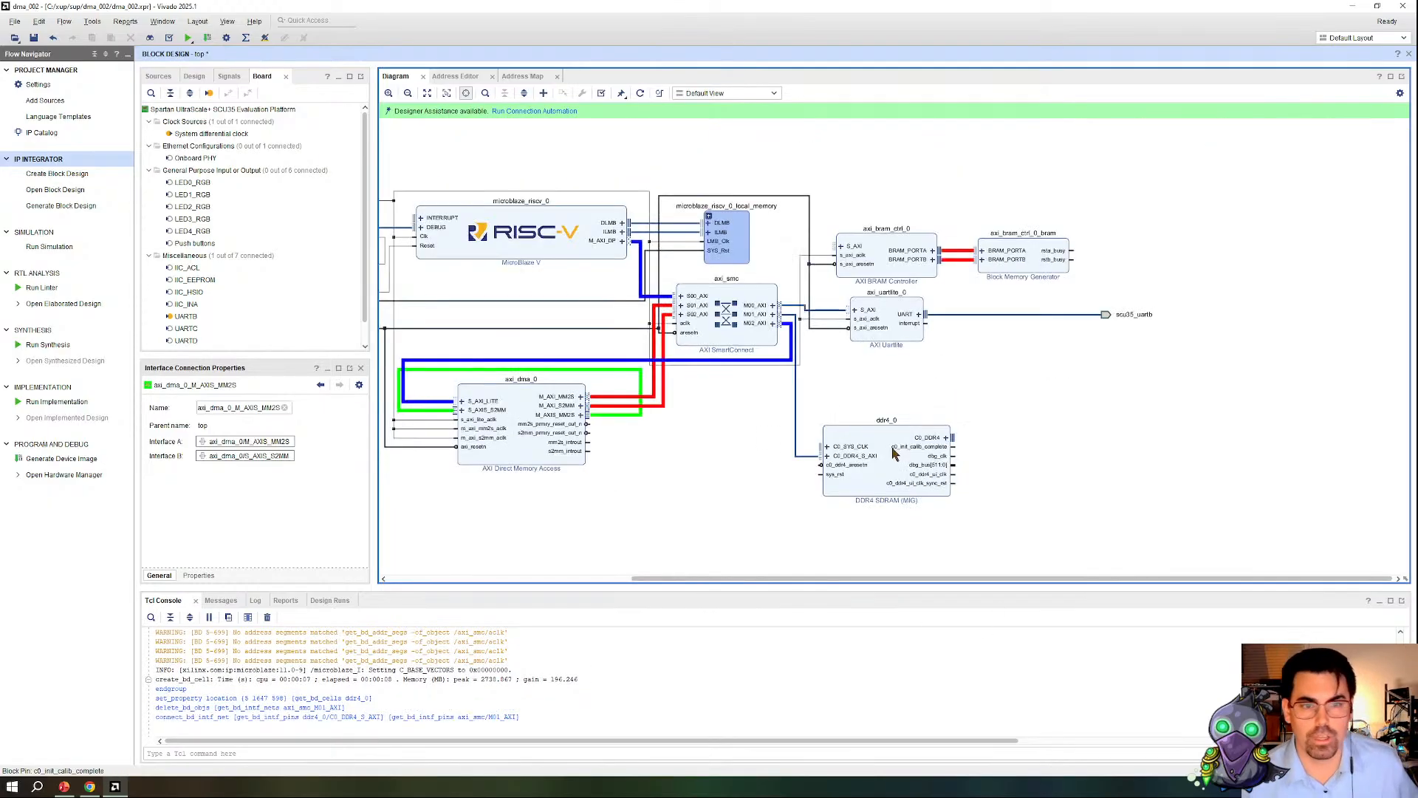
Step: Delete the DDR4 SDRAM (MIG) block from the design
click(797, 452)
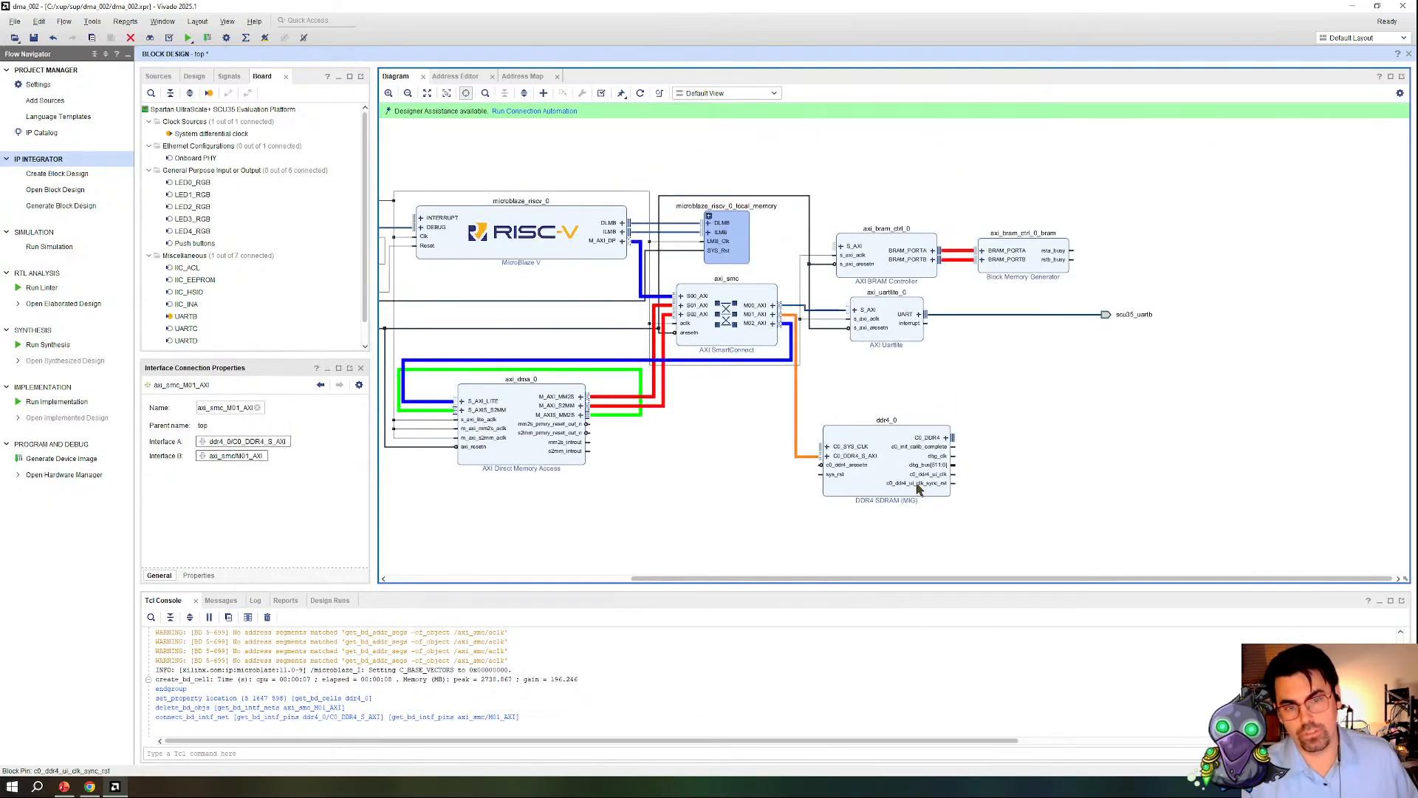
click(853, 487)
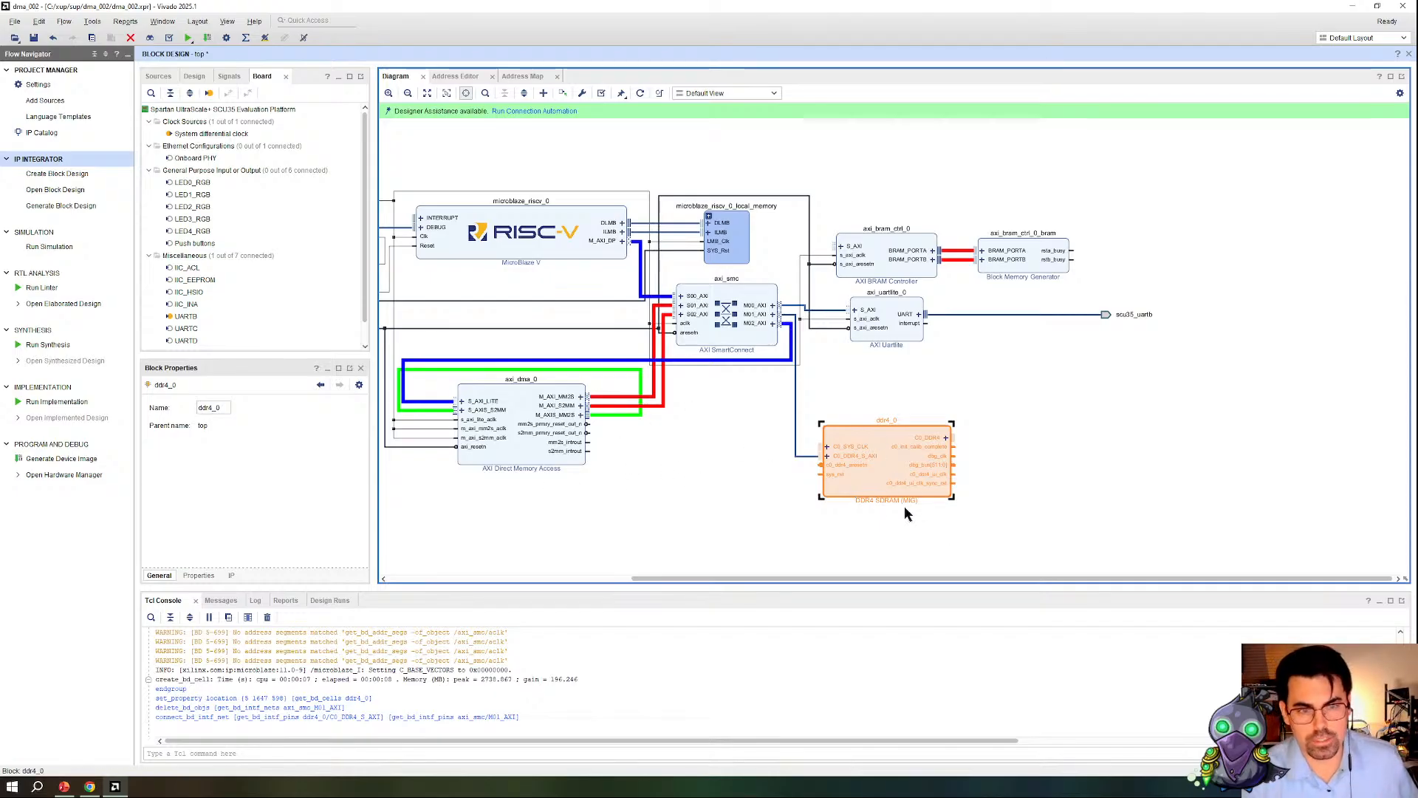
key(Delete)
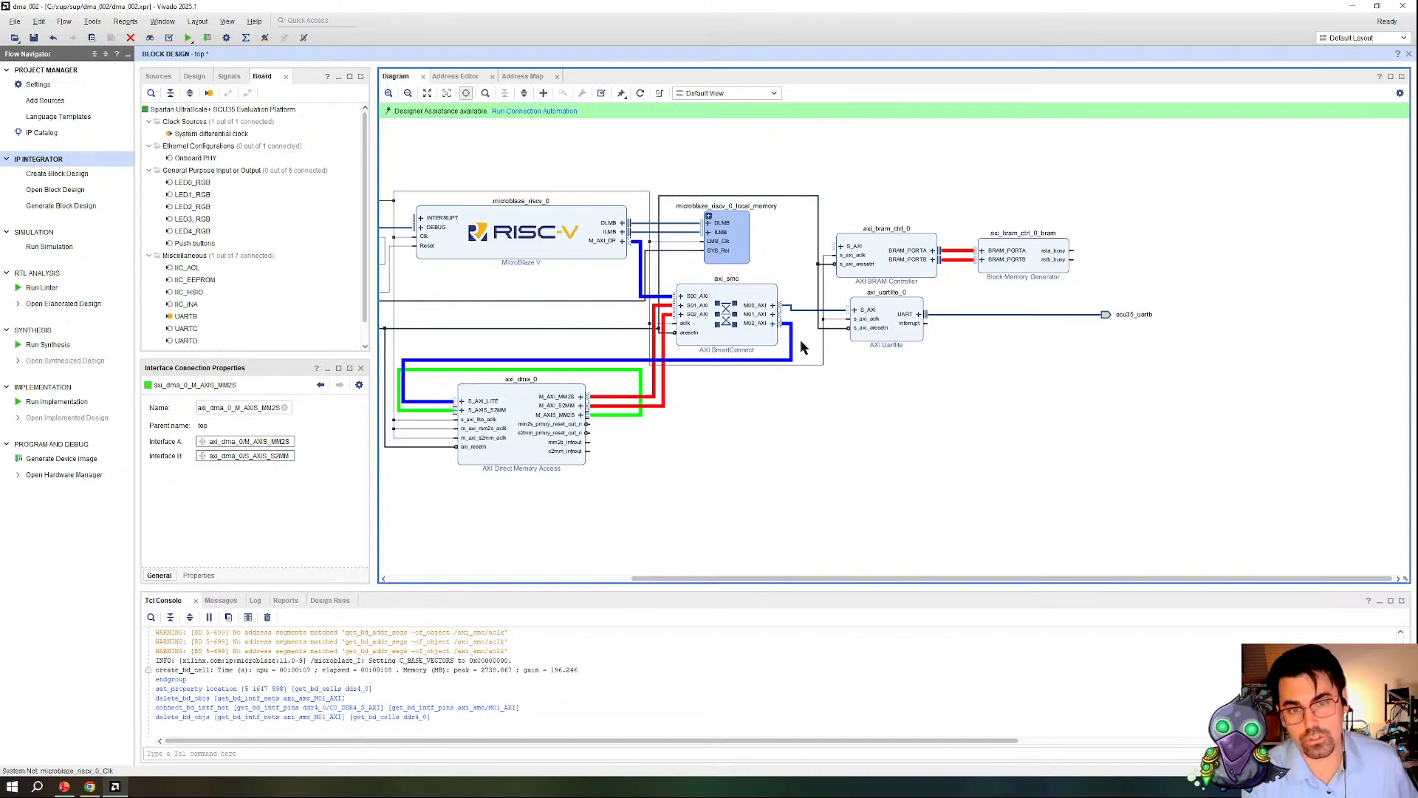
Step: Reconnect the SmartConnect's M01_AXI to the AXI BRAM Controller's S_AXI and highlight the connection in red
drag(785, 306, 841, 246)
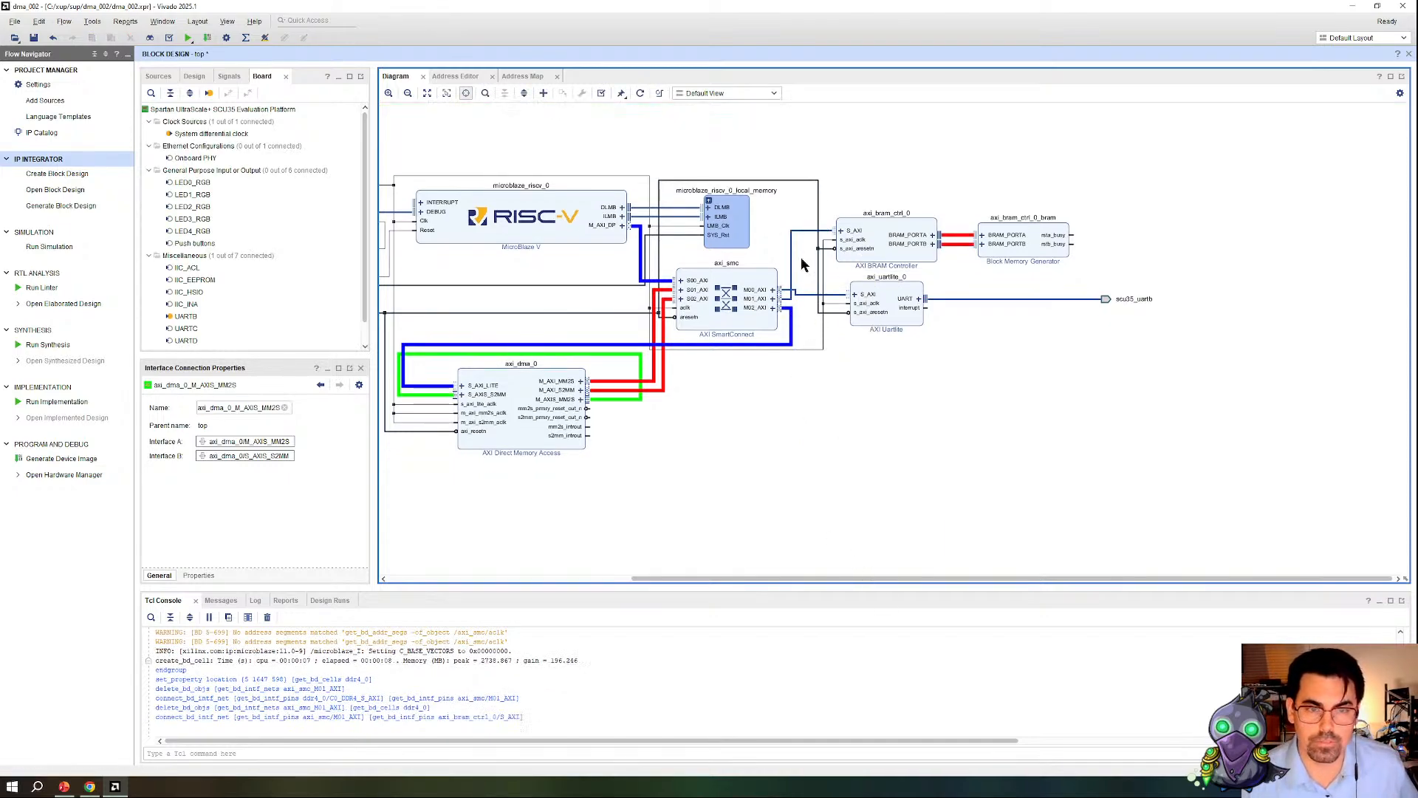
right_click(792, 266)
mouse_move(847, 288)
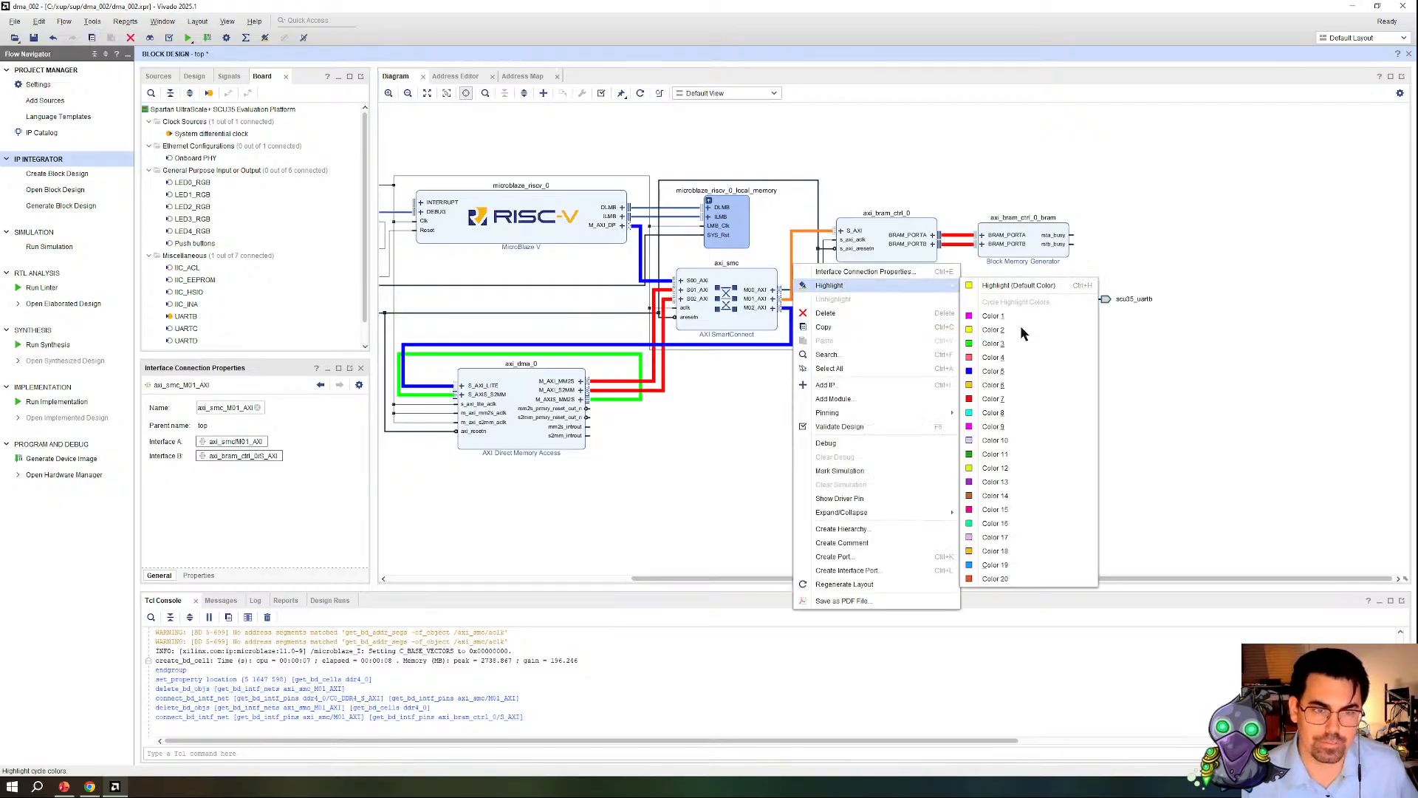
click(1006, 413)
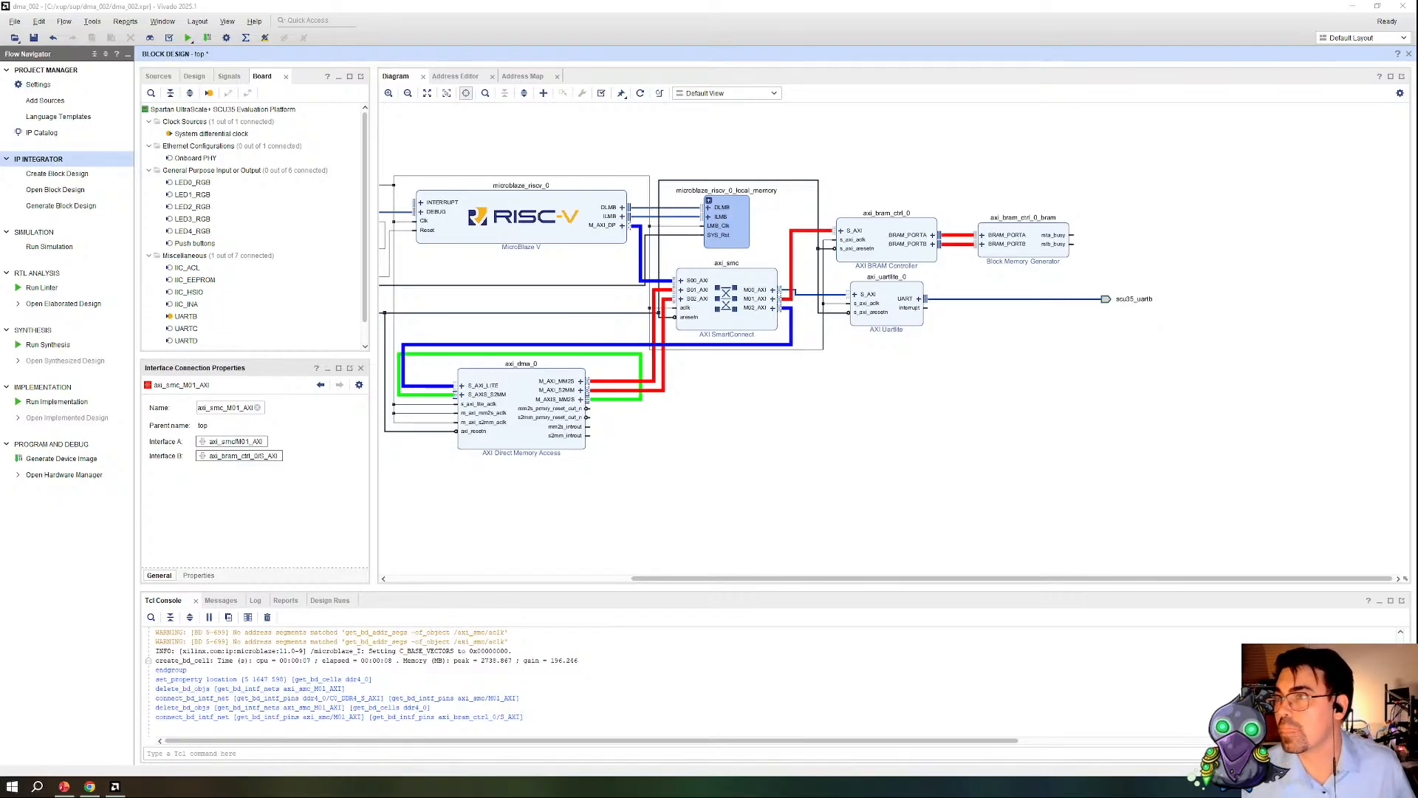
Step: Mark the AXI DMA's M_AXI_MM2S, M_AXI_S2MM and M_AXIS_MM2S connections for debug
click(1065, 425)
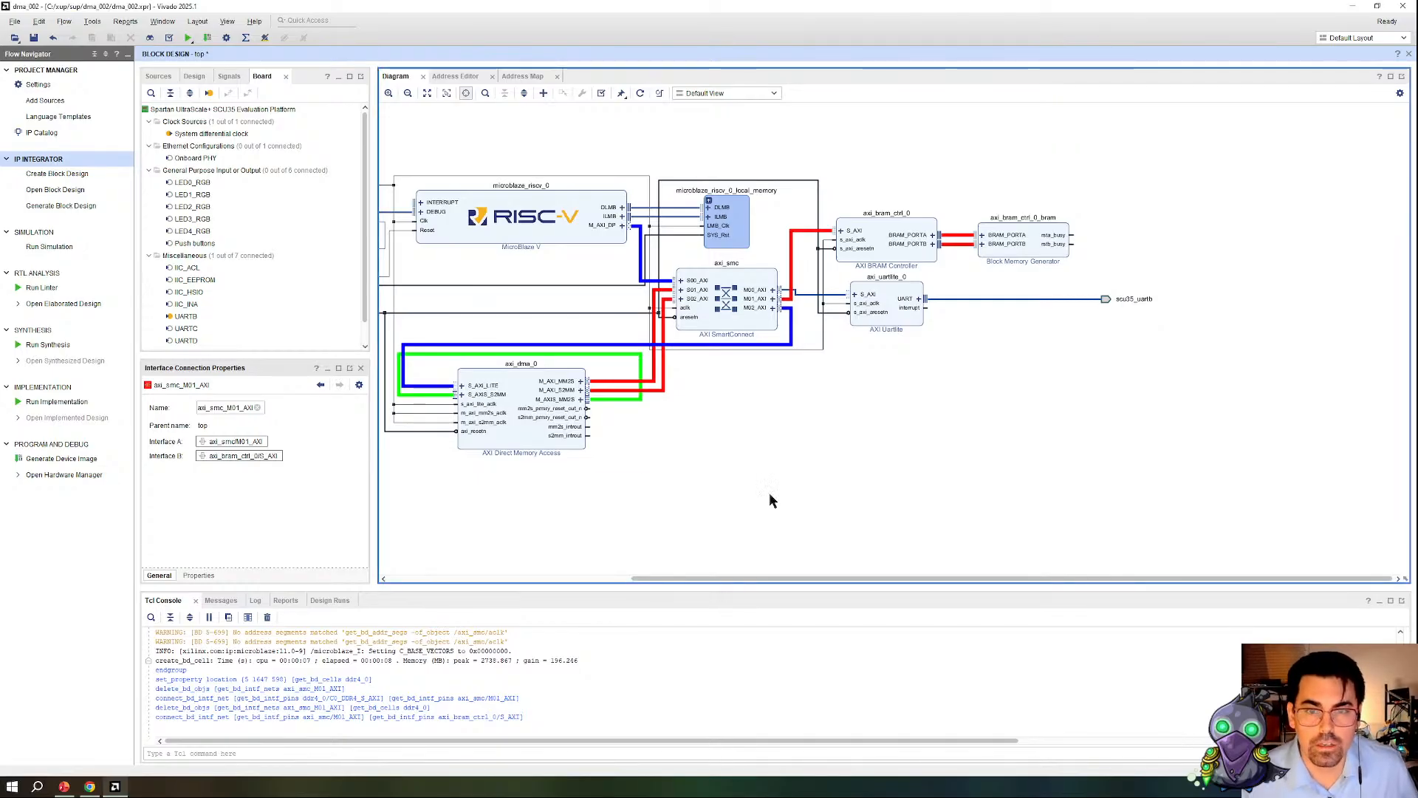
scroll(769, 494, down, 2)
drag(732, 578, 689, 578)
scroll(640, 502, up, 2)
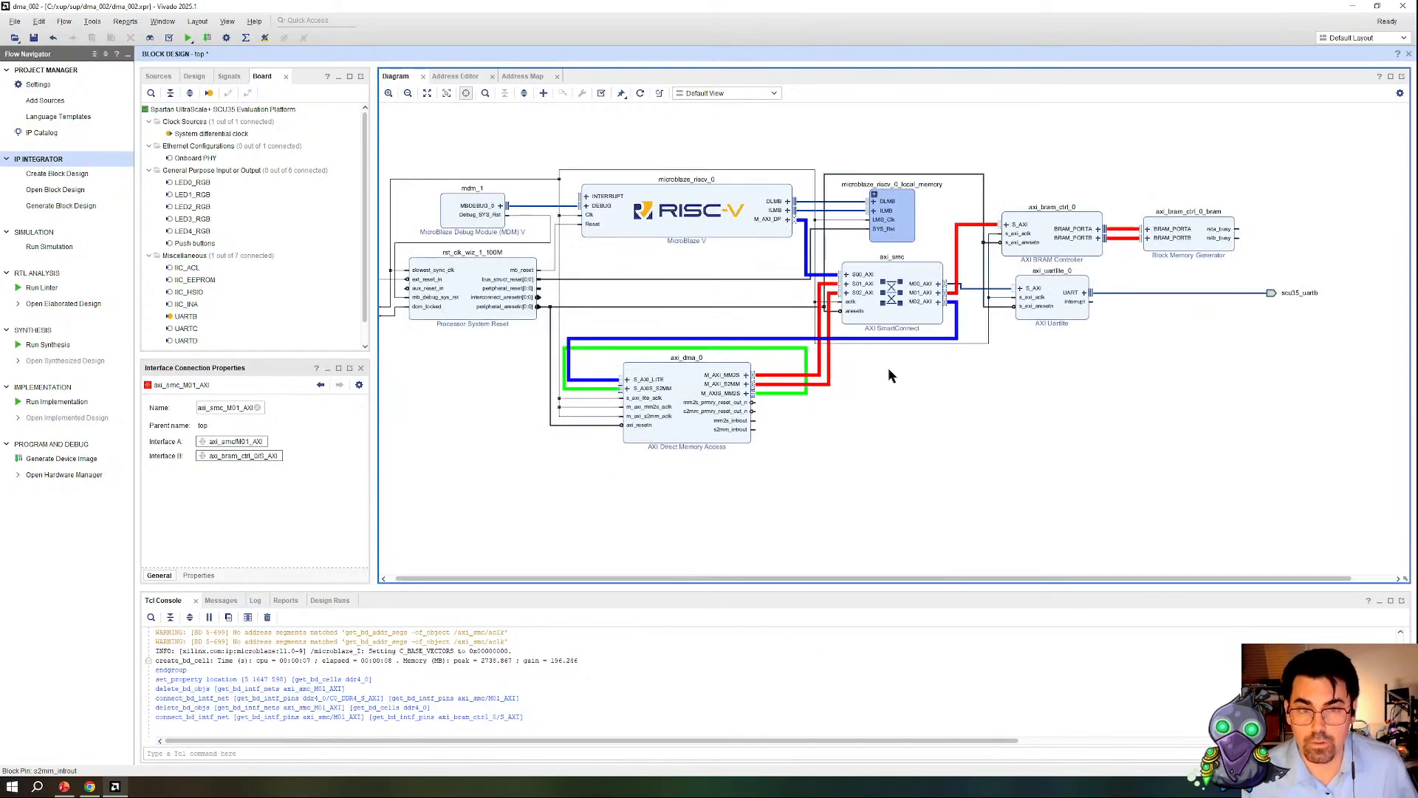
click(770, 394)
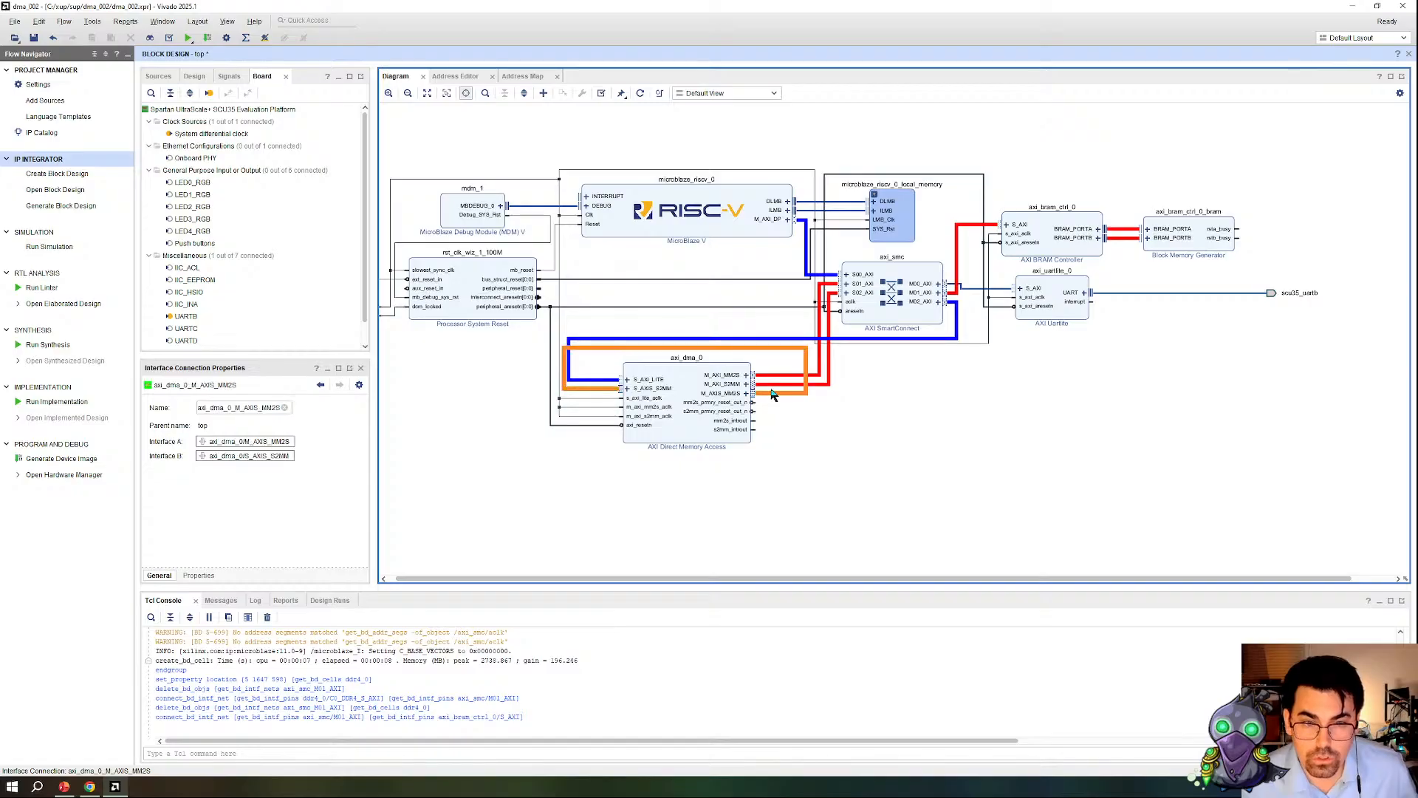
ctrl+click(779, 385)
ctrl+click(781, 375)
right_click(782, 376)
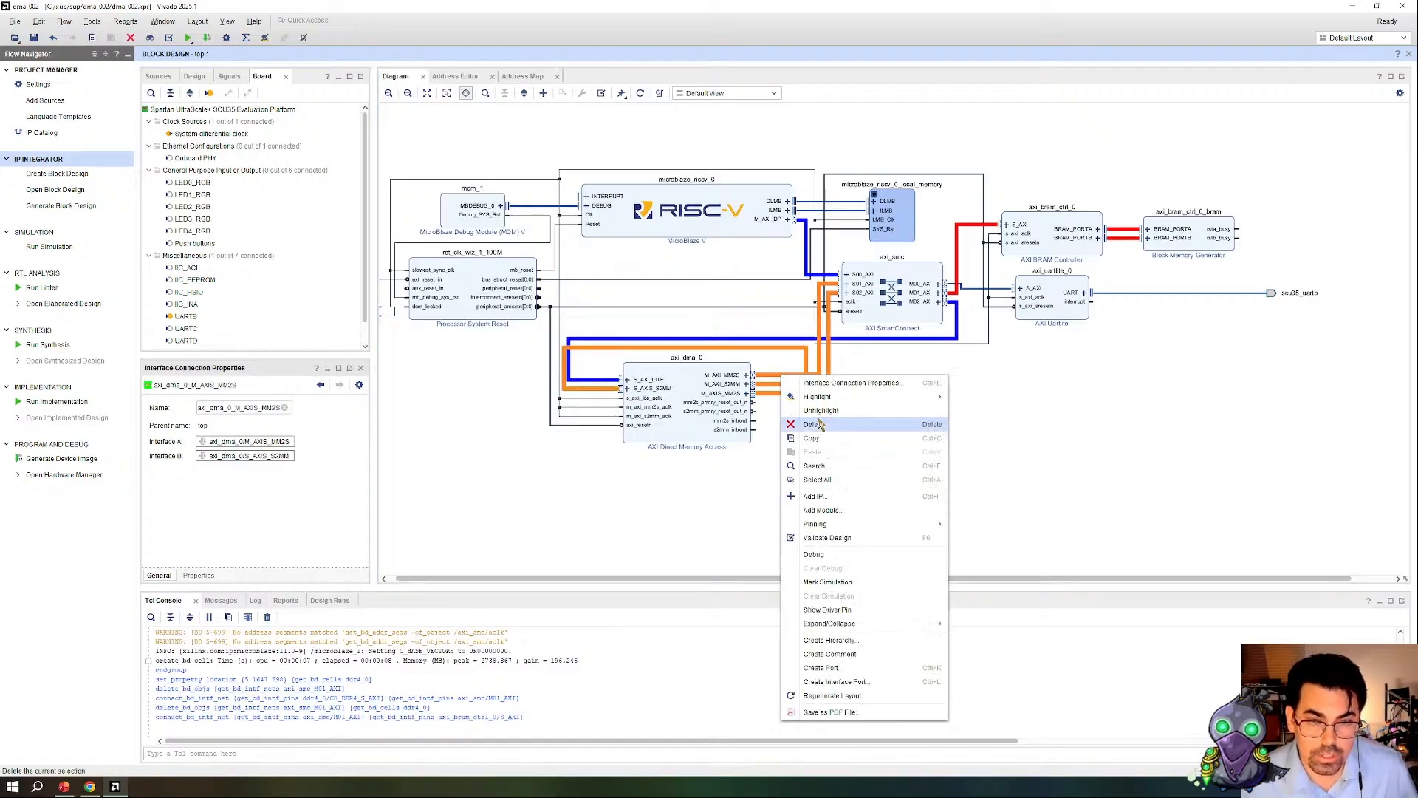
click(836, 552)
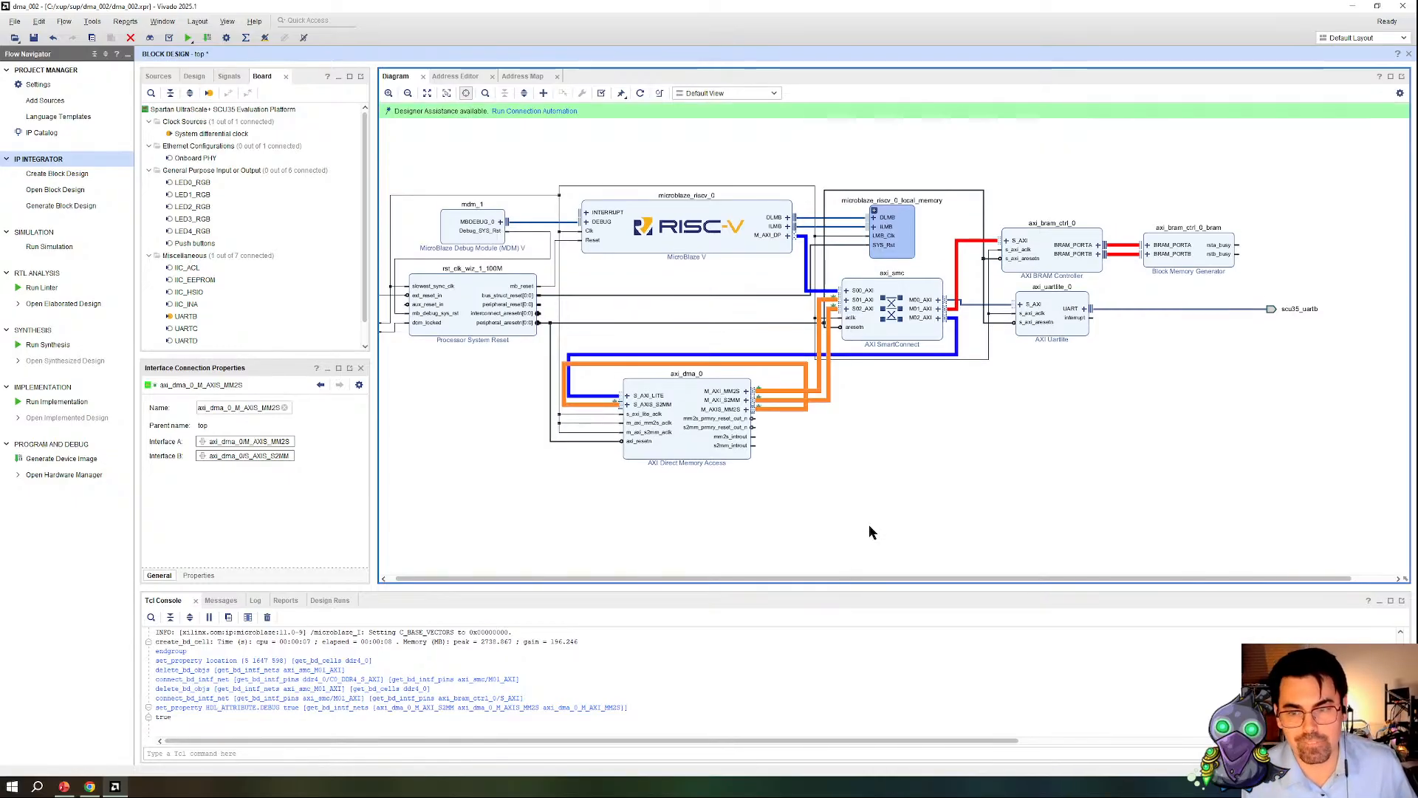
Step: Run Connection Automation to attach a System ILA to the three debug-marked DMA connections
click(521, 111)
click(919, 555)
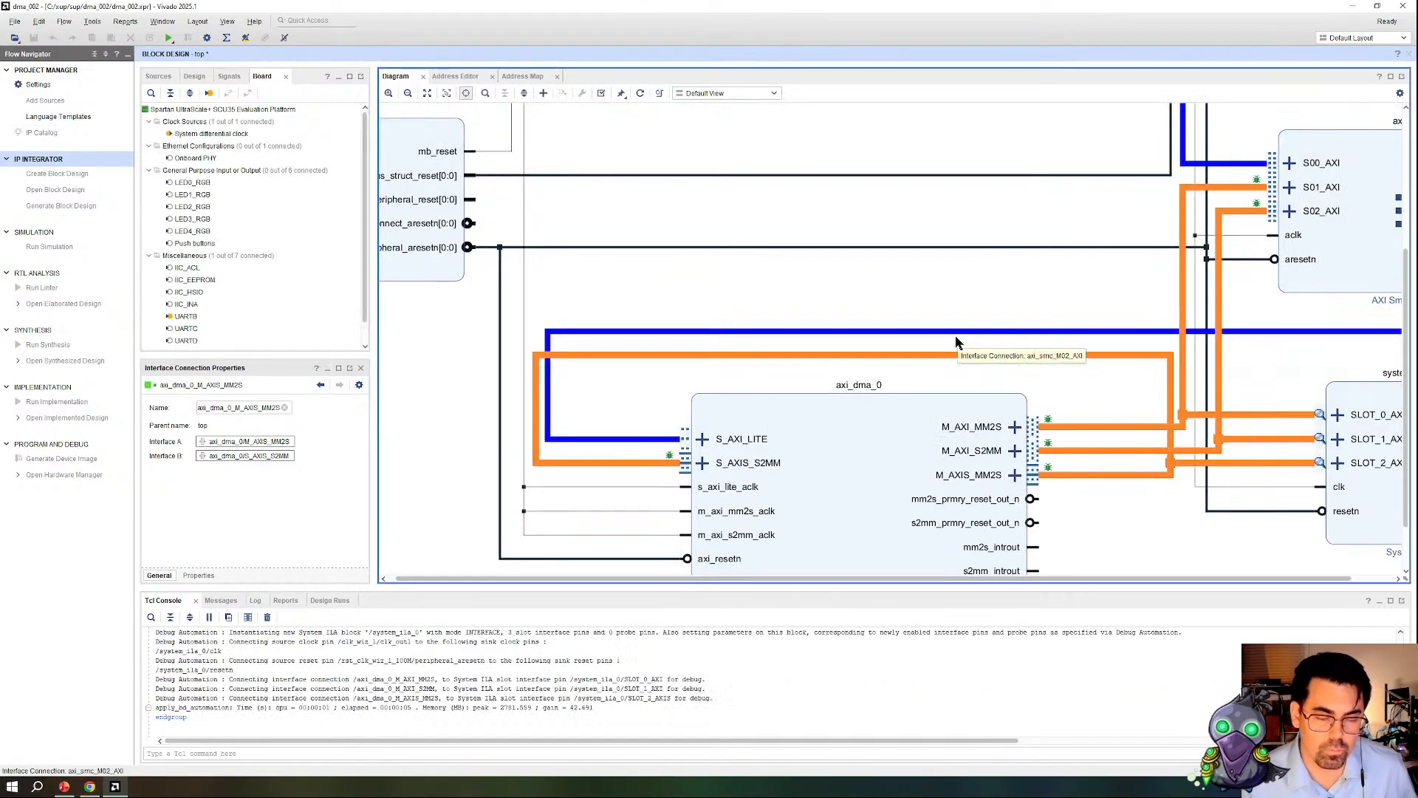
scroll(955, 338, down, 3)
click(1179, 516)
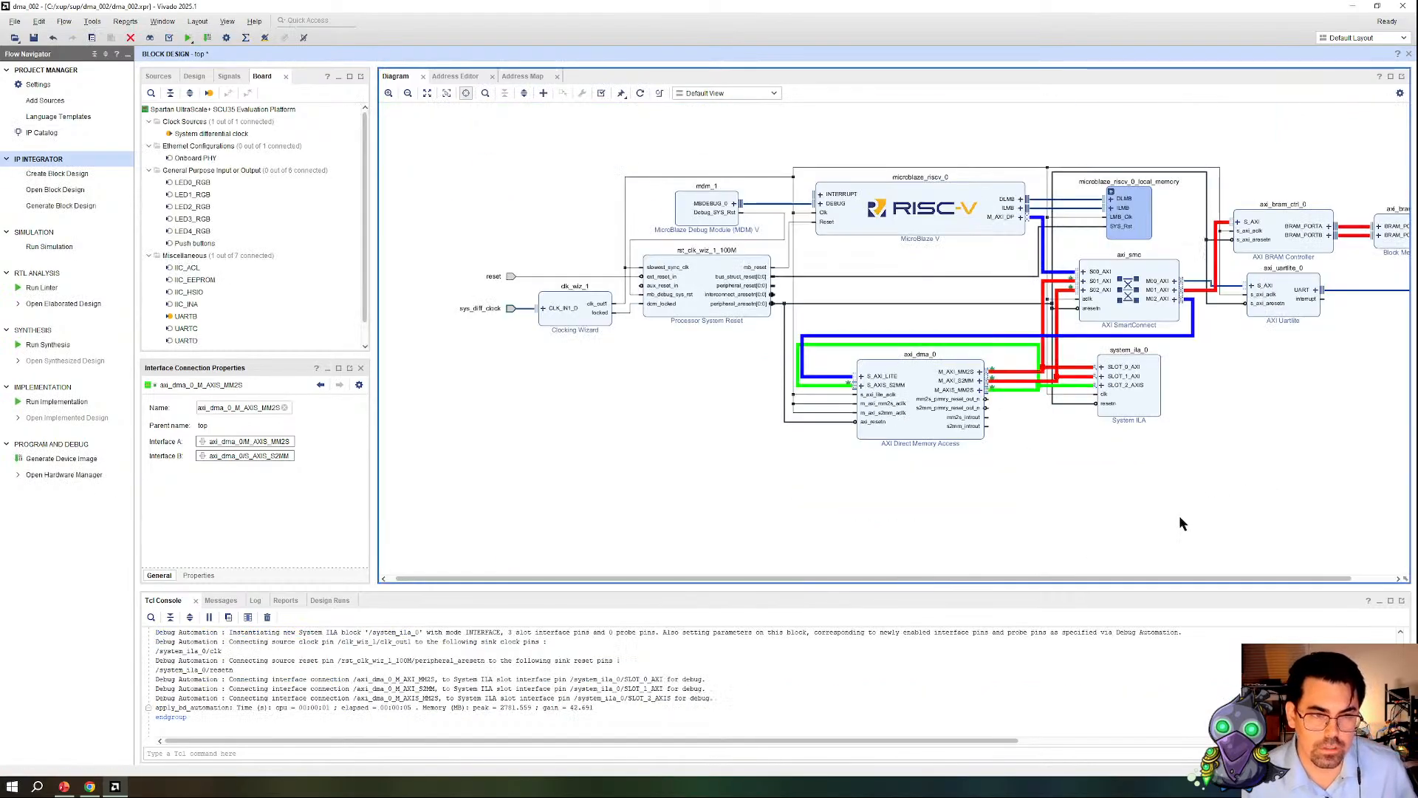
Step: Move the System ILA block lower in the diagram, clear of the DMA and SmartConnect wiring
click(1138, 396)
drag(1139, 399, 1138, 467)
click(1075, 441)
click(1077, 454)
click(1040, 243)
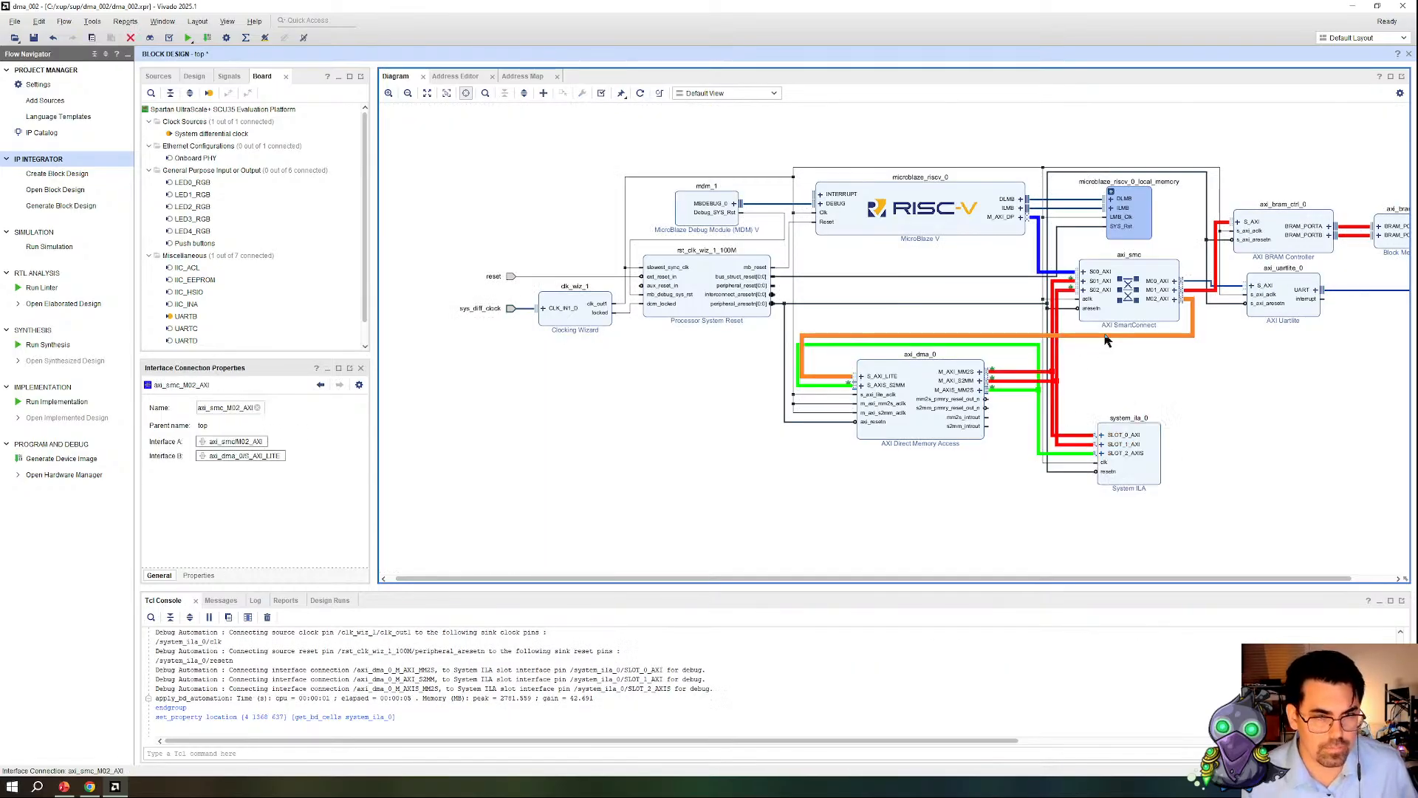
scroll(1170, 461, up, 2)
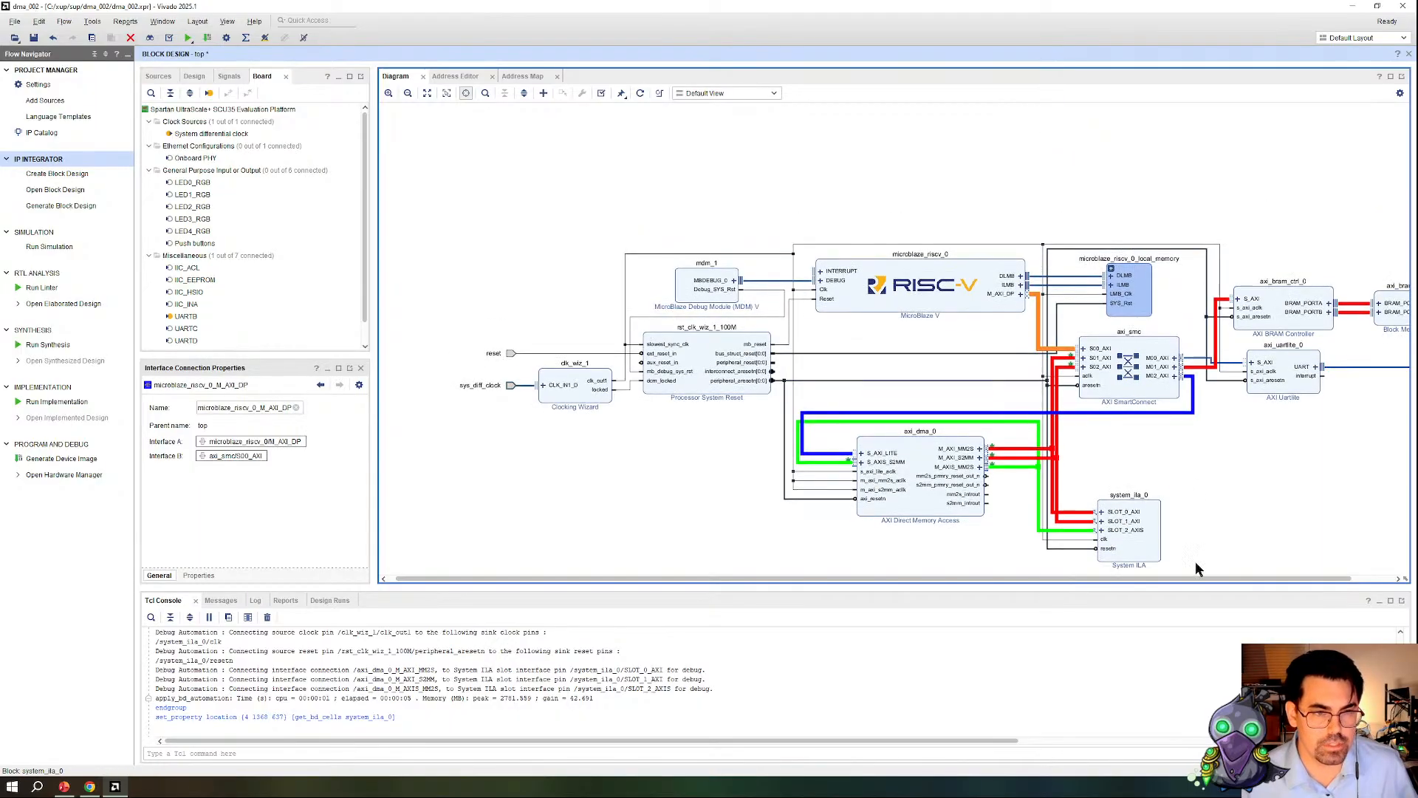
mouse_move(725, 581)
mouse_down()
mouse_move(751, 564)
mouse_move(730, 575)
mouse_up()
scroll(715, 334, down, 2)
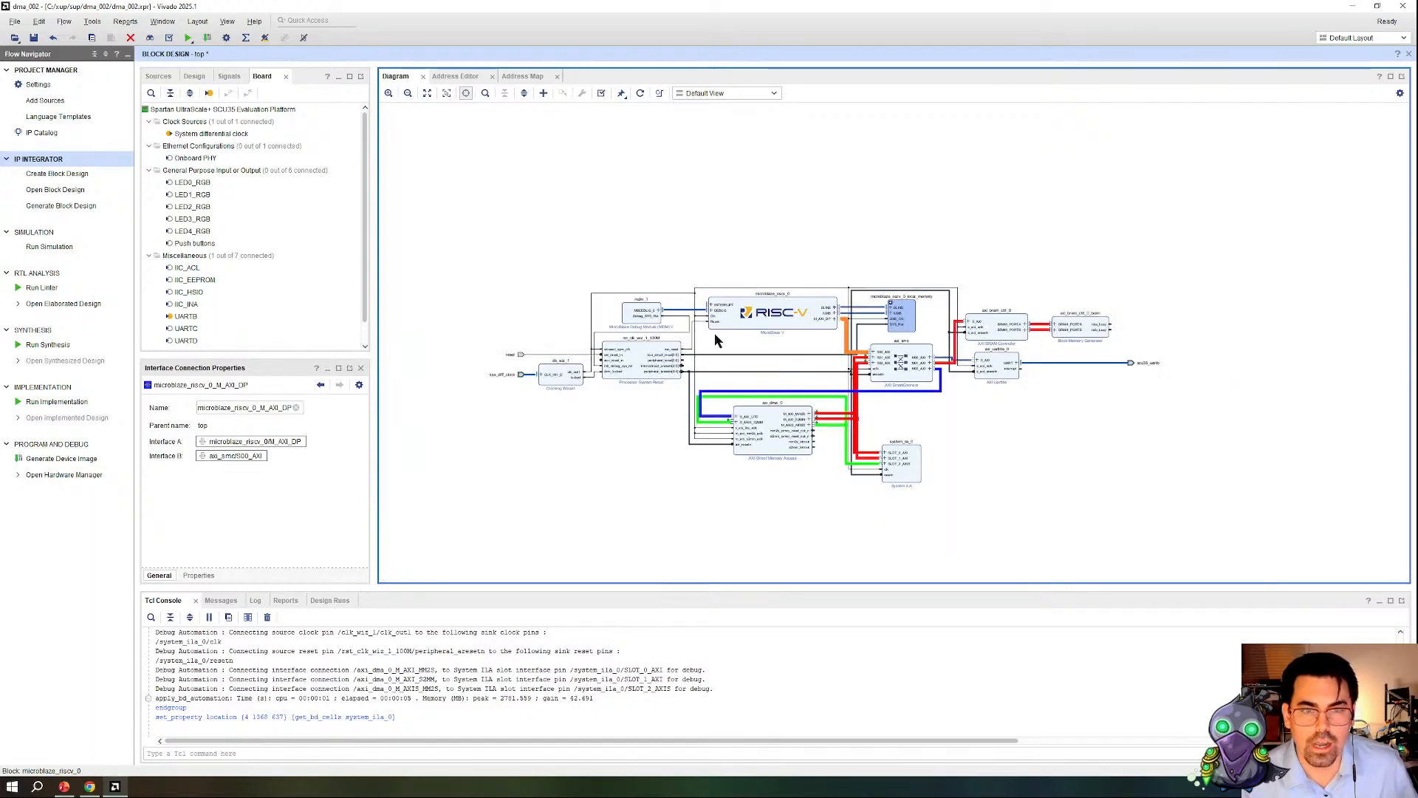
Step: Validate the block design and save it
click(602, 94)
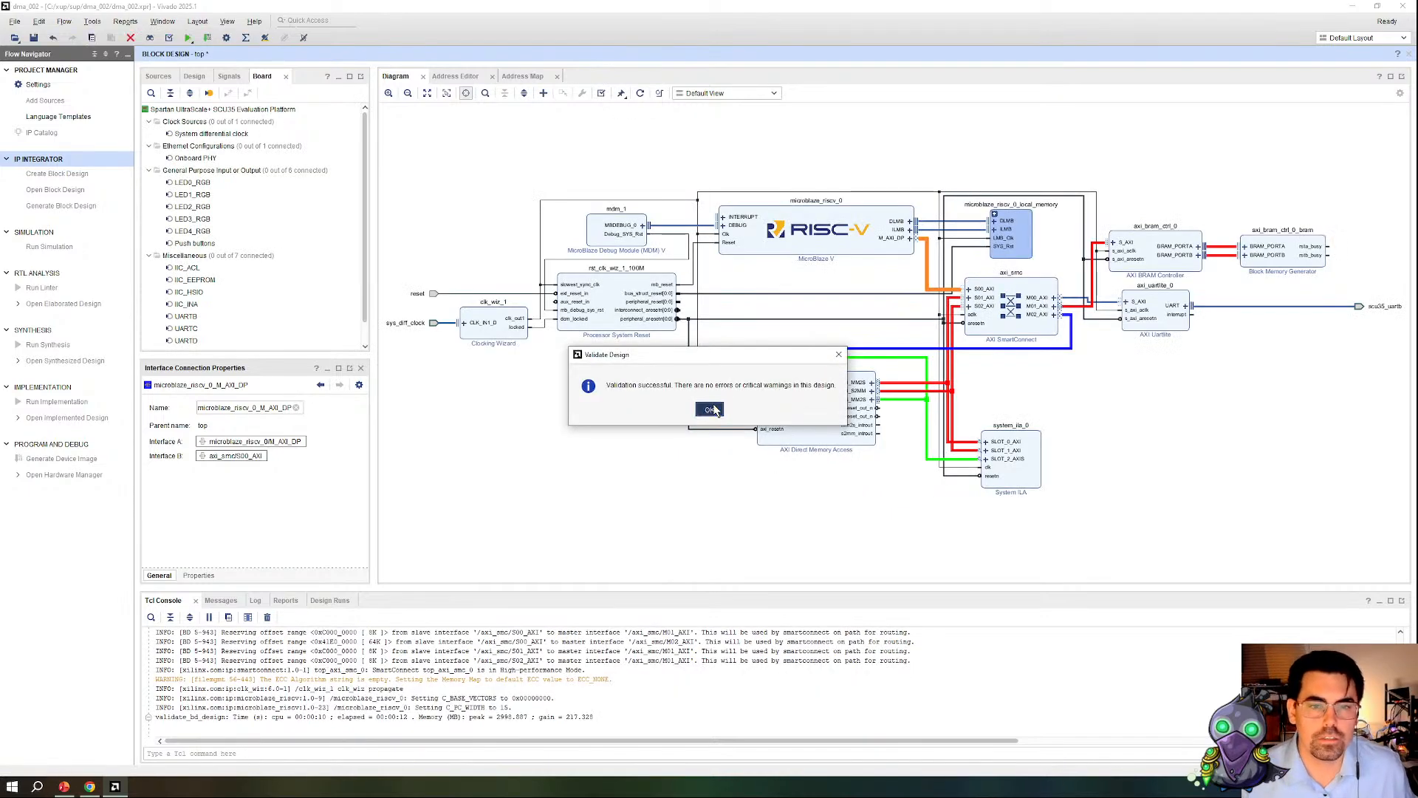
click(710, 410)
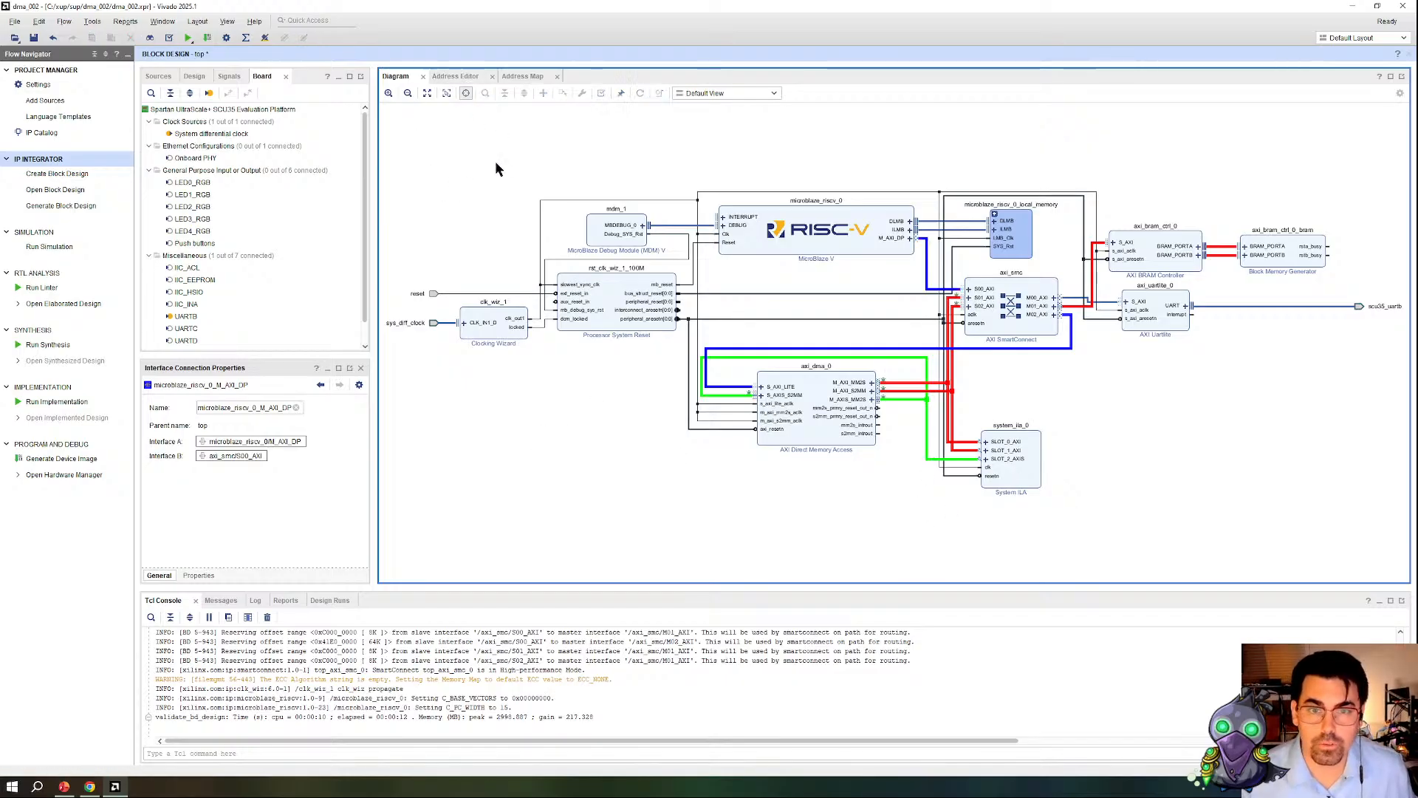
key(ctrl+s)
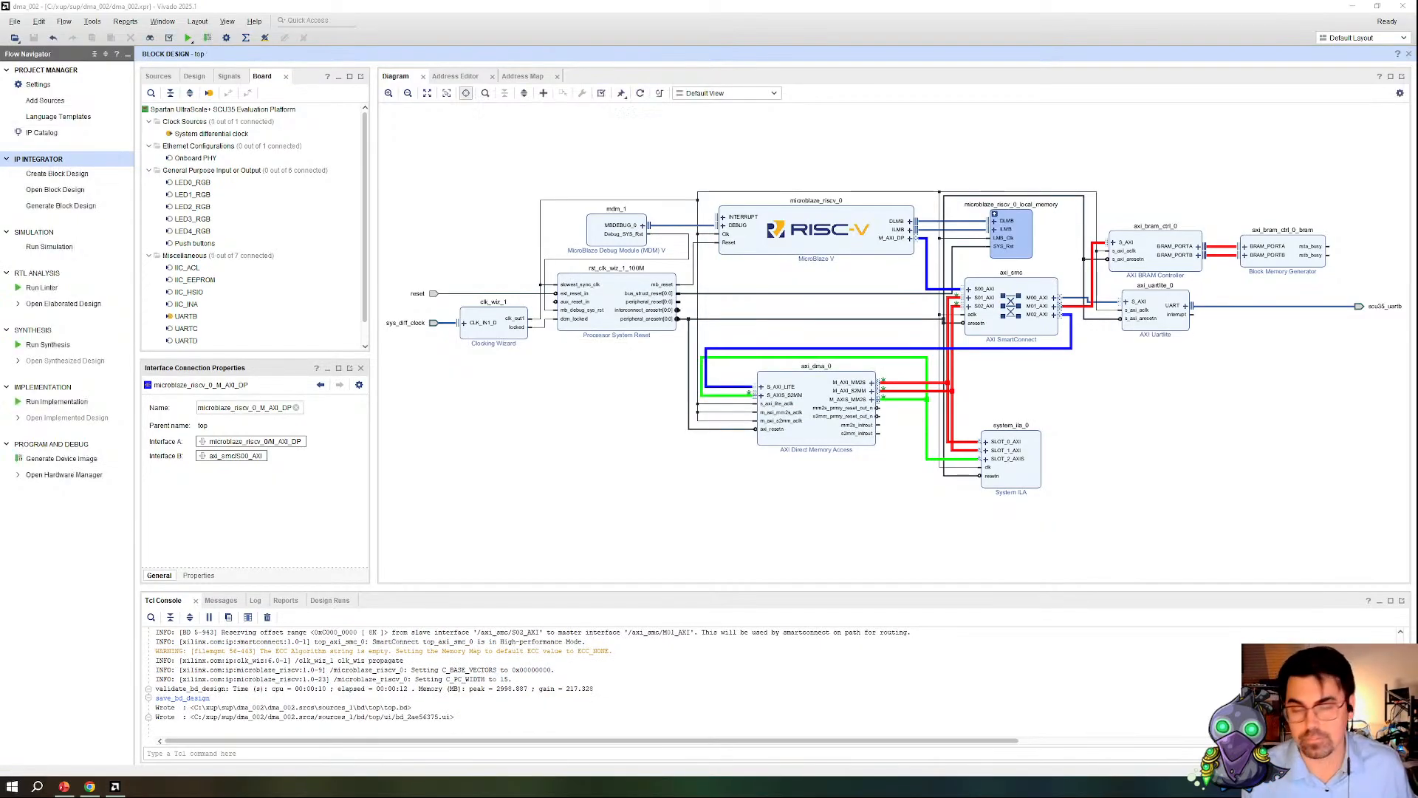
click(804, 547)
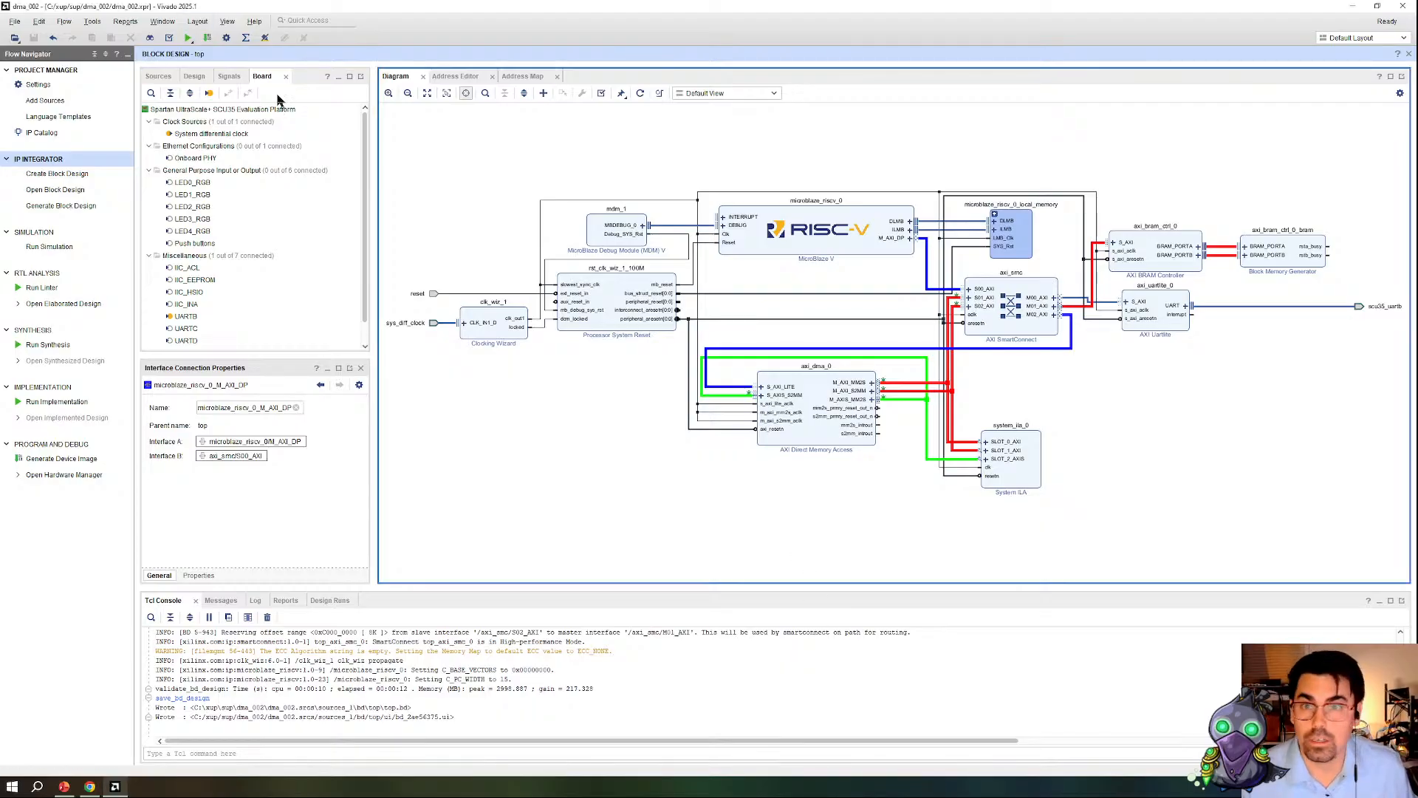
Step: Create an HDL wrapper for the top block design, letting Vivado manage the wrapper and auto-update
click(158, 76)
click(177, 122)
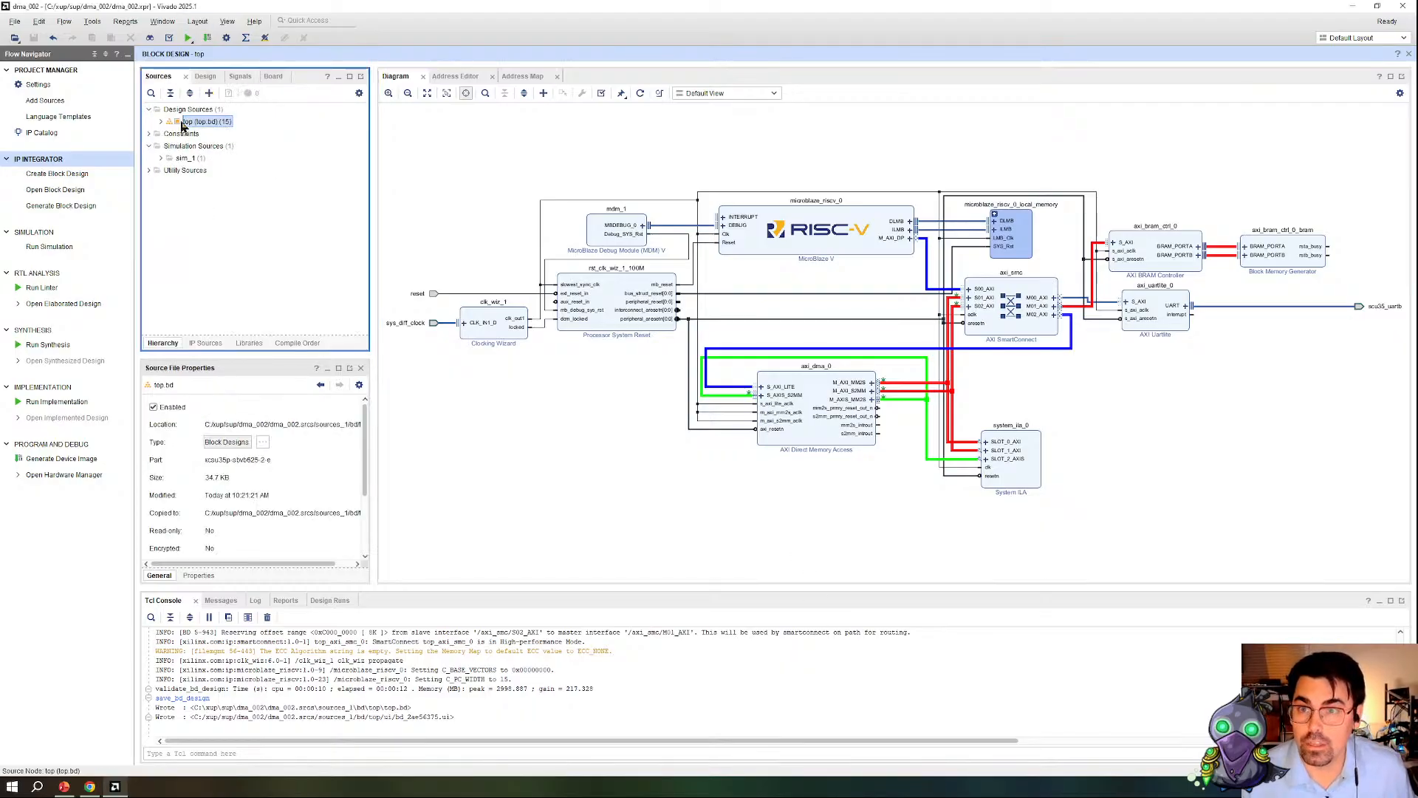
right_click(186, 123)
click(245, 177)
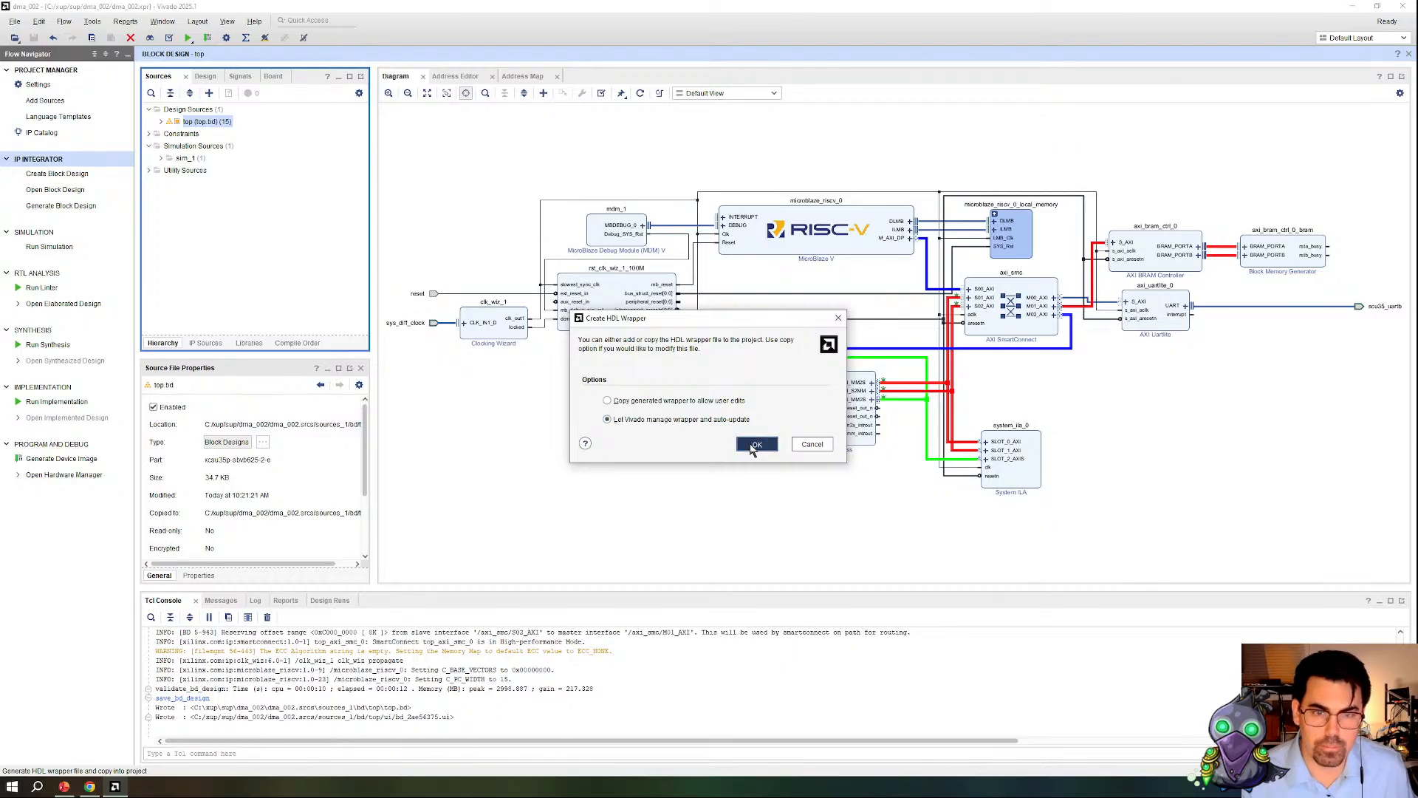
click(750, 444)
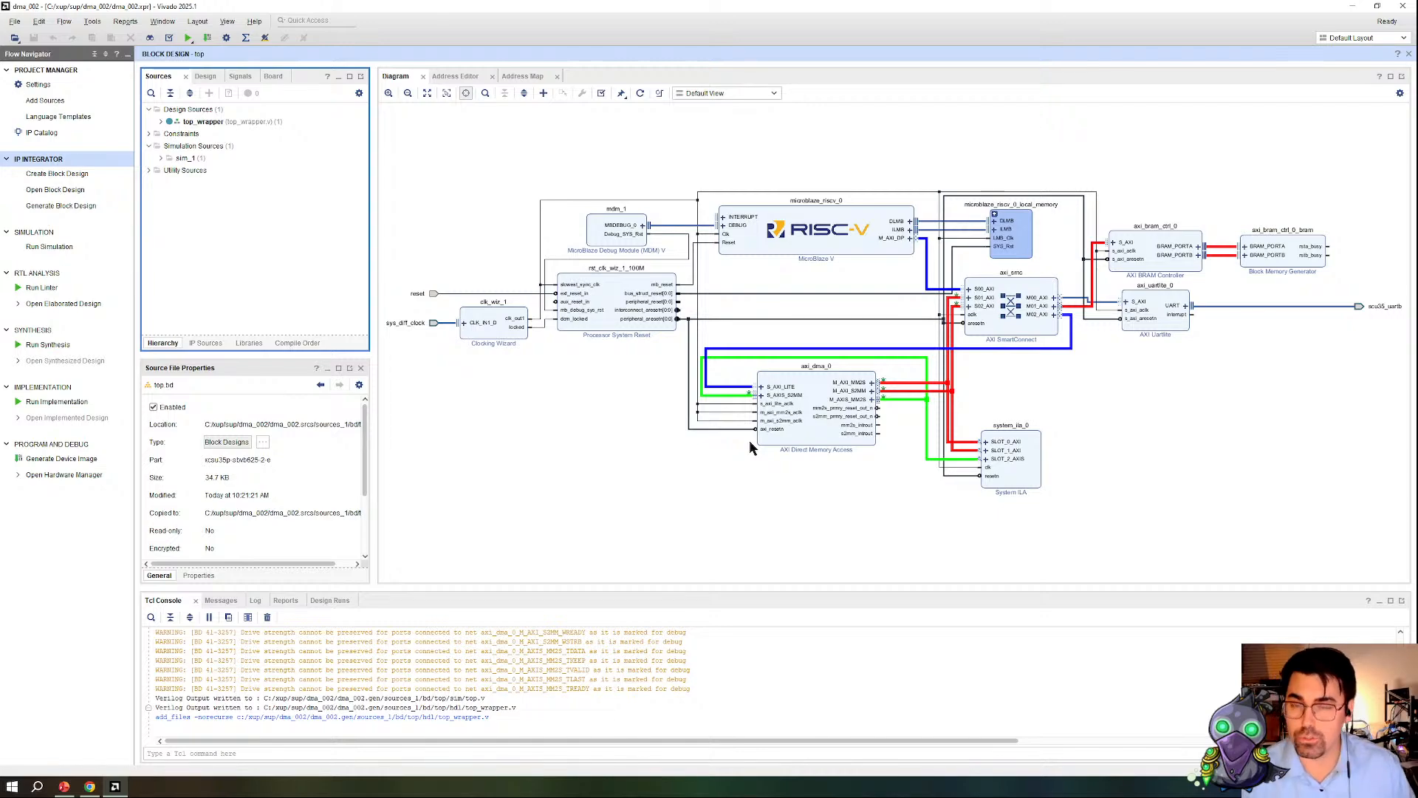
Step: Expand top_wrapper in the design sources and generate the device image, launching the synthesis and implementation runs
click(161, 121)
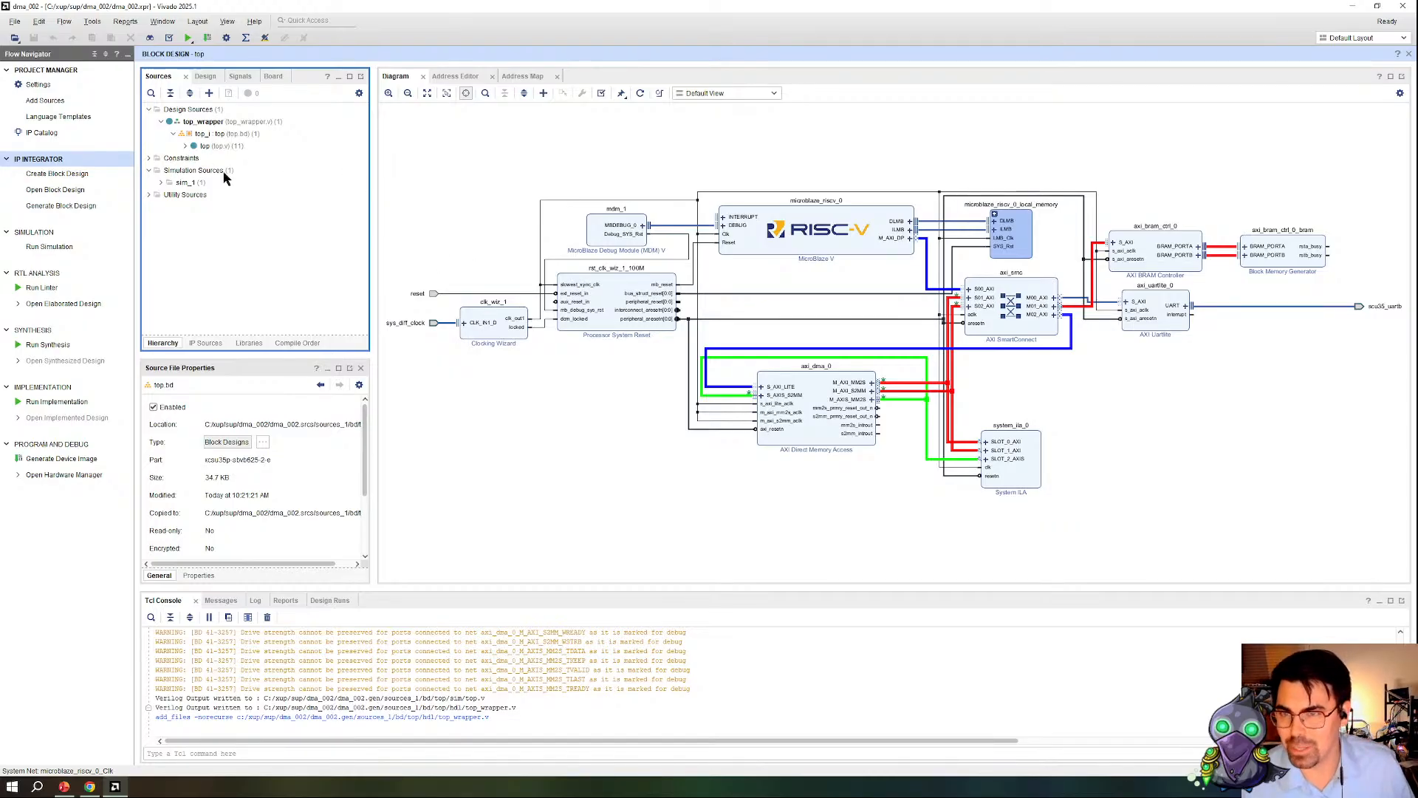
click(208, 126)
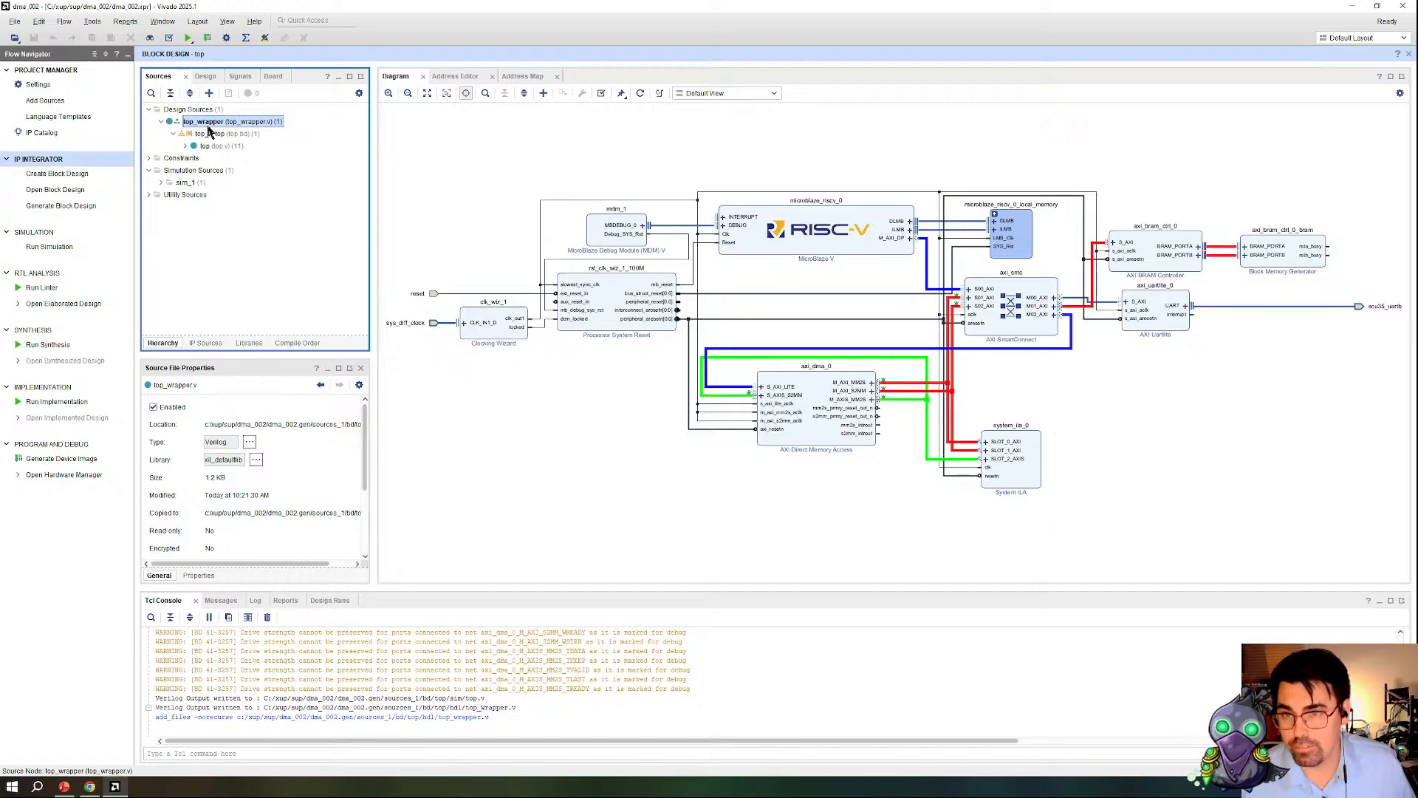
click(62, 460)
click(791, 427)
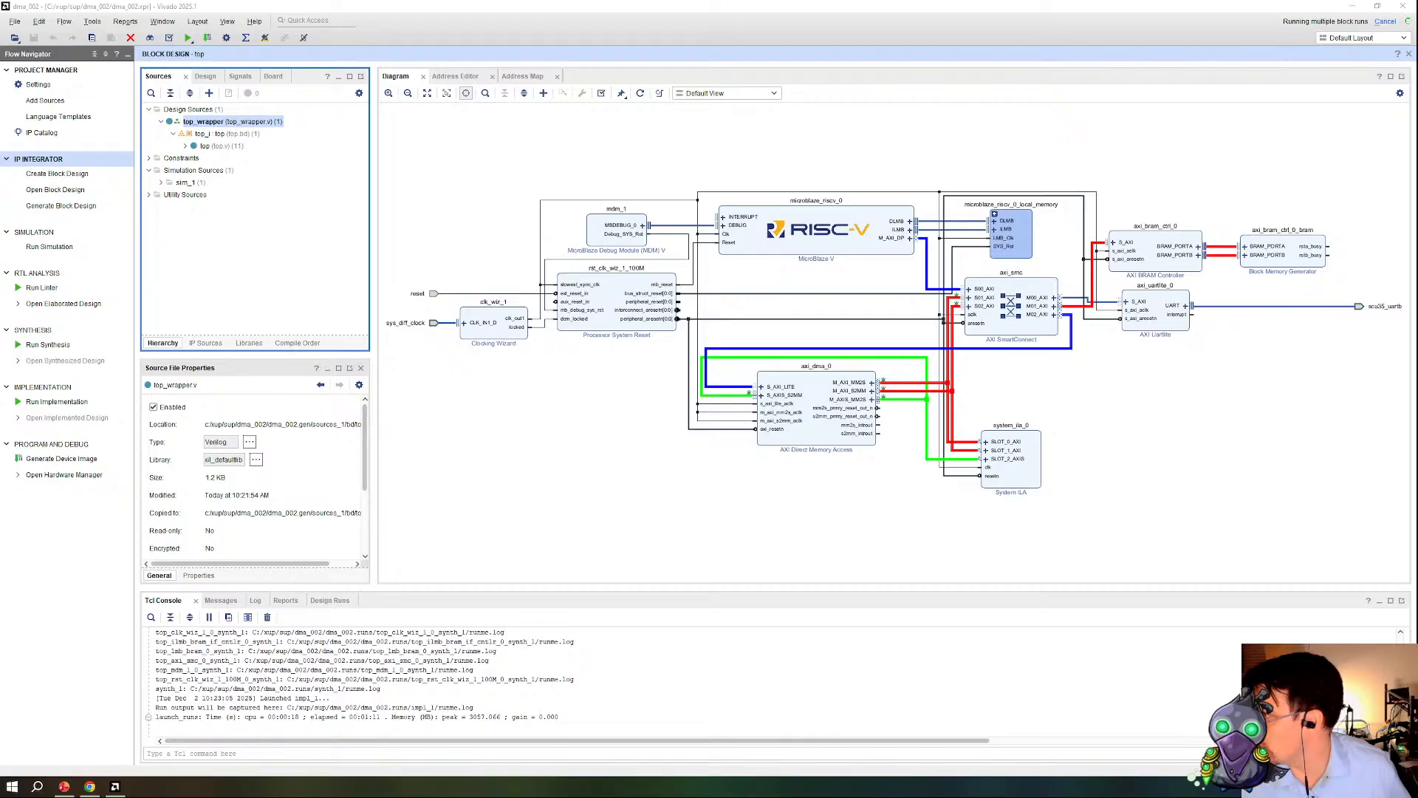
Step: Enlarge the log view and examine the out-of-context synthesis logs of the MicroBlaze V, UART Lite, clocking and reset modules
click(459, 485)
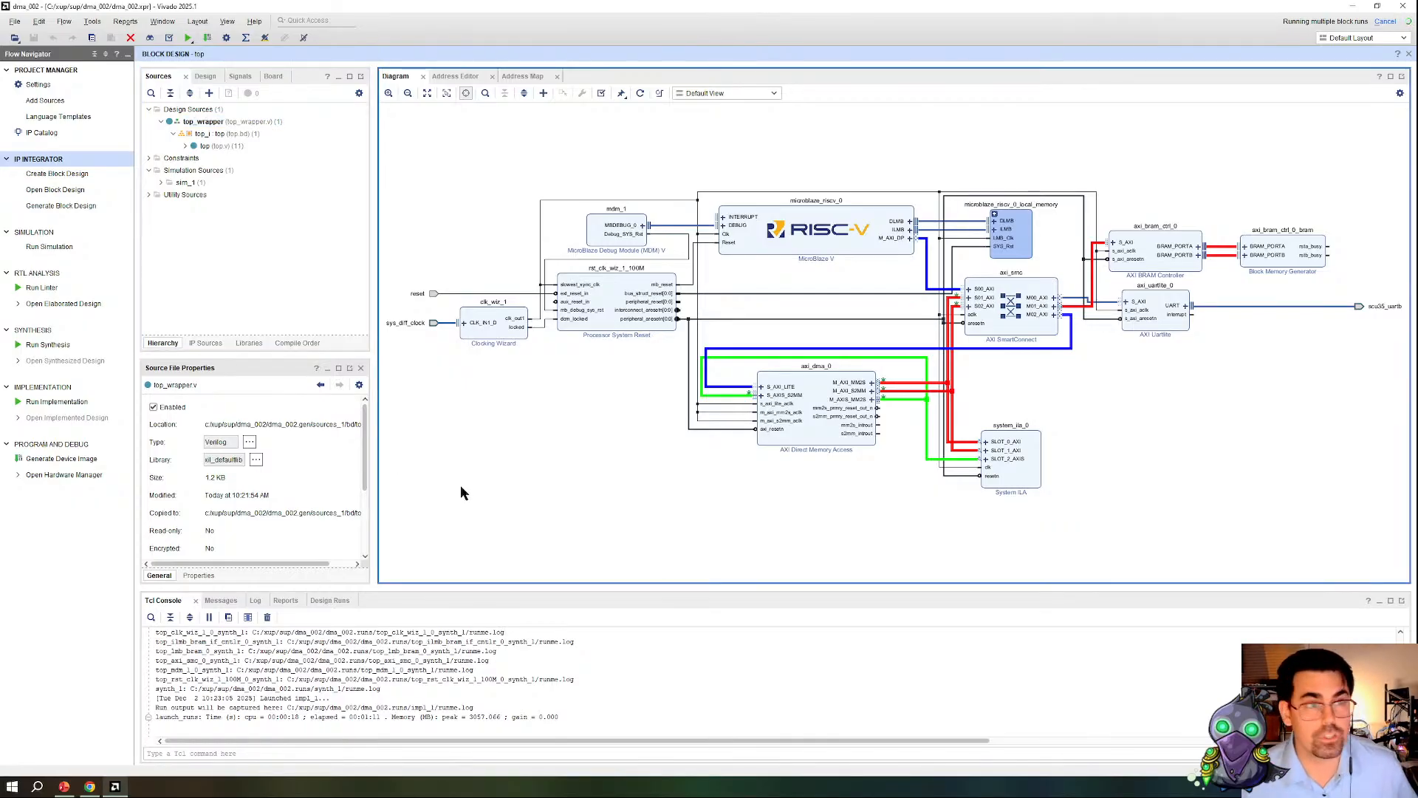
click(254, 600)
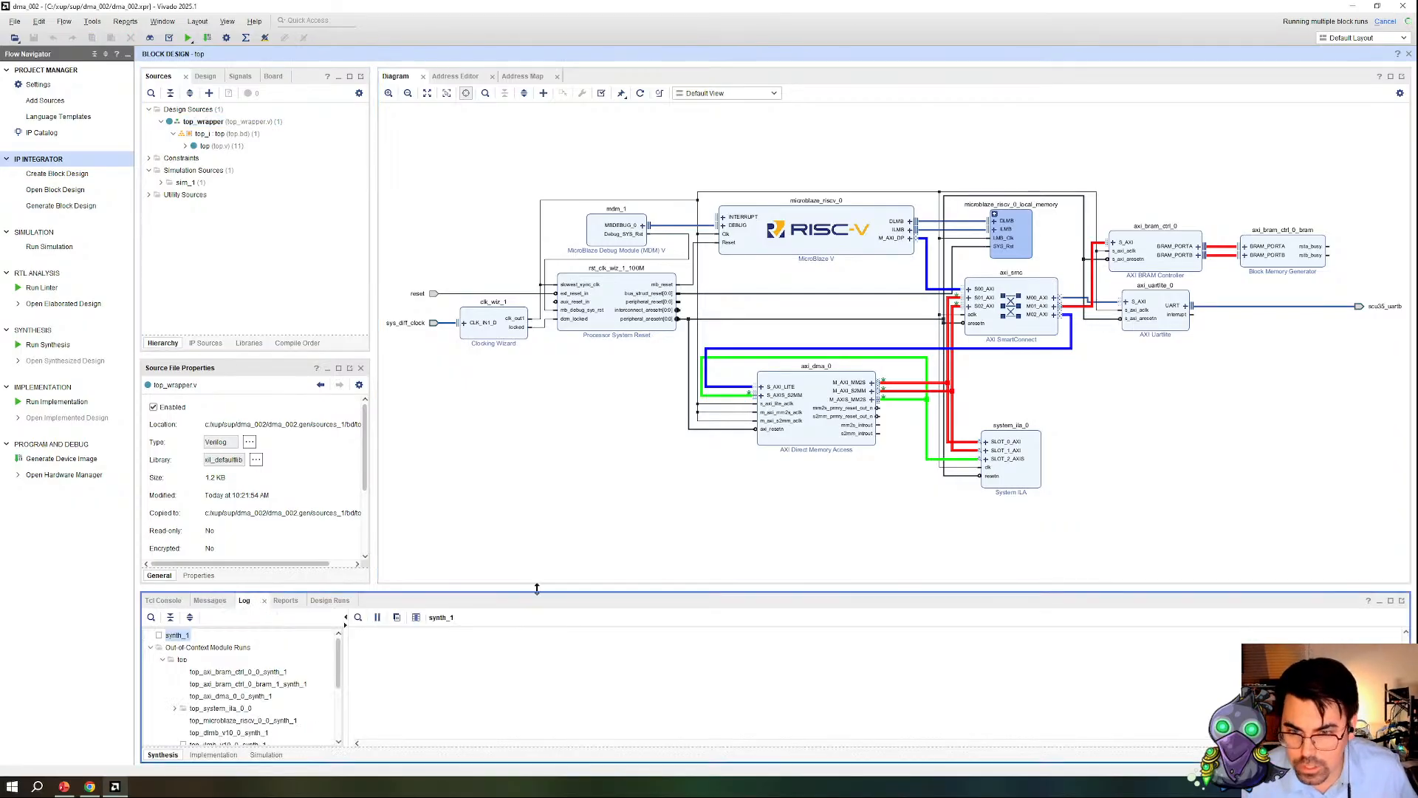
drag(538, 586, 554, 281)
click(194, 415)
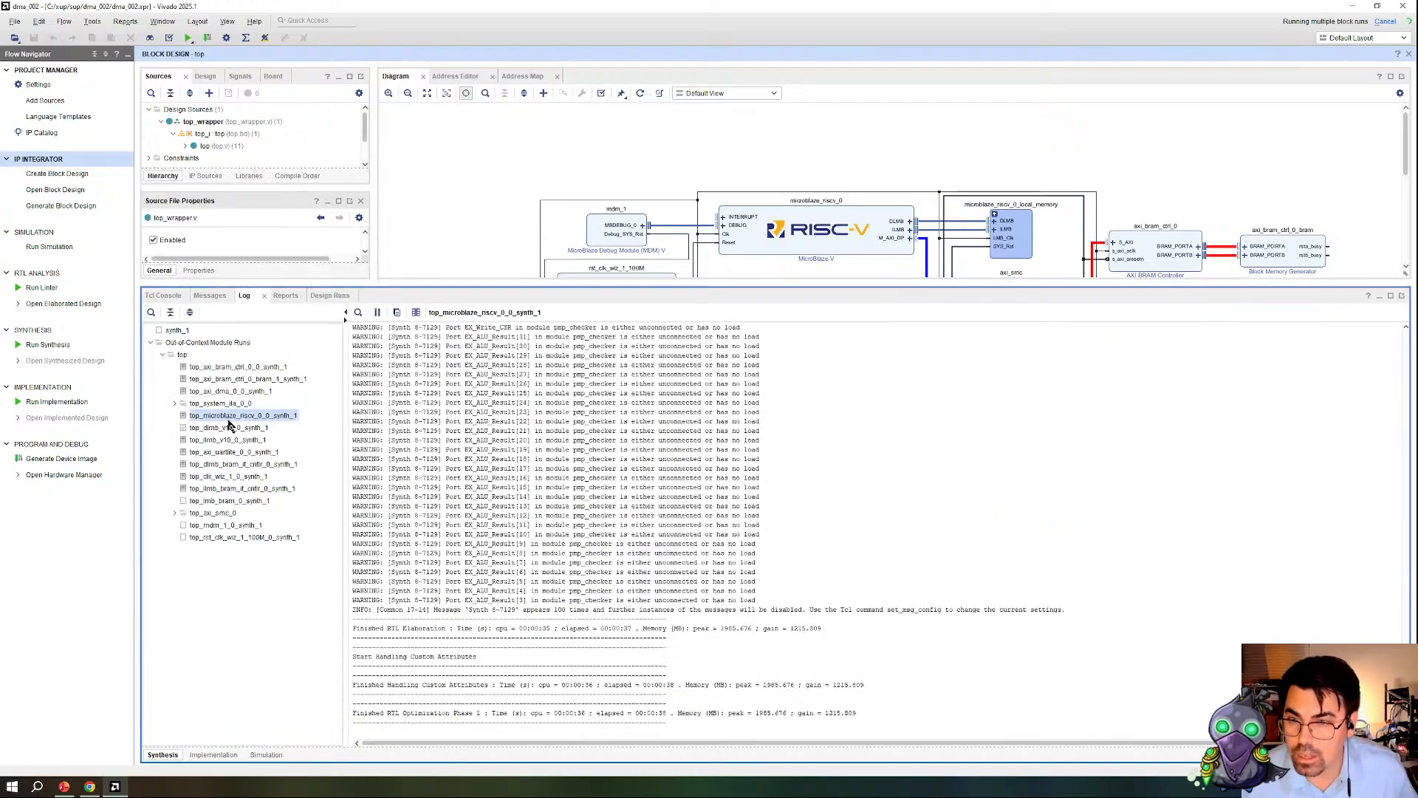
click(227, 428)
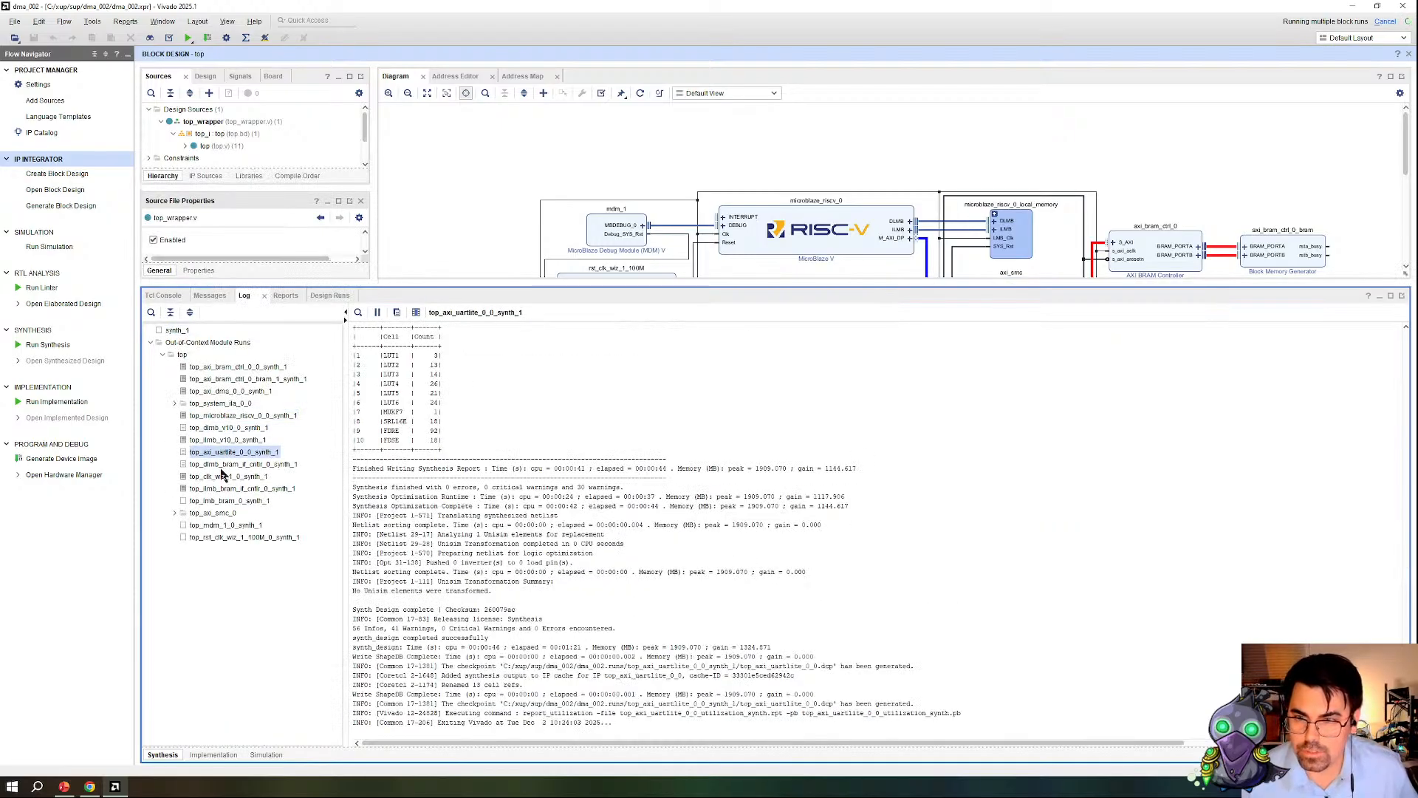
click(226, 465)
click(220, 477)
click(222, 488)
click(224, 513)
click(225, 539)
Step: Export the hardware platform as a pre-synthesis XSA named top_wrapper into the dma_002 project folder
click(15, 21)
mouse_move(85, 216)
click(186, 216)
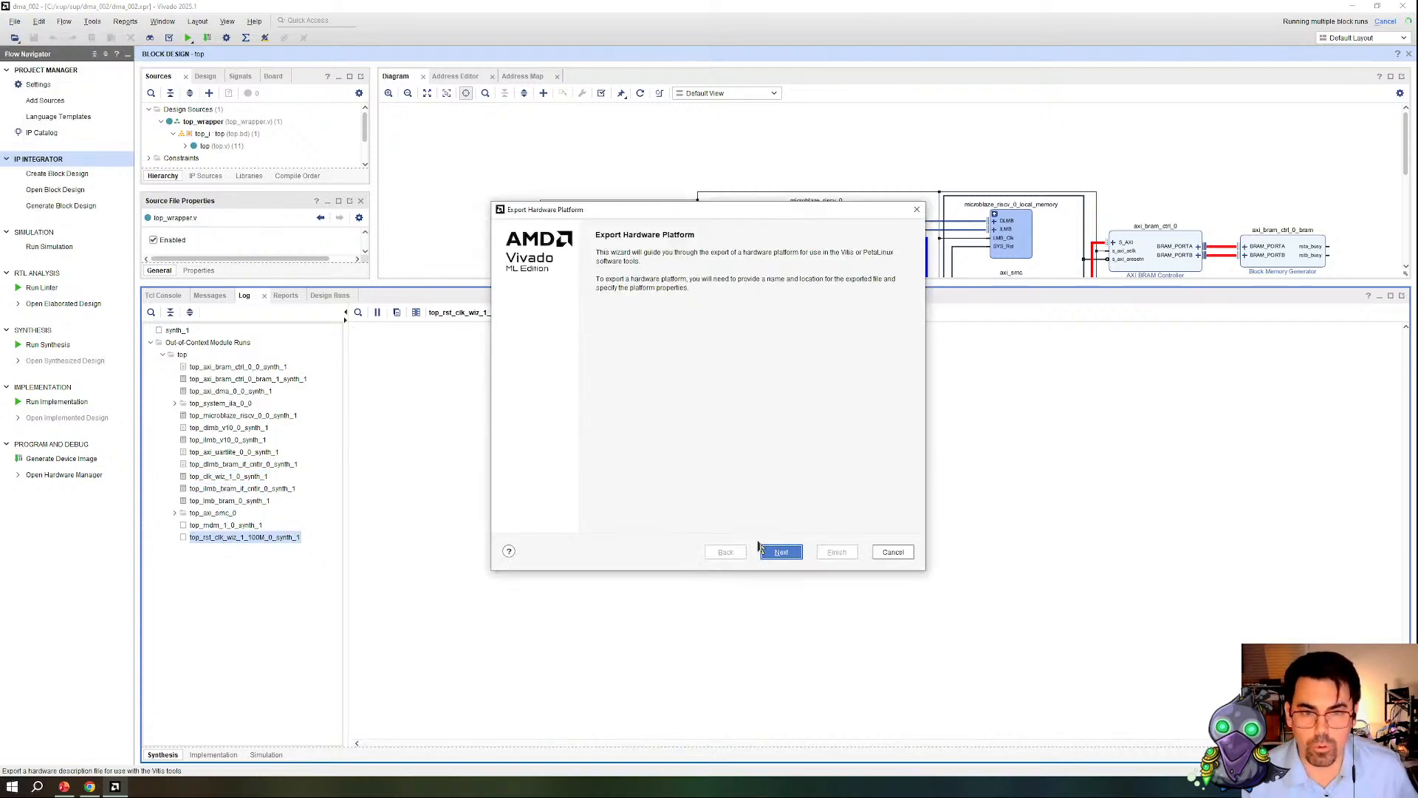
click(794, 563)
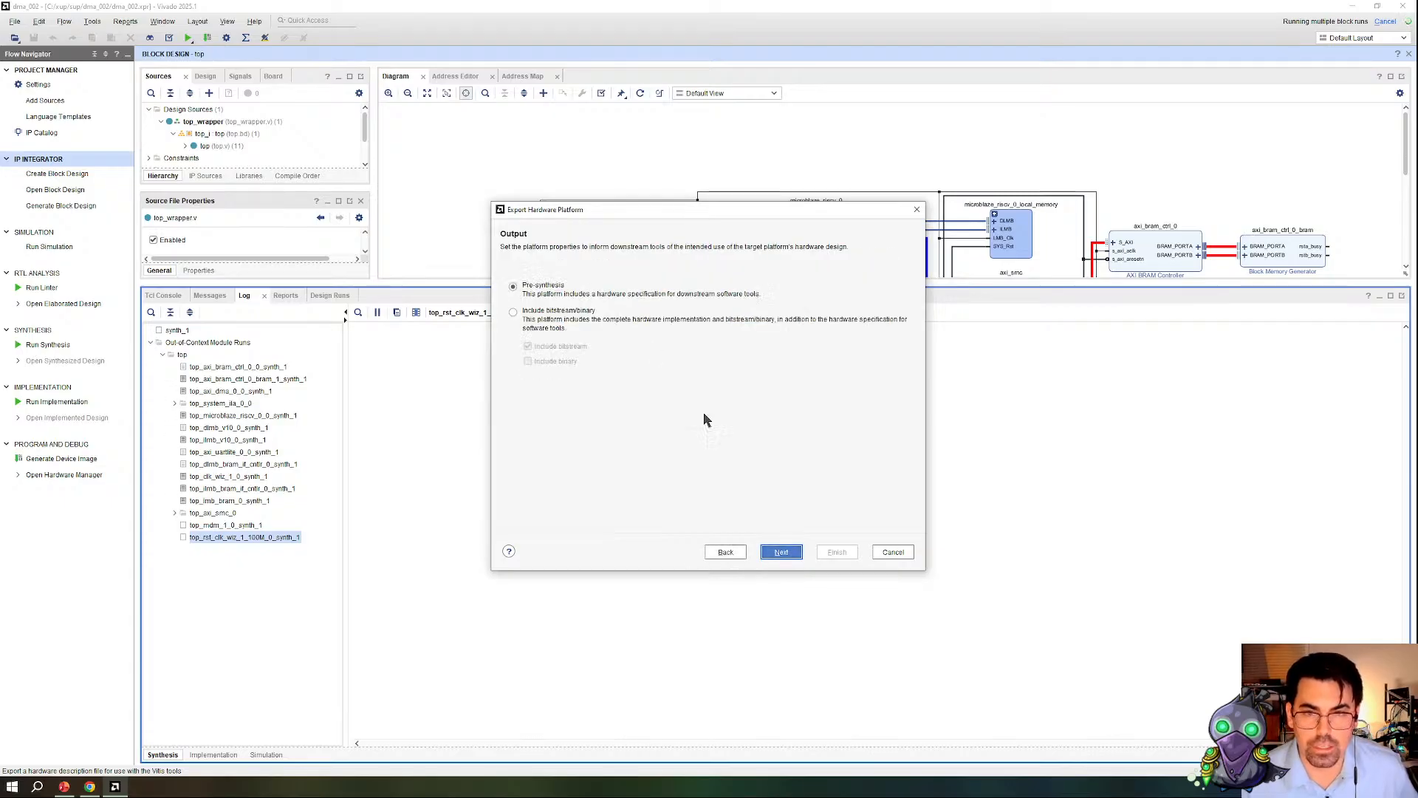
click(775, 559)
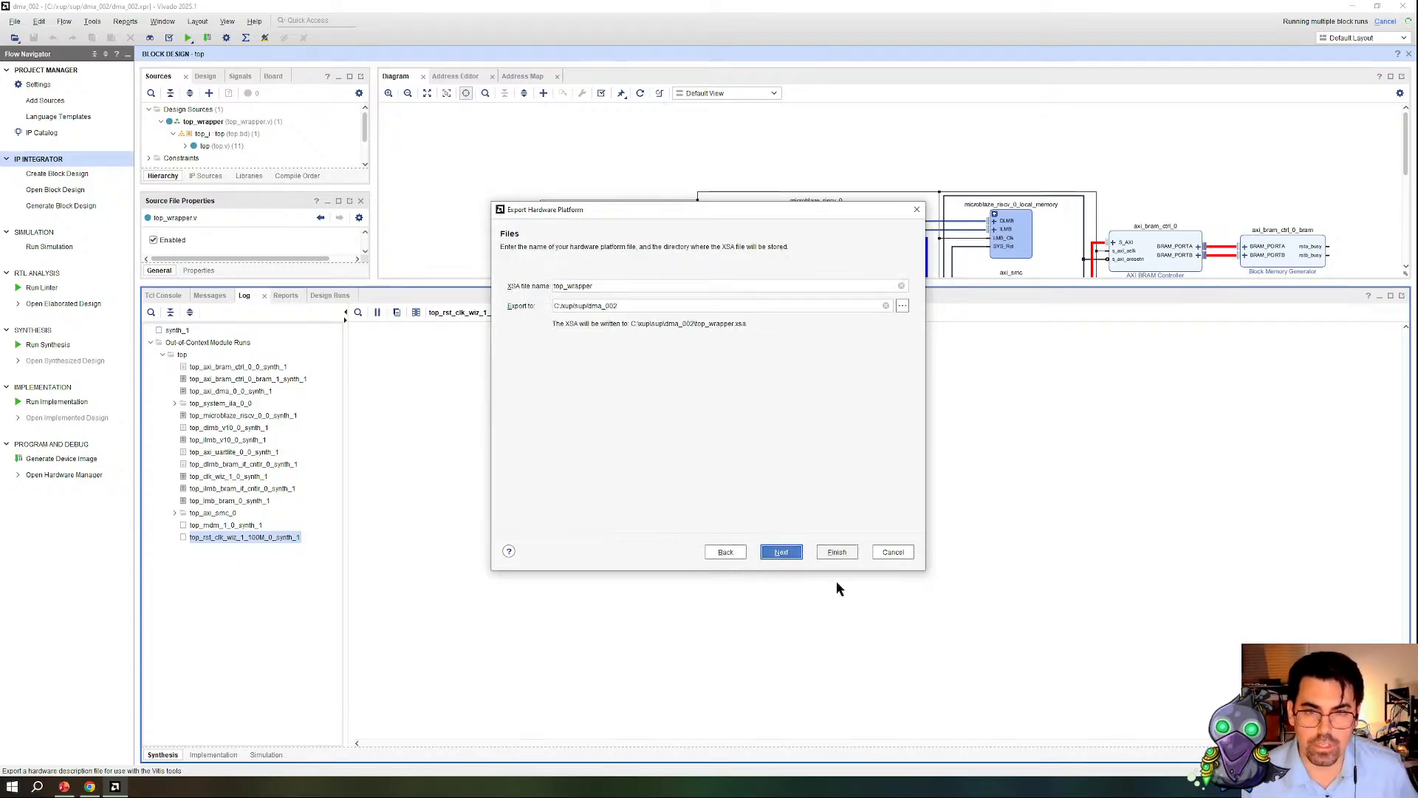
click(778, 559)
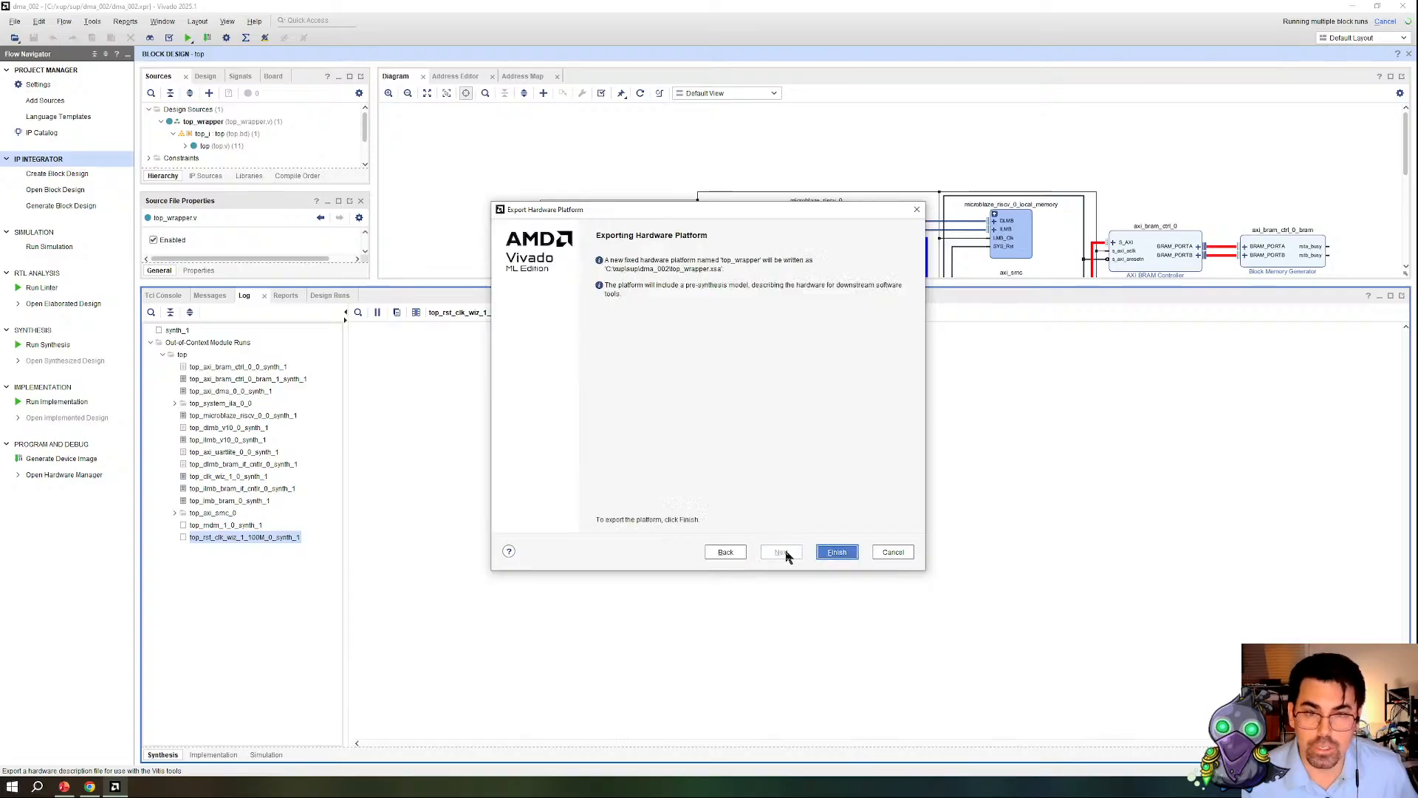
click(837, 553)
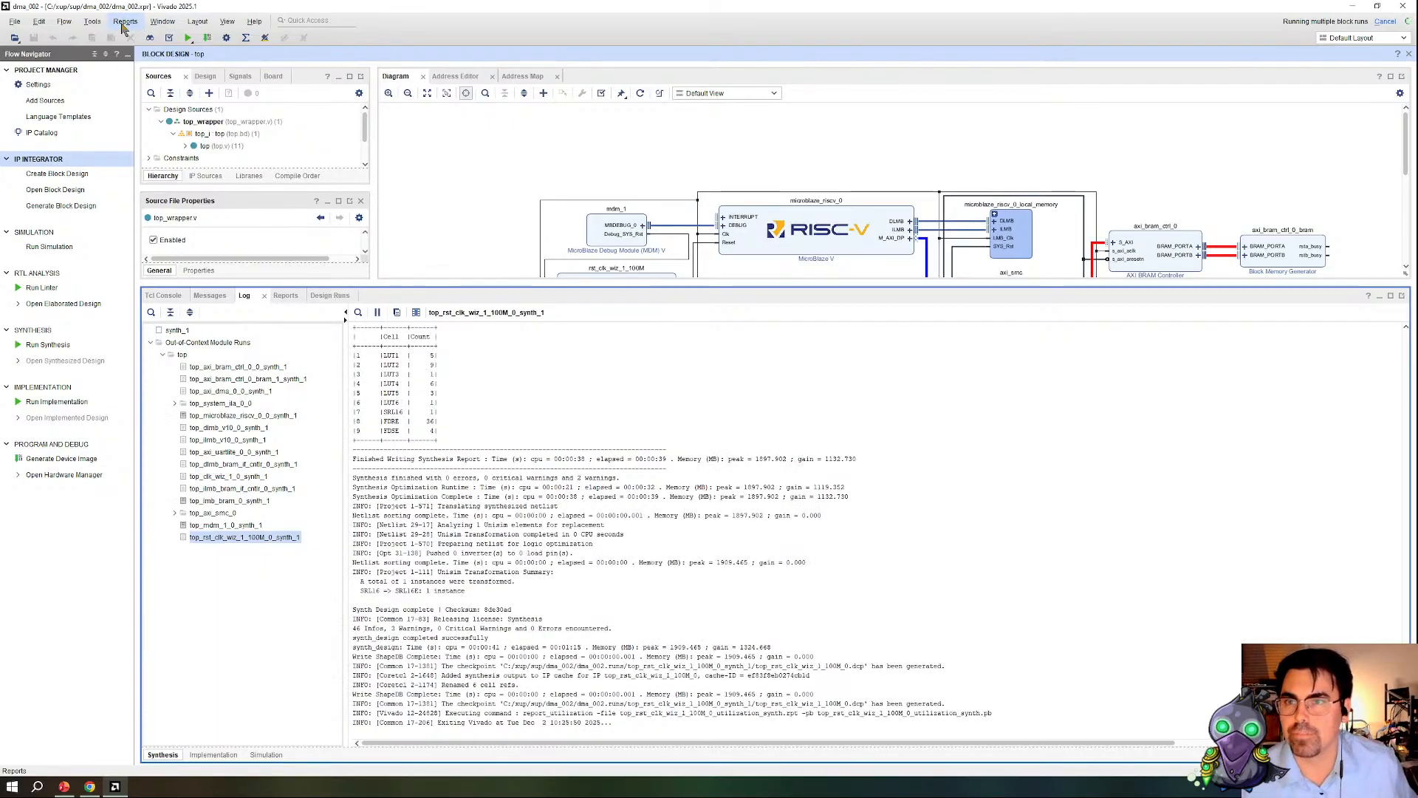
Step: Launch the Vitis IDE from Vivado
click(123, 24)
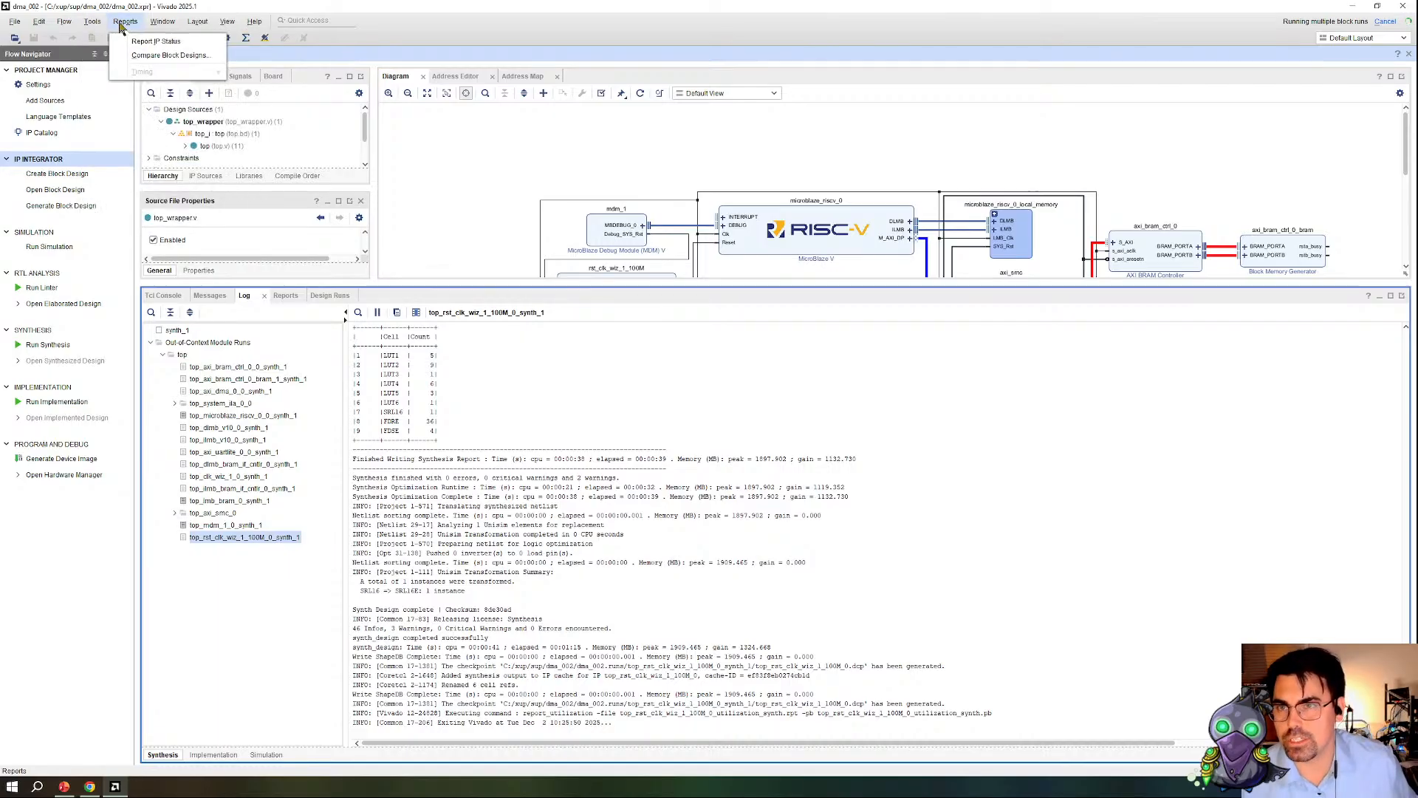
mouse_move(158, 30)
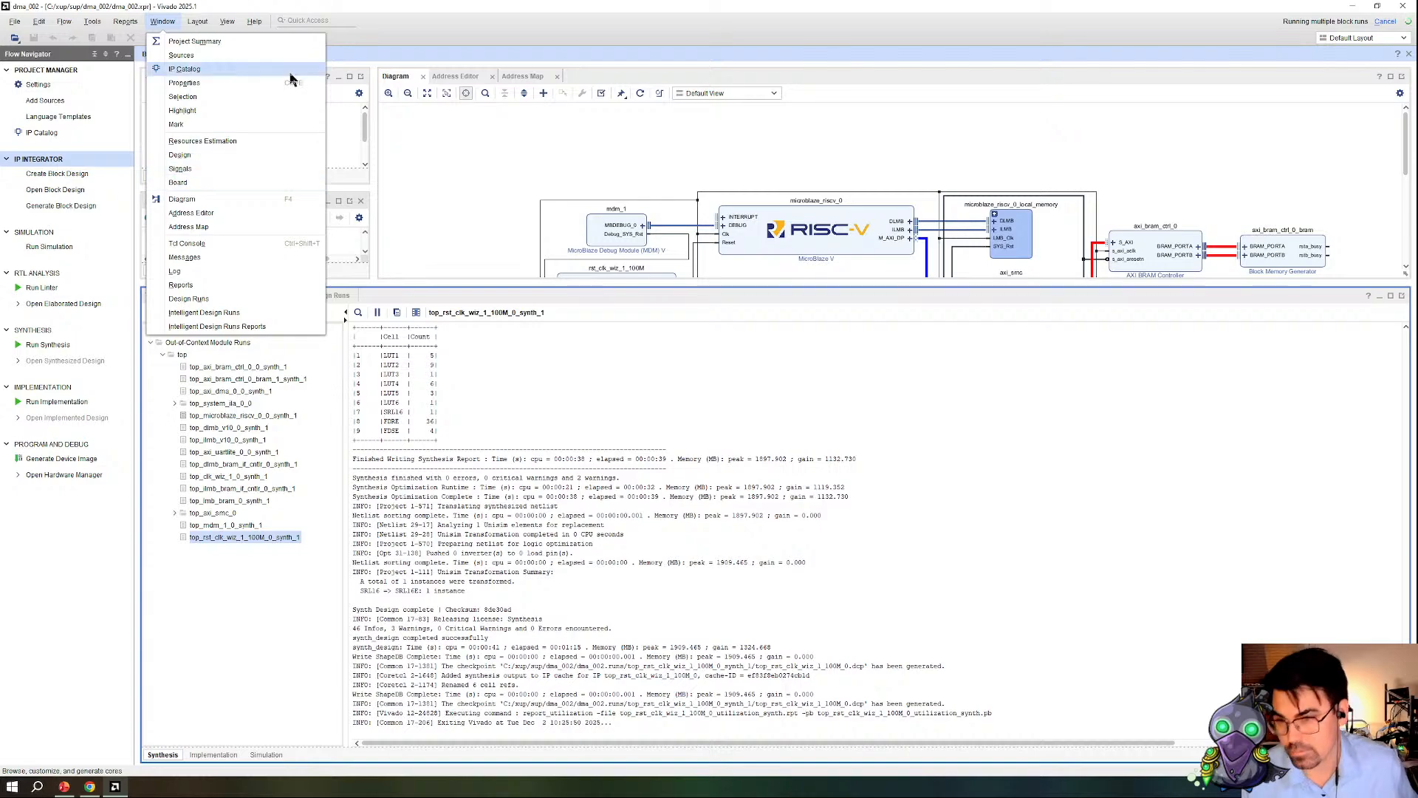
click(155, 24)
click(154, 26)
mouse_move(89, 23)
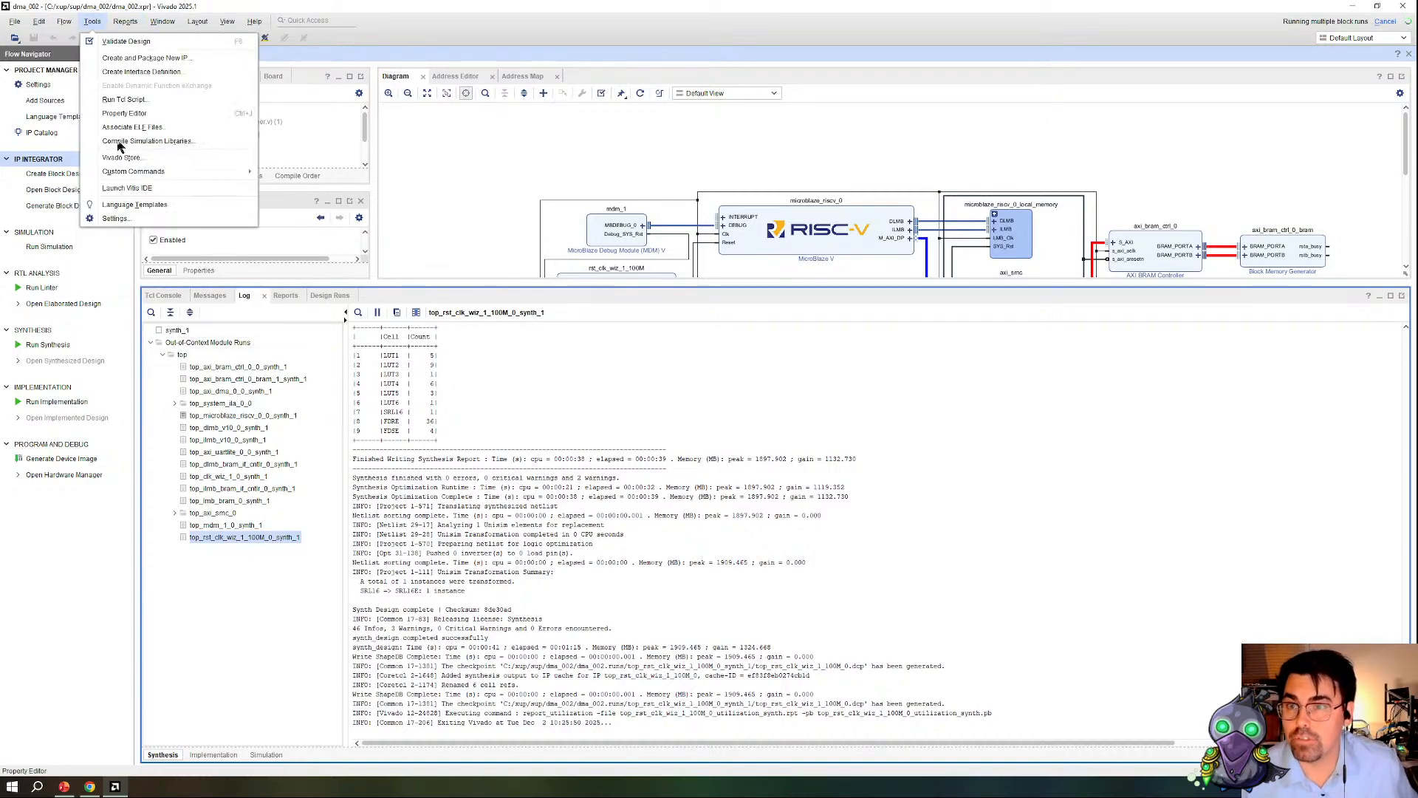
click(147, 189)
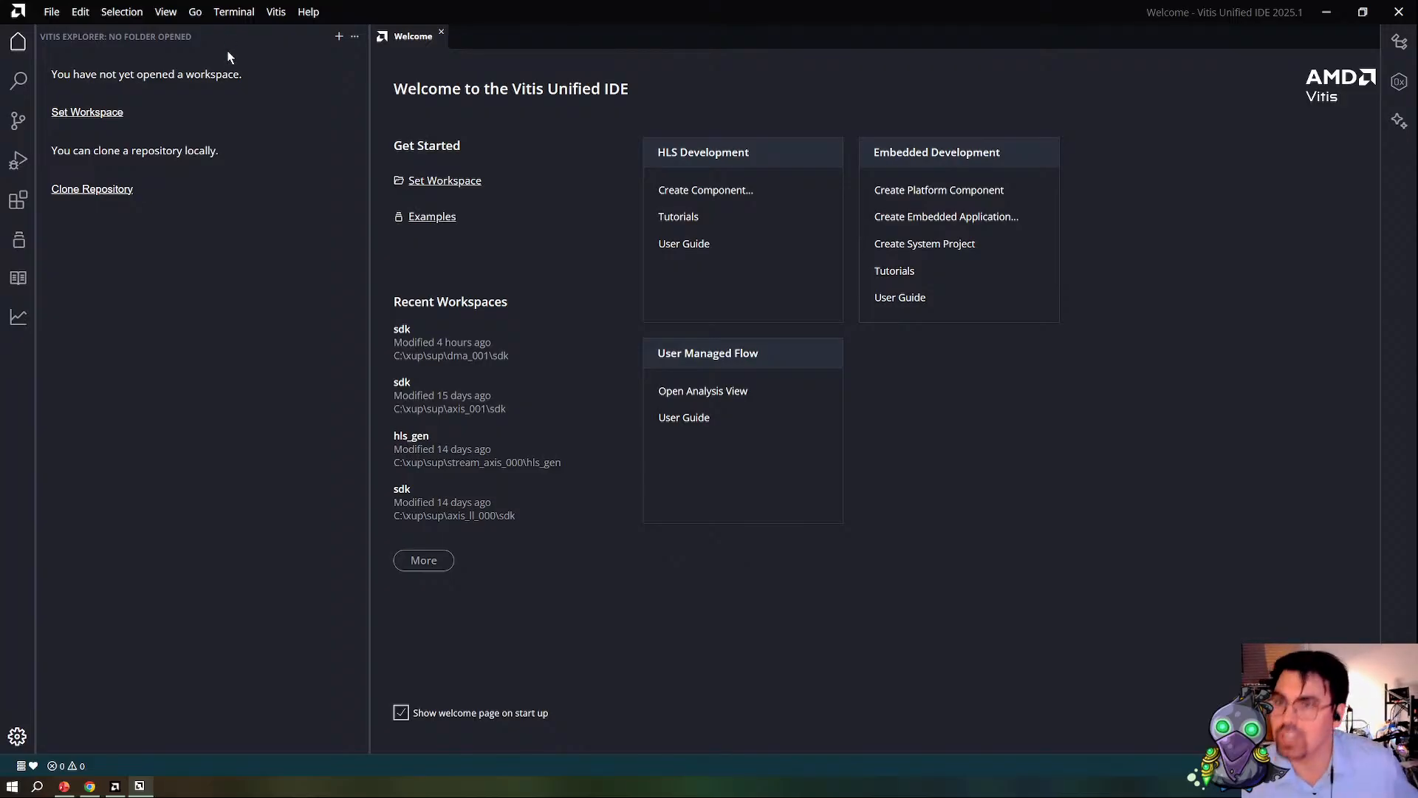
Step: Create a folder named SDK inside dma_002 and set it as the Vitis workspace
click(98, 116)
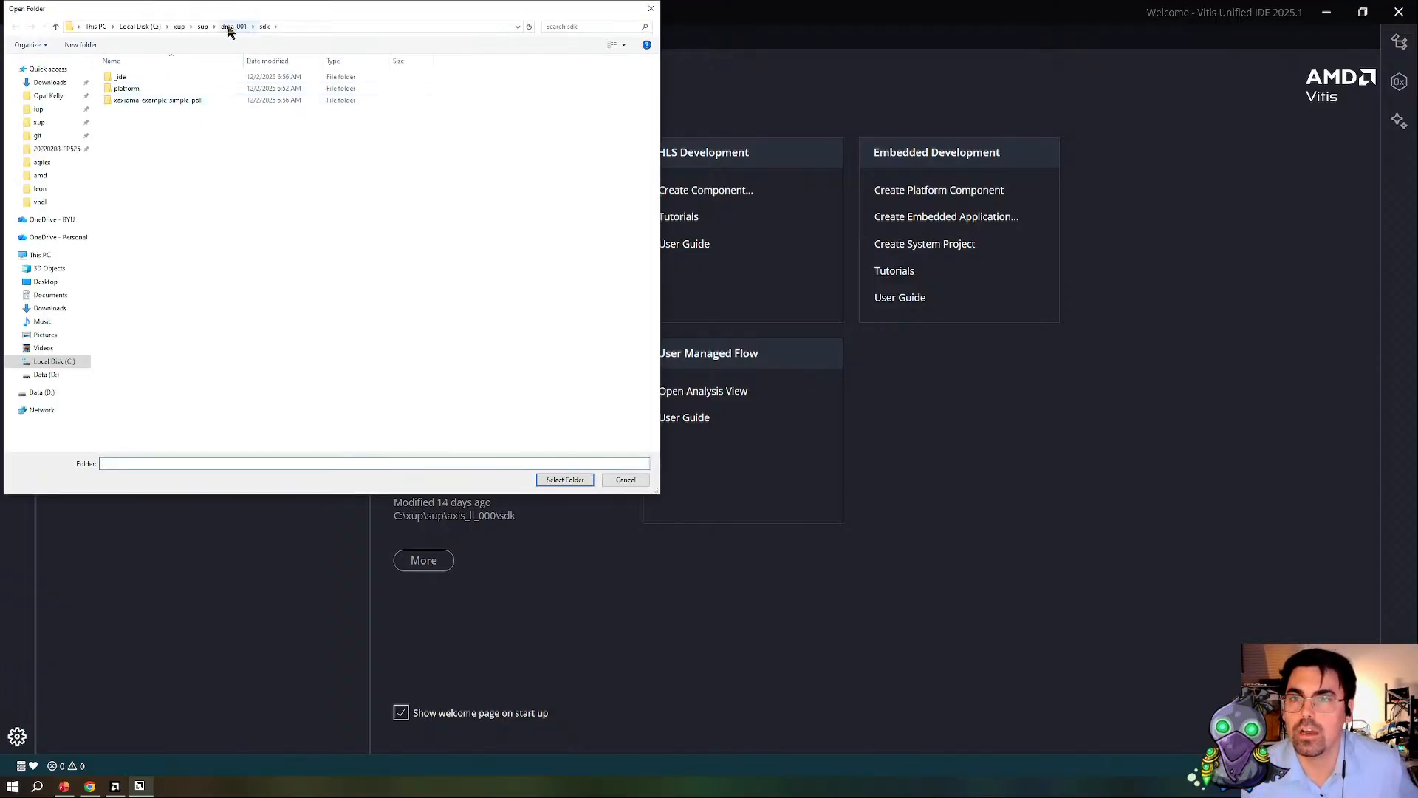
click(203, 27)
double_click(140, 159)
right_click(144, 228)
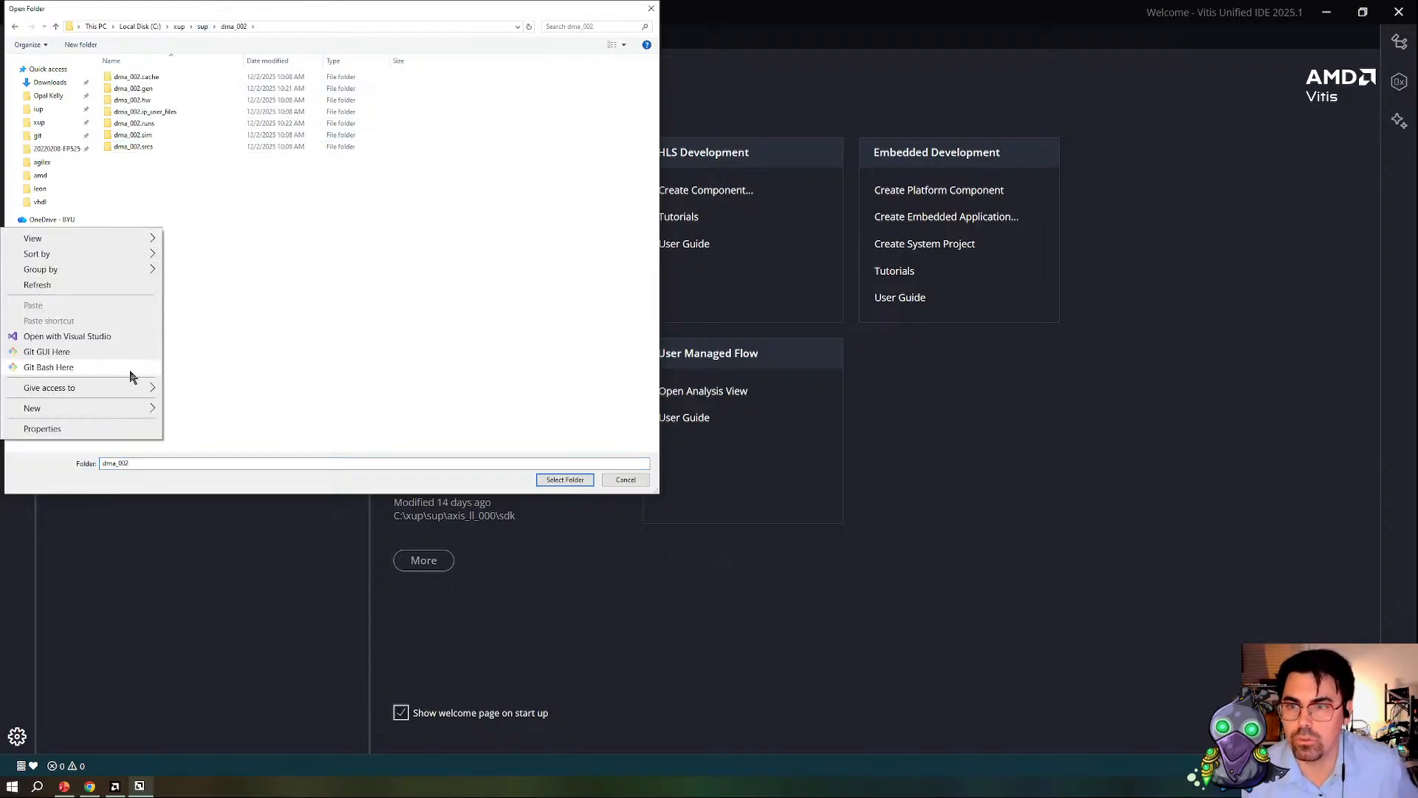
mouse_move(118, 405)
click(197, 411)
text(SDK)
key(Return)
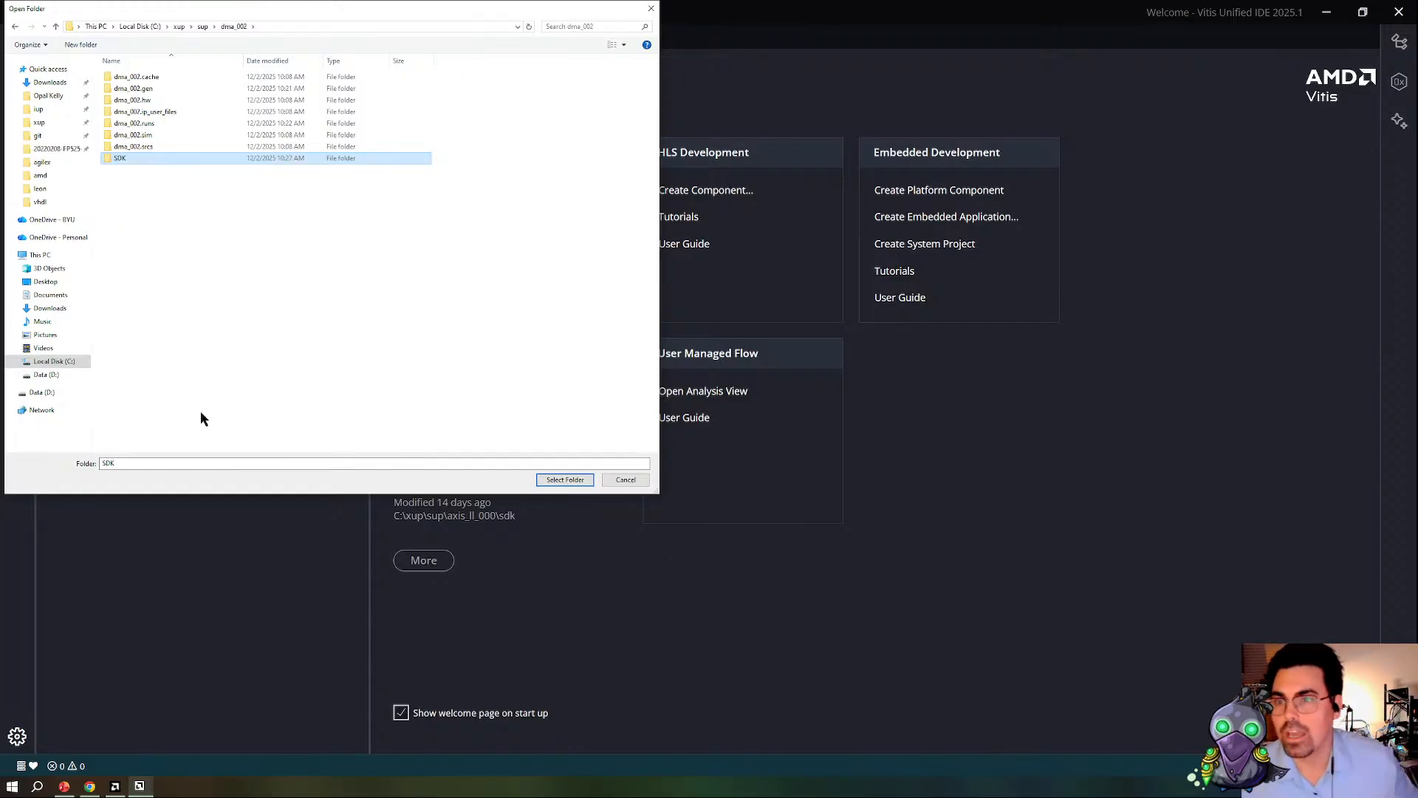
click(557, 479)
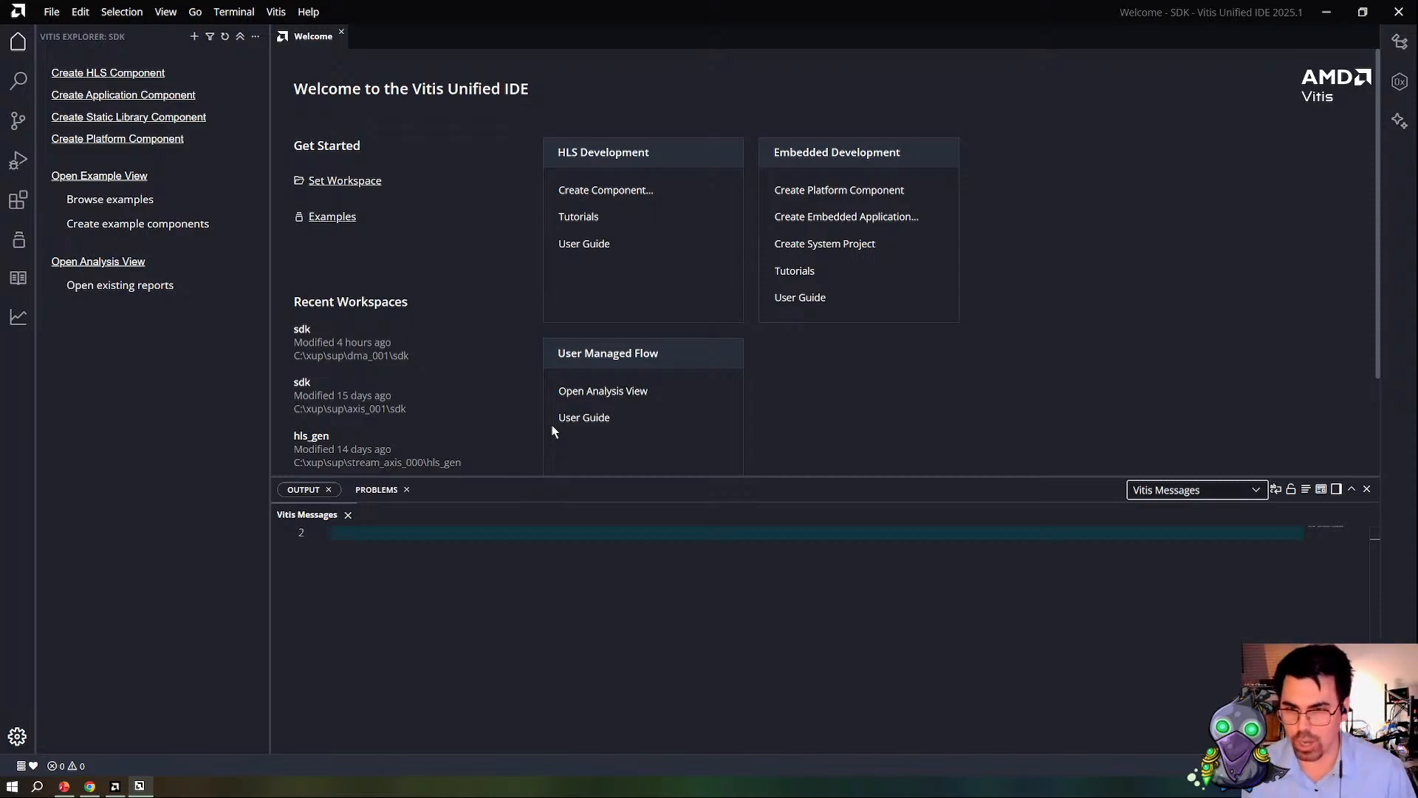
Step: Start a platform component named platform from a hardware design, using top_wrapper.xsa in the dma_002 folder
click(805, 191)
click(1055, 635)
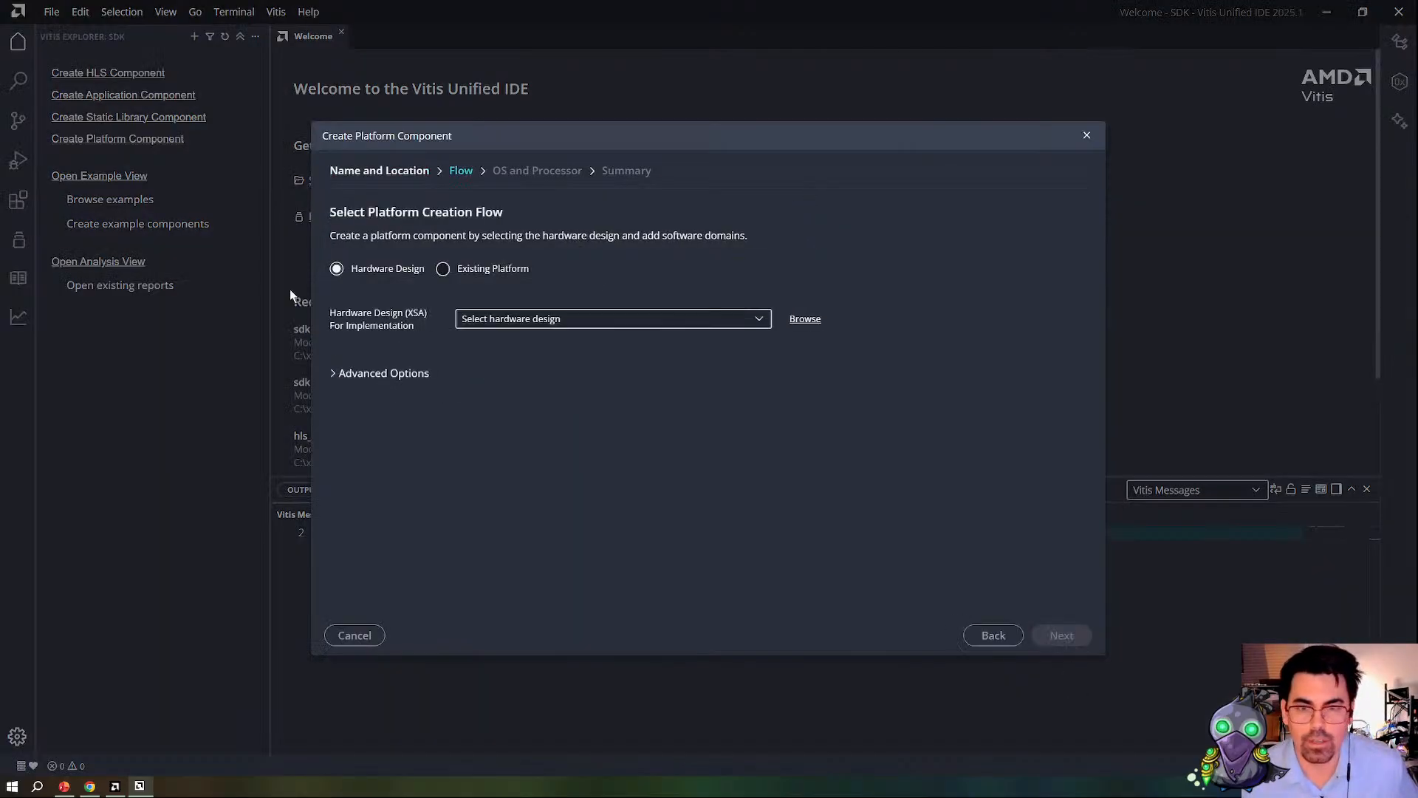
click(806, 319)
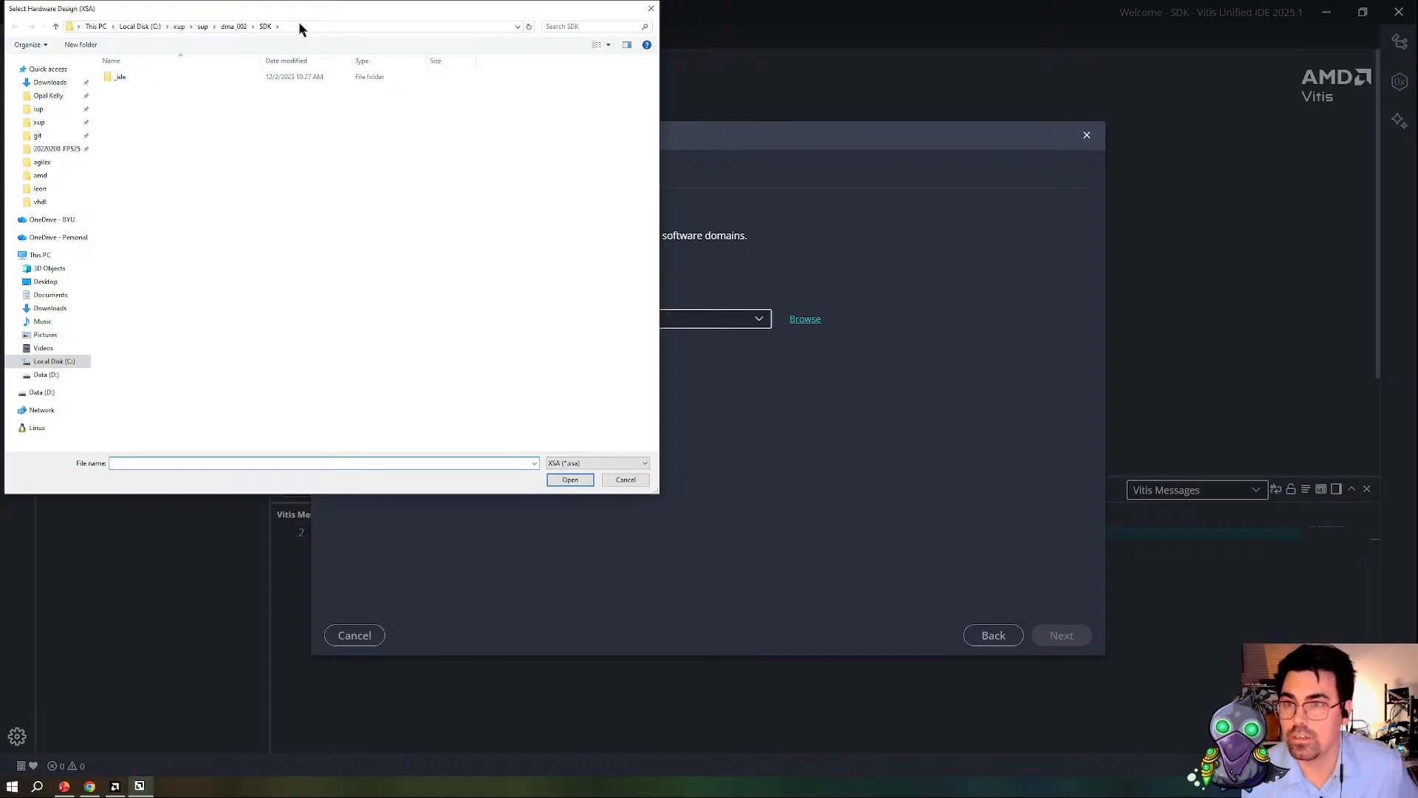
click(233, 26)
double_click(144, 172)
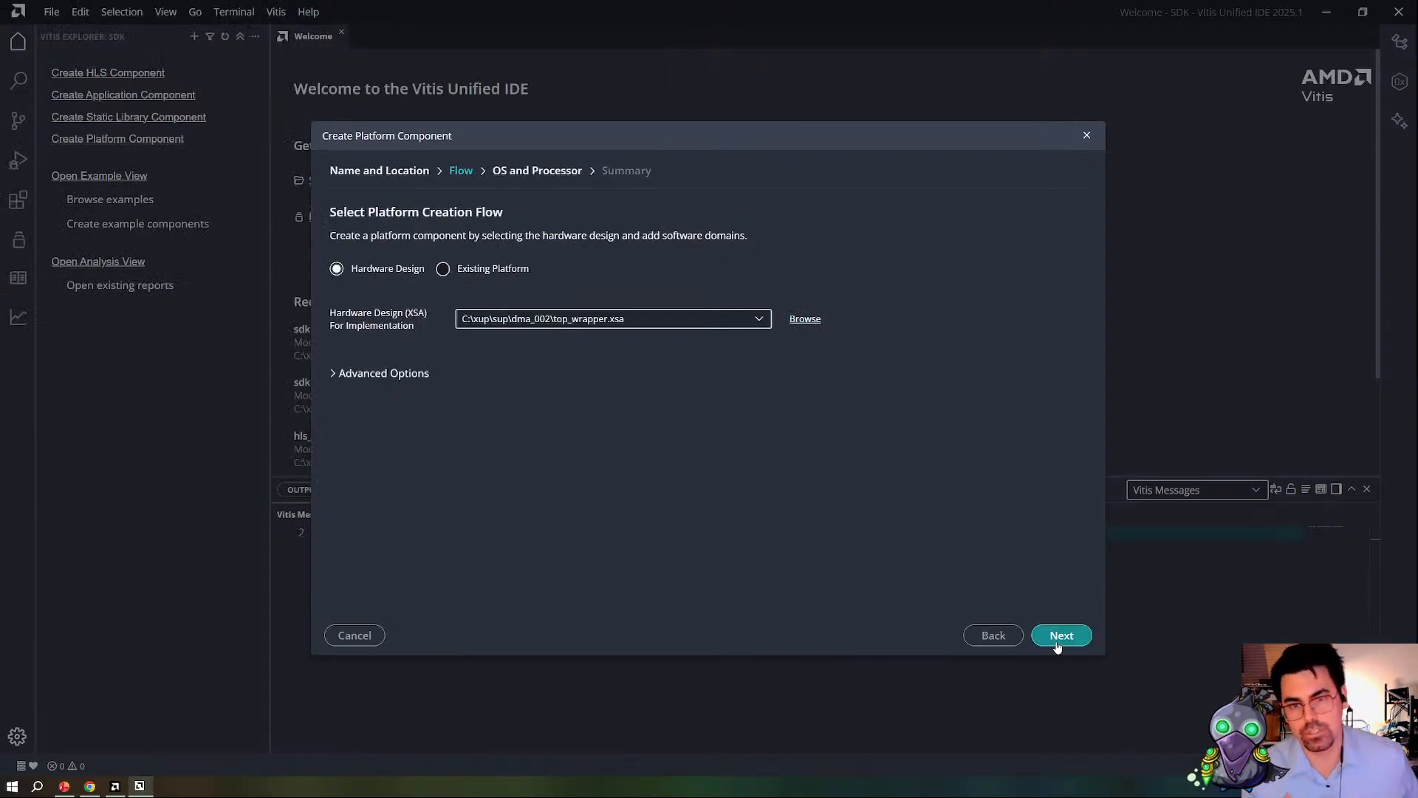
click(1056, 636)
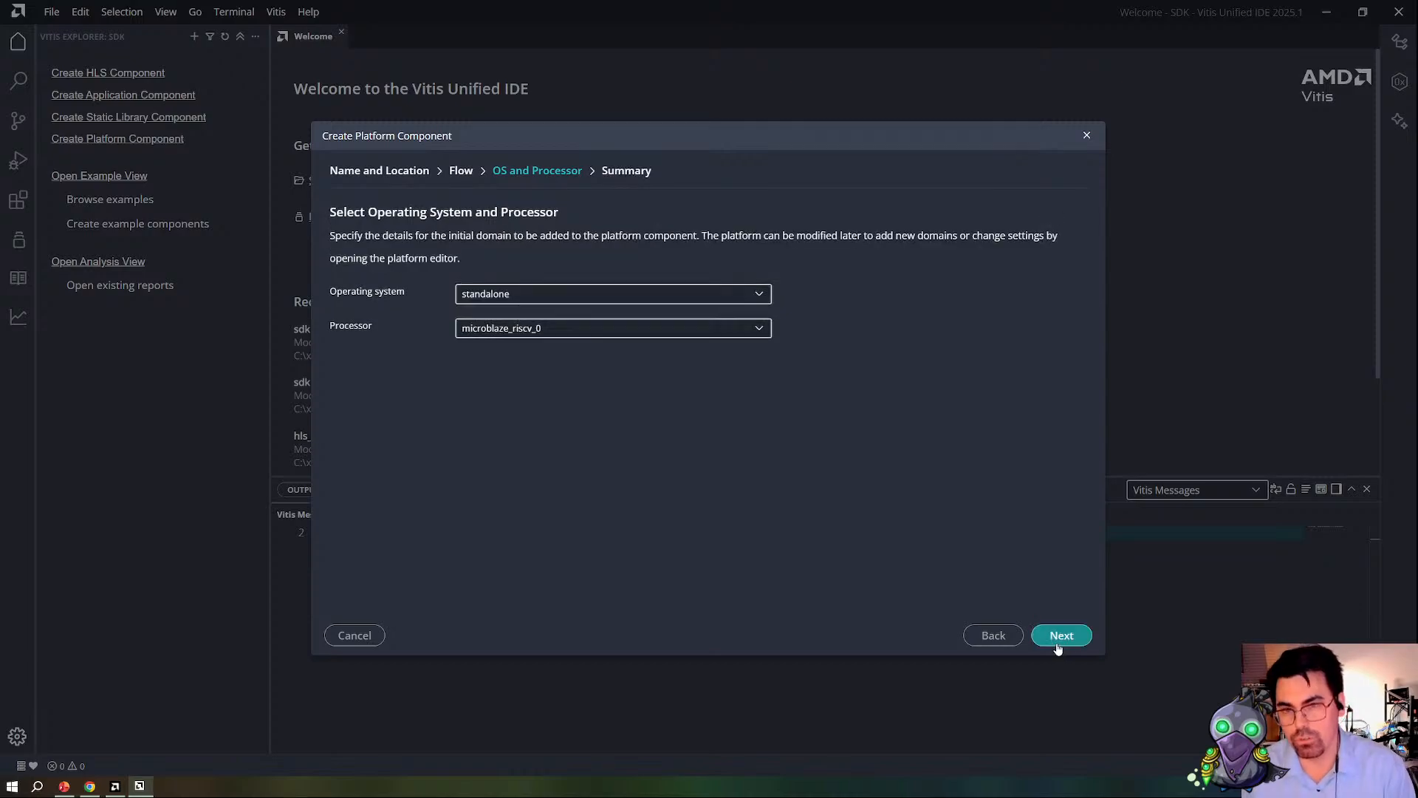
Step: Check the operating system options, keep standalone on microblaze_riscv_0, and finish creating the platform component
click(1062, 637)
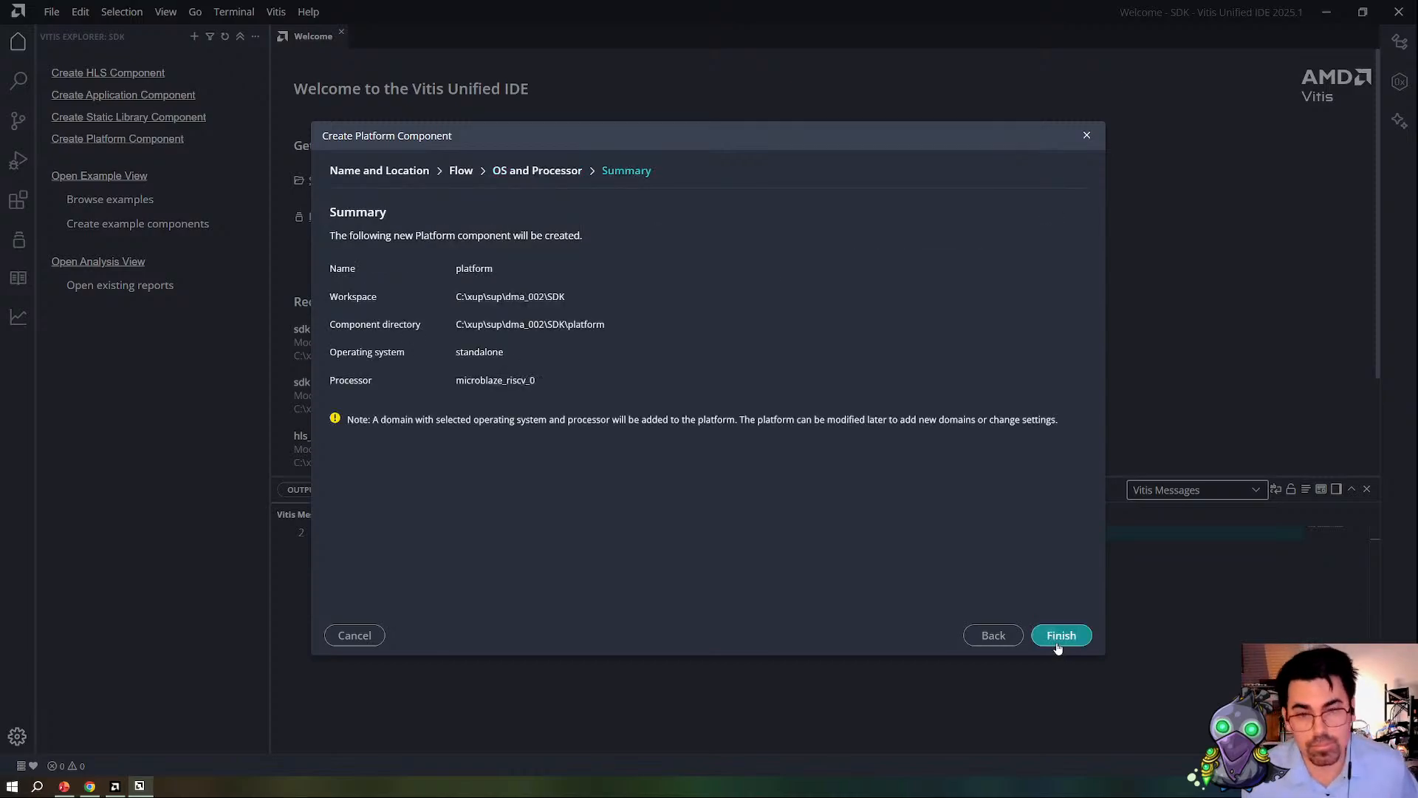
click(995, 642)
click(550, 295)
click(529, 299)
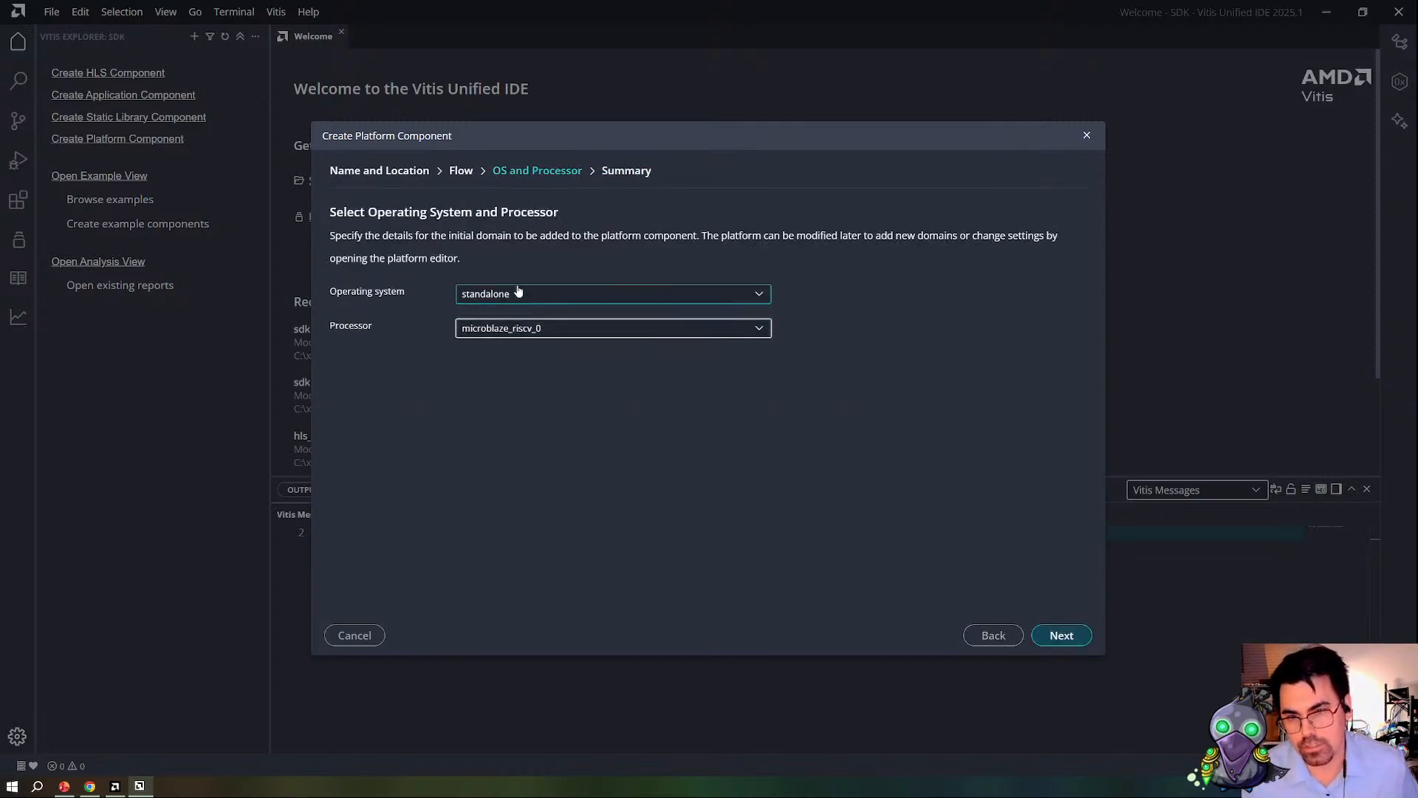
click(560, 299)
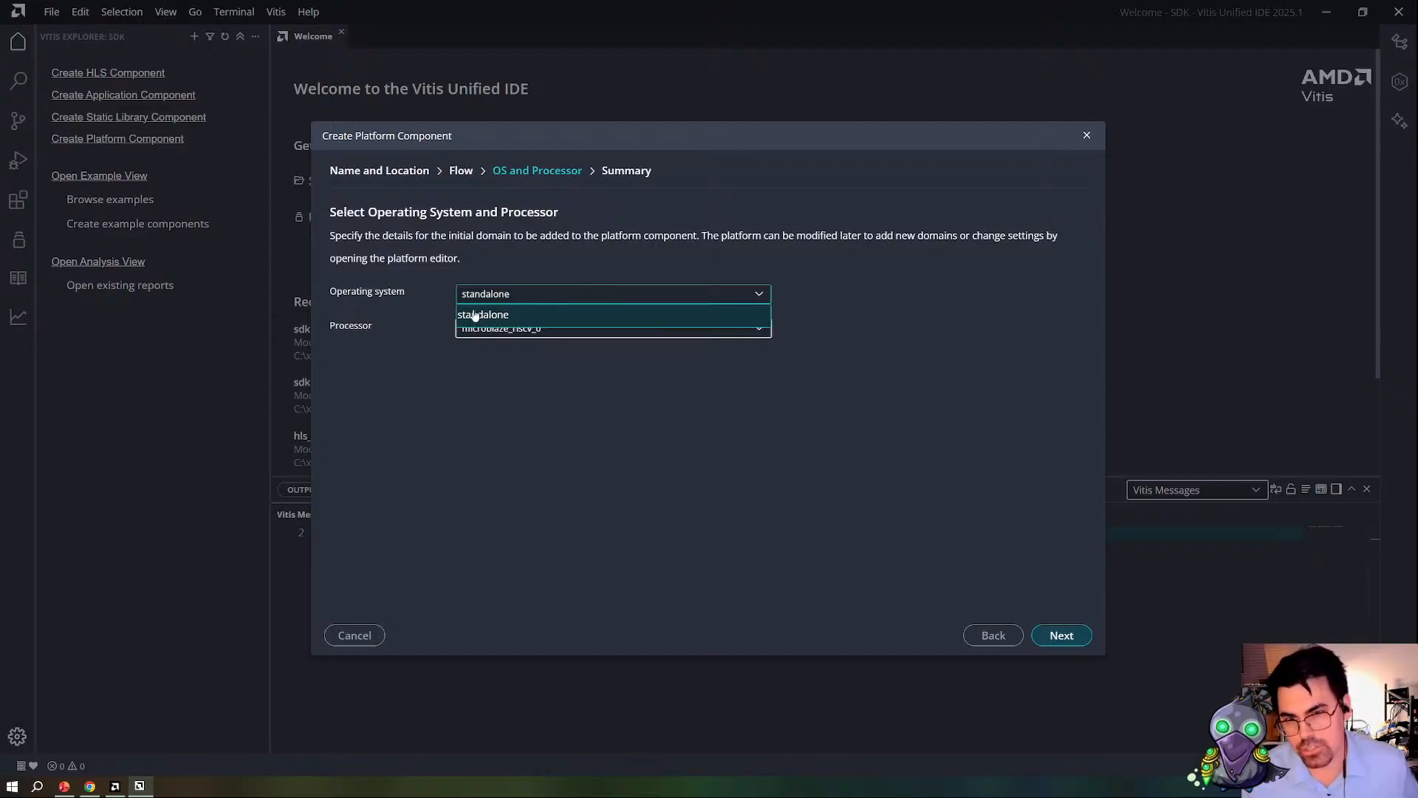
click(668, 310)
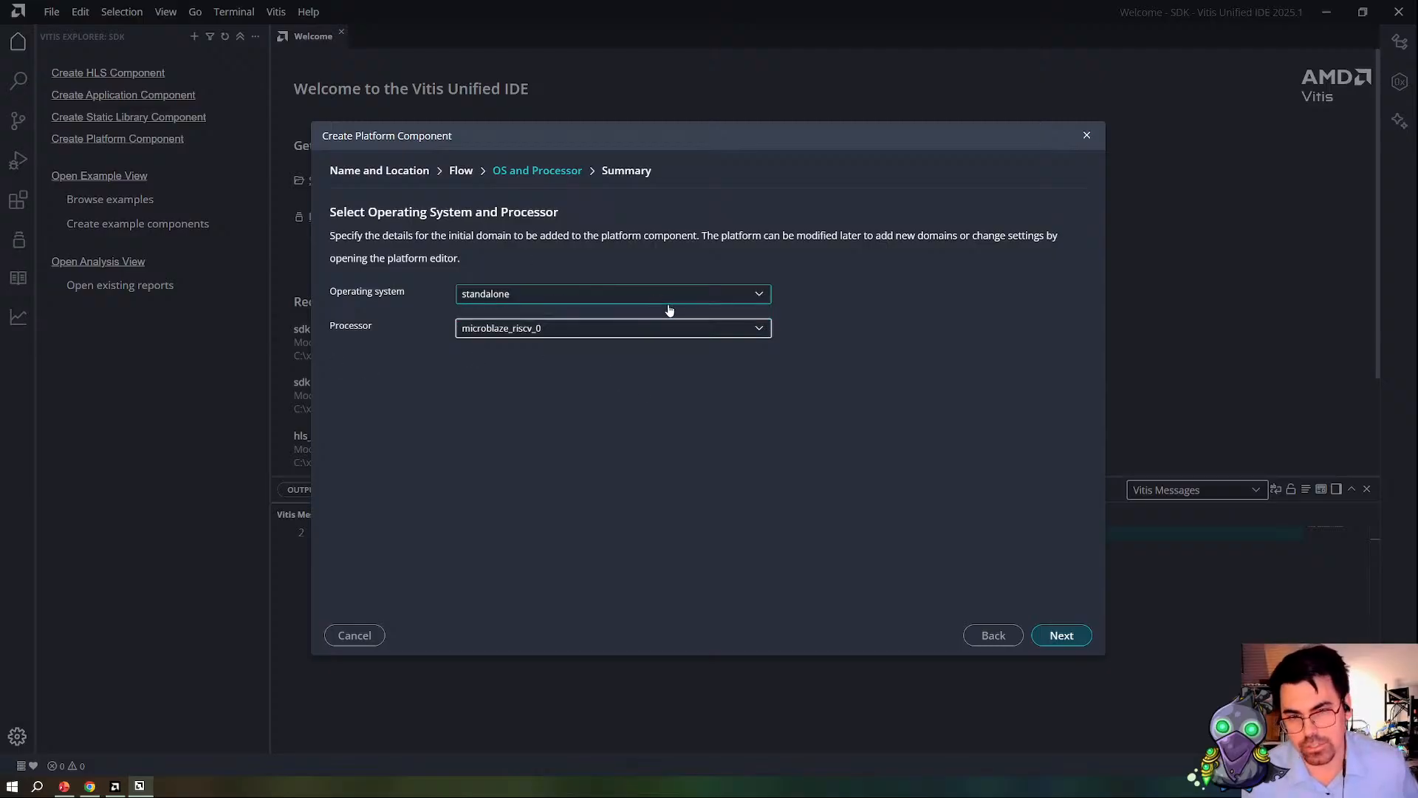
click(1062, 640)
click(1062, 637)
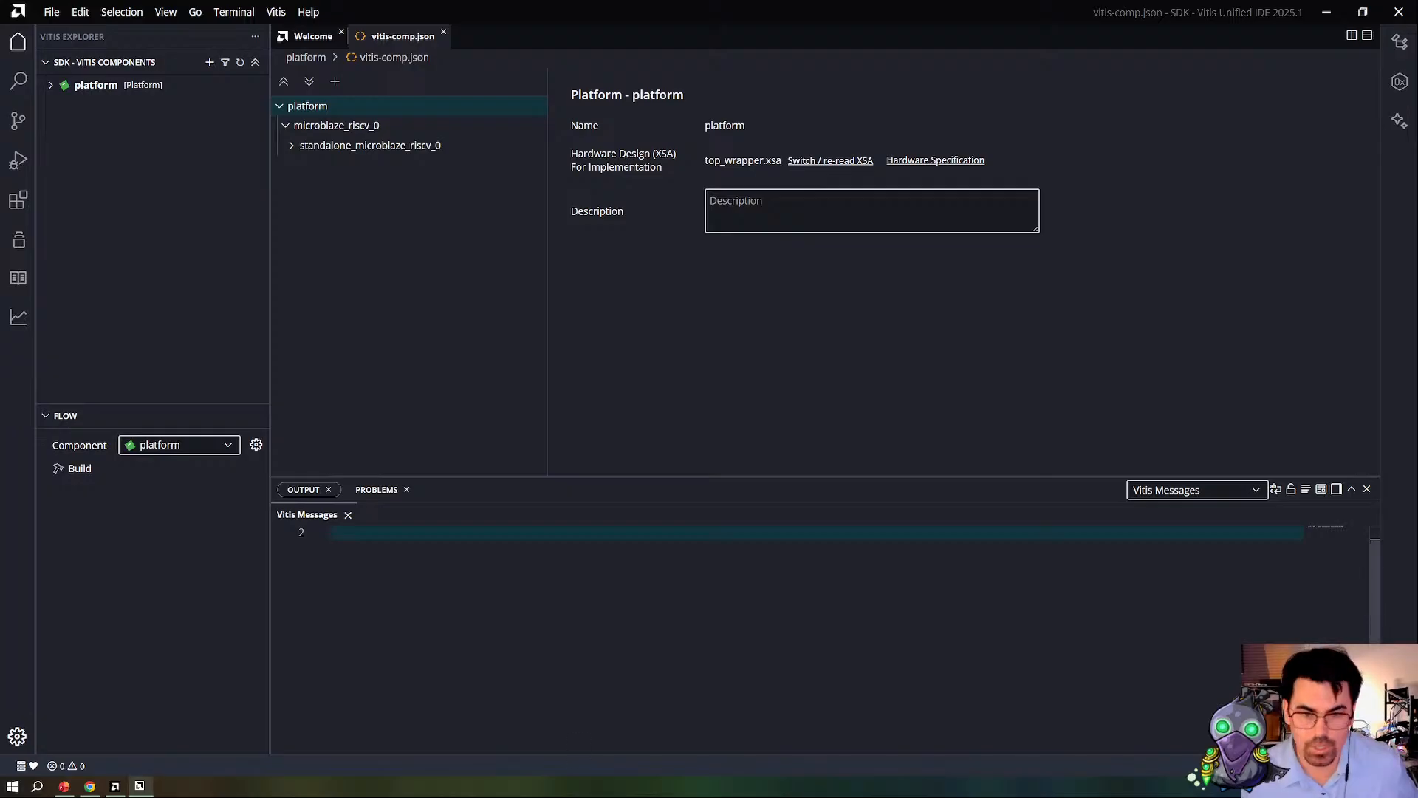
Step: Switch to Chrome, open the Zephyr networking overview page and search it for TCP
click(90, 786)
click(1400, 14)
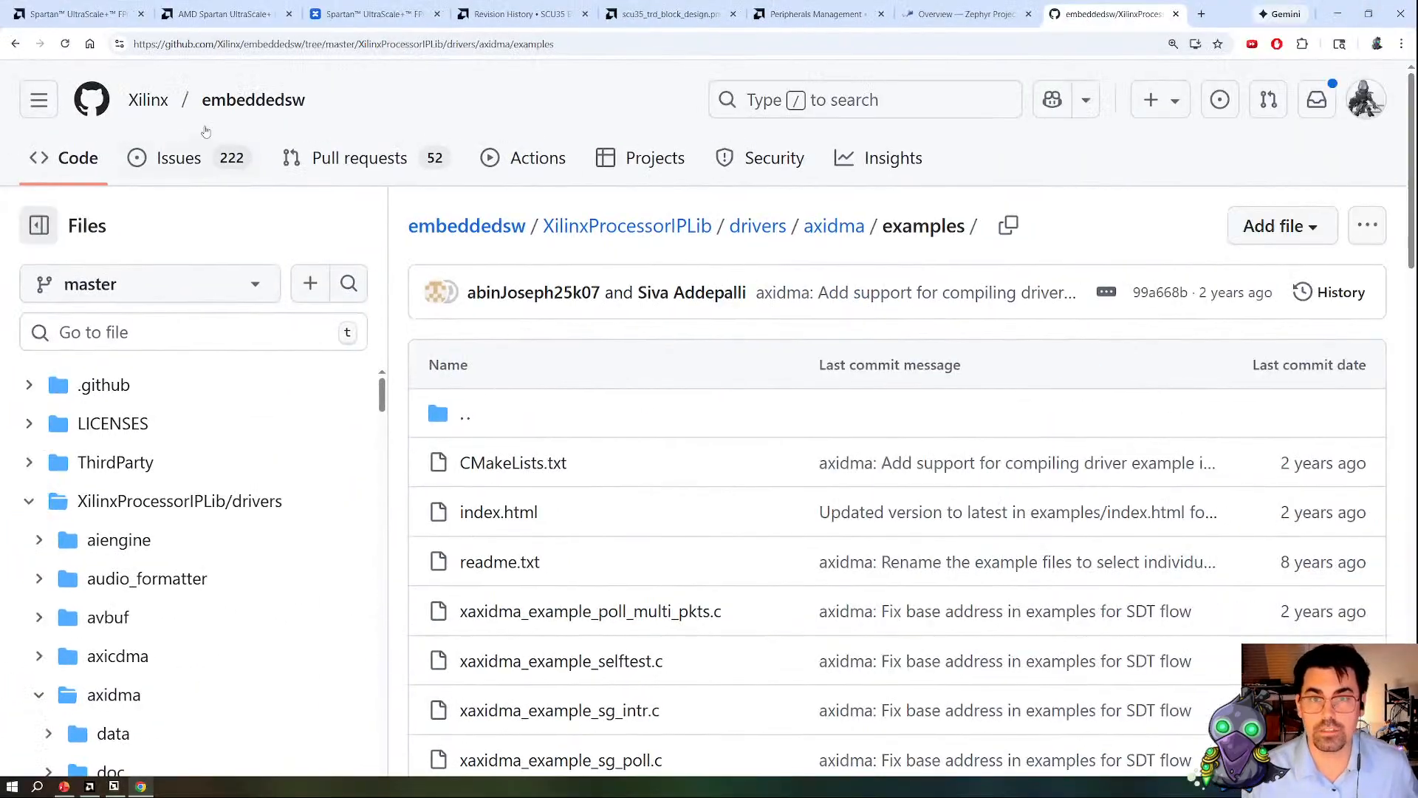
click(960, 13)
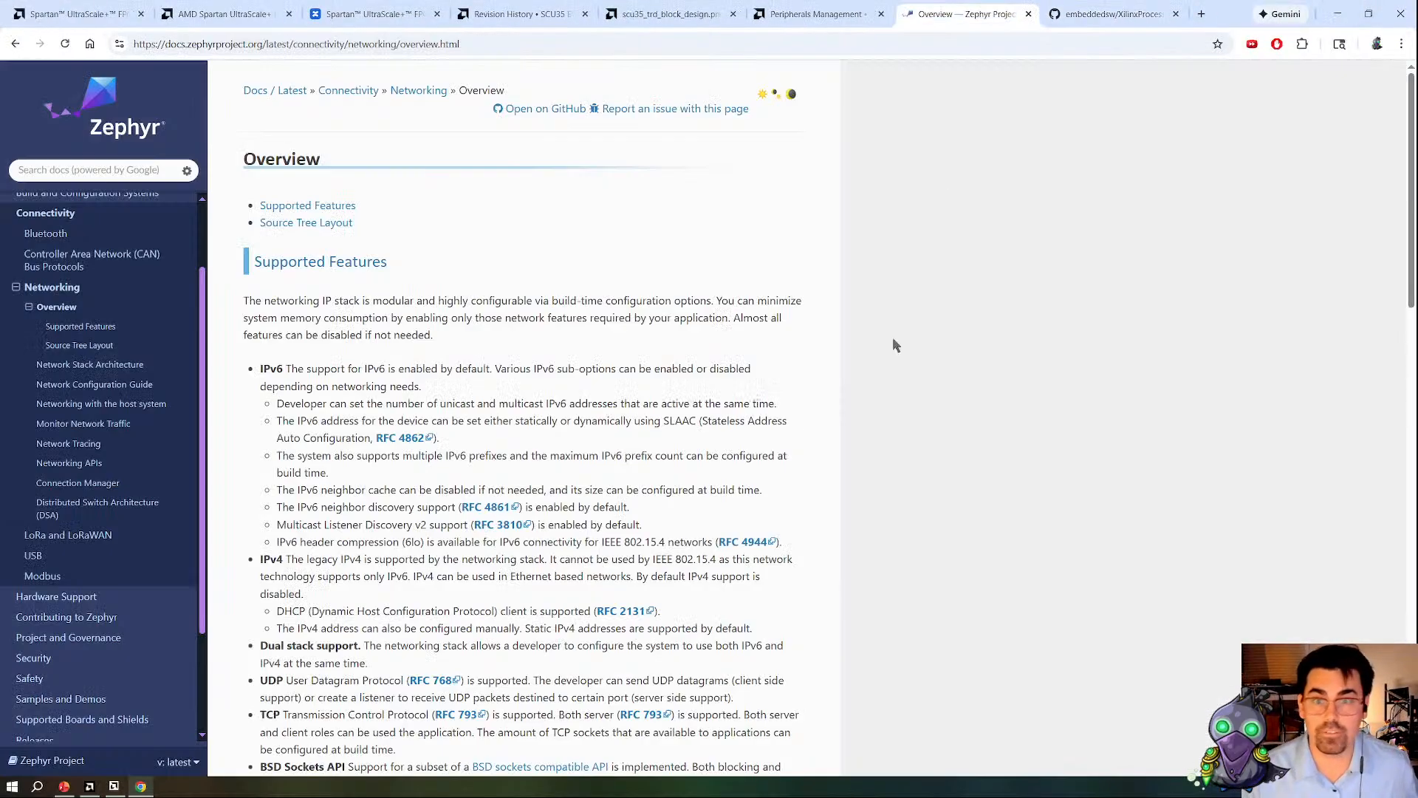
click(91, 103)
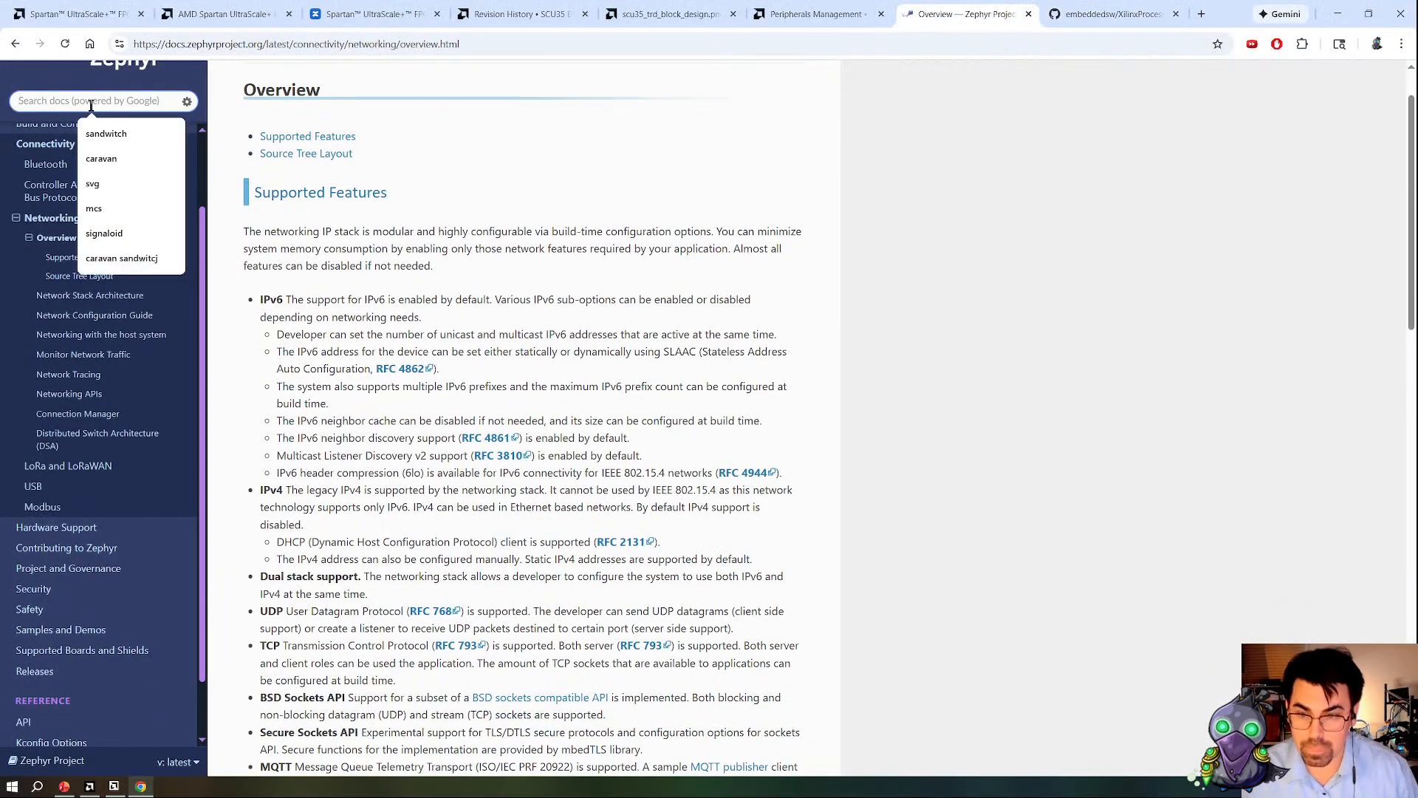
key(ctrl+f)
text(TCP)
key(Return)
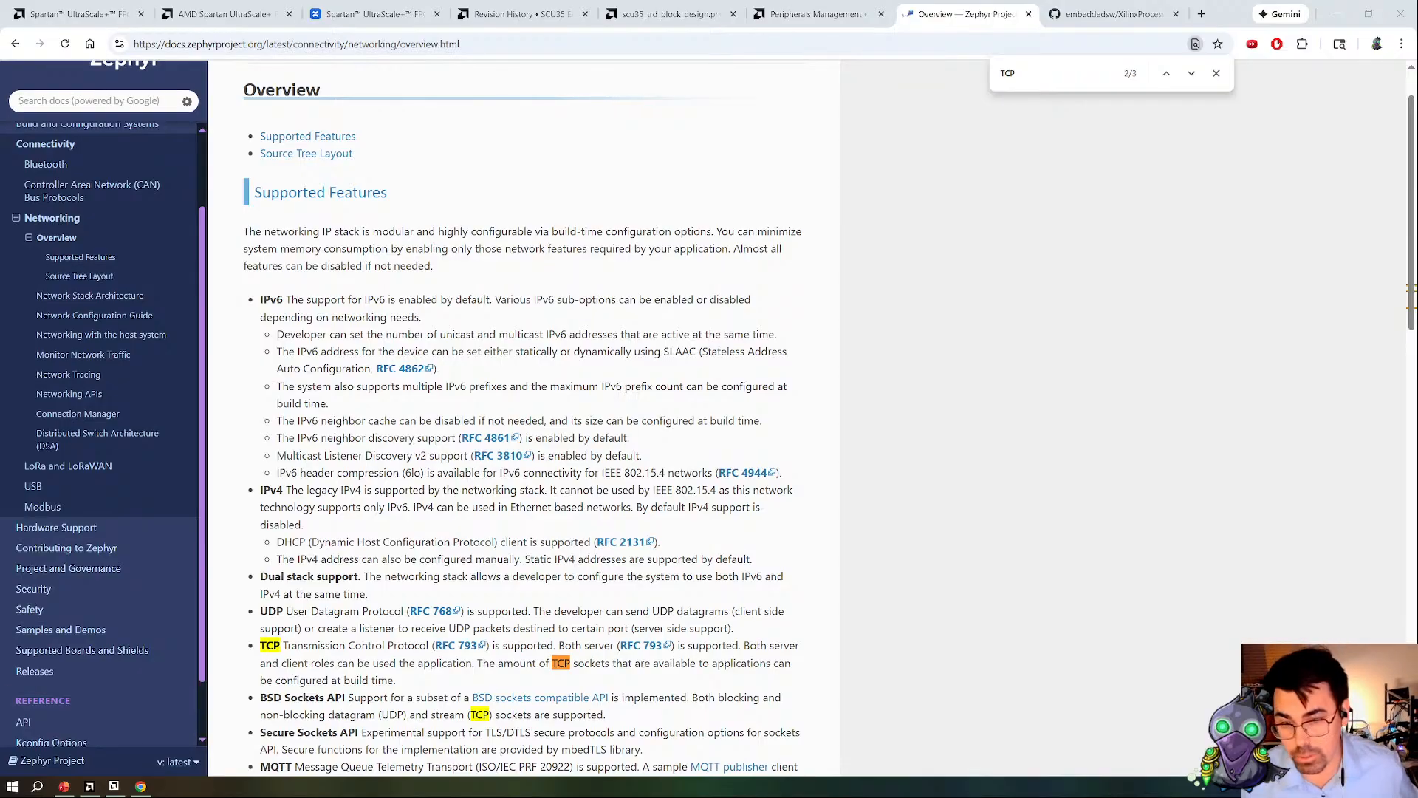
Step: Read the TCP entry and the surrounding protocols in Zephyr's supported networking features, highlighting the text about configurable sockets
scroll(417, 543, down, 3)
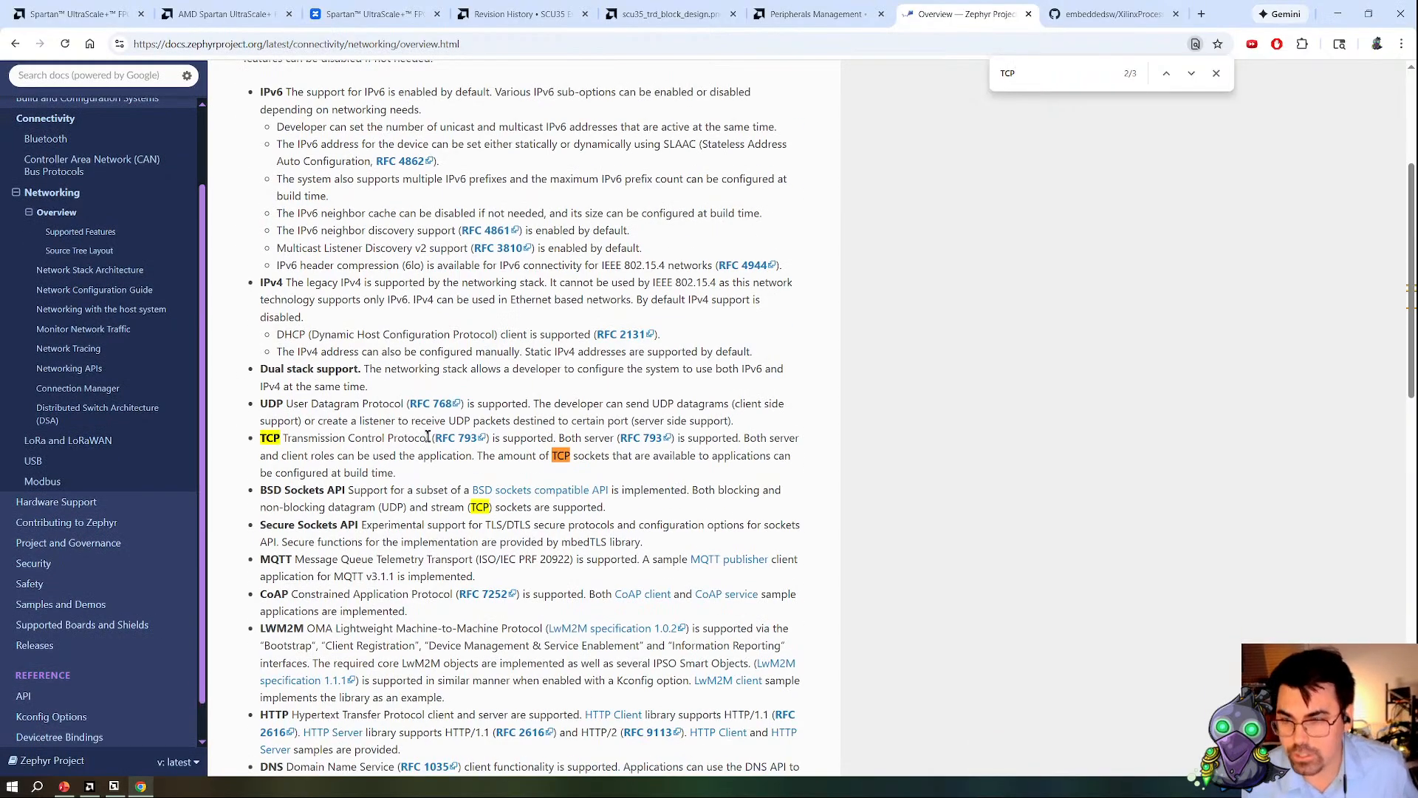
drag(337, 456, 394, 473)
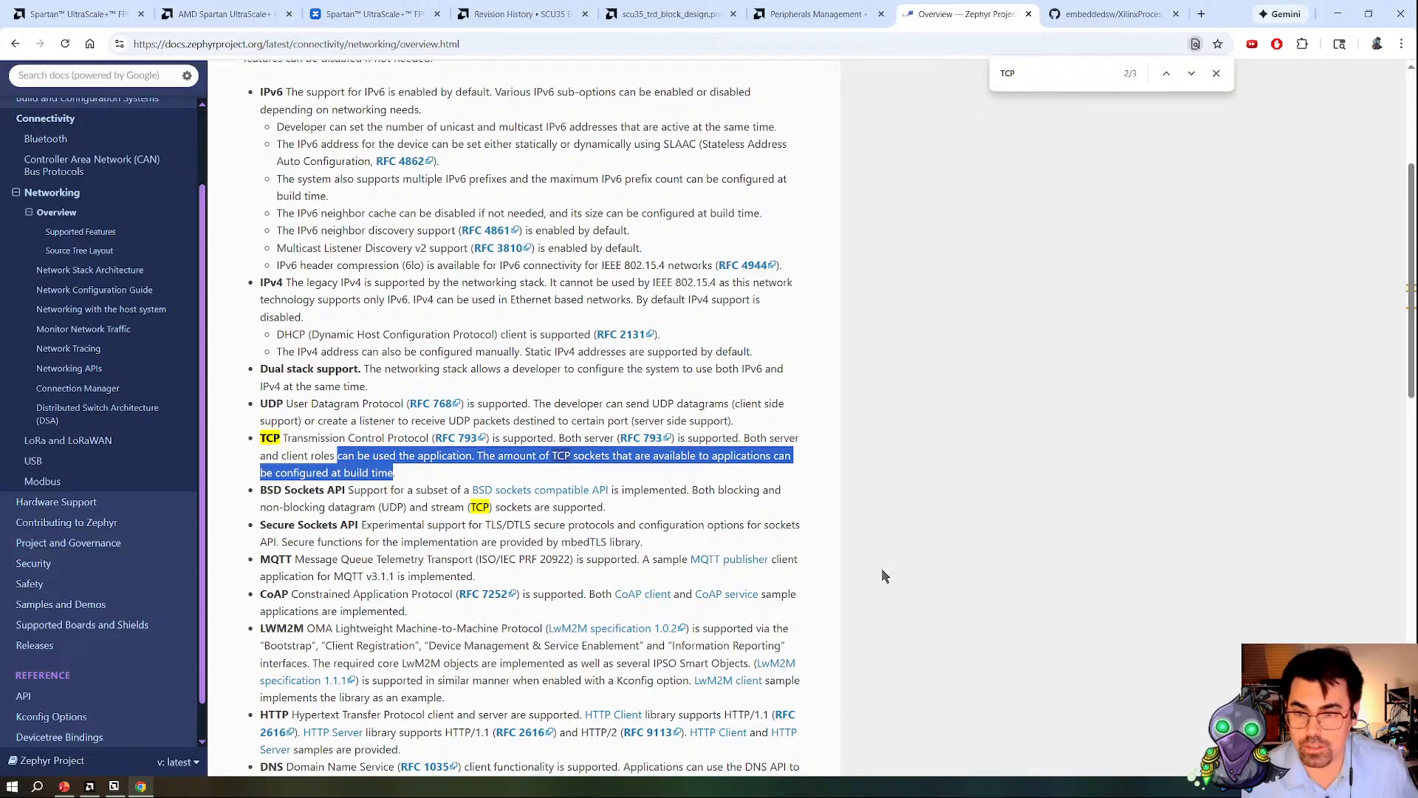
scroll(882, 577, down, 1)
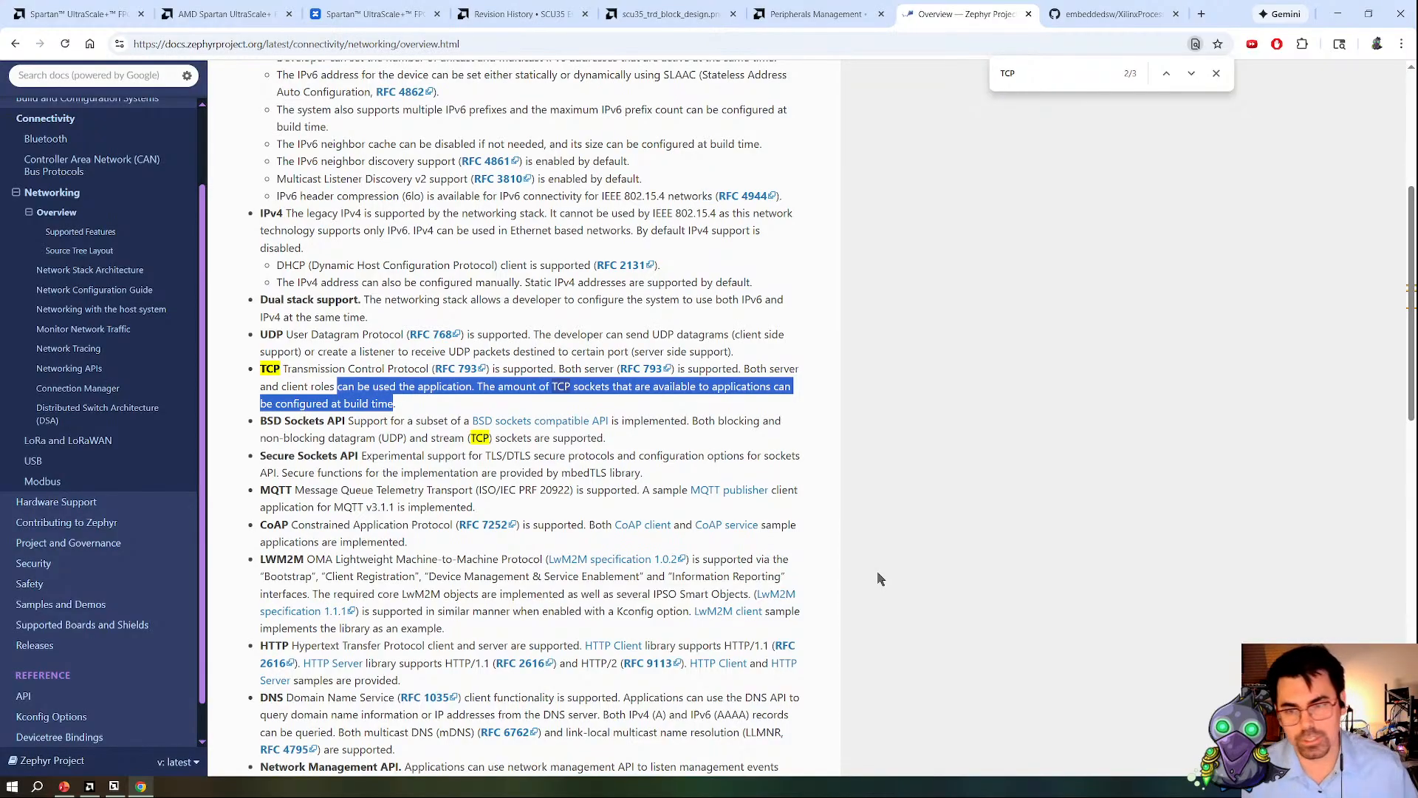
scroll(880, 577, up, 3)
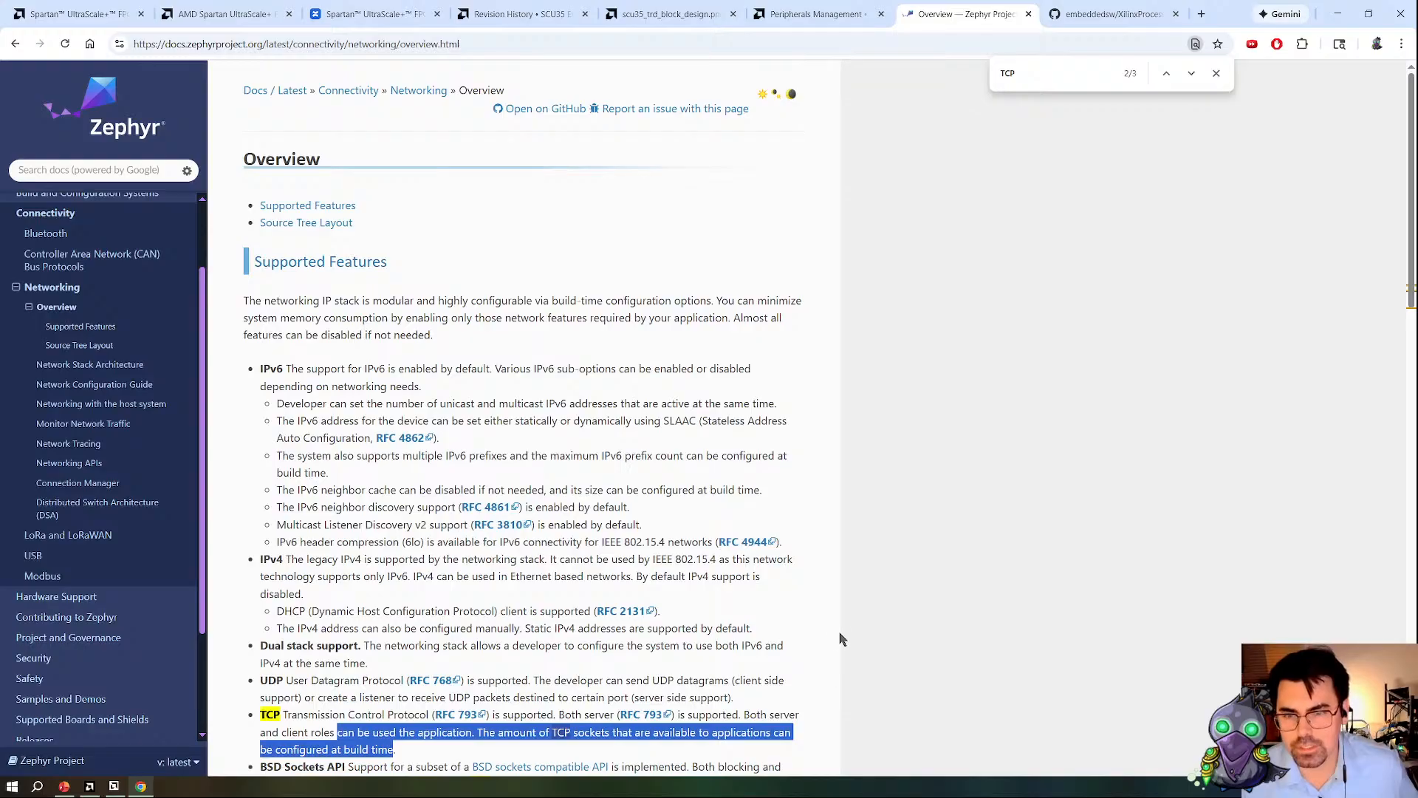
scroll(840, 638, down, 5)
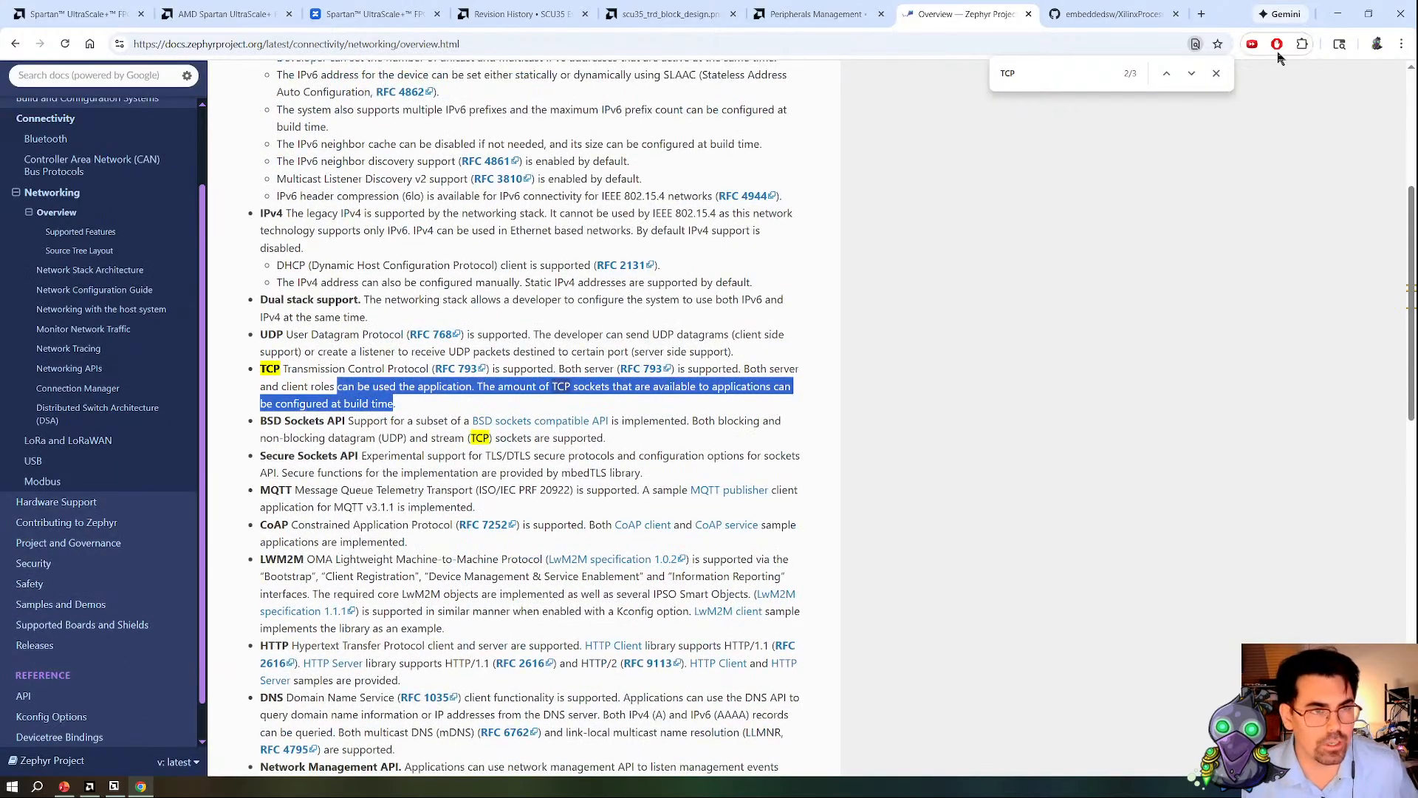
Step: Switch to Vivado and open the customization settings of the microblaze_riscv_0 block in the block design
key(alt+Tab)
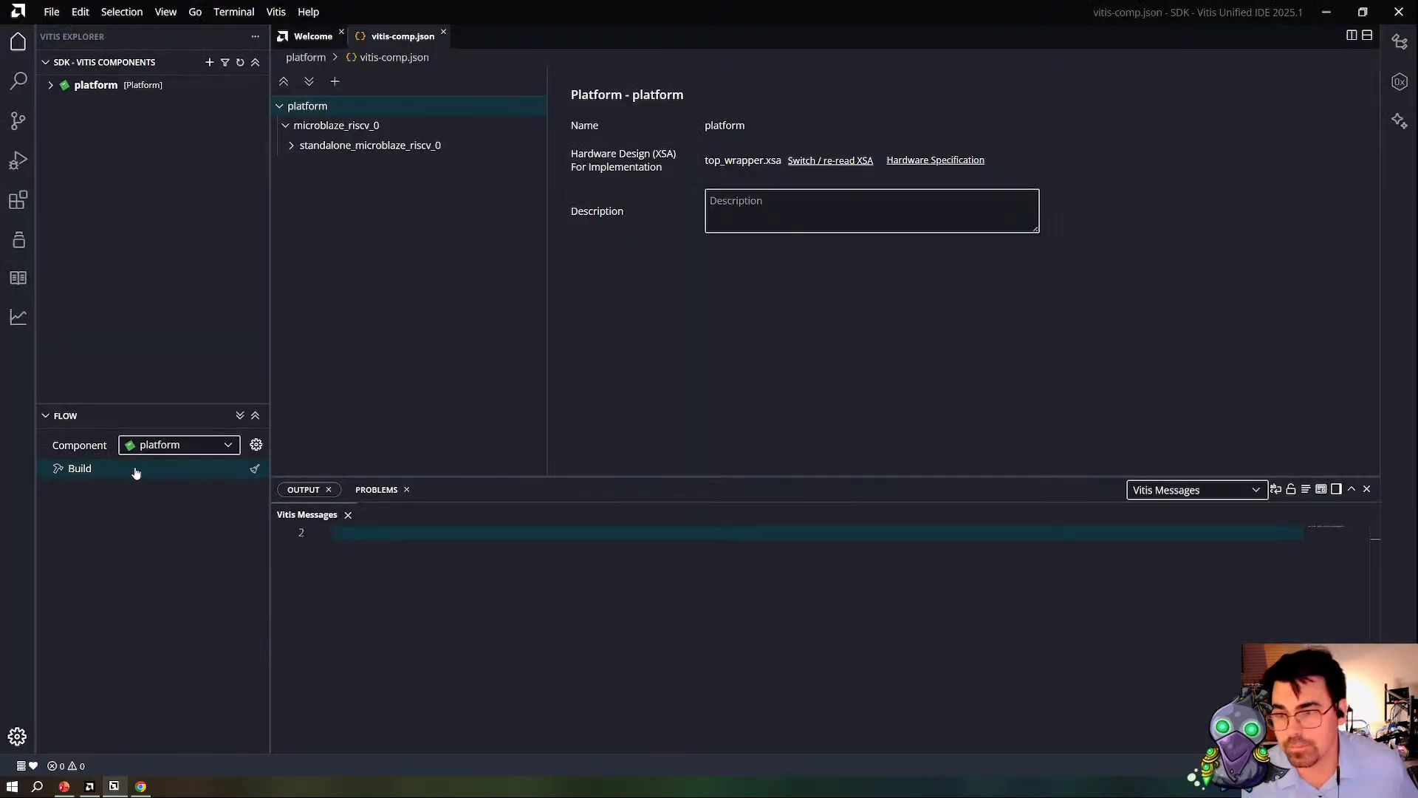
click(130, 481)
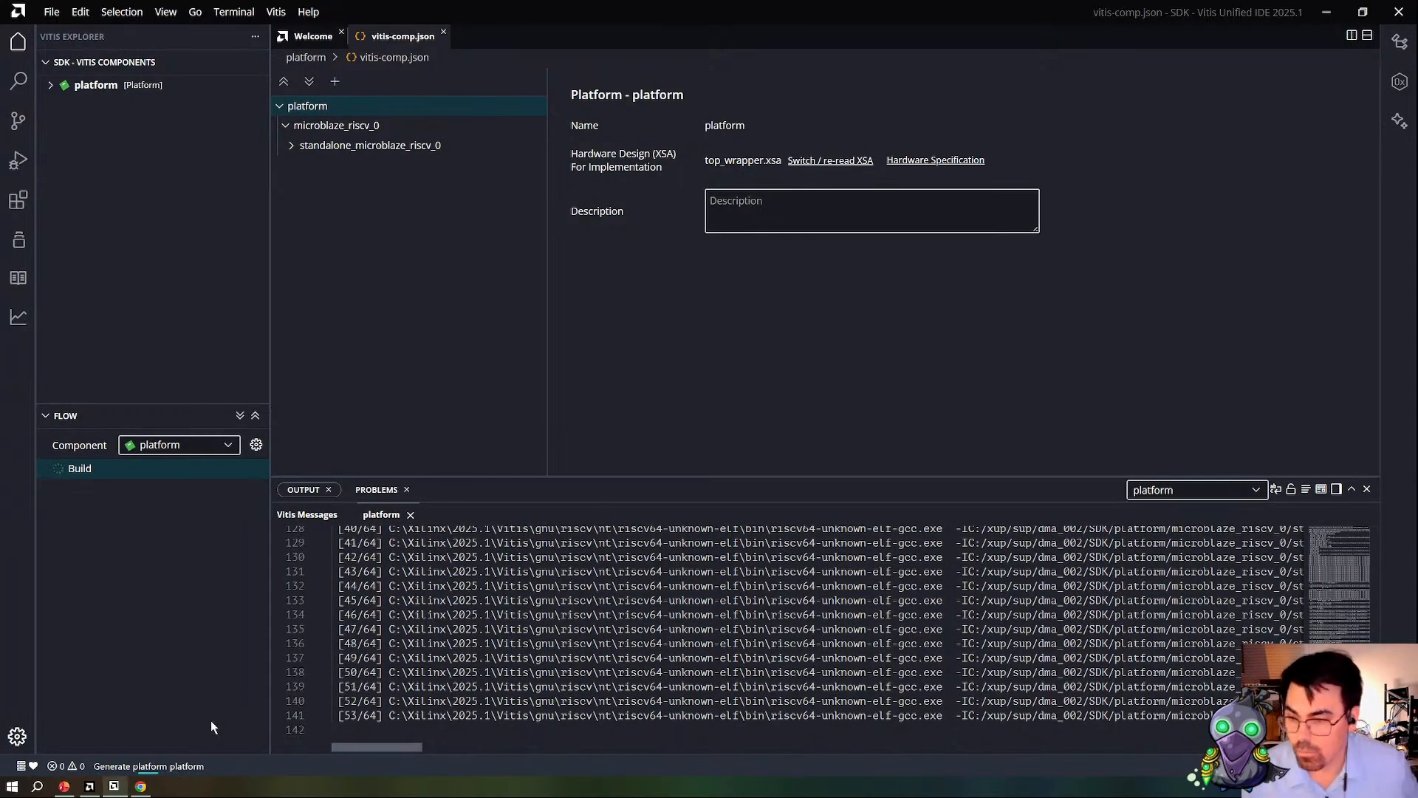
click(90, 787)
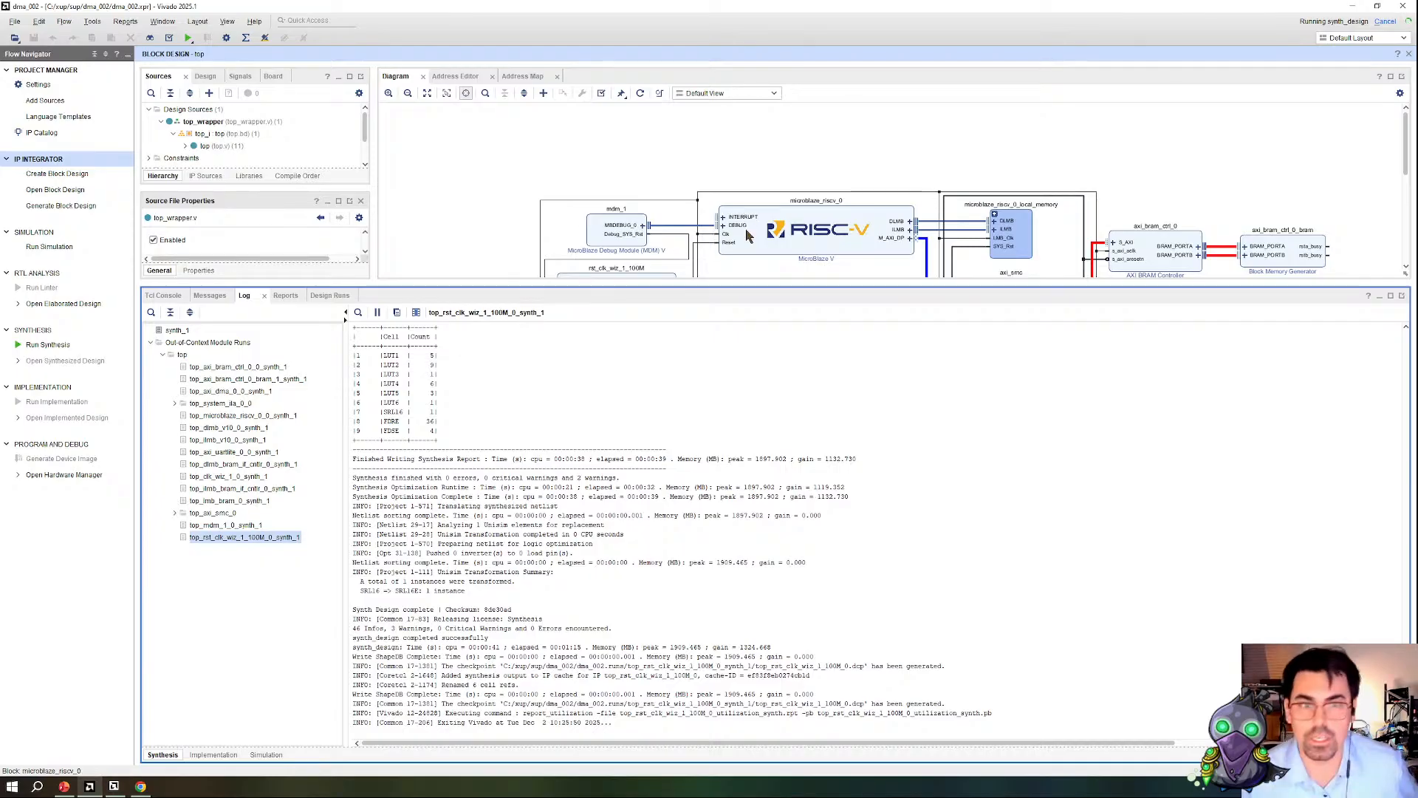
scroll(877, 164, down, 1)
click(861, 238)
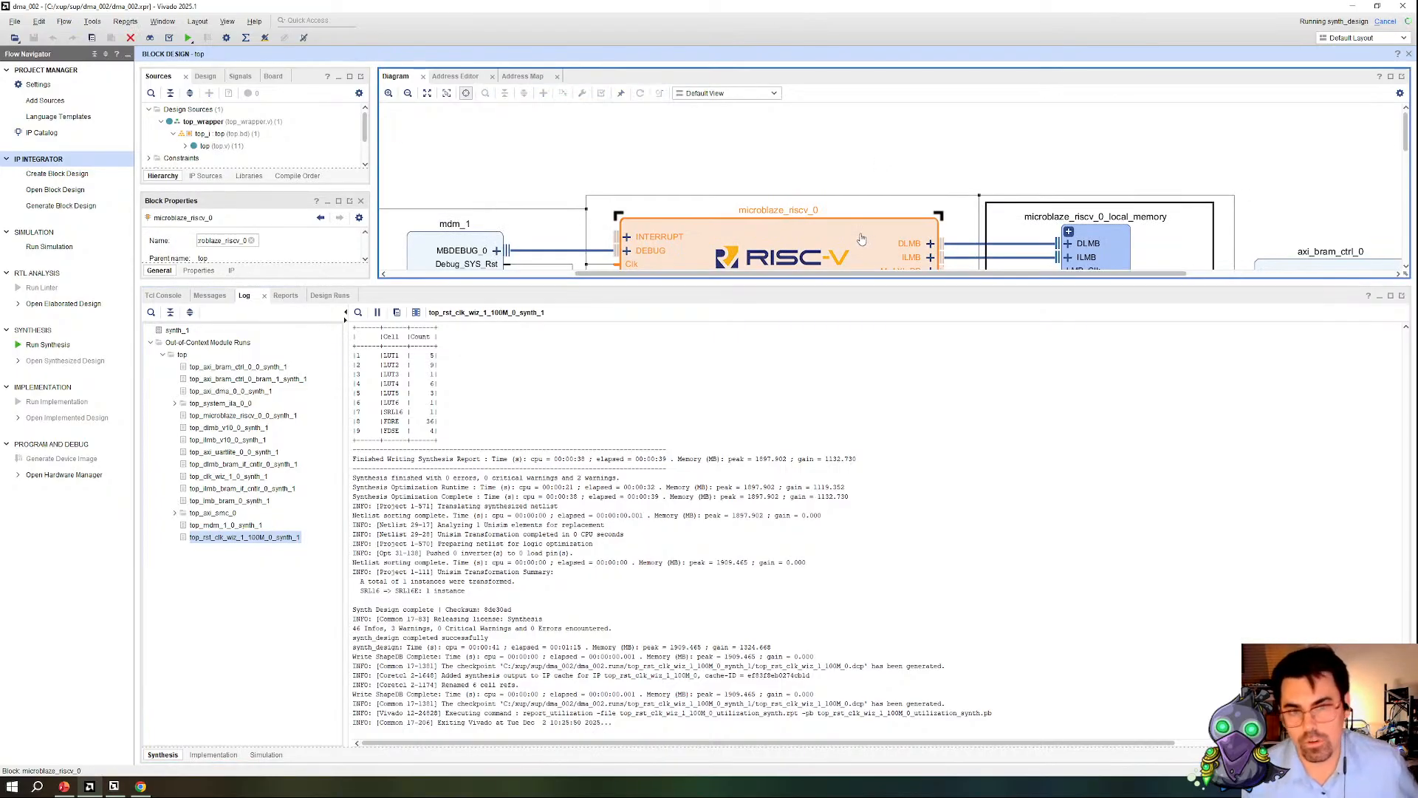
double_click(862, 238)
drag(913, 11, 992, 13)
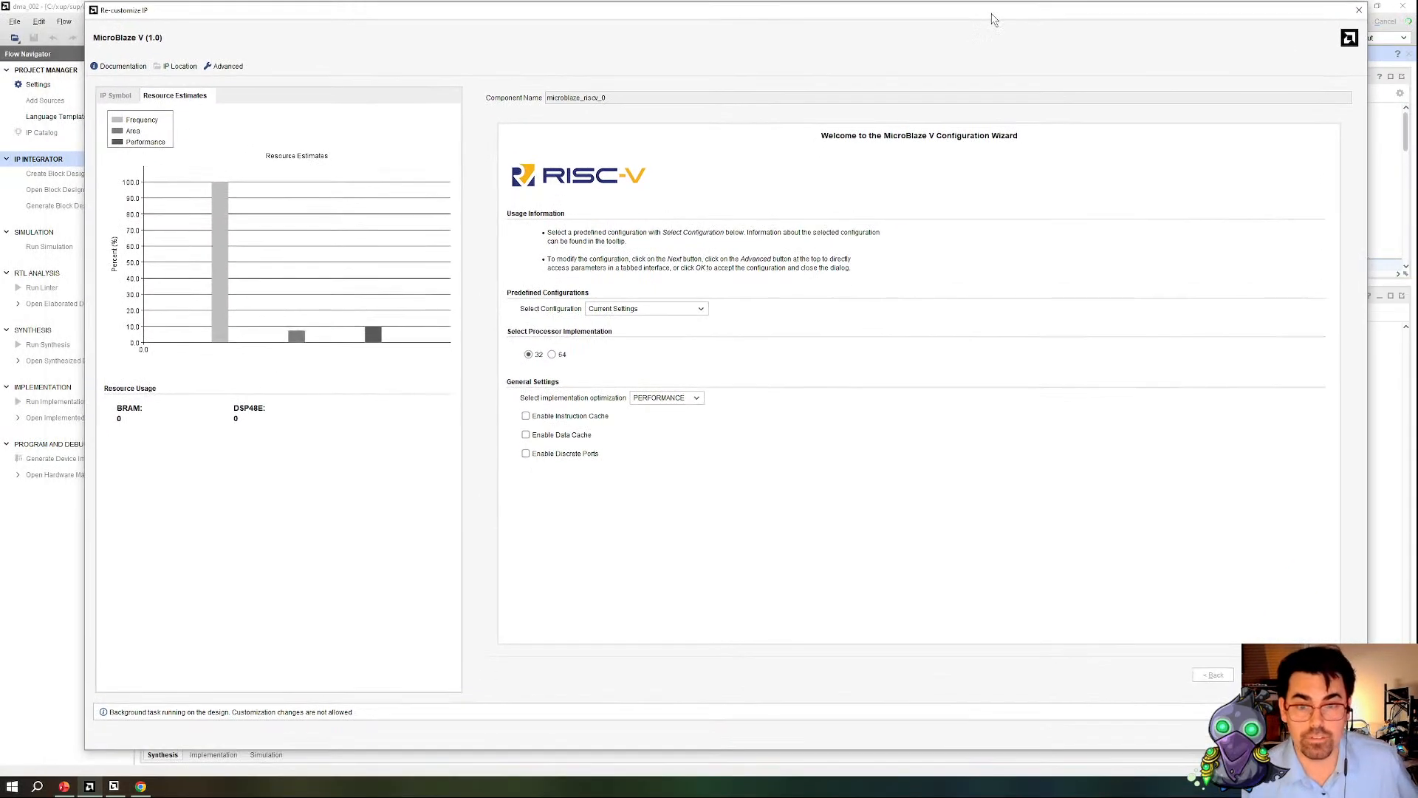
Step: Examine the MicroBlaze V predefined configurations and implementation optimization choices, then close the customization dialog
click(700, 308)
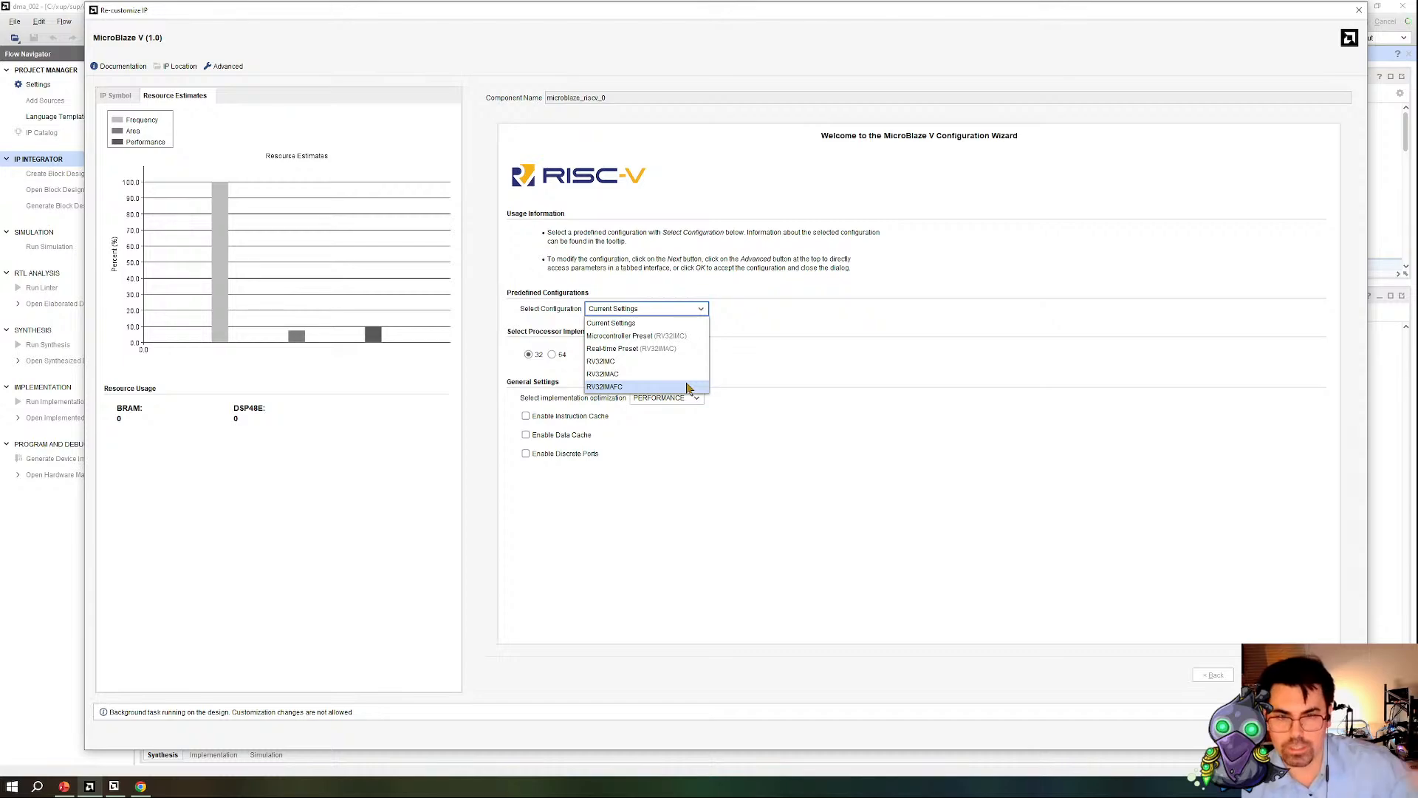
click(804, 412)
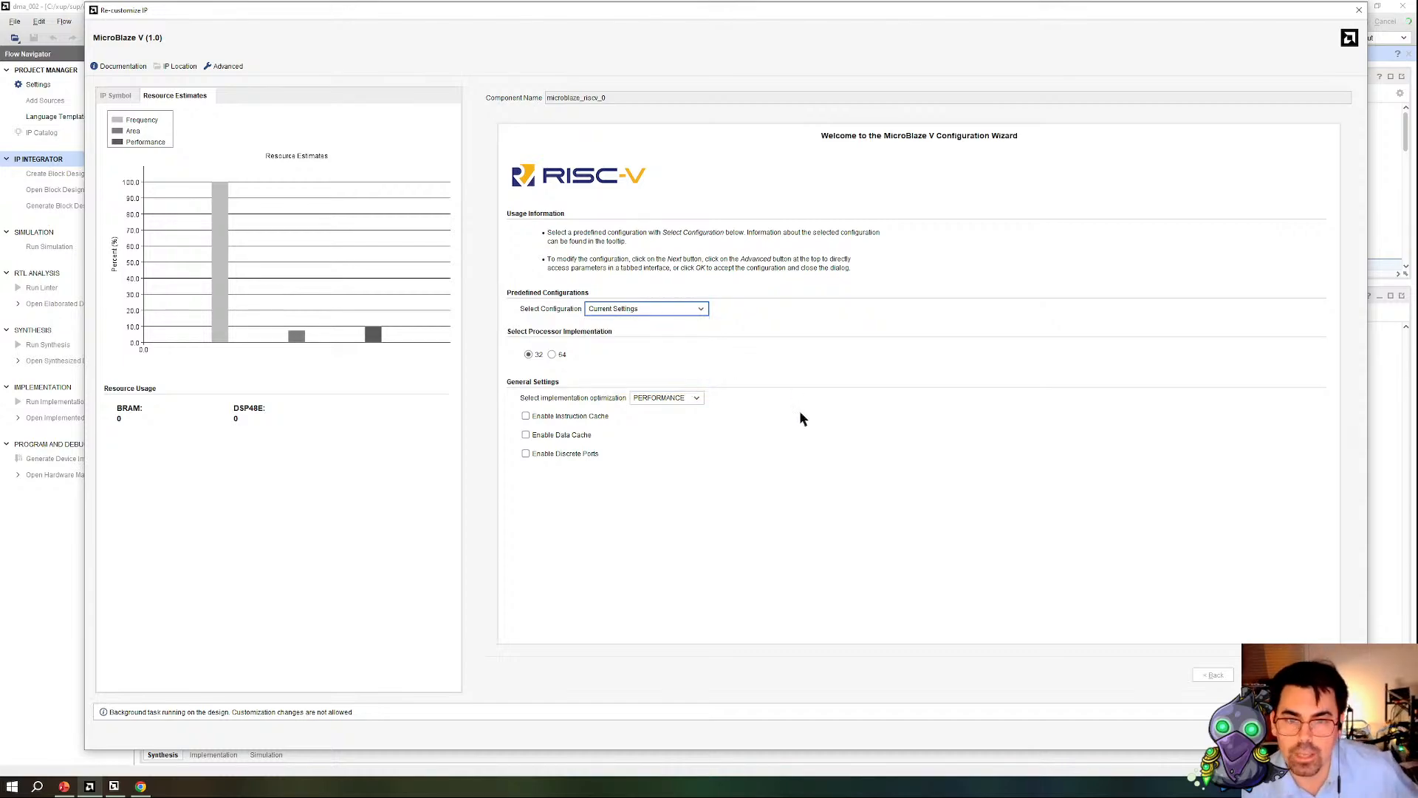
click(694, 397)
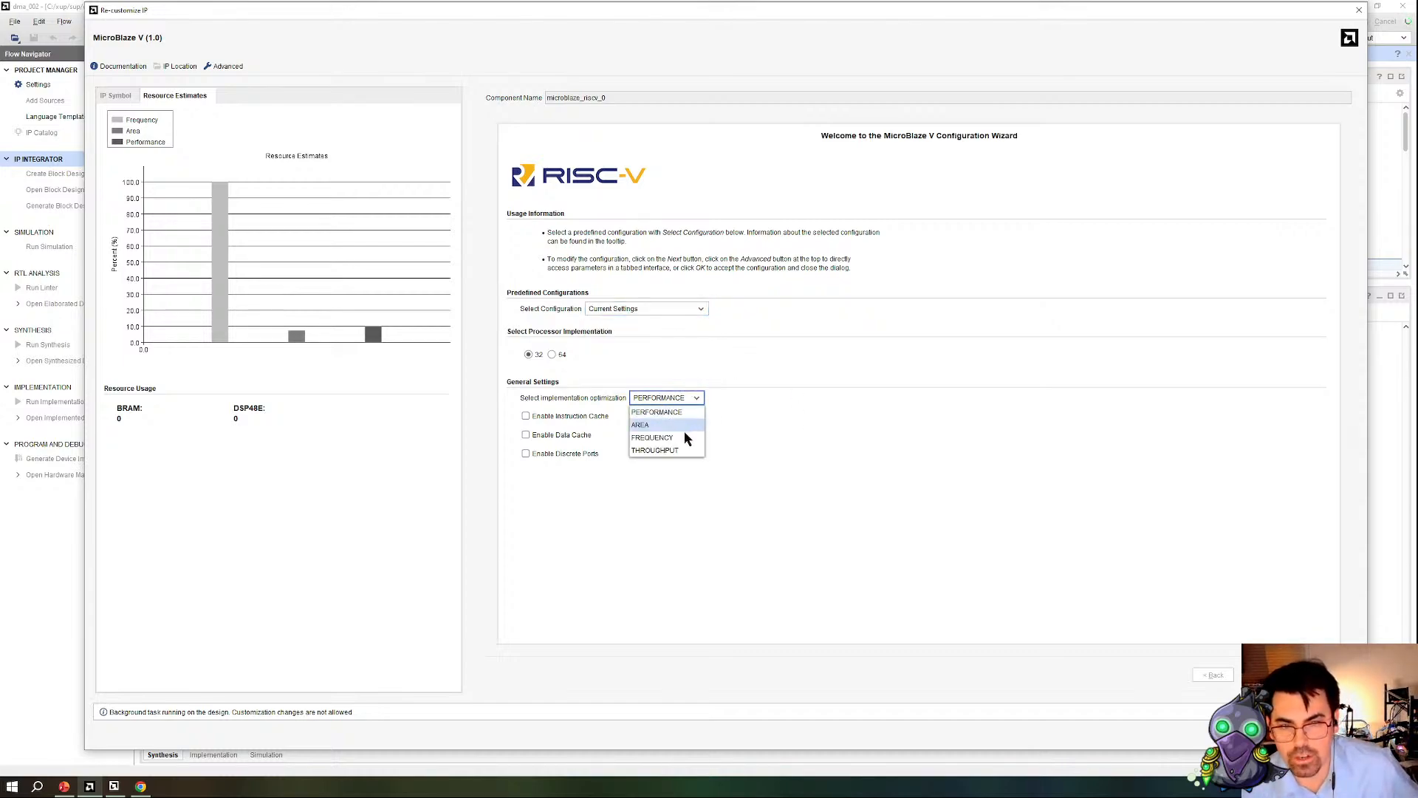
click(783, 426)
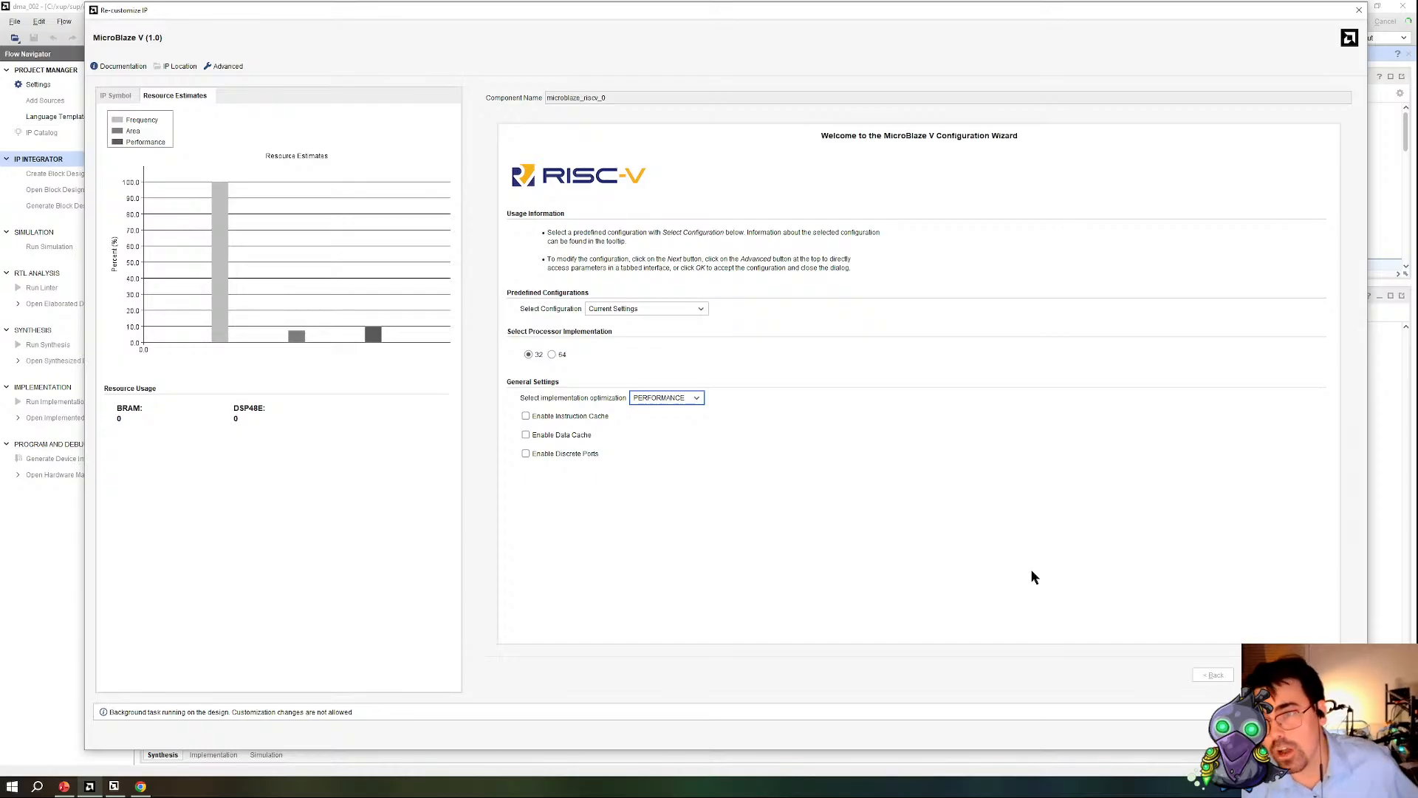
click(1338, 733)
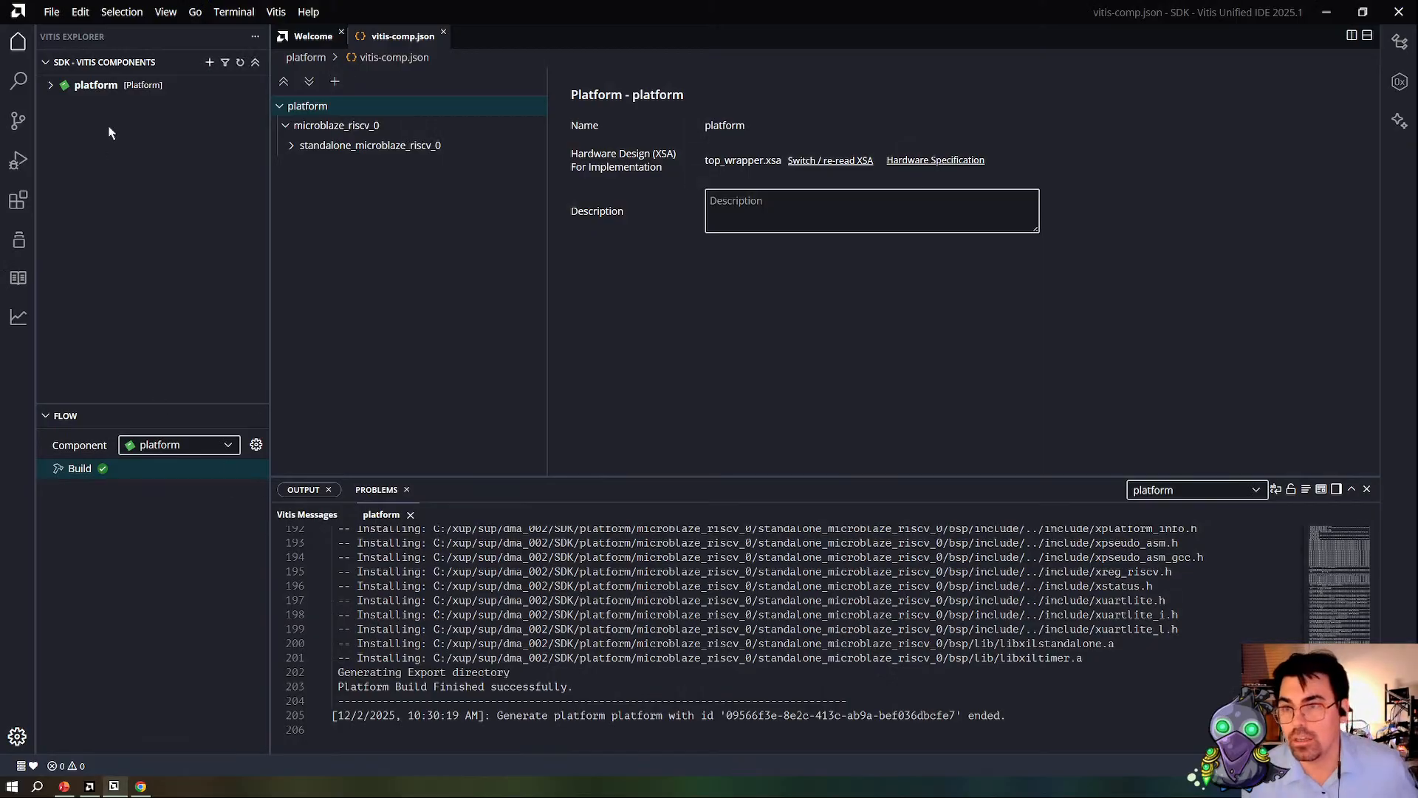
Step: In Vitis, import the xaxidma_example_simple_poll example for the axi_dma driver of the standalone board support package
click(292, 145)
click(364, 166)
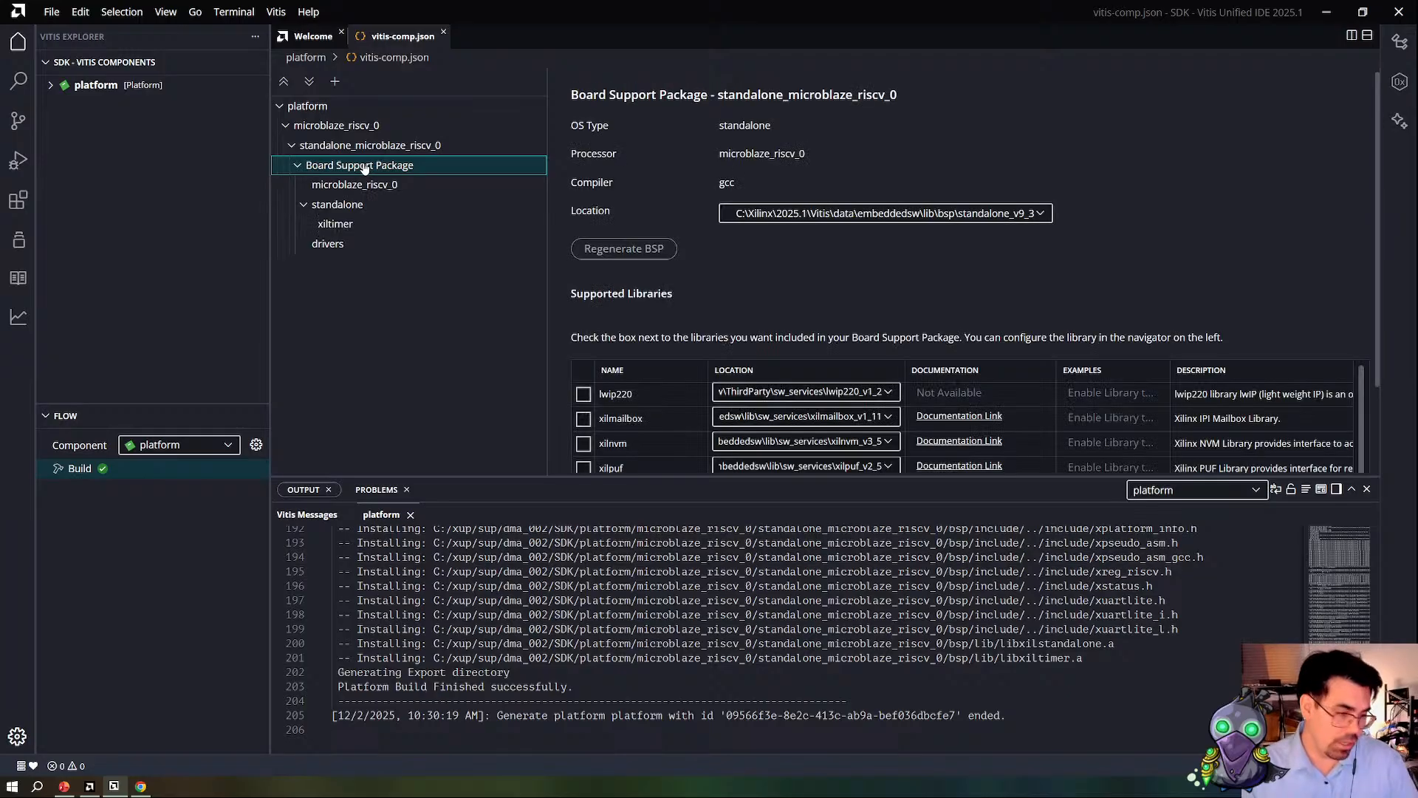
click(353, 246)
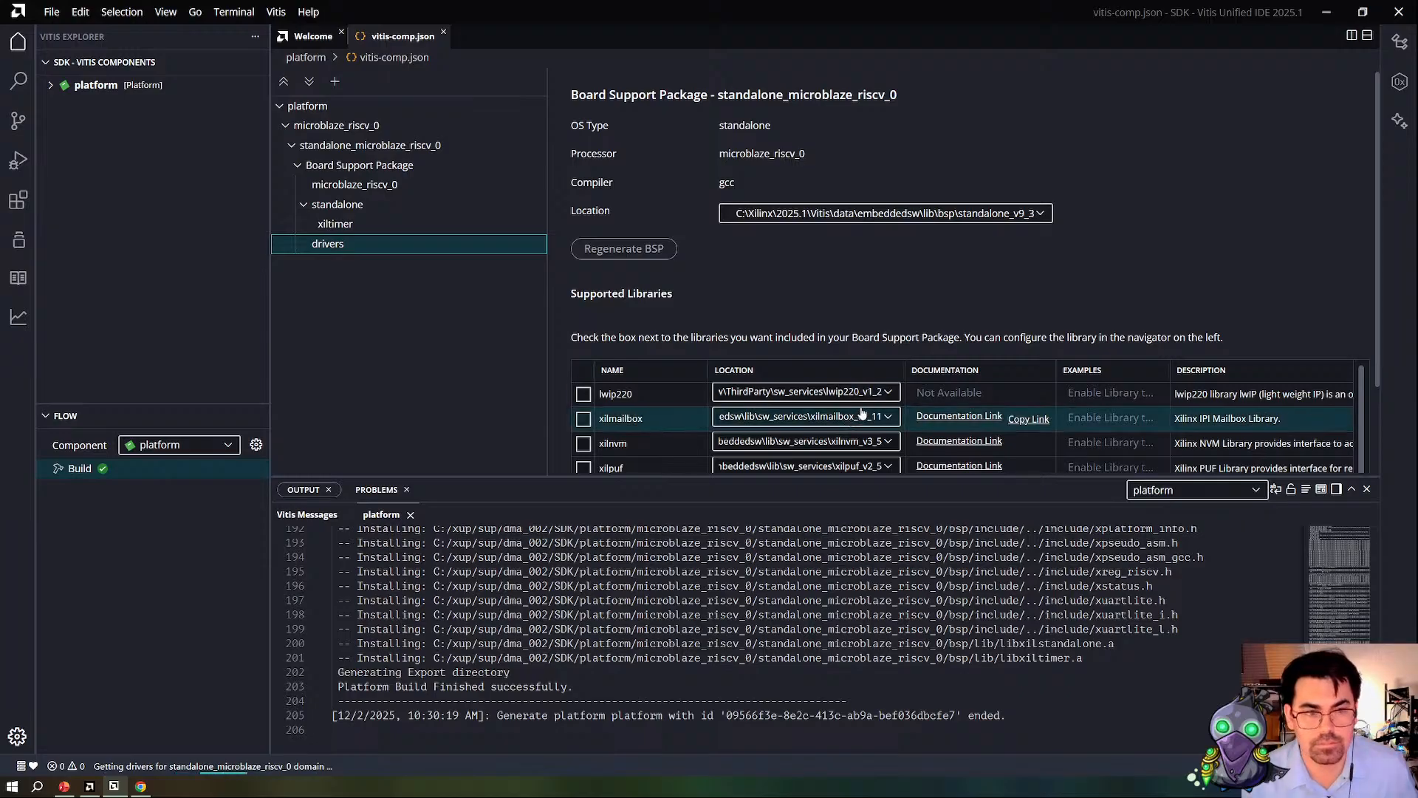
click(619, 243)
drag(737, 312, 935, 313)
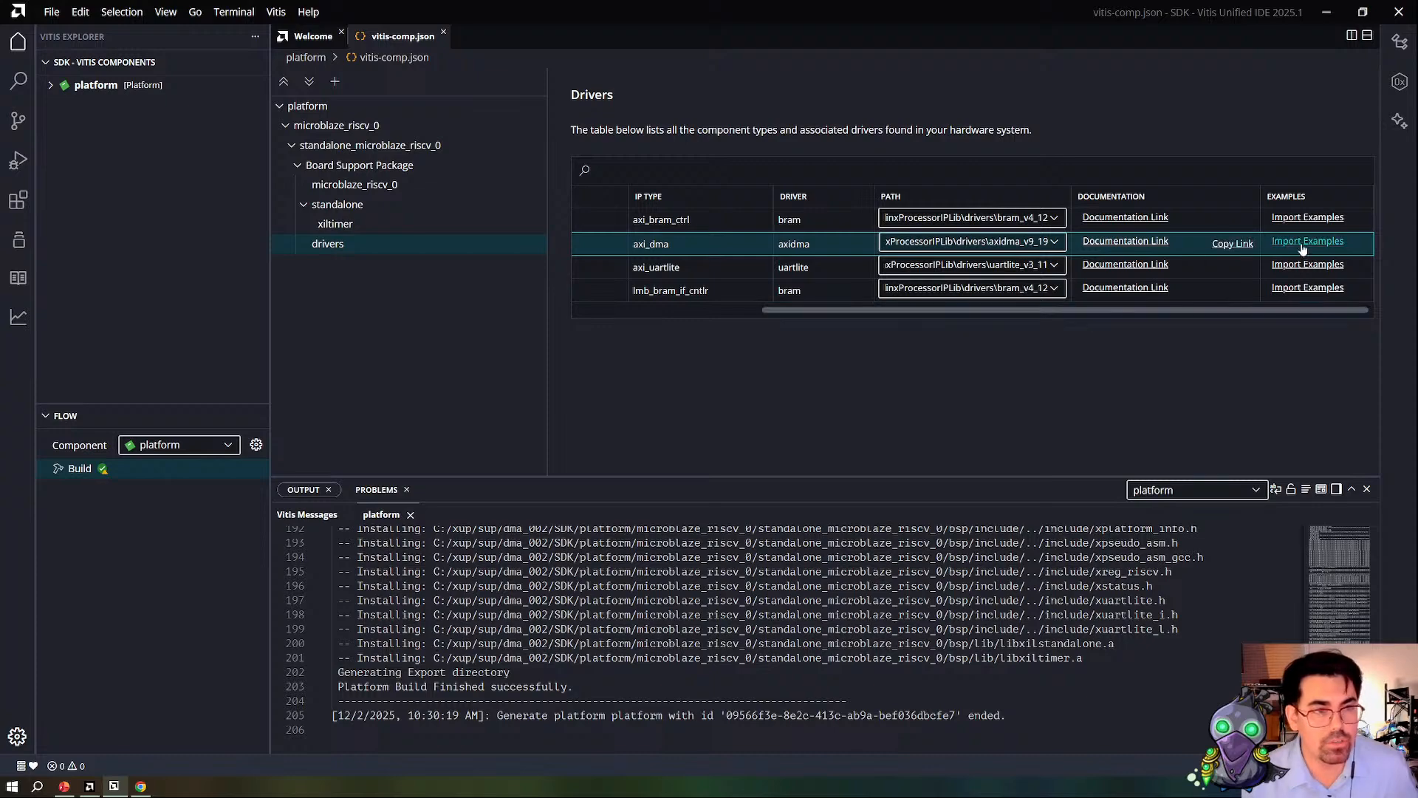
click(1305, 240)
click(498, 282)
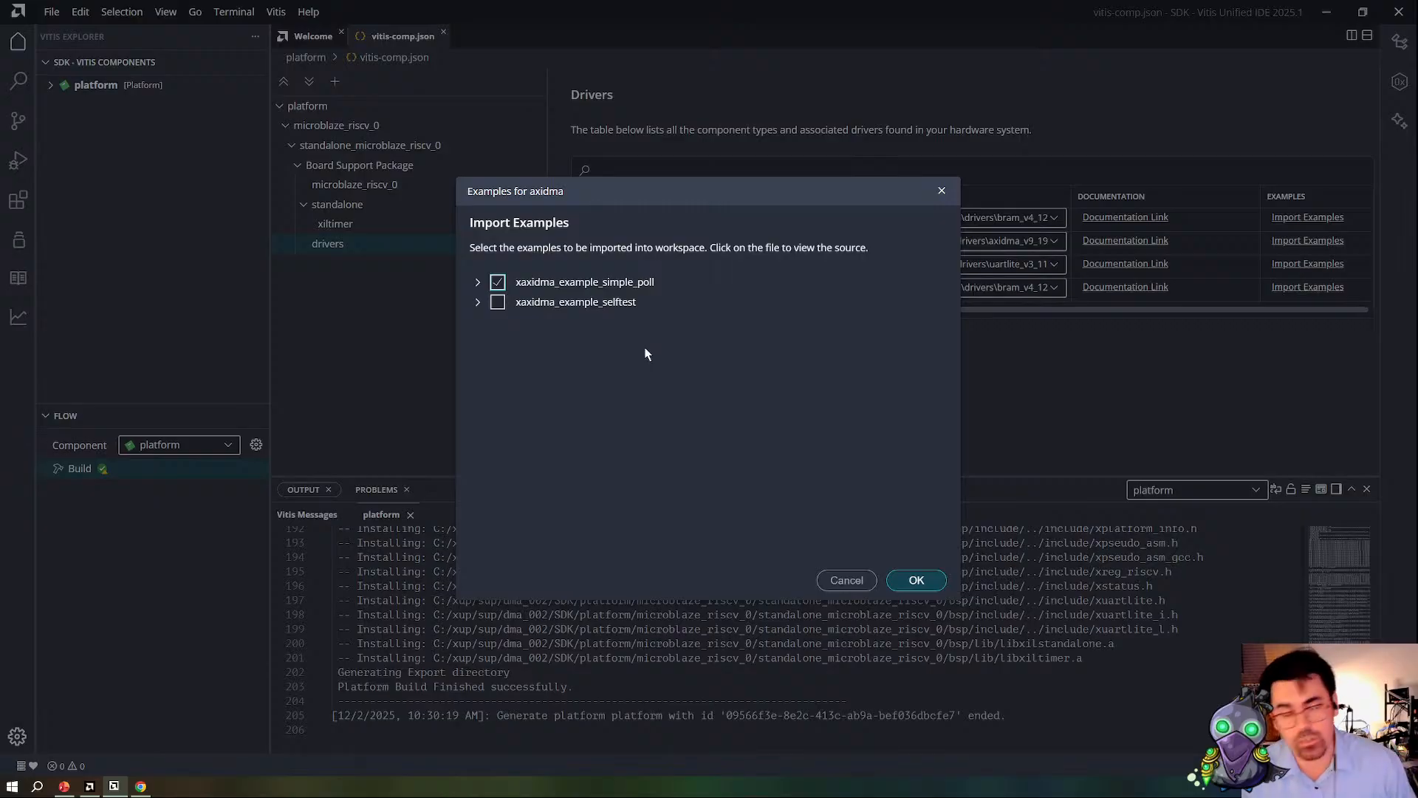
click(917, 581)
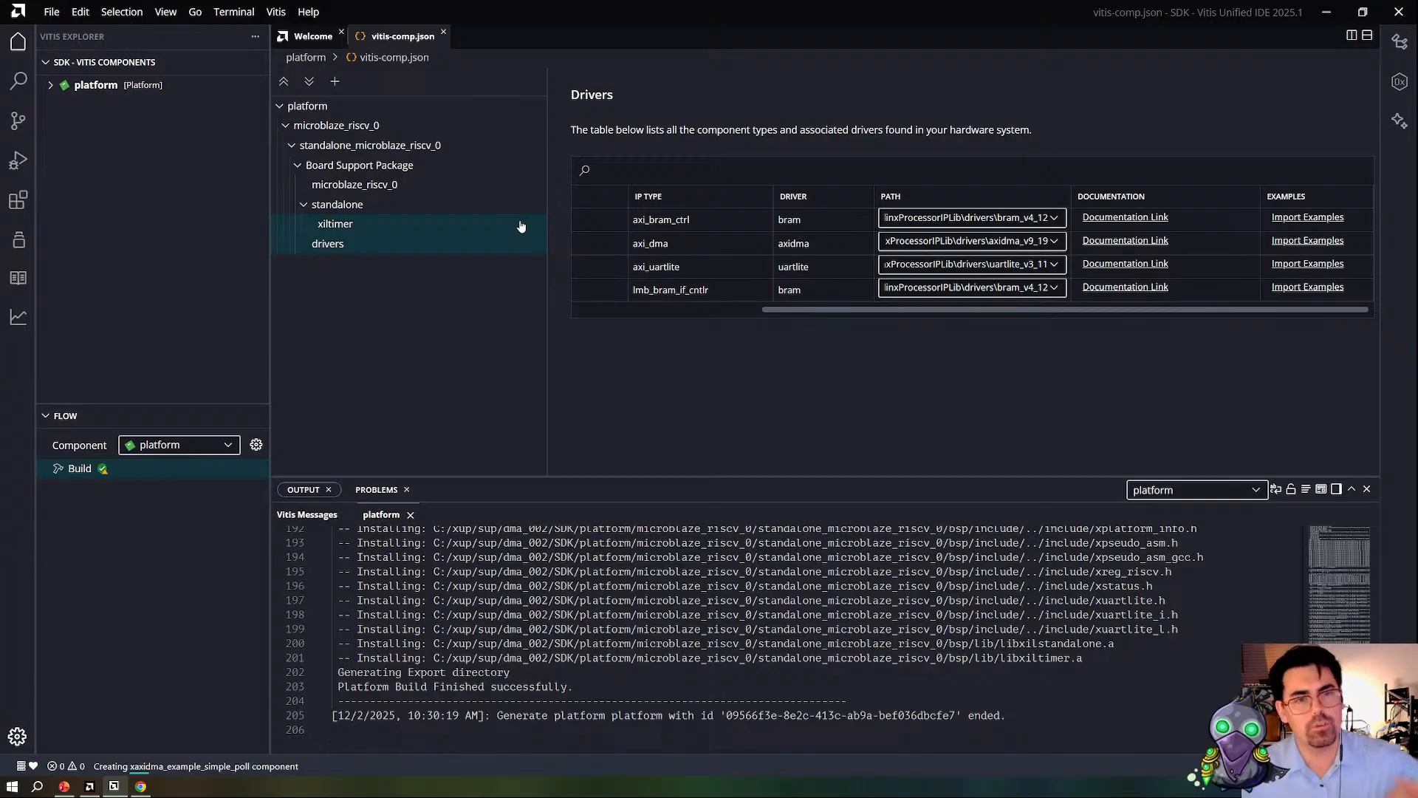
Step: Switch to Chrome and bring up the axidma examples folder in the Xilinx embeddedsw GitHub repository
key(alt)
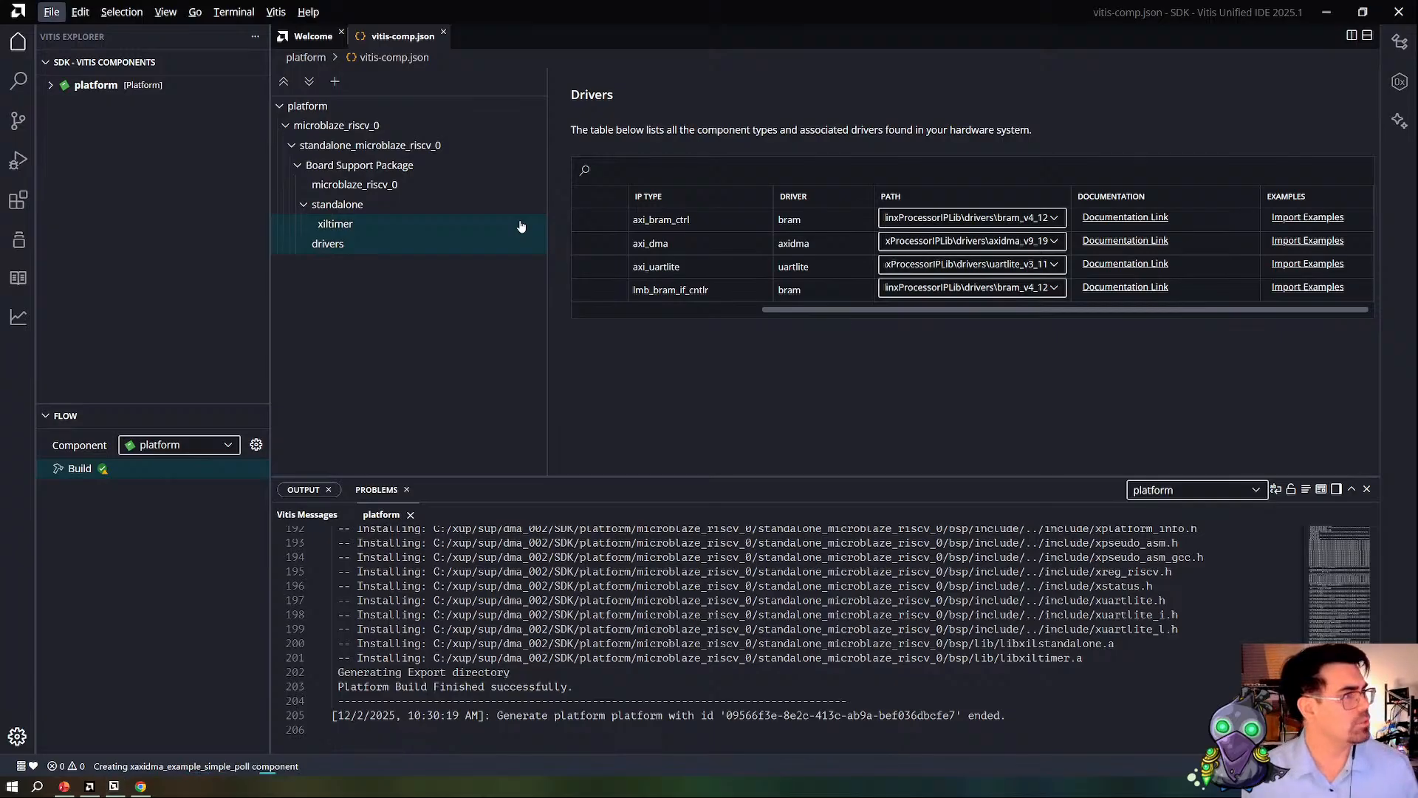
key(alt+Tab)
click(1112, 12)
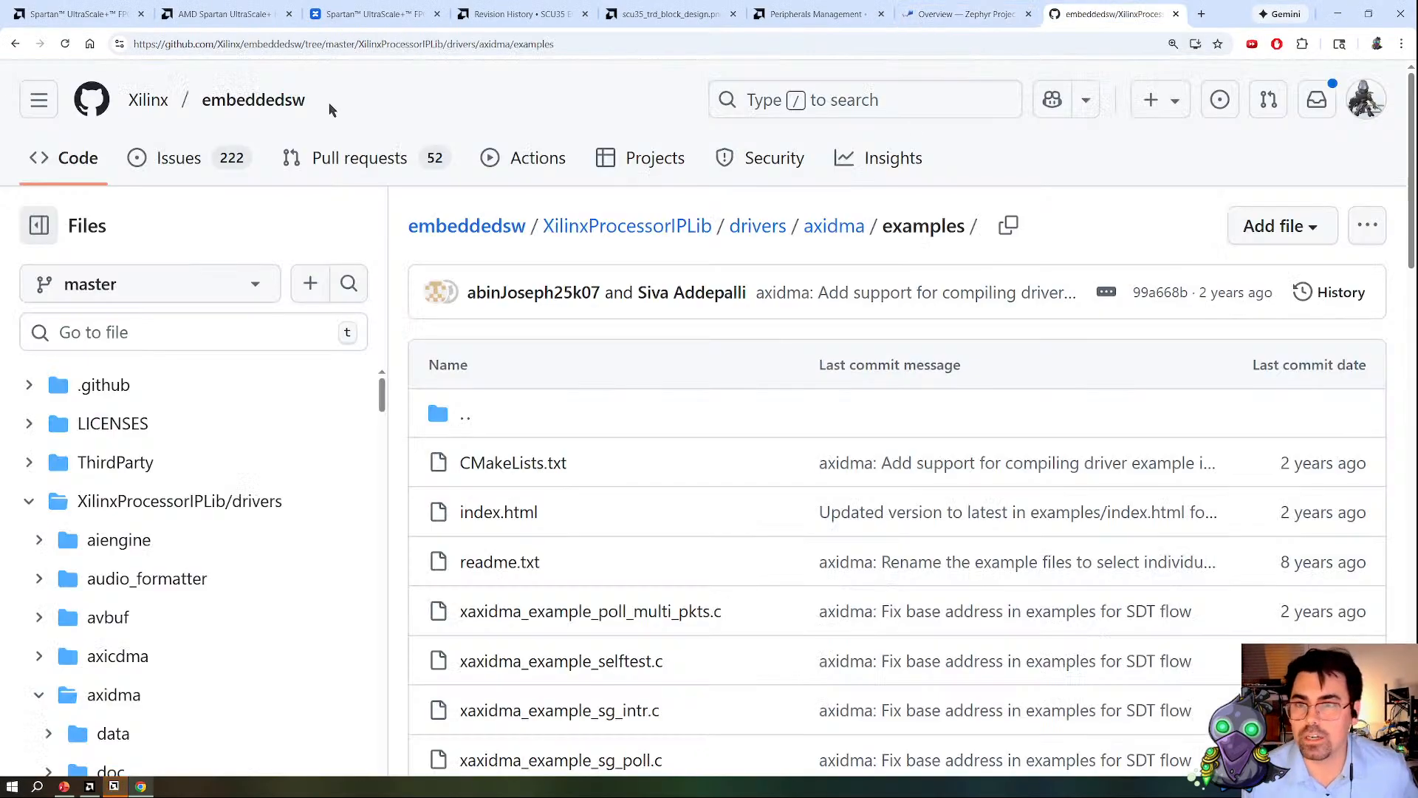
drag(314, 101, 180, 107)
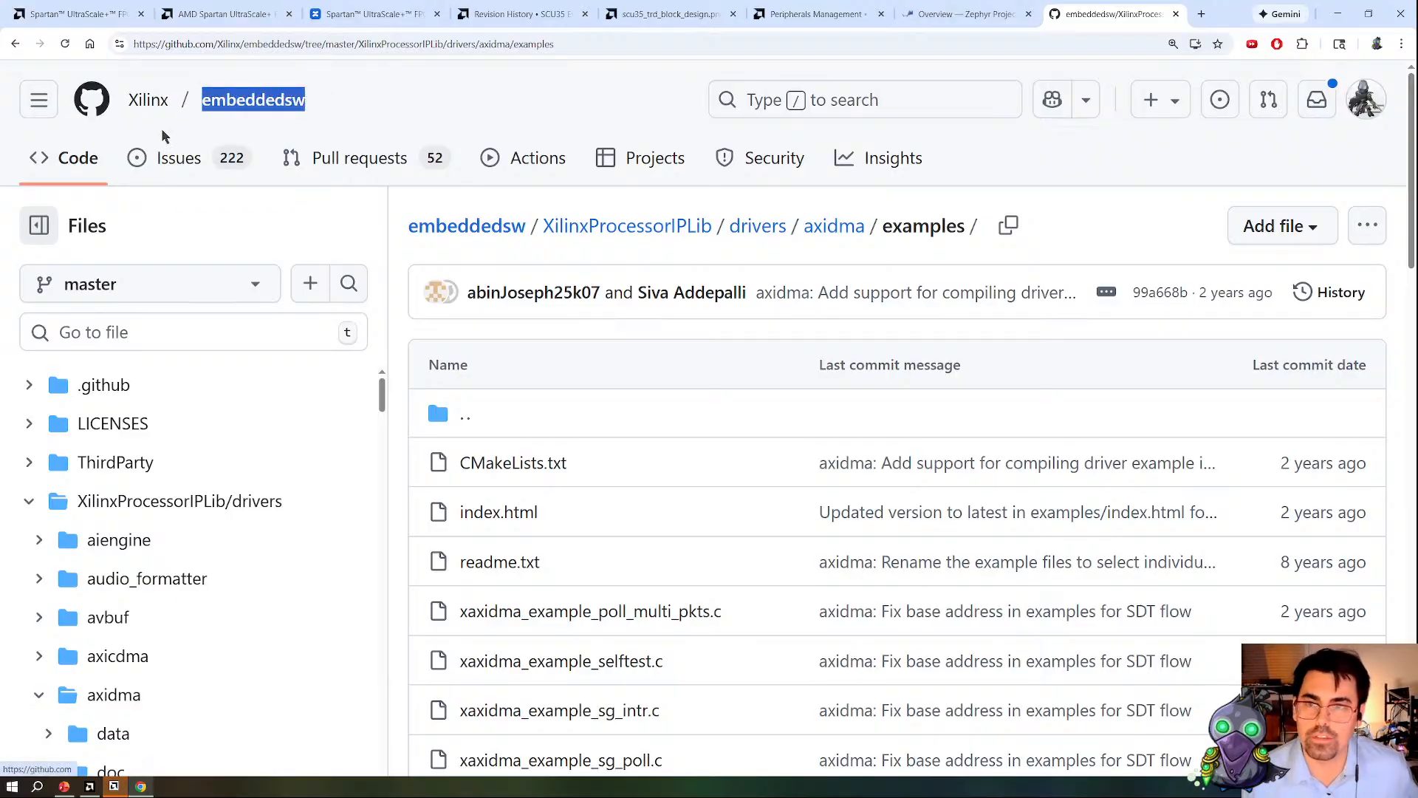
scroll(869, 538, down, 3)
scroll(869, 537, down, 1)
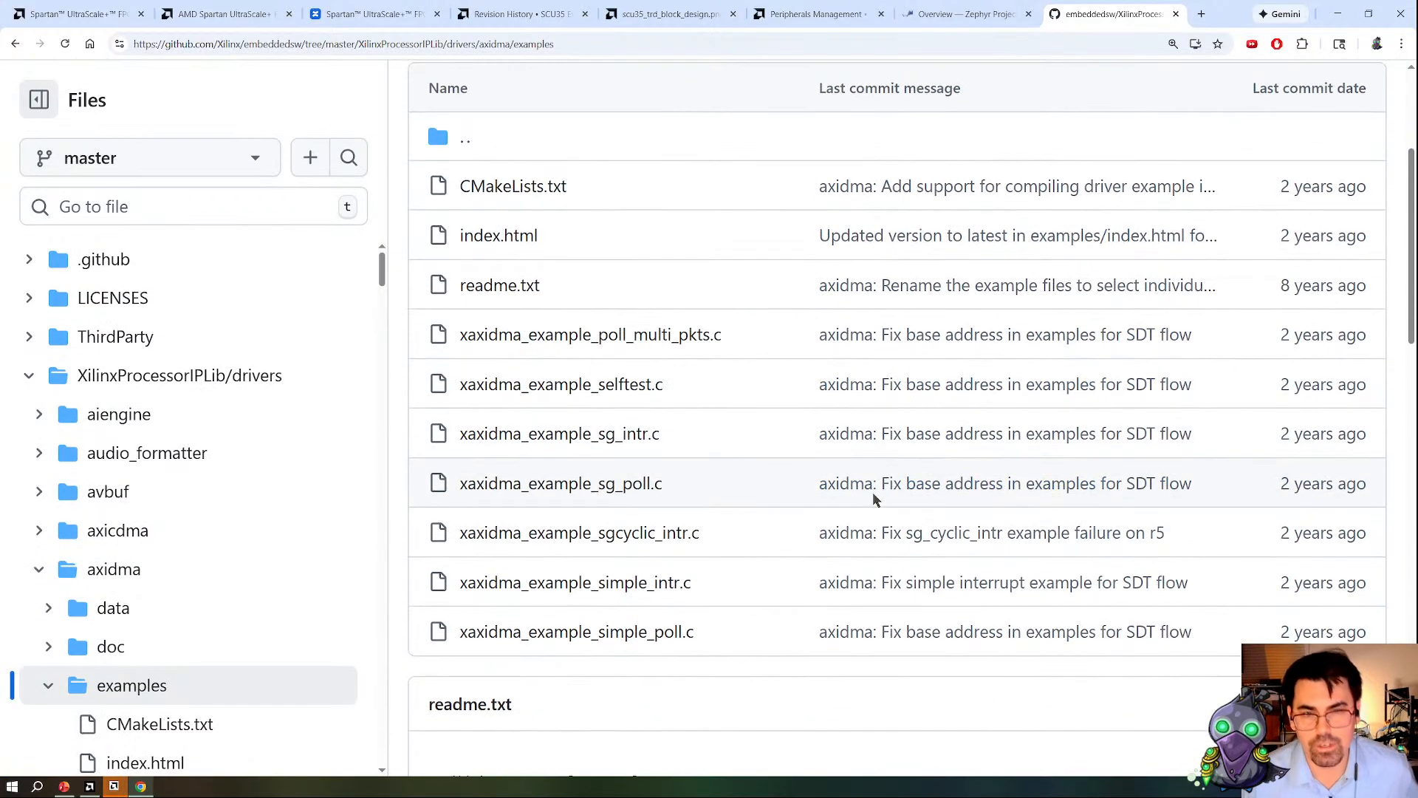
Step: Review the simple, cyclic, scatter-gather and multi-packet axidma example files, highlighting their names in the listing
scroll(716, 649, down, 1)
drag(711, 581, 545, 597)
click(712, 619)
drag(710, 576, 598, 569)
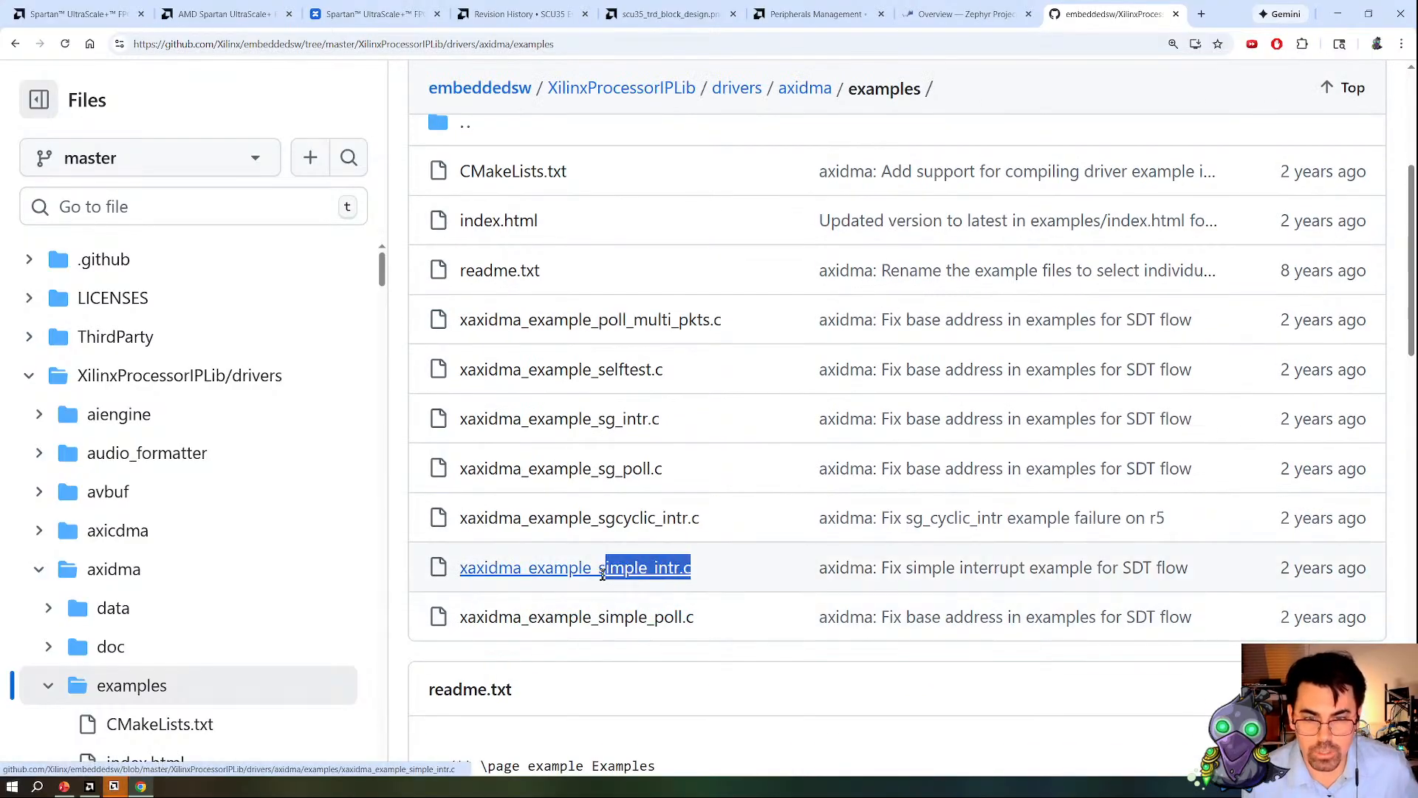
drag(700, 518, 594, 517)
drag(672, 471, 582, 469)
drag(672, 416, 606, 416)
drag(745, 321, 554, 318)
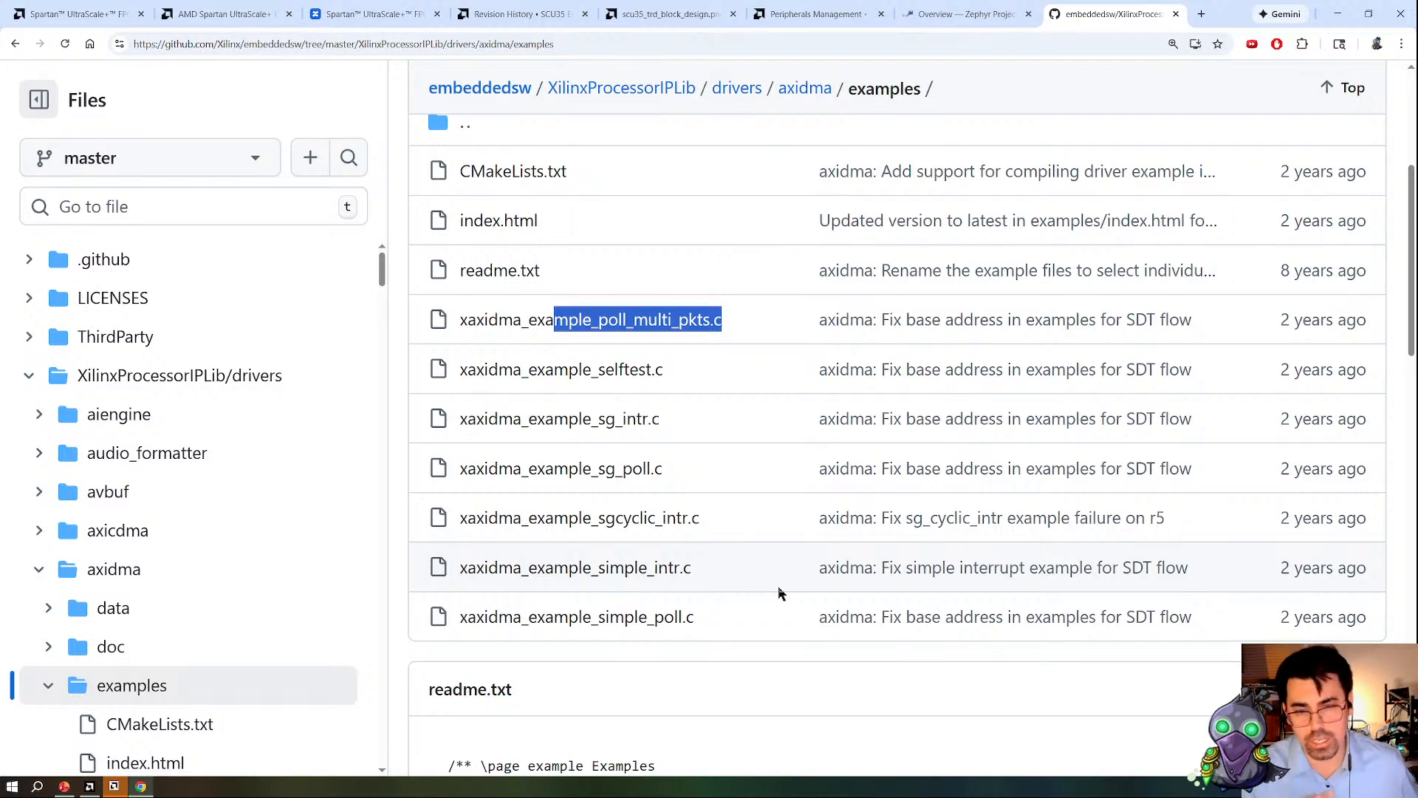
Step: Return to Vitis and open xaxidma_example_simple_poll.c from the example's sources at the memory base address definitions
key(alt+Tab)
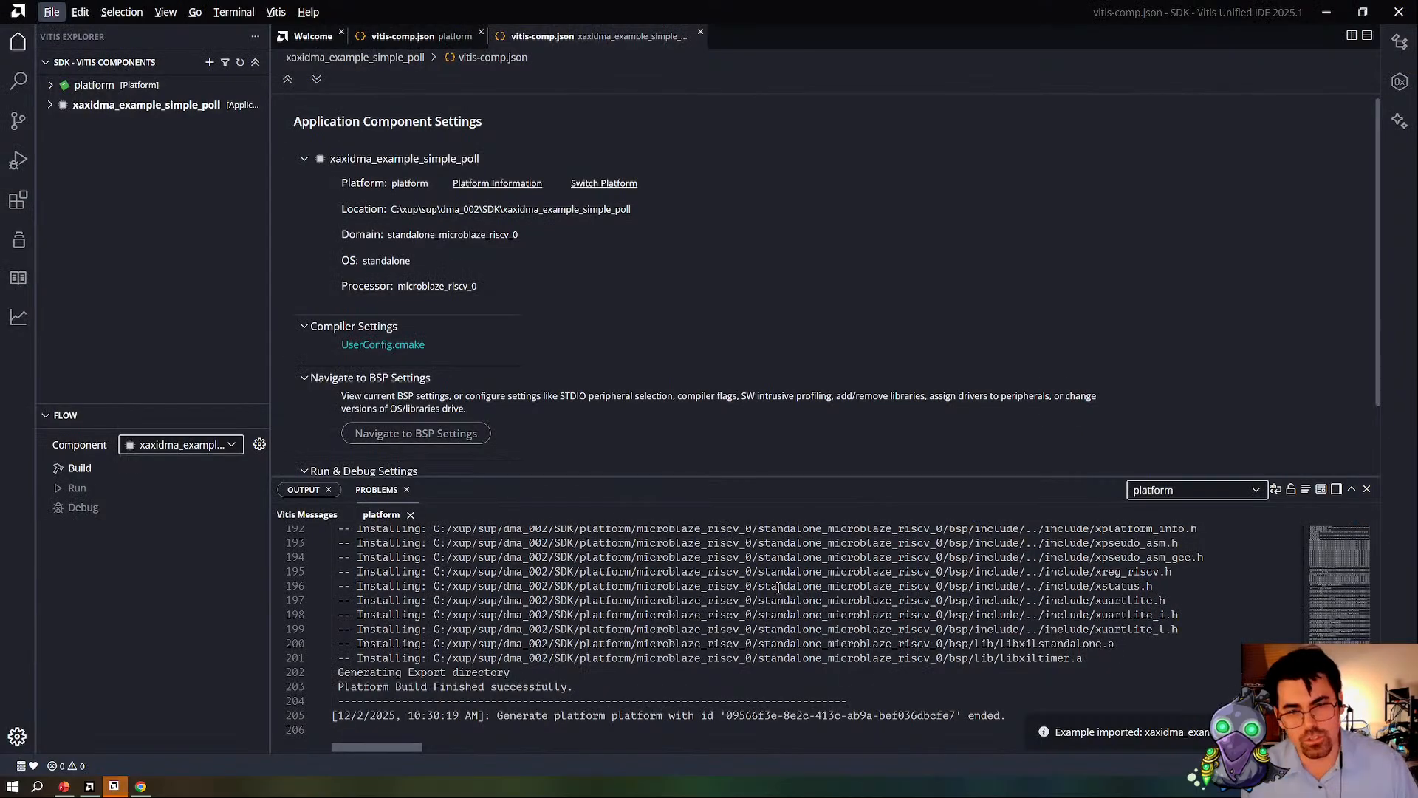
click(50, 105)
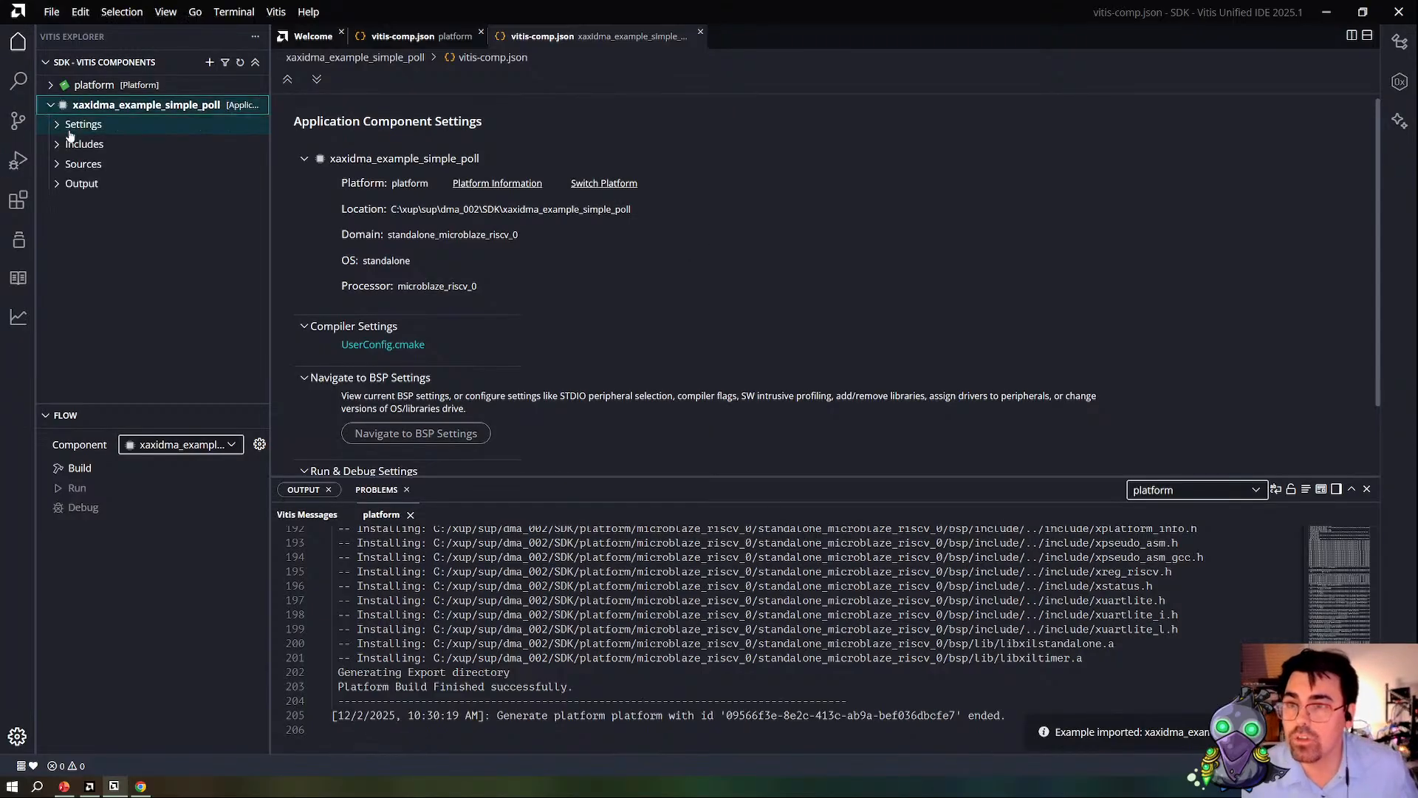
click(71, 164)
click(124, 247)
scroll(657, 258, down, 18)
scroll(658, 258, down, 8)
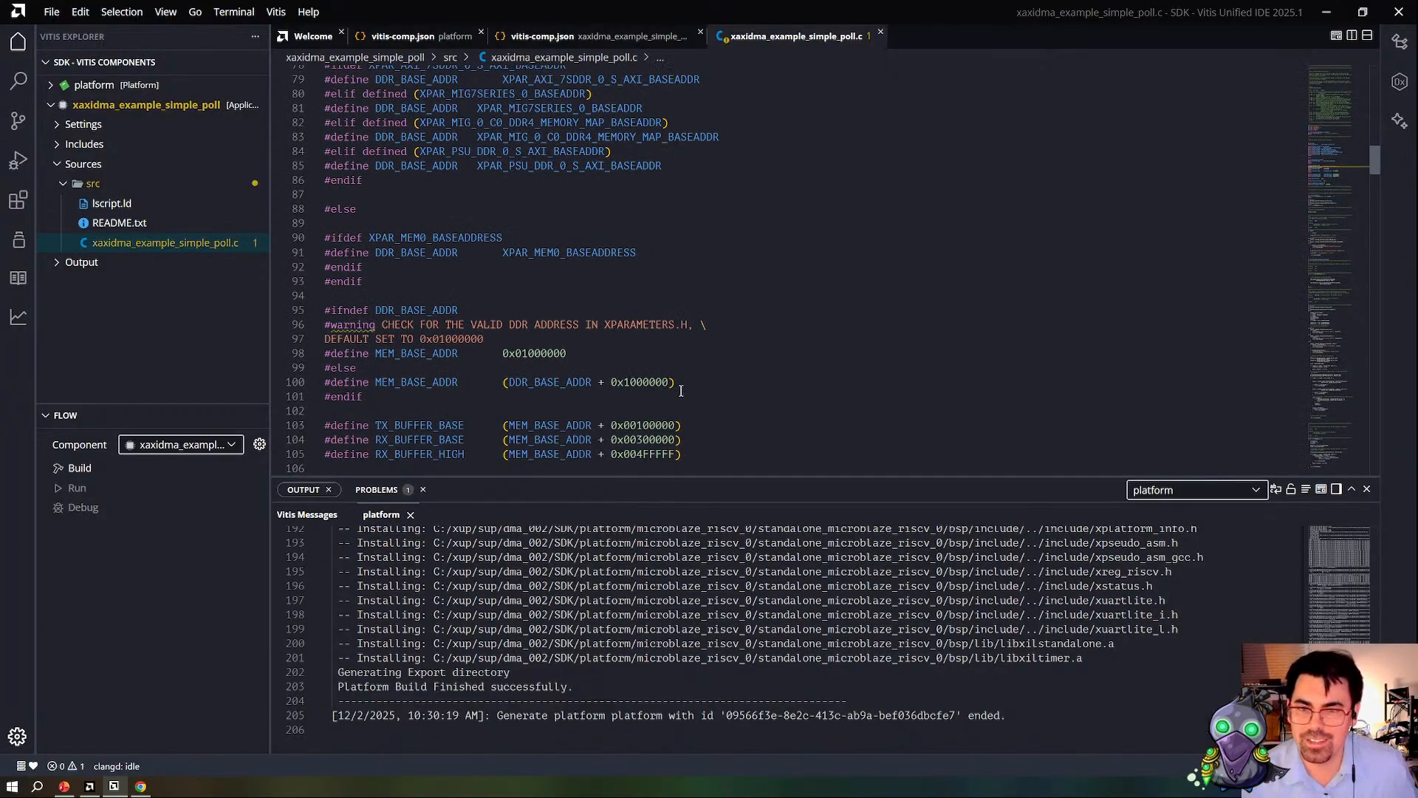
Step: Add a #define MEM_BASE_ADDR of 0xC0000000 above the TX_BUFFER_BASE definition and save the file
drag(661, 354, 671, 342)
key(ctrl+c)
click(503, 387)
key(Down)
key(Return)
key(Return)
key(ctrl+v)
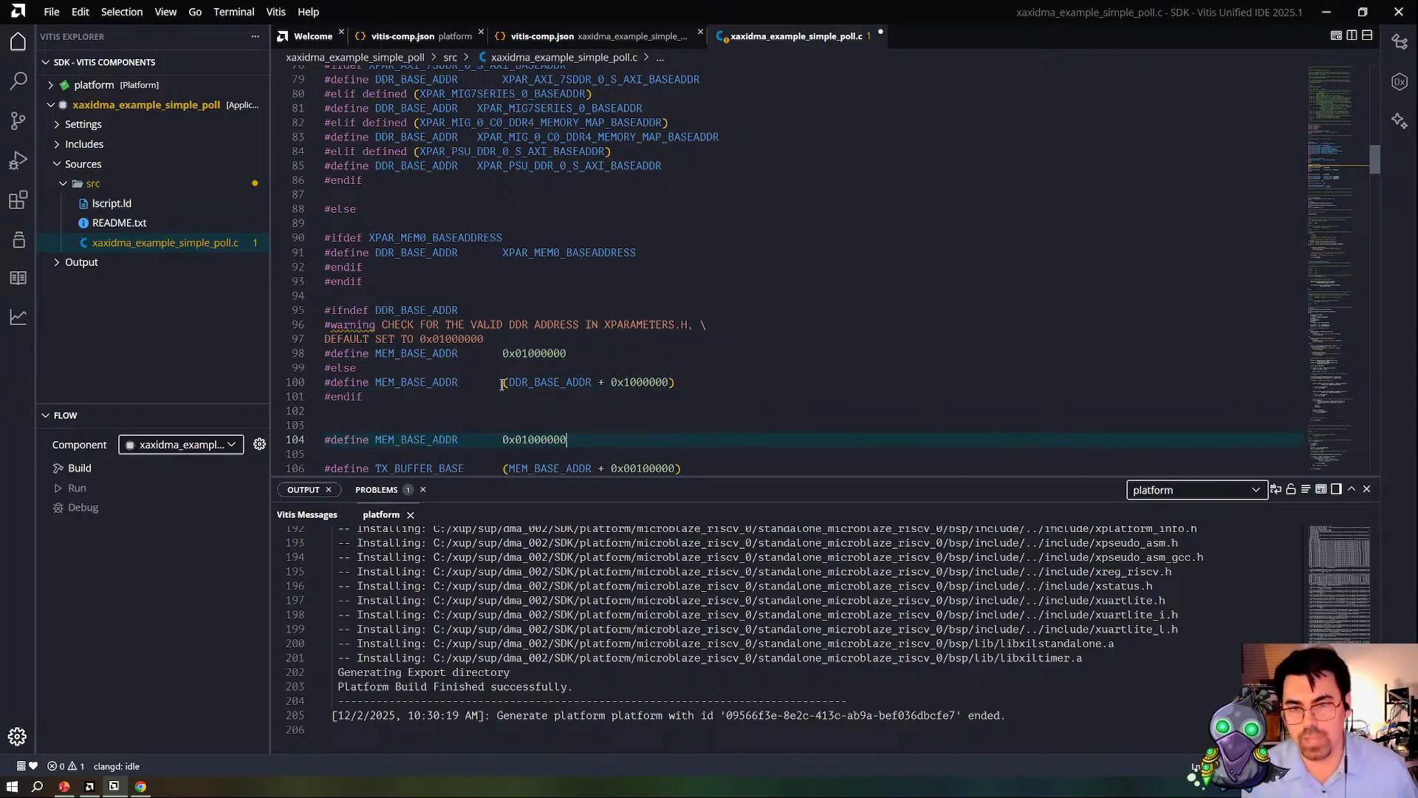
click(527, 439)
key(BackSpace)
key(BackSpace)
text(C)
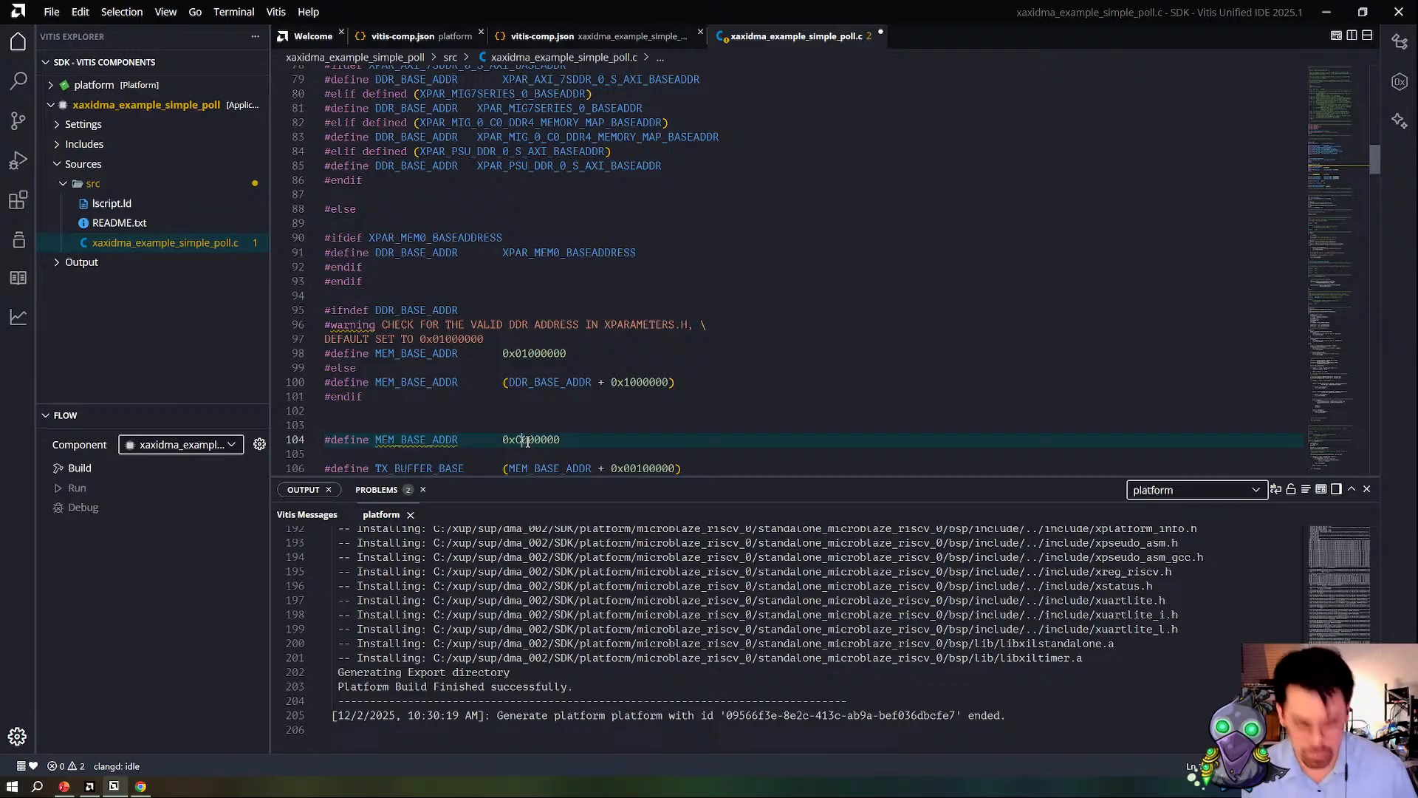
click(459, 407)
Step: Try to delete the conditional DDR_BASE_ADDR and MEM_BASE_ADDR blocks between the DMA_DEV_ID definition and the new MEM_BASE_ADDR define
scroll(409, 307, up, 3)
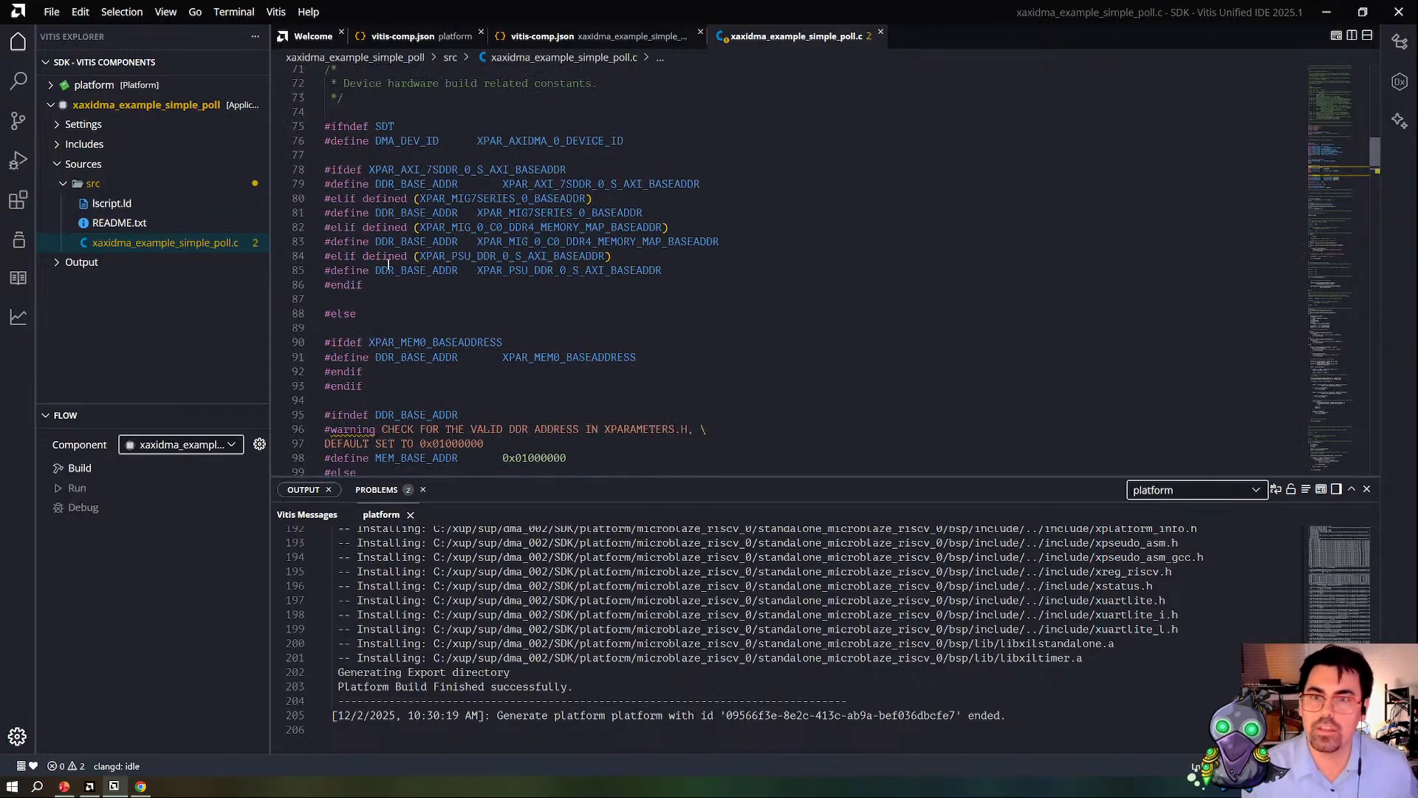
shift+click(325, 116)
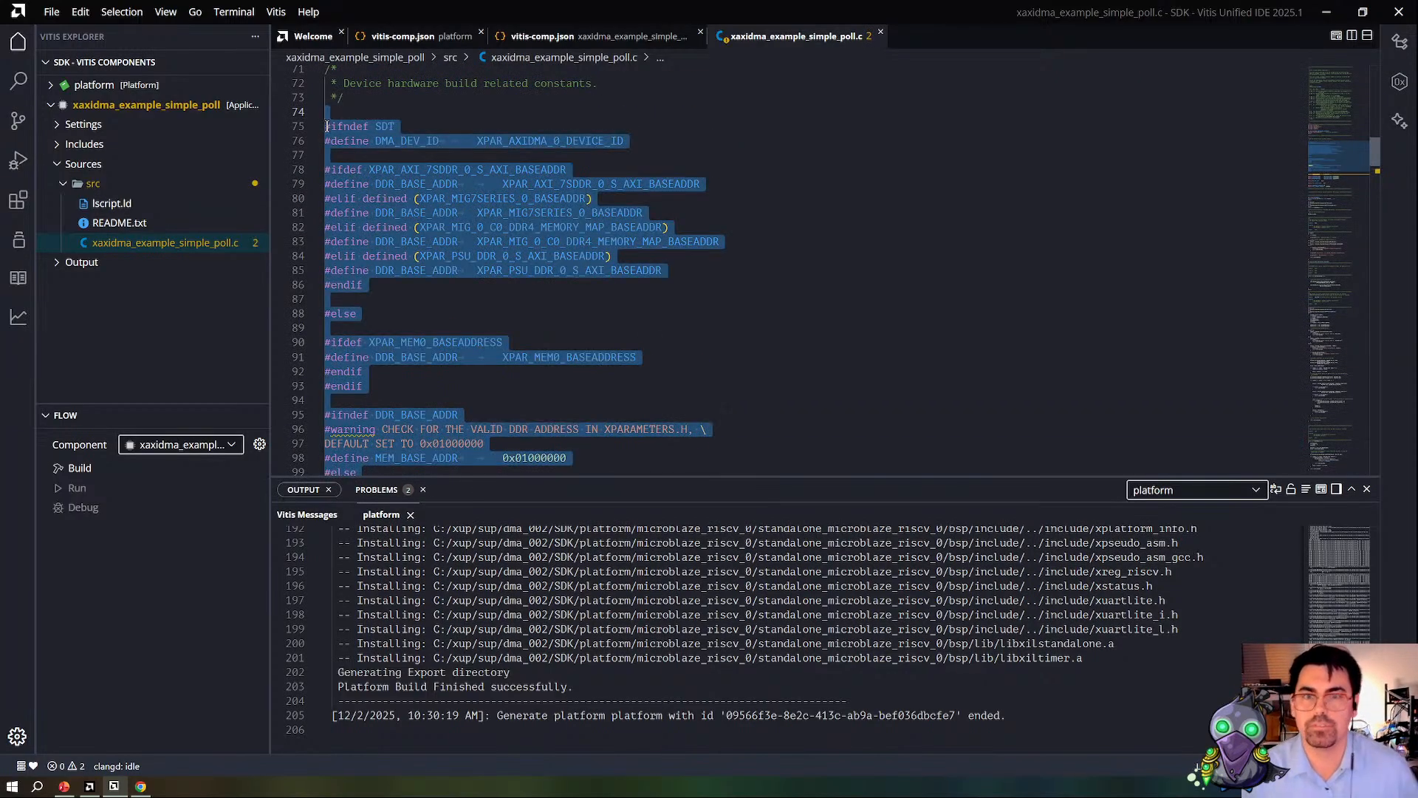
key(shift+Down)
key(shift+Down)
key(shift+Down)
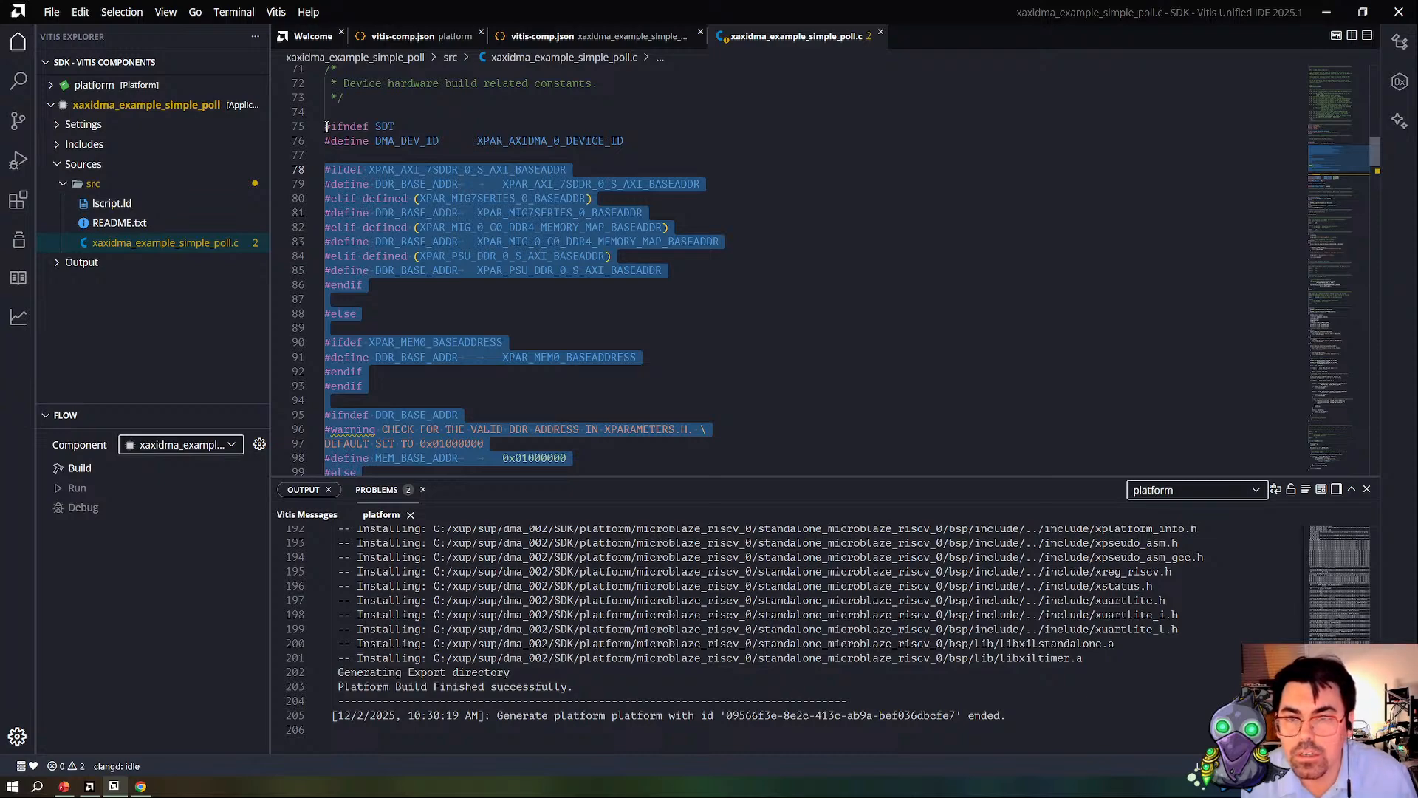
key(Delete)
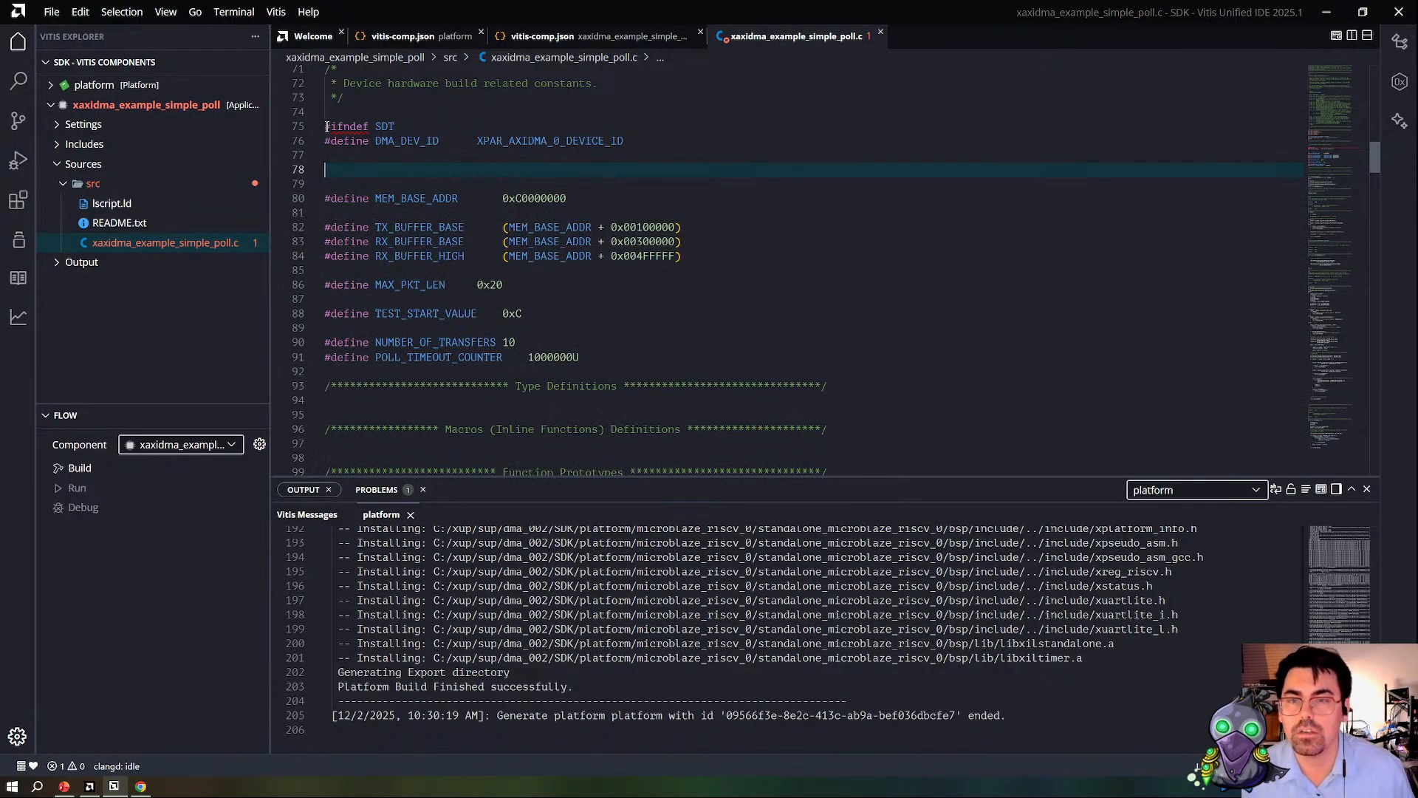
key(ctrl+z)
Step: Undo the last block deletion and remove only the XPAR_MEM0_BASEADDRESS conditional that defines DDR_BASE_ADDR under the SDT #else
click(499, 293)
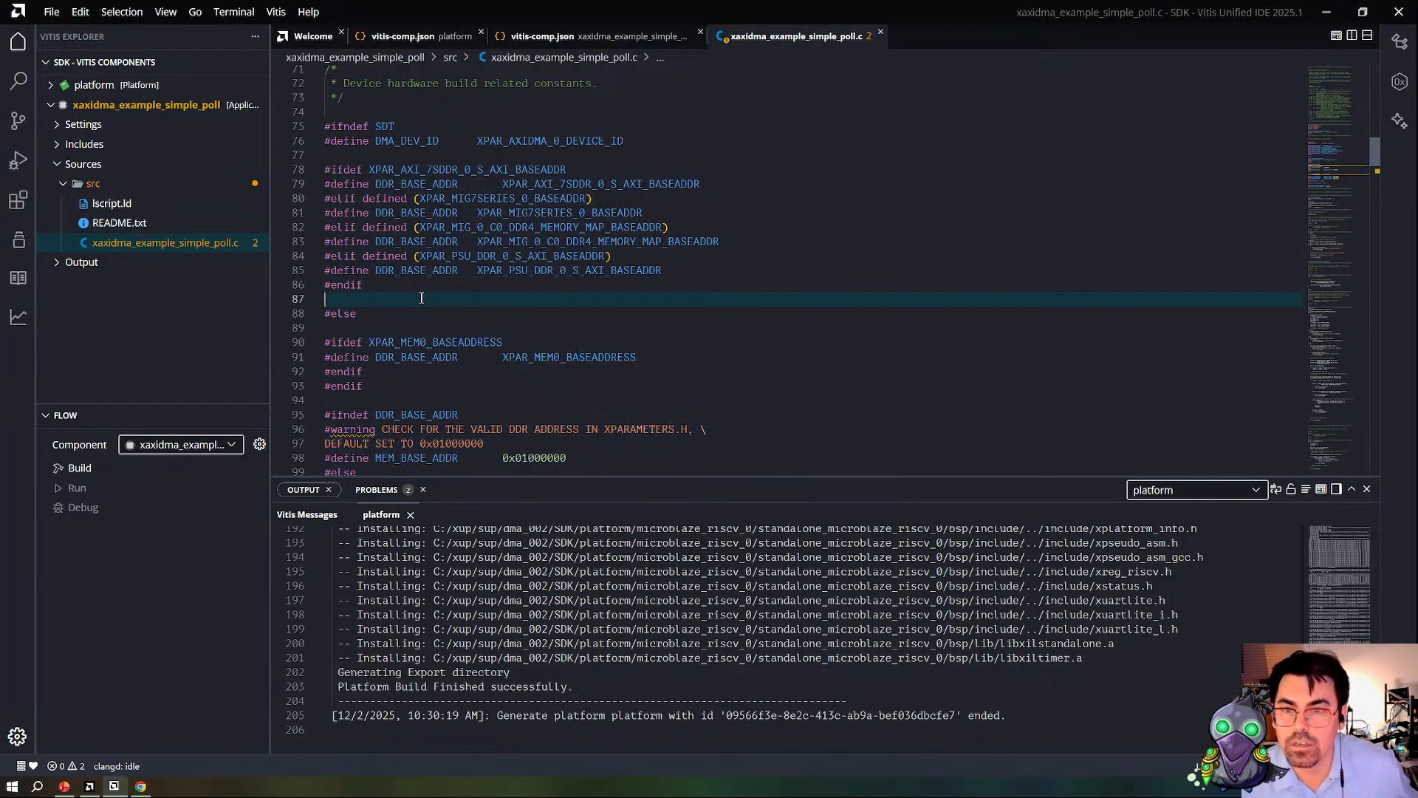
scroll(562, 388, down, 2)
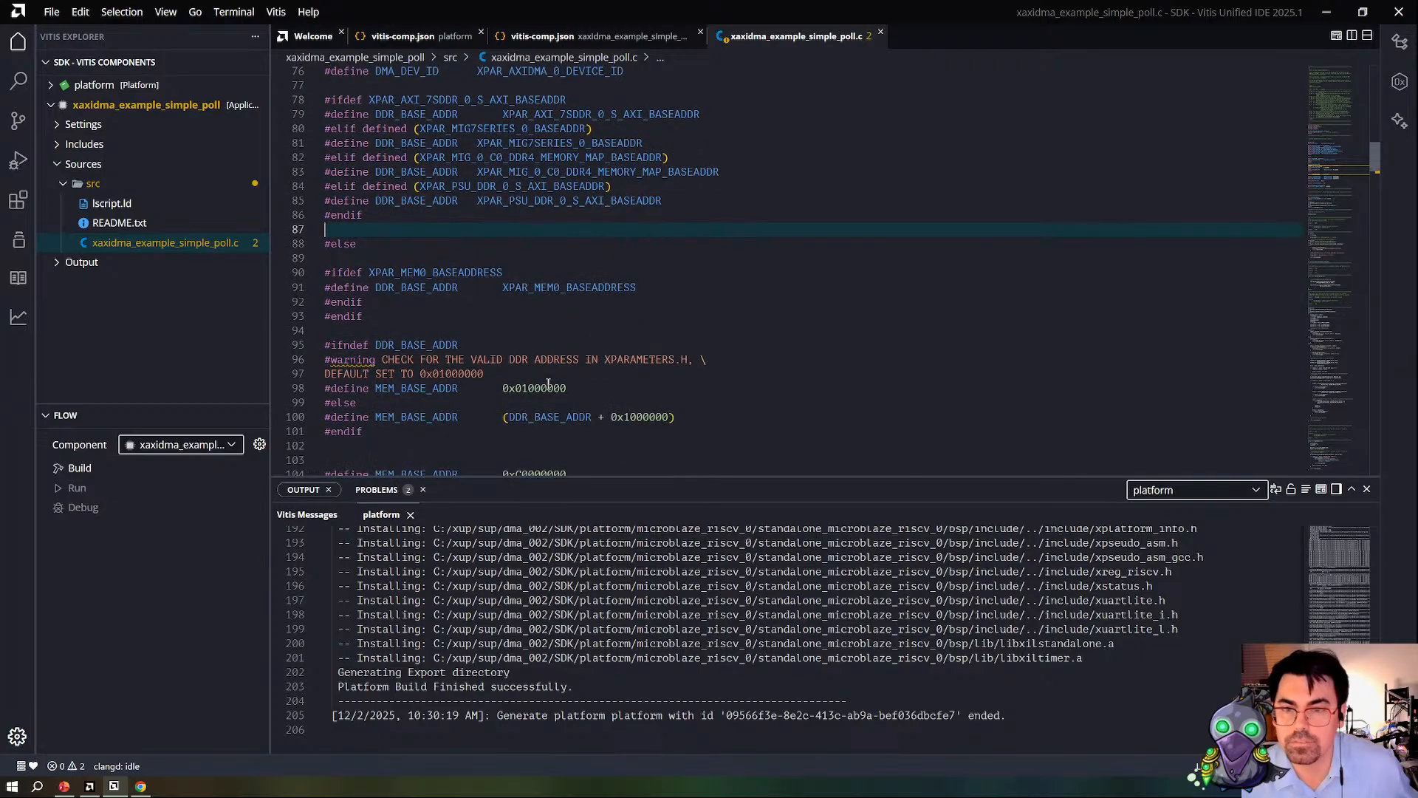
scroll(441, 423, down, 1)
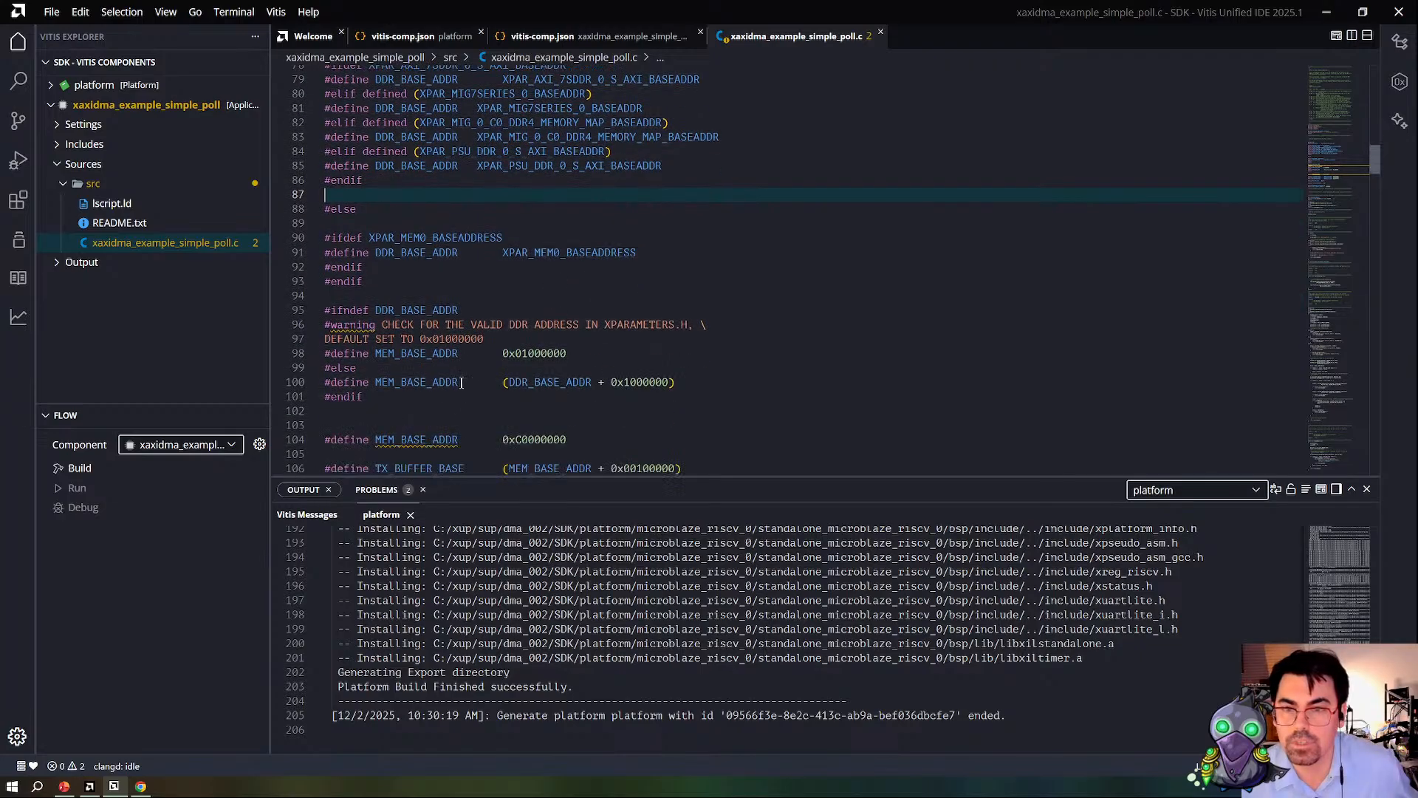
click(371, 394)
double_click(361, 398)
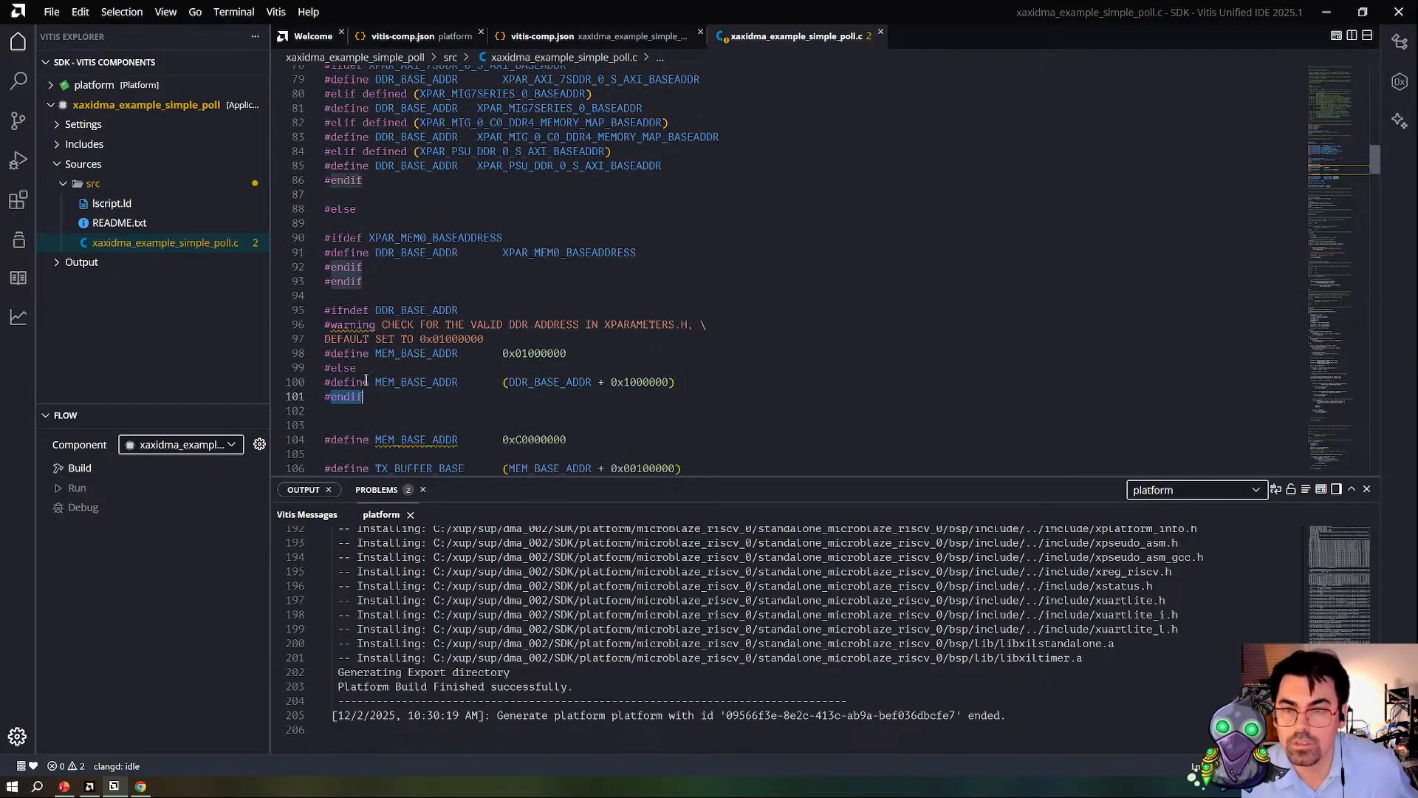
scroll(362, 303, up, 2)
scroll(360, 308, up, 2)
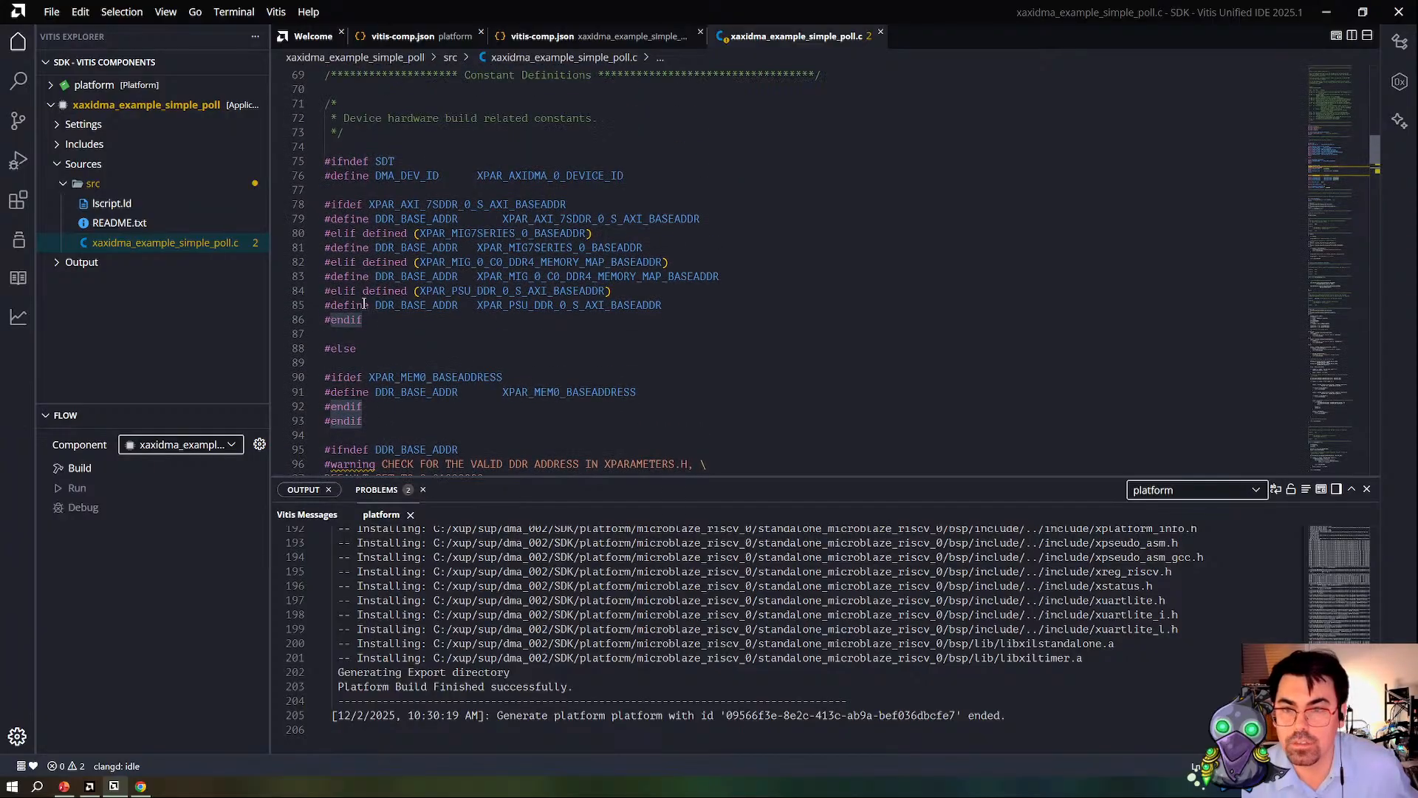
double_click(348, 205)
double_click(346, 348)
double_click(347, 378)
drag(383, 408, 325, 377)
key(BackSpace)
Step: Delete the XPAR_AXI_7SDDR_0_S_AXI_BASEADDR conditional chain of DDR_BASE_ADDR definitions and the surplus blank lines around the #else
click(661, 293)
drag(389, 325, 327, 189)
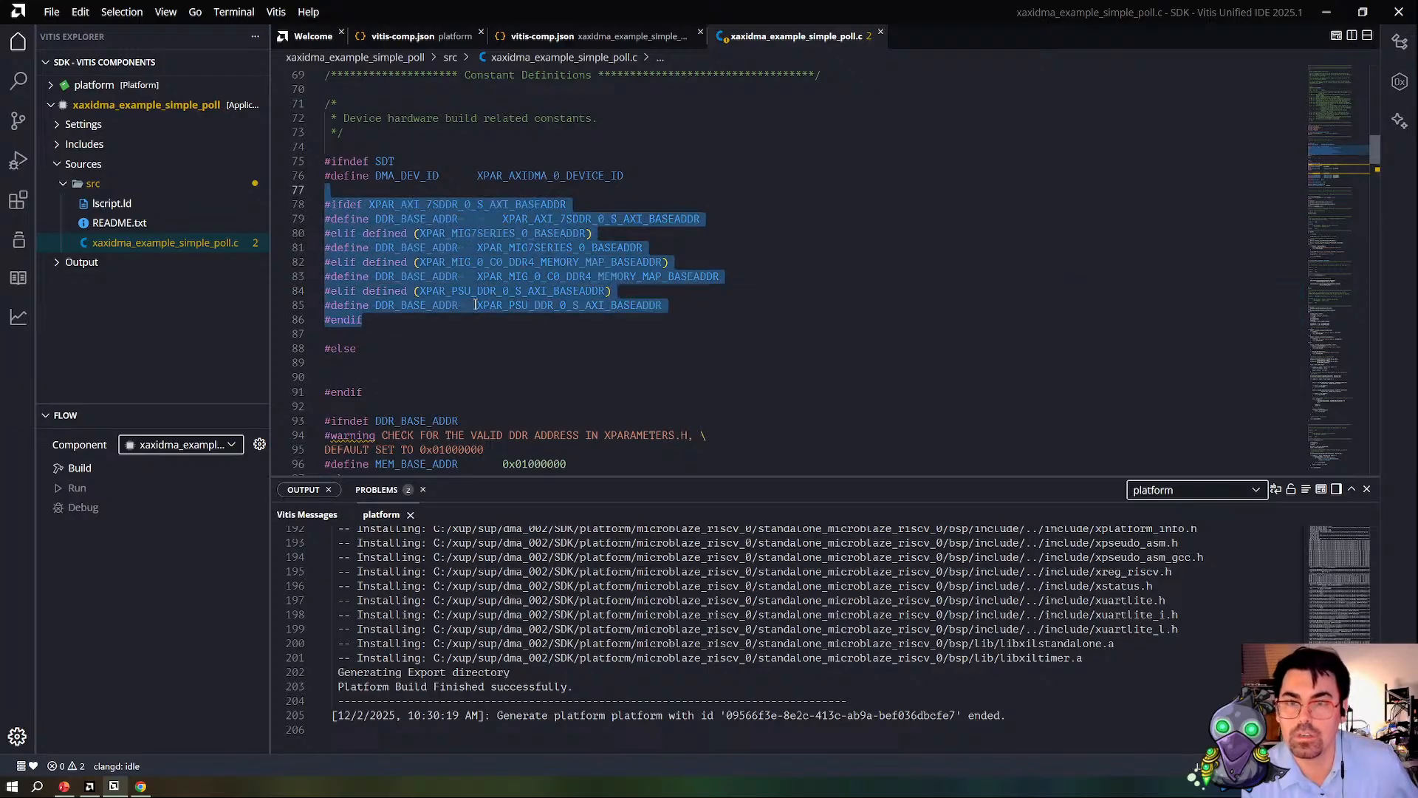
key(Delete)
key(Delete)
click(446, 223)
key(Delete)
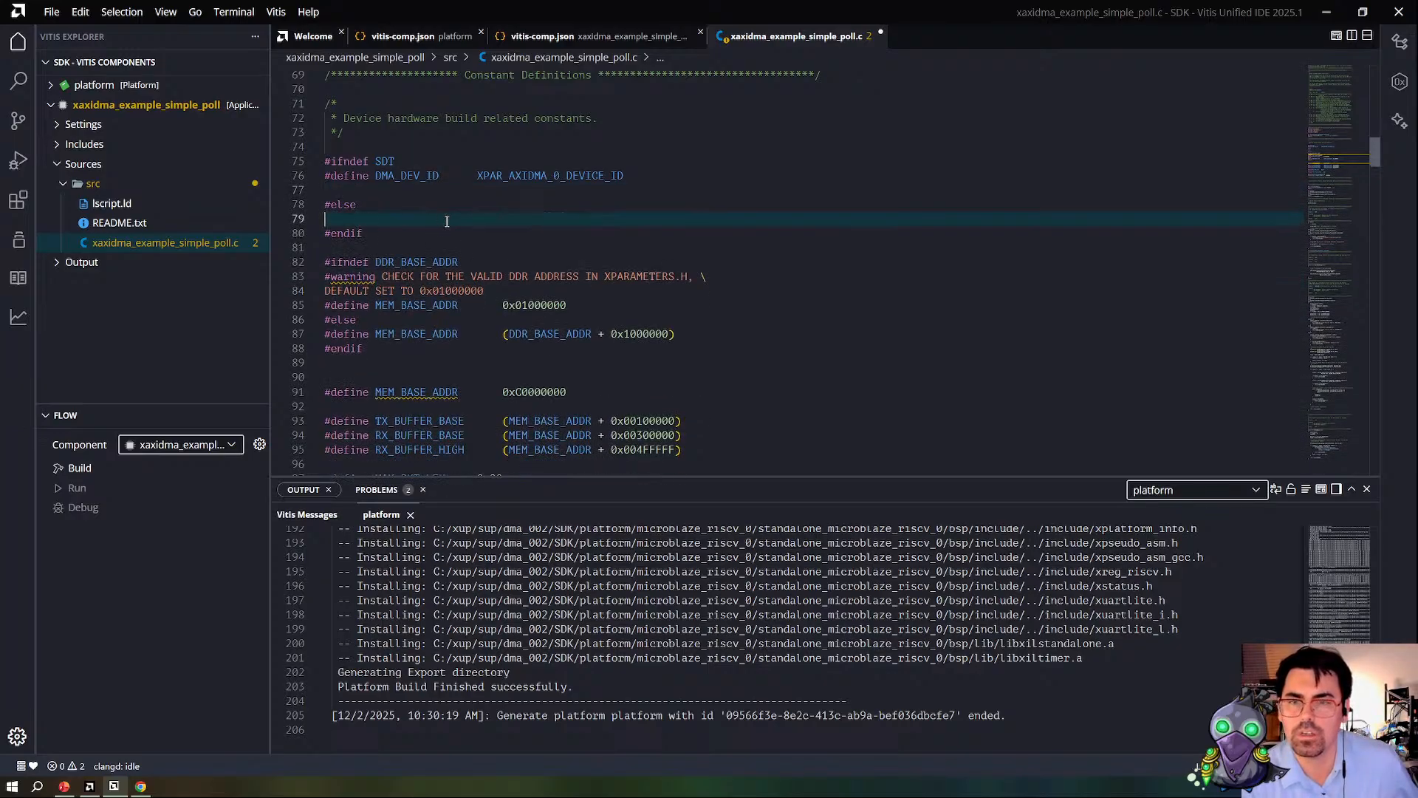
Step: Check how the SDT conditional selects DMA_DEV_ID or XPAR_XAXIDMA_0_BASEADDR for the XAxiDma_SimplePollExample call in main()
double_click(385, 161)
double_click(550, 176)
scroll(653, 284, down, 10)
scroll(653, 282, down, 8)
double_click(604, 295)
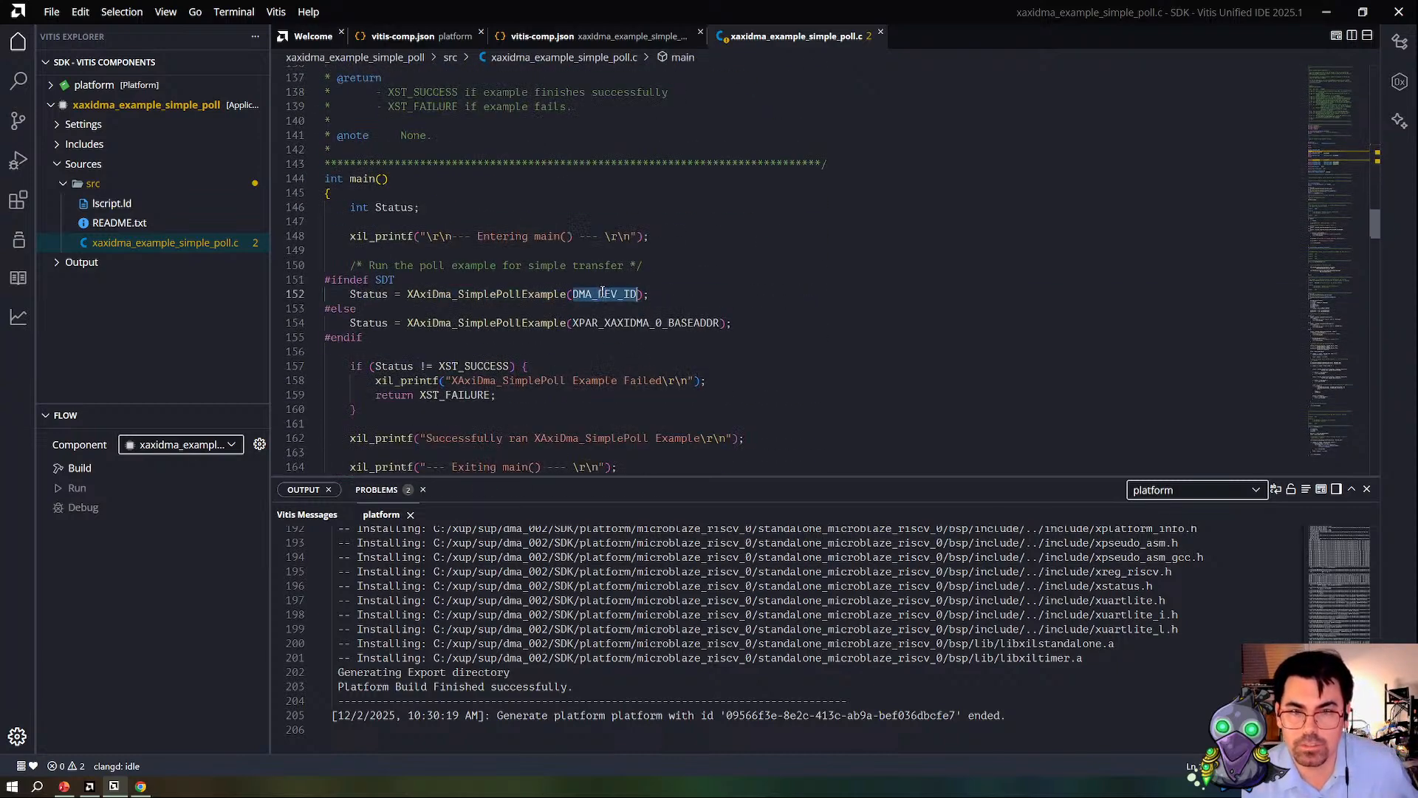
double_click(600, 319)
scroll(576, 296, up, 20)
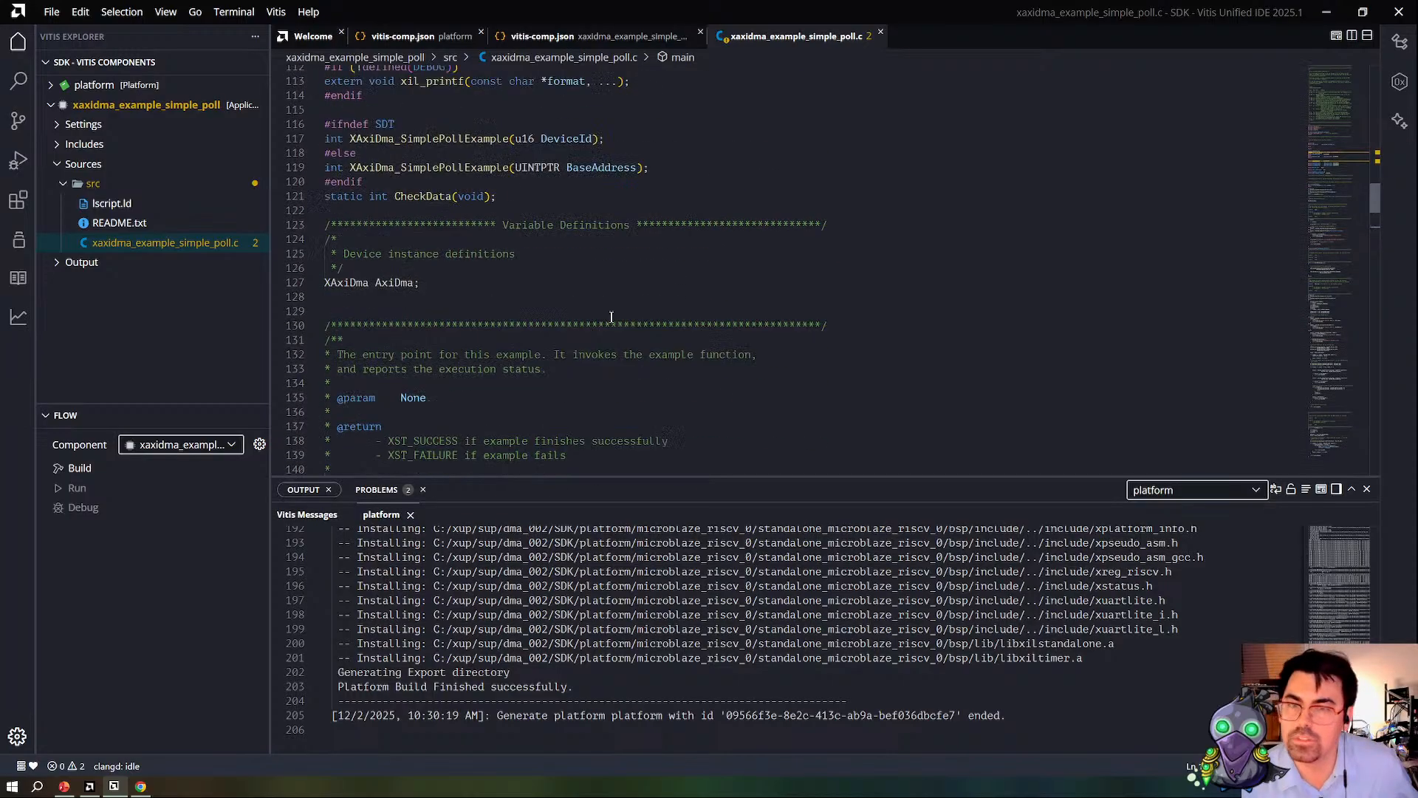
scroll(563, 290, up, 1)
click(539, 128)
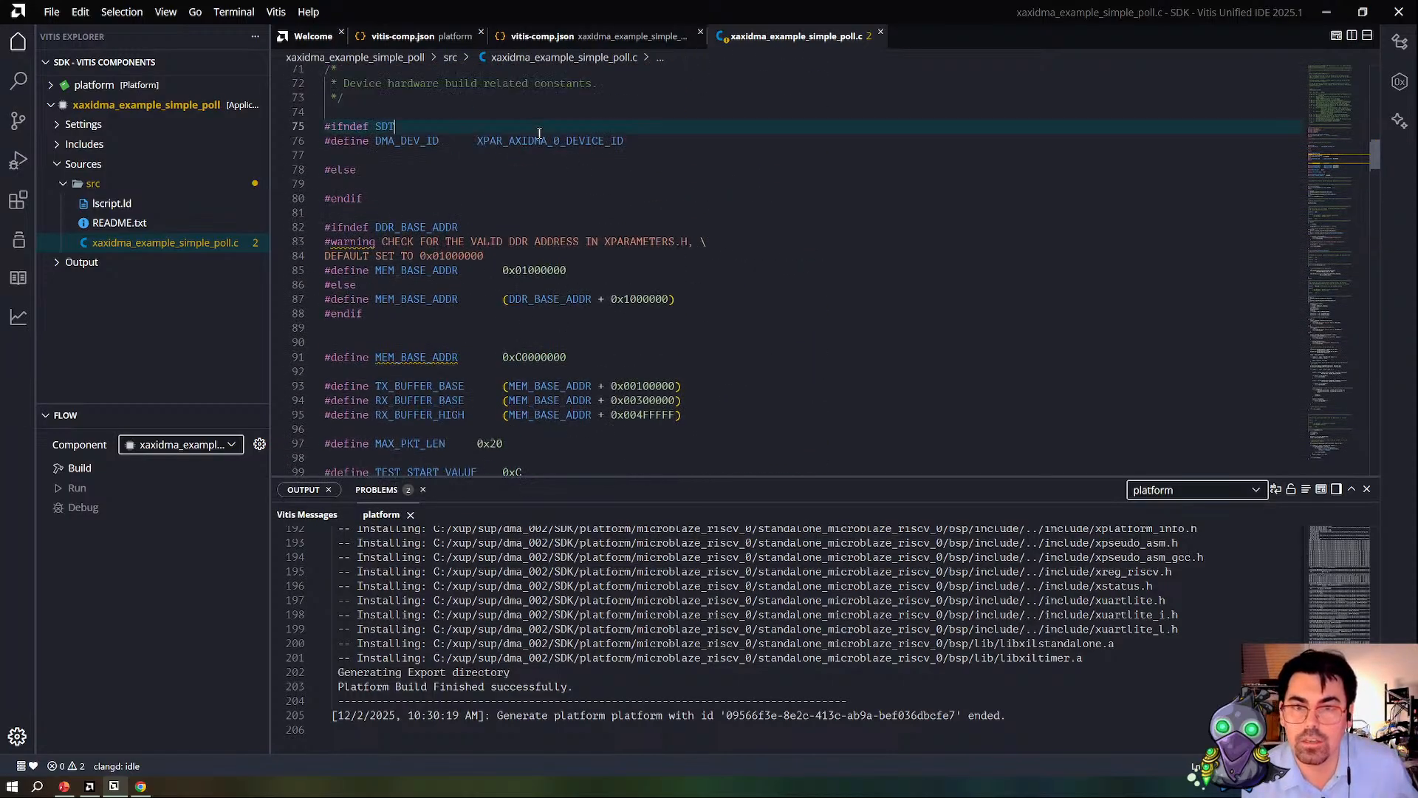
Step: Delete the #ifndef DDR_BASE_ADDR block with its warning and fallback MEM_BASE_ADDR definitions, and save the file
drag(591, 345, 312, 229)
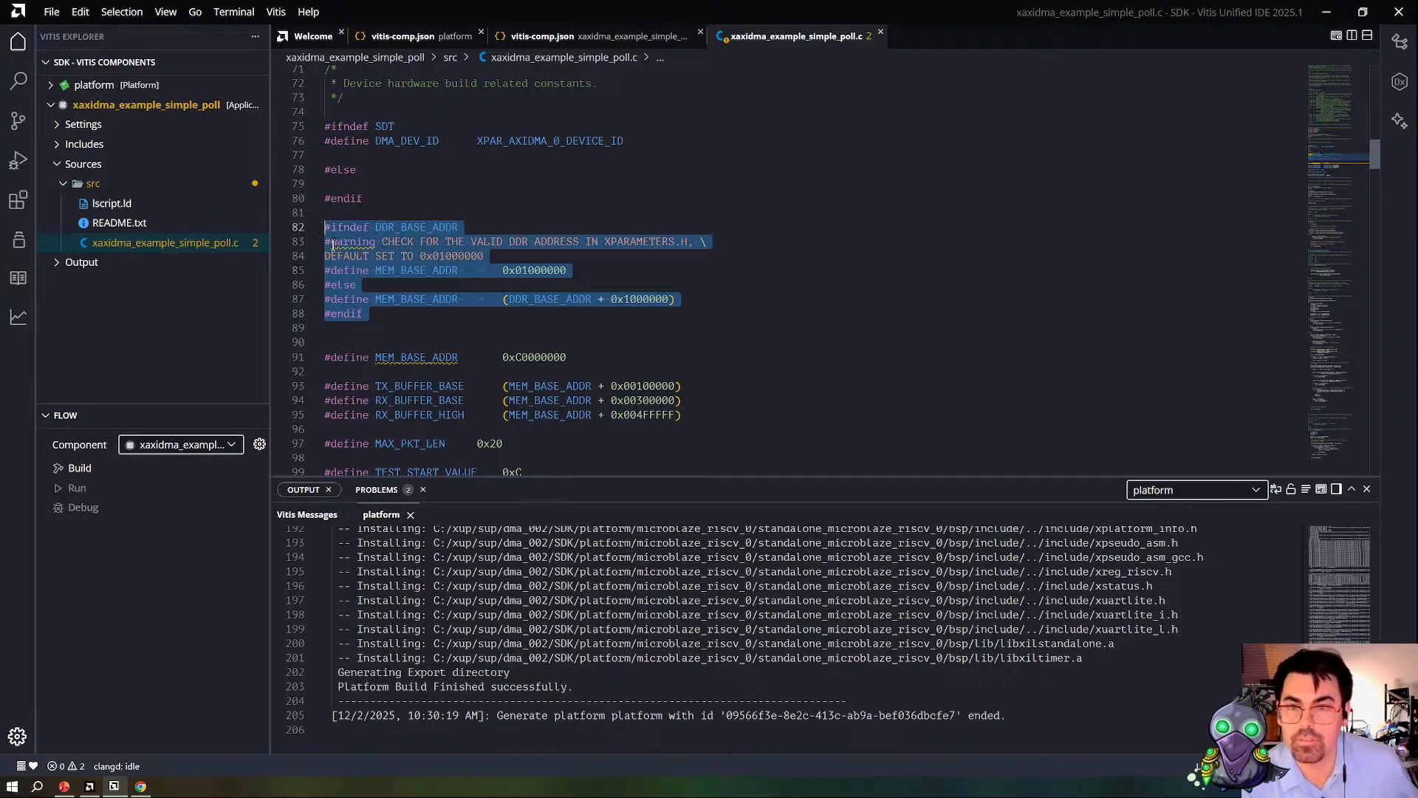
key(BackSpace)
Step: Change the offsets of TX_BUFFER_BASE to 0x00000000, RX_BUFFER_BASE to 0x00001000 and RX_BUFFER_HIGH to 0x00001FFF, and save the file
key(BackSpace)
key(ctrl+s)
click(643, 256)
key(BackSpace)
text(0)
key(Down)
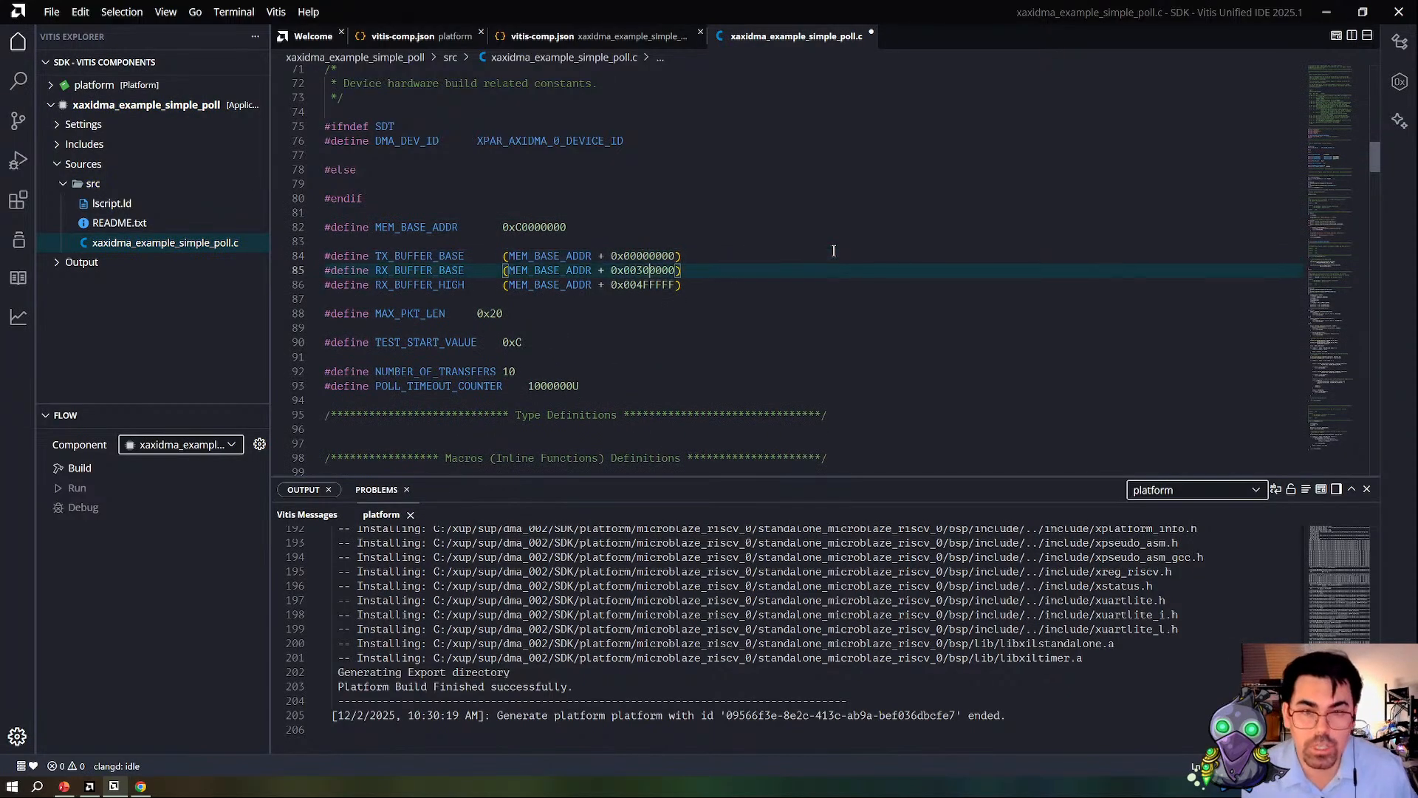
key(BackSpace)
text(1)
key(Down)
key(Left)
key(BackSpace)
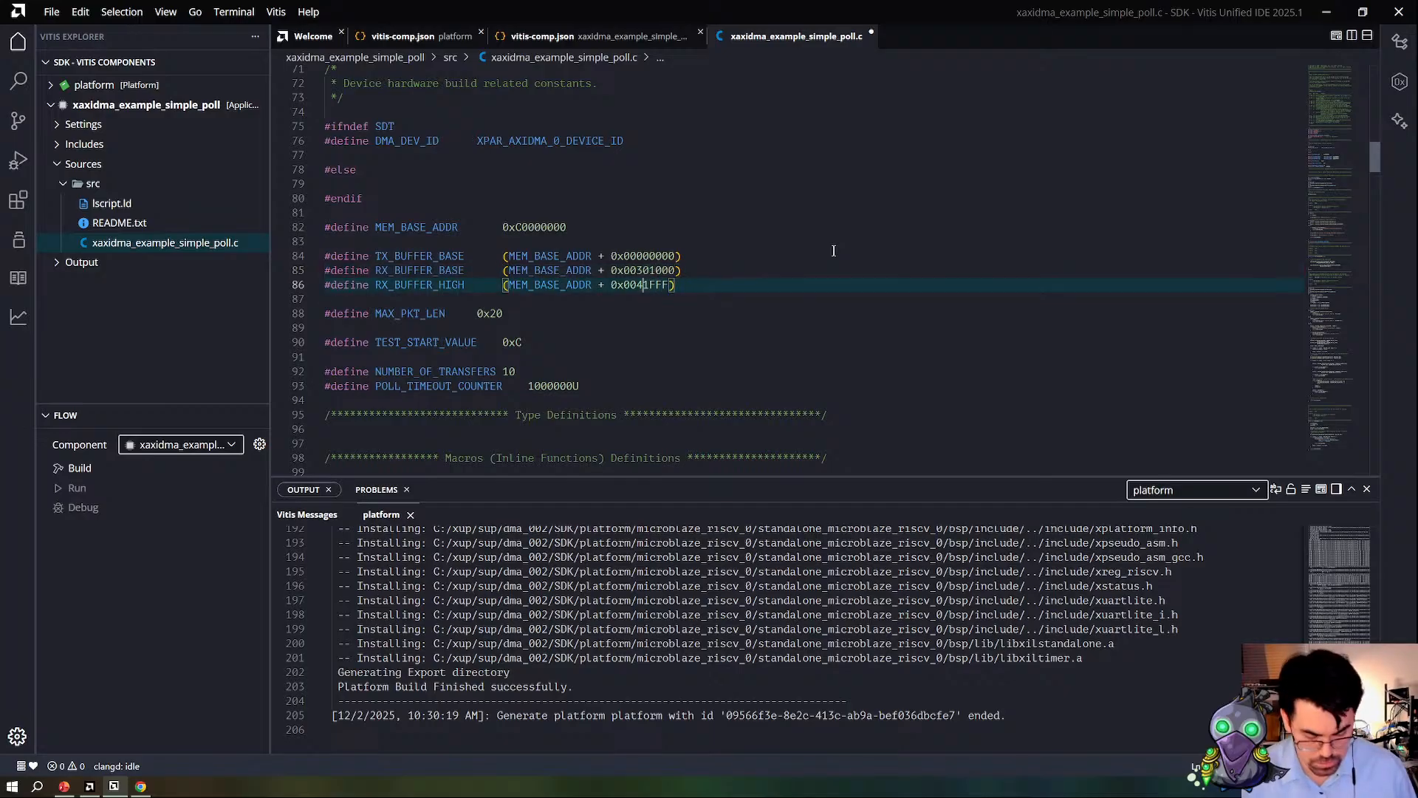
text(0)
key(Up)
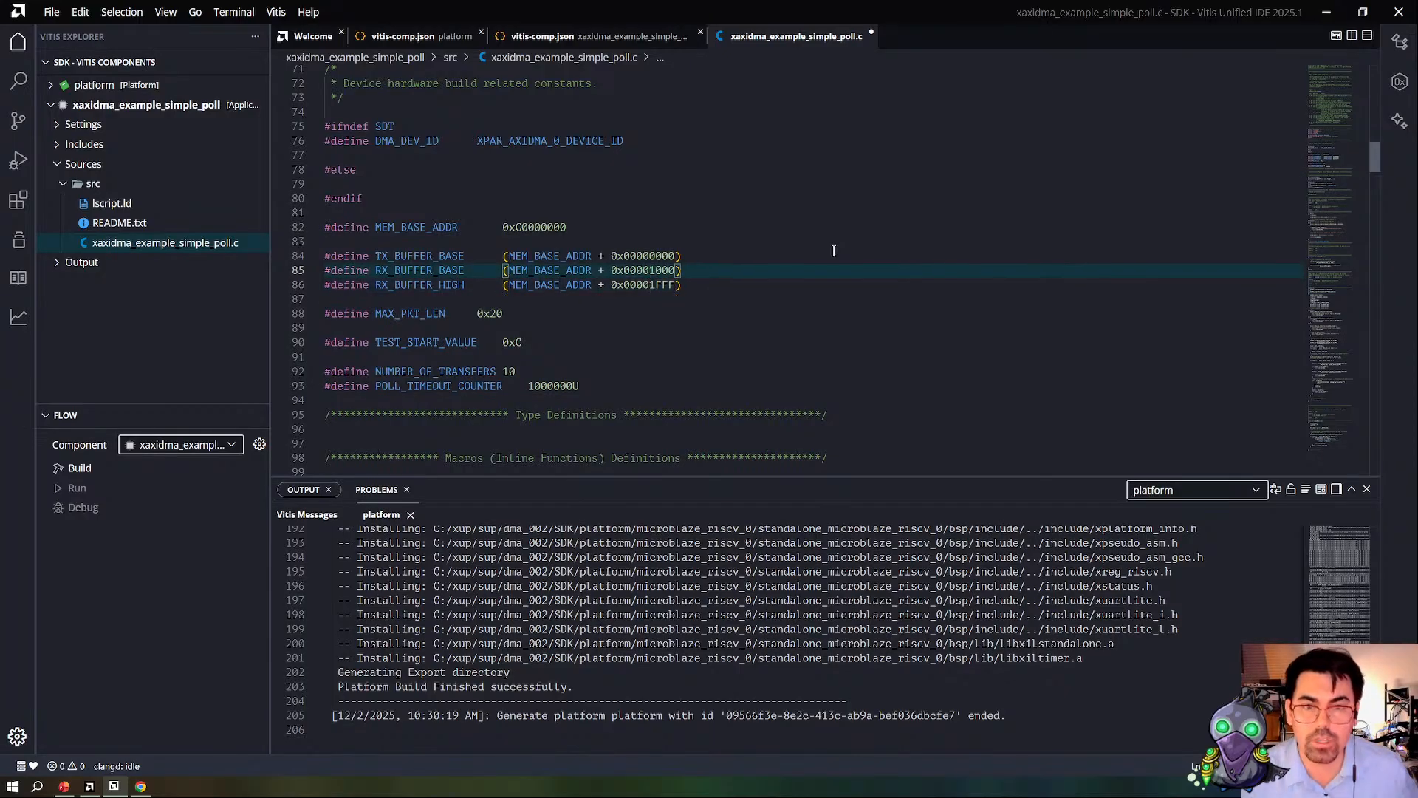
key(Down)
key(Down)
key(Down)
Step: Build xaxidma_example_simple_poll, choosing to build only the application and saving that choice as a workspace preference
scroll(591, 337, up, 6)
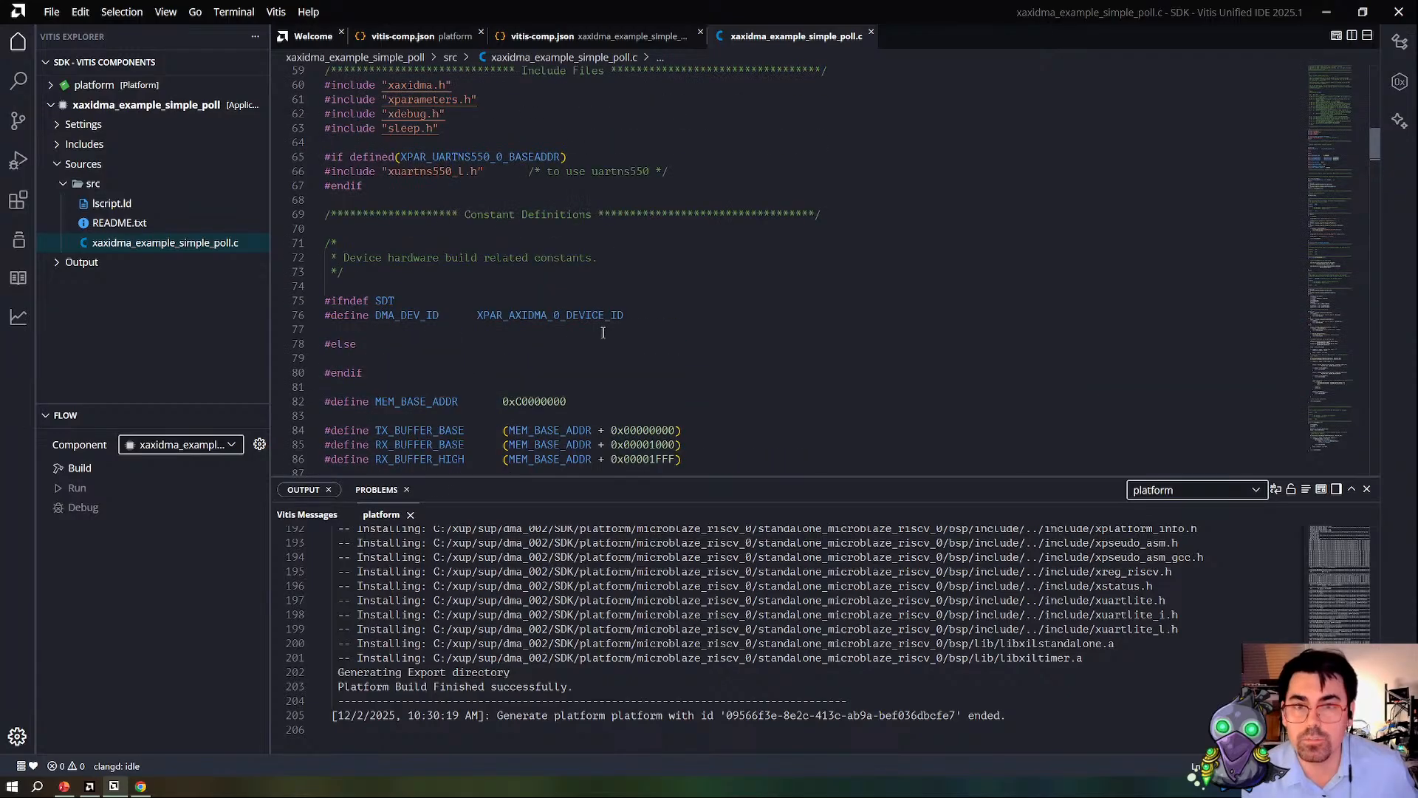
click(117, 470)
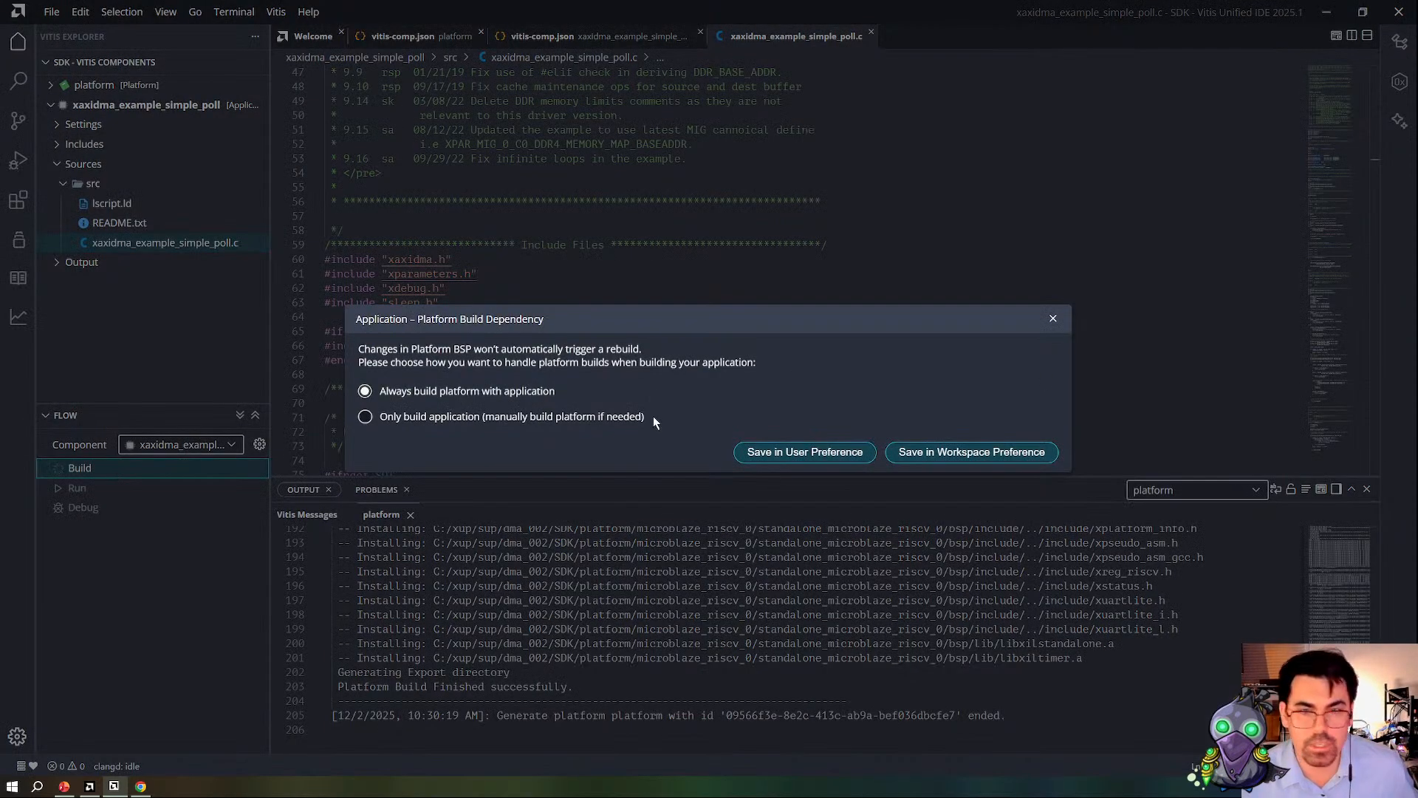
click(583, 418)
click(965, 454)
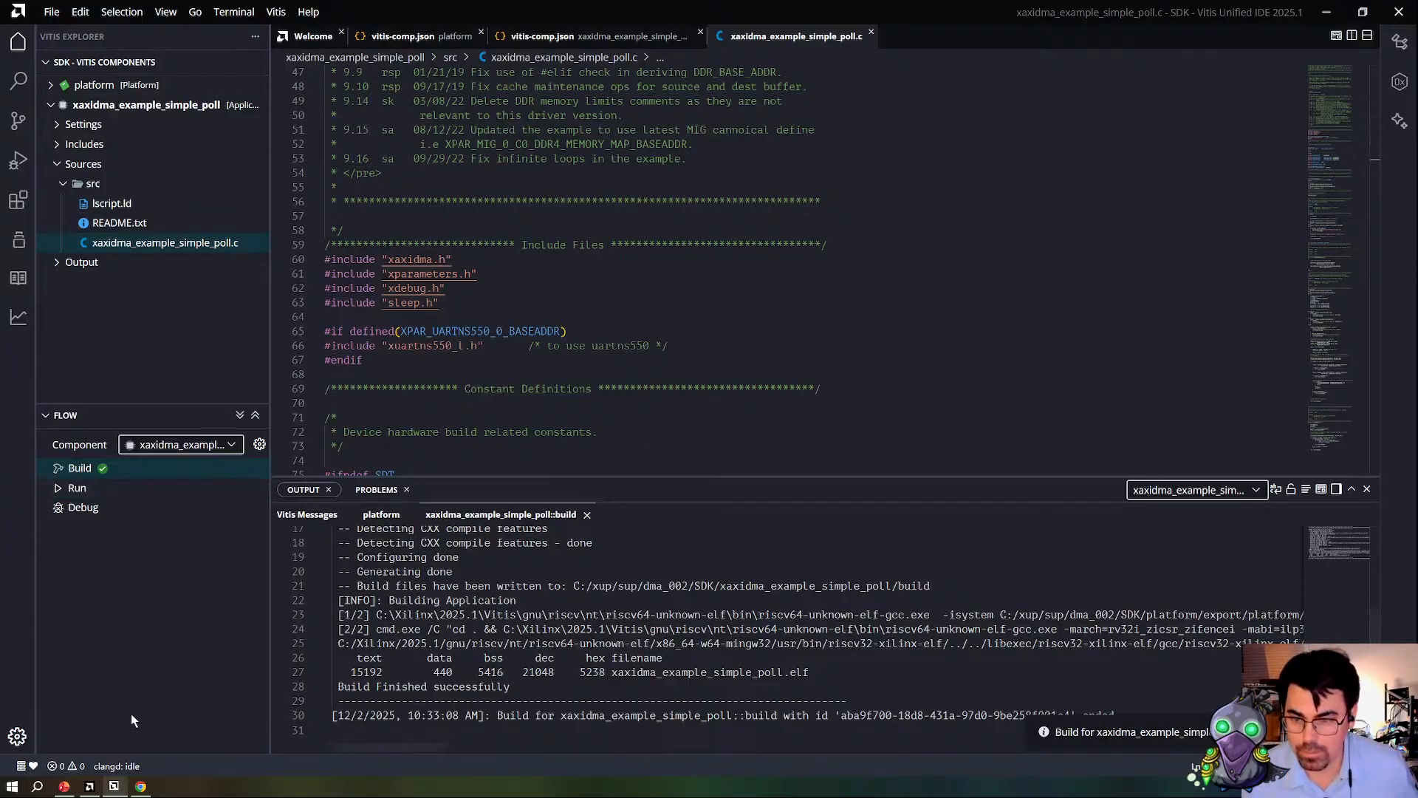
Step: Switch to Vivado, open the Hardware Manager and auto-connect to the local hardware target
click(90, 787)
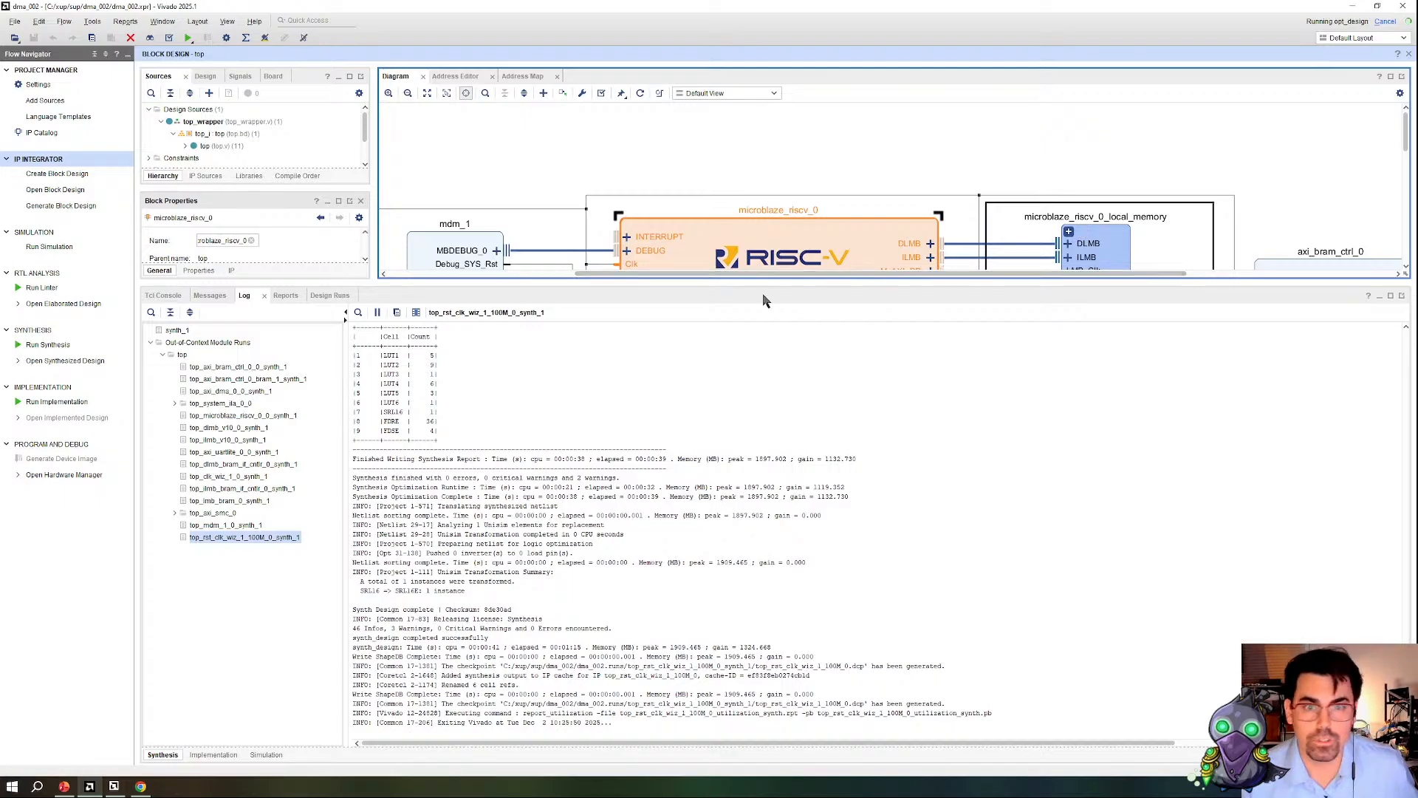
drag(739, 283, 736, 328)
click(34, 474)
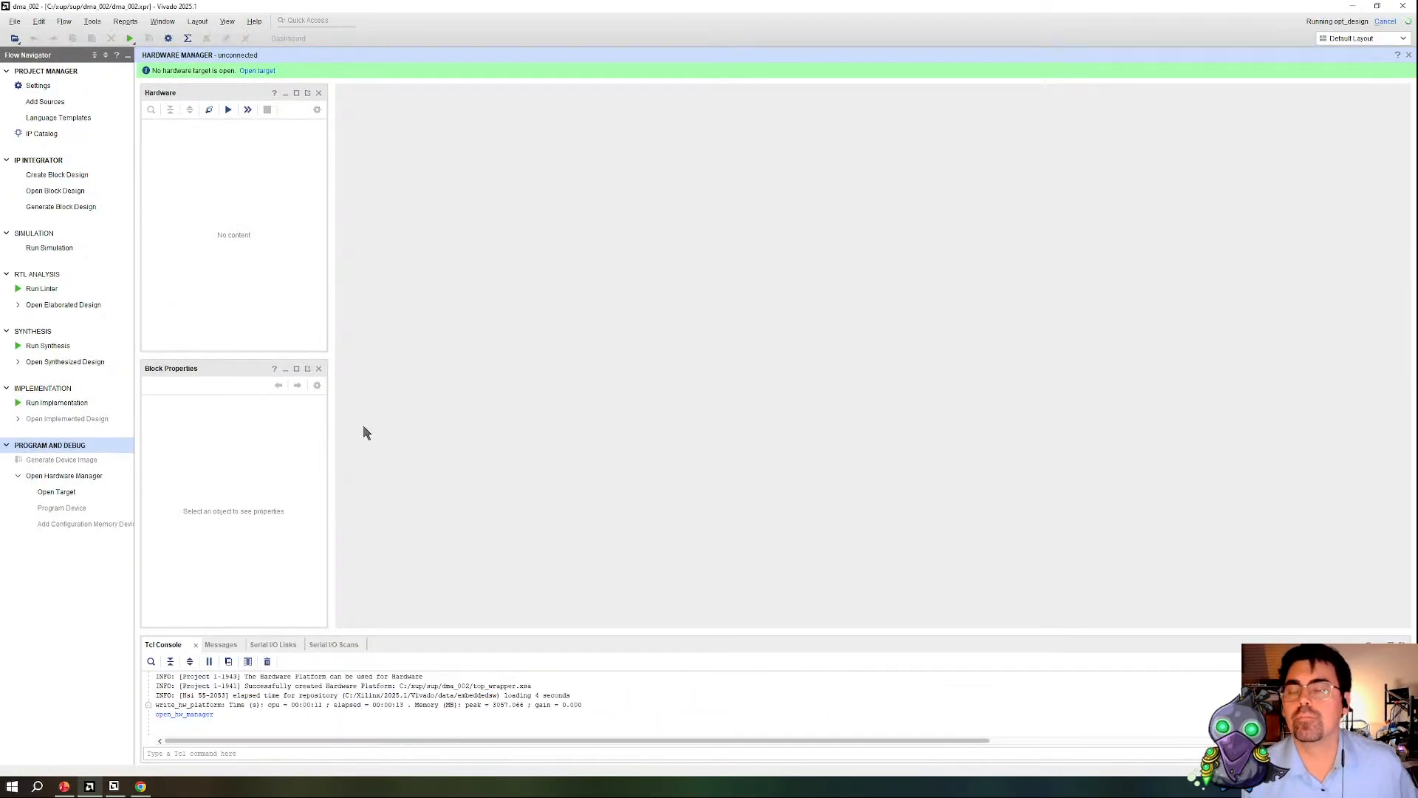
click(268, 71)
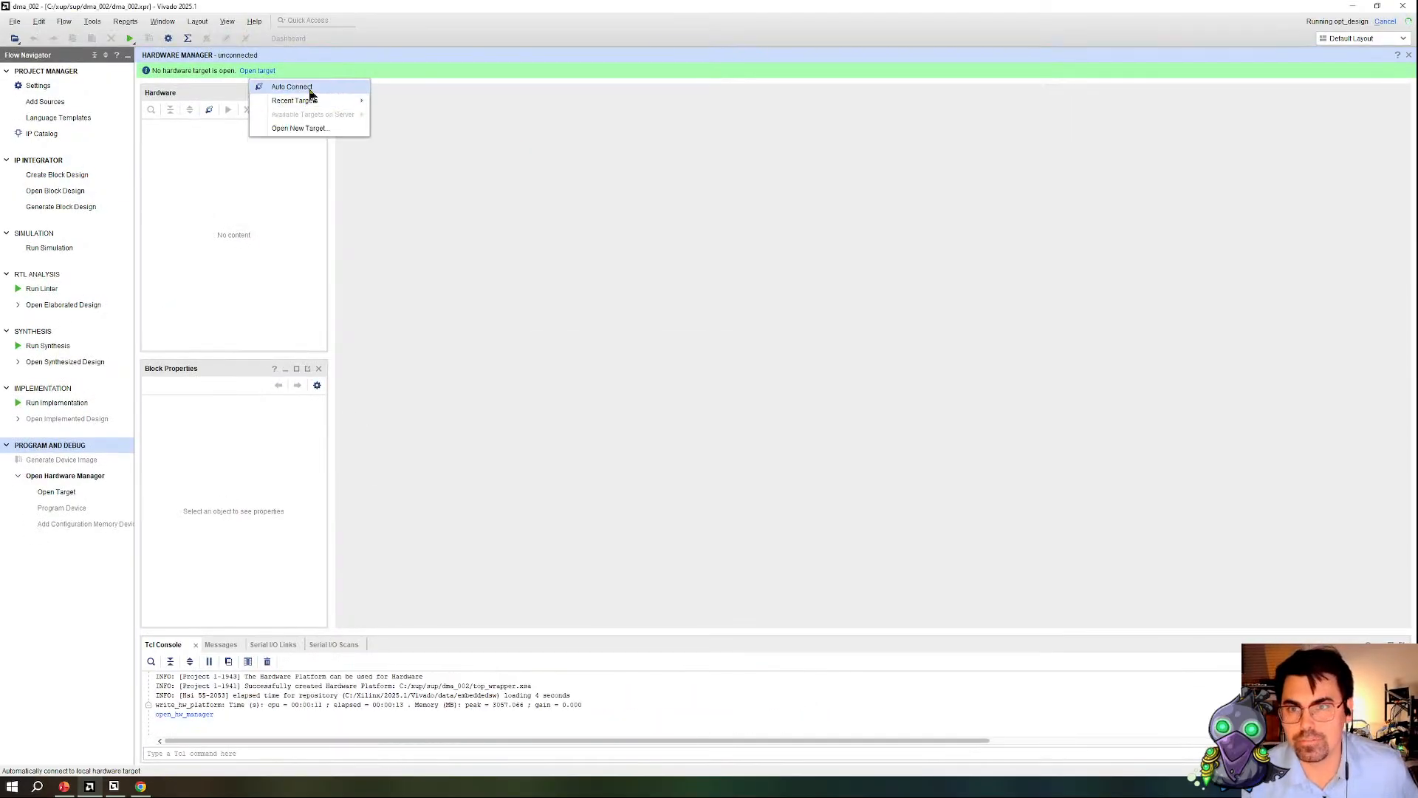
click(295, 87)
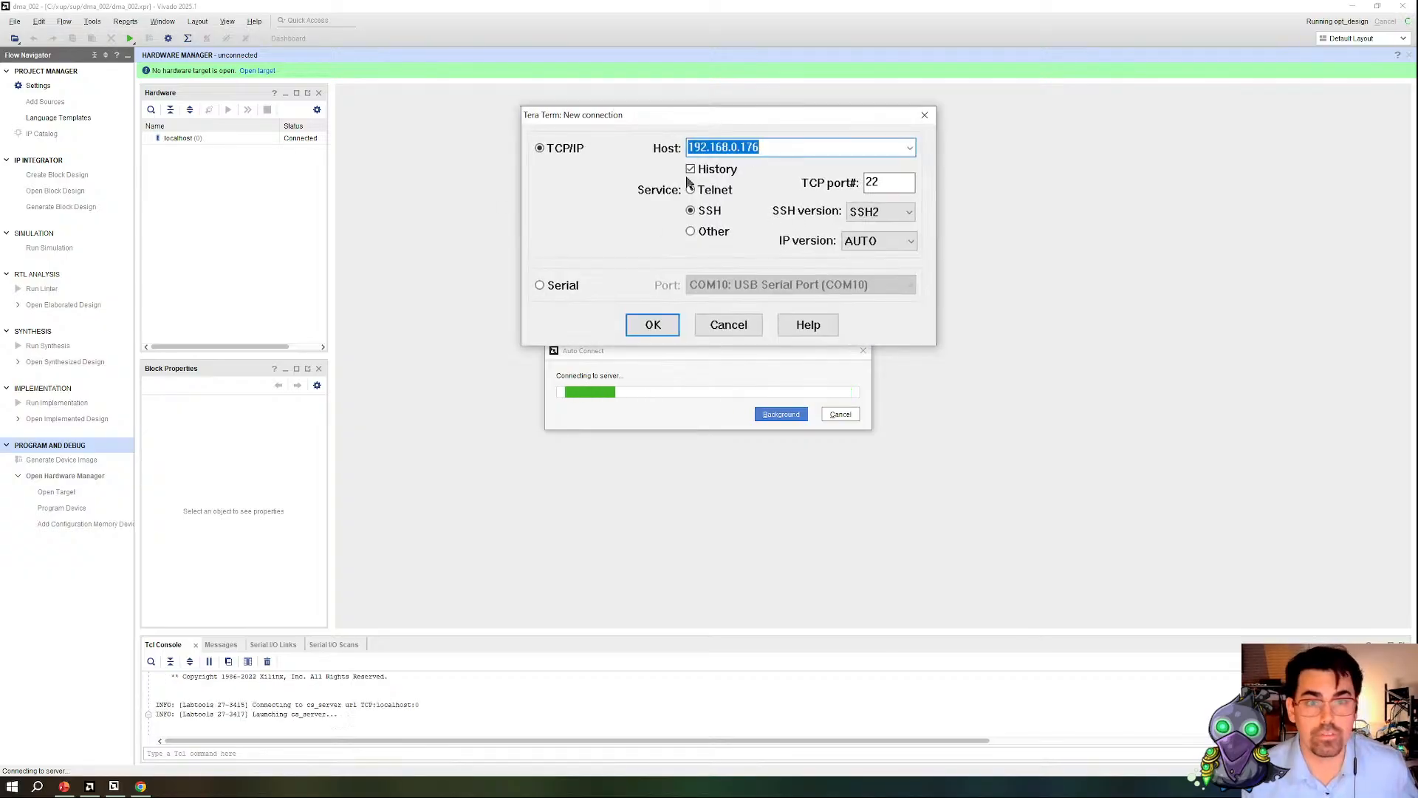
Step: Open a Tera Term serial connection on COM10 and configure its serial port settings, moving the terminal clear of Vivado
click(586, 288)
click(650, 326)
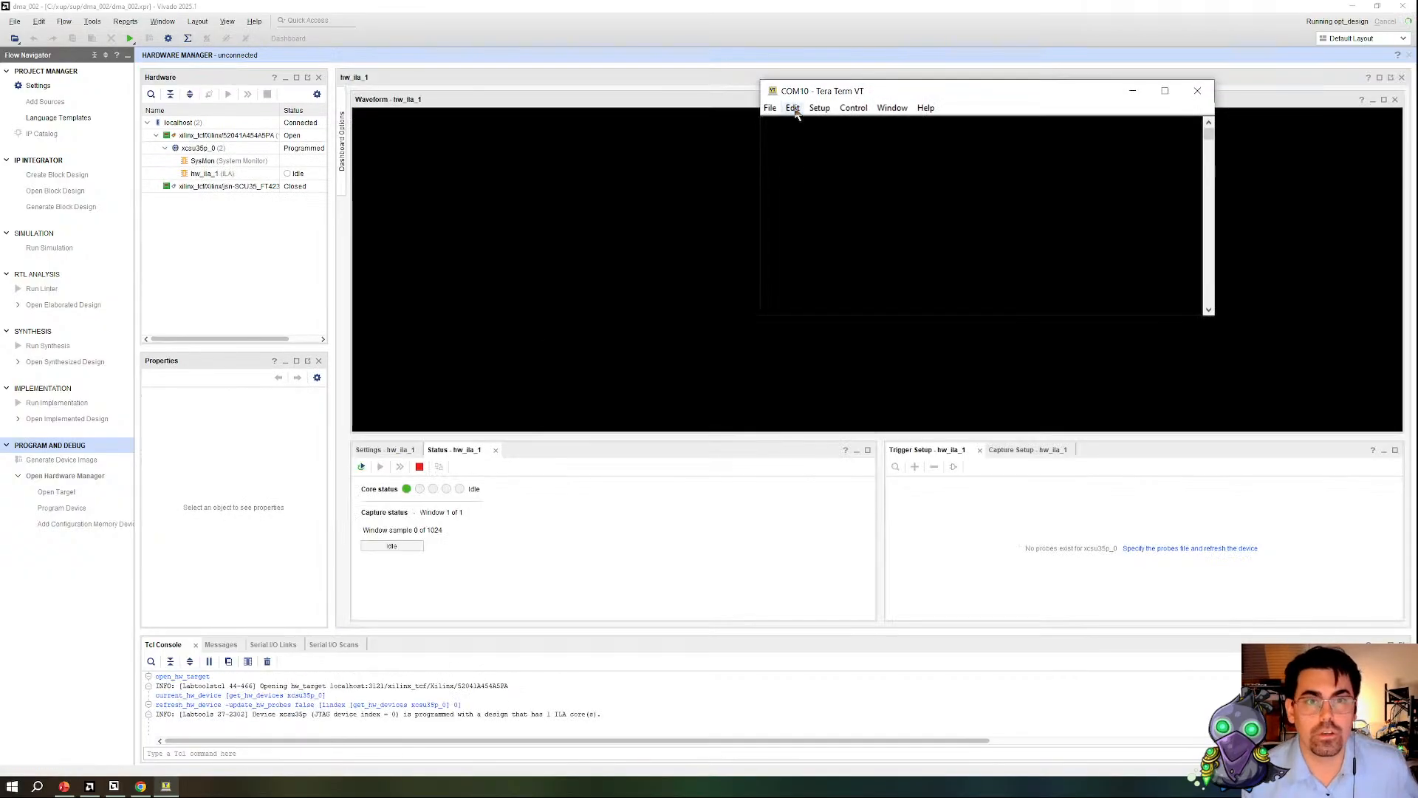
click(794, 109)
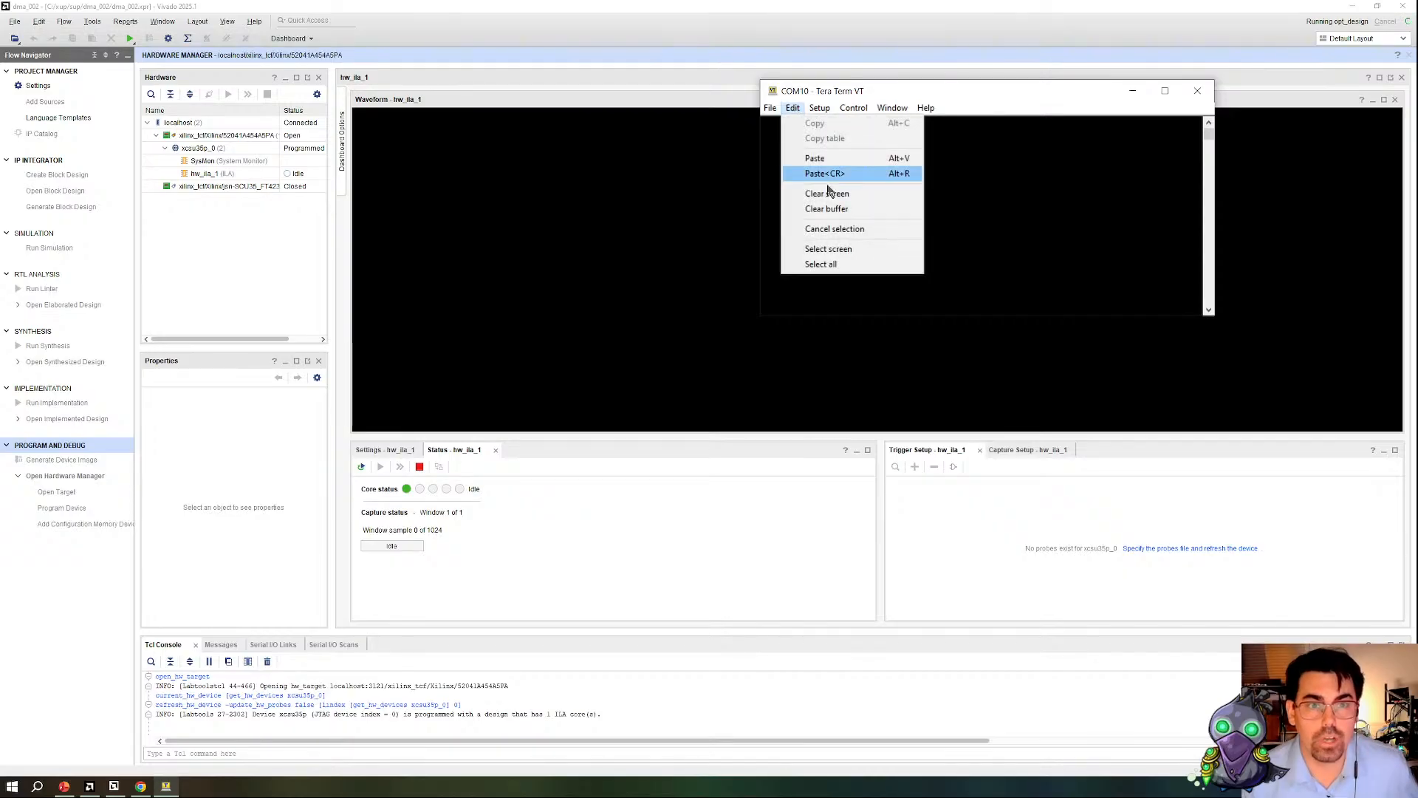
click(860, 187)
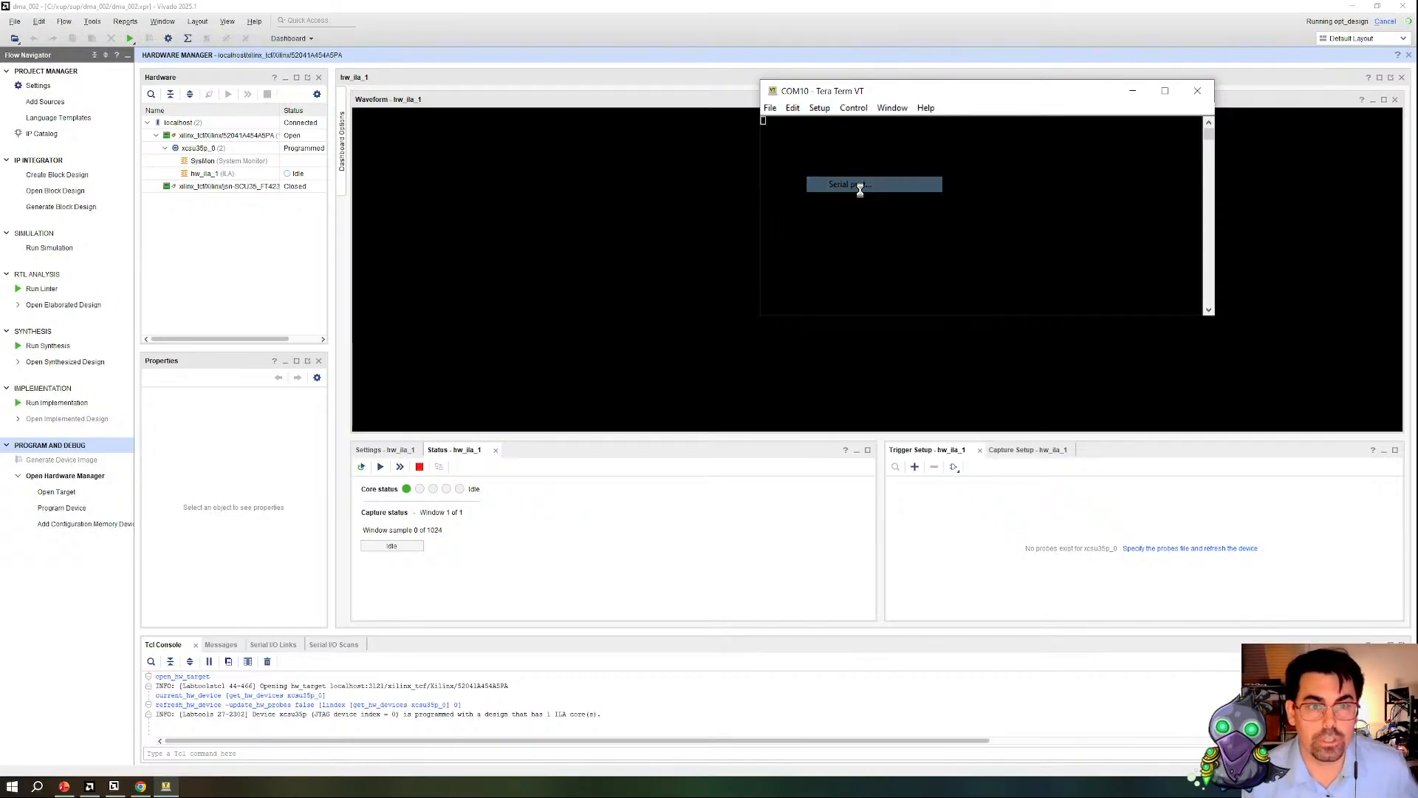
click(992, 71)
click(953, 265)
click(1136, 64)
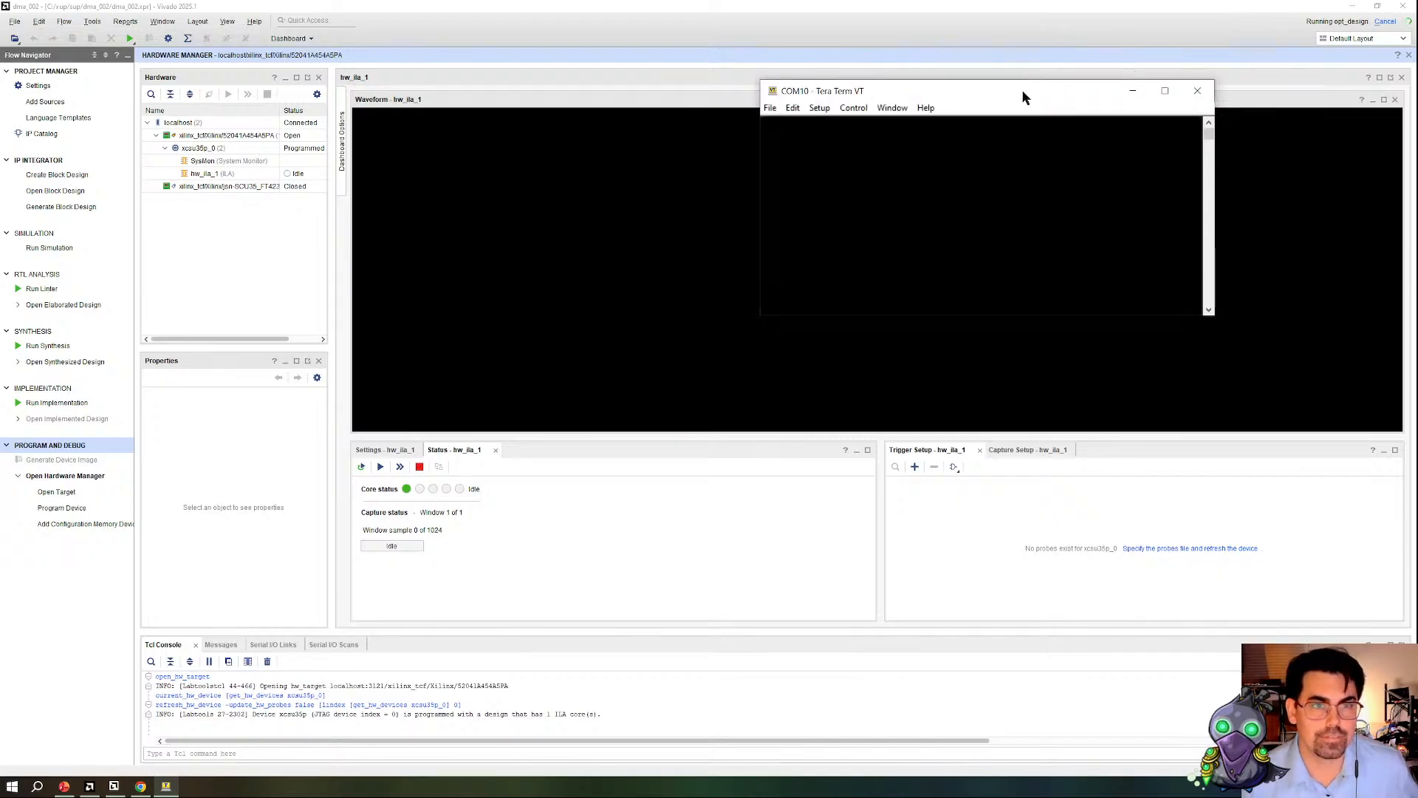
drag(1021, 91, 0, 96)
Step: Program the xcsu35p_0 device with top_wrapper.pdi from the dma_001 project's impl_1 run folder
right_click(240, 147)
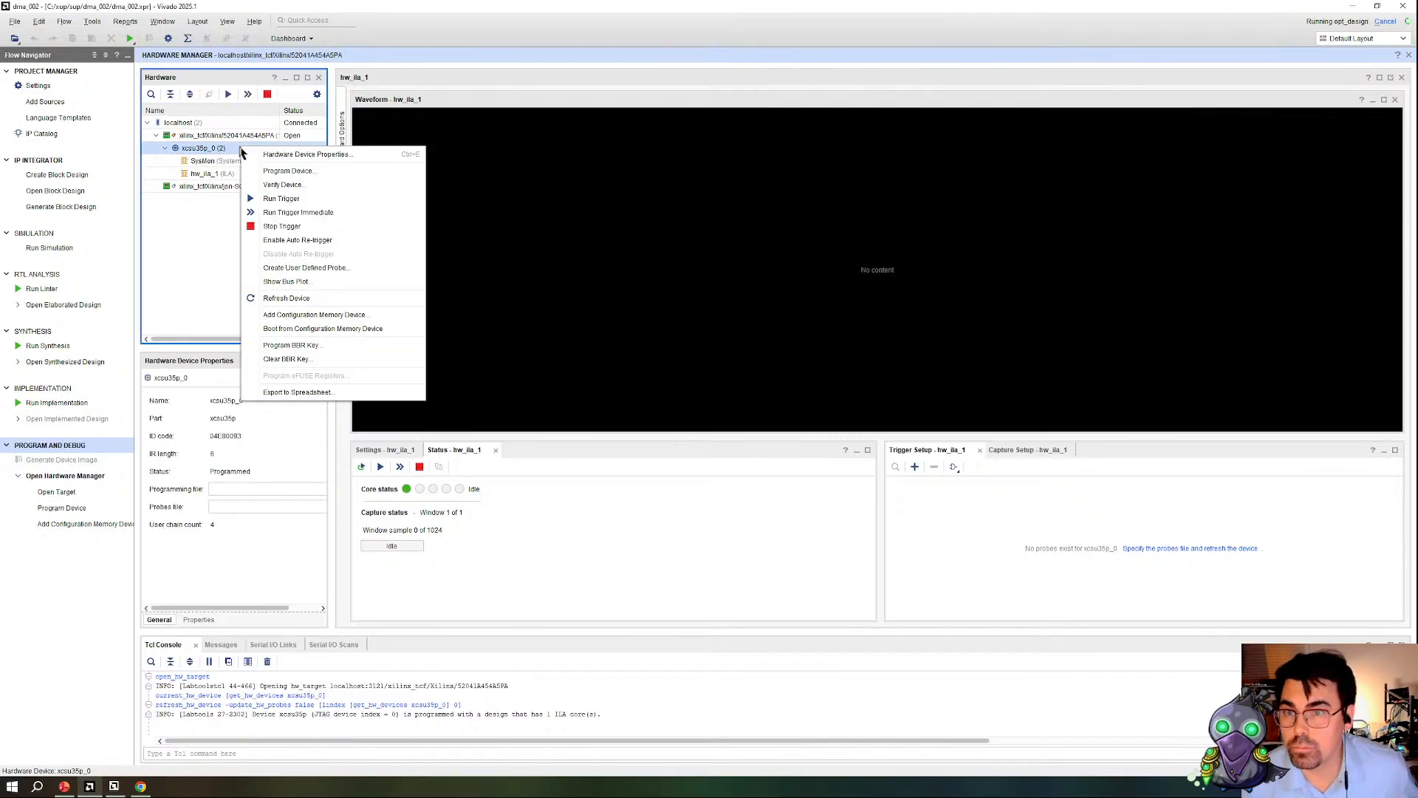
click(293, 175)
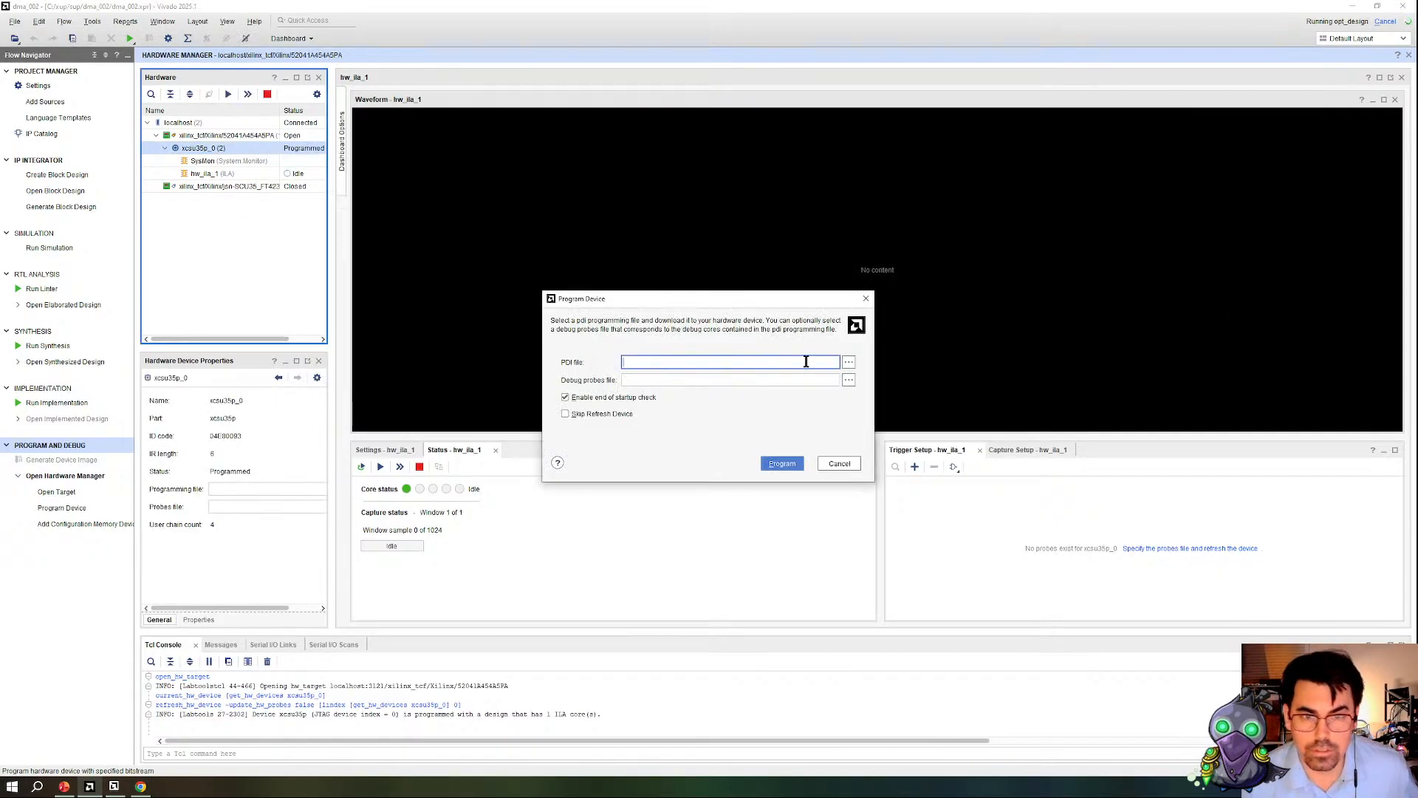
click(847, 363)
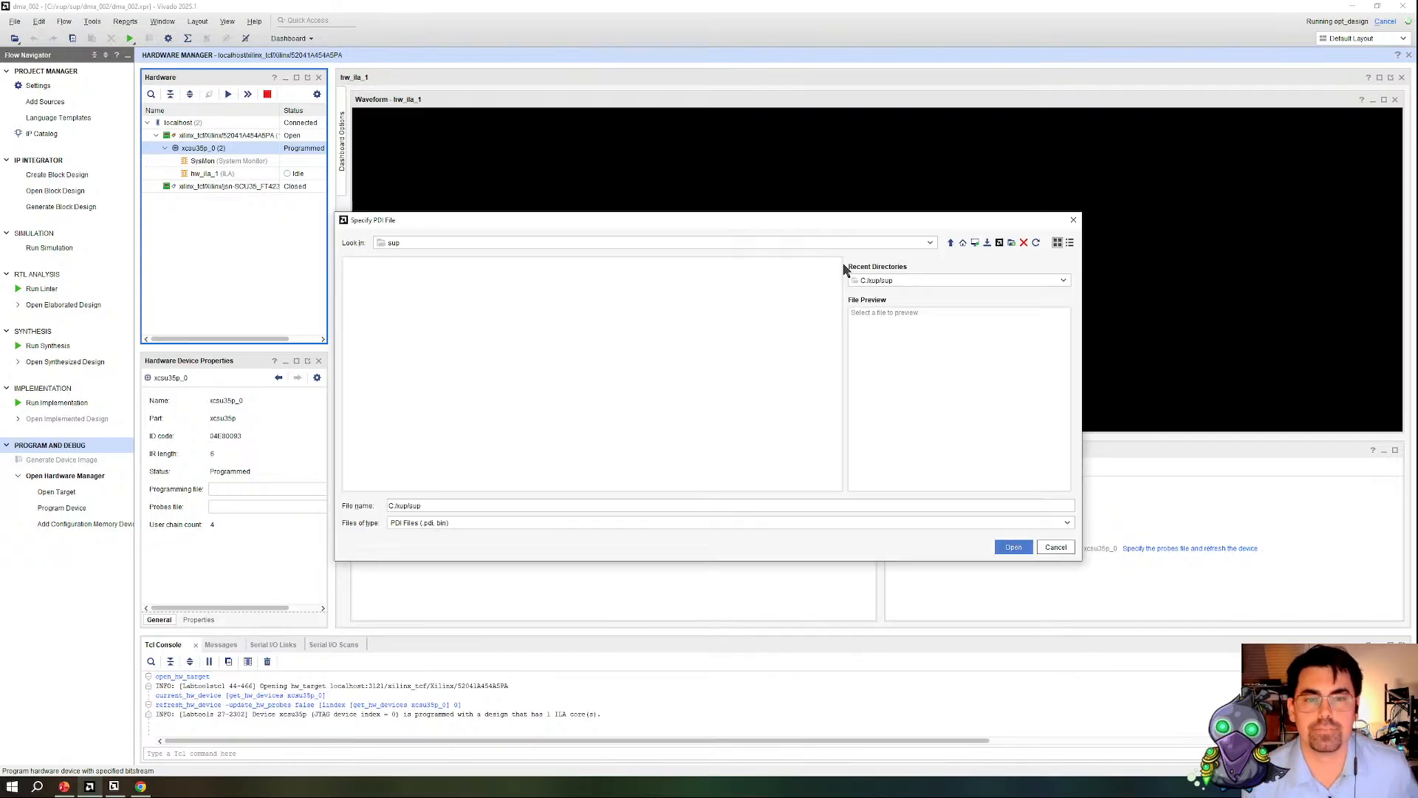
double_click(367, 337)
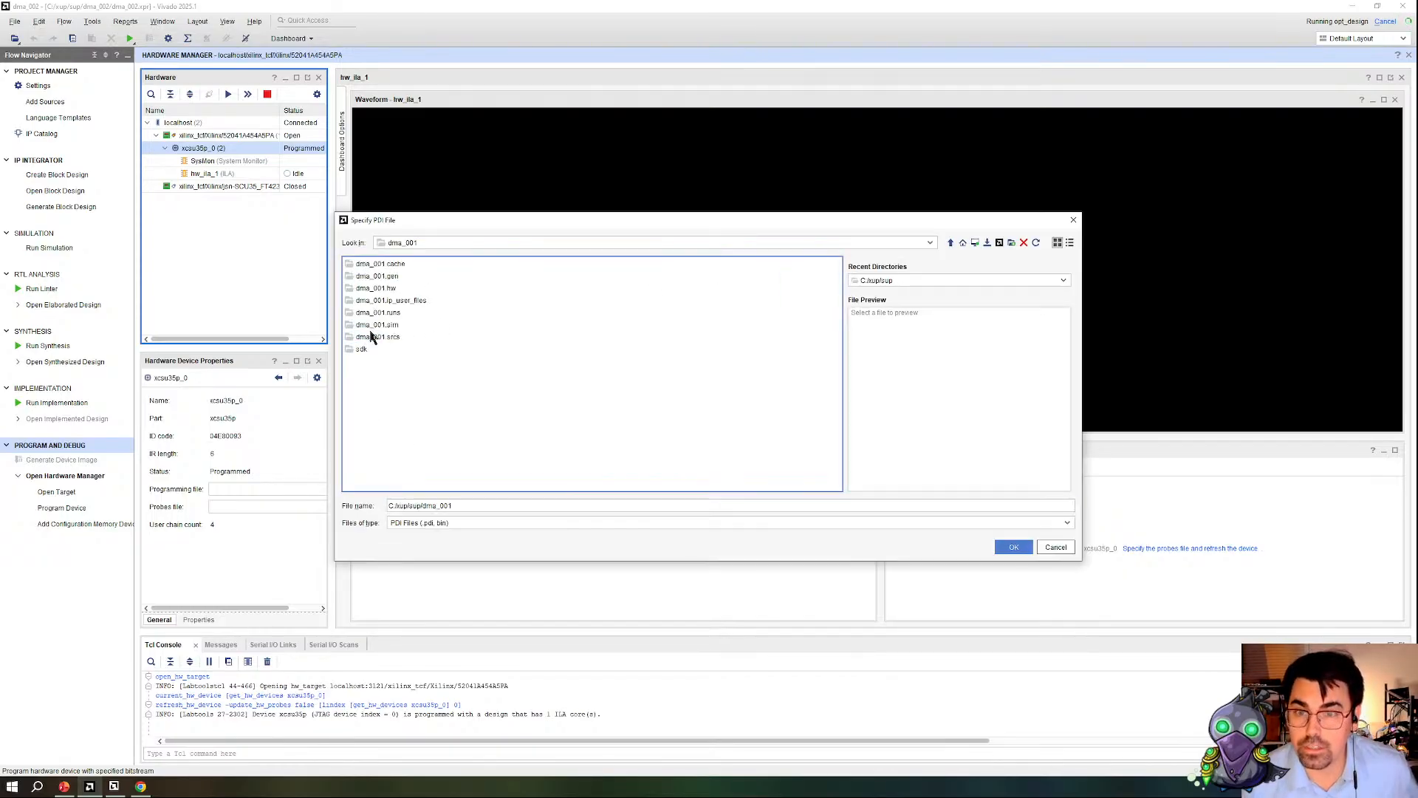
double_click(378, 313)
double_click(367, 277)
double_click(382, 292)
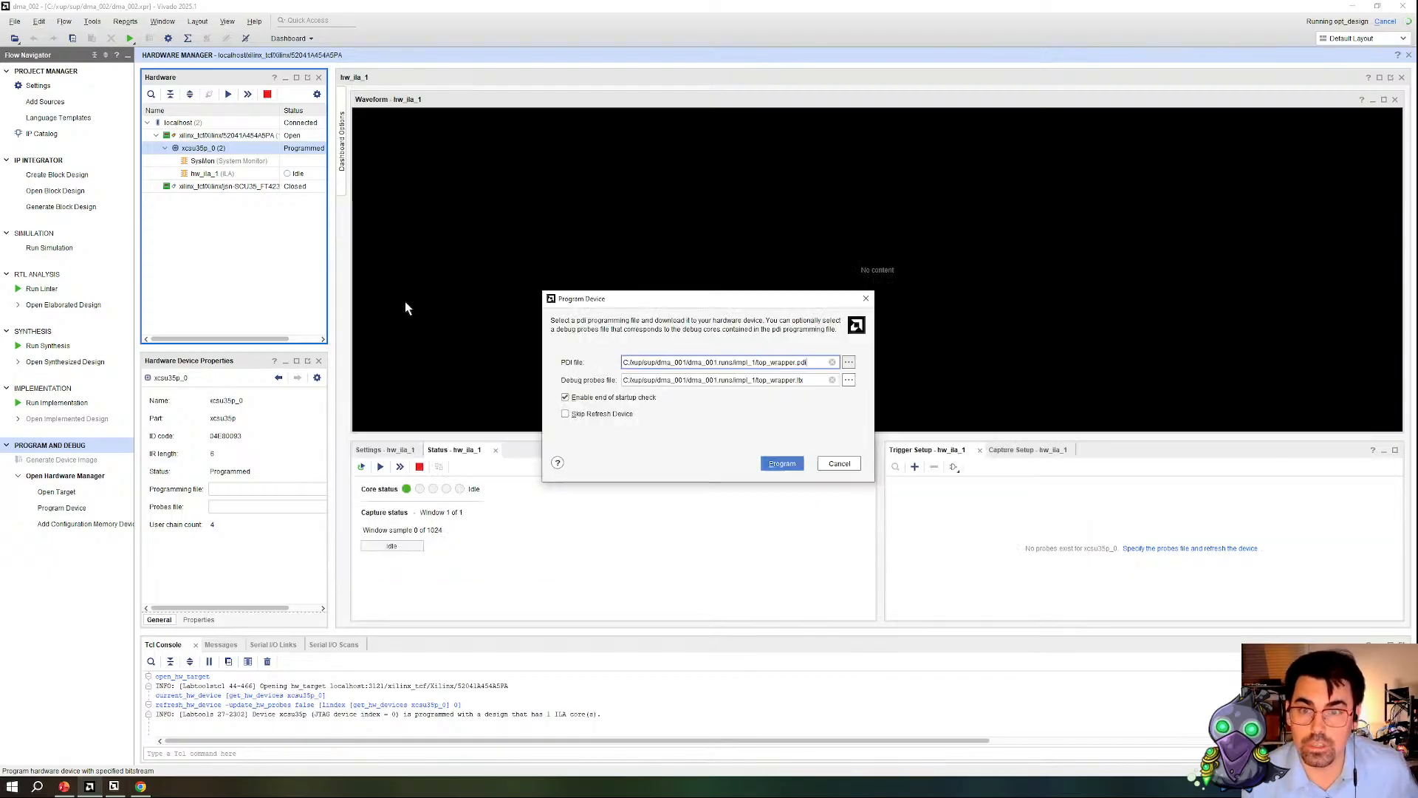
click(774, 464)
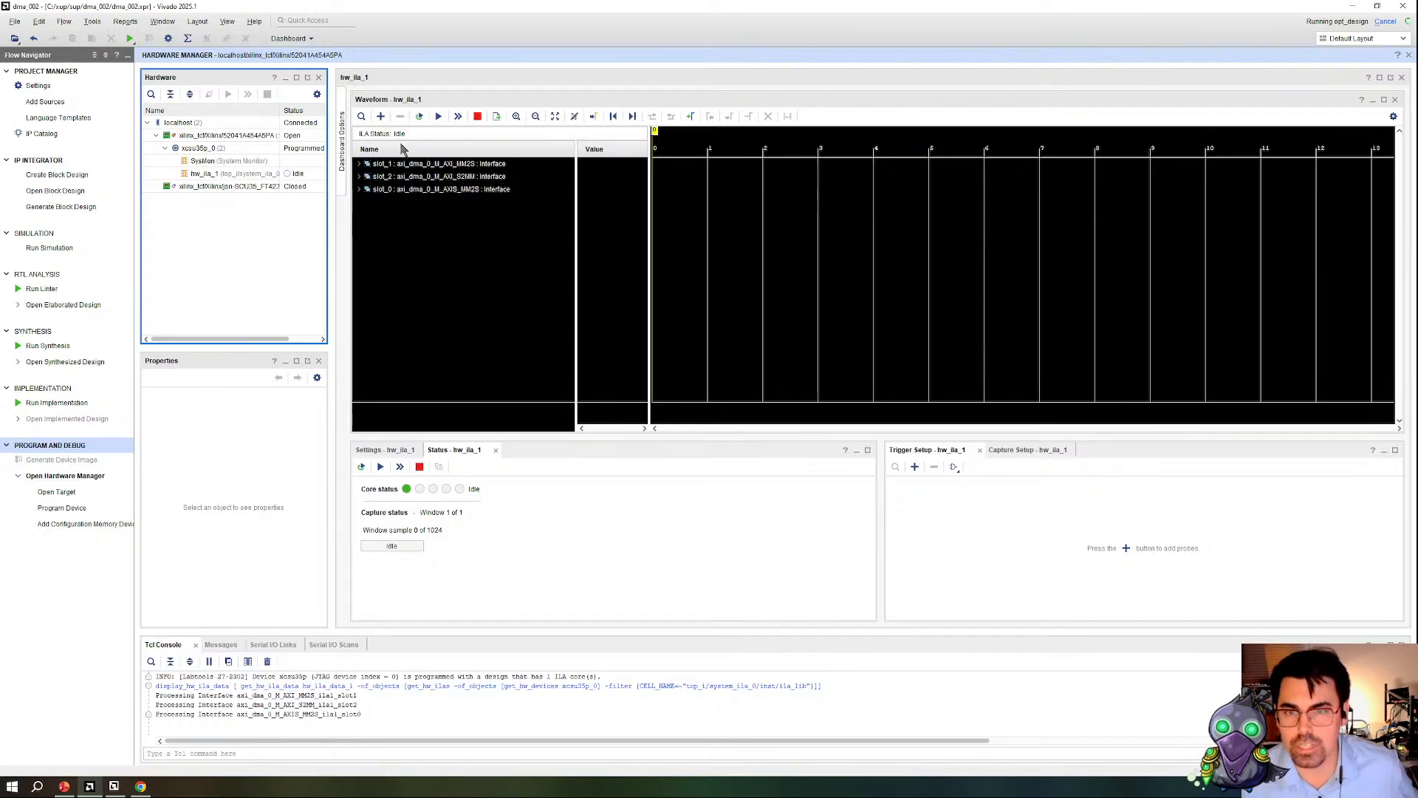
Step: Expand the slot_1 MM2S and slot_2 S2MM interfaces in the ILA waveform, including the slot_1 AR channel signals
click(362, 186)
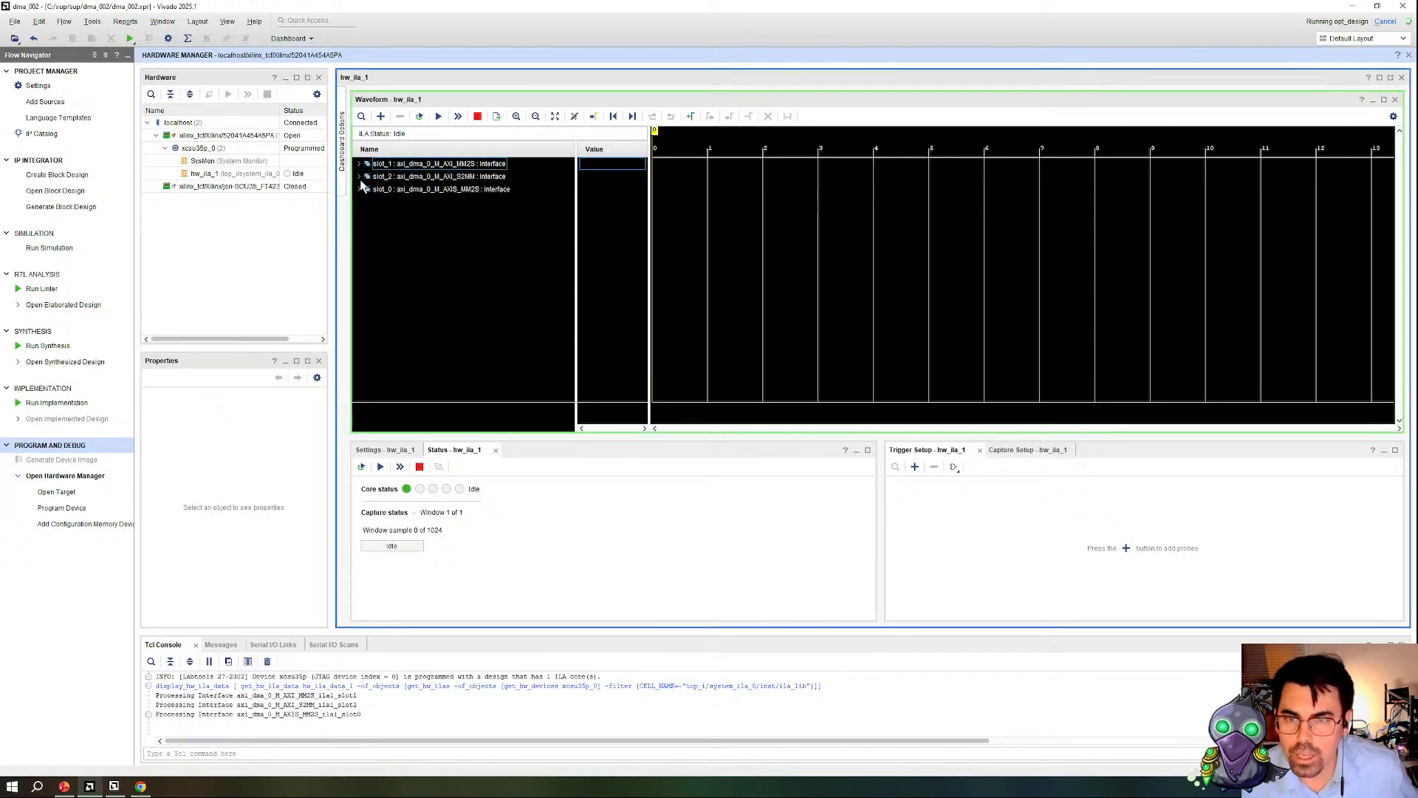
click(364, 177)
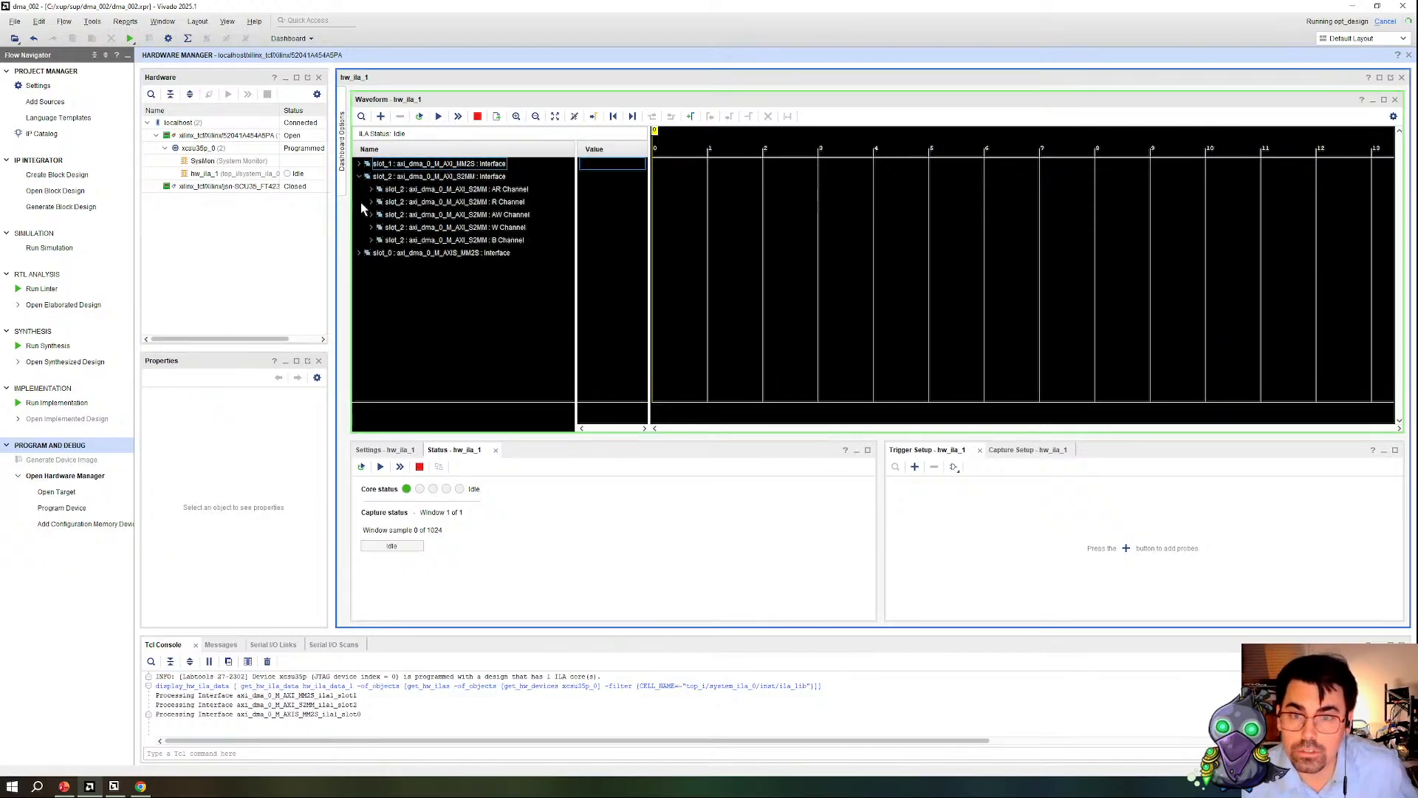
click(359, 164)
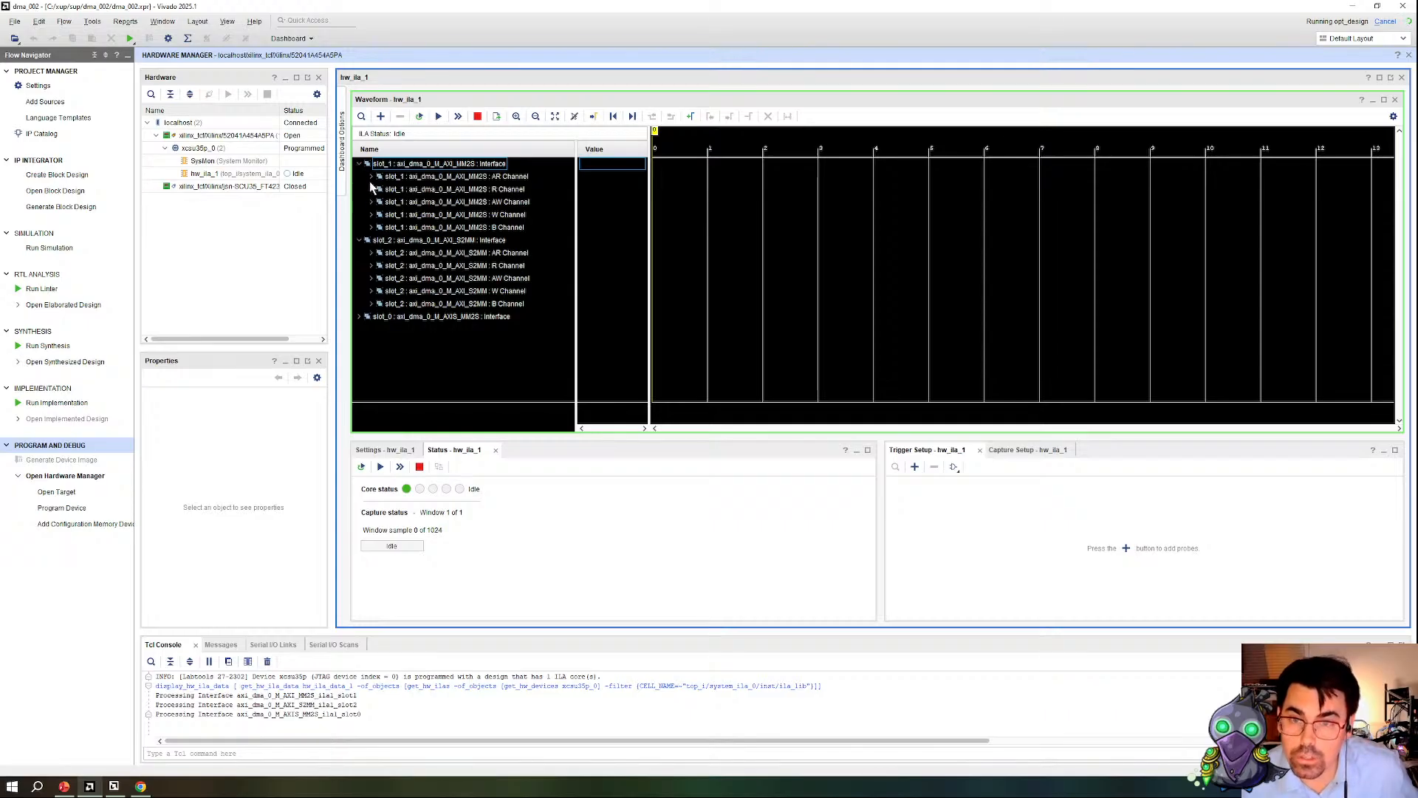
click(371, 176)
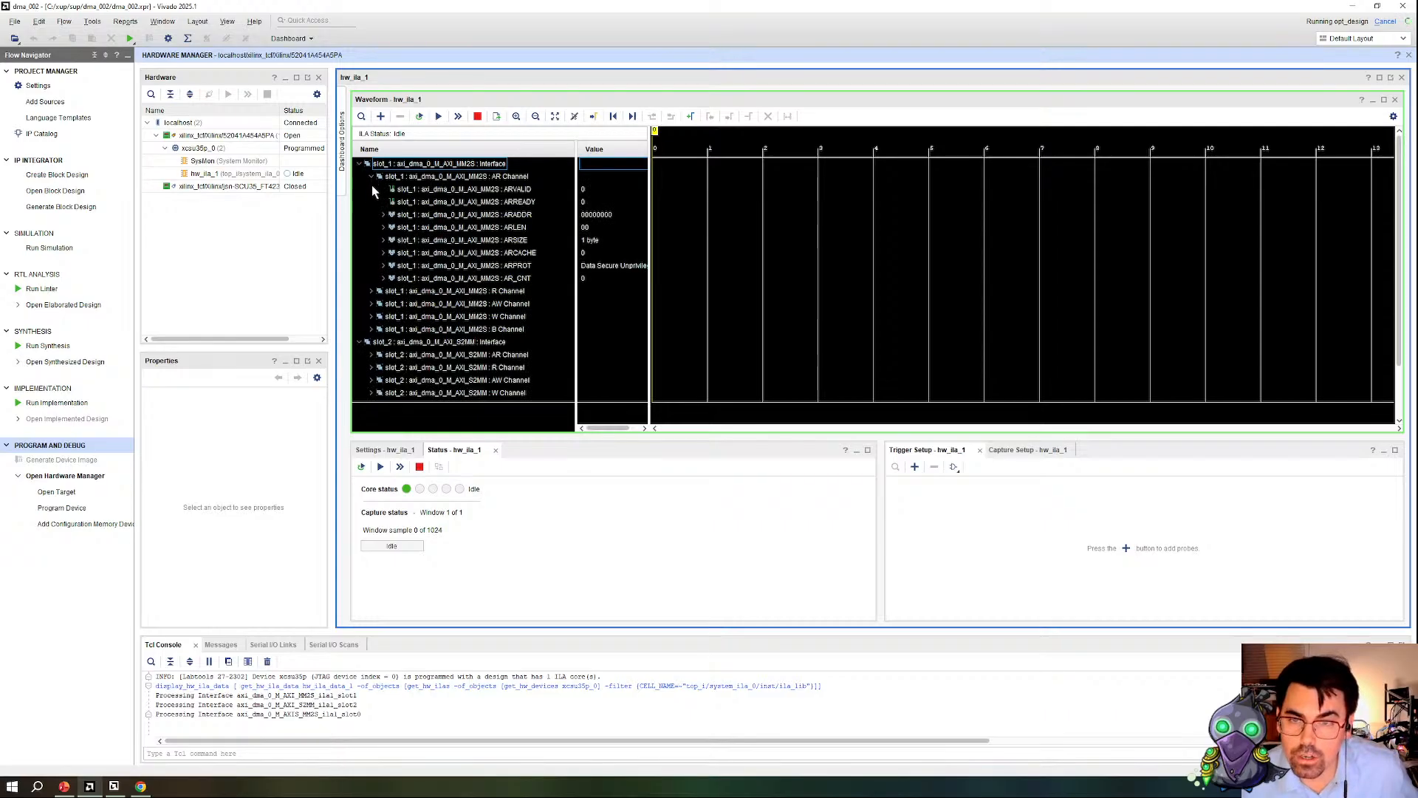
Step: Add the slot_1 MM2S ARVALID signal to the ILA trigger setup and set its compare value to 1
click(515, 190)
click(915, 466)
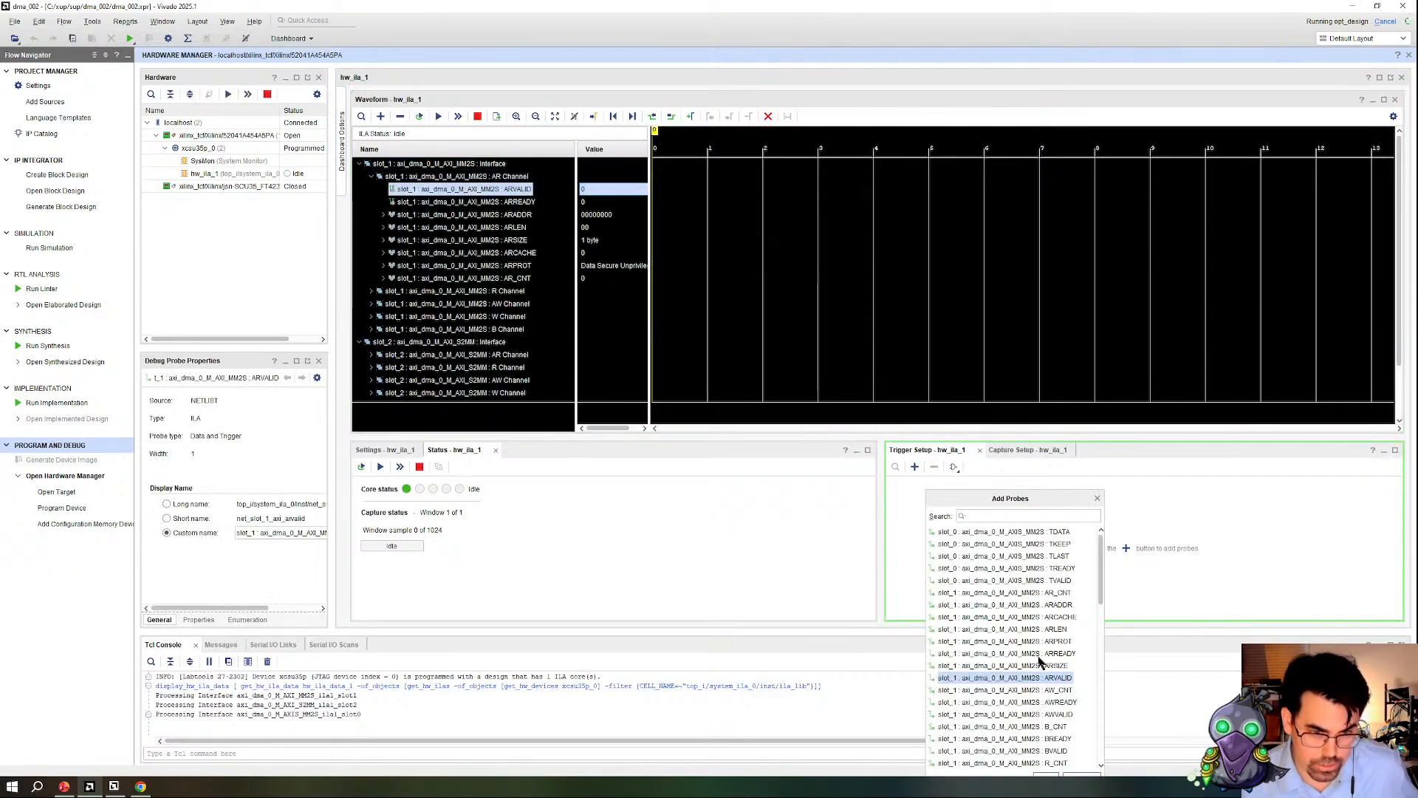
double_click(1053, 678)
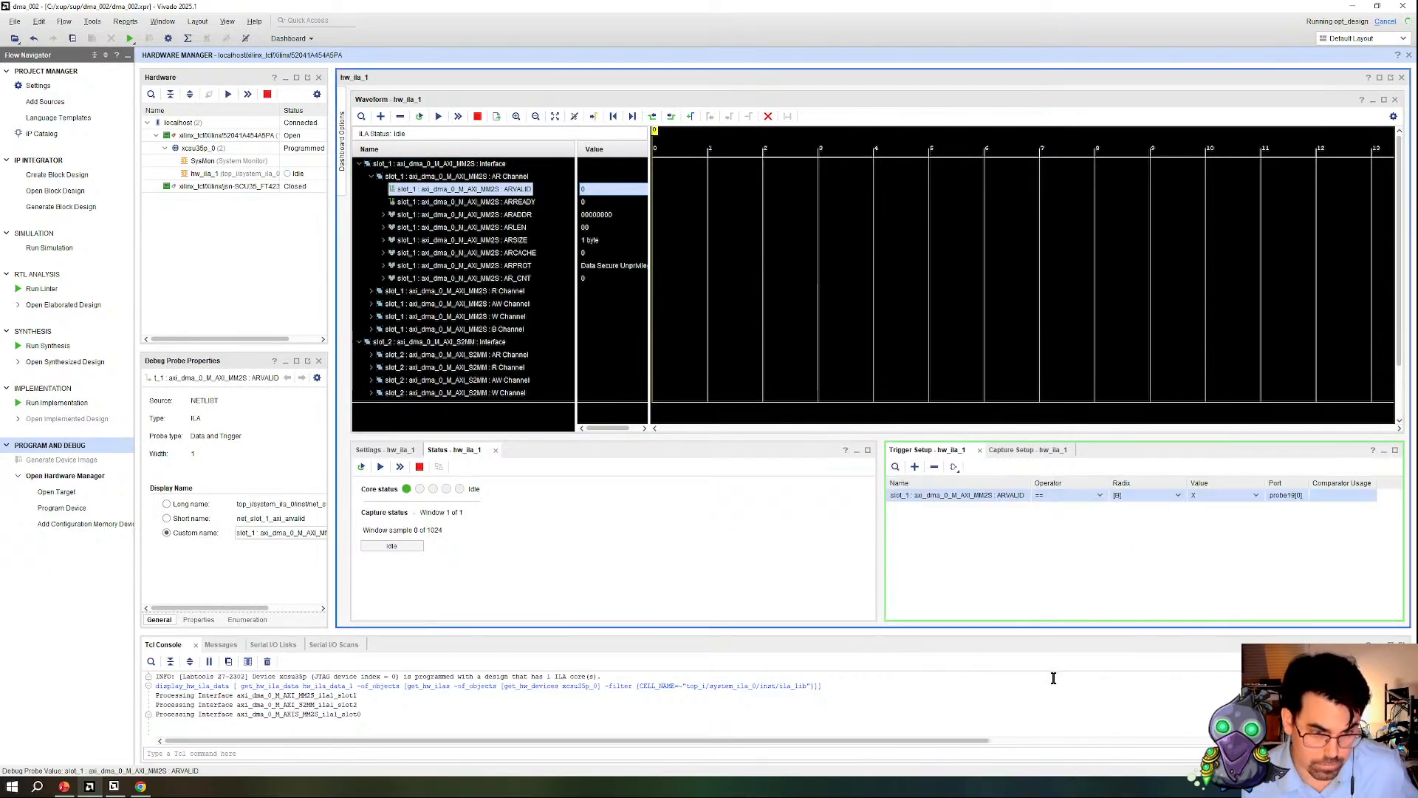
click(1225, 497)
click(1222, 526)
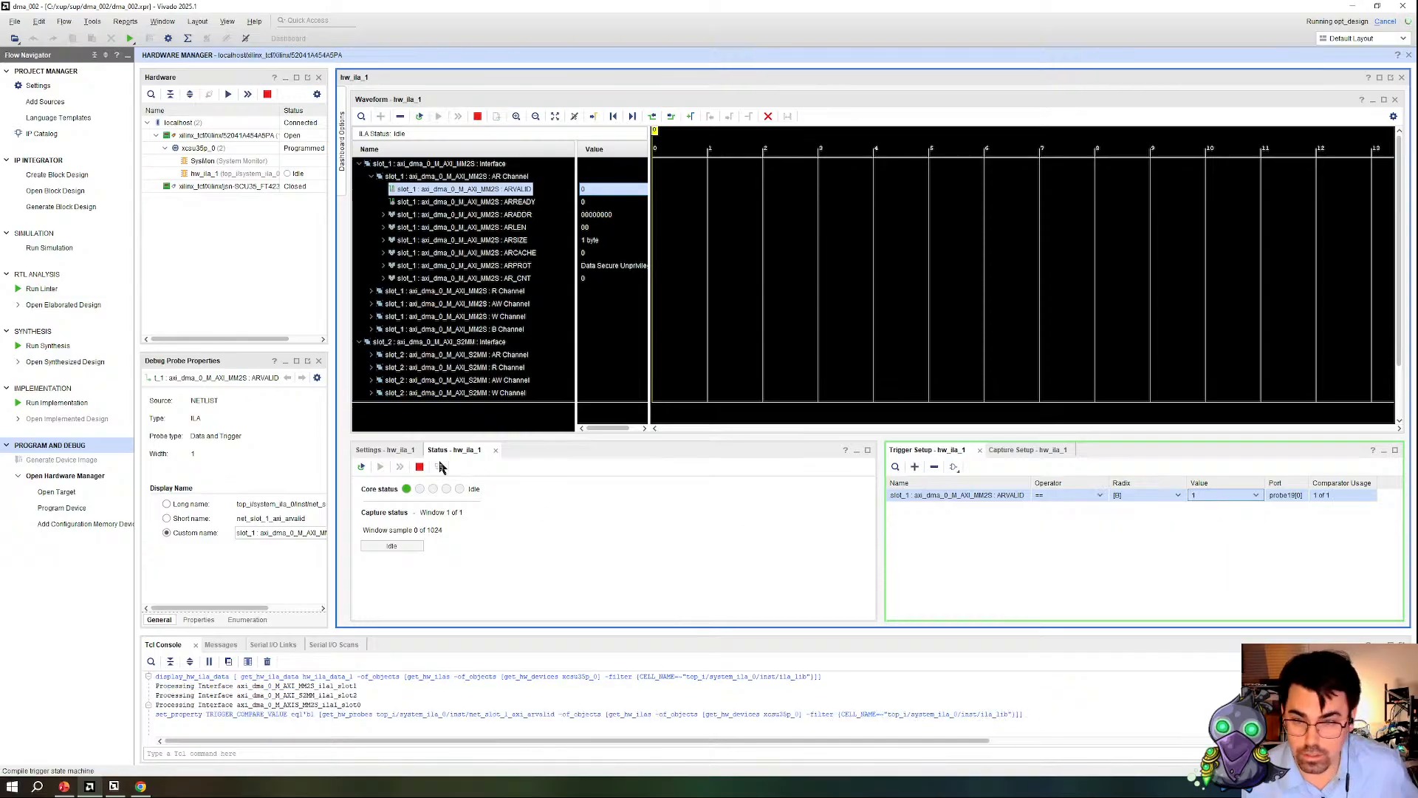
Step: Set the ILA trigger position in window to 16 and arm the trigger, leaving the slot_0 interface expanded instead of the slot_1 AR channel
click(384, 450)
double_click(480, 594)
text(16)
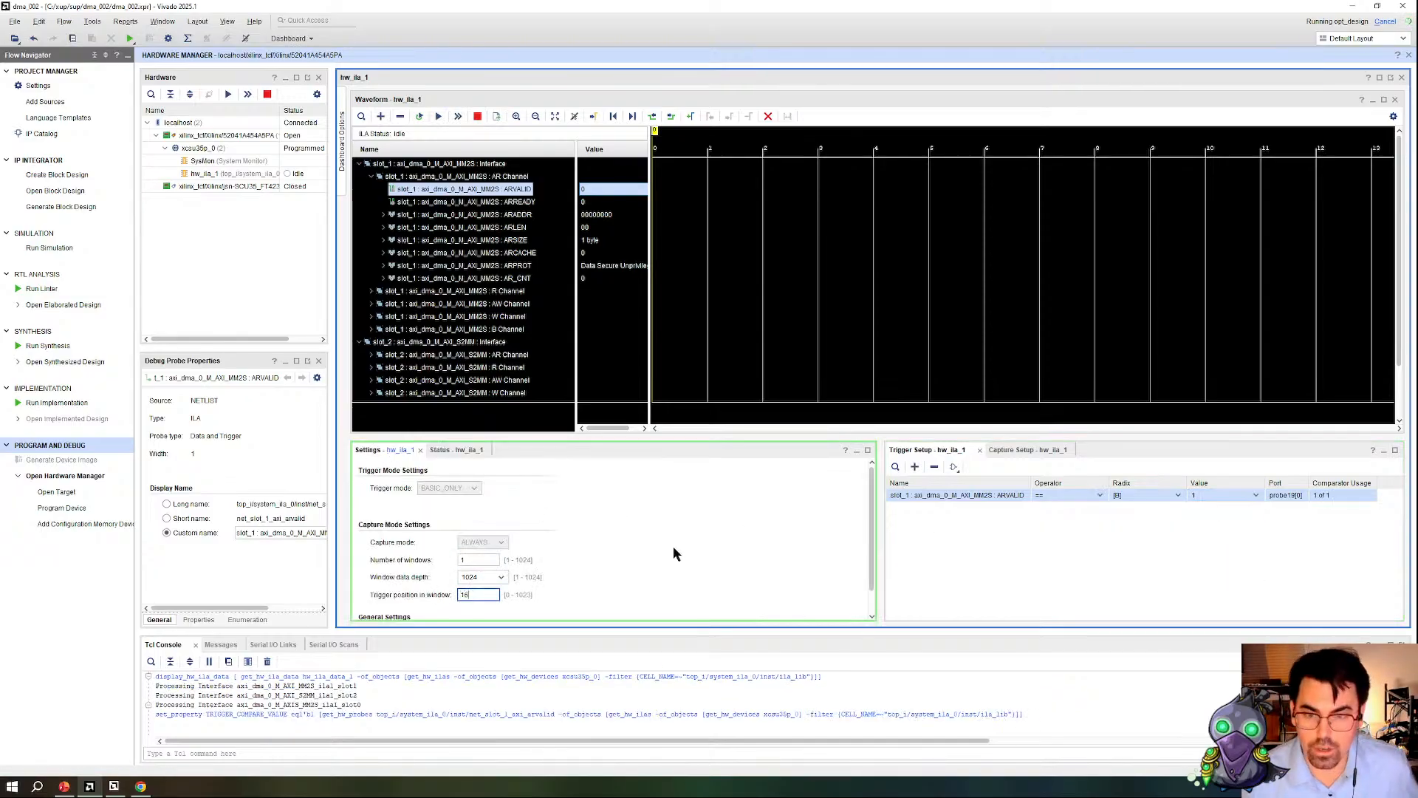
click(438, 116)
click(371, 177)
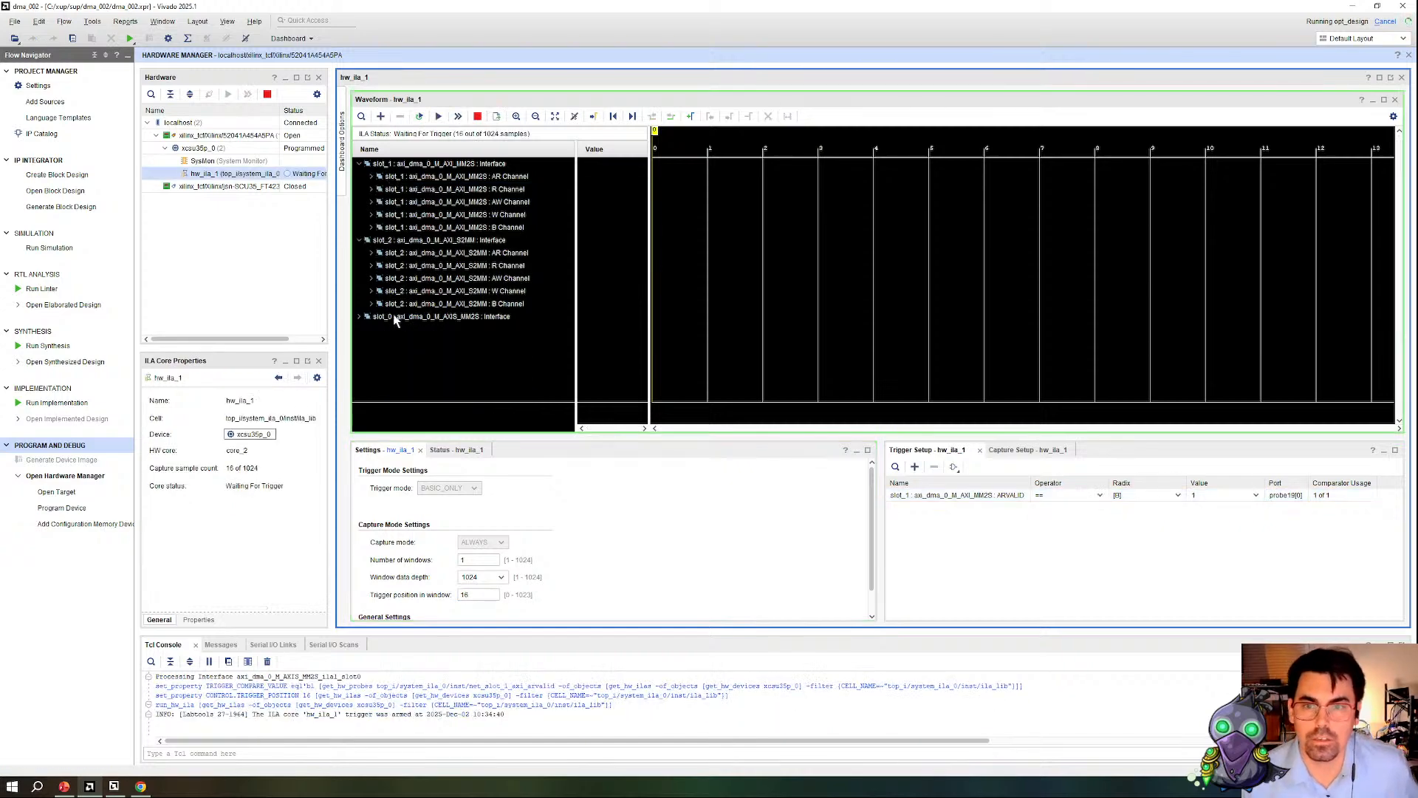
click(360, 317)
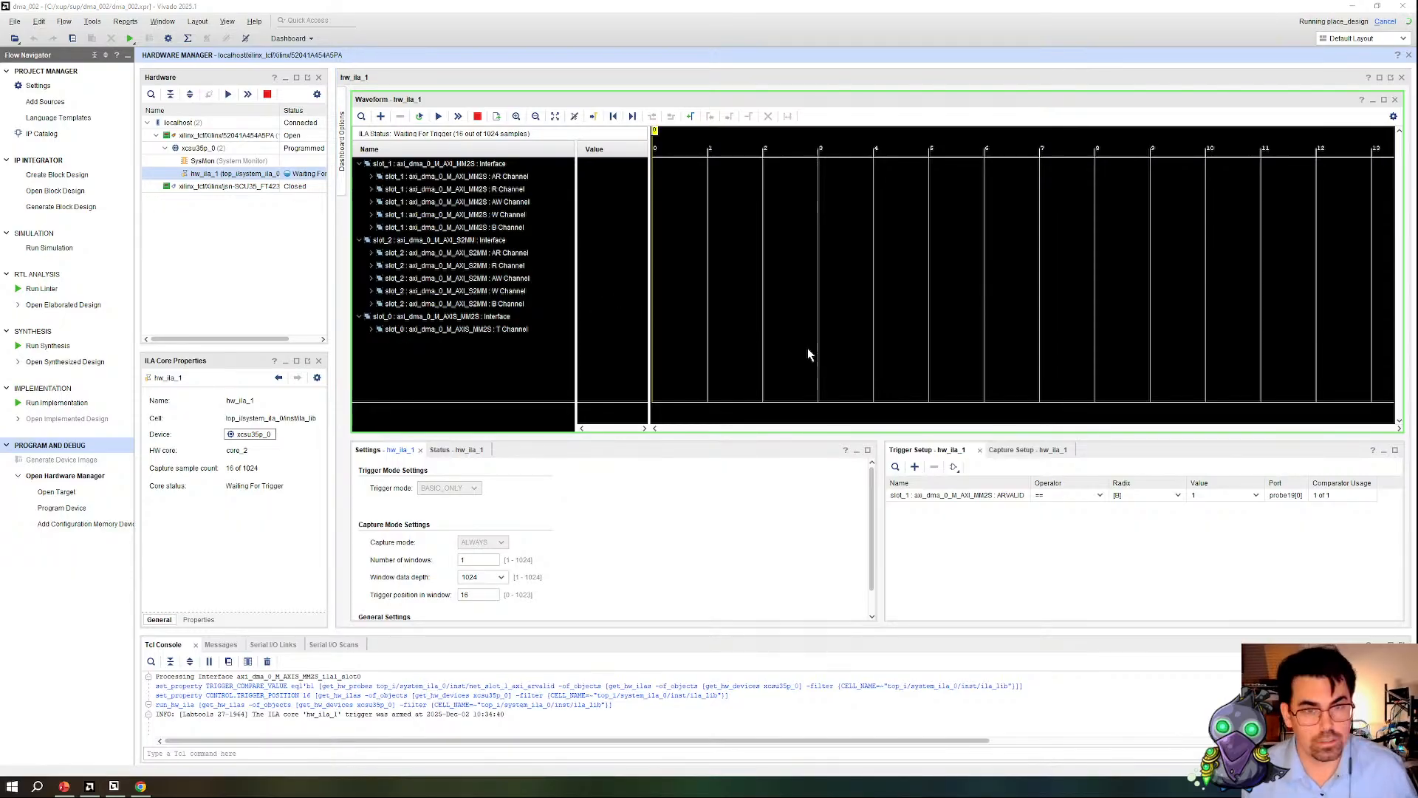
Step: Switch to Vitis and select xaxidma_example_simple_poll.c in the application component, with the platform component collapsed
key(alt+Tab)
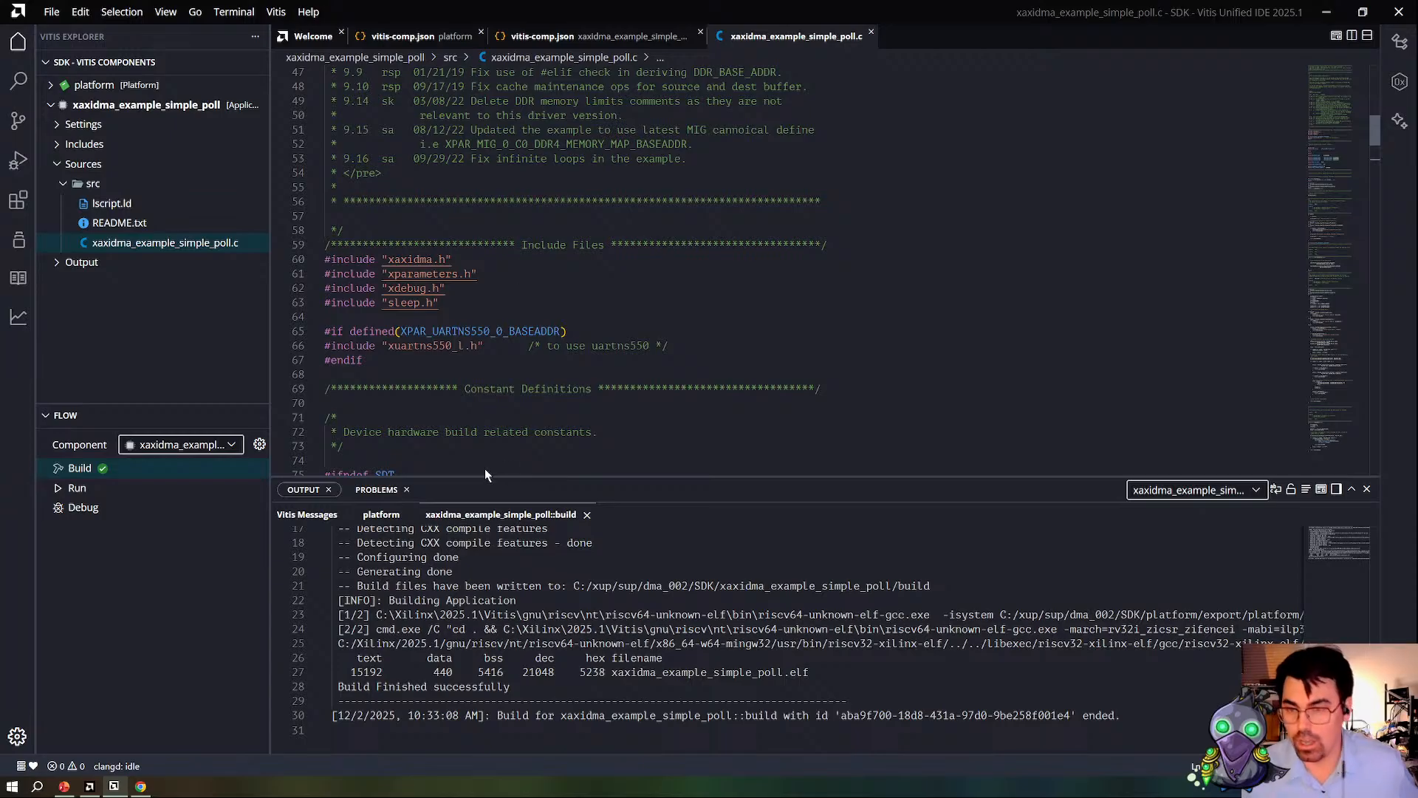
click(87, 85)
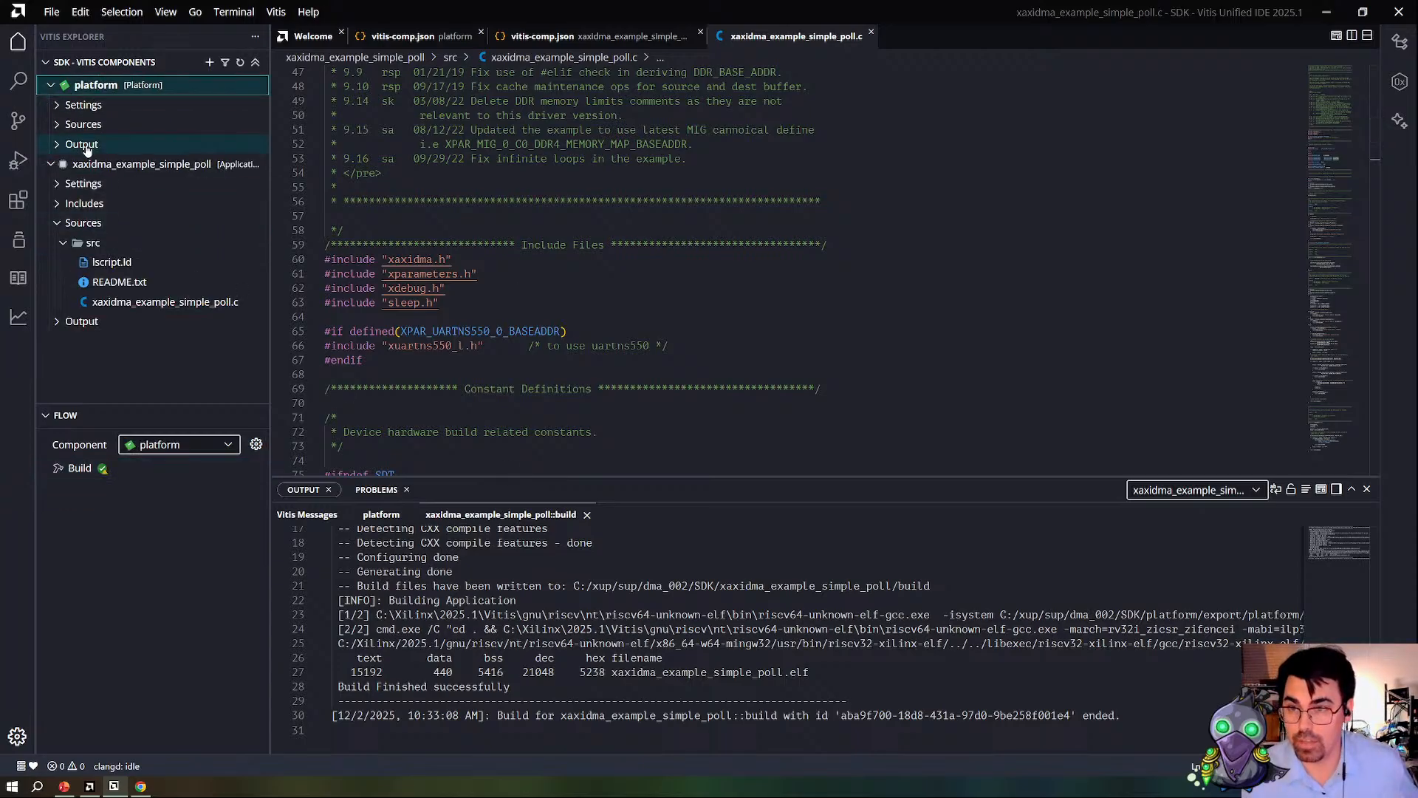
click(83, 124)
click(59, 105)
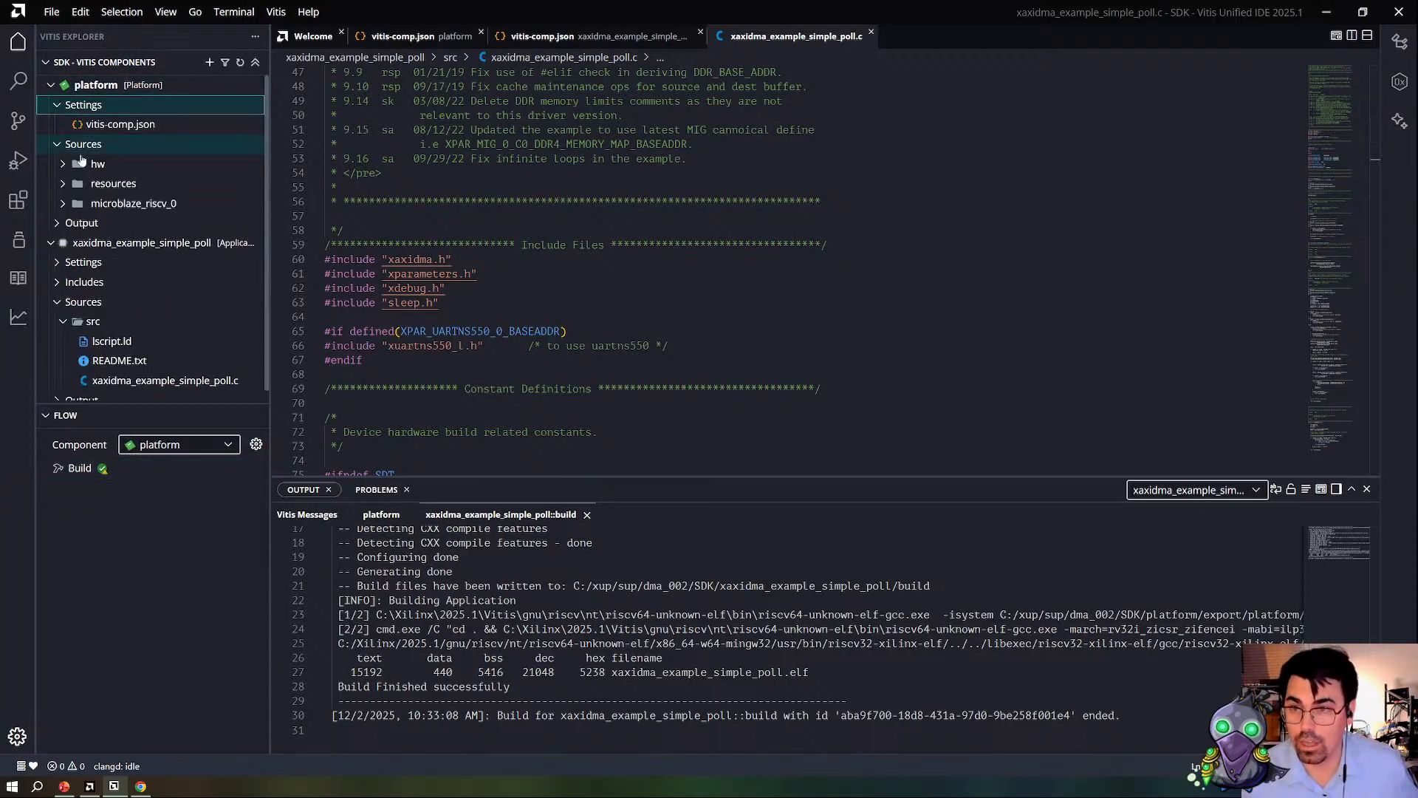
click(50, 85)
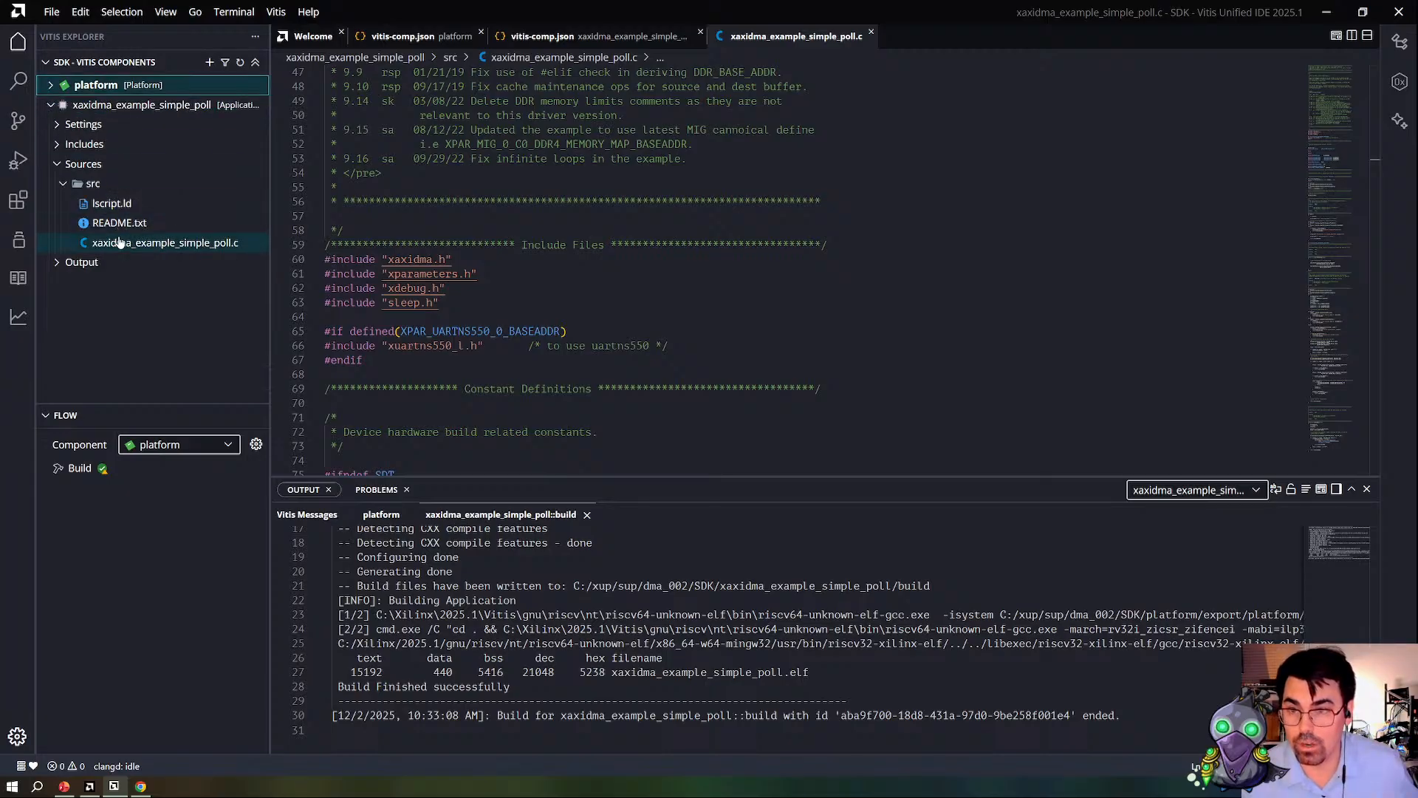
click(119, 242)
scroll(637, 269, down, 3)
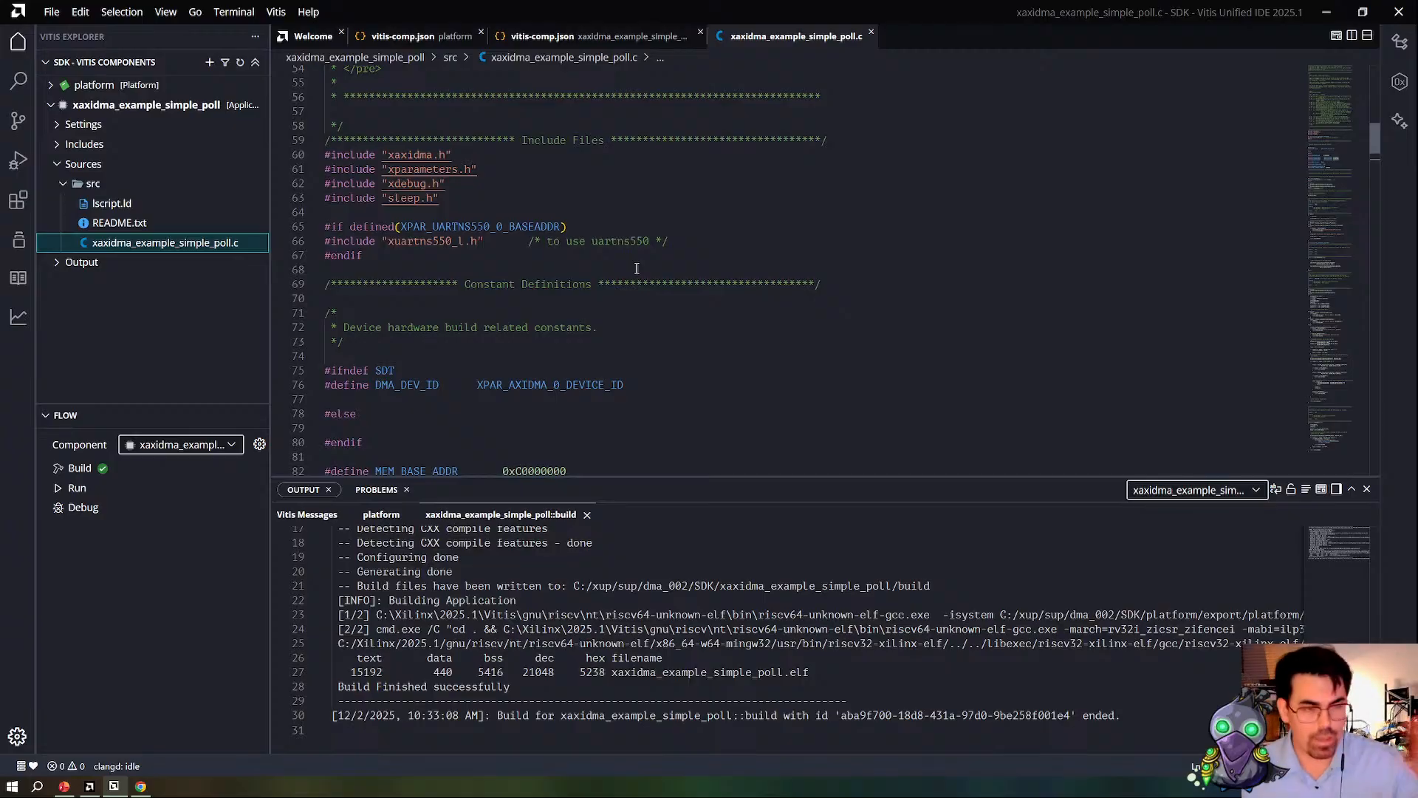
Step: Switch to the PowerPoint slide show to view the DMA loopback block diagram, and return to Vitis
key(alt)
key(alt)
key(alt)
key(alt)
key(alt+Tab)
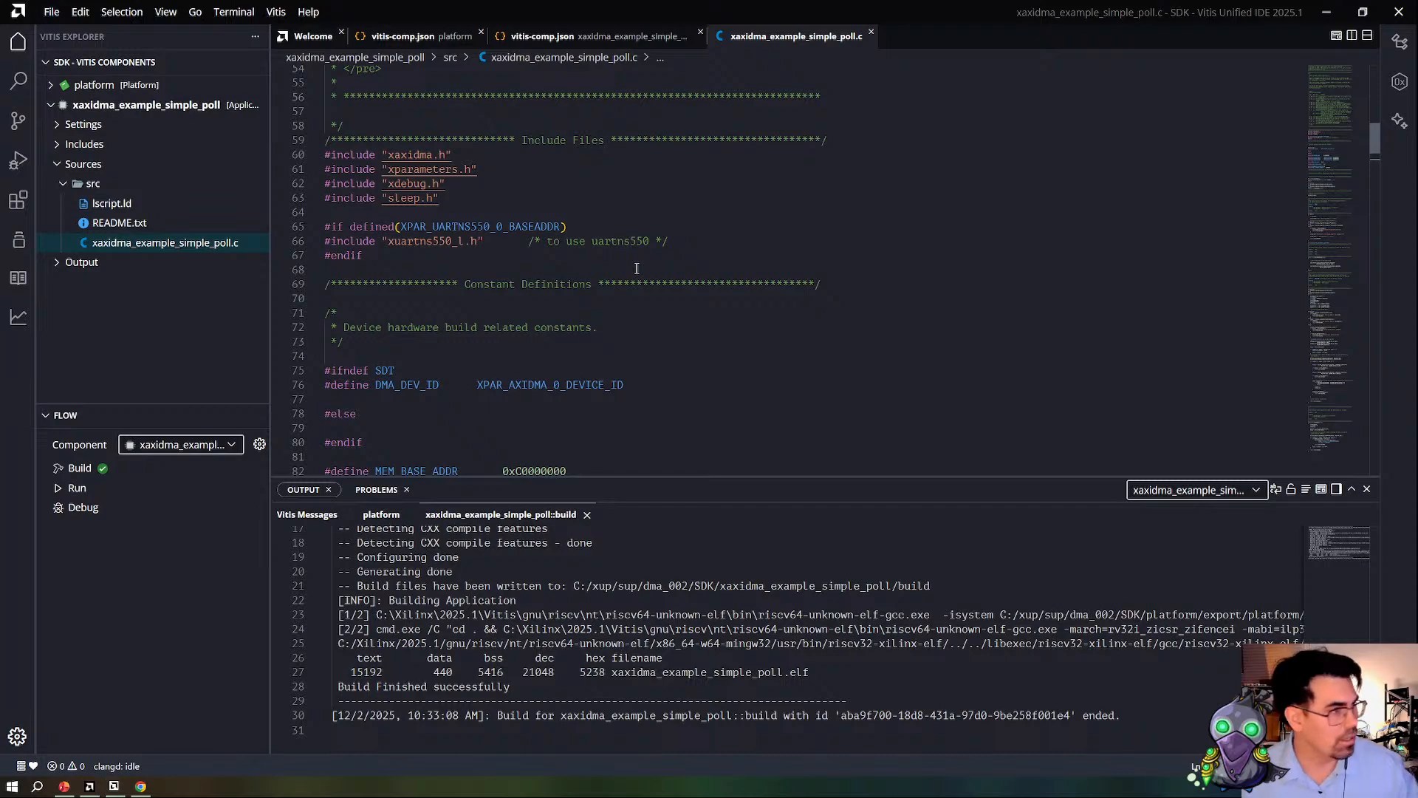
key(alt+Tab)
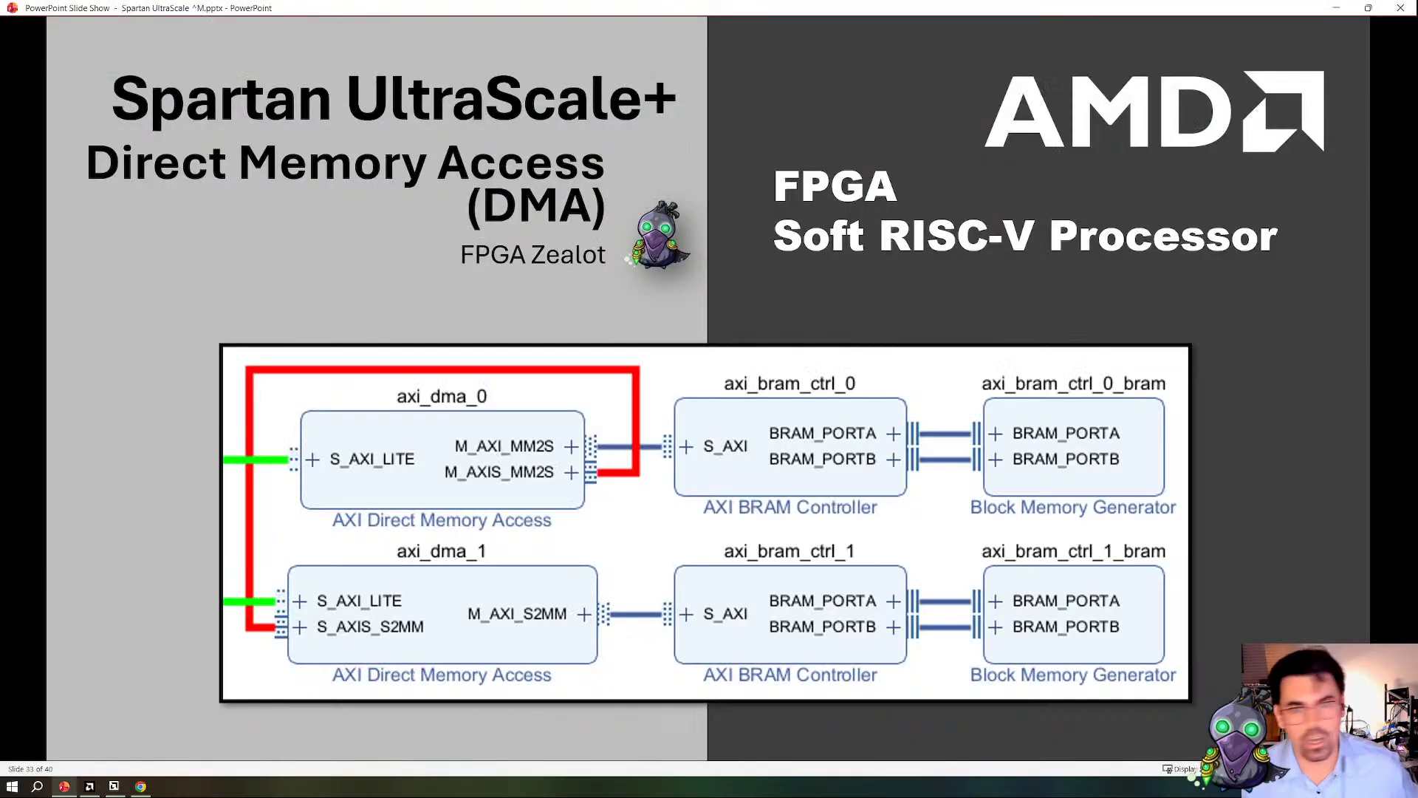
key(alt+Tab)
key(alt+Tab)
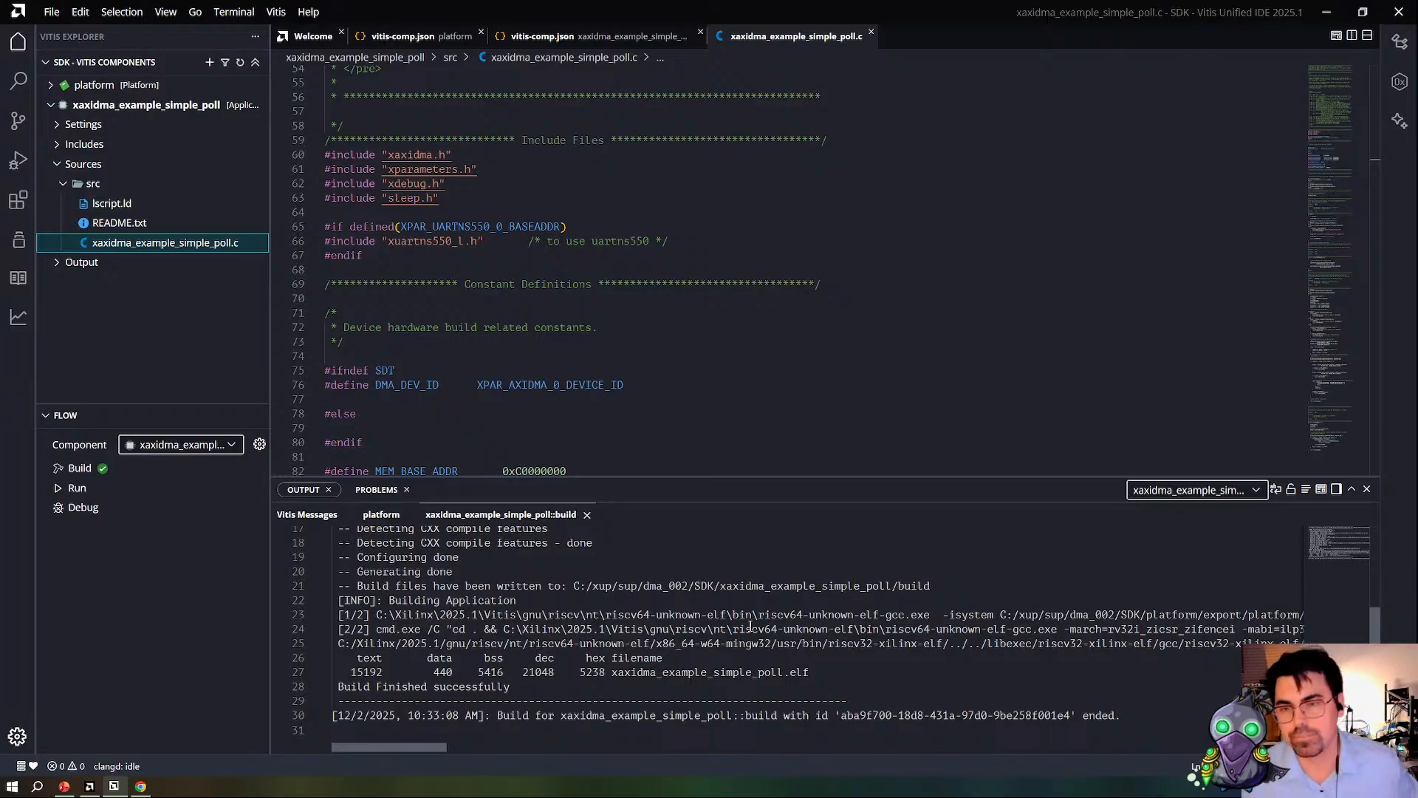
Step: Run the xaxidma_example_simple_poll application on the board and place the COM10 Tera Term window over the editor to read its output
scroll(428, 313, down, 11)
click(73, 487)
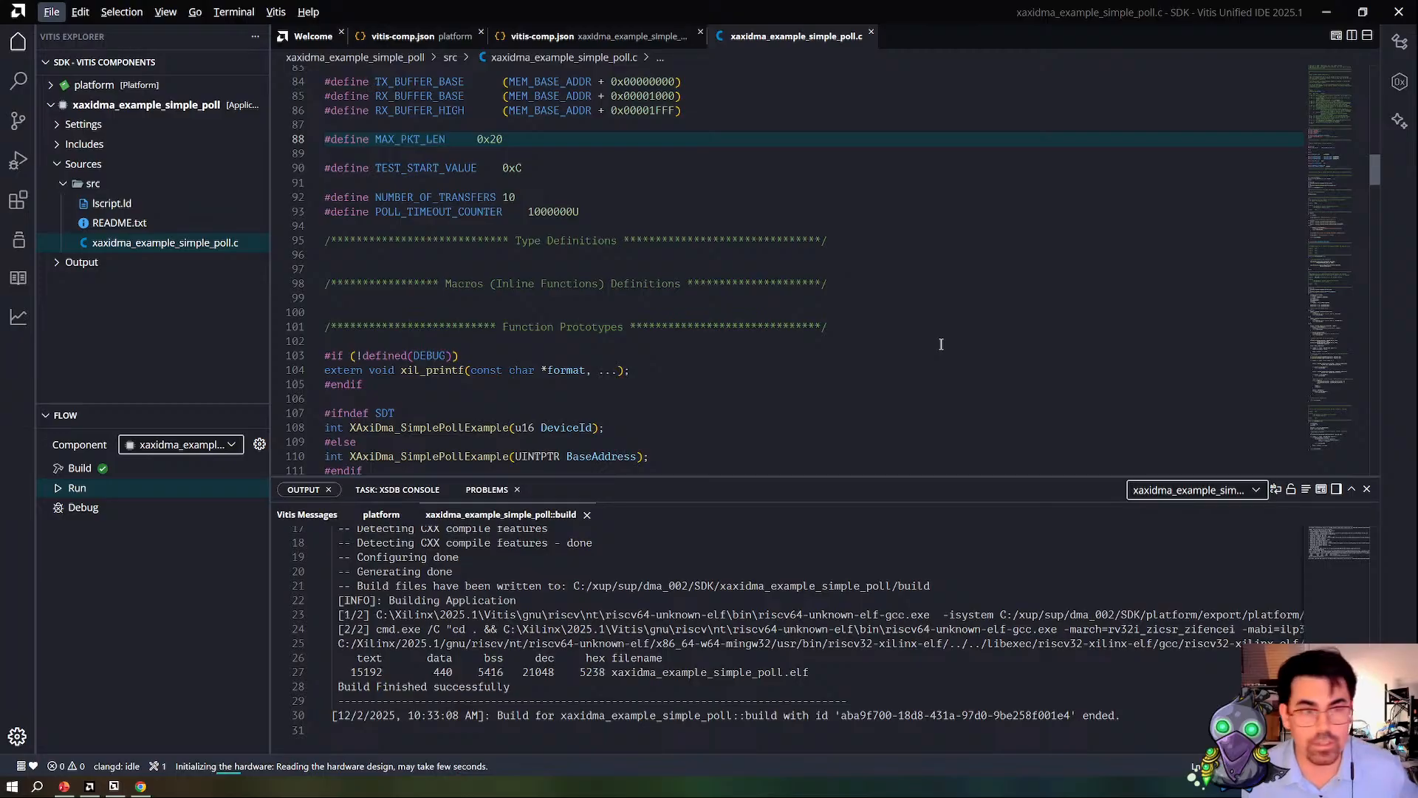
drag(1414, 325, 919, 46)
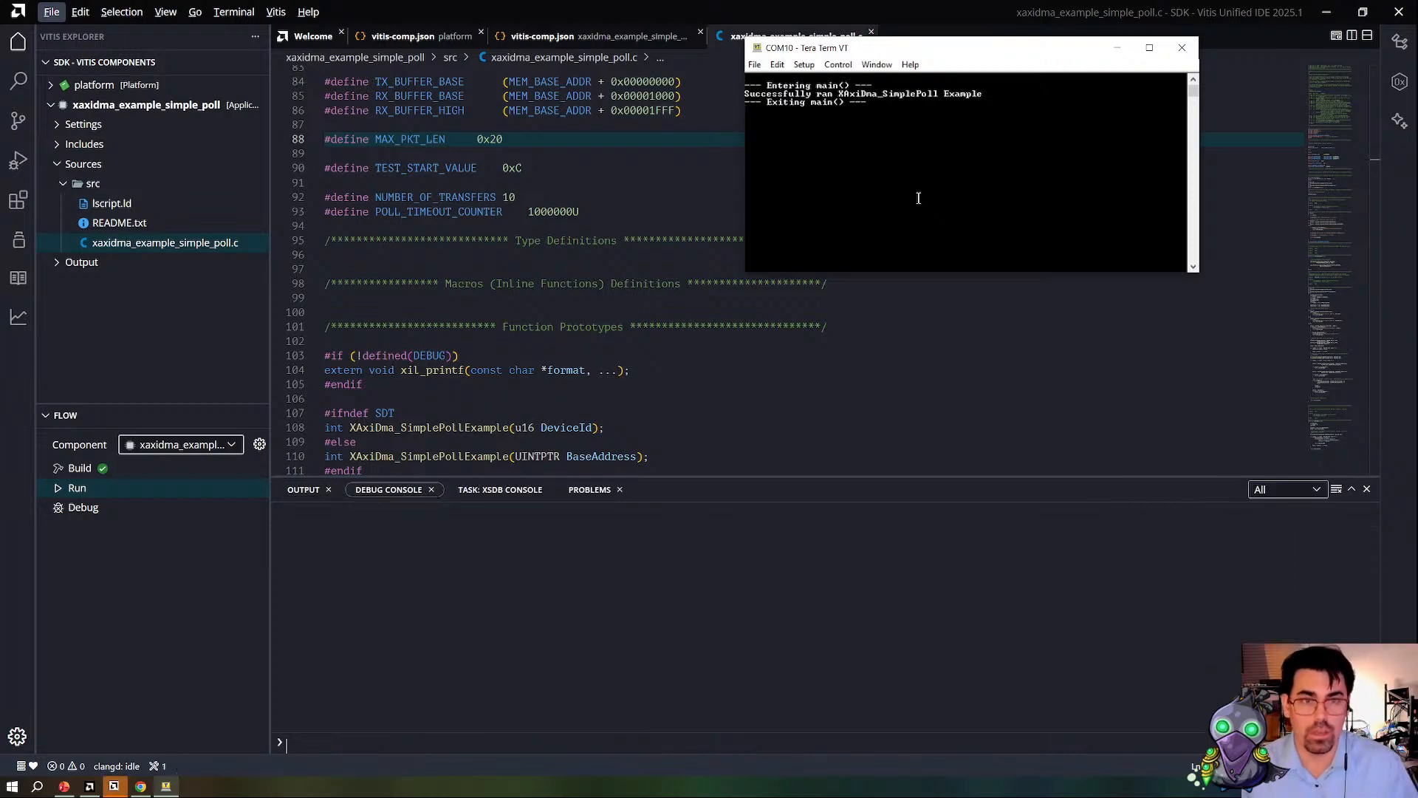
drag(822, 94, 999, 94)
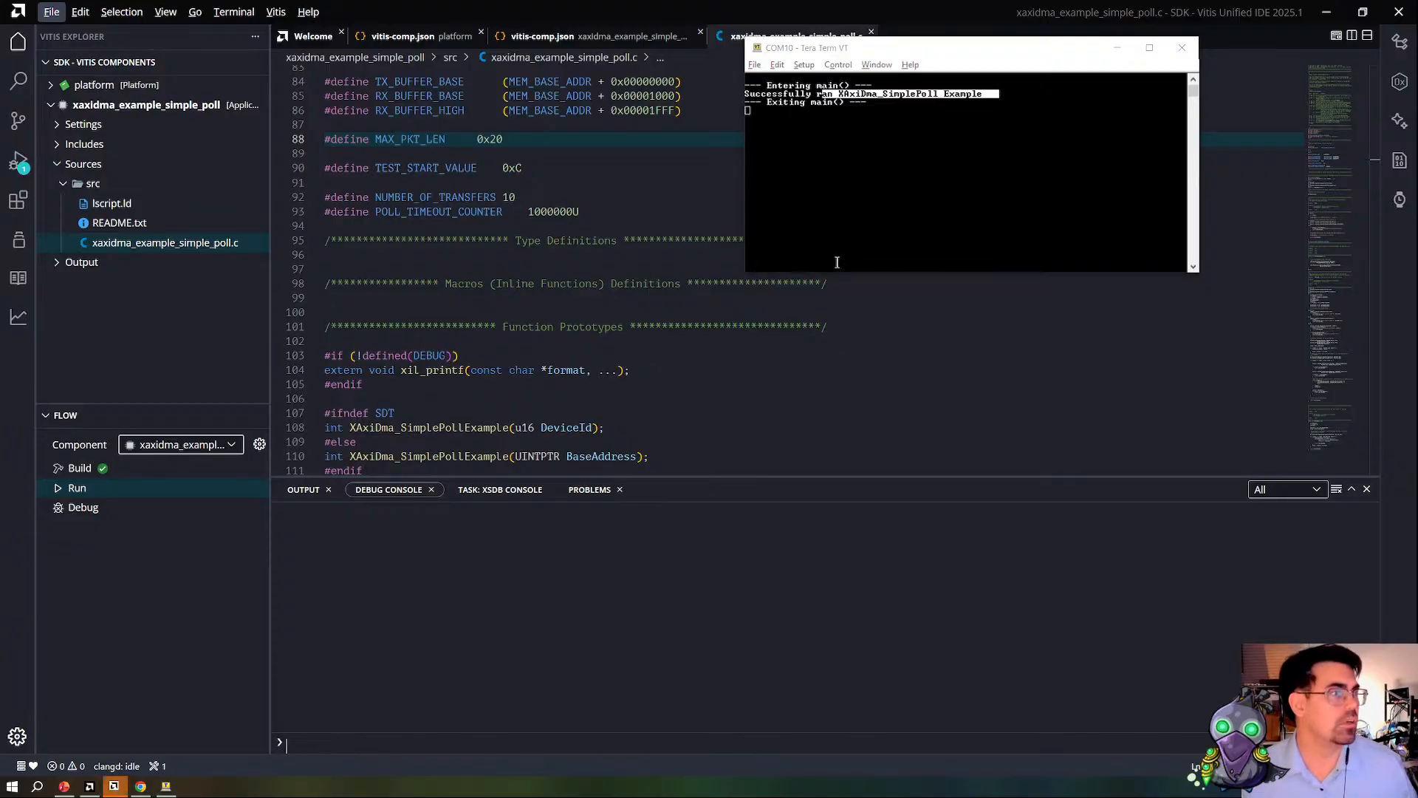
Step: Switch to Vivado, zoom in on the captured ILA transfer and expand the slot_1 MM2S R Channel signals
key(alt+Tab)
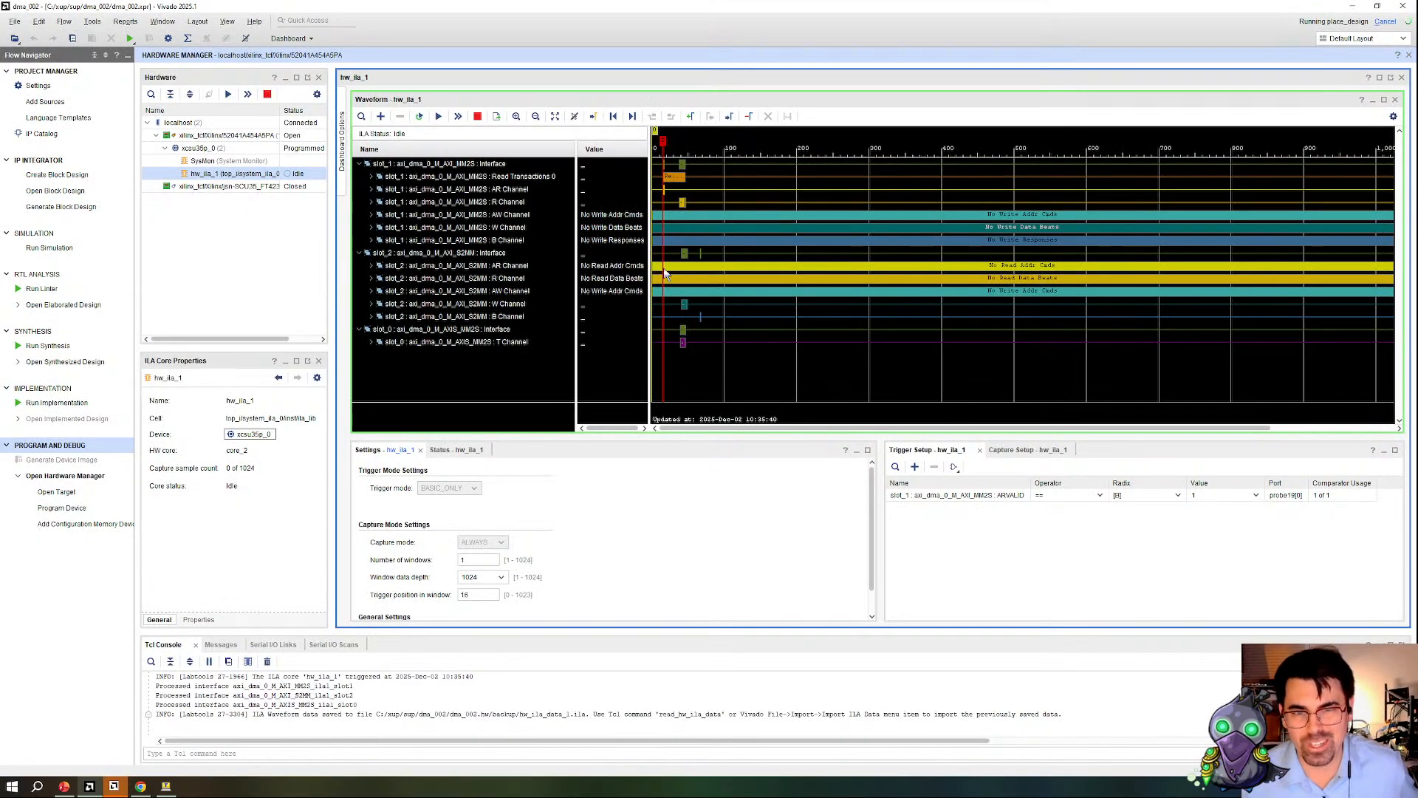
click(517, 116)
click(516, 117)
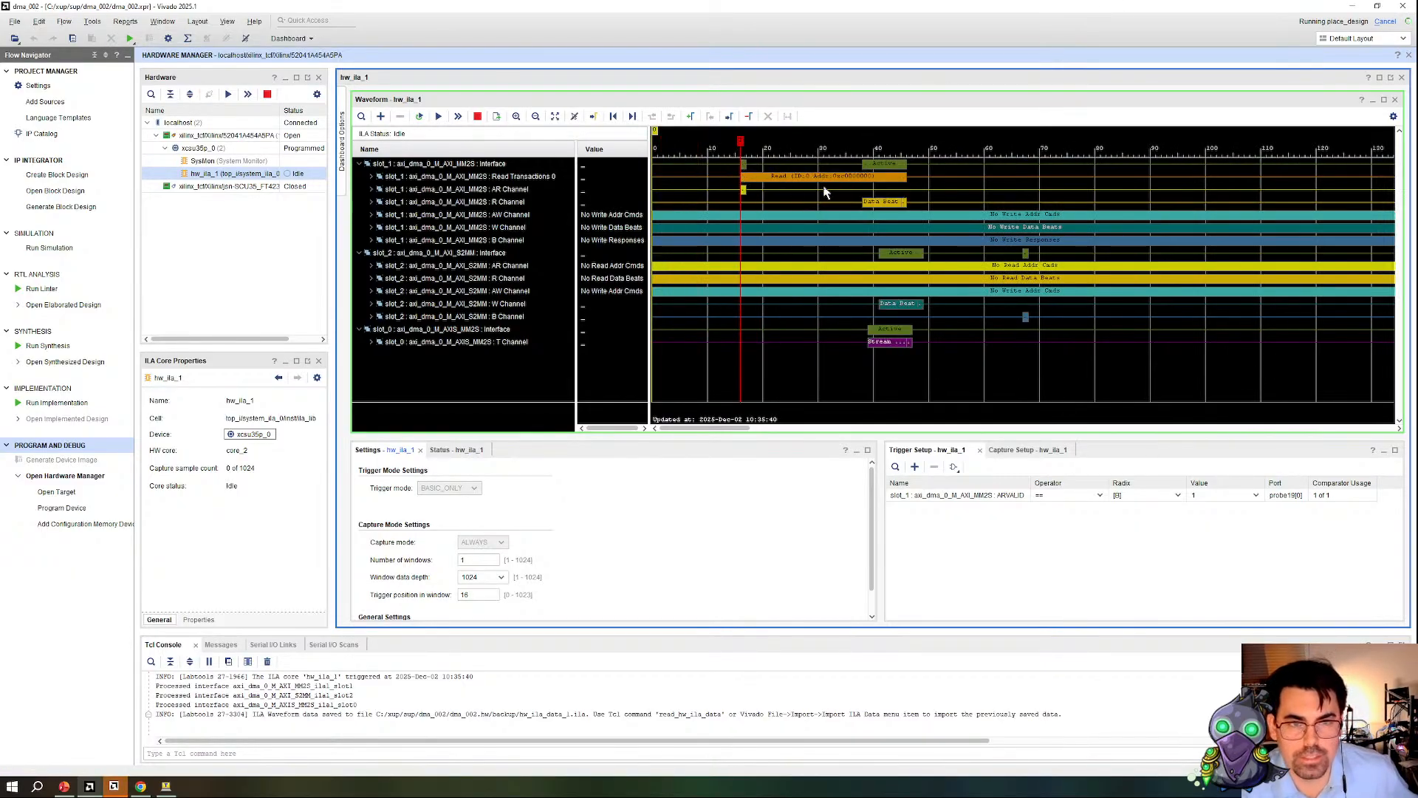
click(371, 202)
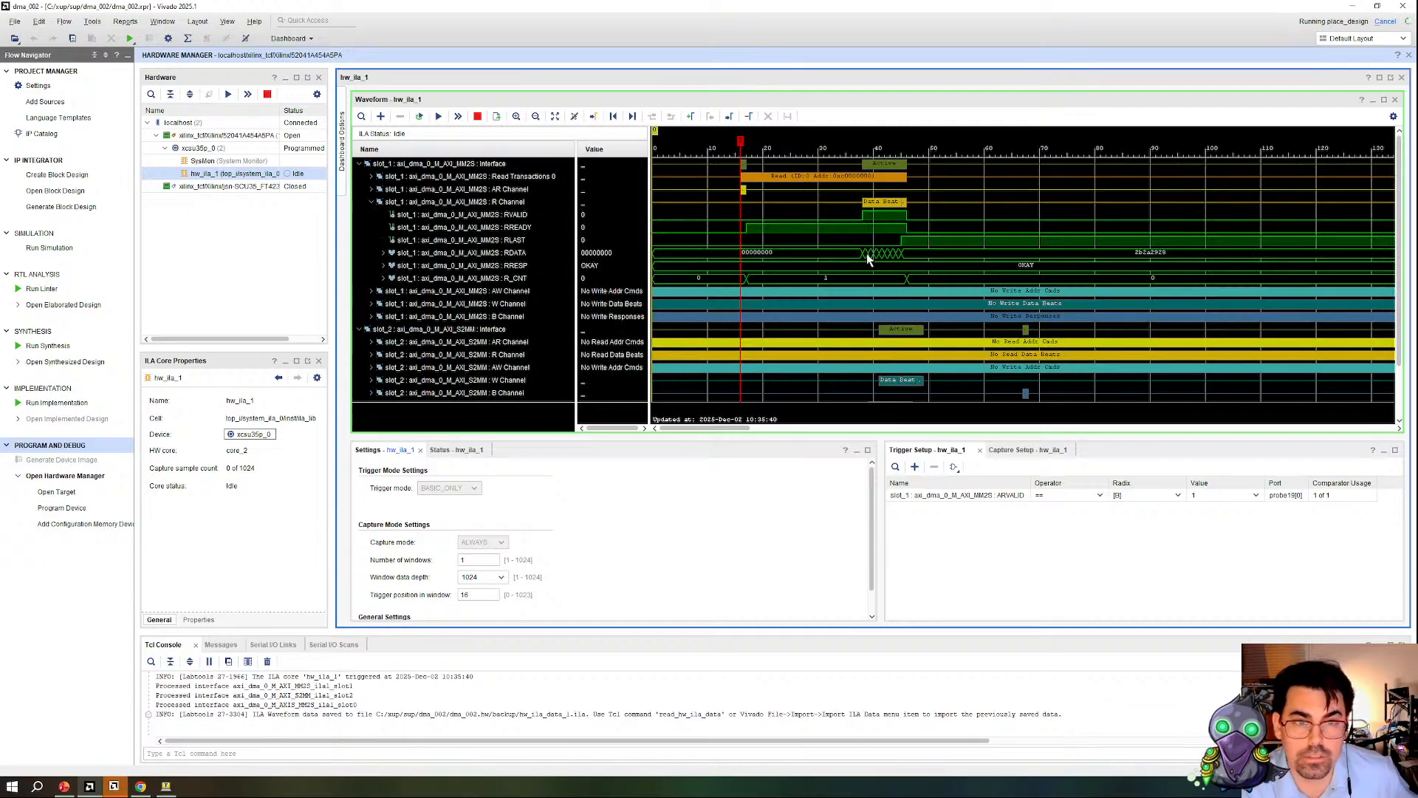
Step: Move the waveform cursor to the first slot_1 RDATA beat and step through the data beats to examine their values
click(864, 253)
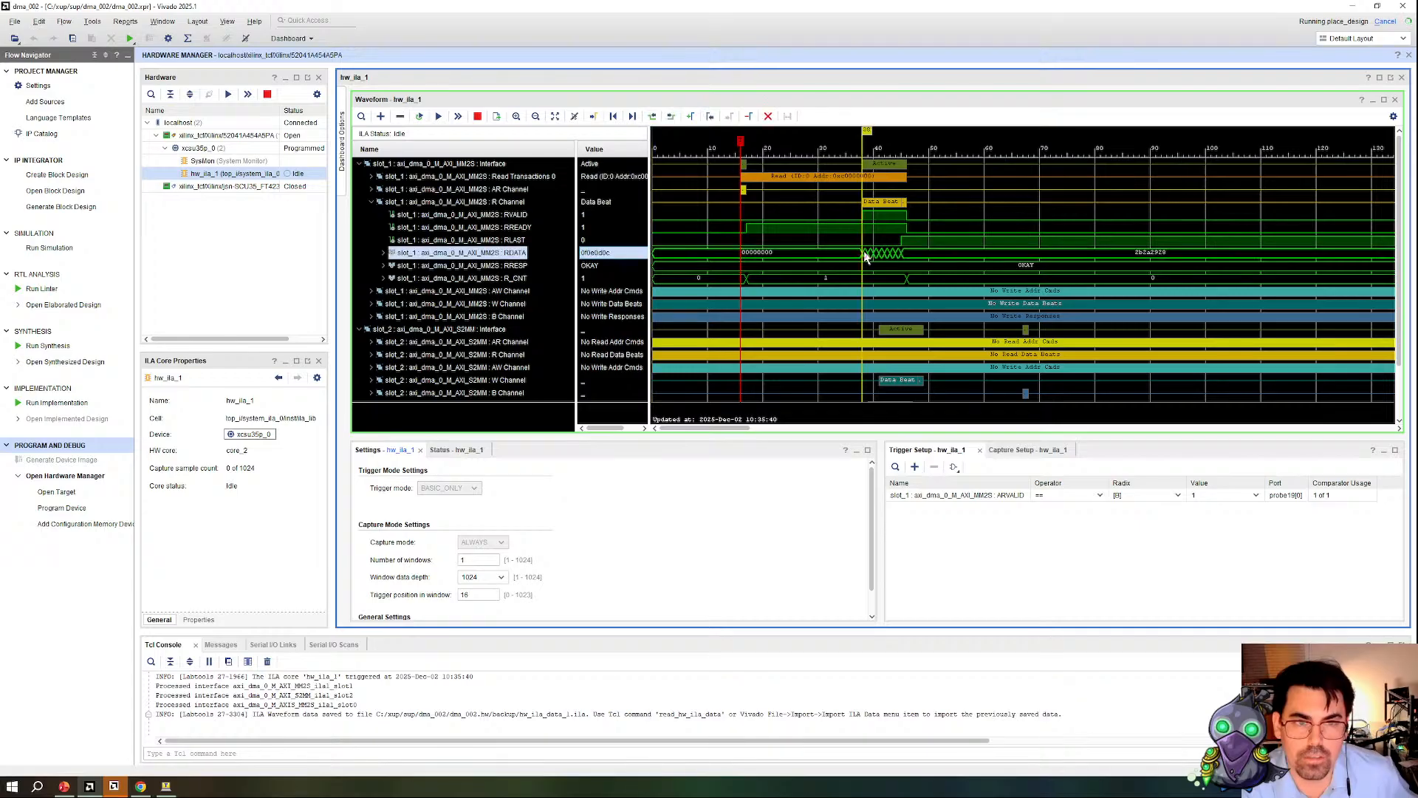
key(Right)
key(Right)
key(Right)
key(Right)
key(Right)
key(Right)
key(Right)
key(Left)
key(Left)
key(Left)
key(Left)
key(Left)
key(Left)
key(Left)
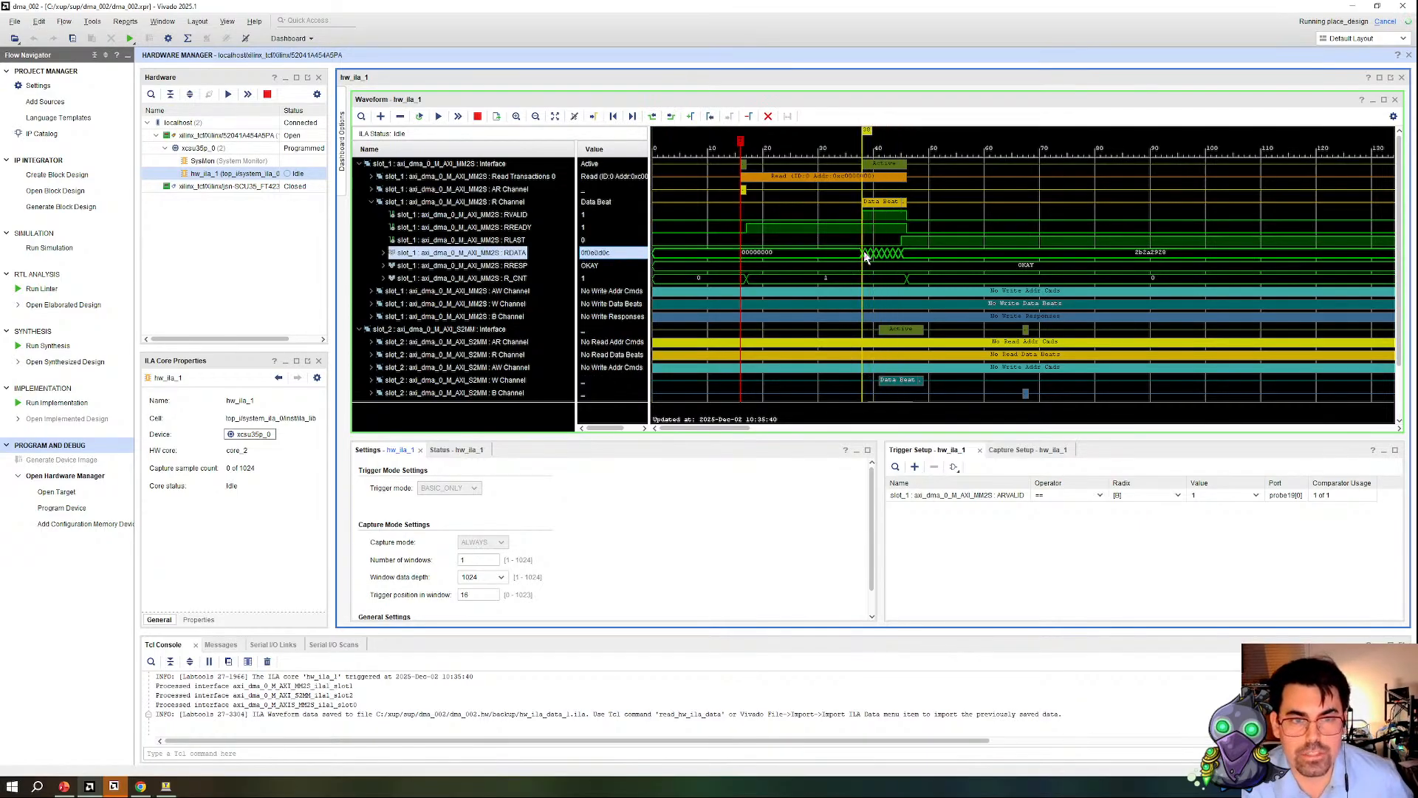
Step: Move the slot_0 AXIS MM2S interface above slot_2 in the waveform and expand its T Channel signals
scroll(400, 369, down, 2)
drag(385, 355, 405, 279)
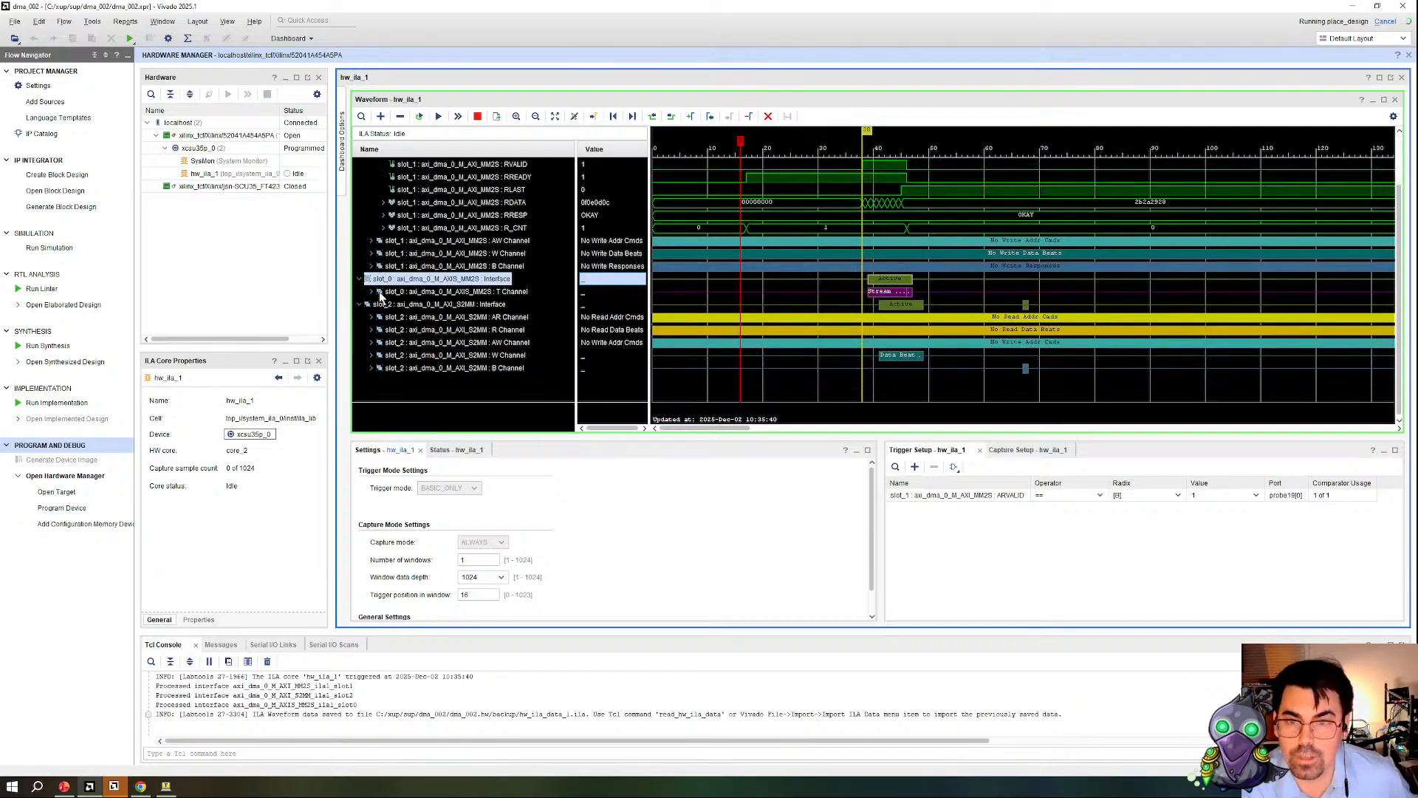
click(372, 291)
scroll(869, 357, down, 2)
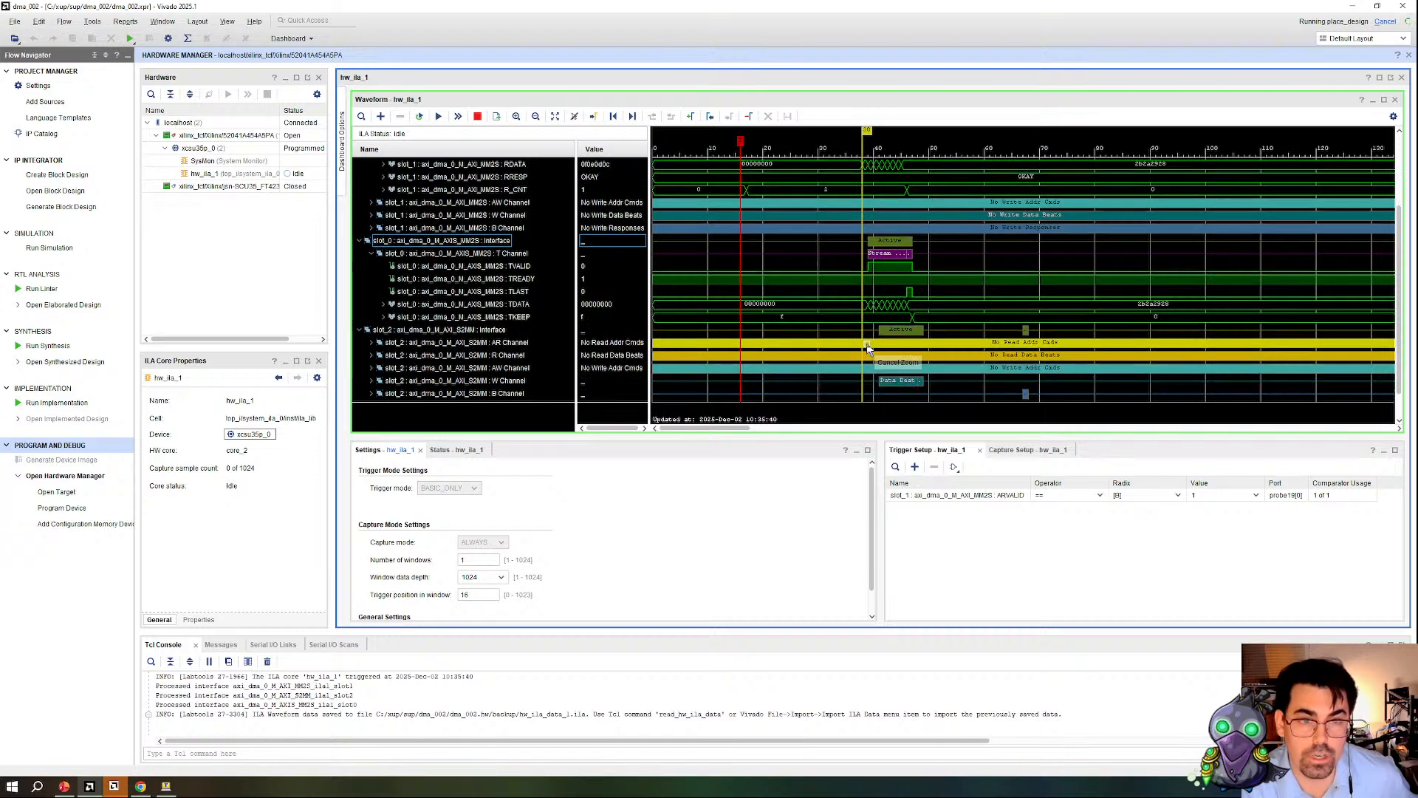
Step: Step the cursor through the slot_1 RDATA beats to compare them with the slot_0 stream TDATA
click(862, 164)
key(Right)
key(Right)
key(Right)
key(Right)
key(Right)
key(Right)
key(Right)
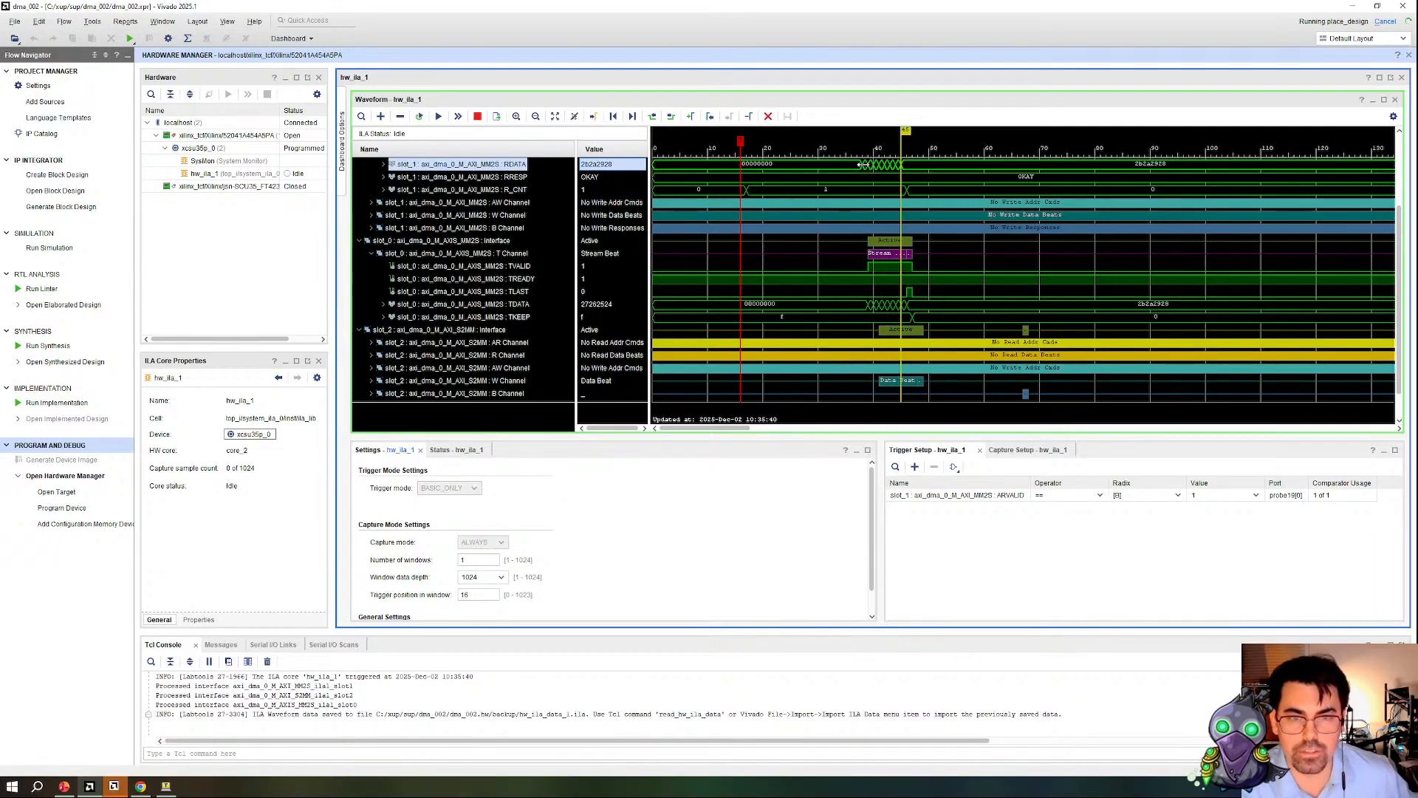
Step: Expand the slot_2 S2MM AW Channel to examine its write address signals, and collapse it again
scroll(450, 273, down, 1)
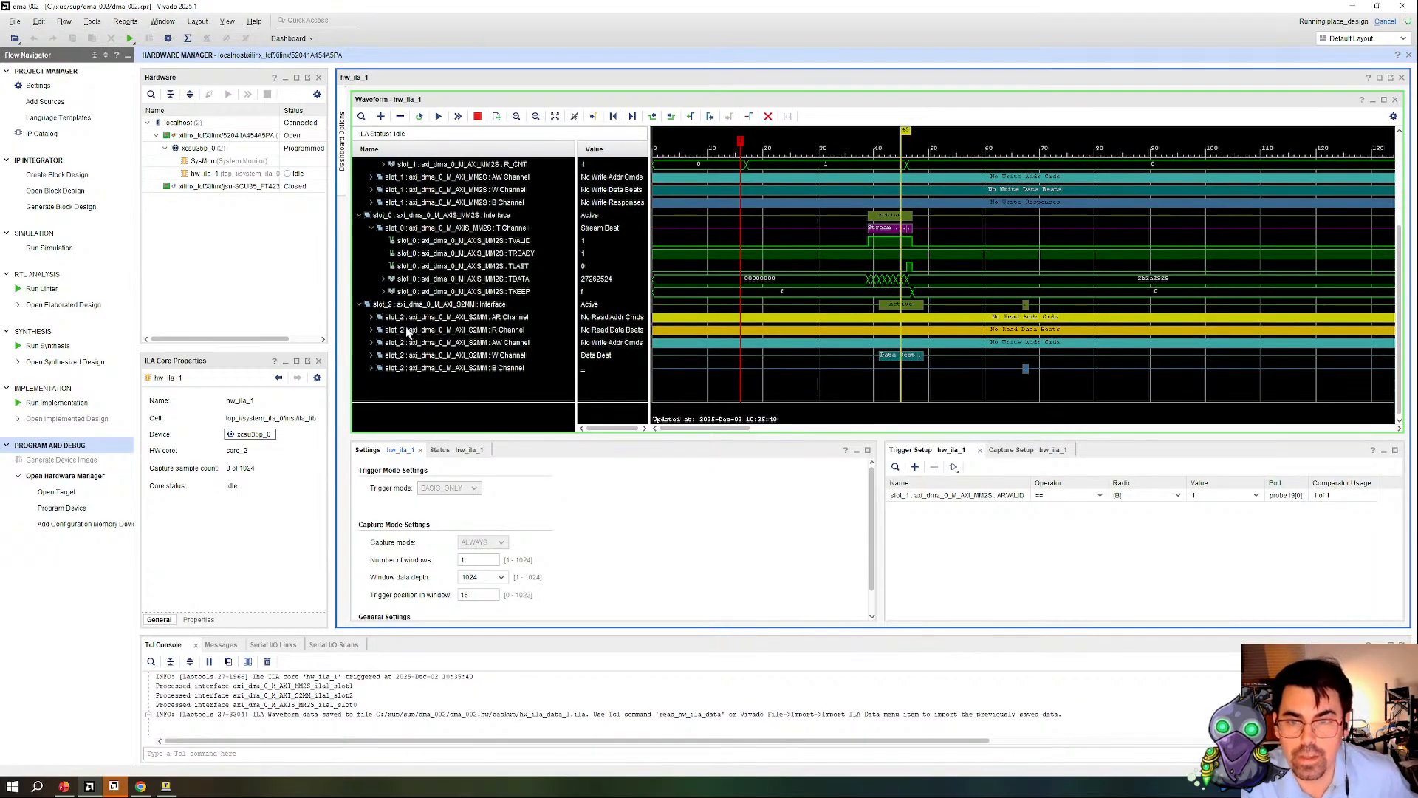
click(371, 343)
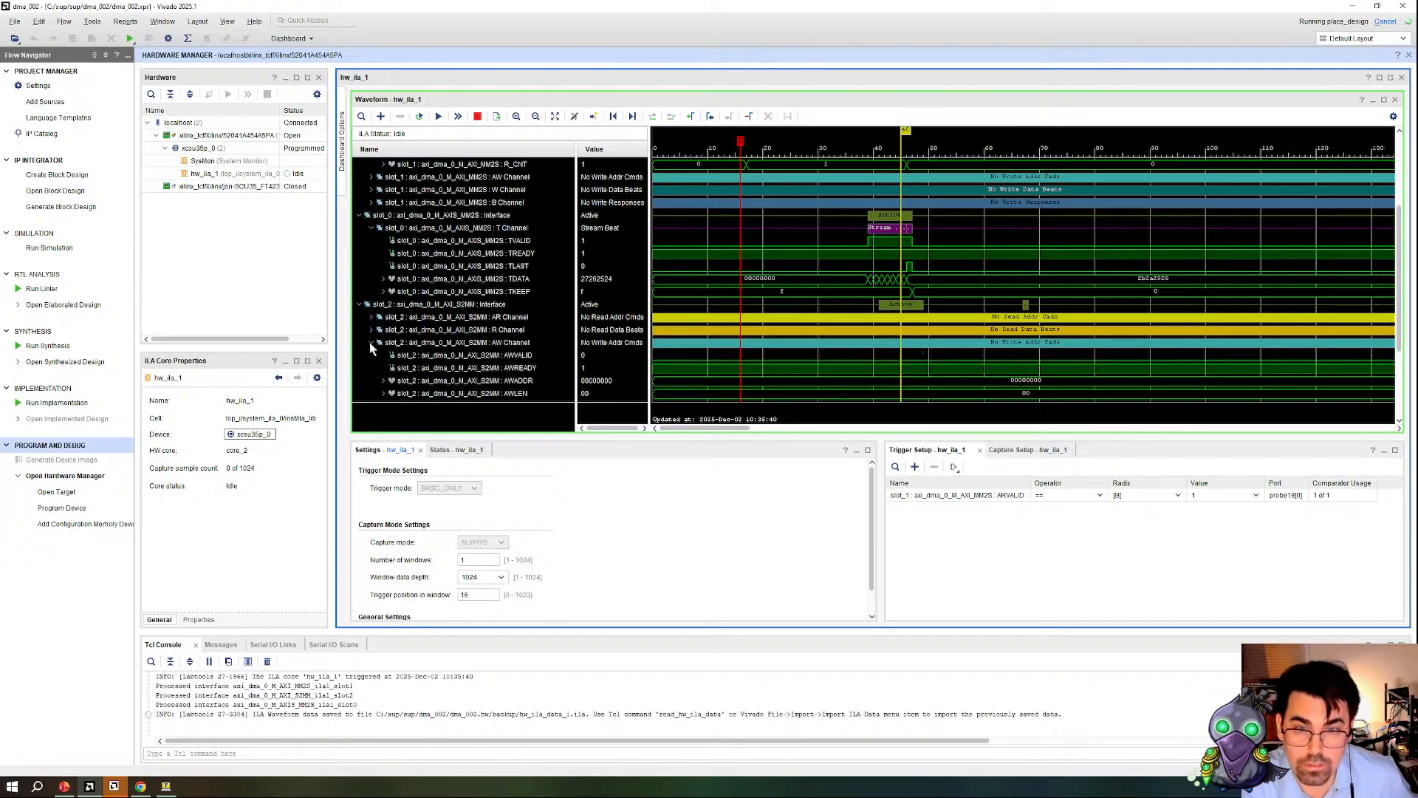
scroll(377, 341, down, 2)
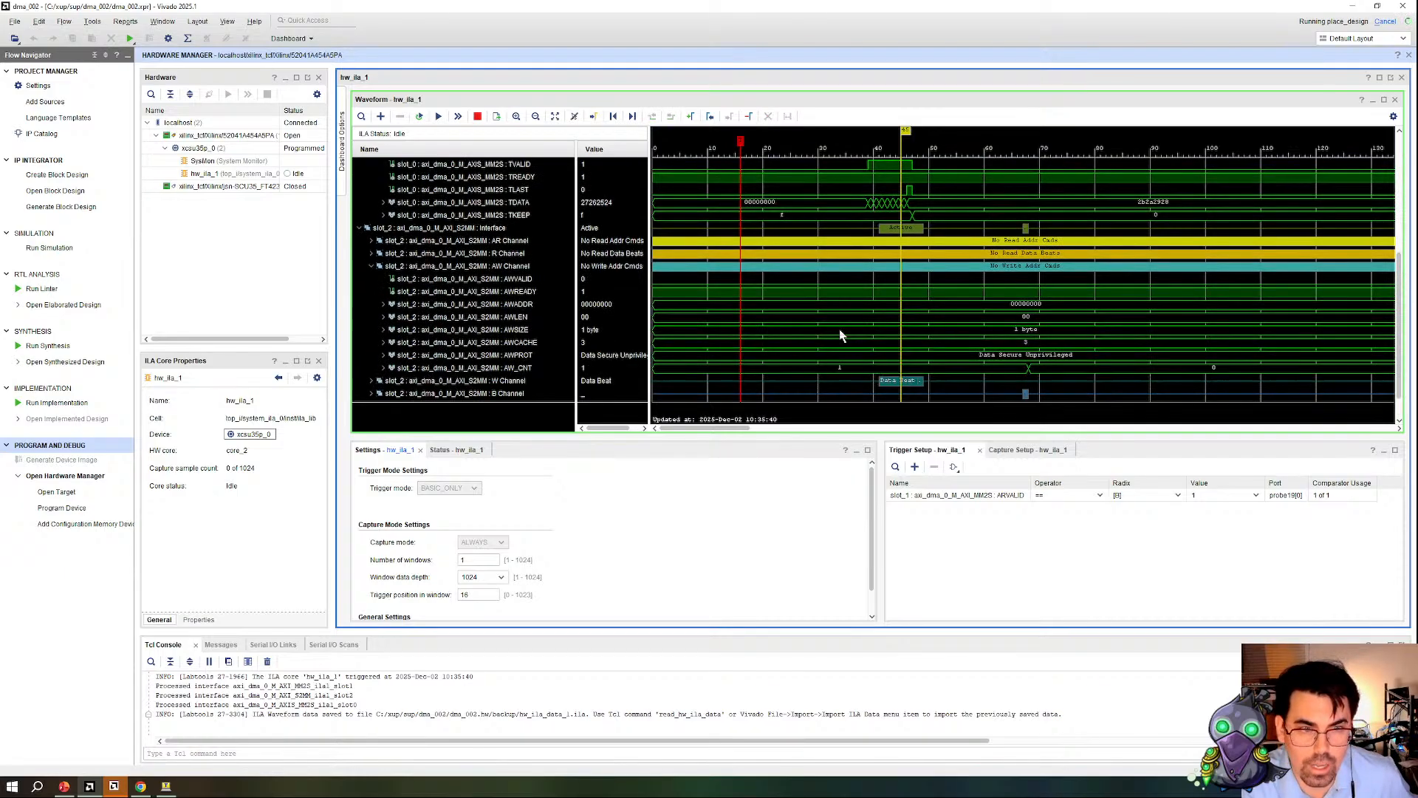
click(372, 267)
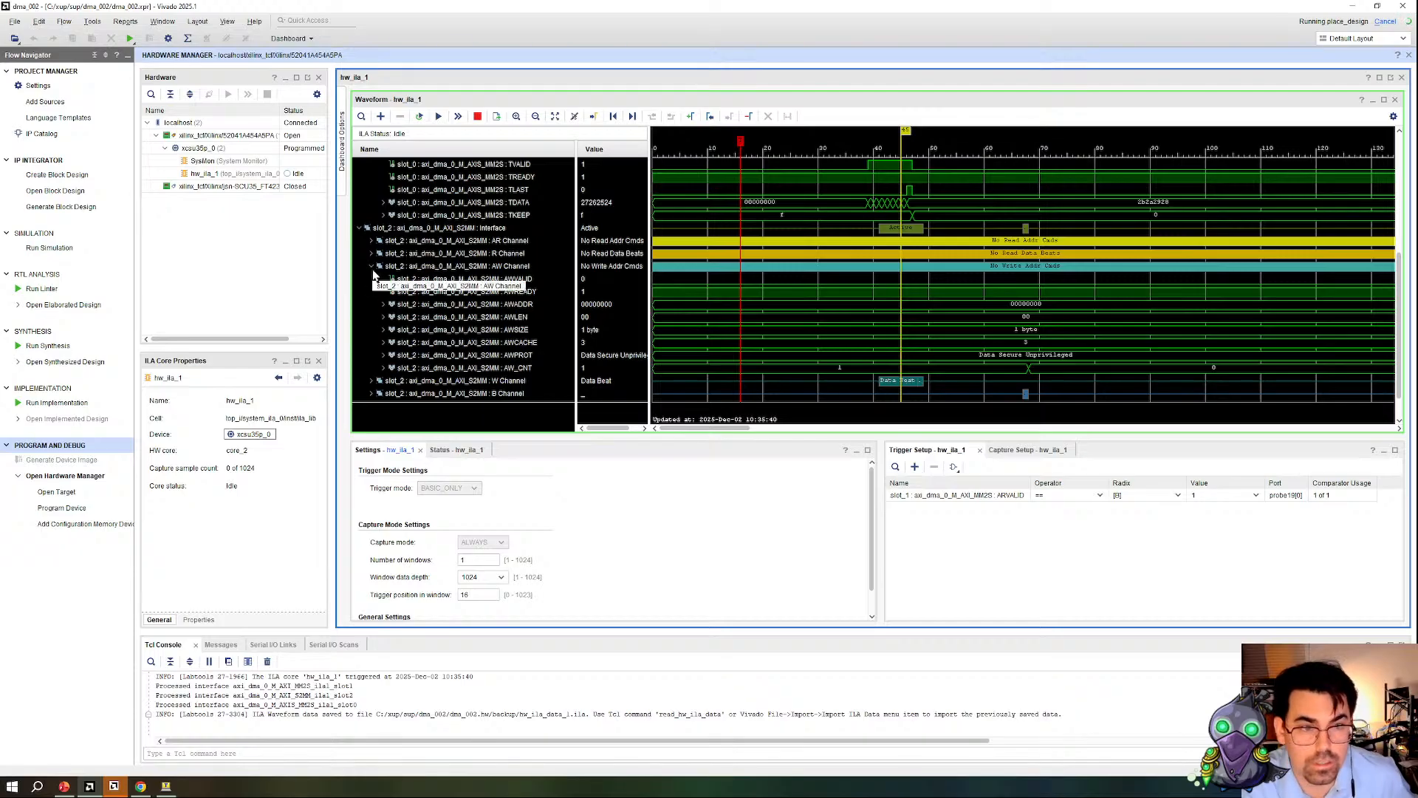
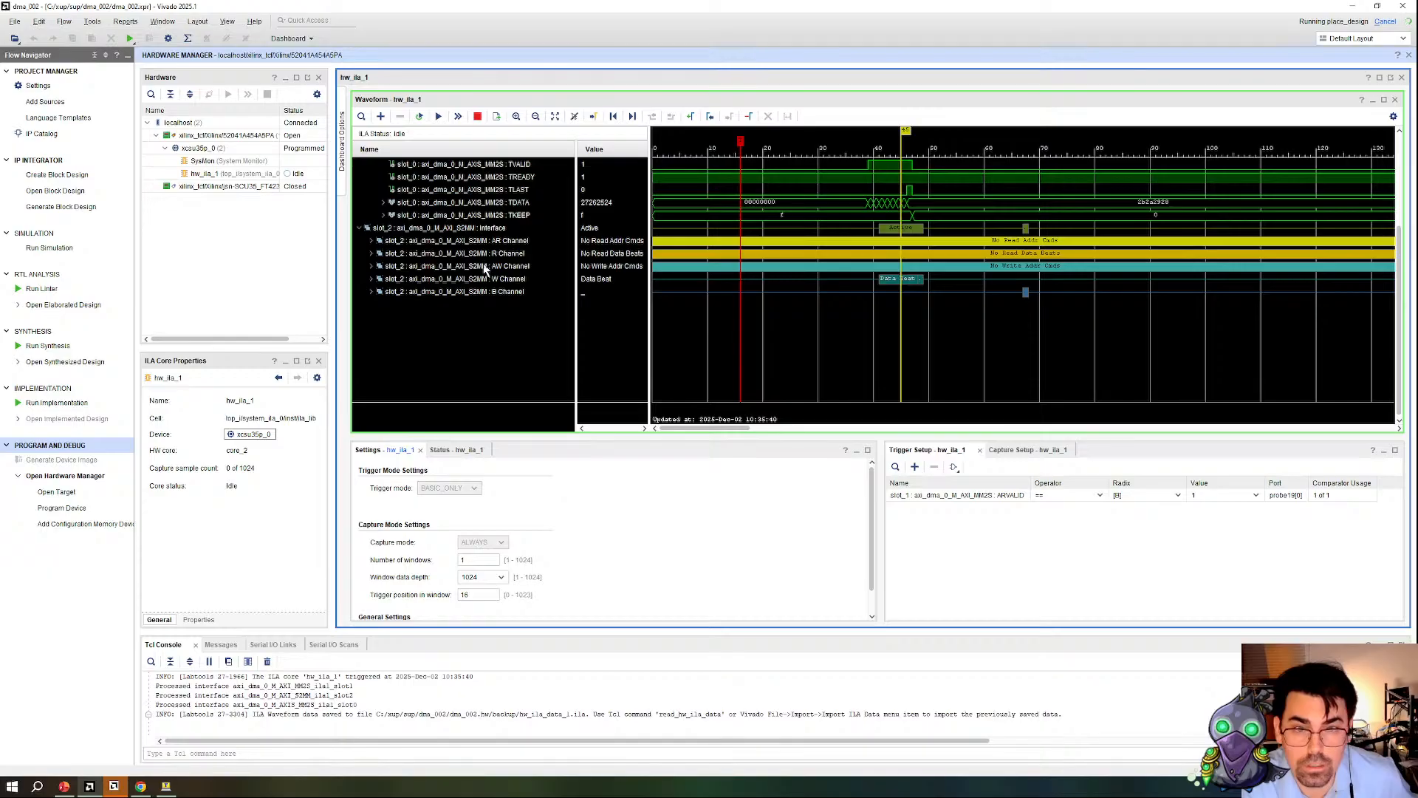
Step: Expand the slot_2 S2MM W Channel, compare its write data with the slot_0 stream, and place the cursor just after the last write beat
click(370, 279)
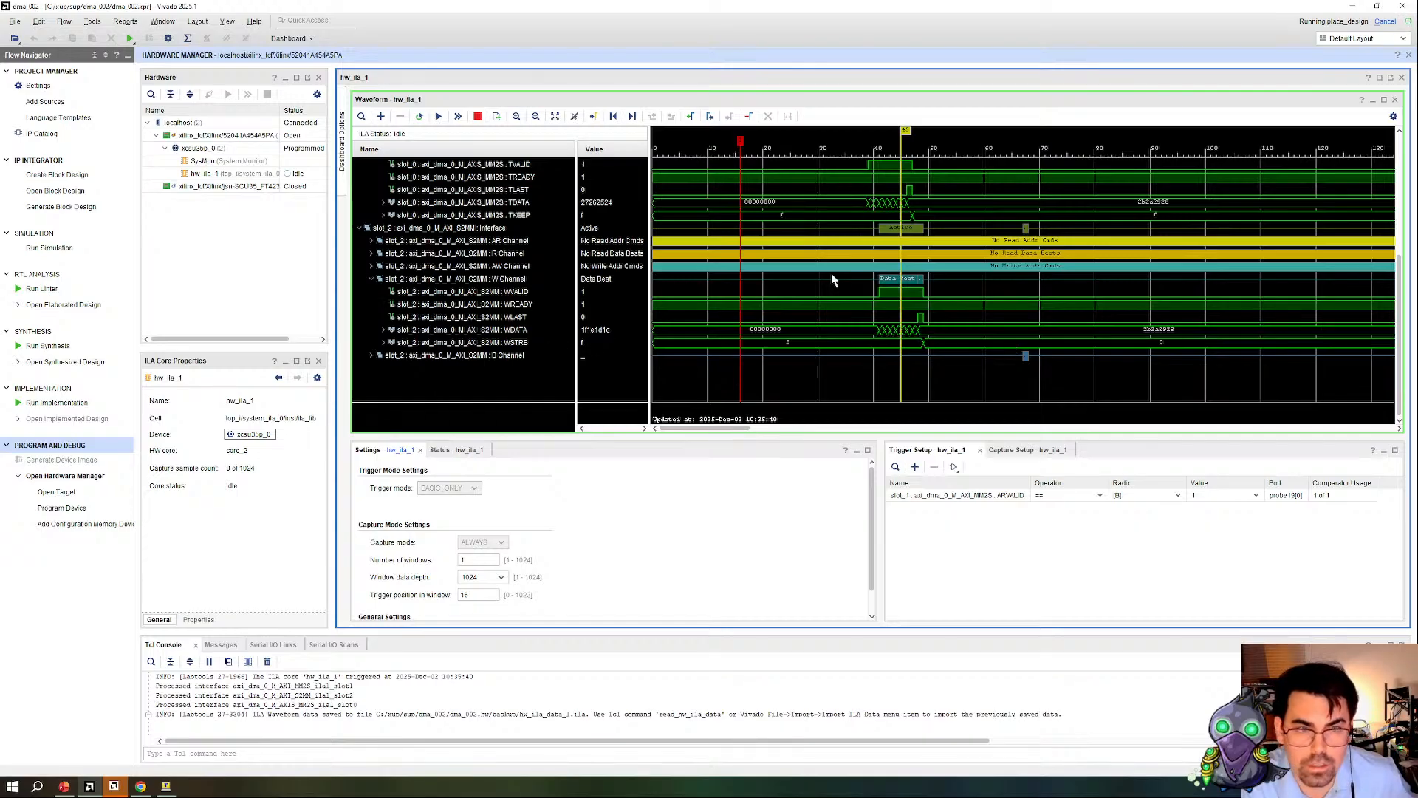
scroll(956, 277, up, 3)
scroll(920, 297, down, 3)
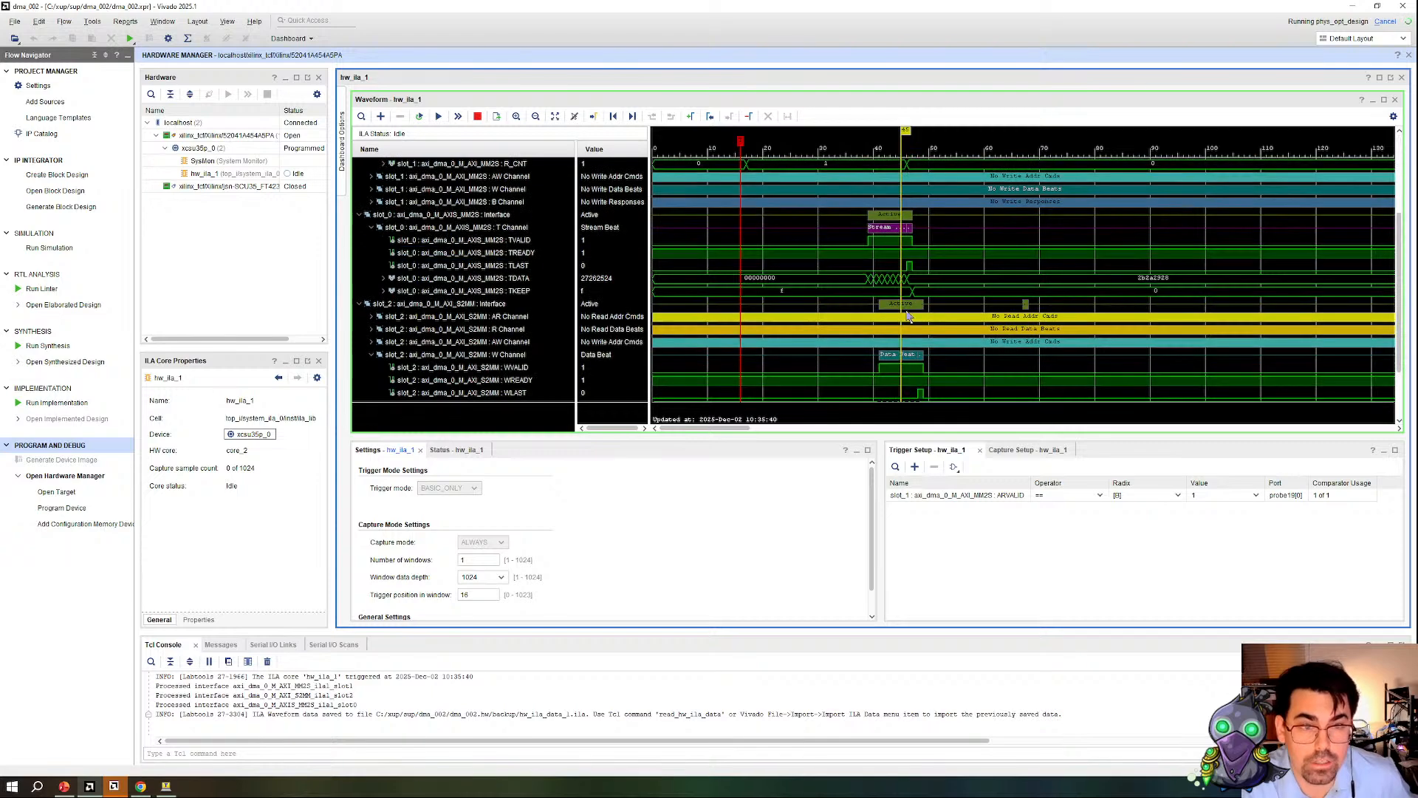
scroll(551, 297, down, 2)
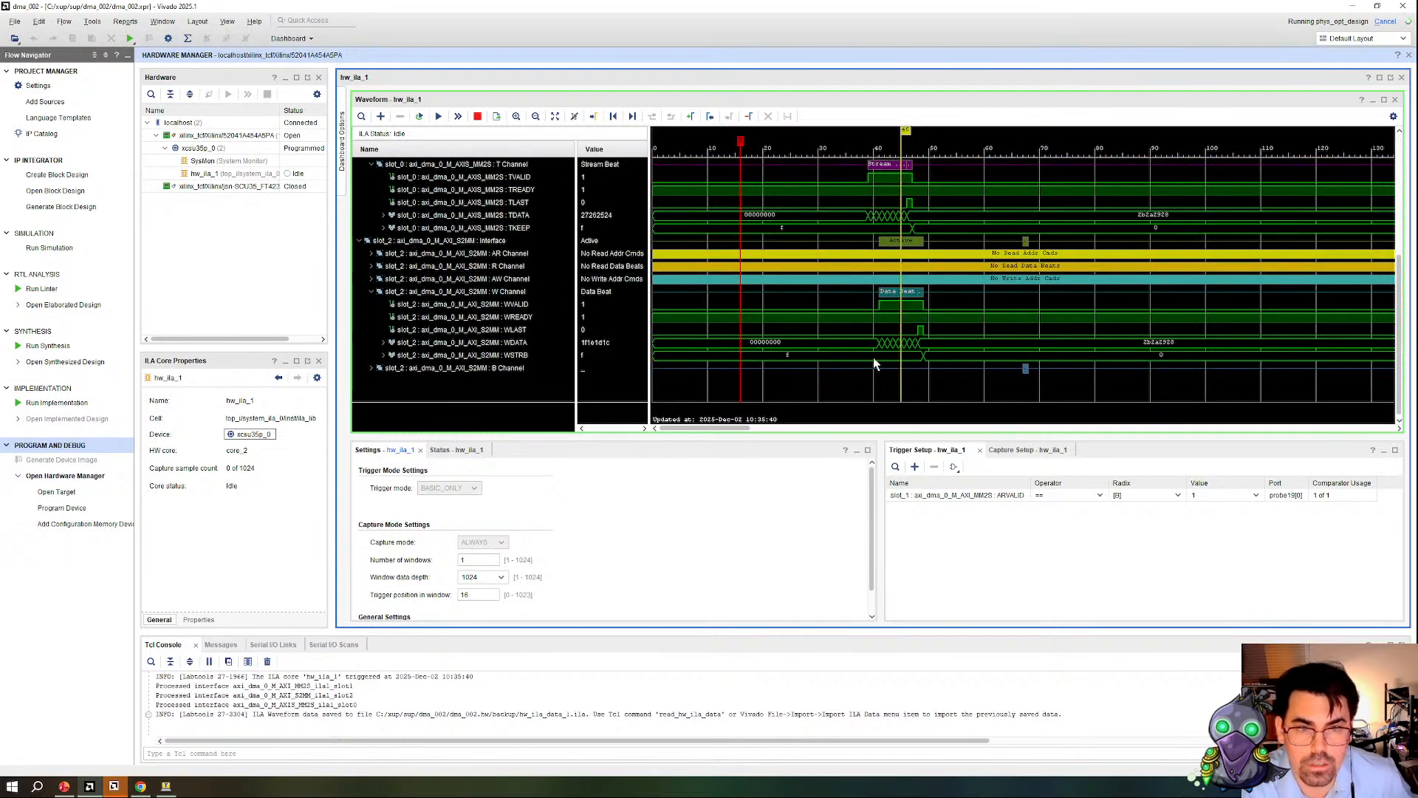
scroll(871, 356, up, 4)
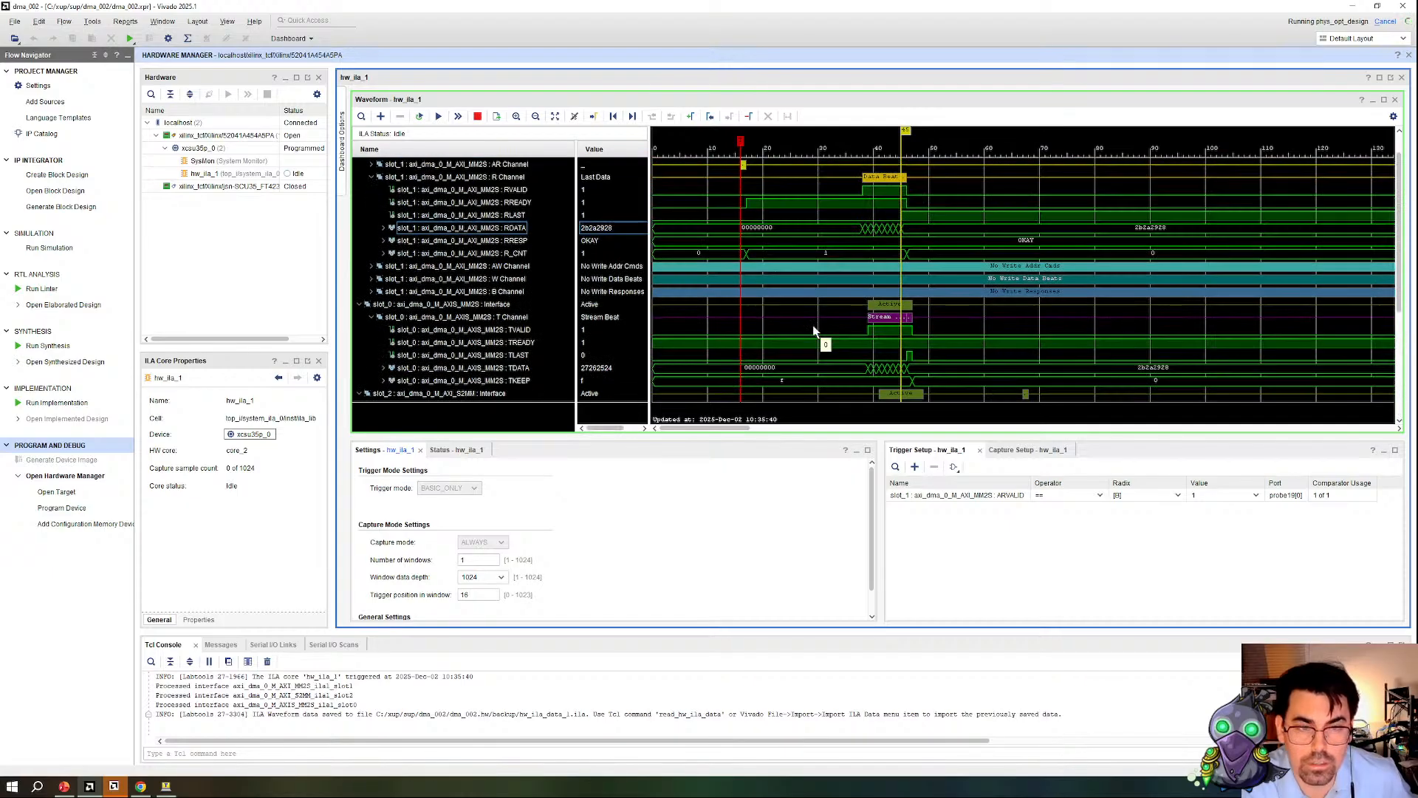
scroll(817, 336, down, 4)
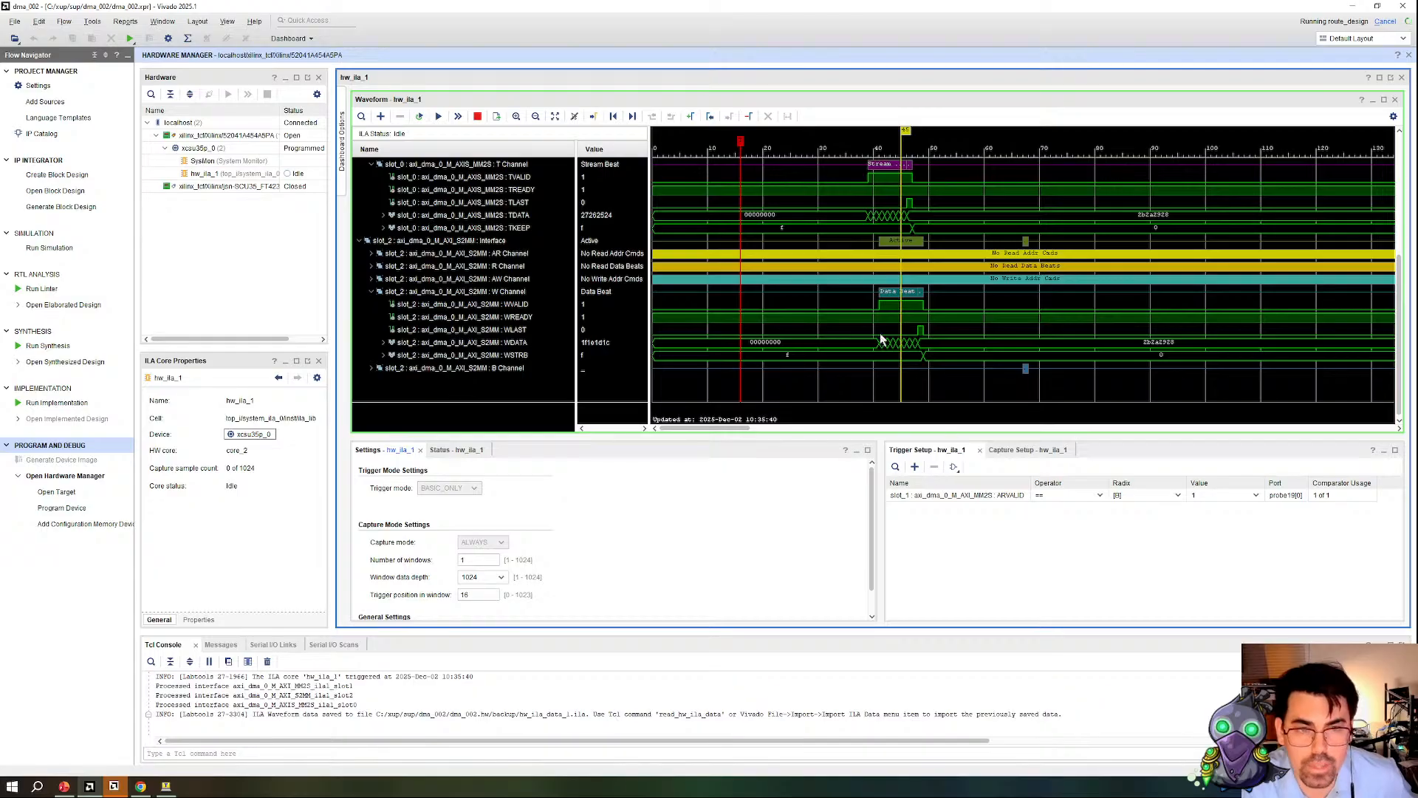
click(923, 359)
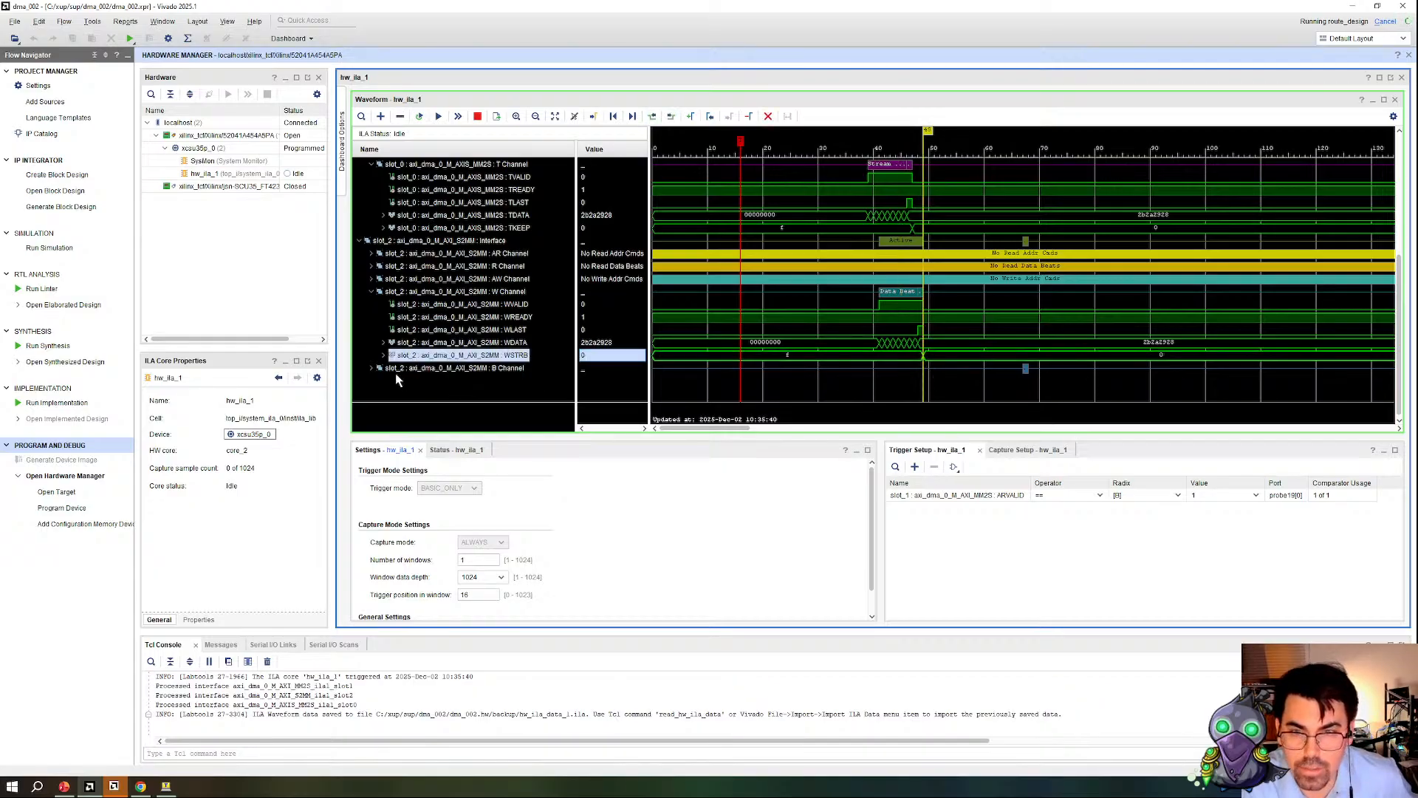
Step: Expand the slot_2 S2MM B Channel to examine the write response, and review the slot_1 read, slot_0 stream and slot_2 write sequence
click(372, 368)
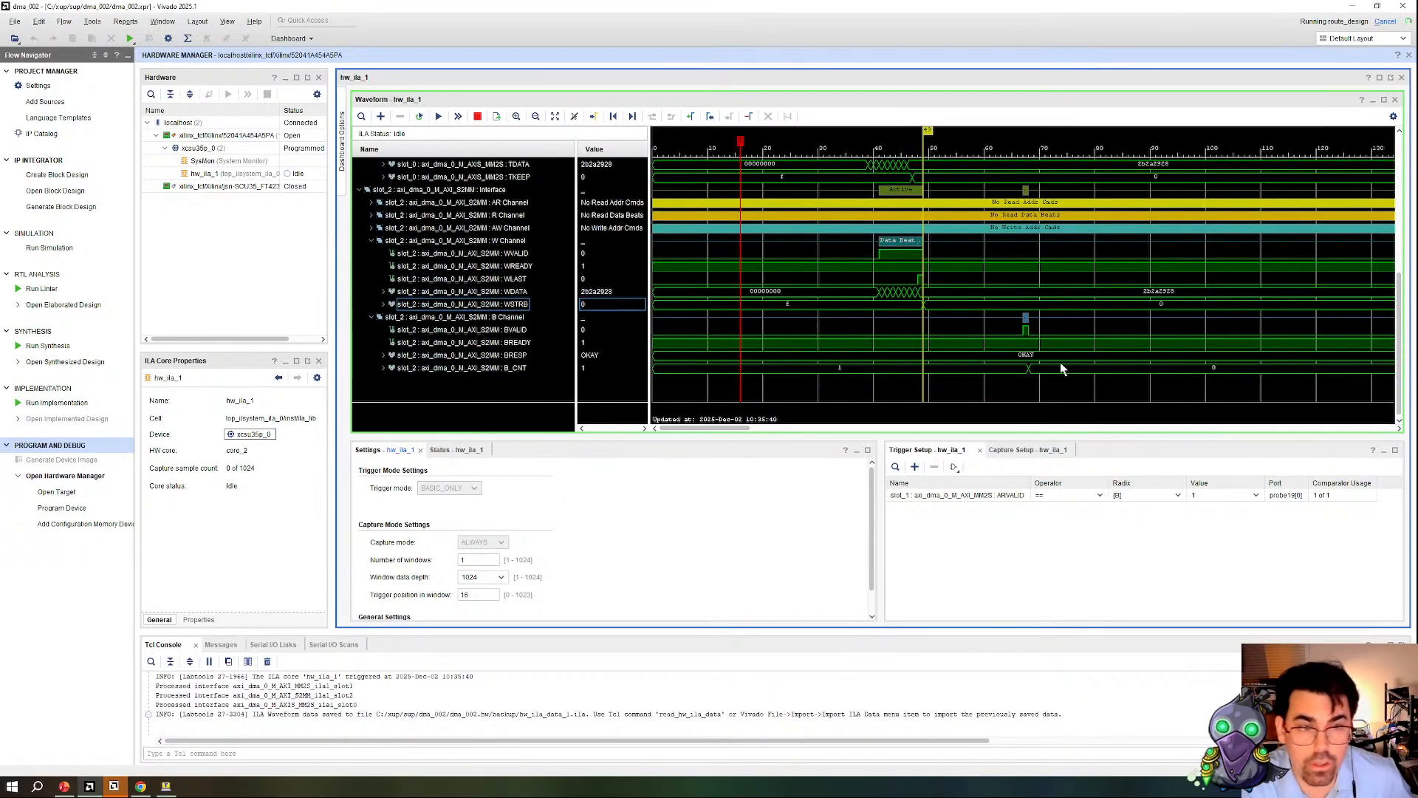
click(1025, 322)
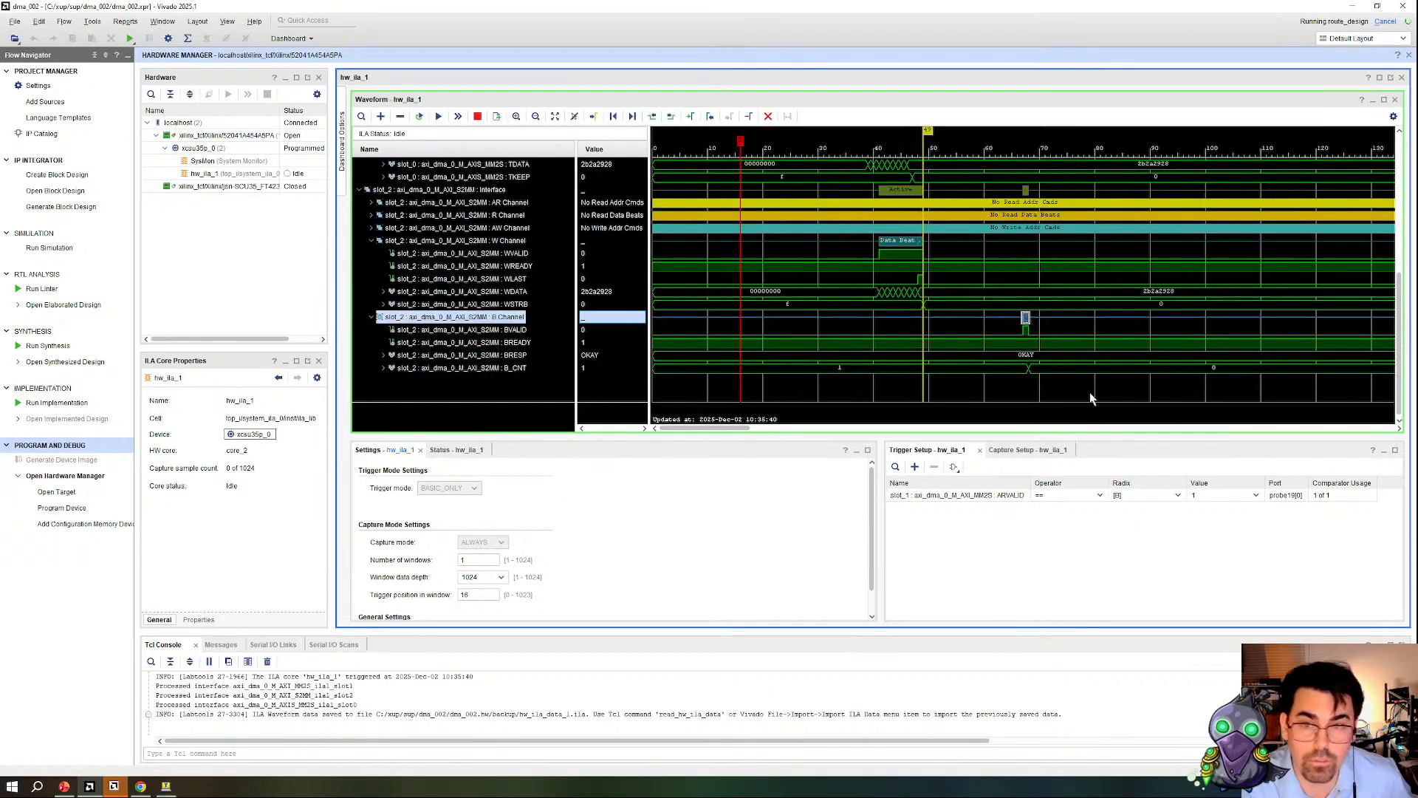
scroll(965, 356, up, 2)
scroll(965, 356, up, 4)
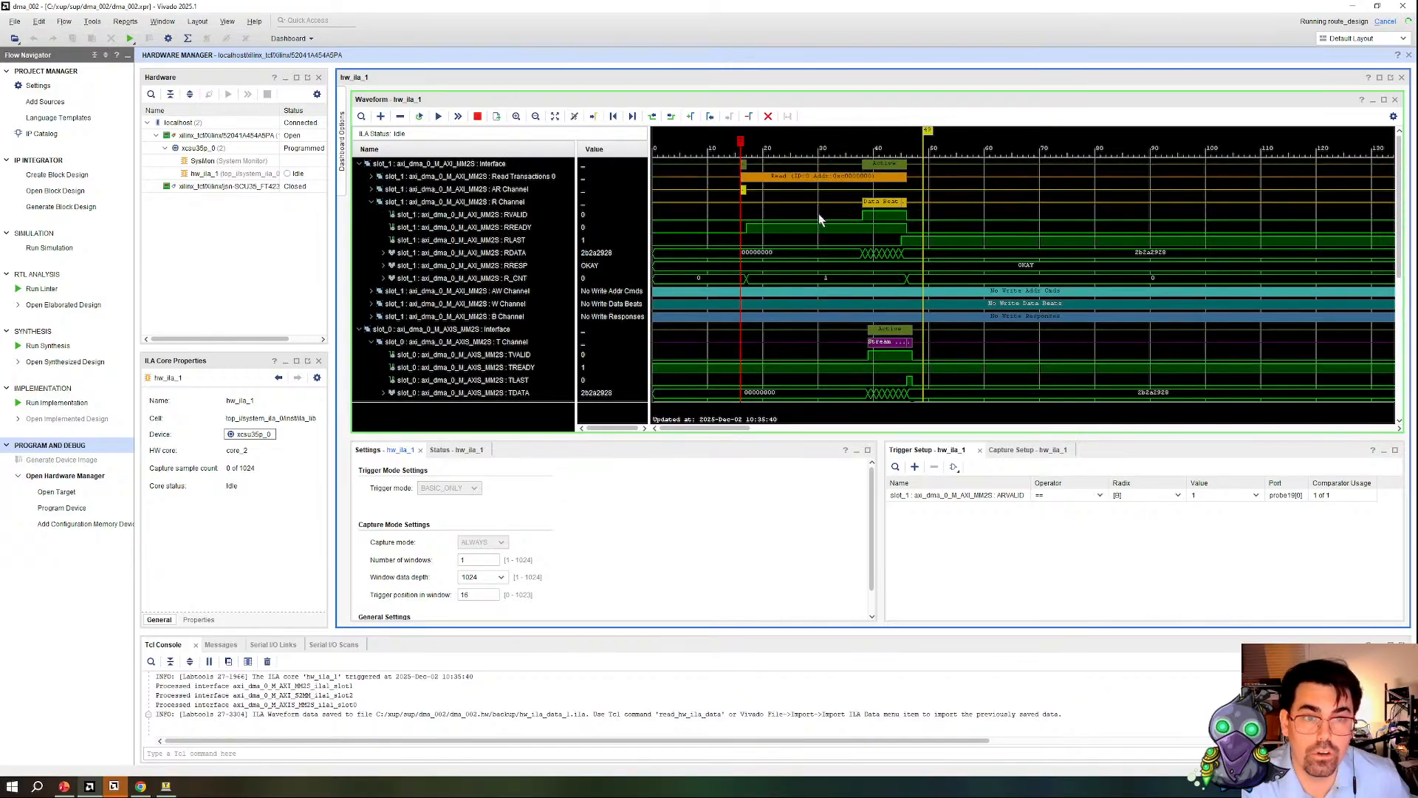
scroll(755, 194, down, 2)
scroll(877, 191, up, 2)
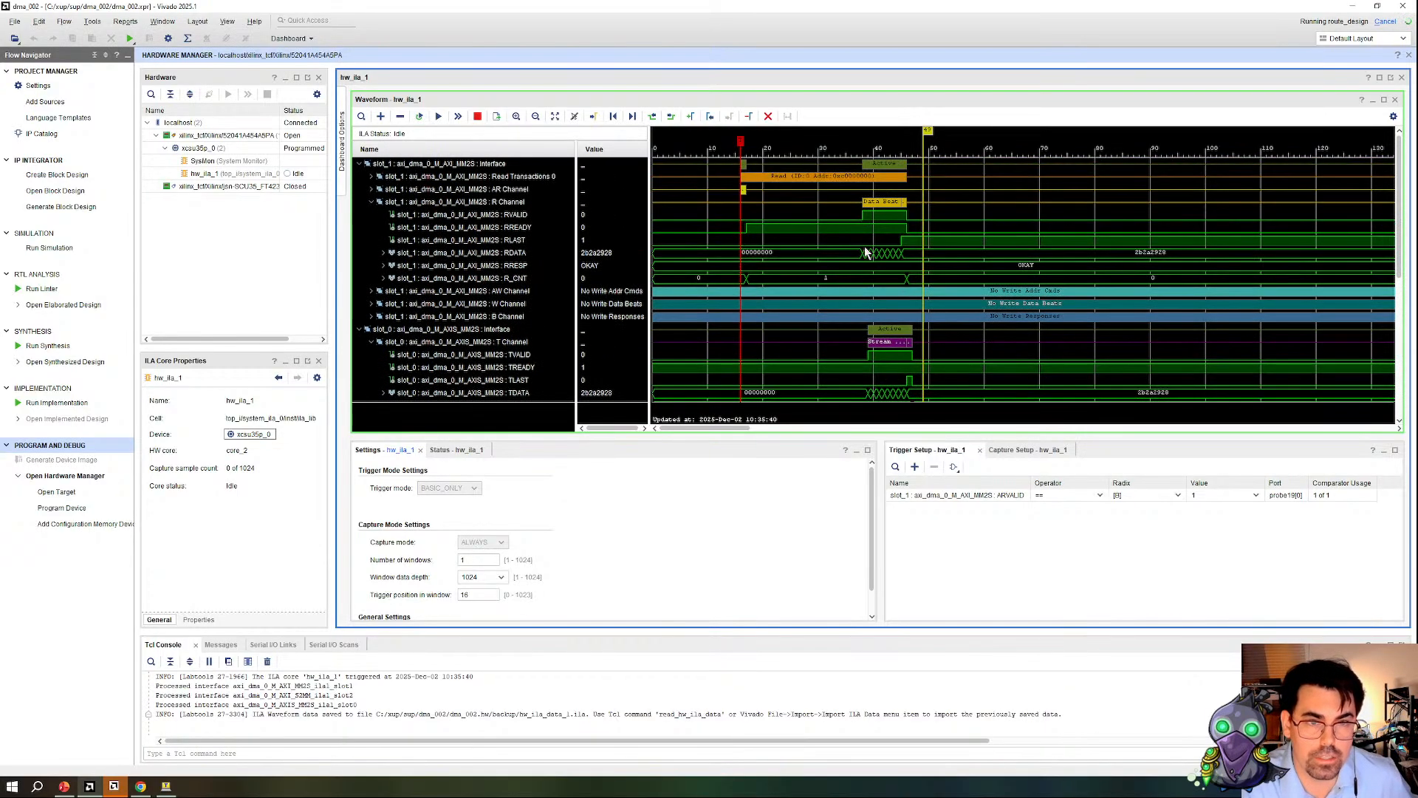
scroll(884, 266, down, 3)
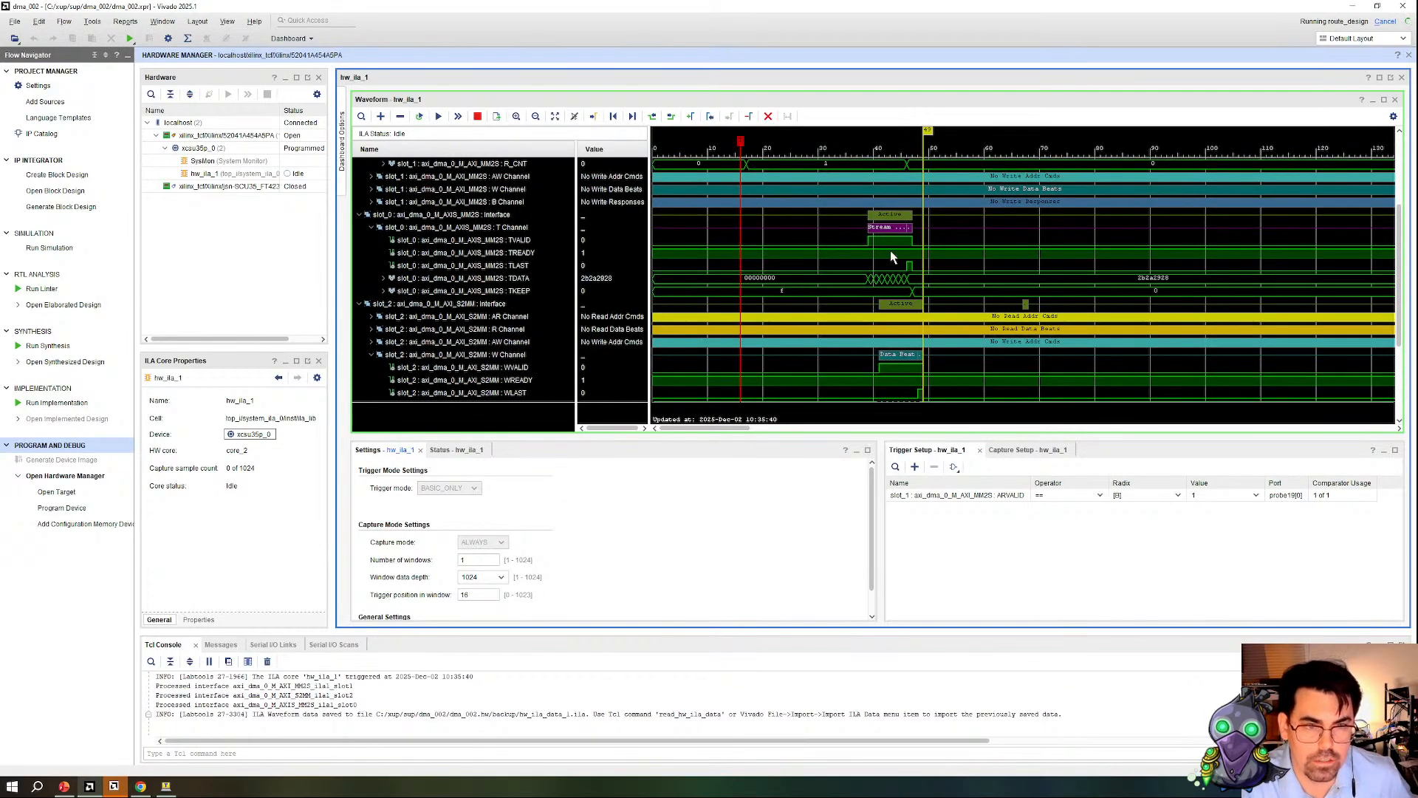
scroll(823, 242, down, 3)
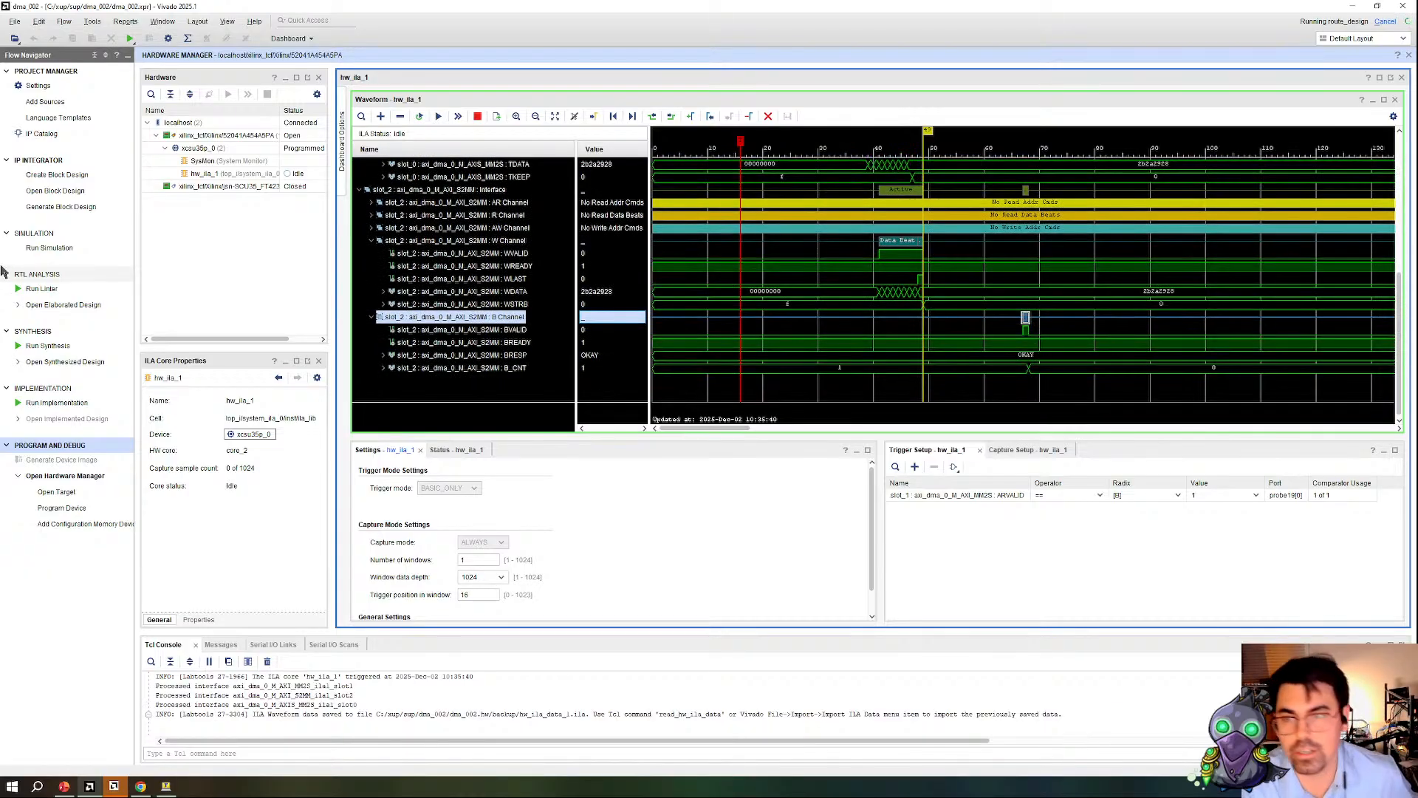
Step: Open the block design and highlight the axi_dma_0 M_AXI_MM2S, M_AXIS_MM2S and M_AXI_S2MM connections to trace the loopback path
click(61, 191)
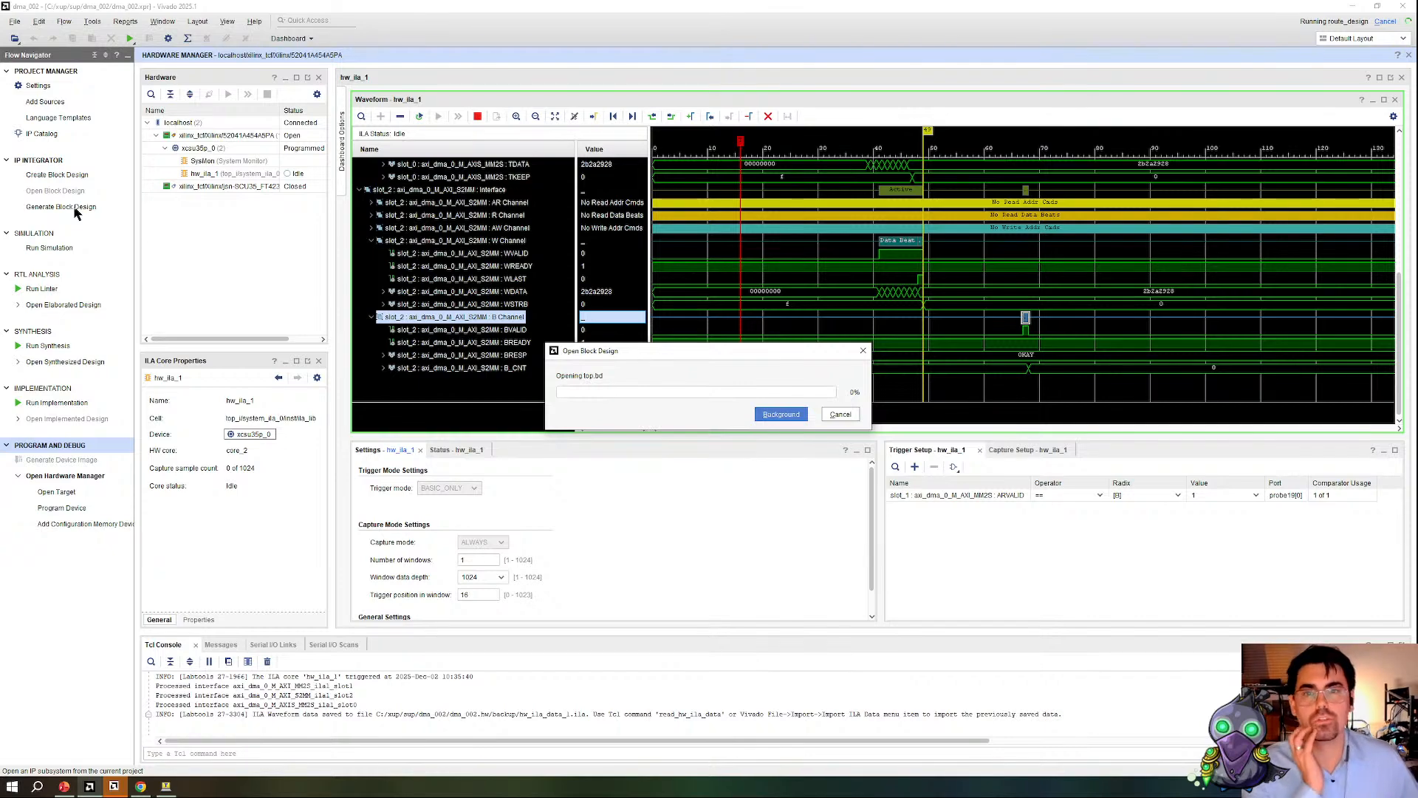
scroll(995, 235, up, 4)
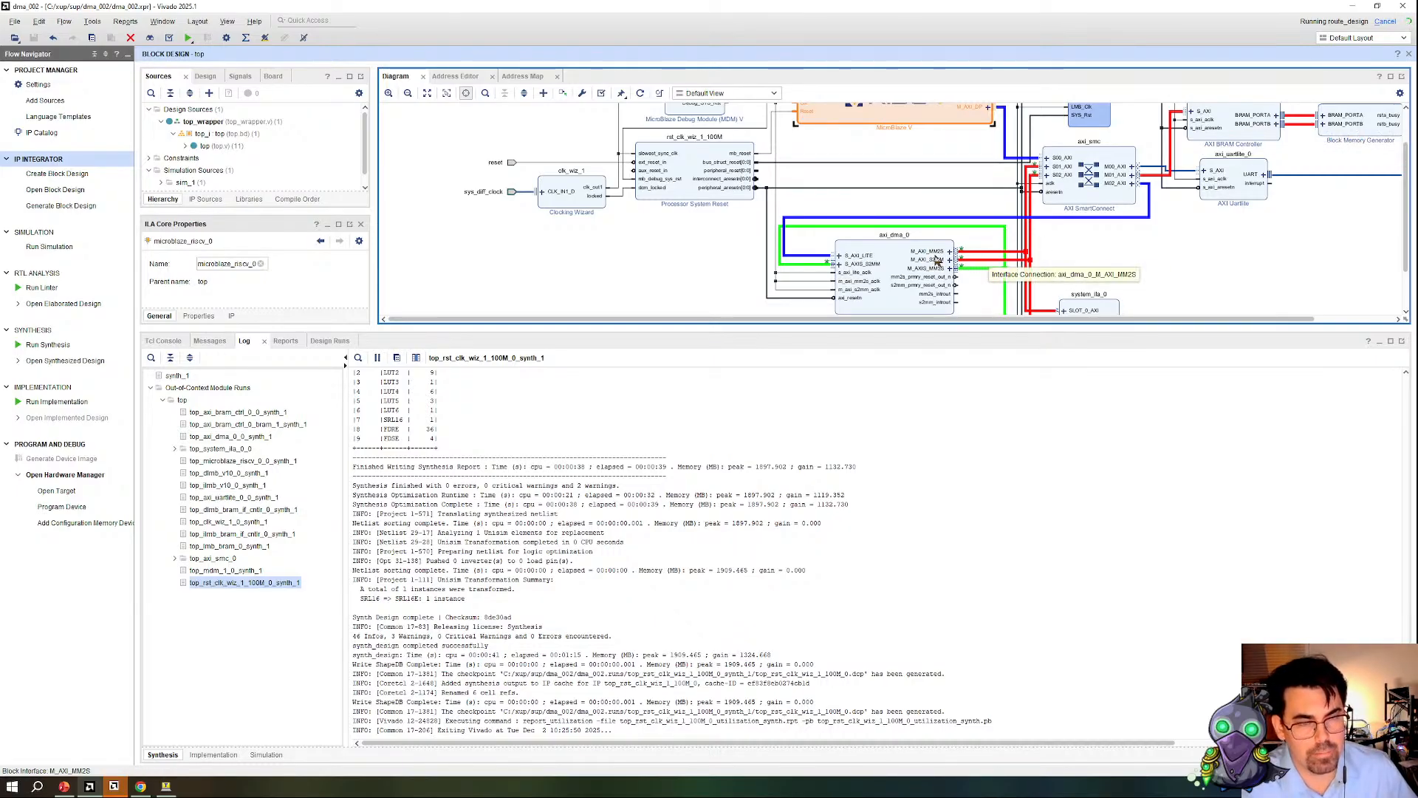
click(972, 256)
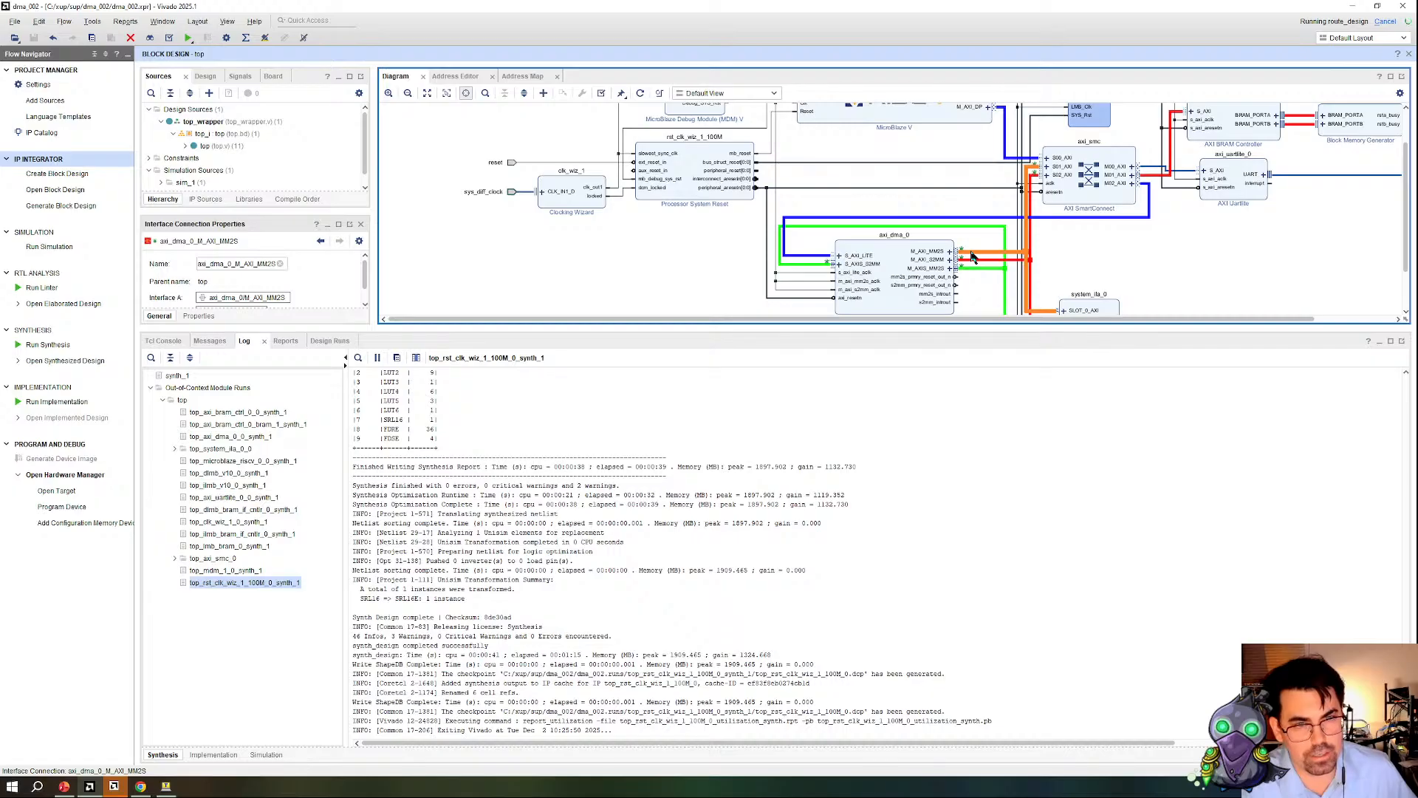
click(969, 268)
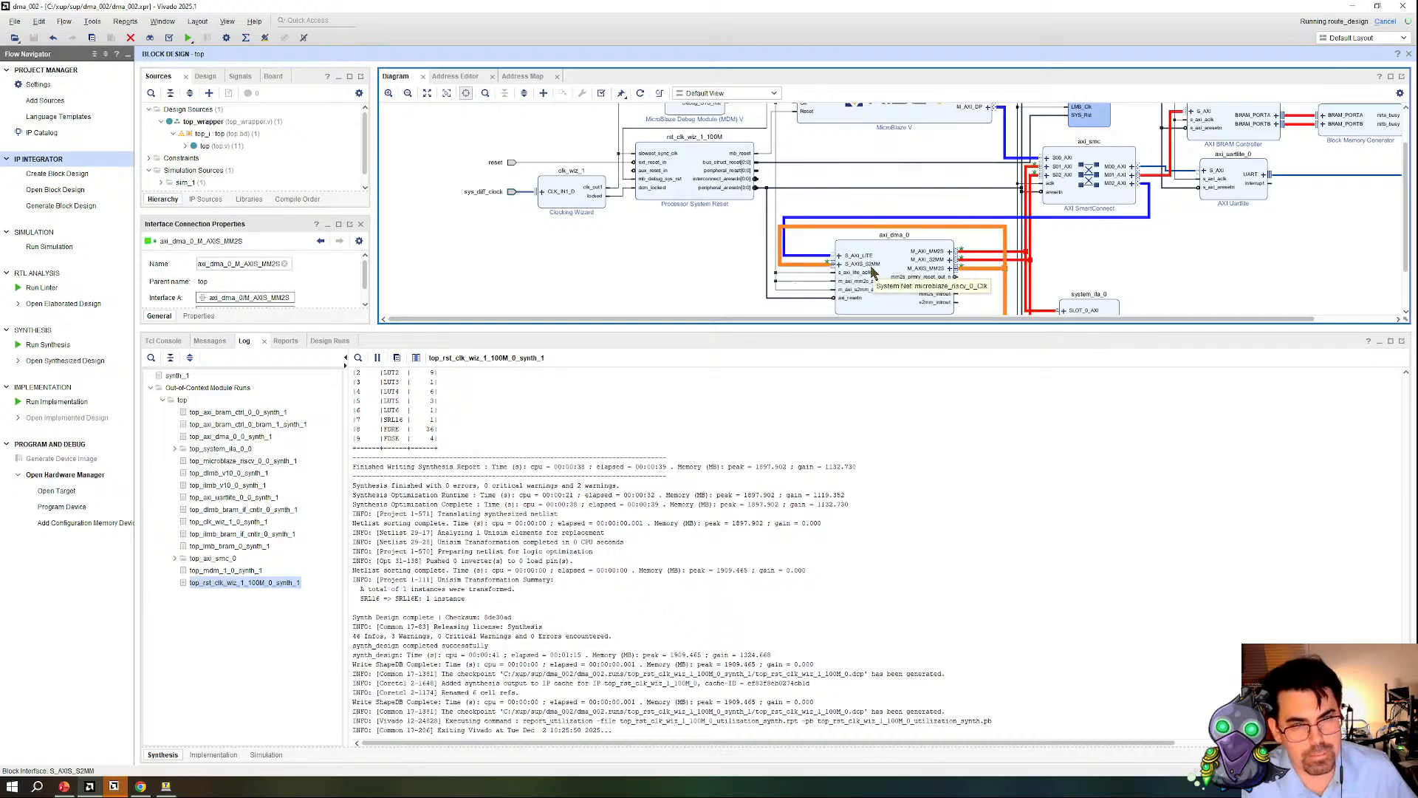
click(970, 264)
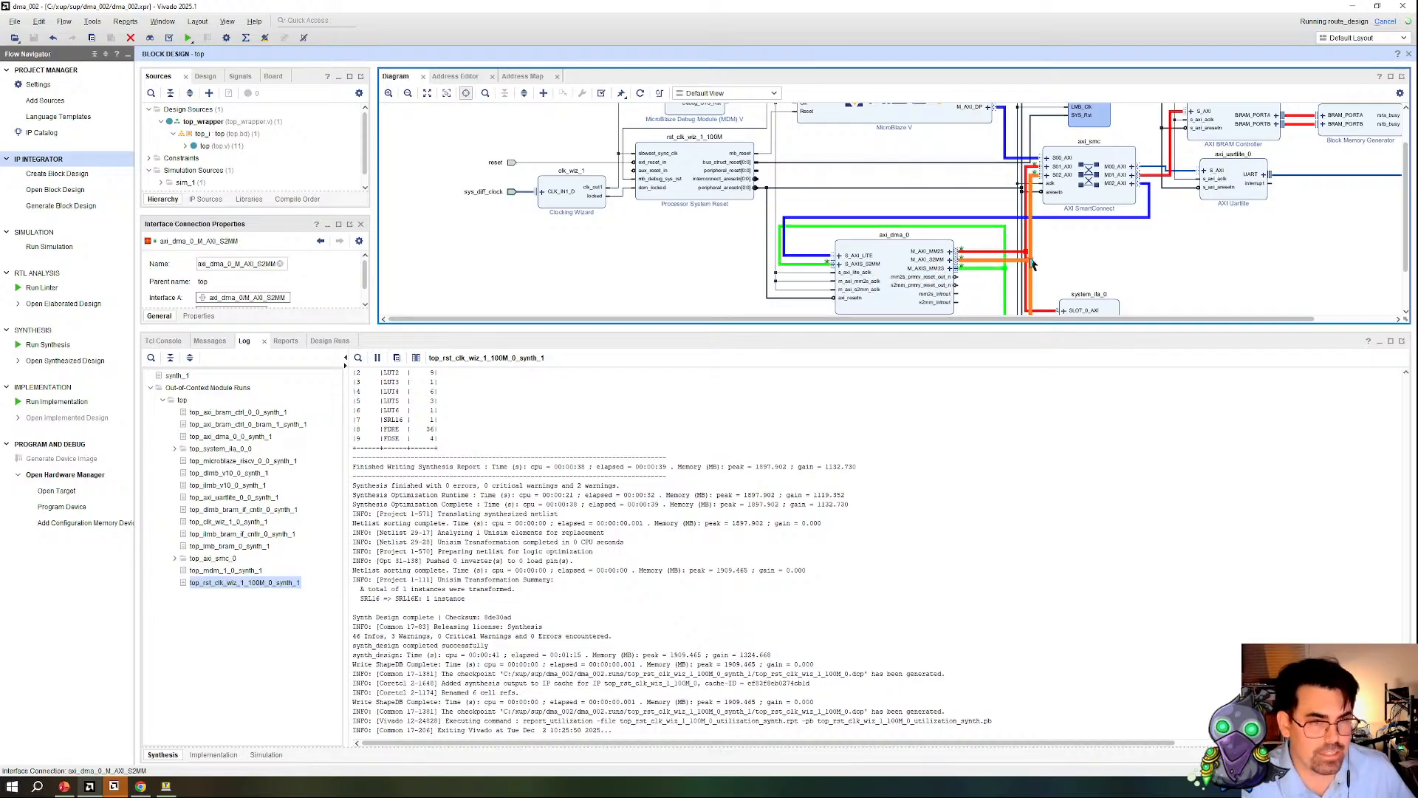
Step: Trace the memory path from the SmartConnect M00_AXI output to the BRAM controller's BRAM_PORTB connection
scroll(1042, 240, up, 1)
click(1300, 166)
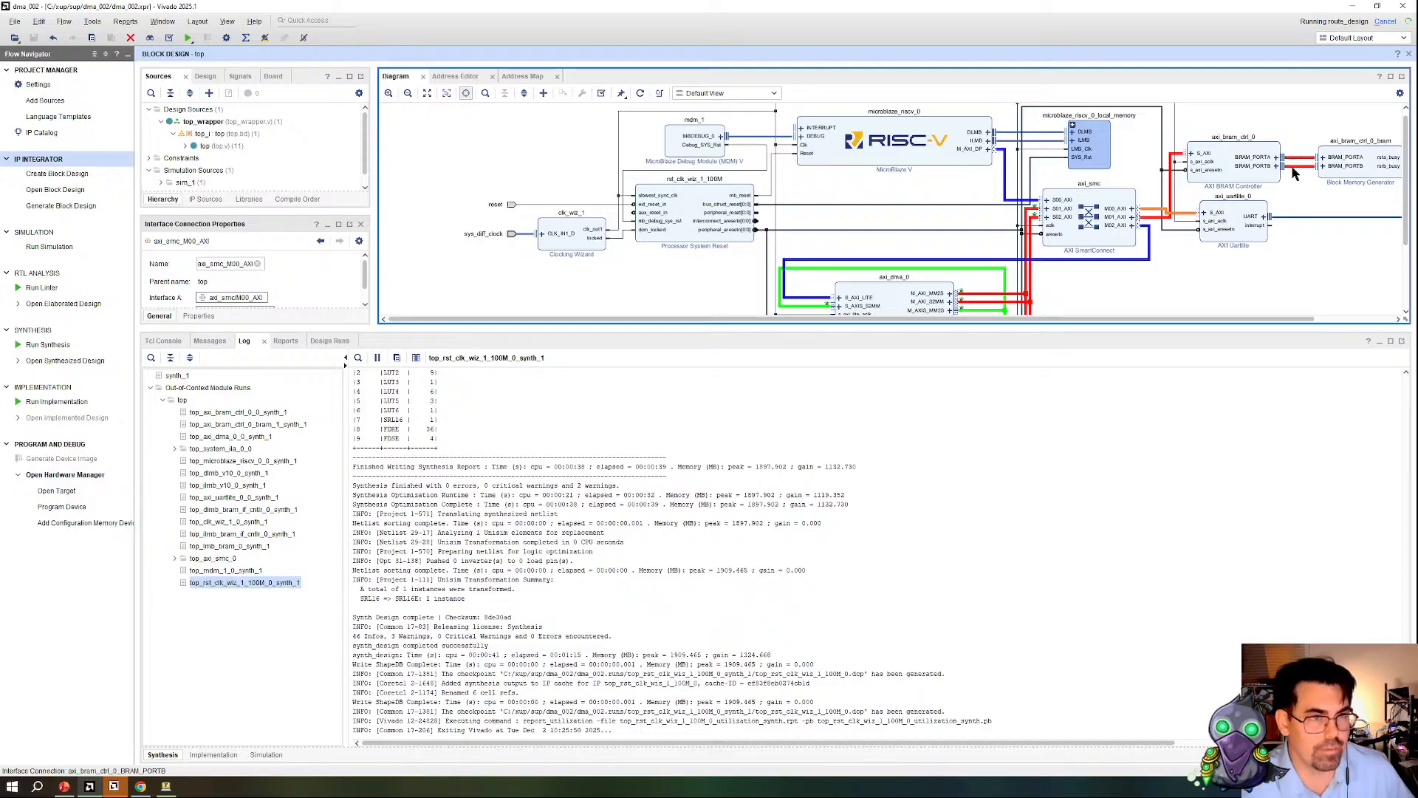
scroll(962, 181, down, 1)
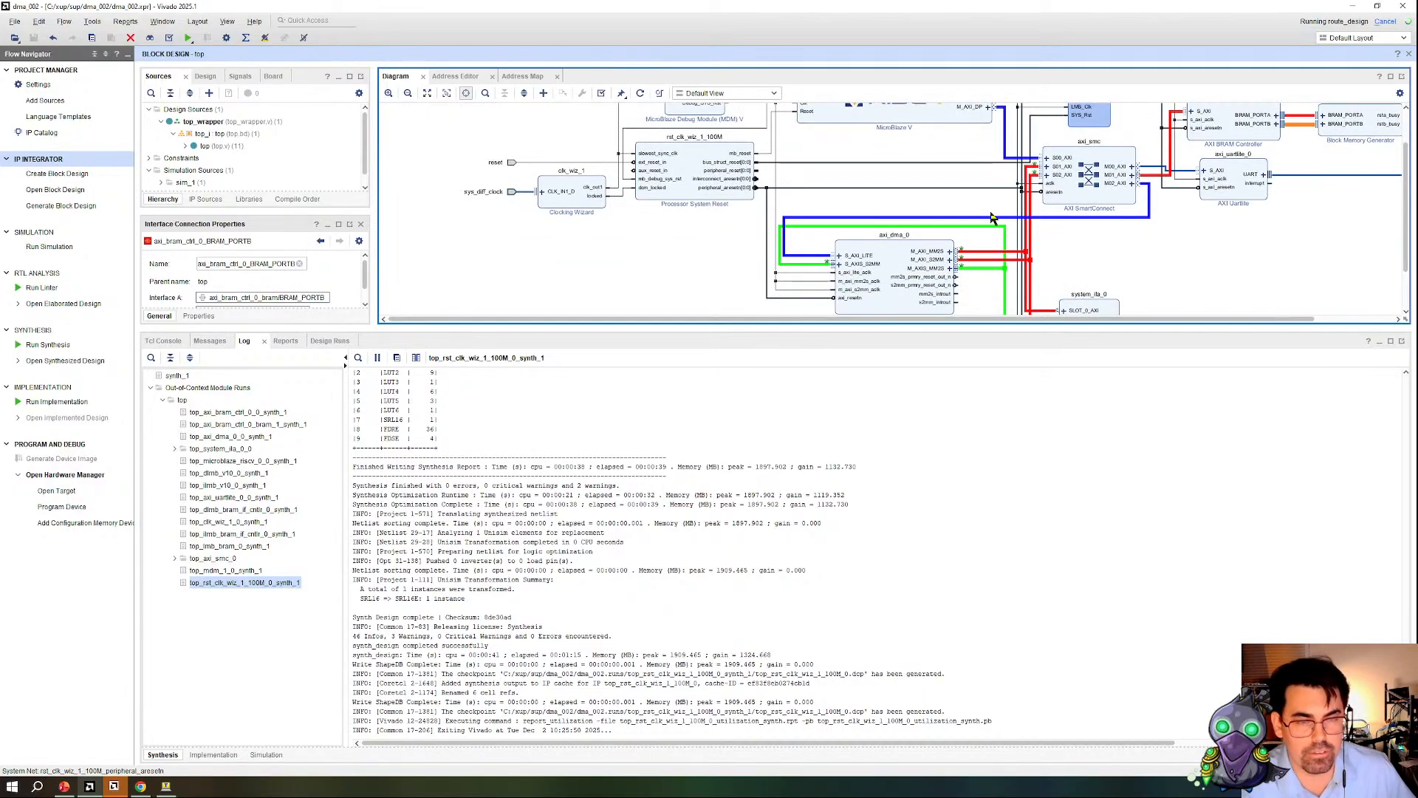
scroll(923, 192, down, 1)
Step: Return to the Hardware Manager and remove the slot_1 MM2S ARVALID probe from the ILA trigger setup
click(71, 477)
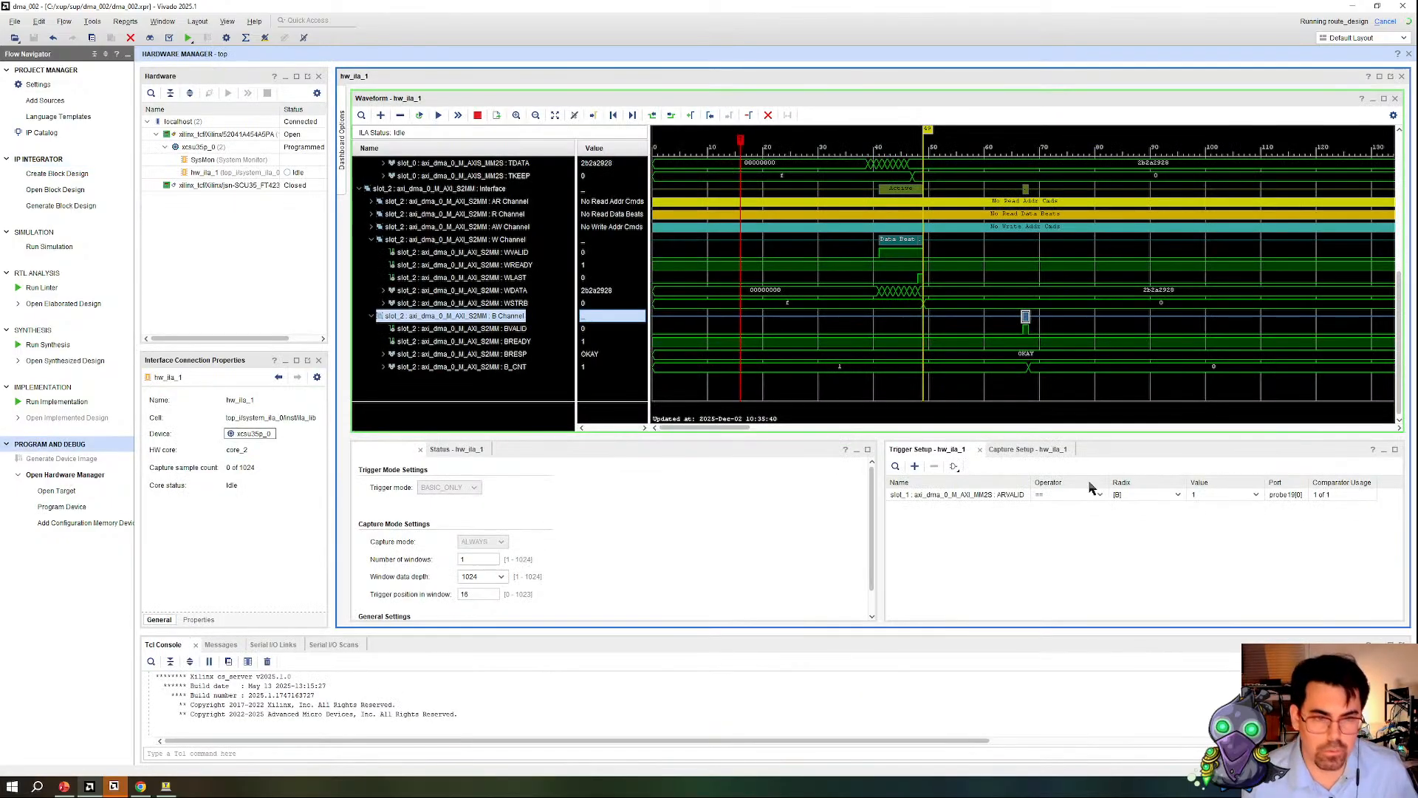
click(990, 488)
click(933, 467)
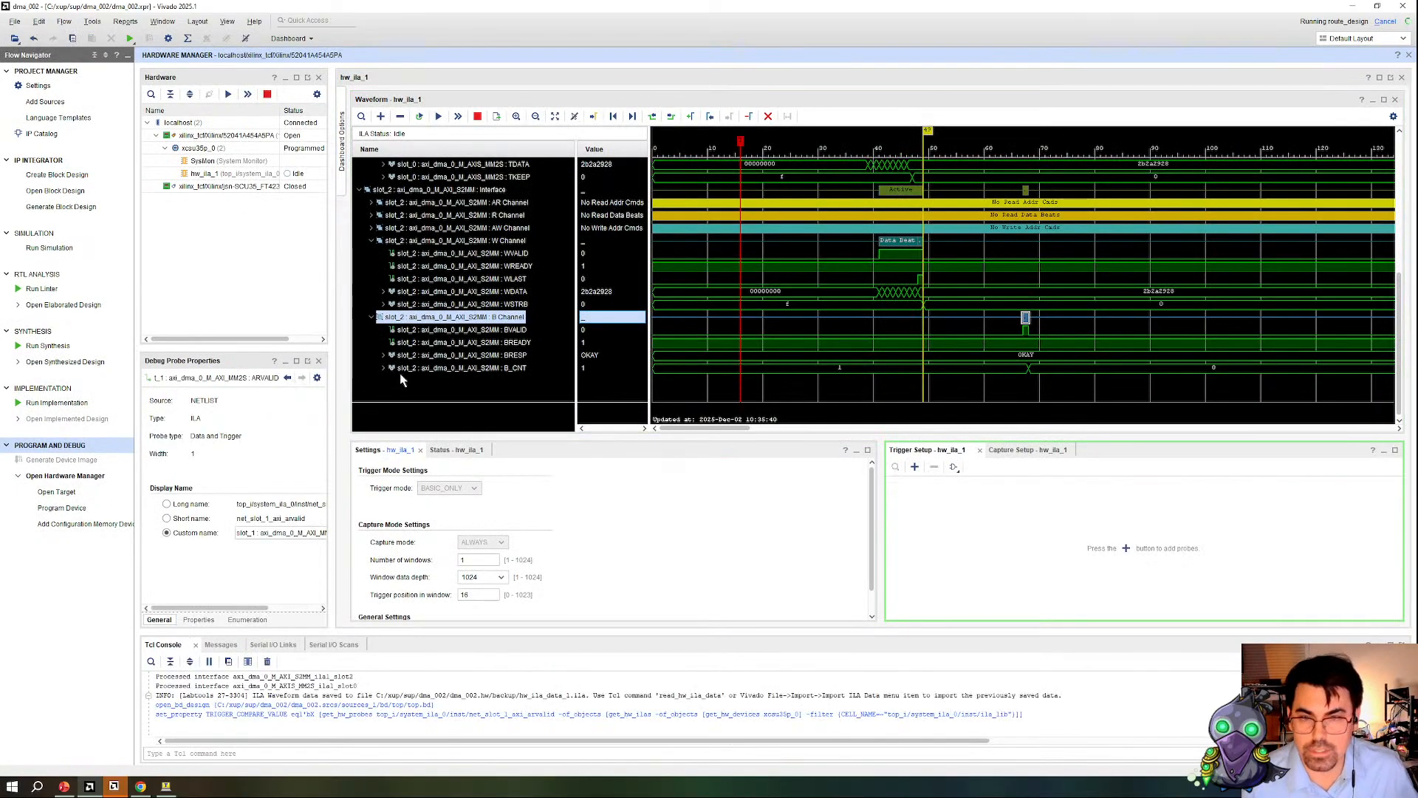
Step: Expand the slot_2 S2MM AW Channel and add its AWVALID probe to the trigger setup with a compare value of 1
click(371, 228)
click(532, 244)
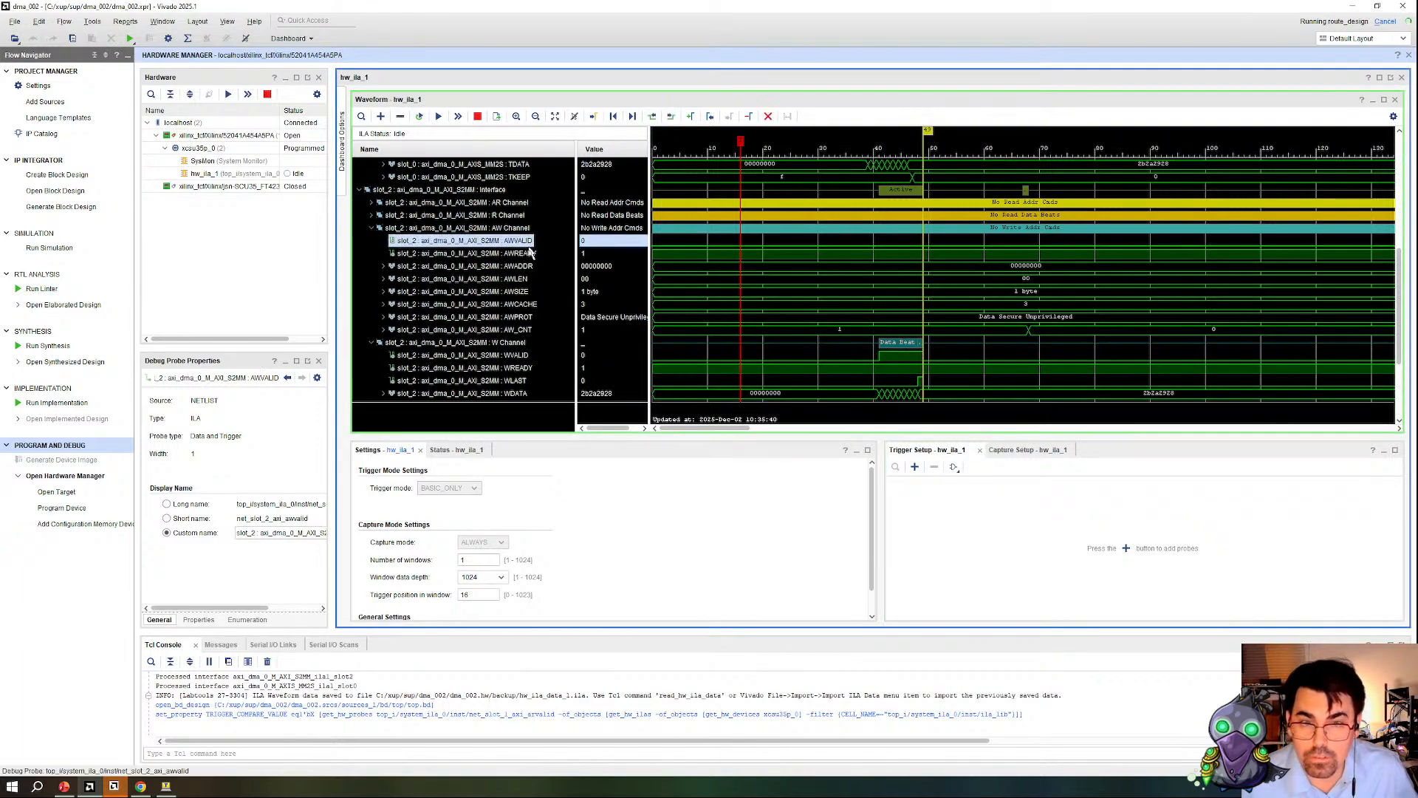
click(915, 468)
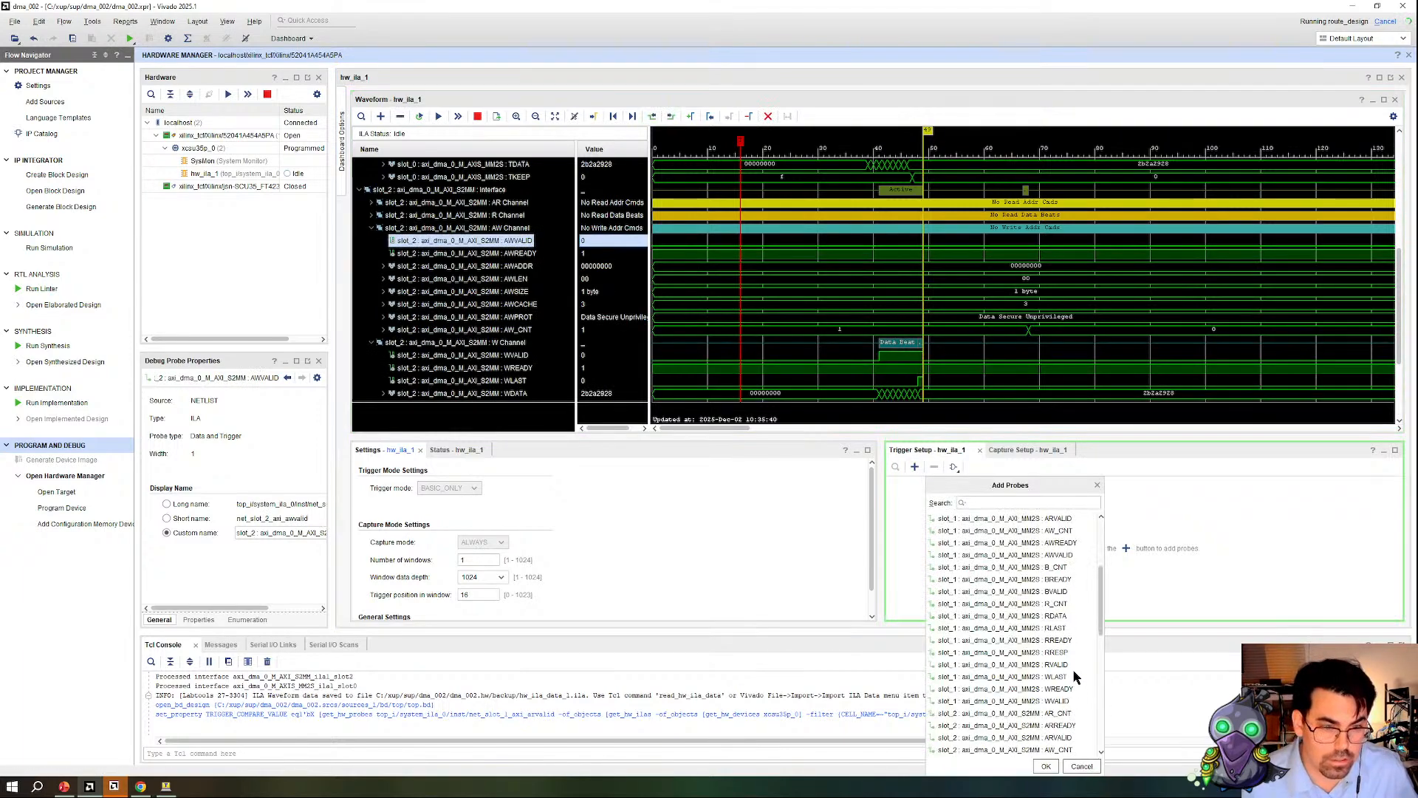
double_click(1006, 581)
click(1238, 496)
click(1232, 519)
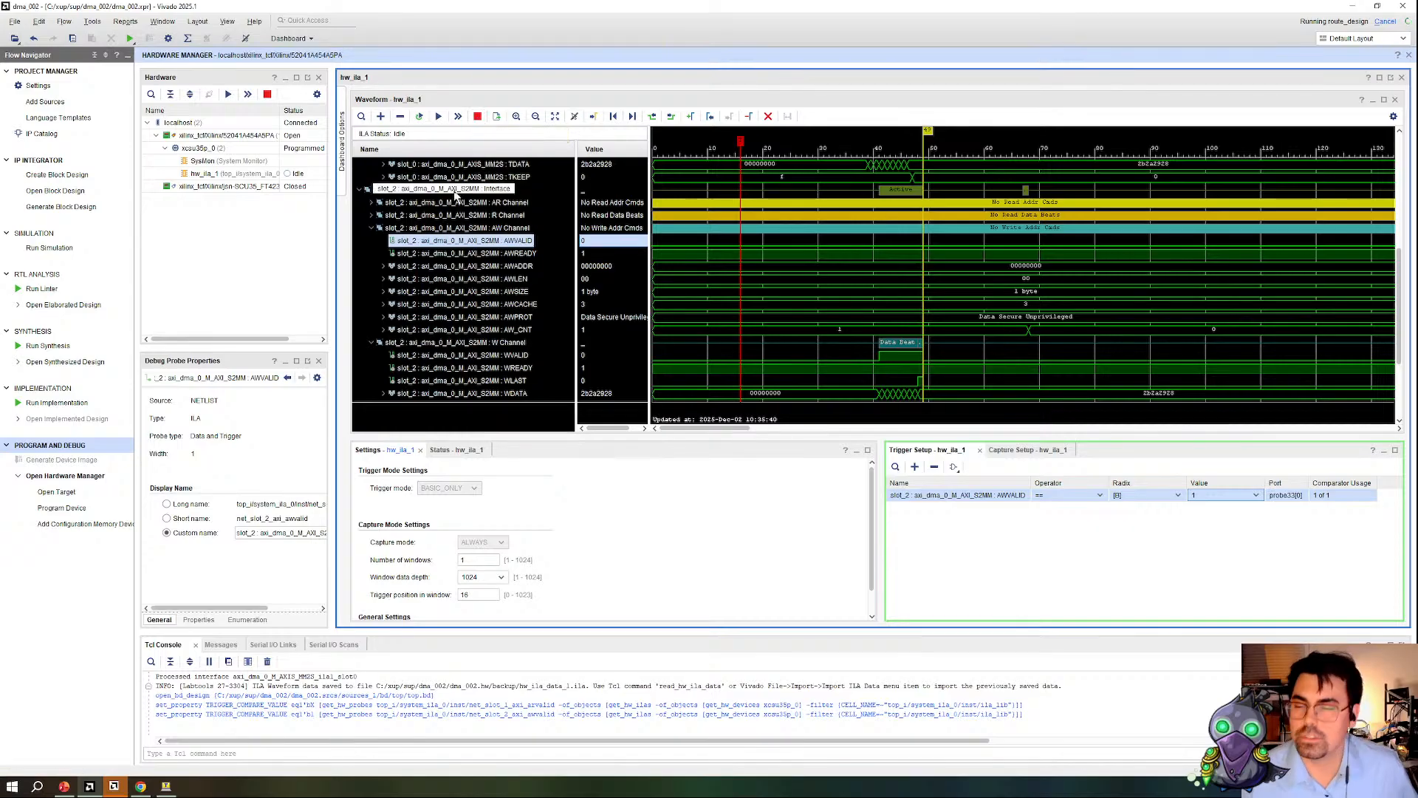
Step: Stop the hw_ila_1 trigger and reprogram the xcsu35p_0 device with top_wrapper.pdi
click(313, 150)
click(314, 173)
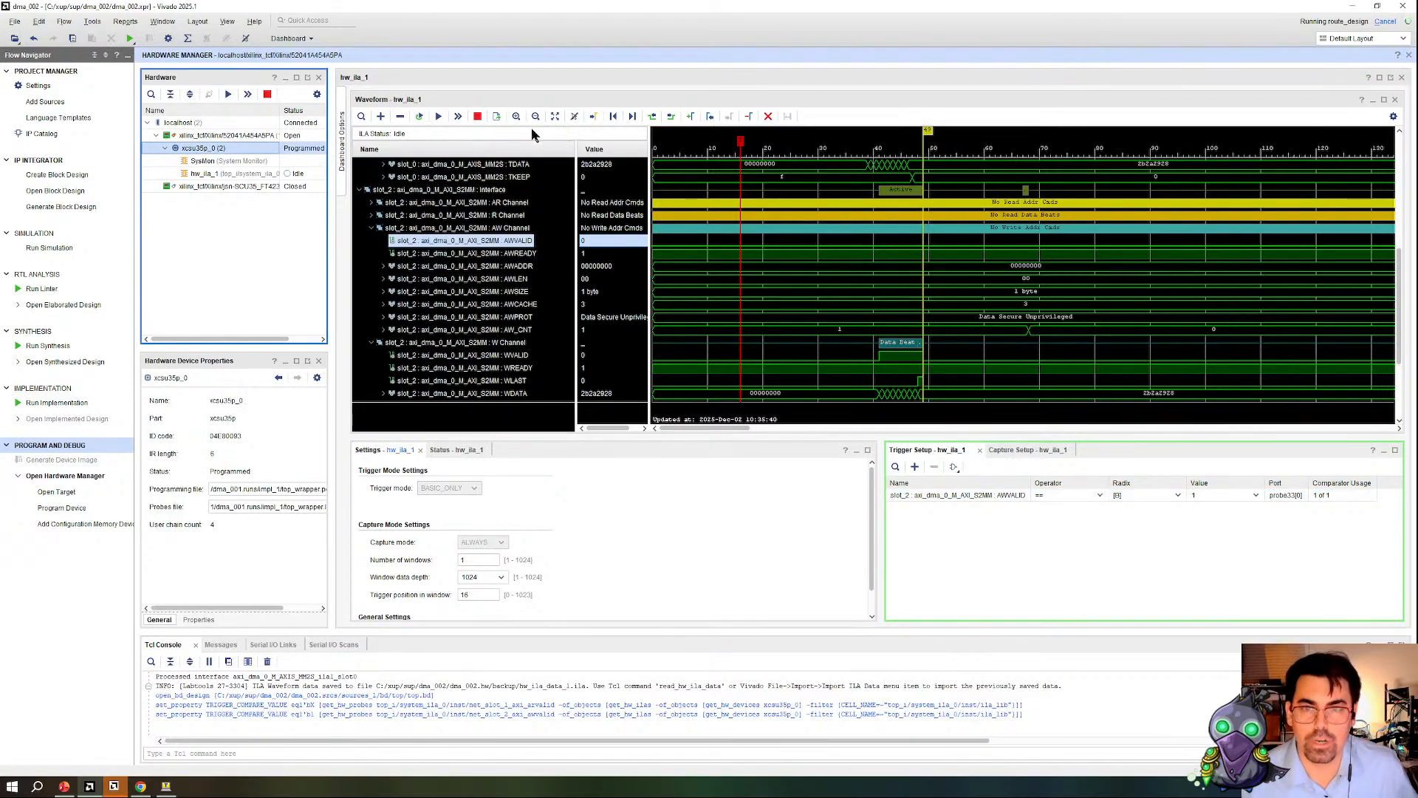
click(477, 116)
click(710, 409)
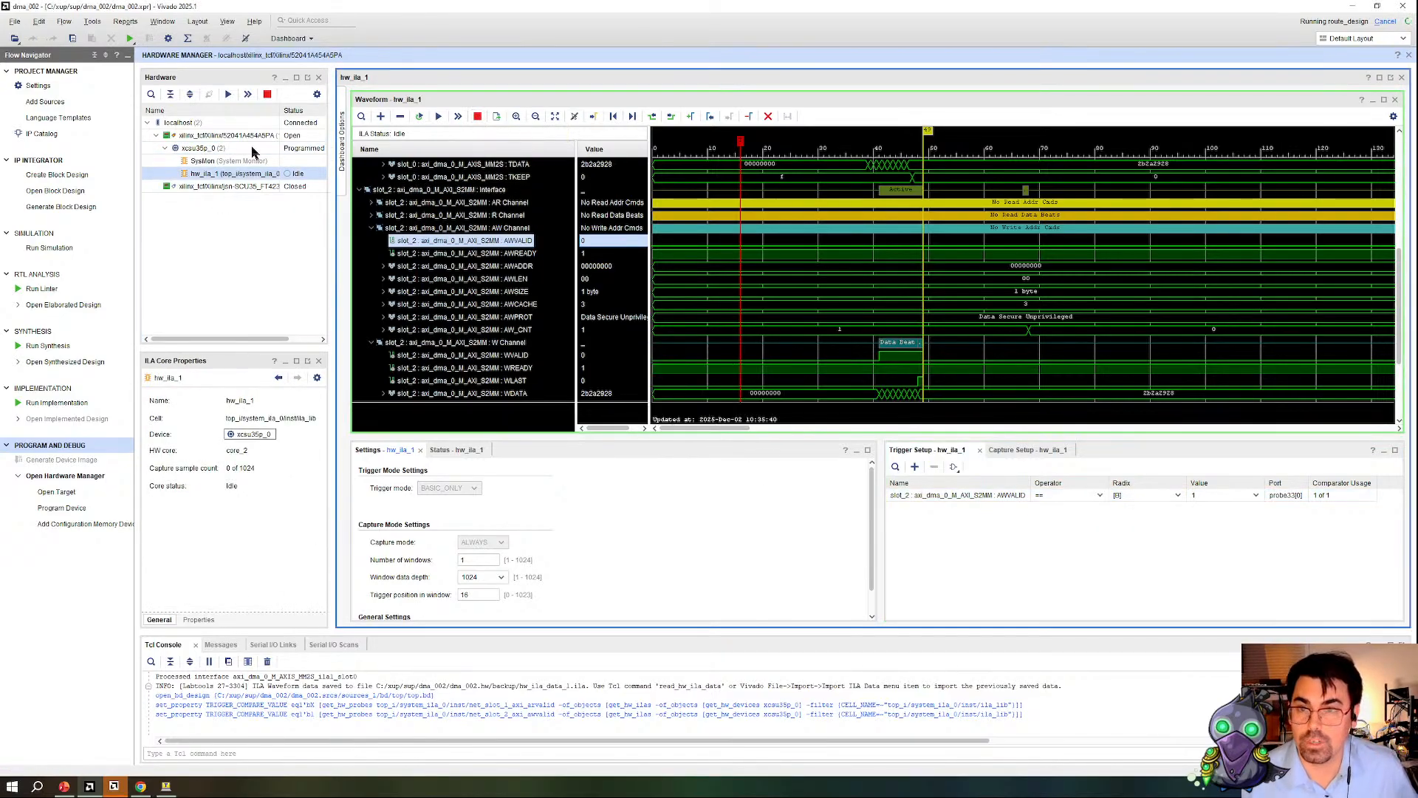
right_click(255, 151)
click(325, 176)
click(788, 459)
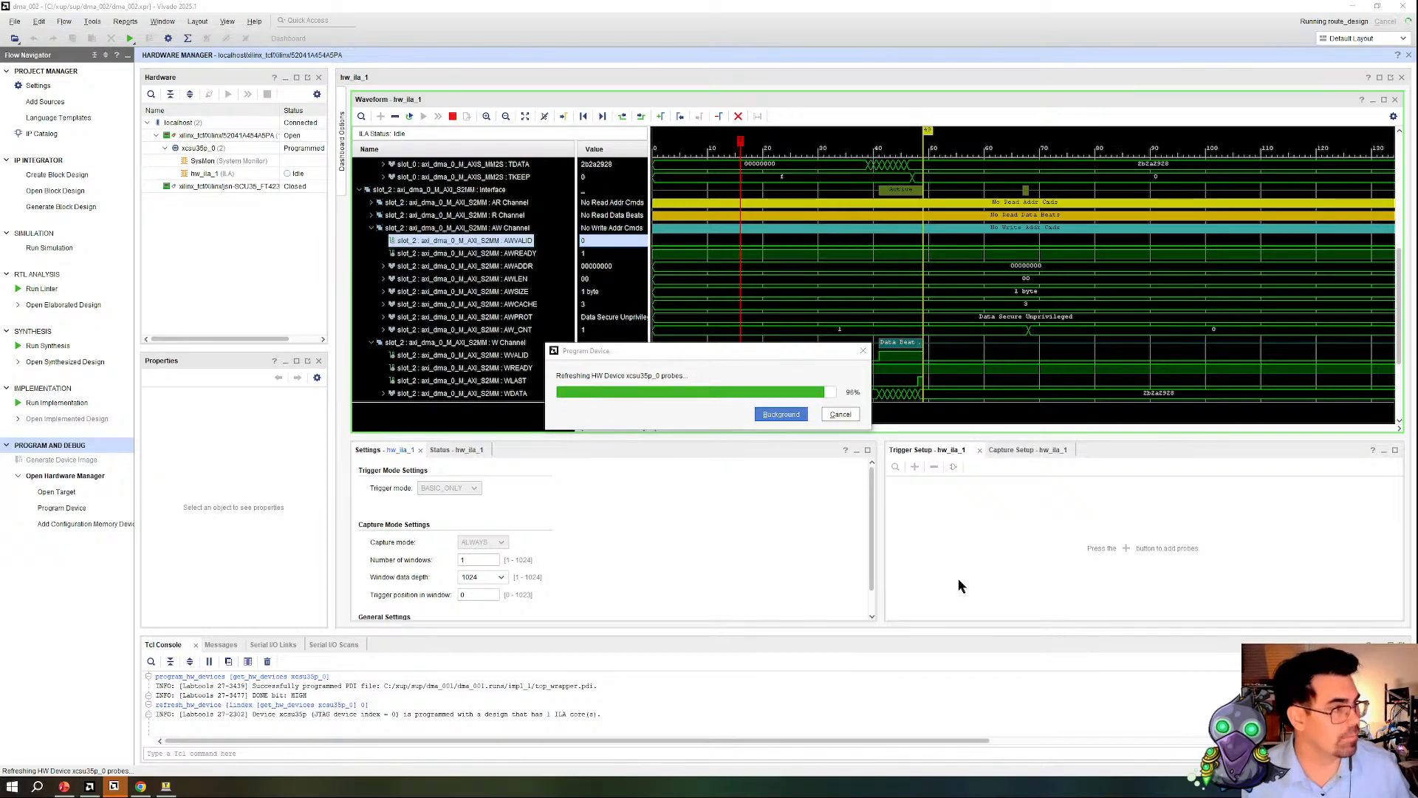
Step: Switch to the Vitis IDE and enlarge the code editor to view main() in xaxidma_example_simple_poll.c
key(alt+Tab)
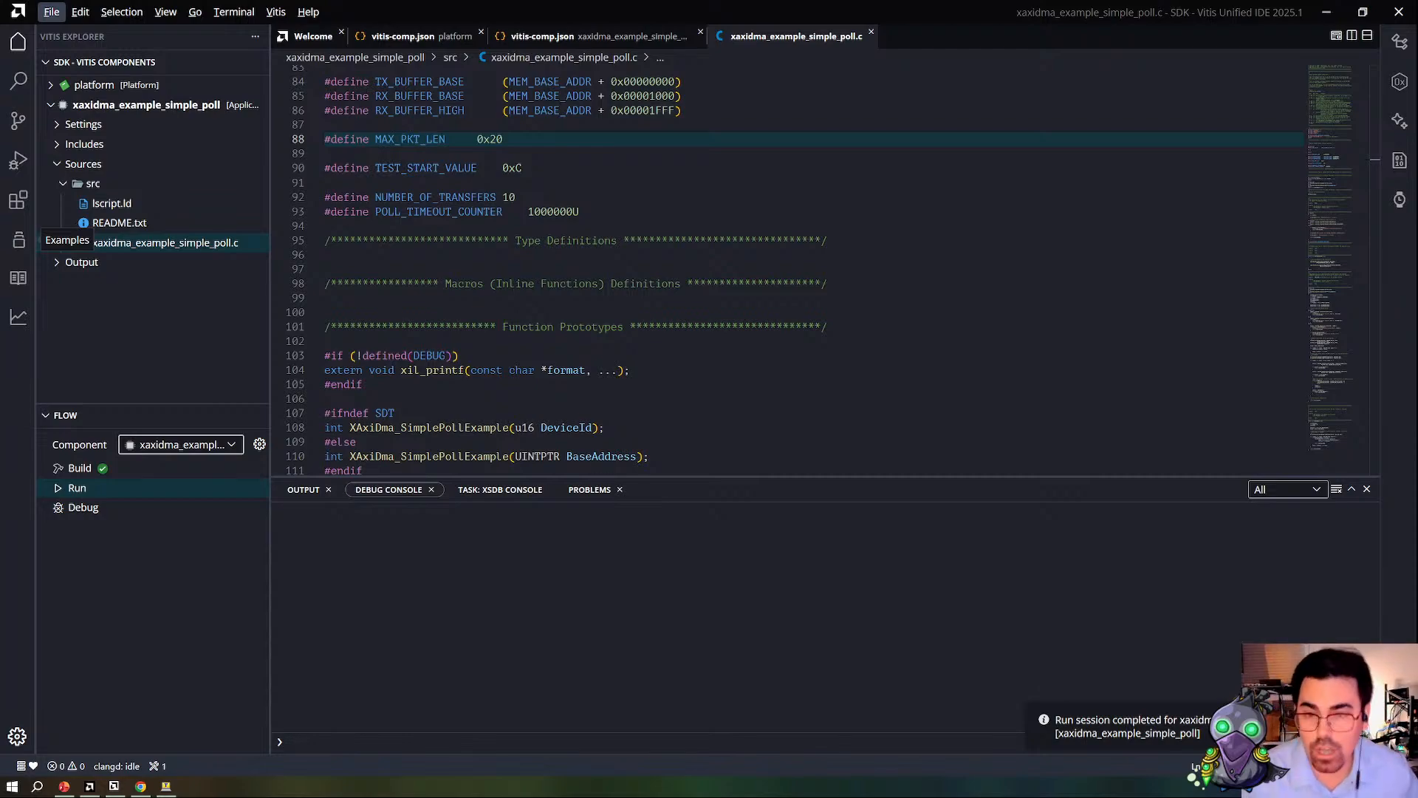
scroll(743, 285, down, 3)
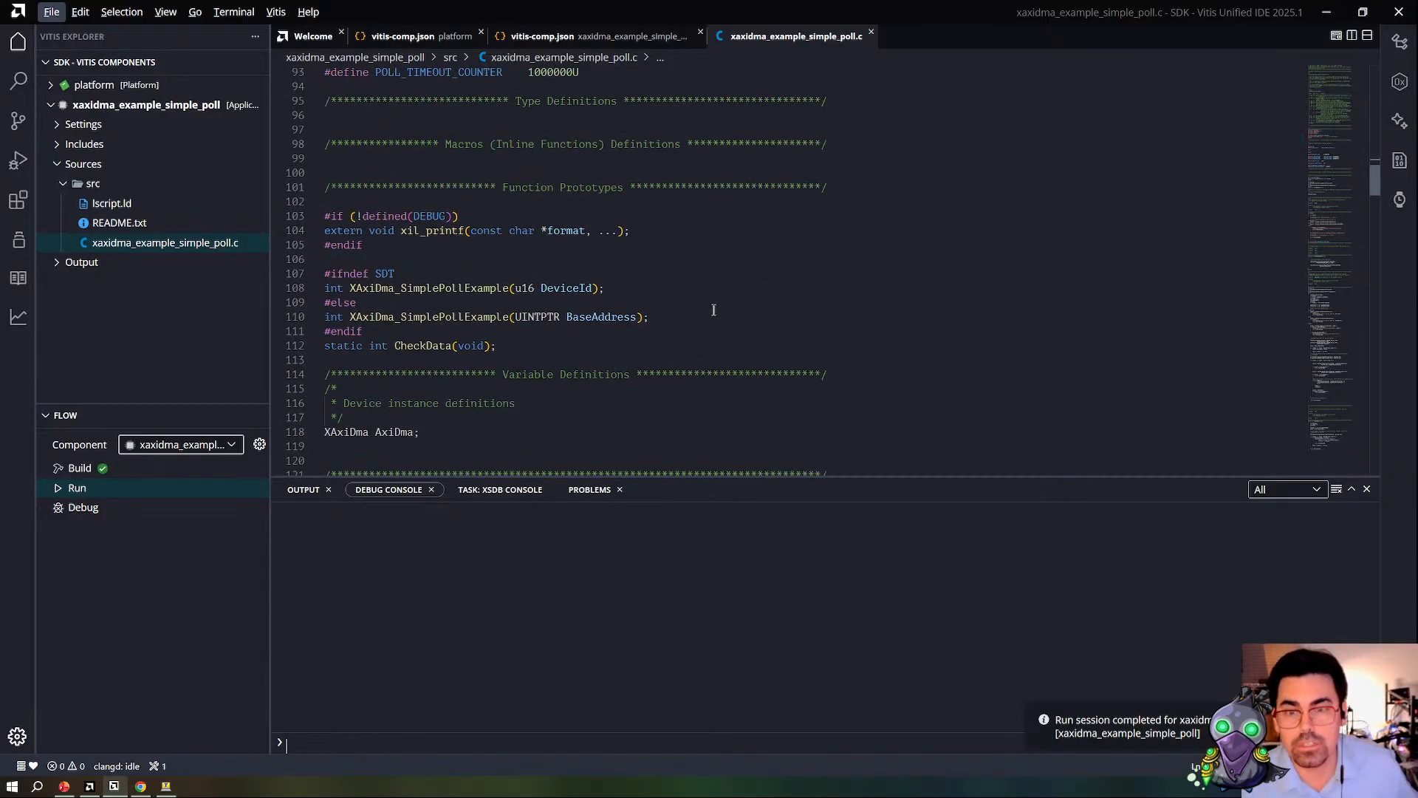
drag(789, 477, 785, 655)
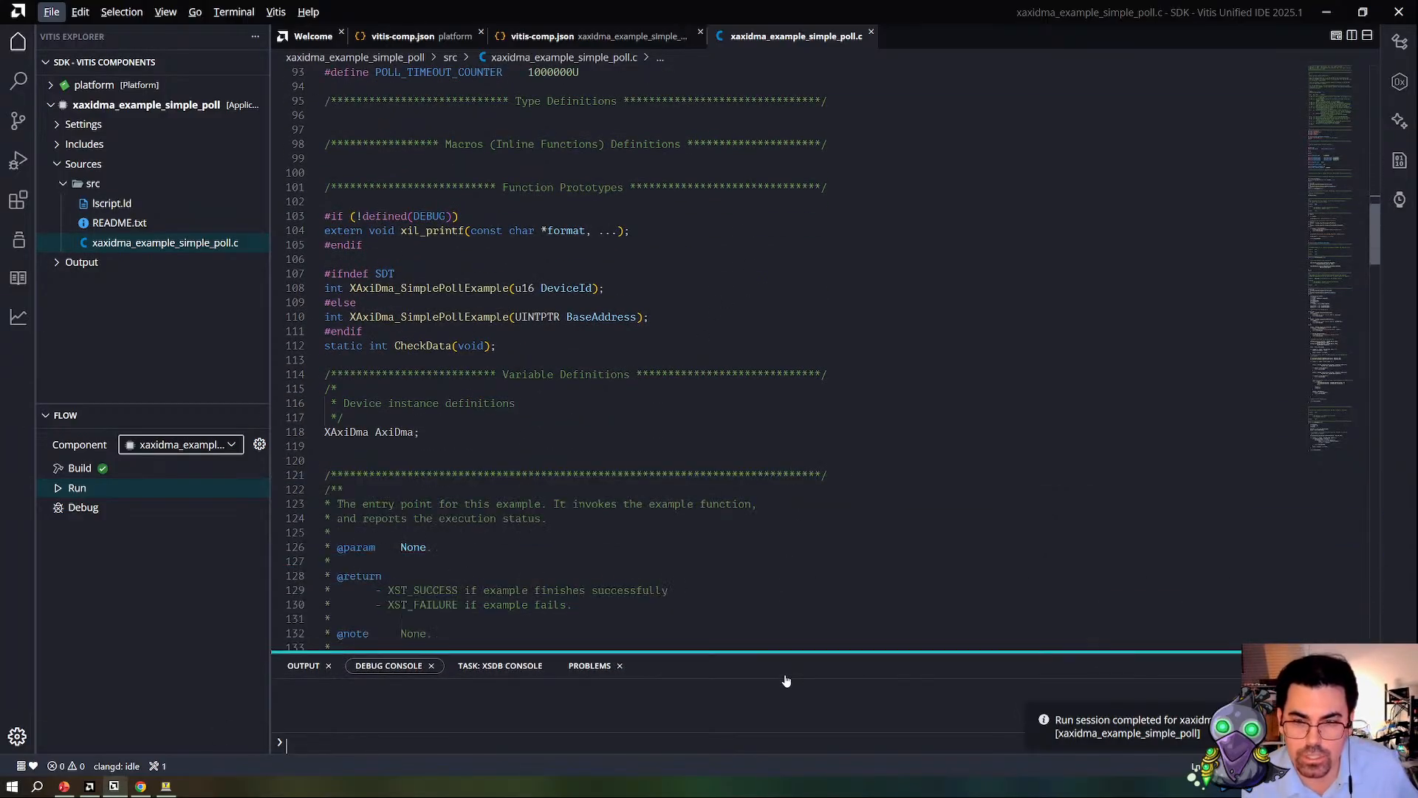
scroll(779, 601, down, 11)
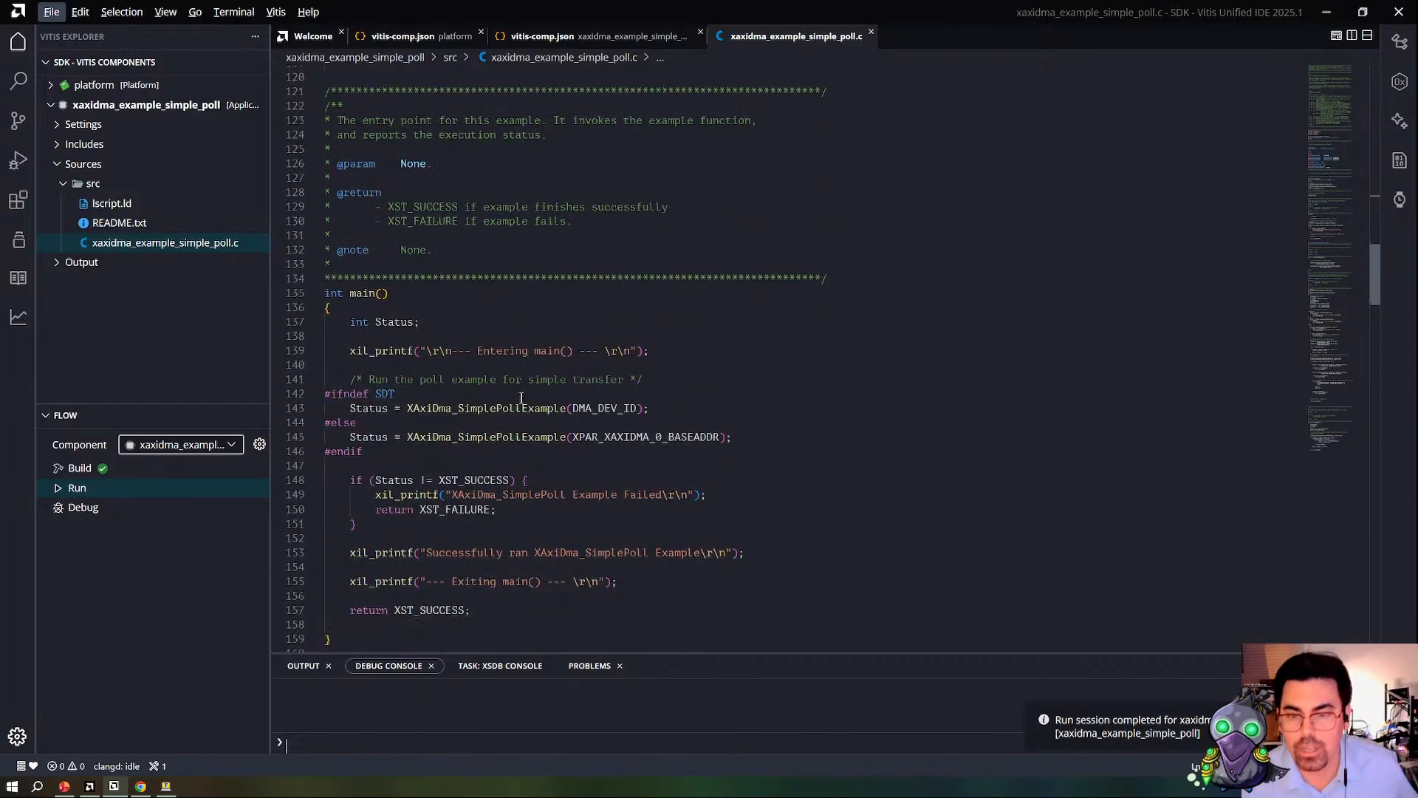
Step: Go to the definition of XAxiDma_SimplePollExample from its call in main()
click(469, 303)
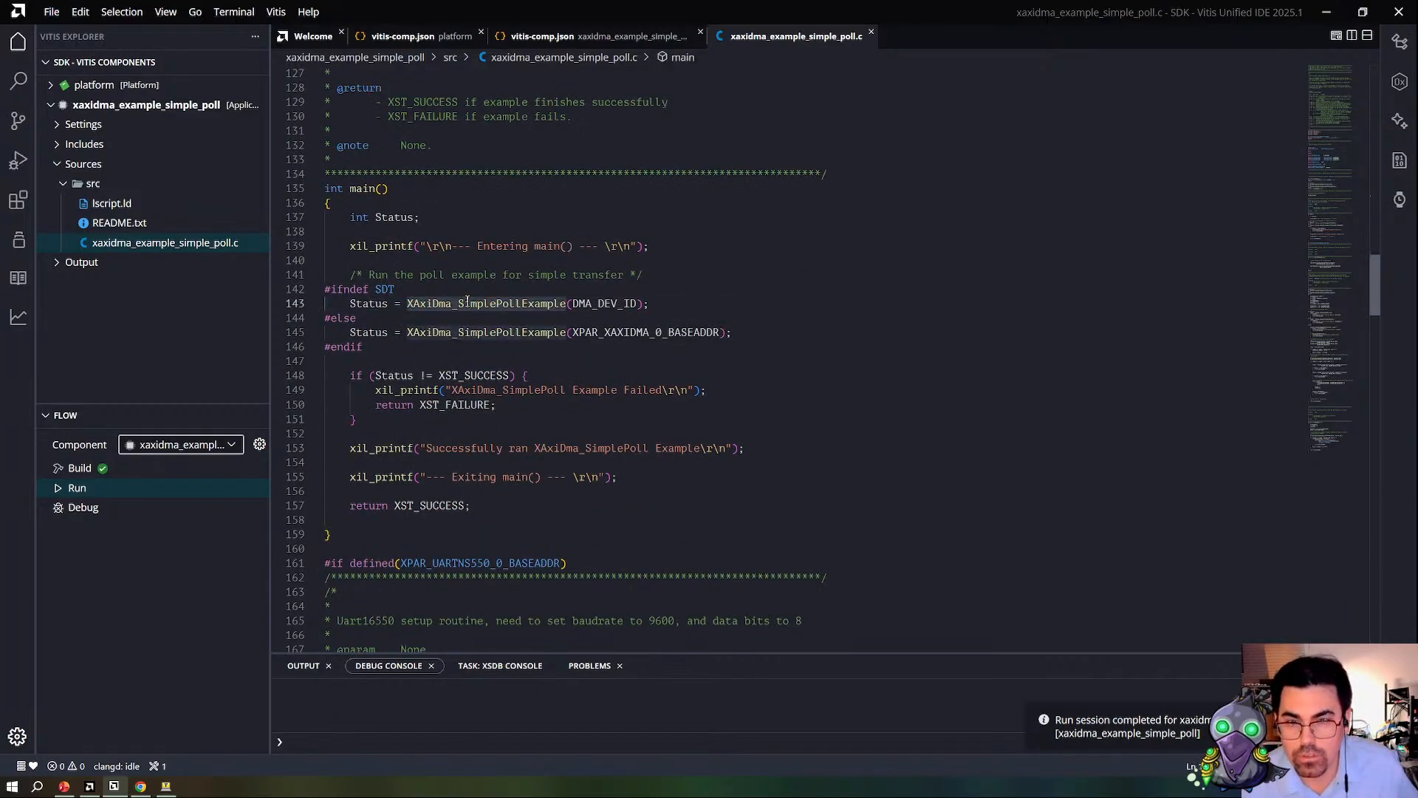
right_click(469, 302)
click(545, 36)
scroll(516, 384, down, 2)
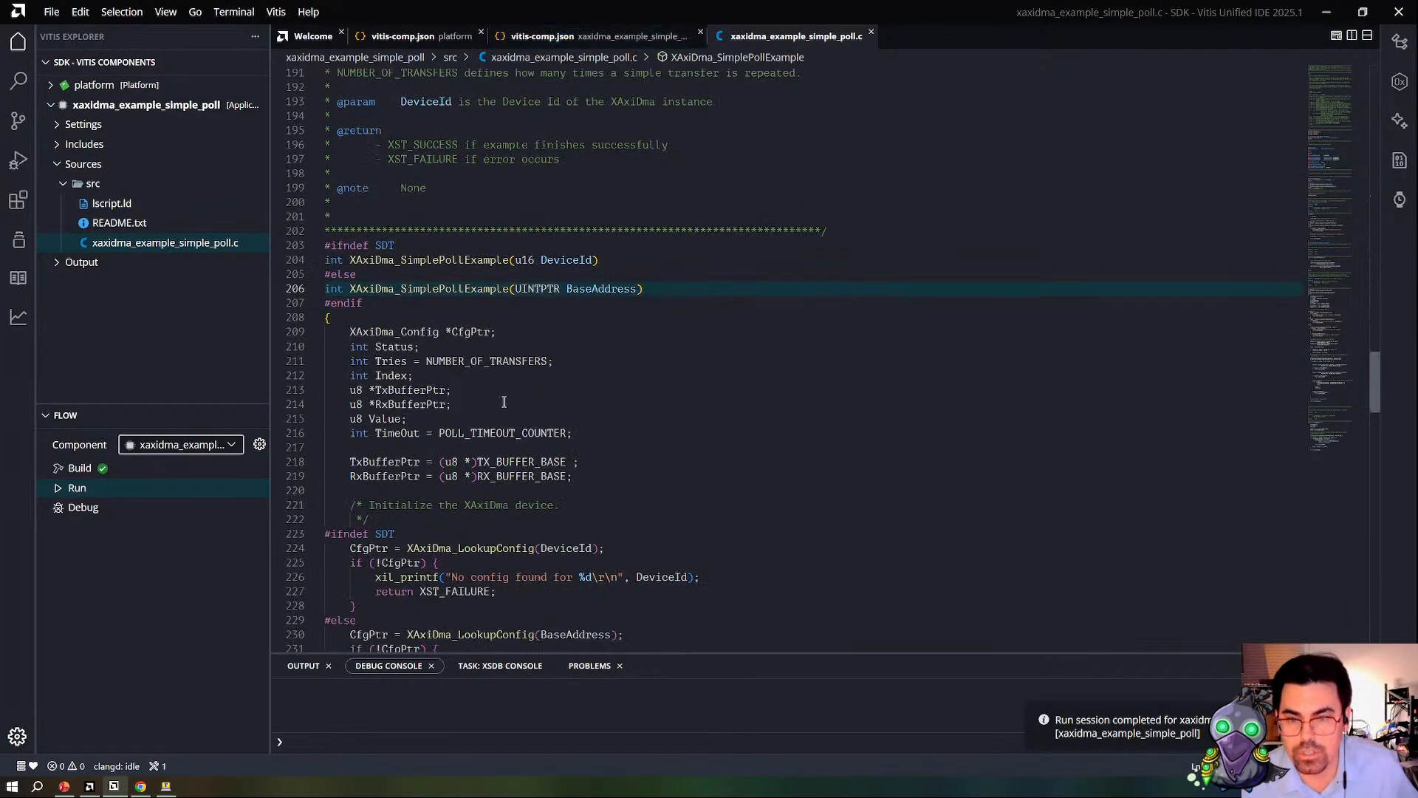
Step: Examine the XAxiDma_Config pointer and NUMBER_OF_TRANSFERS declarations at the start of XAxiDma_SimplePollExample
double_click(383, 331)
scroll(492, 378, down, 2)
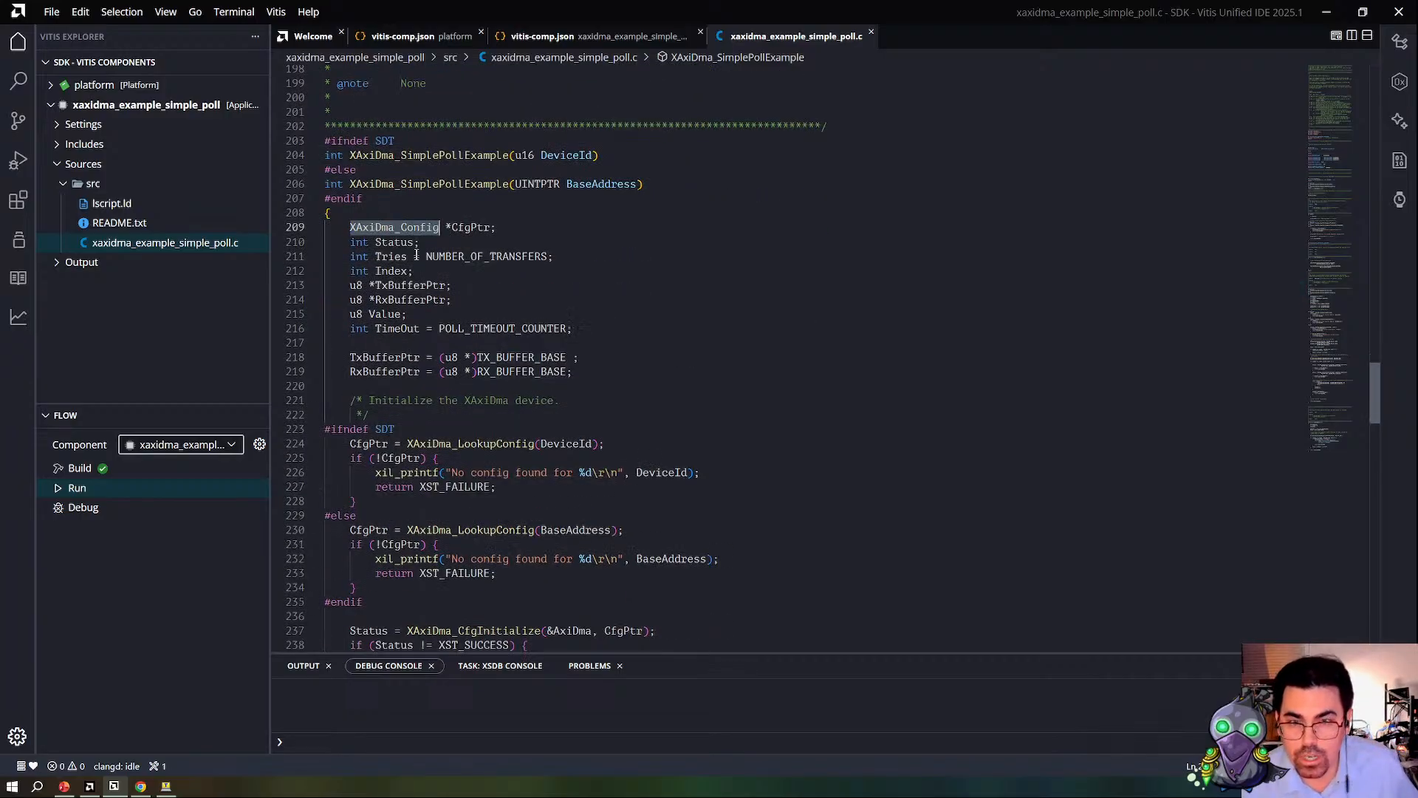
double_click(447, 257)
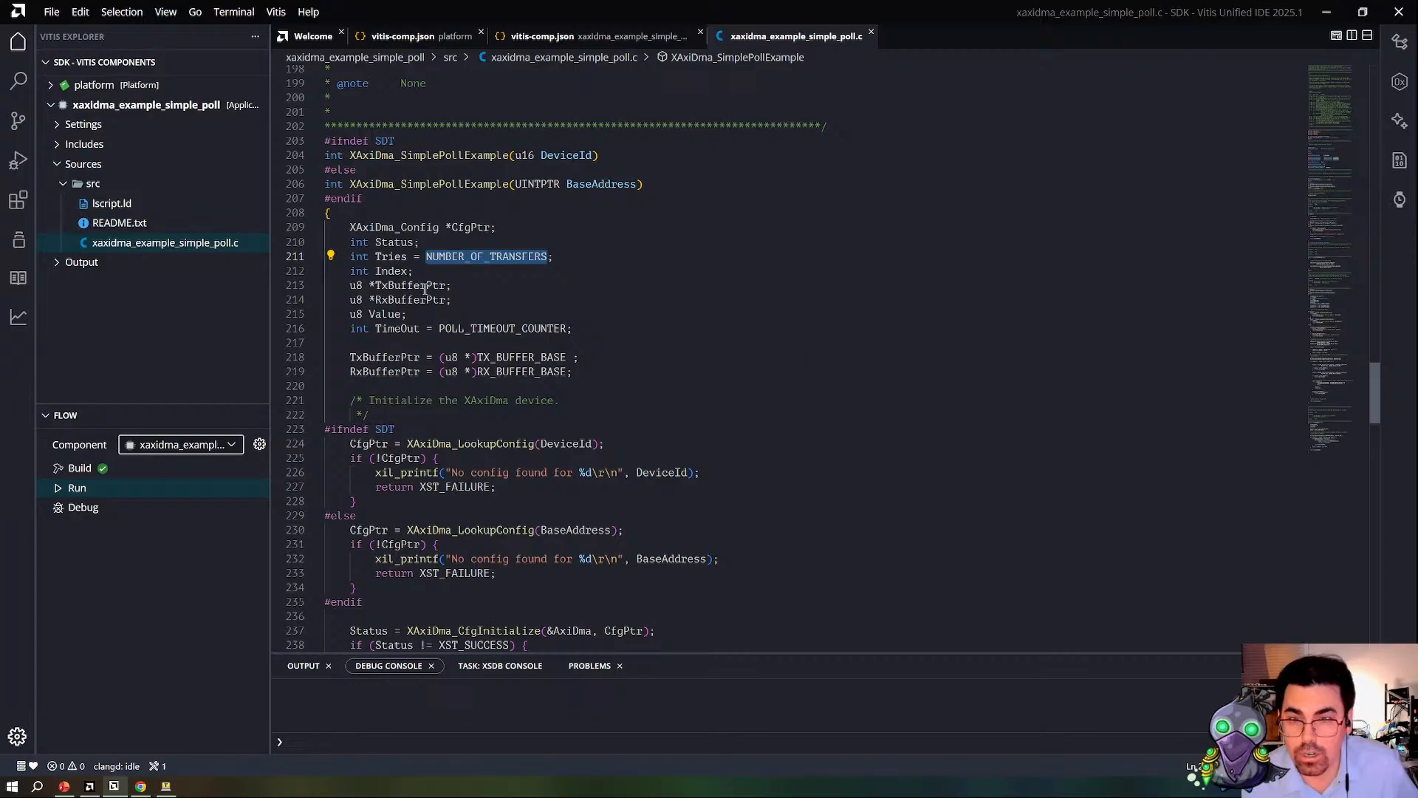
Step: Examine the TxBufferPtr and RxBufferPtr buffer setup and the XAxiDma_LookupConfig calls in XAxiDma_SimplePollExample
double_click(424, 286)
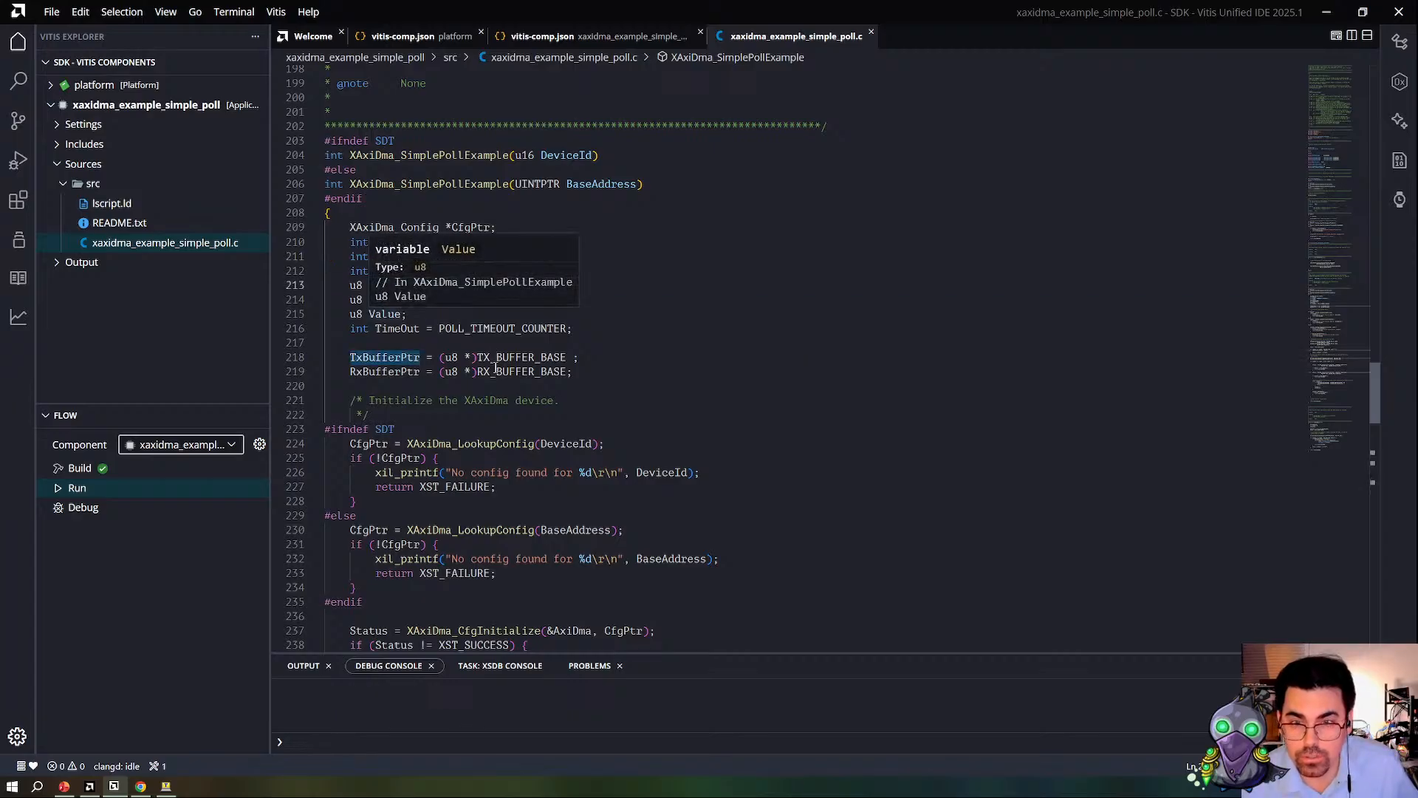
click(452, 445)
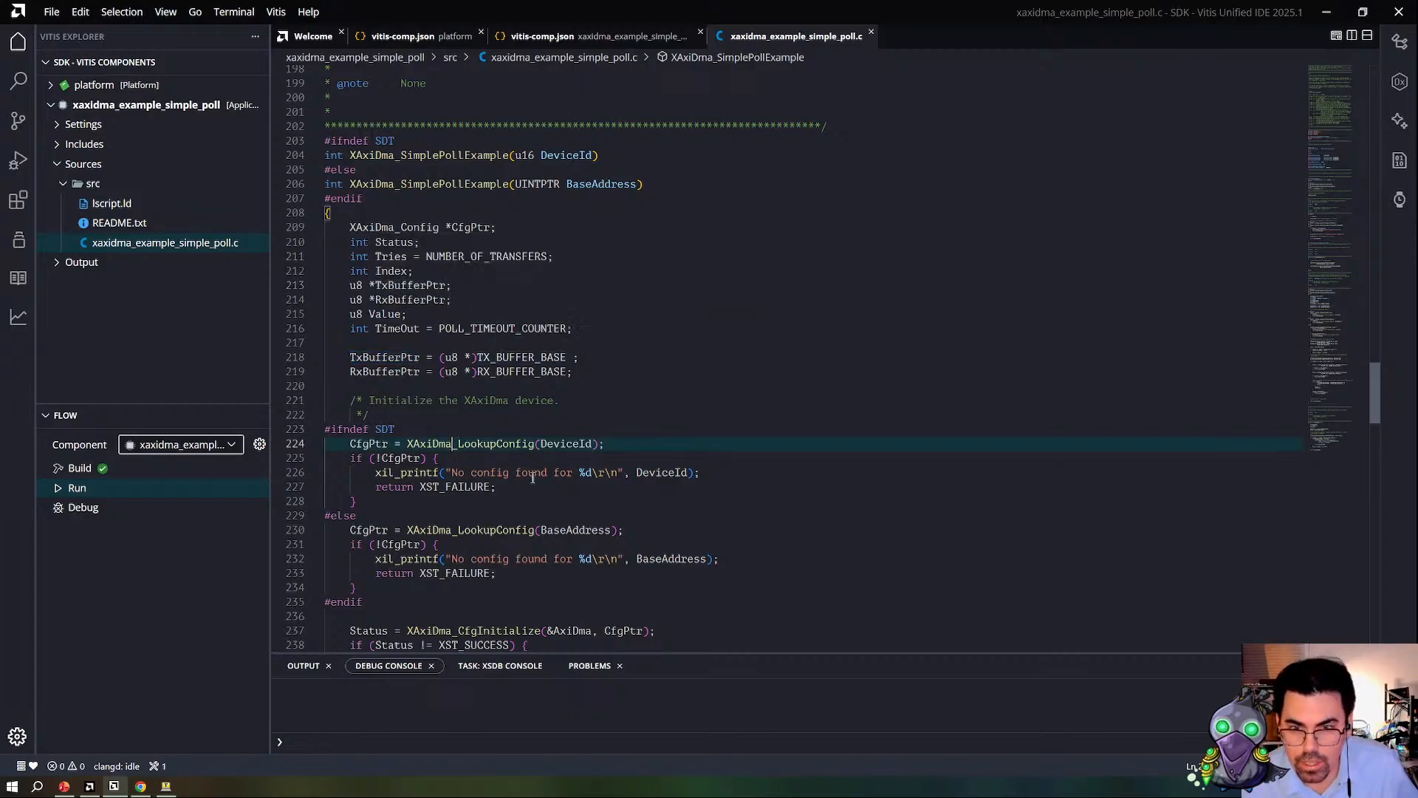
double_click(484, 447)
scroll(486, 452, down, 2)
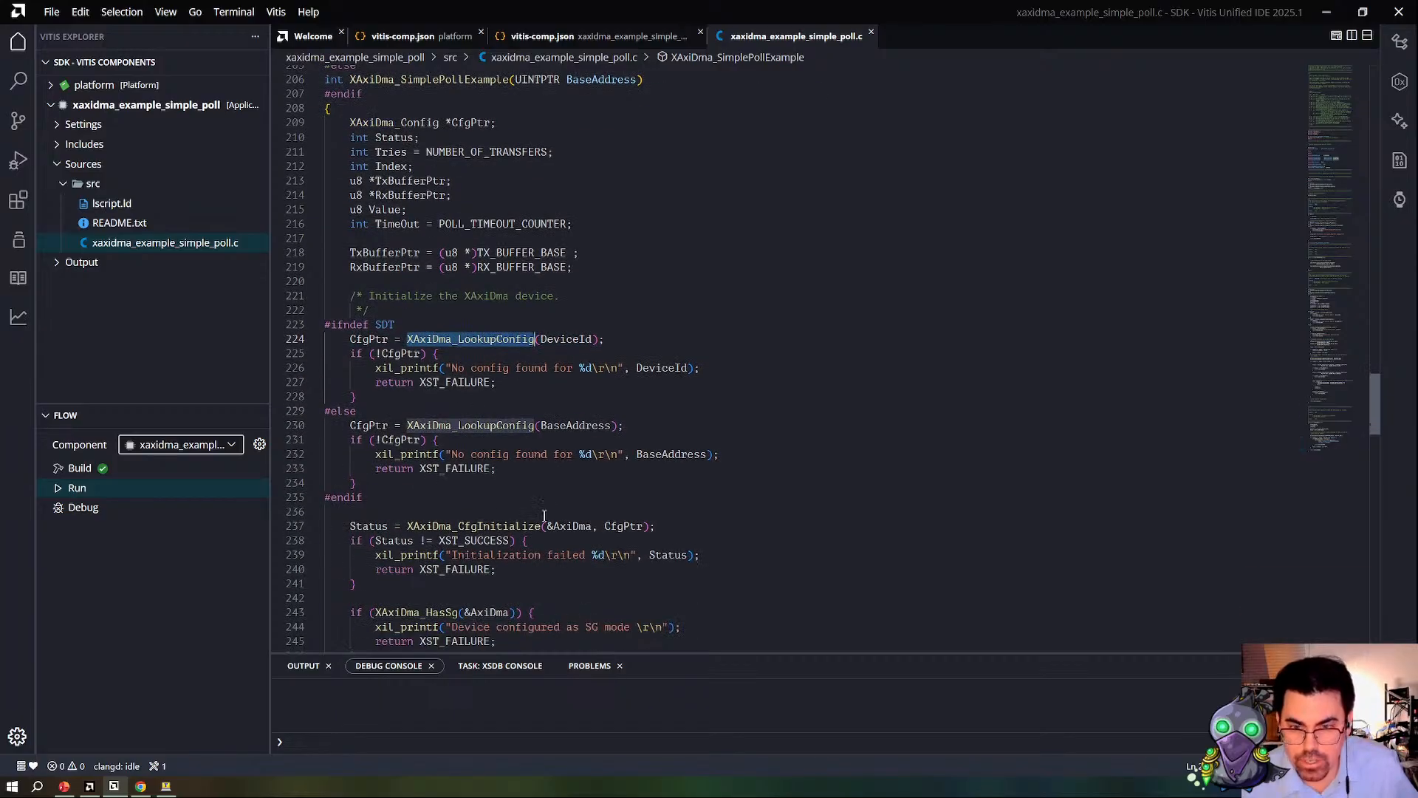
scroll(544, 518, down, 3)
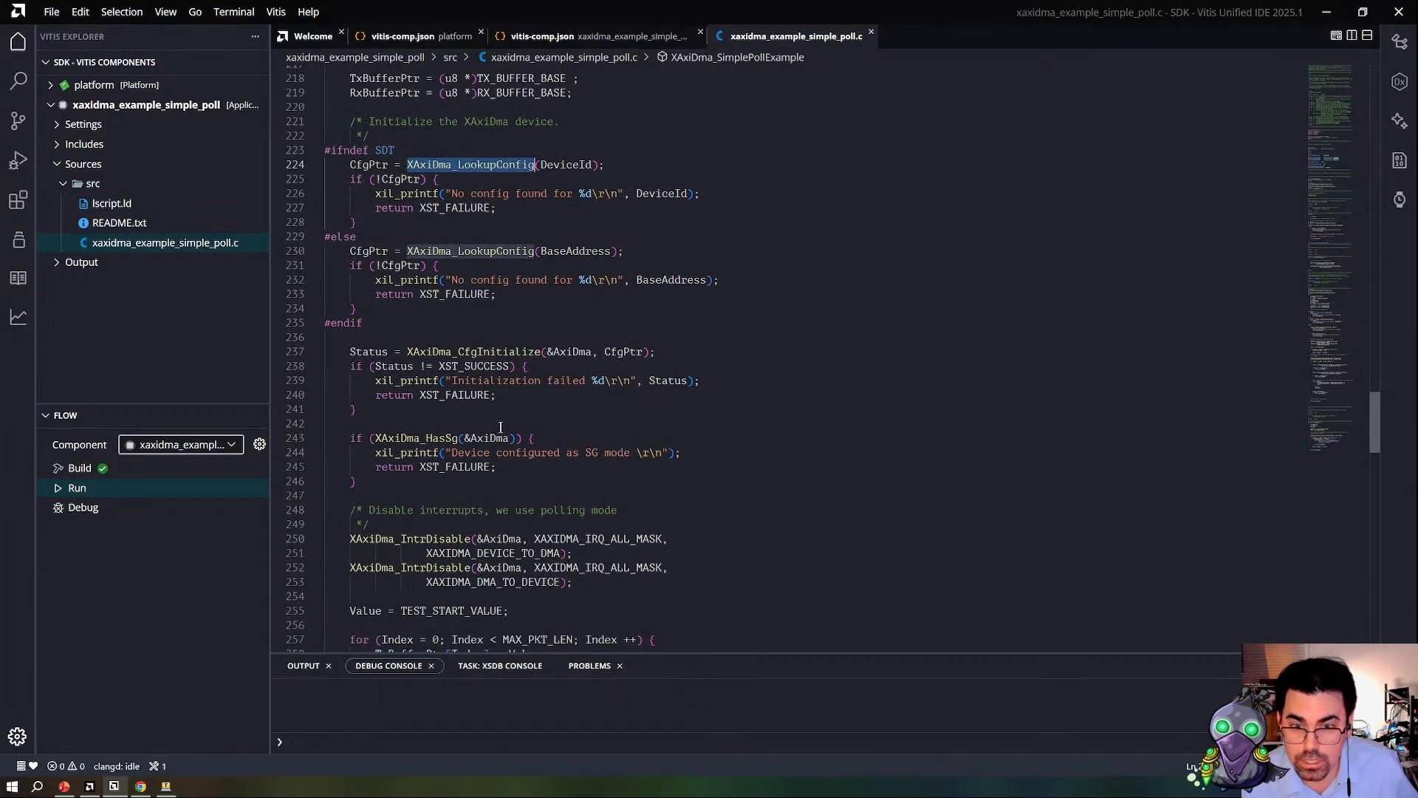
Step: Examine the XAxiDma_HasSg check for SG mode and the XAxiDma_IntrDisable calls that follow it
drag(441, 452, 814, 451)
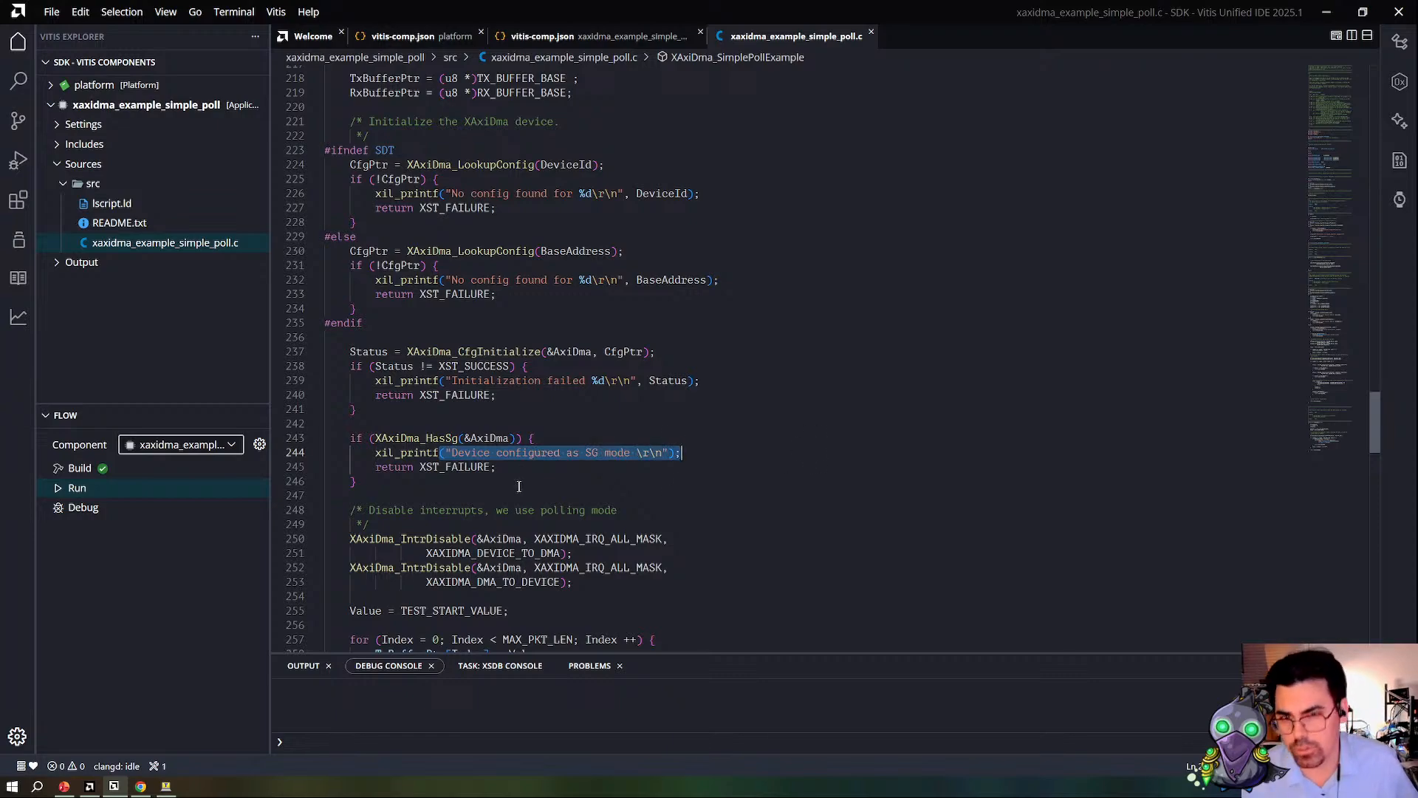
scroll(519, 486, down, 2)
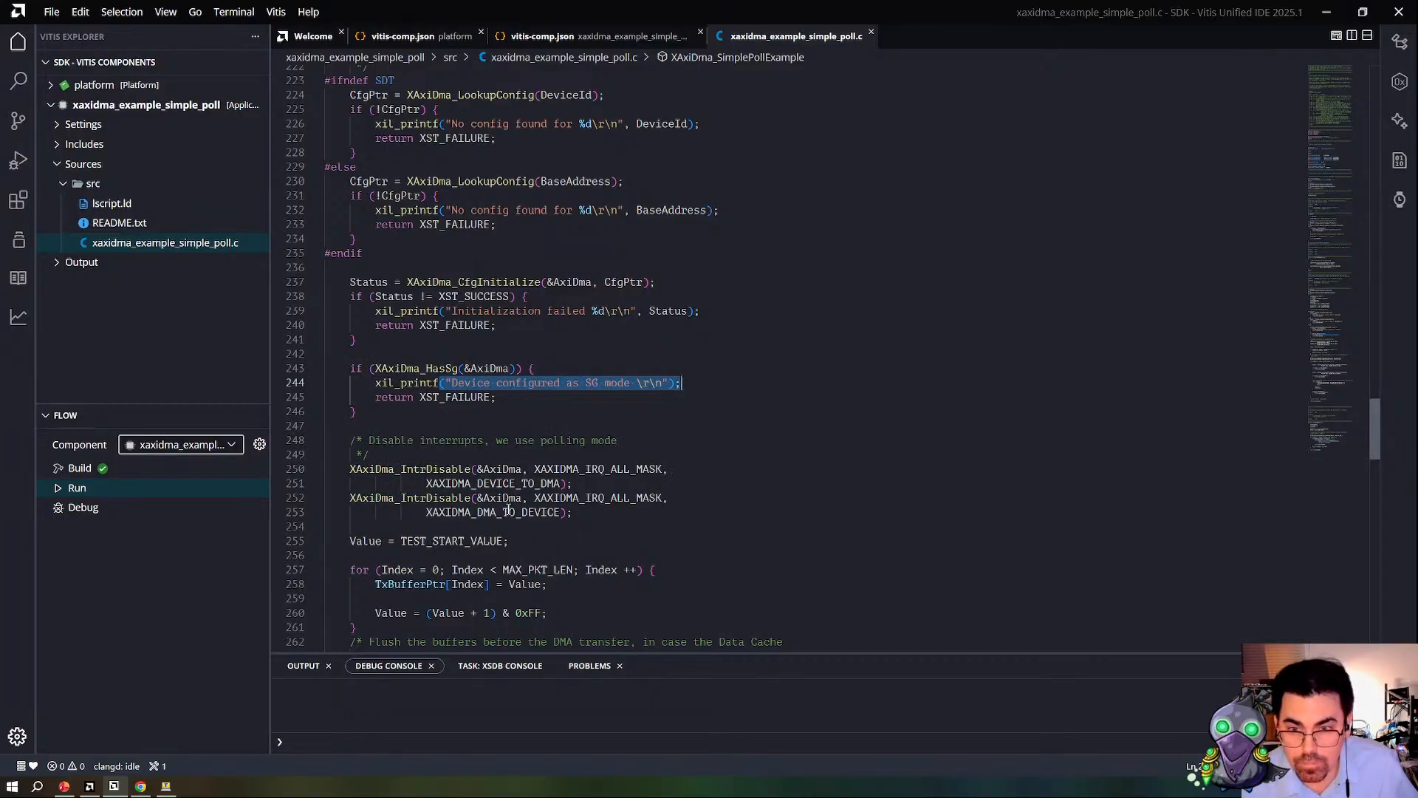
scroll(663, 483, down, 8)
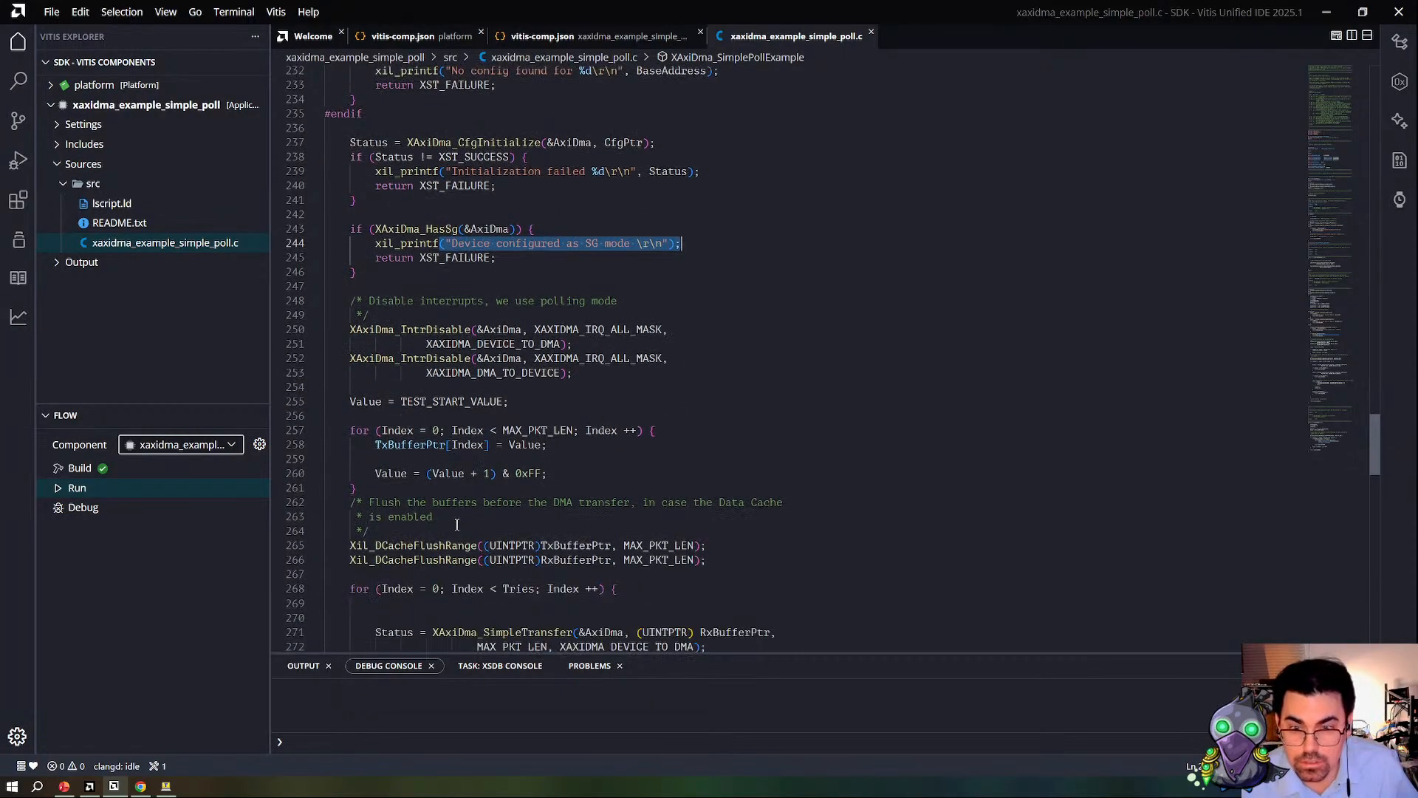
Step: Examine the first XAxiDma_SimpleTransfer call in the transfer loop and its RxBufferPtr argument
double_click(517, 493)
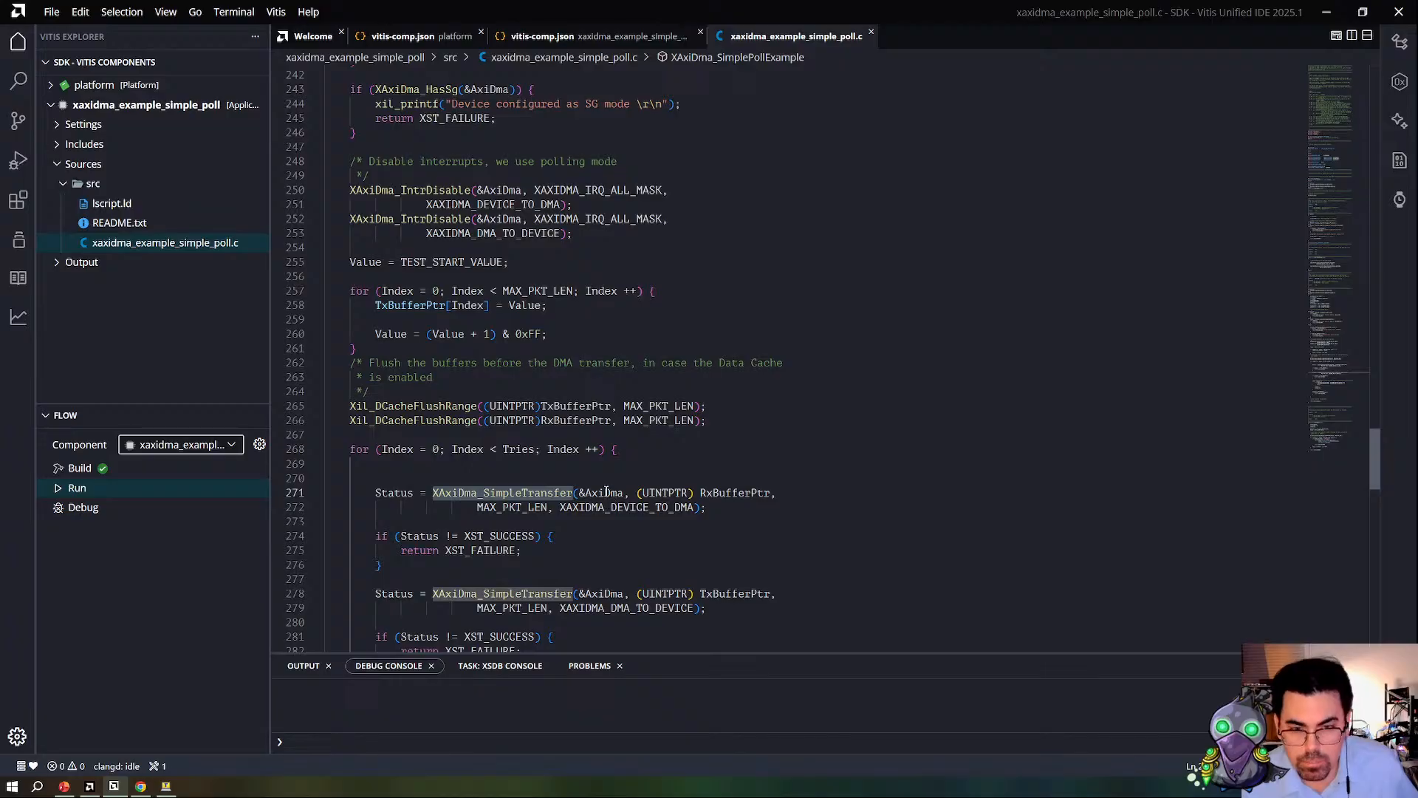
click(754, 495)
double_click(746, 493)
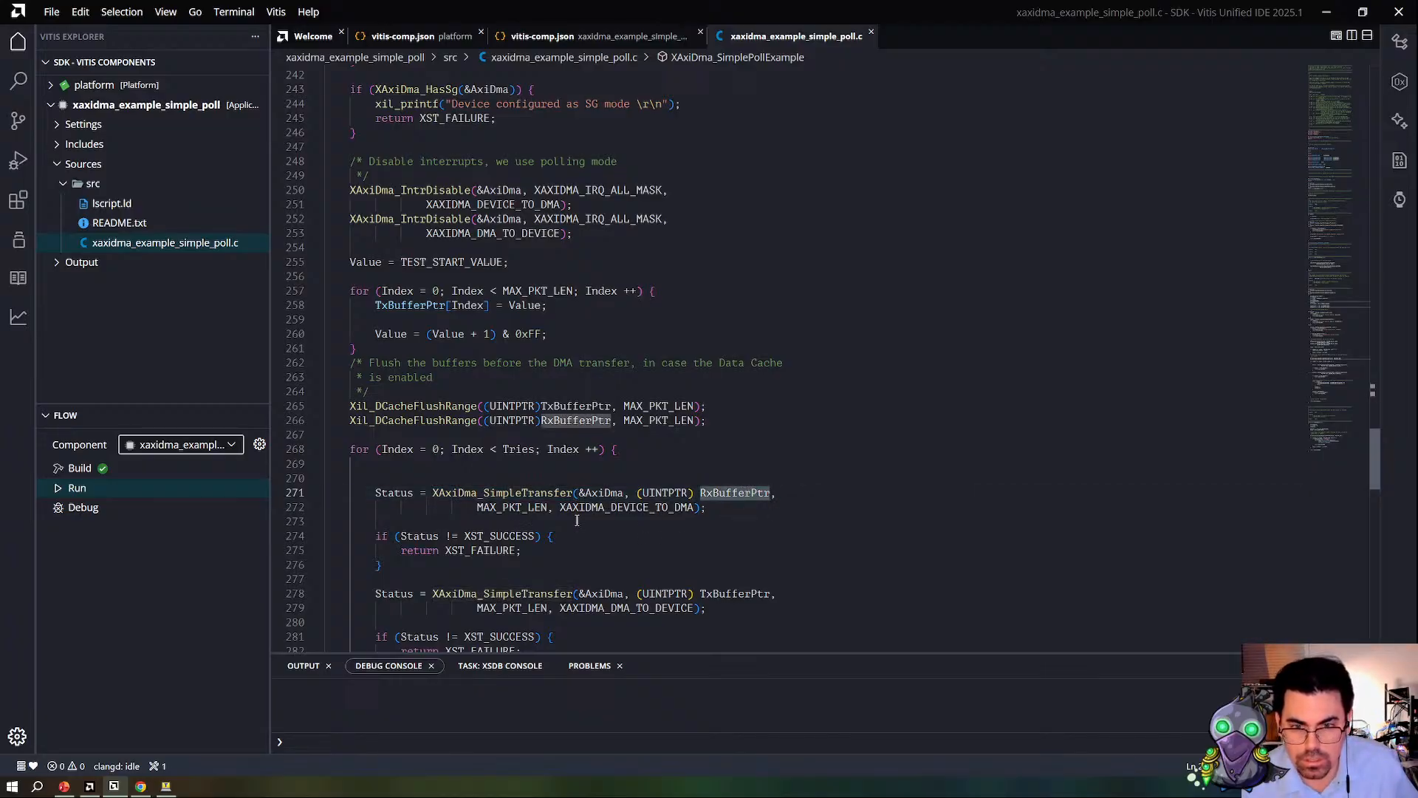
click(473, 495)
scroll(583, 565, down, 2)
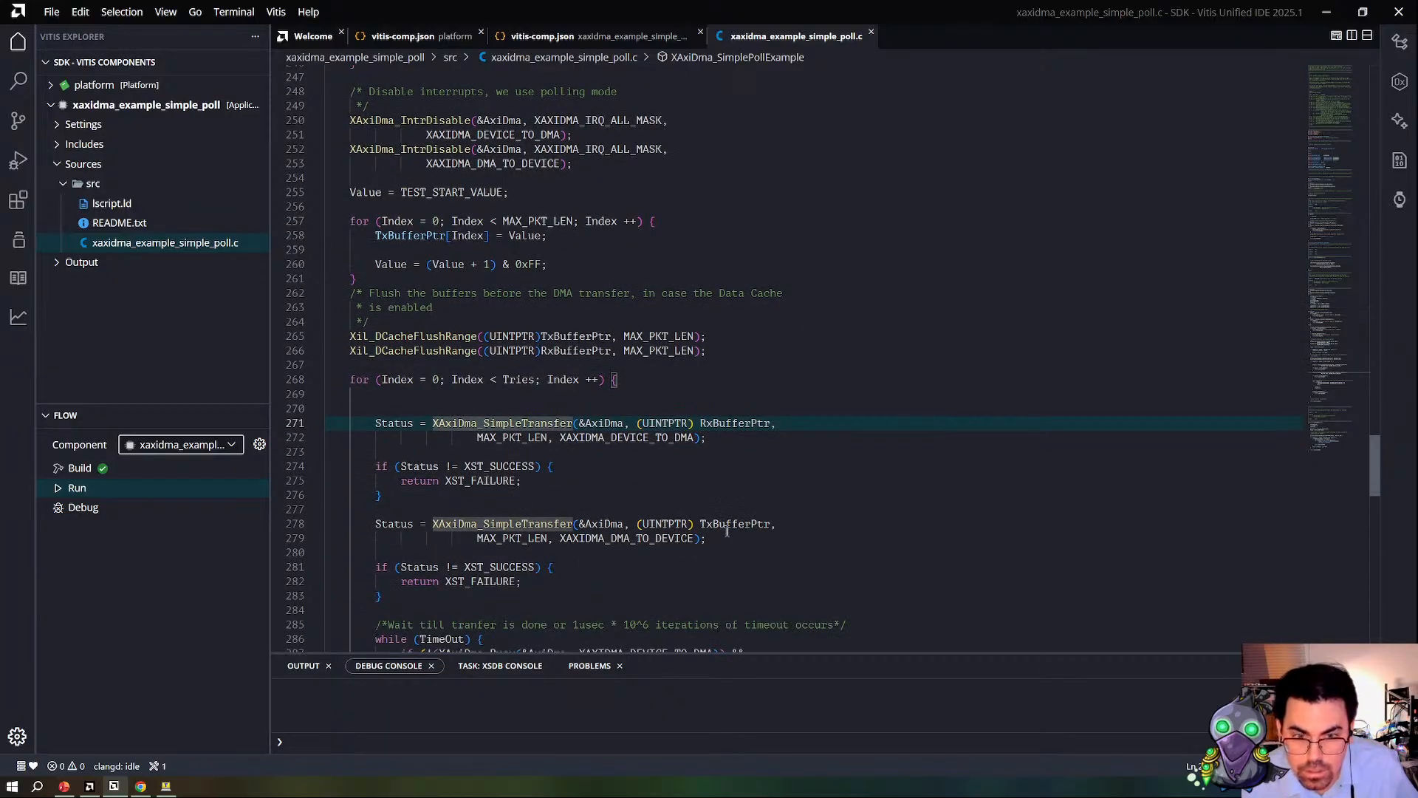
Step: Compare the MAX_PKT_LEN, XAXIDMA_DEVICE_TO_DMA and XAXIDMA_DMA_TO_DEVICE arguments of the two XAxiDma_SimpleTransfer calls
click(610, 538)
click(548, 437)
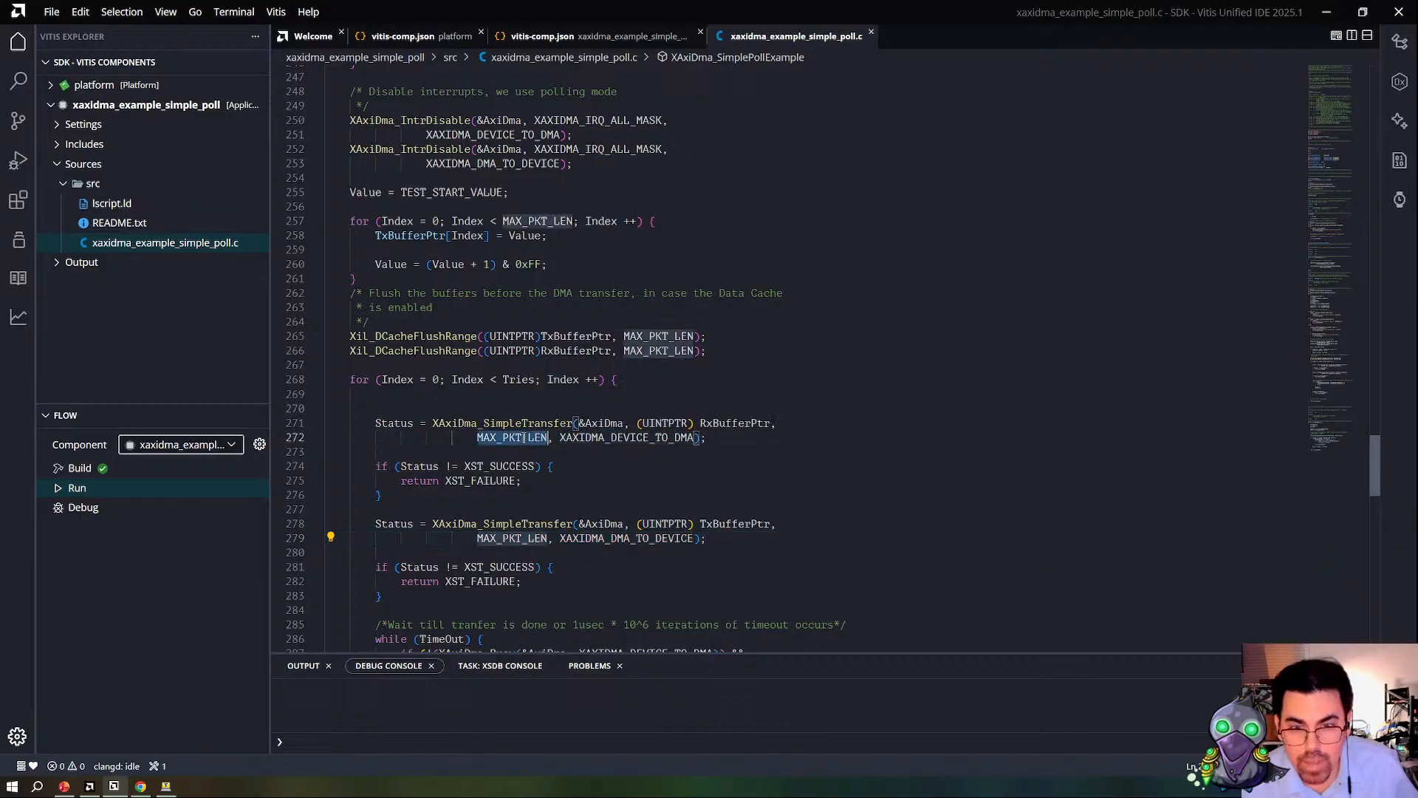
double_click(612, 437)
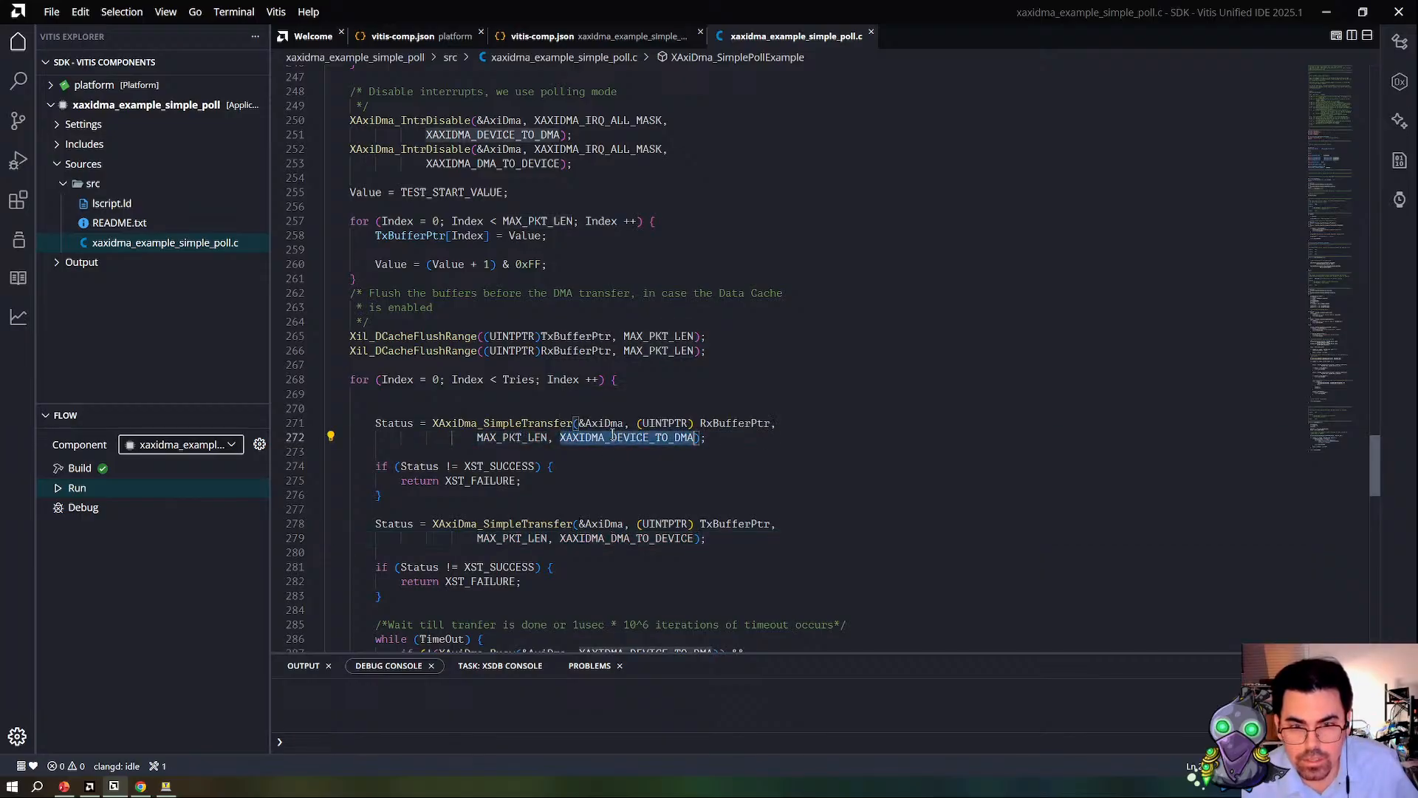
double_click(614, 538)
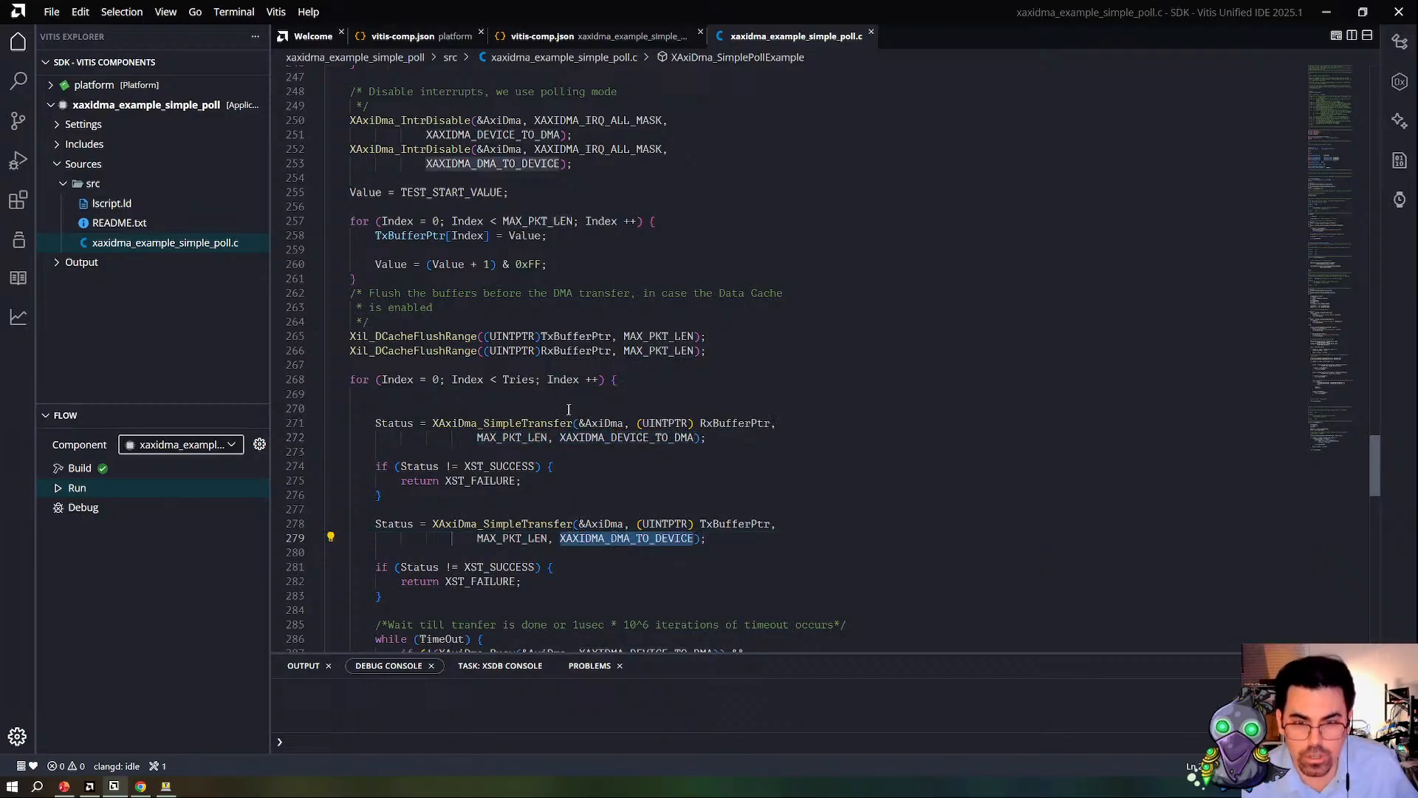
double_click(606, 437)
double_click(627, 537)
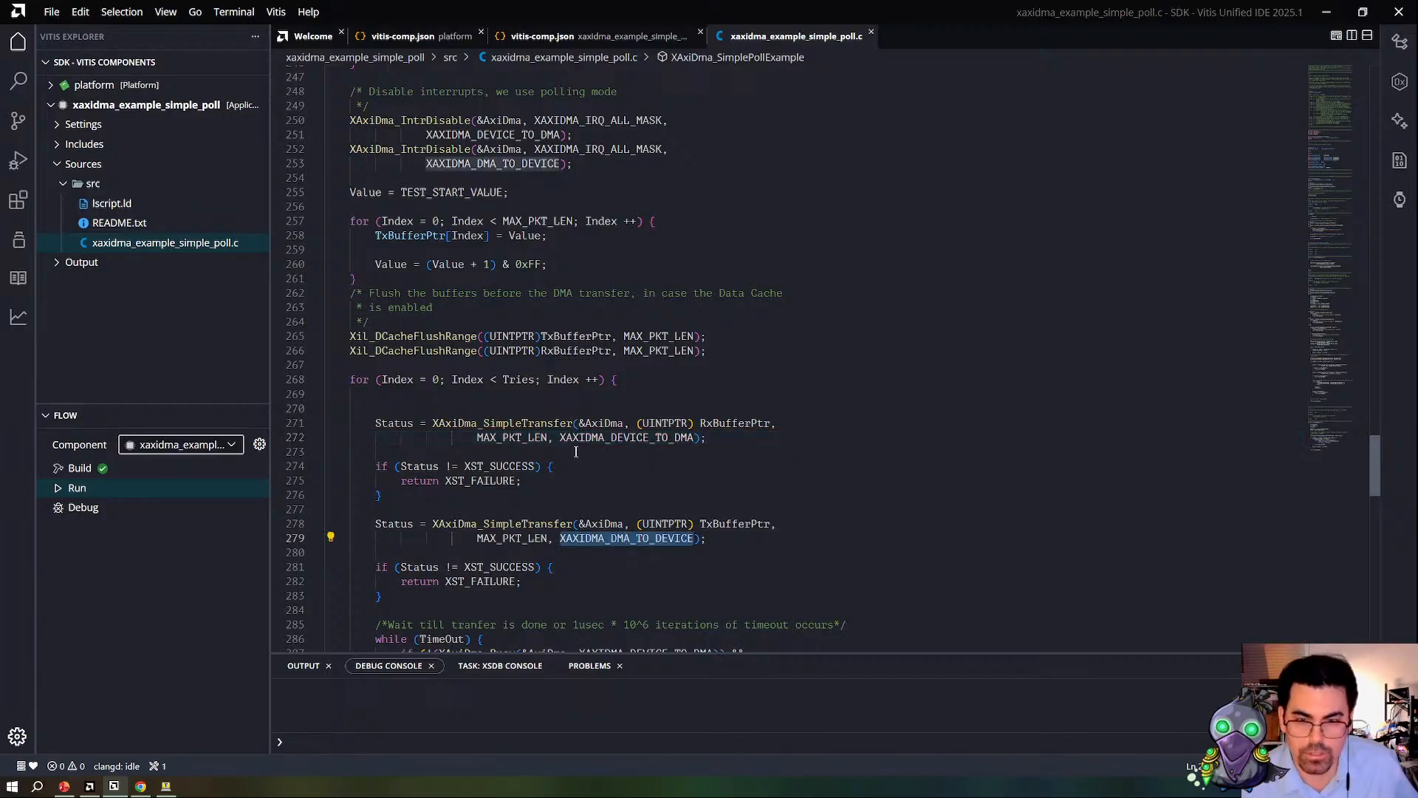
double_click(607, 437)
double_click(620, 538)
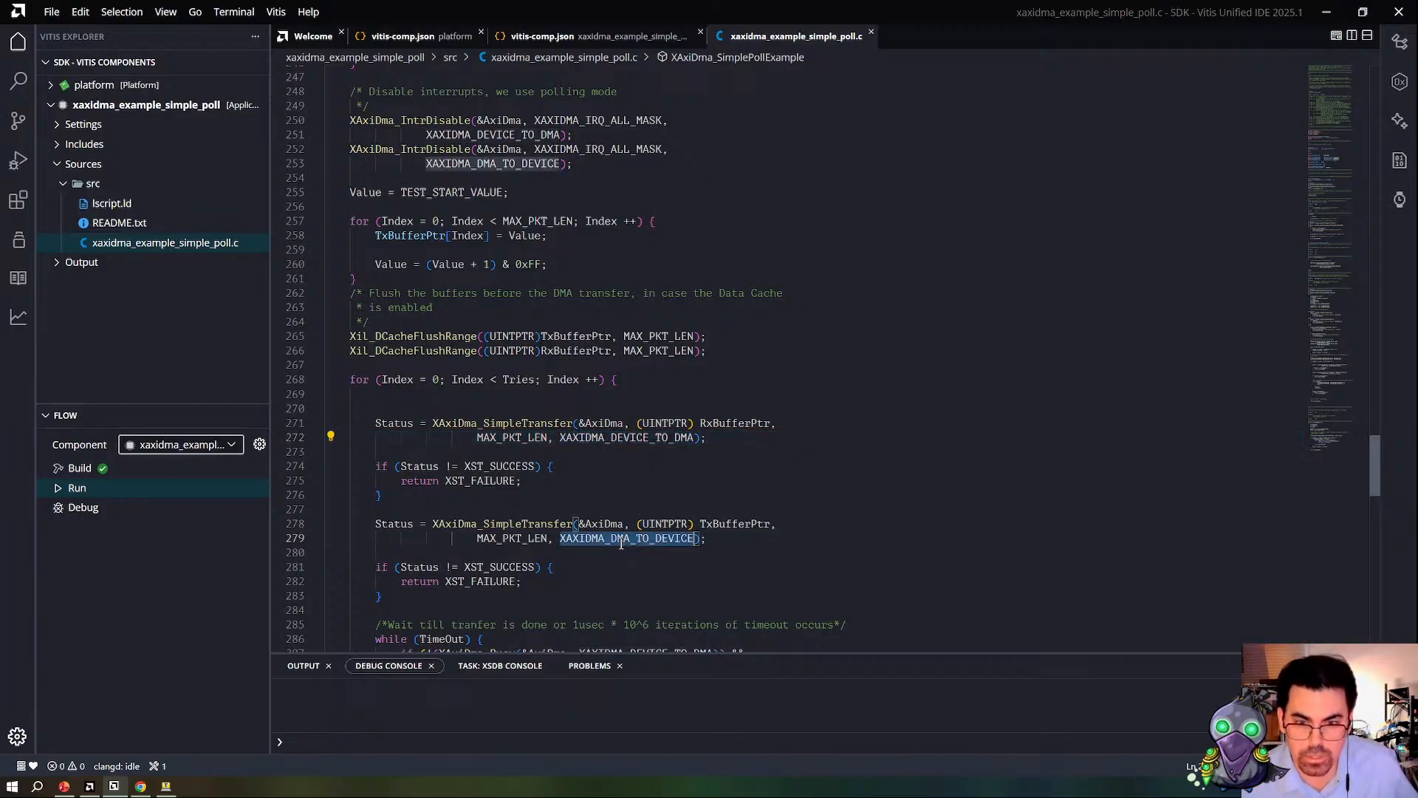
Step: Go to the definition of XAxiDma_SimpleTransfer from its first call in the transfer loop
click(531, 421)
right_click(530, 421)
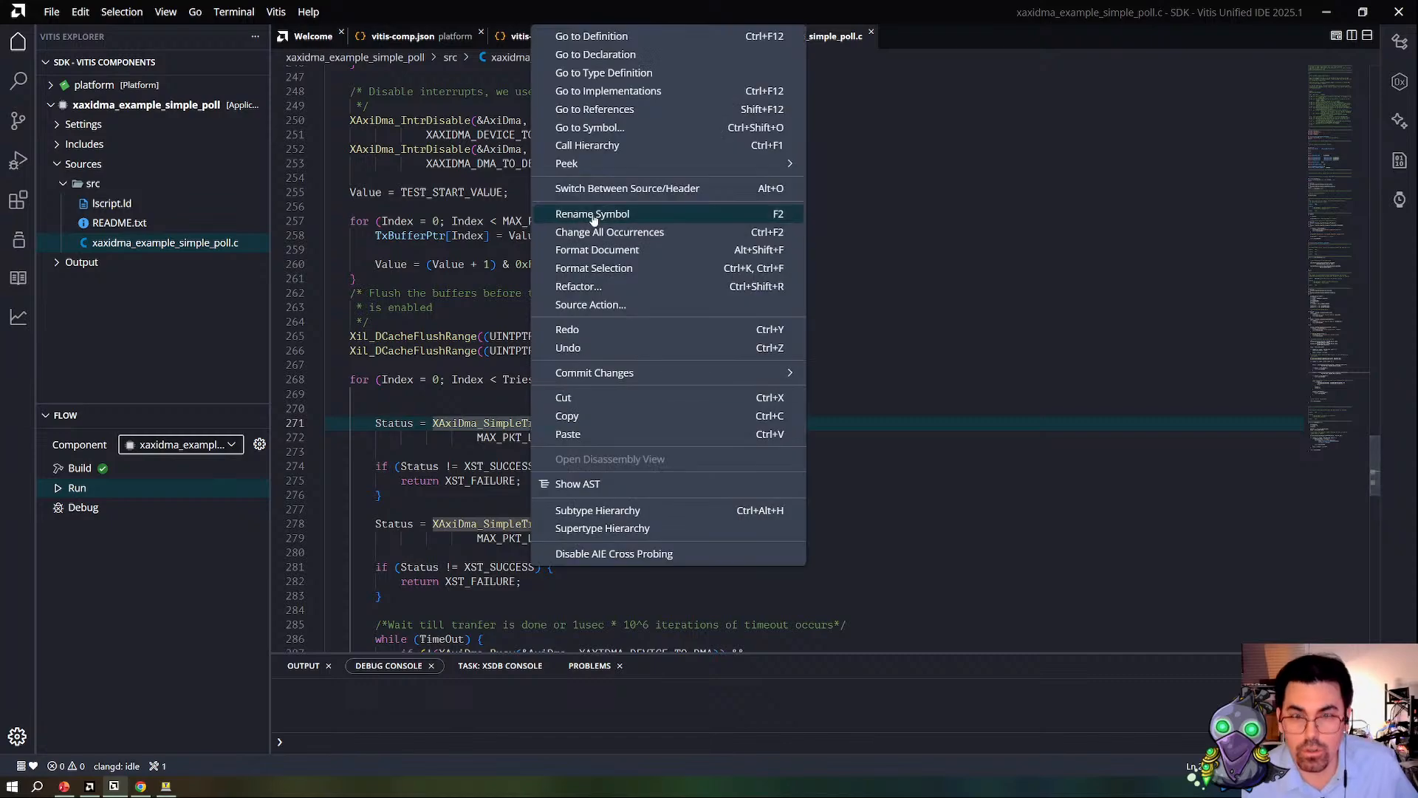
click(604, 38)
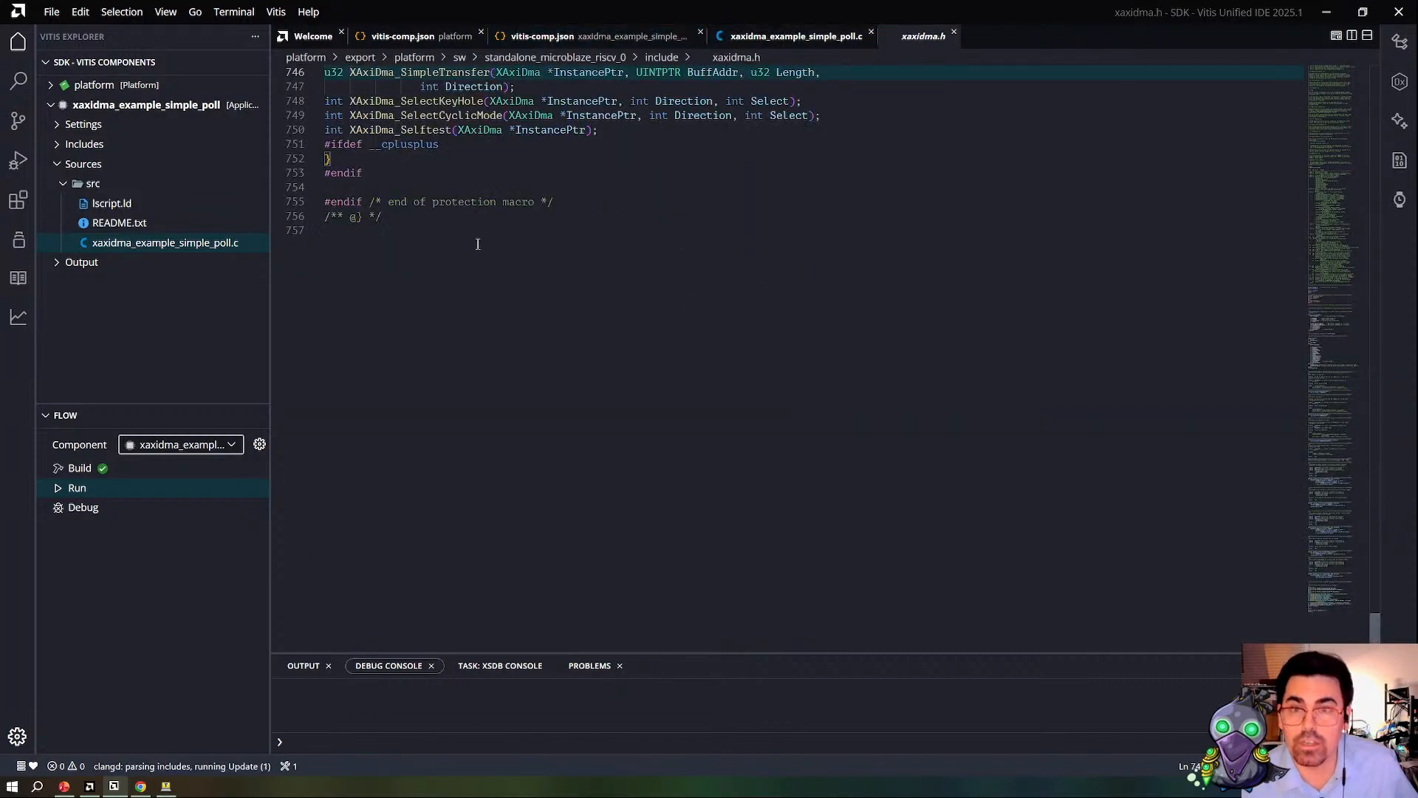
Step: Try to reach the definition of XAxiDma_SimpleTransfer from its prototype in xaxidma.h
scroll(677, 215, up, 3)
right_click(398, 213)
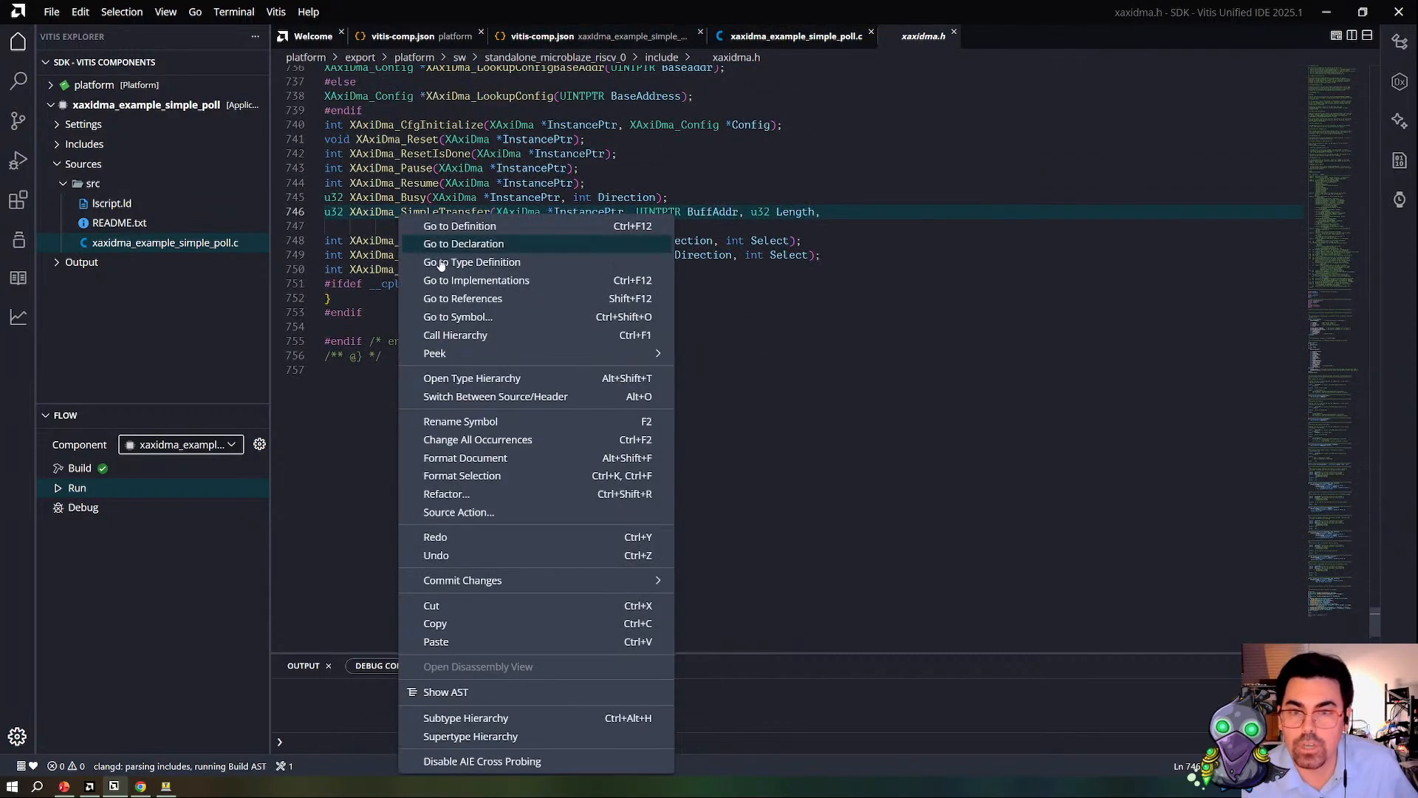
click(468, 251)
right_click(419, 211)
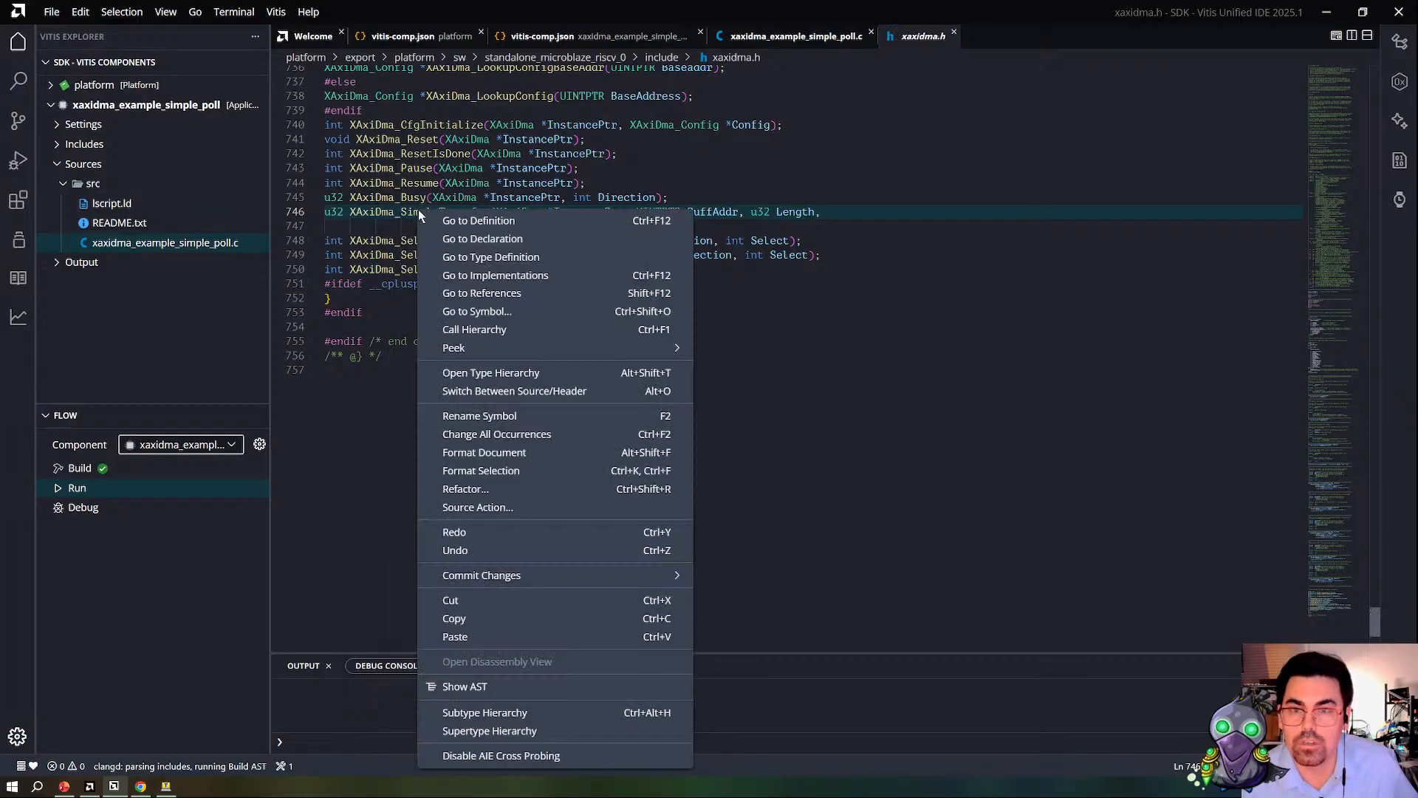
click(537, 225)
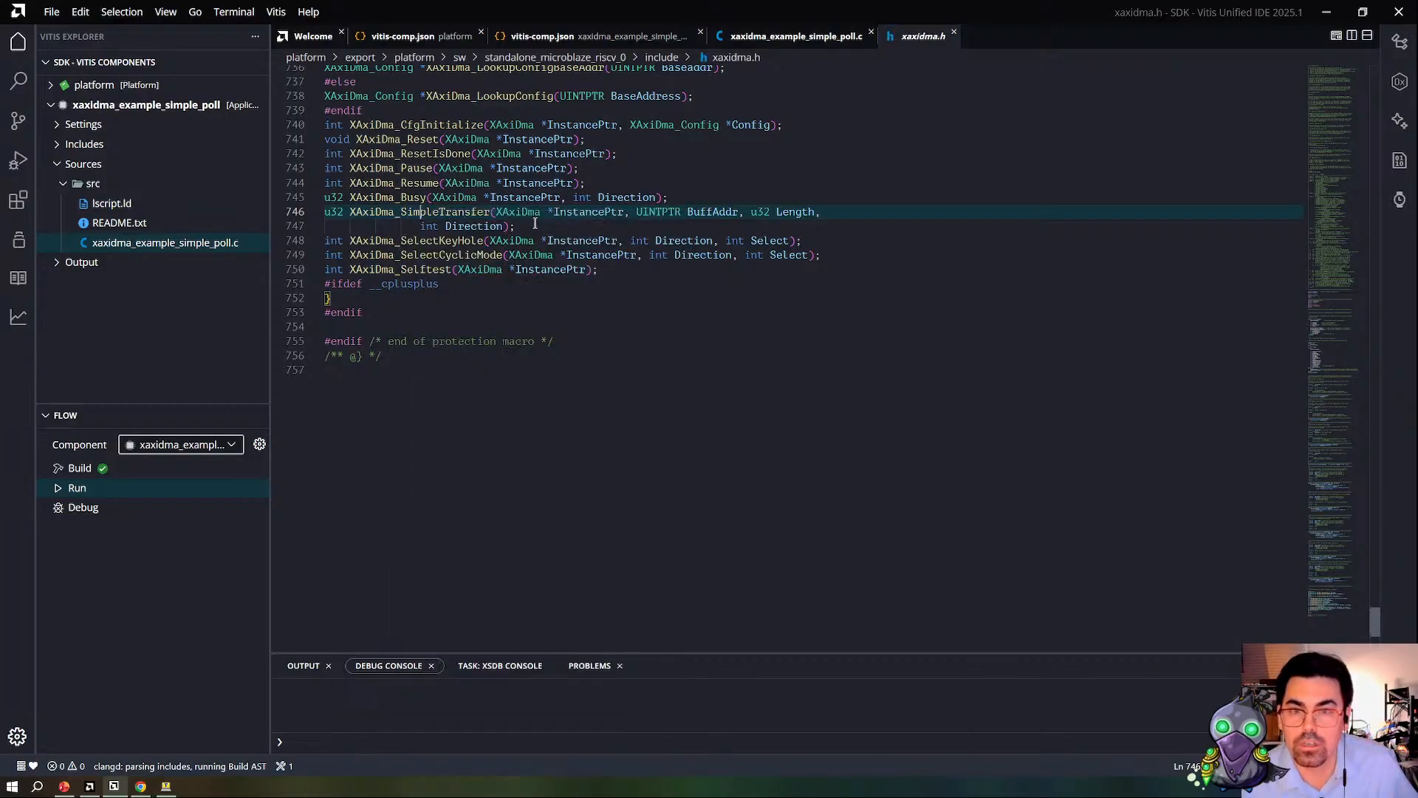
Step: Show the references to XAxiDma_SimpleTransfer from xaxidma.h and try to go to its implementations
right_click(371, 211)
click(352, 279)
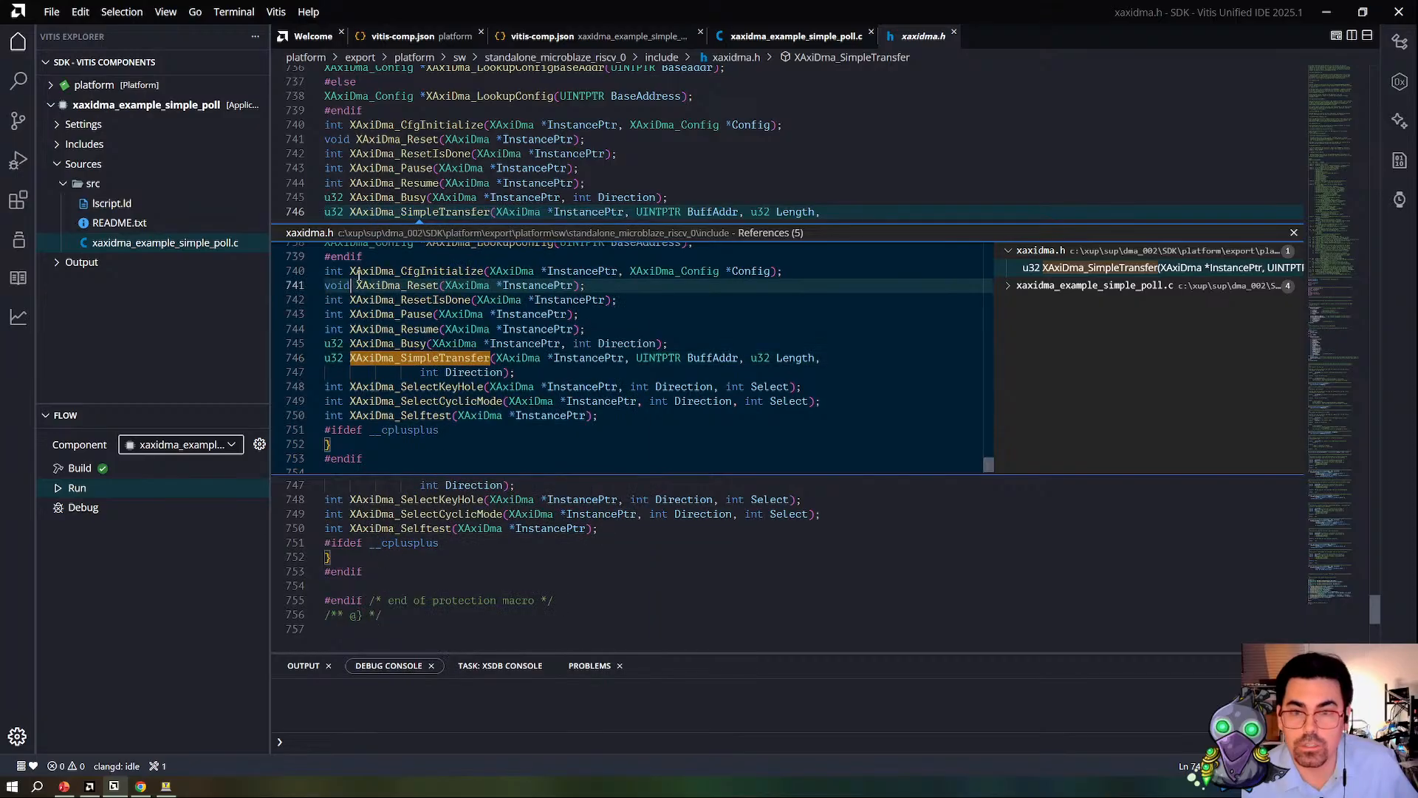
right_click(434, 211)
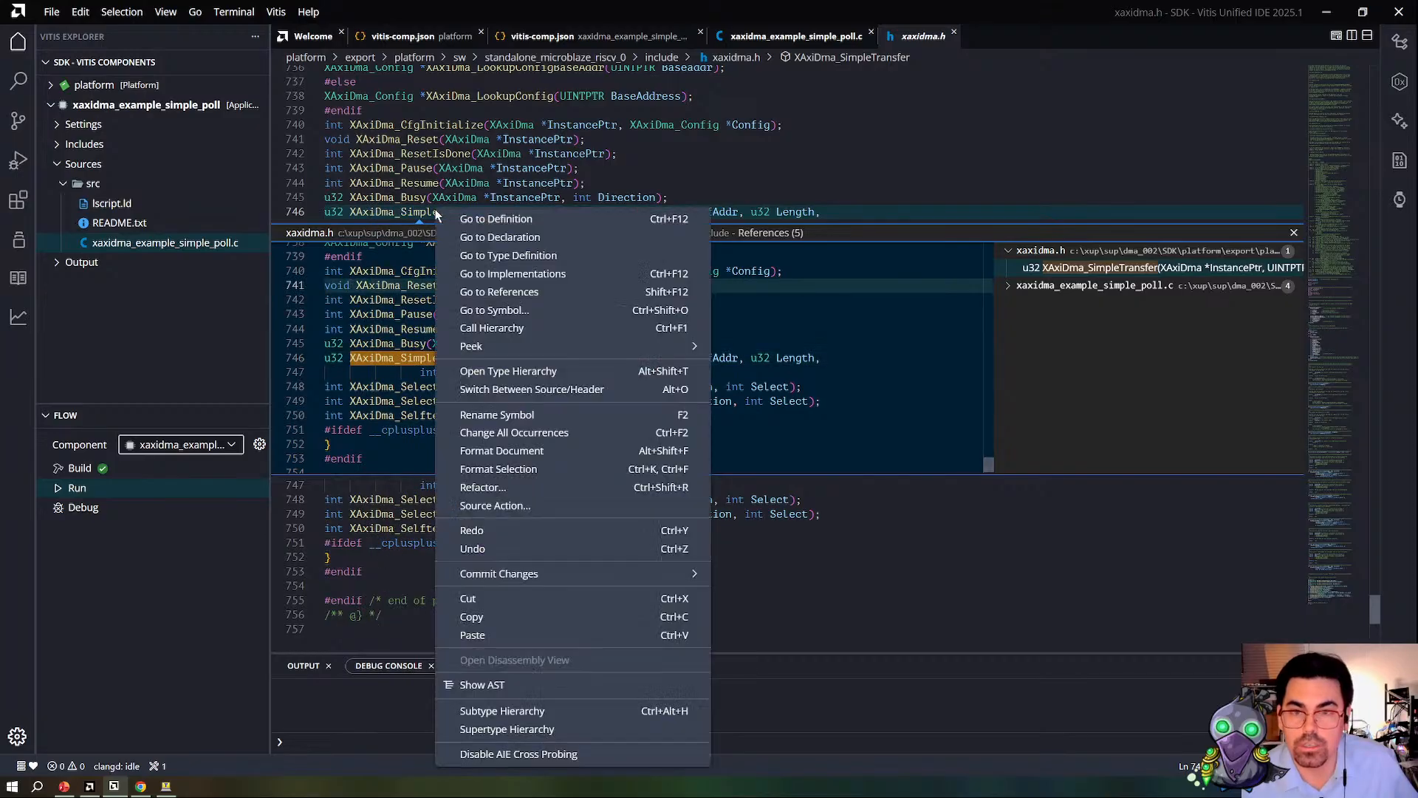
click(549, 275)
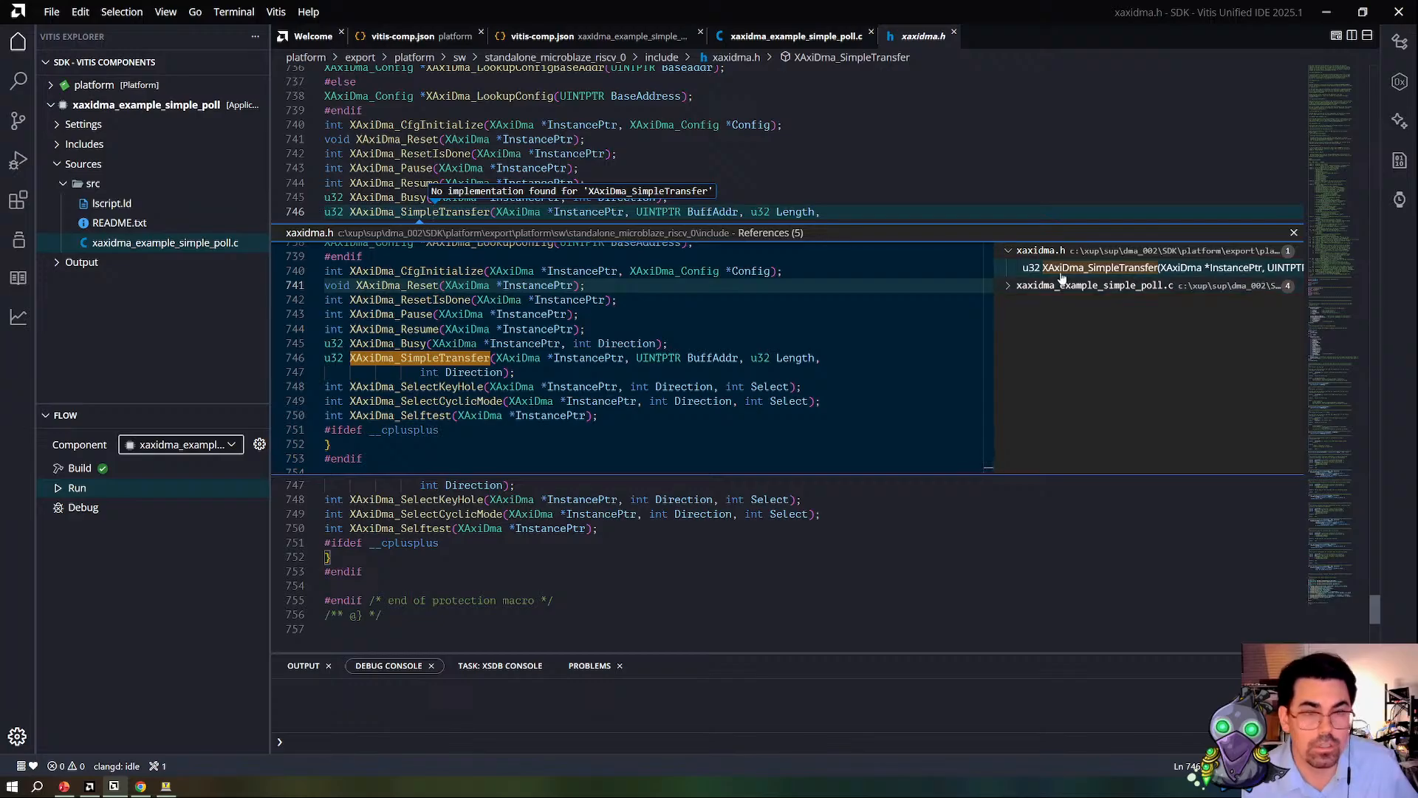
click(370, 211)
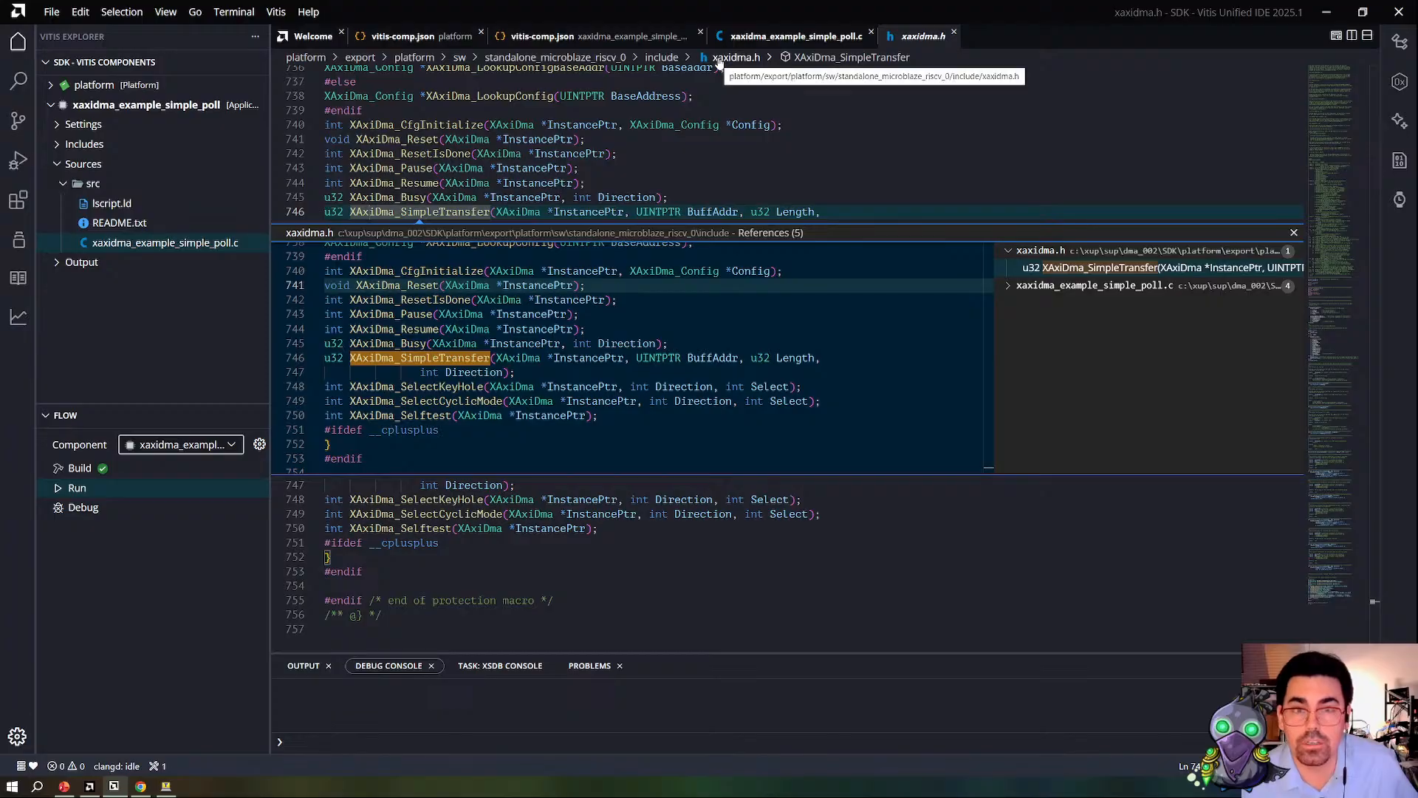
Step: Browse the lib and include folders of the exported standalone_microblaze_riscv_0 platform software for the DMA driver source
click(606, 59)
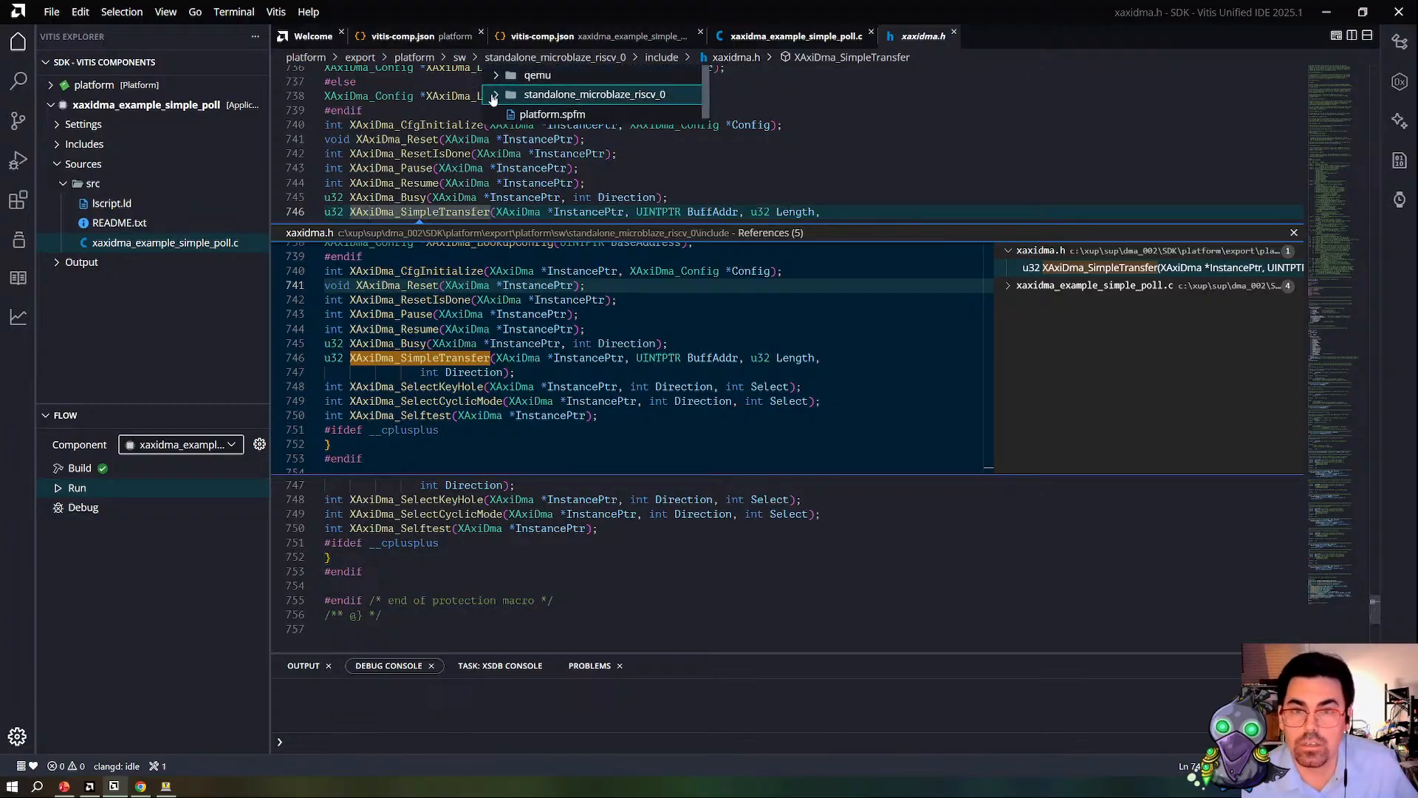
click(497, 94)
click(505, 155)
scroll(510, 153, down, 3)
scroll(516, 149, up, 3)
scroll(511, 166, down, 3)
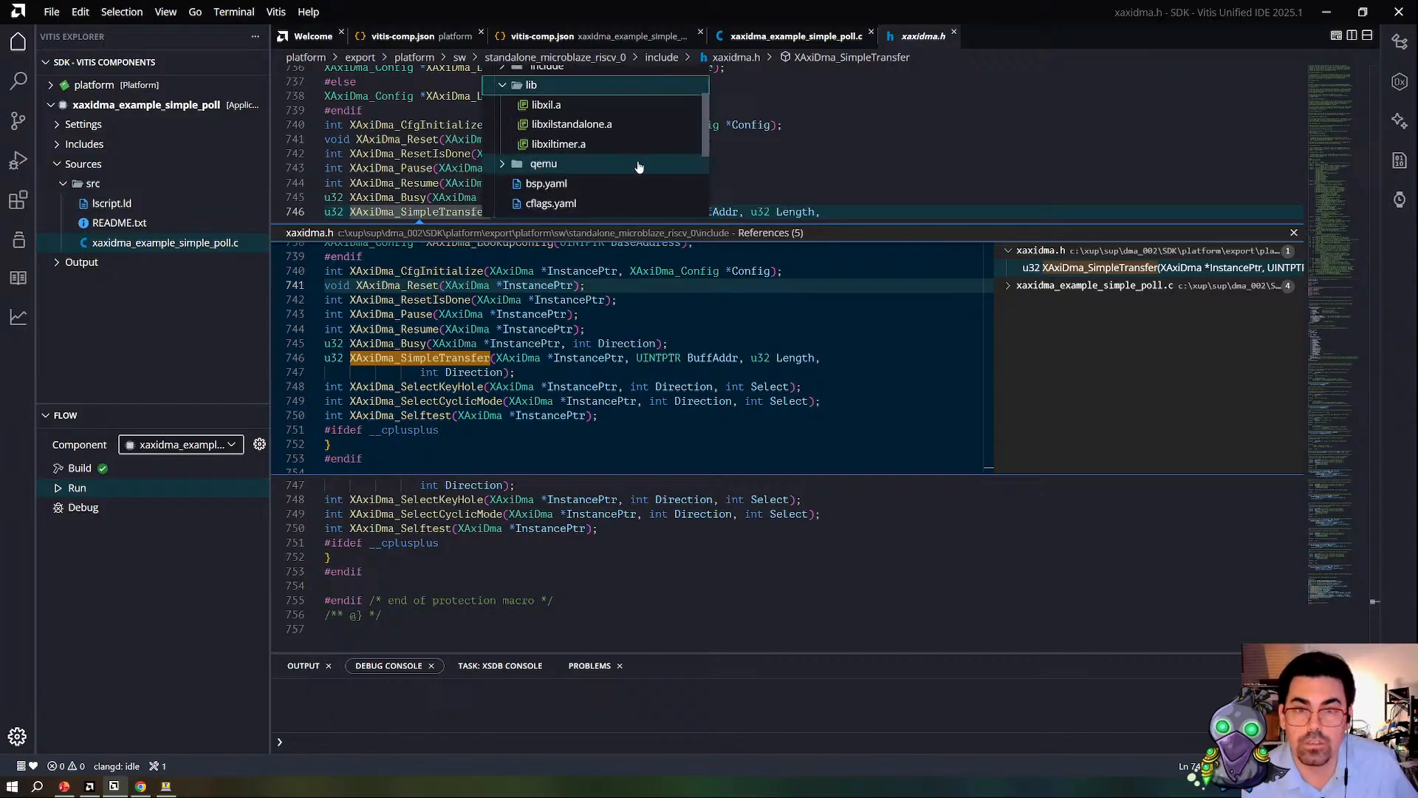
scroll(518, 151, up, 3)
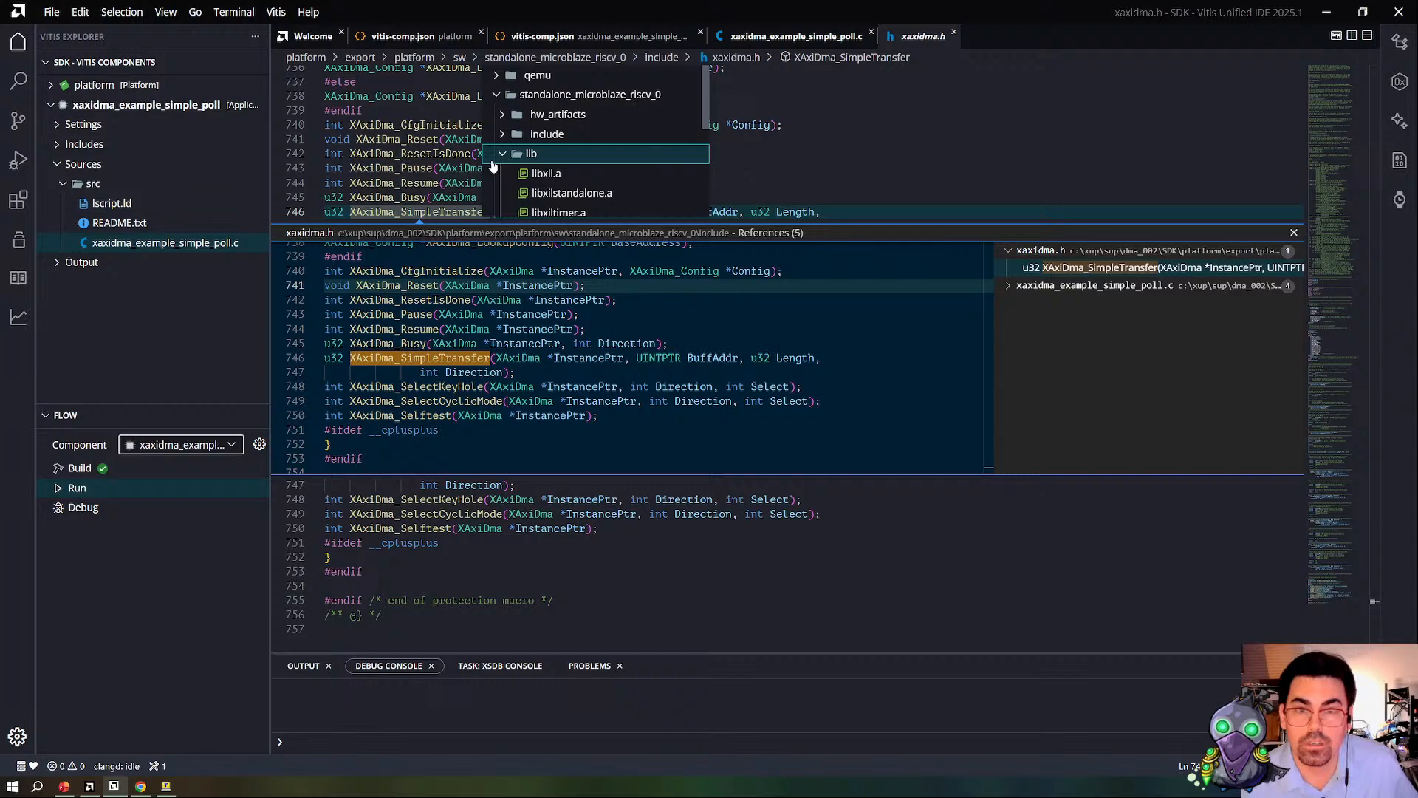
click(503, 153)
click(503, 134)
scroll(503, 135, down, 10)
scroll(503, 136, up, 10)
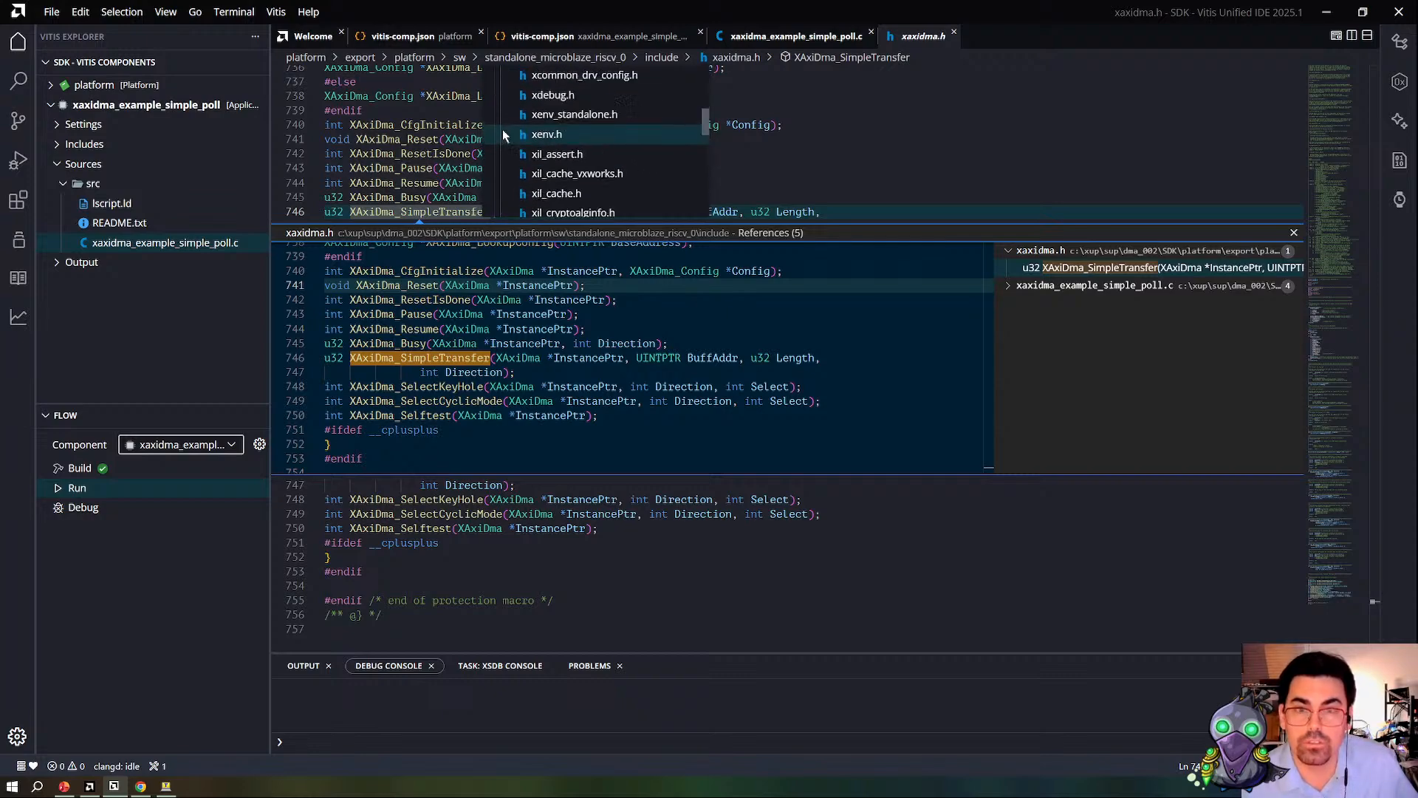
click(506, 133)
scroll(499, 145, down, 1)
scroll(501, 141, up, 1)
click(497, 94)
click(497, 94)
Step: Open xaxidma.c from the platform's BSP libsrc/axidma/src folder, and return to xaxidma_example_simple_poll.c
click(53, 87)
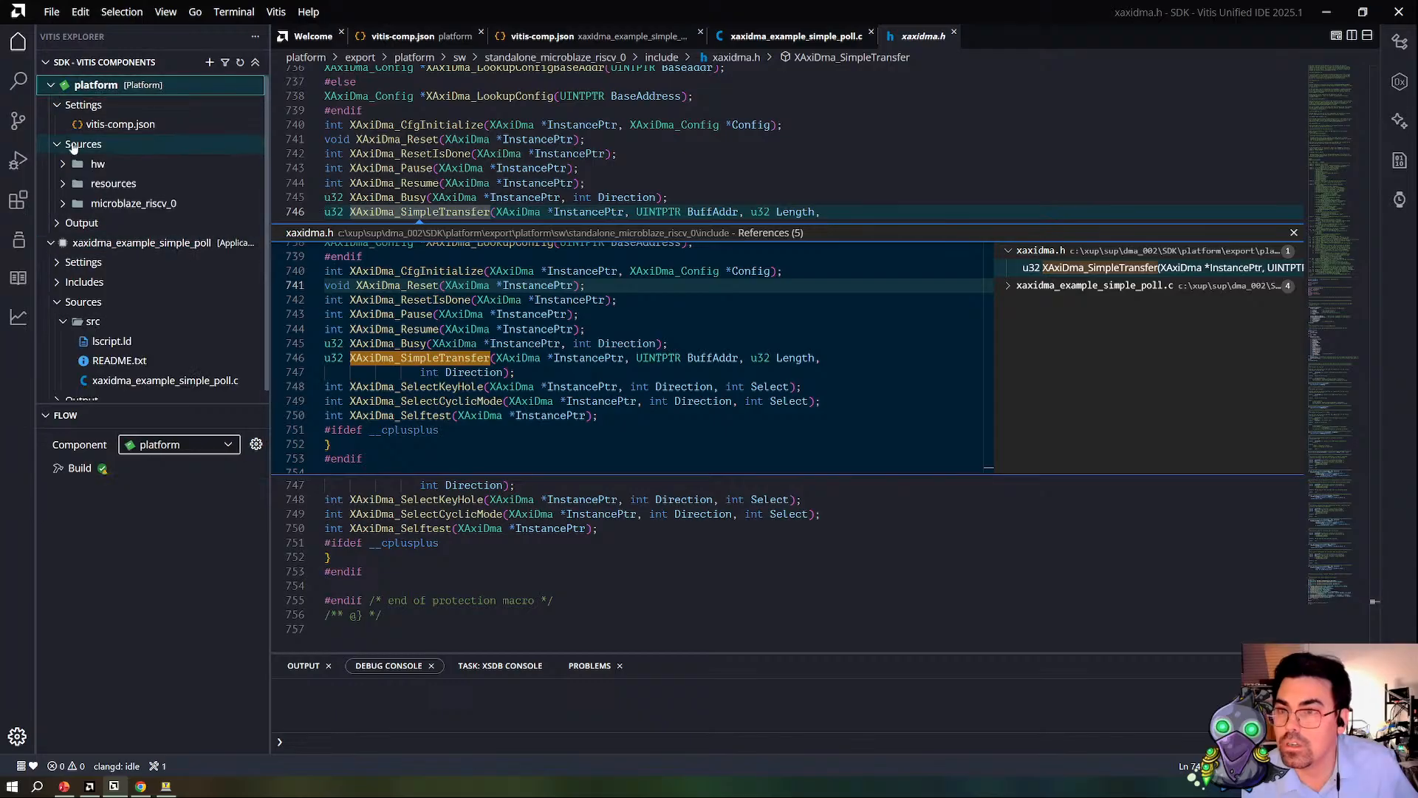
click(62, 204)
scroll(81, 192, down, 3)
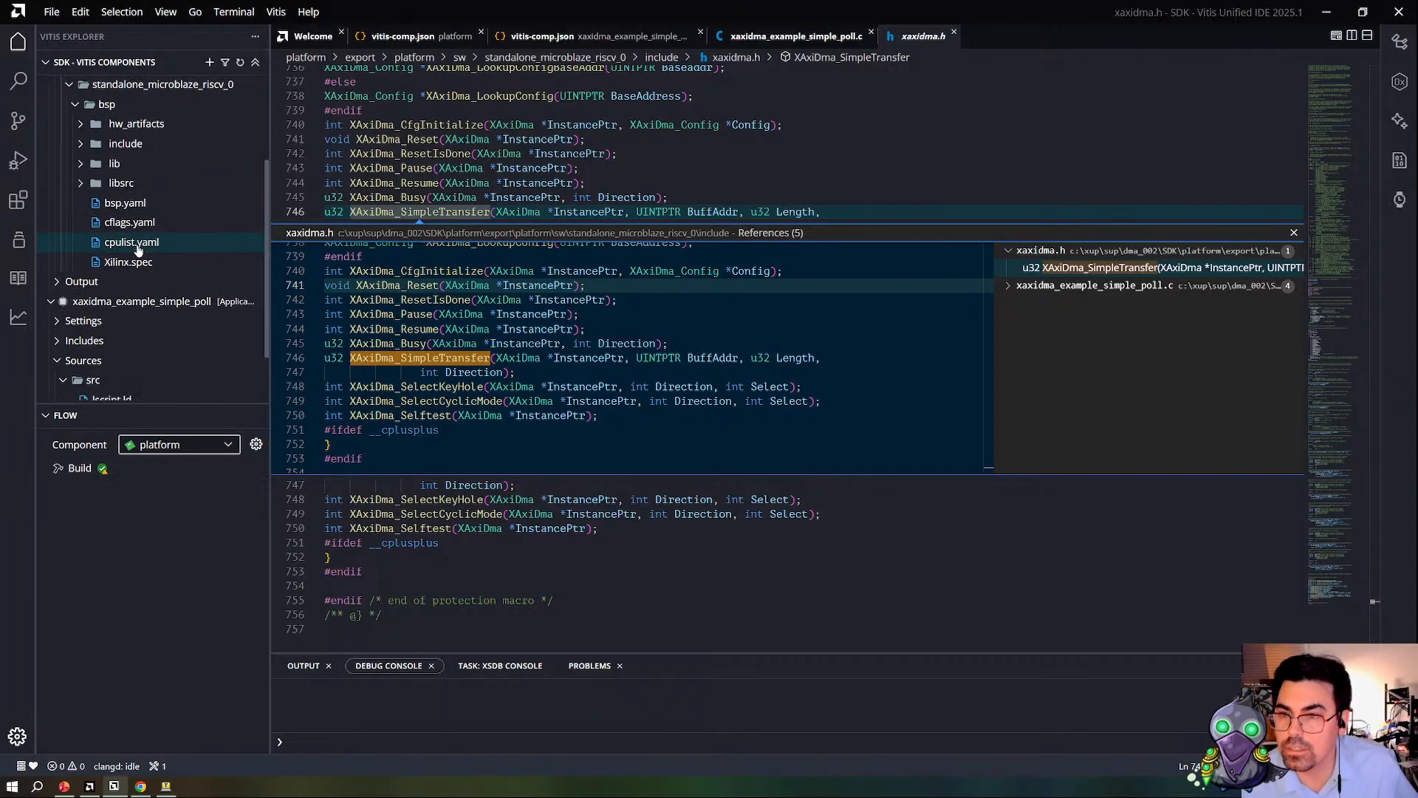
click(82, 184)
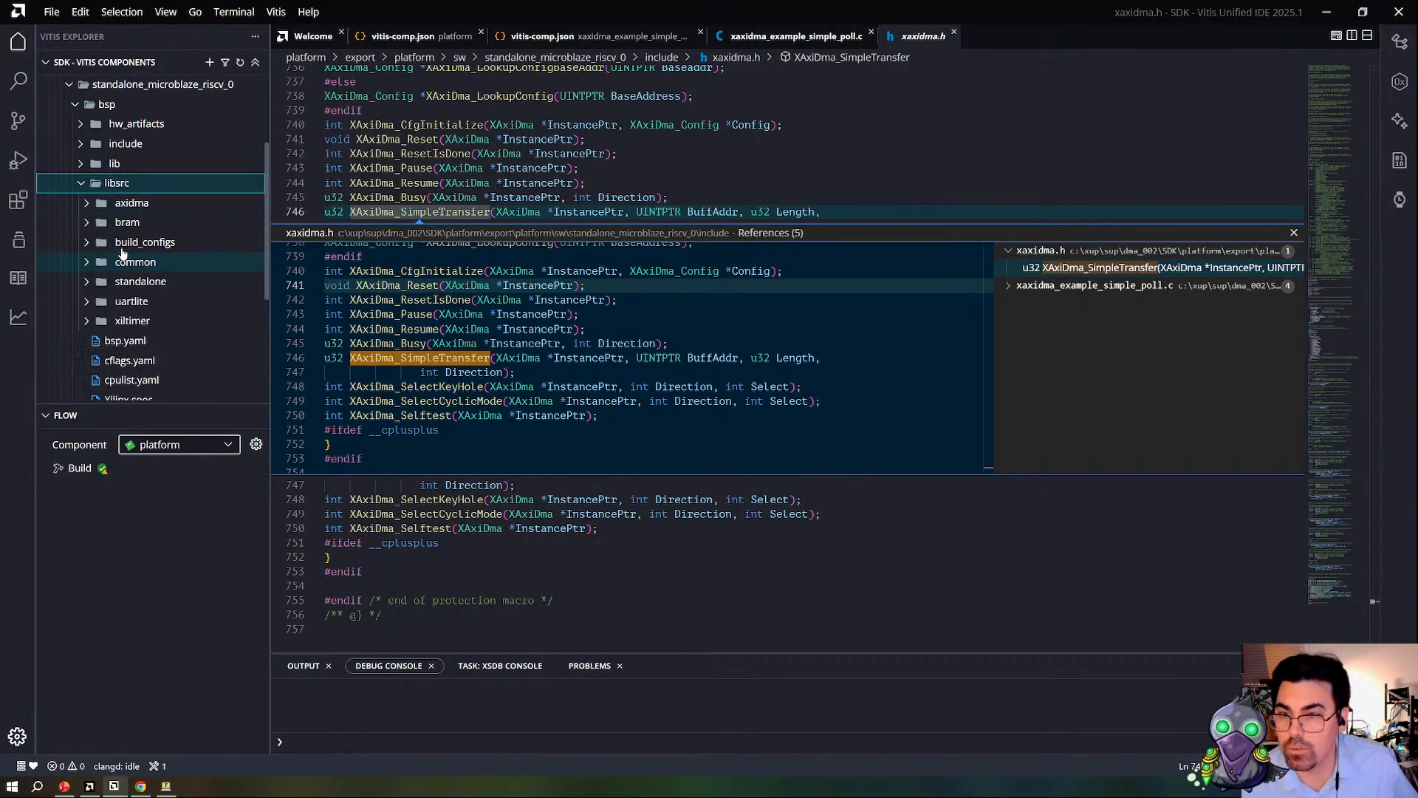
click(125, 204)
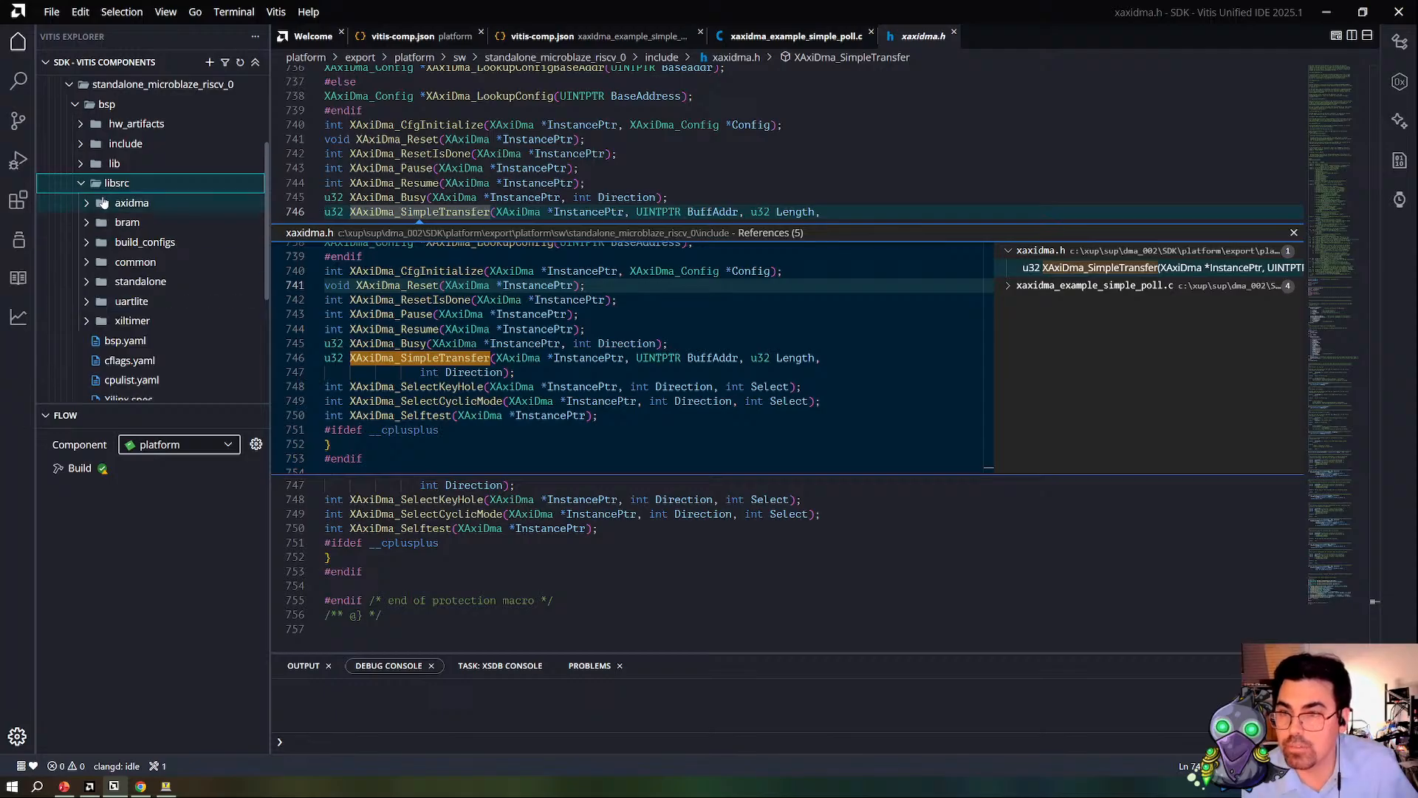
scroll(144, 219, down, 5)
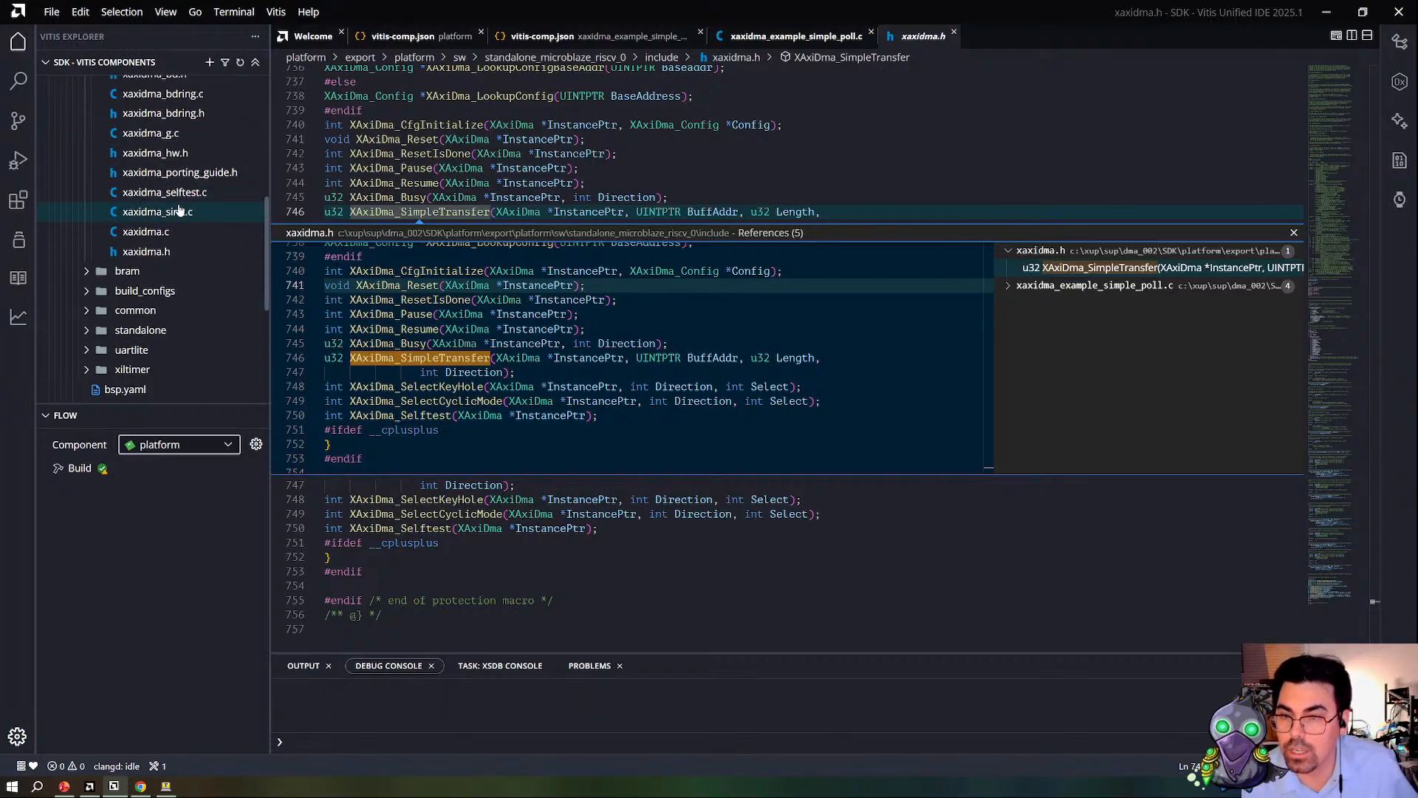
click(147, 232)
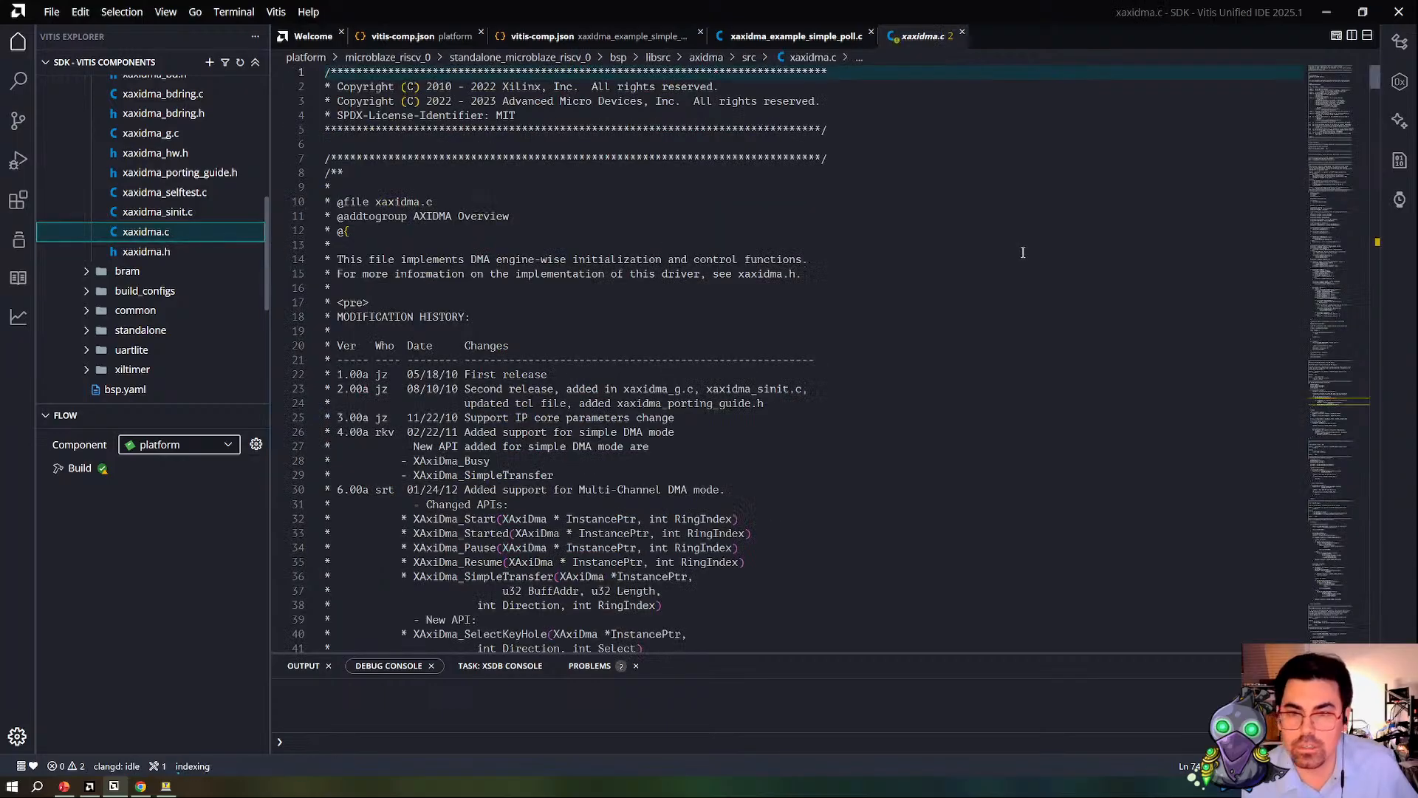
click(796, 35)
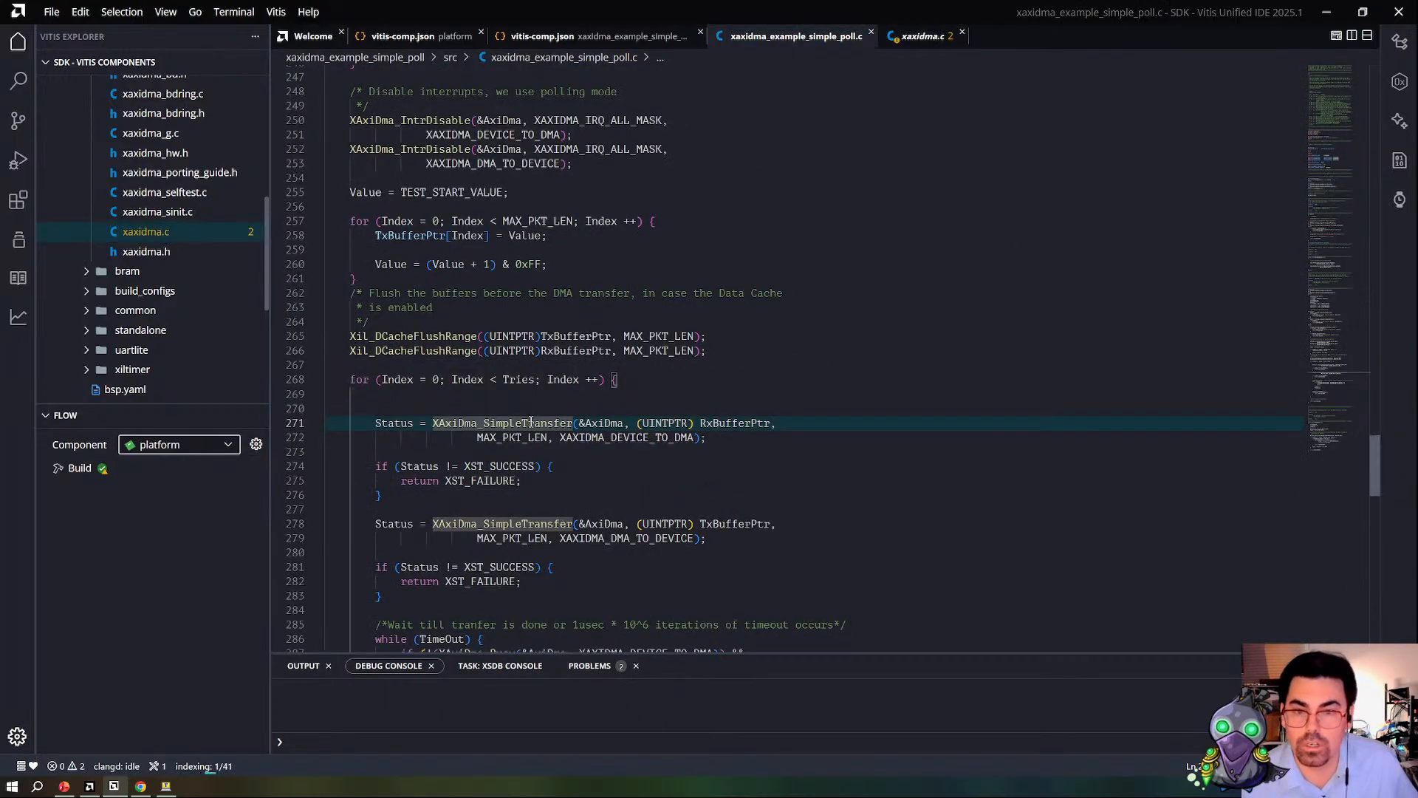
Step: Find the definition of XAxiDma_SimpleTransfer in xaxidma.c by searching for the function name
click(922, 35)
click(882, 302)
key(ctrl+f)
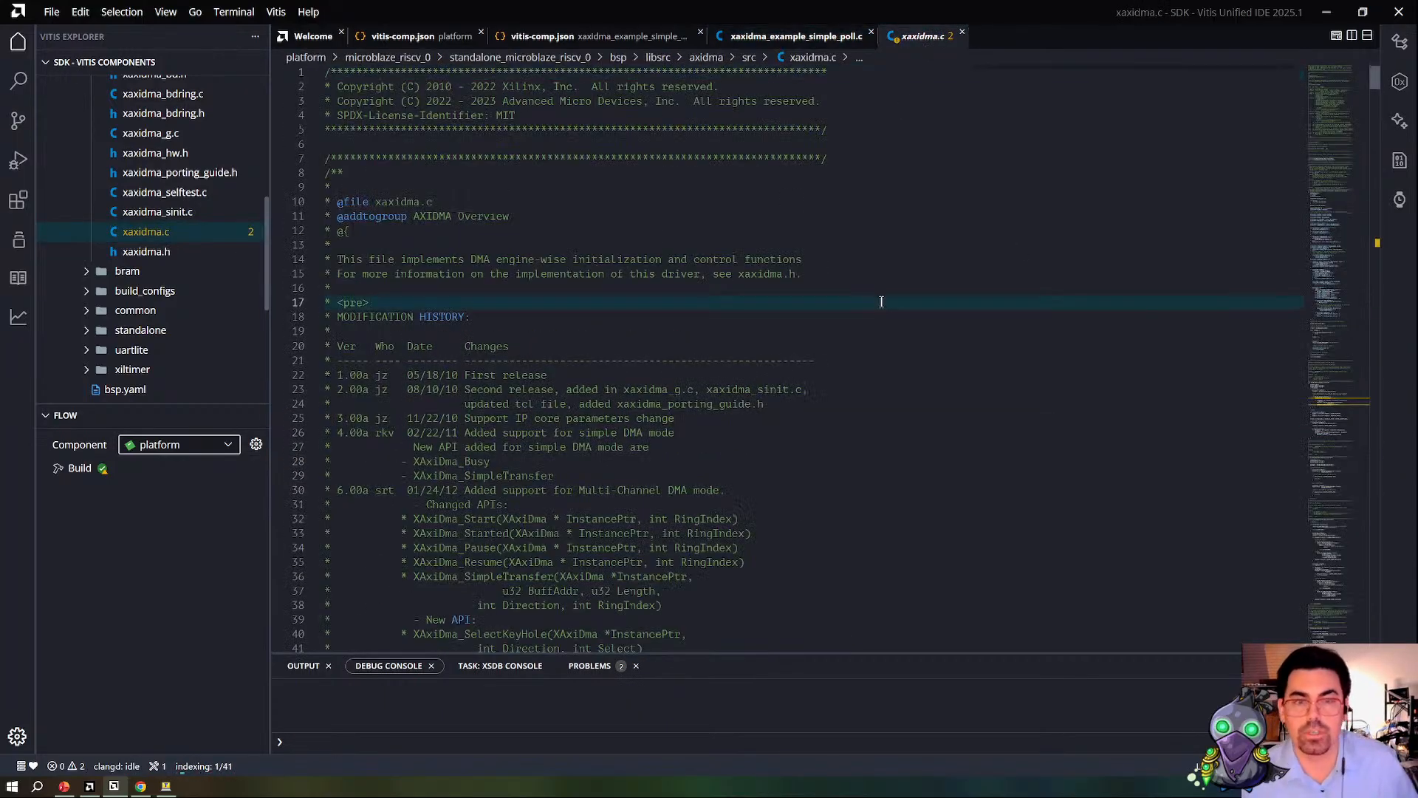
text(XAxiDma_SimpleTransfer)
key(Return)
key(Return)
scroll(791, 157, down, 5)
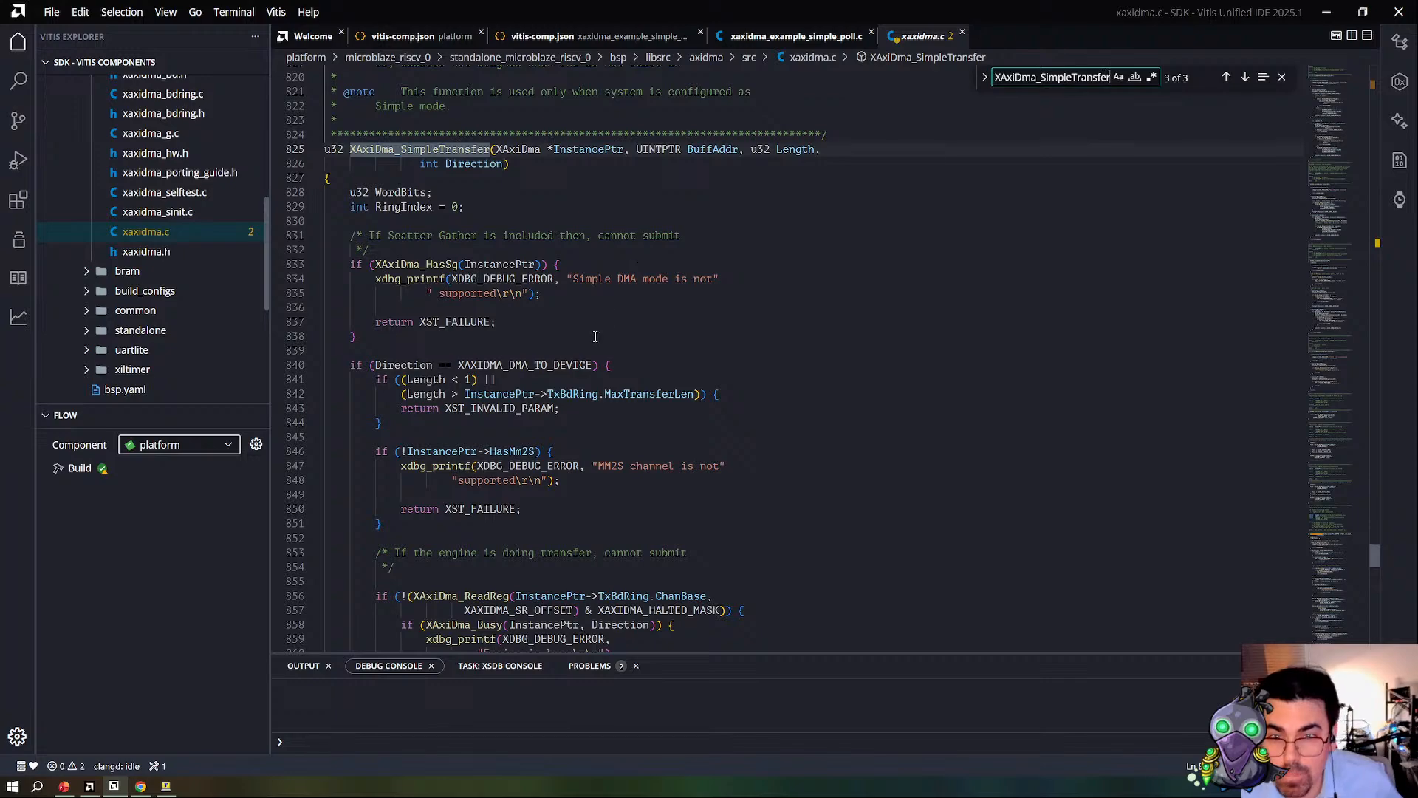
Step: Examine the XAXIDMA_DMA_TO_DEVICE branch of XAxiDma_SimpleTransfer, including its length, MM2S channel, busy, MicroDmaMode and buffer alignment checks
double_click(568, 365)
scroll(568, 365, down, 2)
click(500, 346)
click(681, 367)
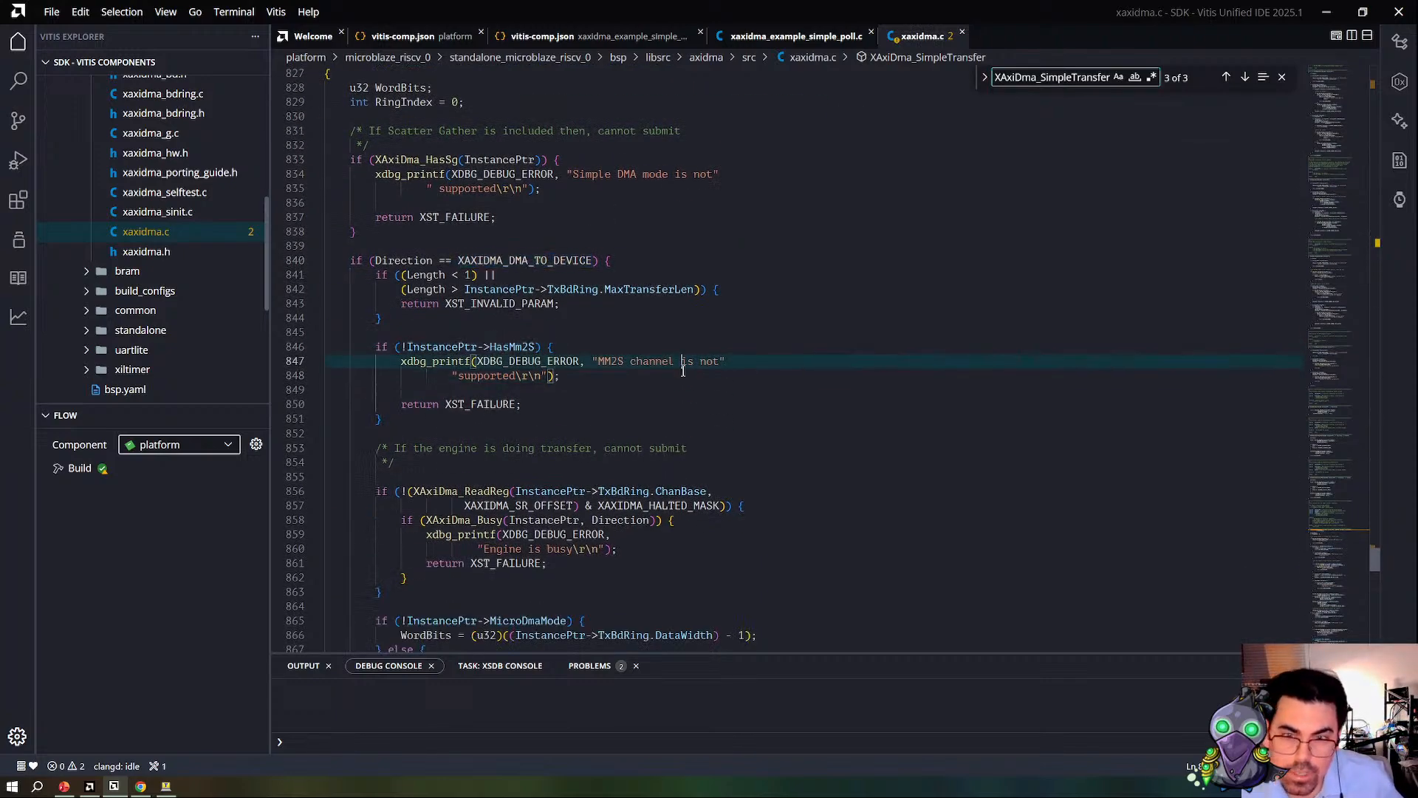
scroll(593, 361, down, 2)
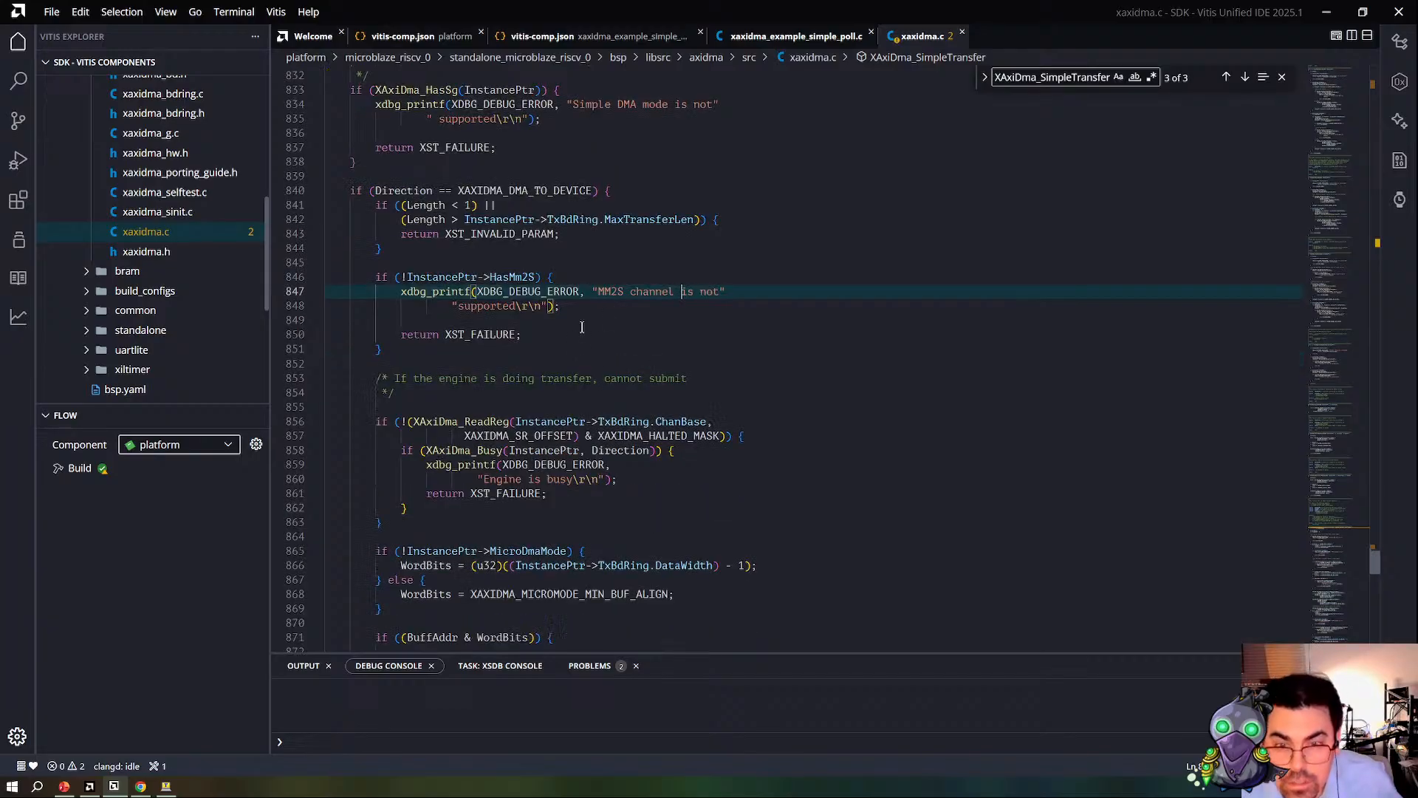
scroll(589, 337, down, 2)
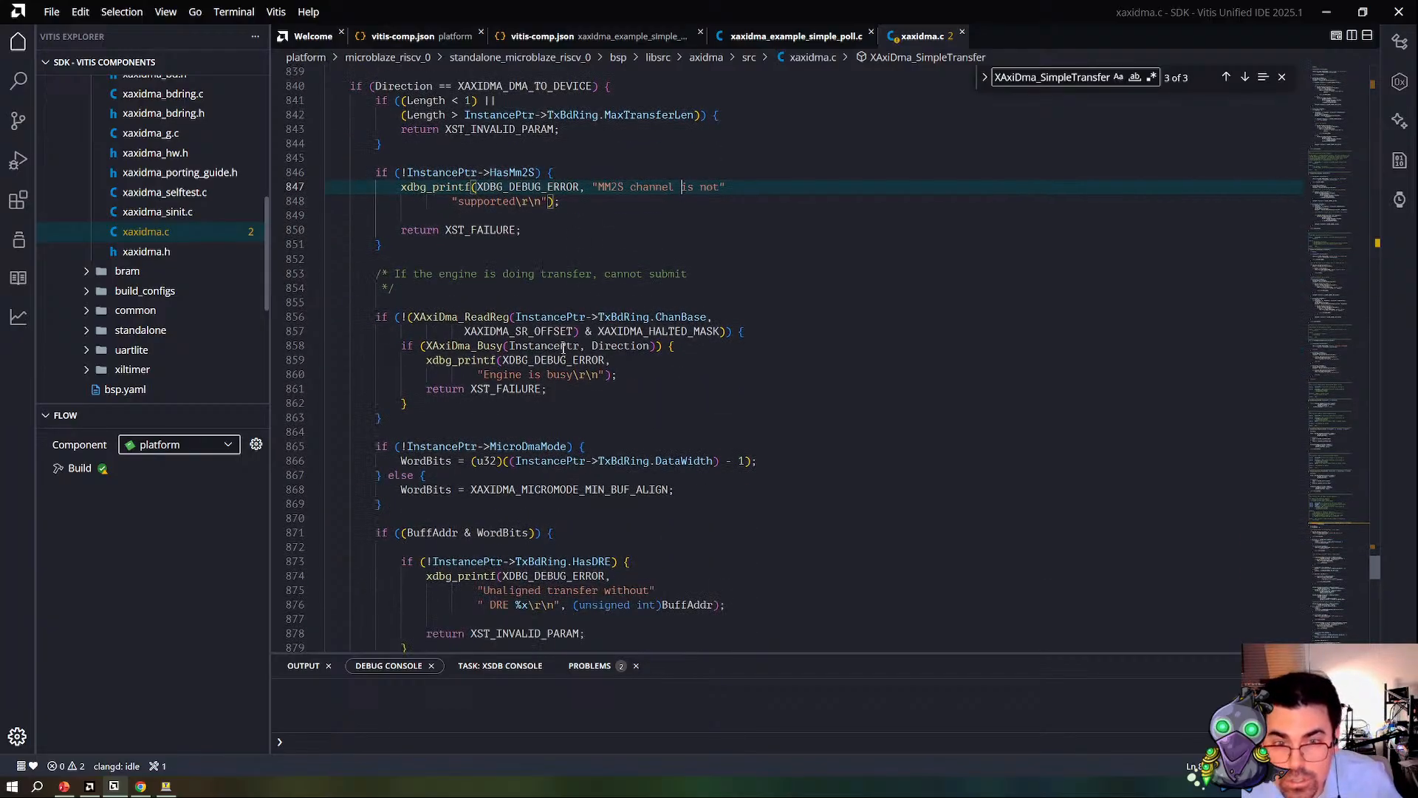
scroll(578, 386, down, 2)
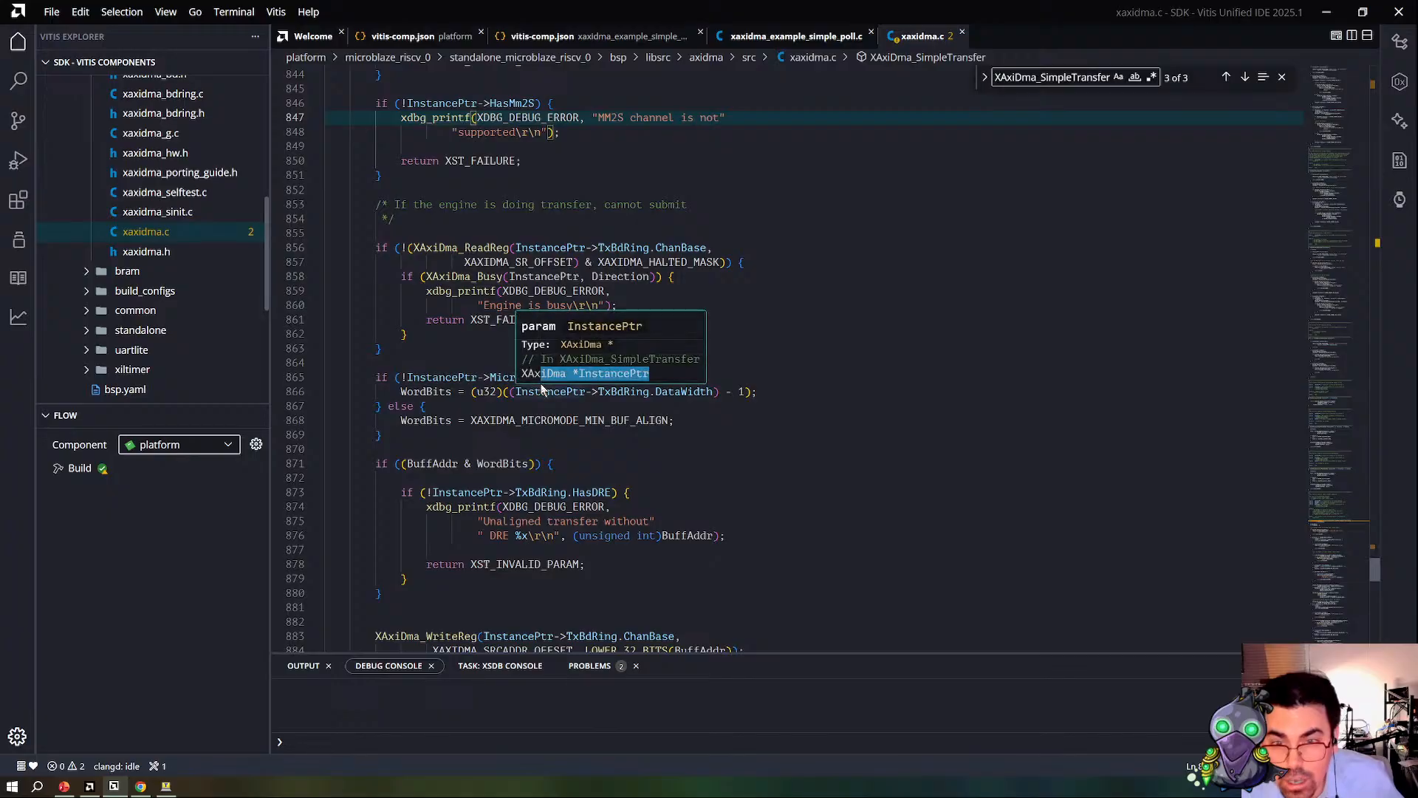
click(525, 377)
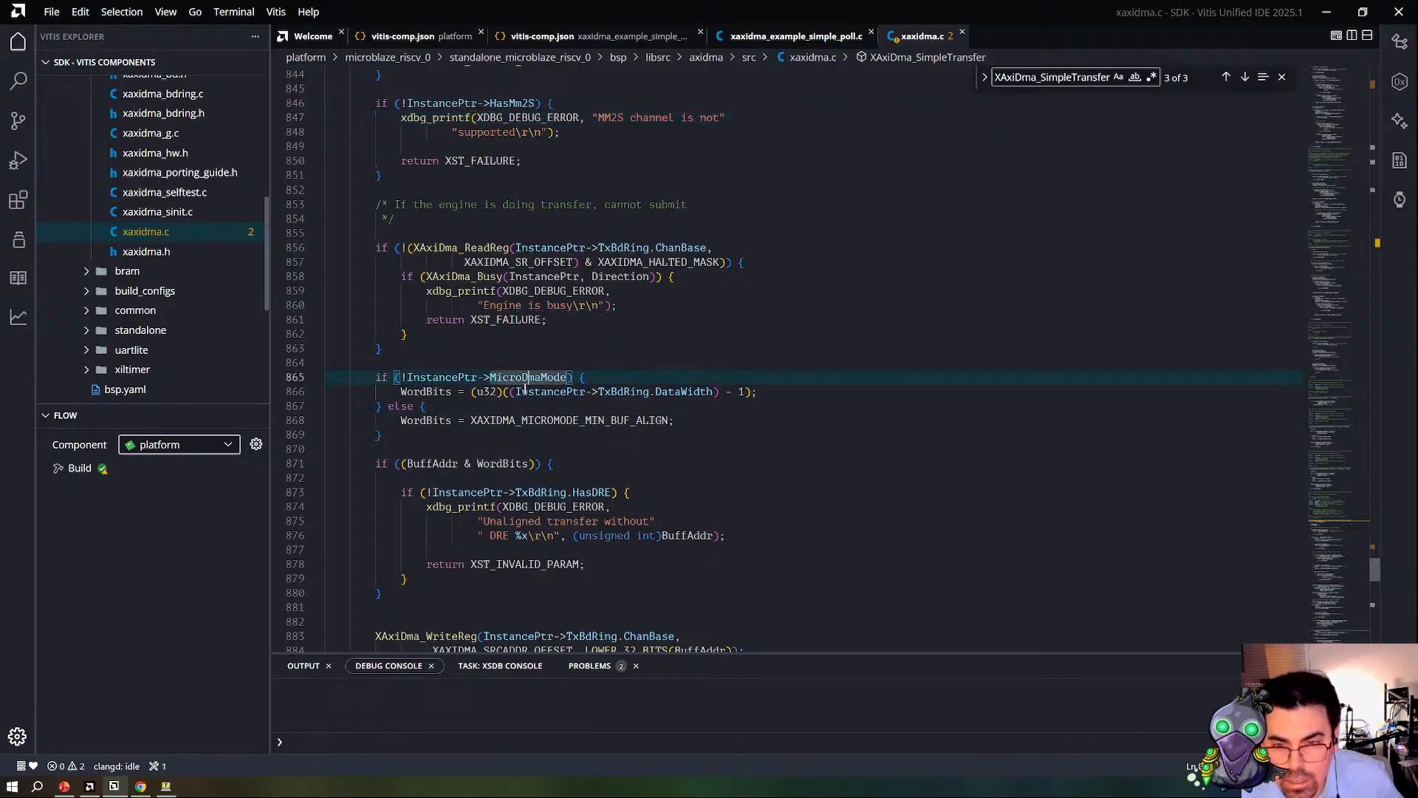
scroll(520, 406, down, 2)
scroll(528, 391, down, 2)
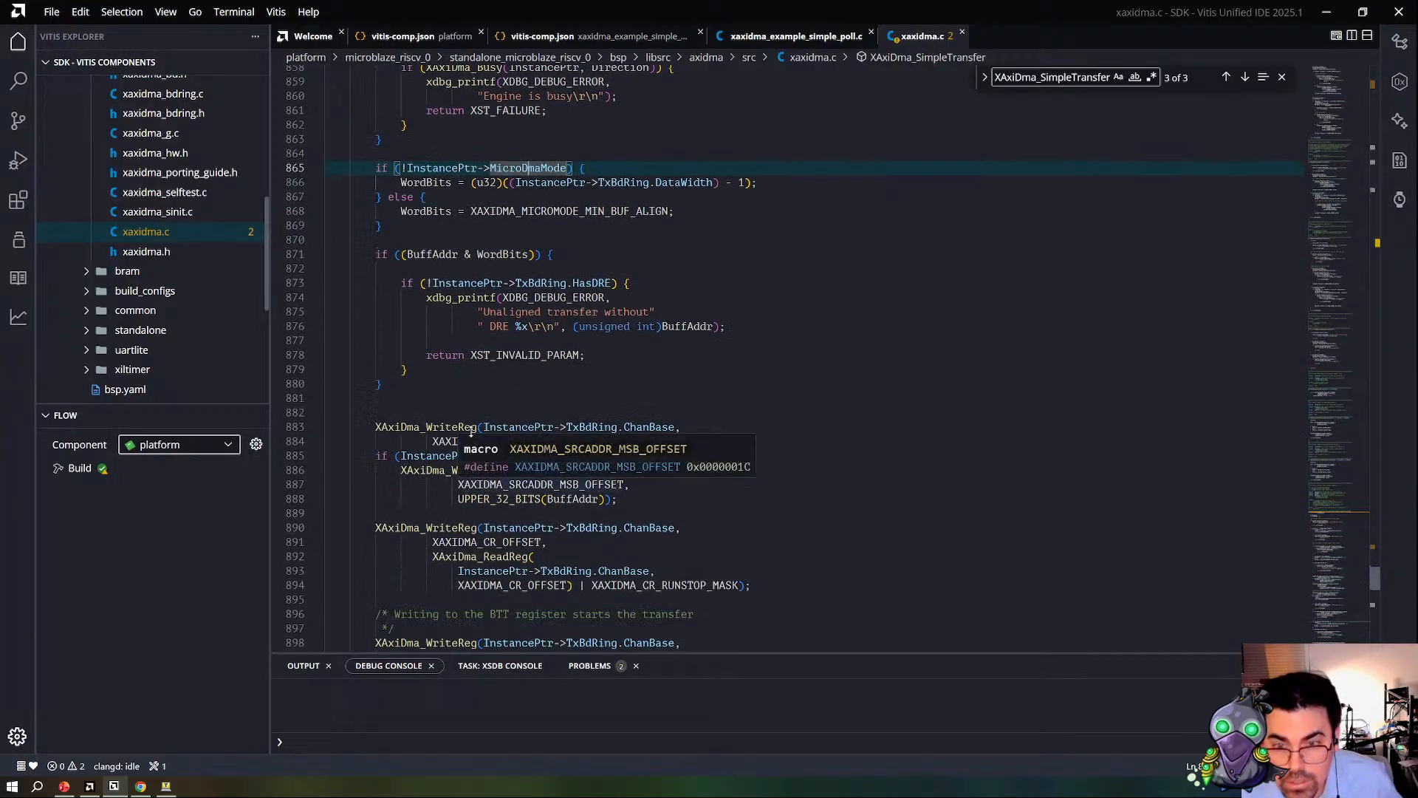
Step: Examine the TX channel's source address and control register writes, including XAXIDMA_CR_RUNSTOP_MASK
click(644, 541)
scroll(568, 437, down, 2)
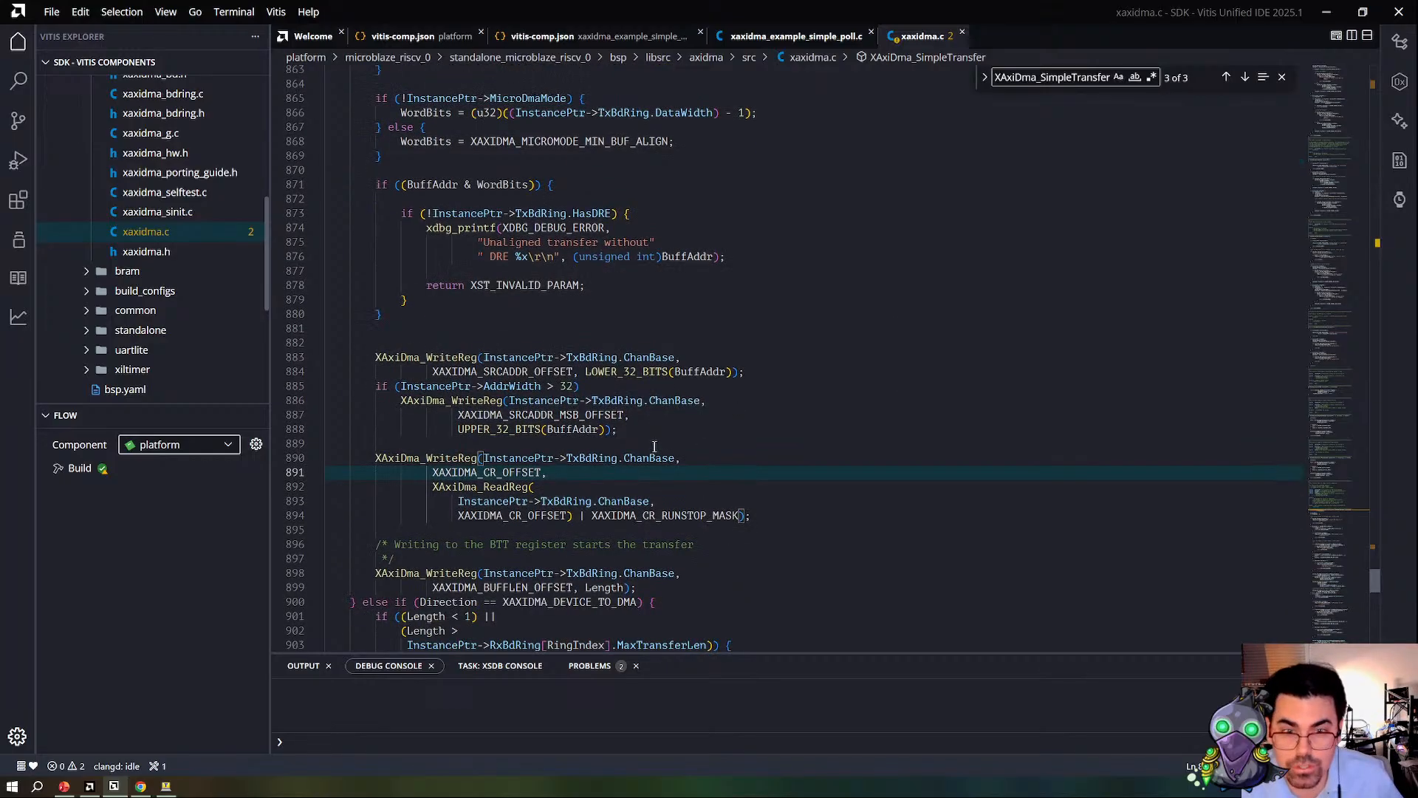
click(703, 359)
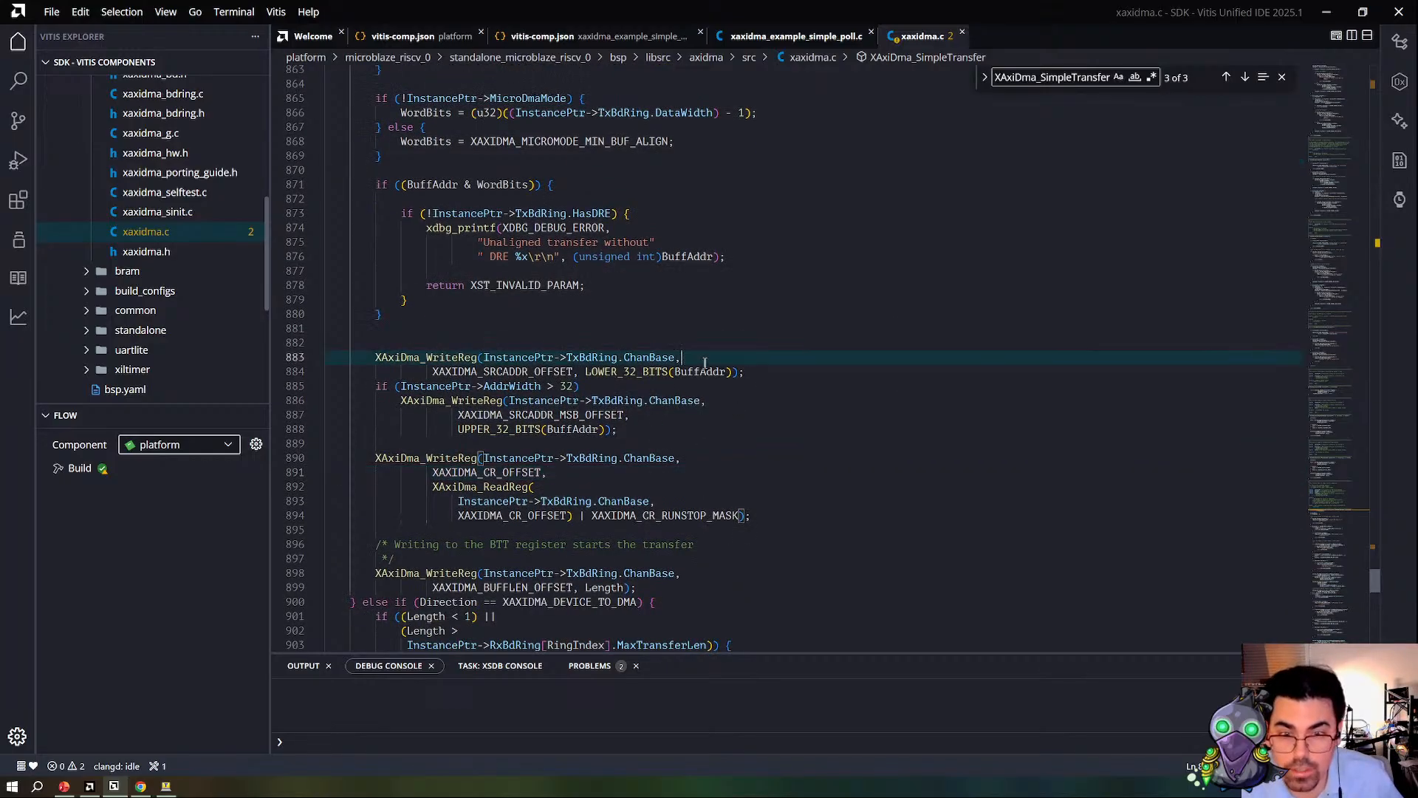
double_click(682, 515)
Step: Read through the XAXIDMA_DEVICE_TO_DMA branch of XAxiDma_SimpleTransfer to the register writes that start the receive transfer
scroll(682, 510, down, 3)
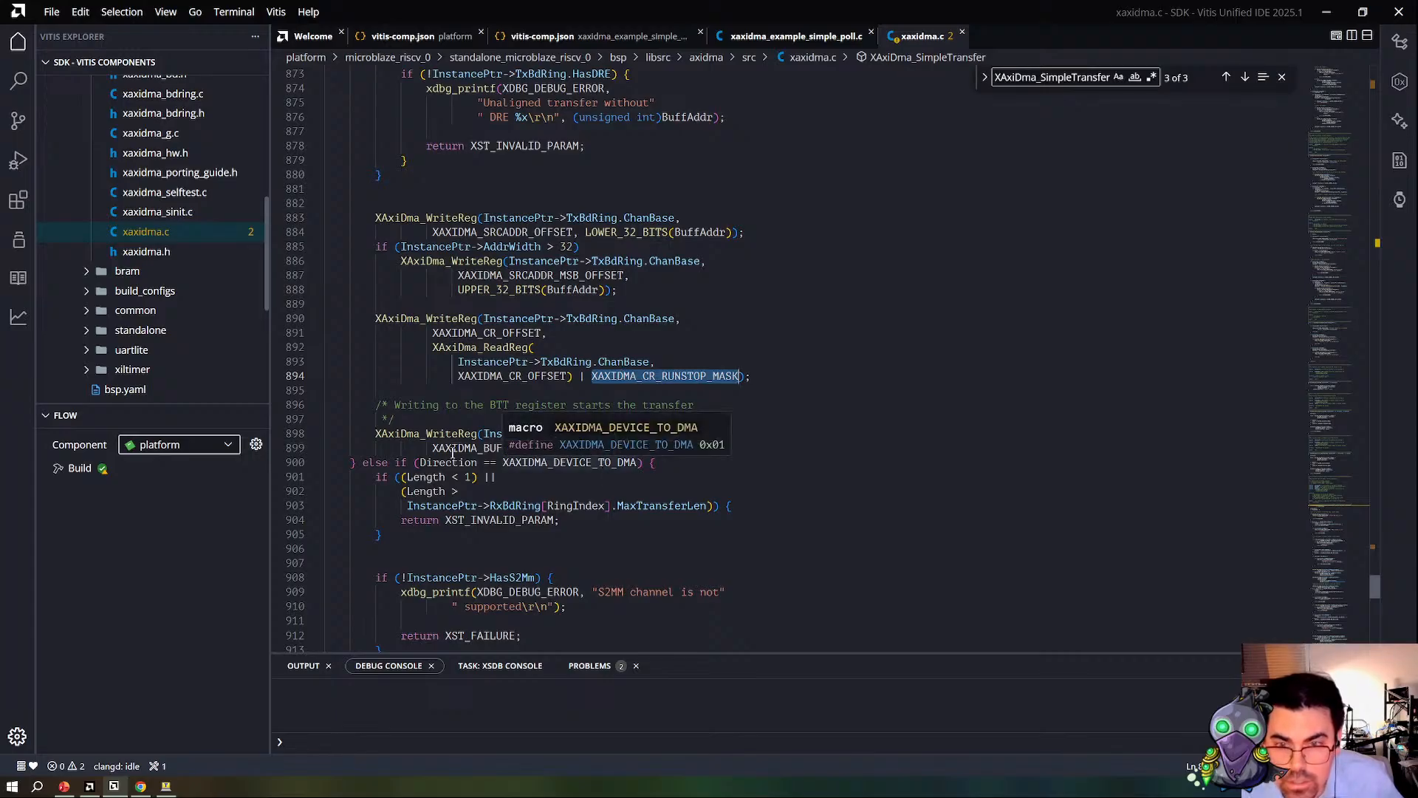
scroll(603, 458, down, 8)
scroll(595, 421, down, 7)
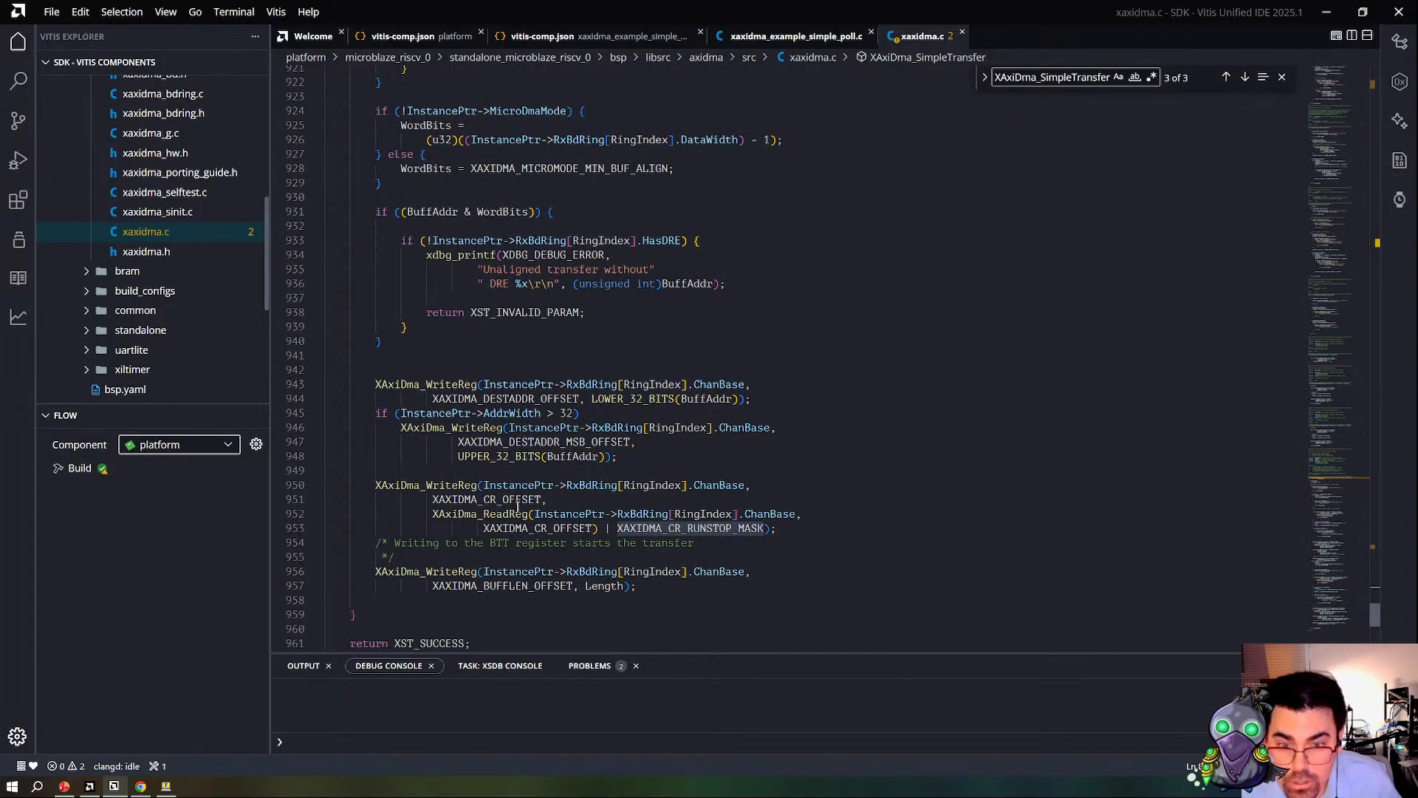
scroll(473, 414, up, 4)
scroll(442, 373, down, 3)
scroll(442, 373, down, 4)
scroll(454, 428, up, 5)
scroll(465, 486, up, 4)
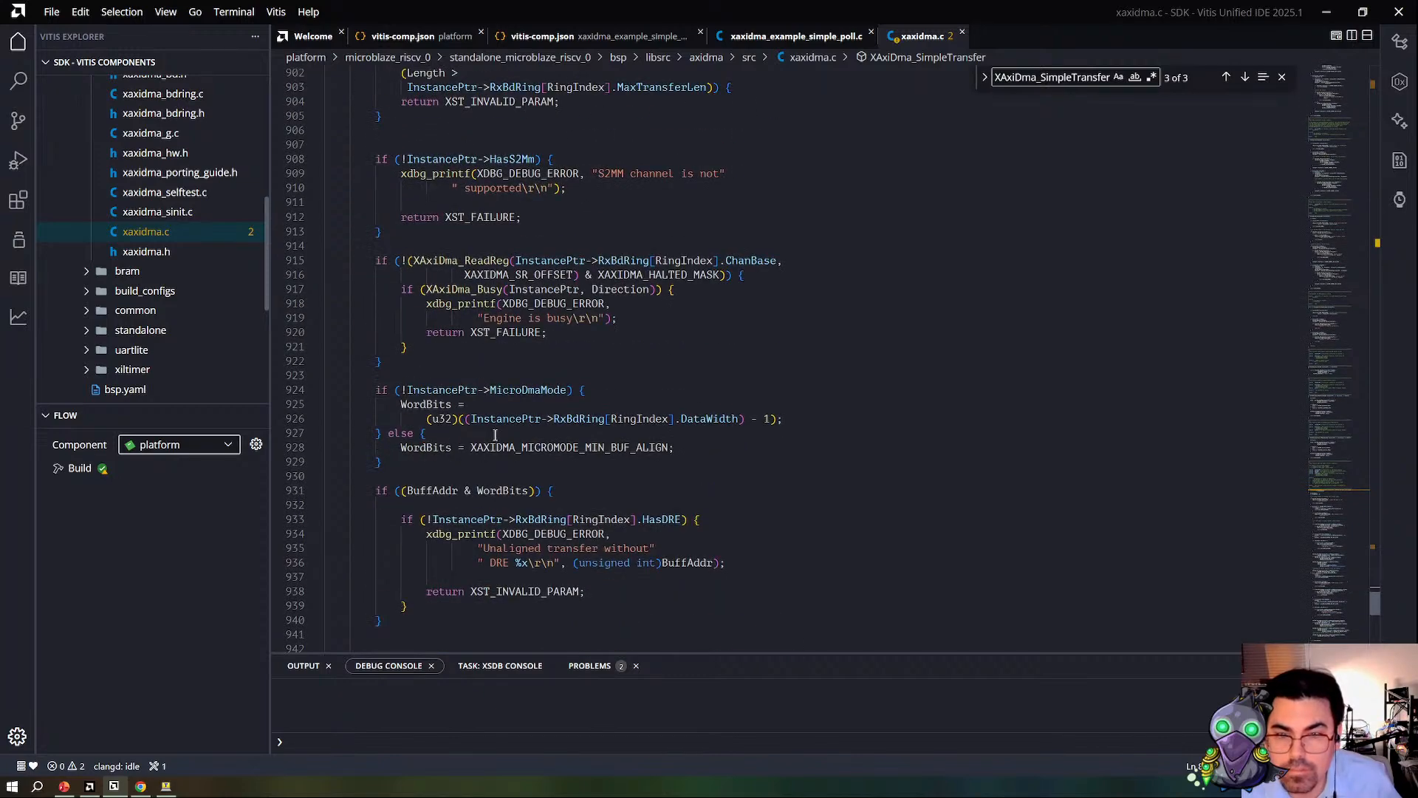
scroll(495, 436, down, 1)
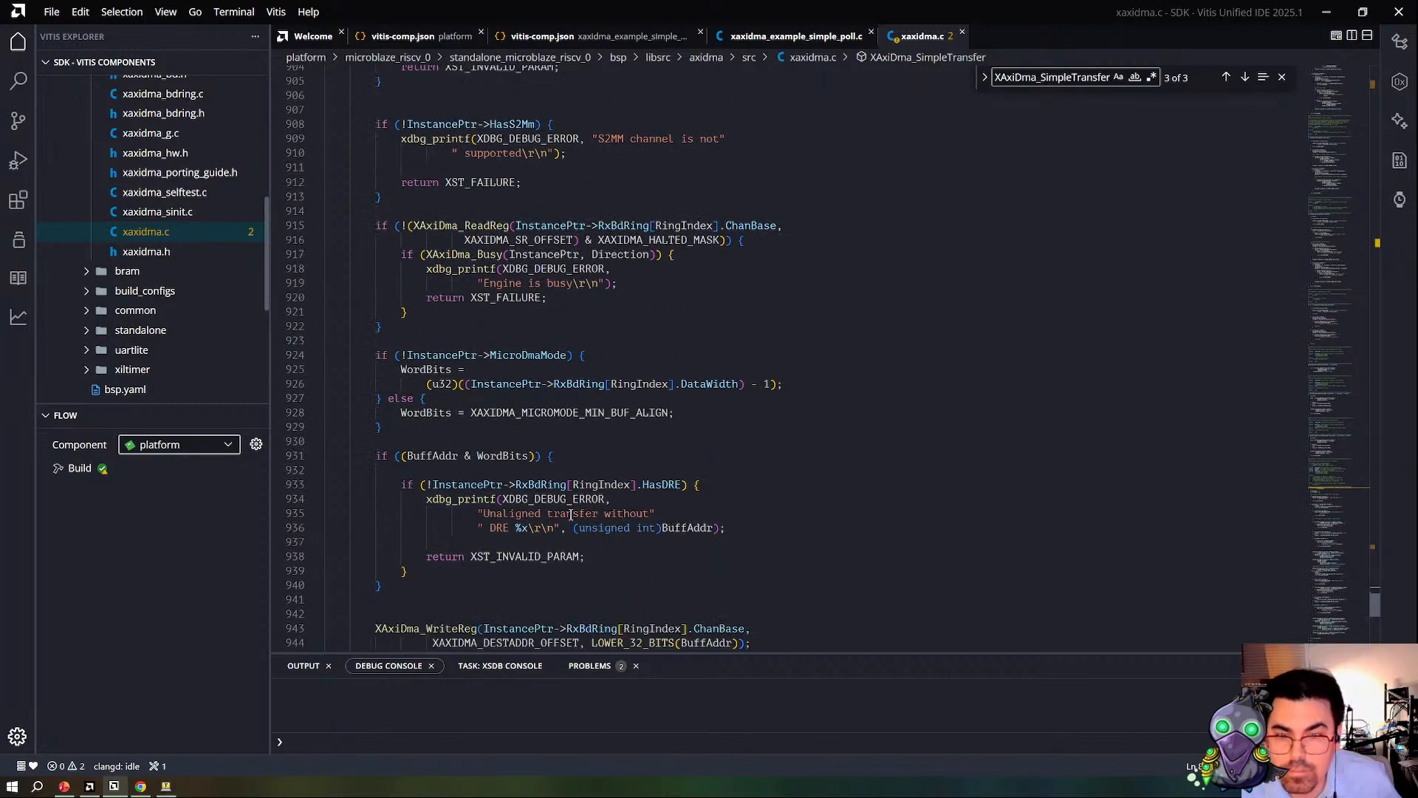
scroll(554, 509, down, 3)
scroll(532, 498, down, 5)
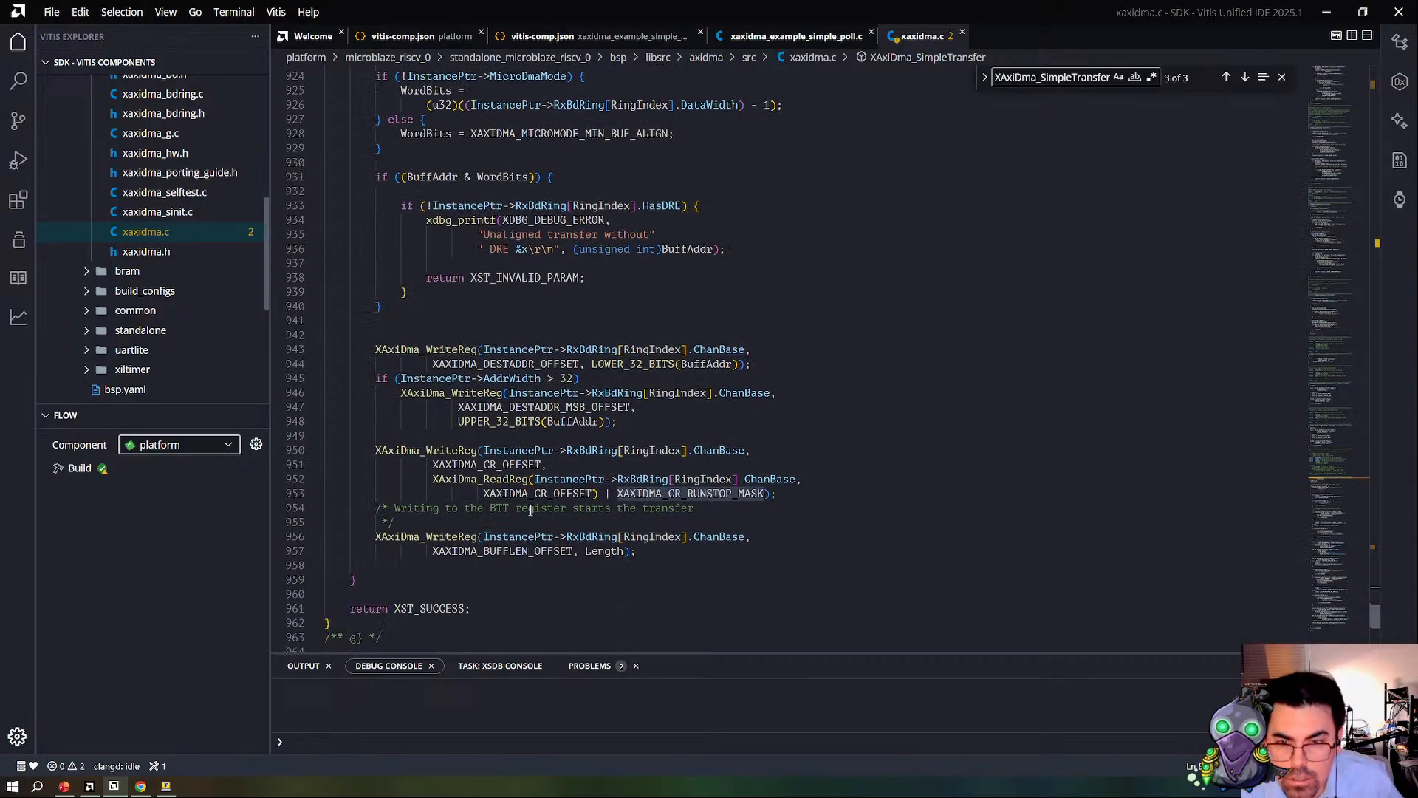
Step: Return to xaxidma_example_simple_poll.c and inspect the XST_SUCCESS status check after the first XAxiDma_SimpleTransfer call
click(797, 36)
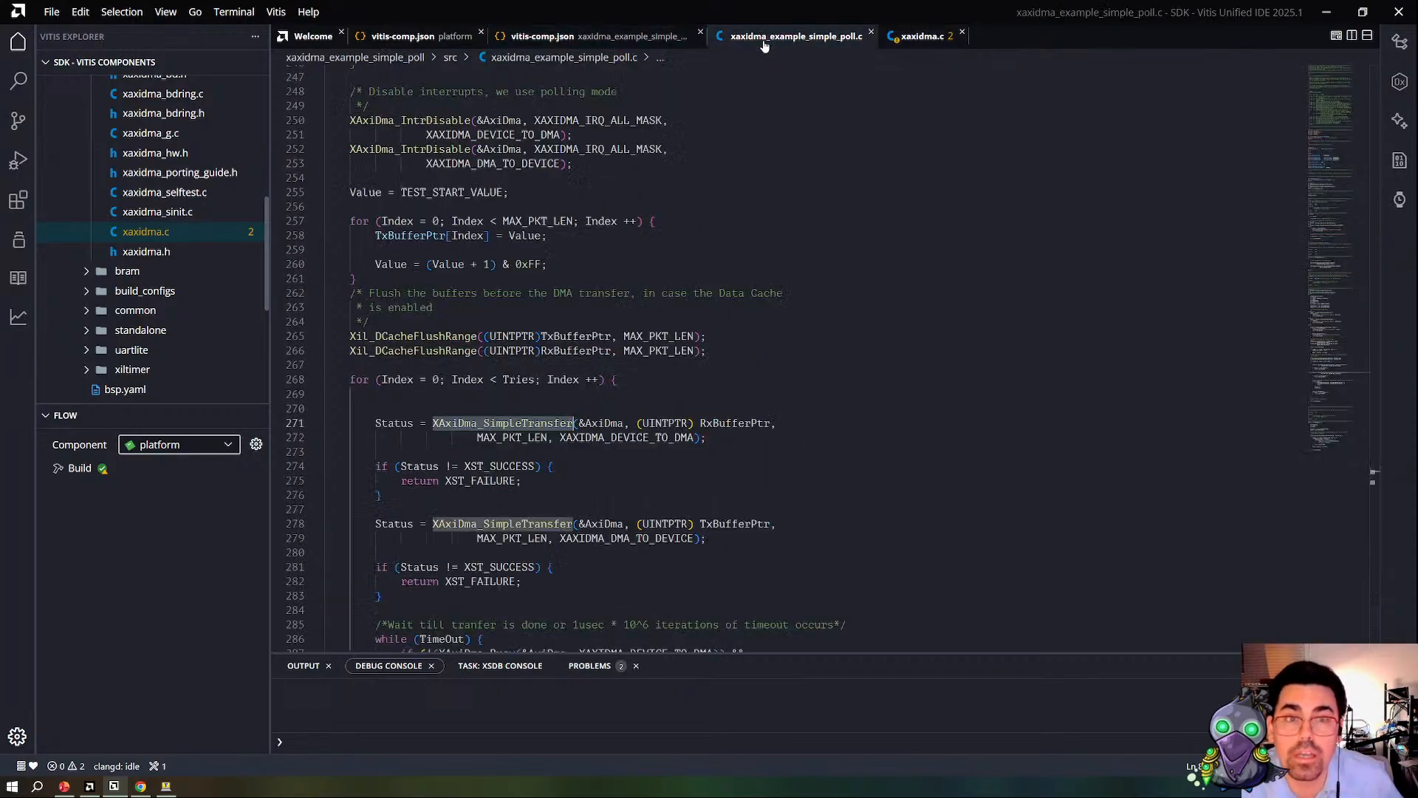
scroll(560, 412, down, 1)
click(419, 431)
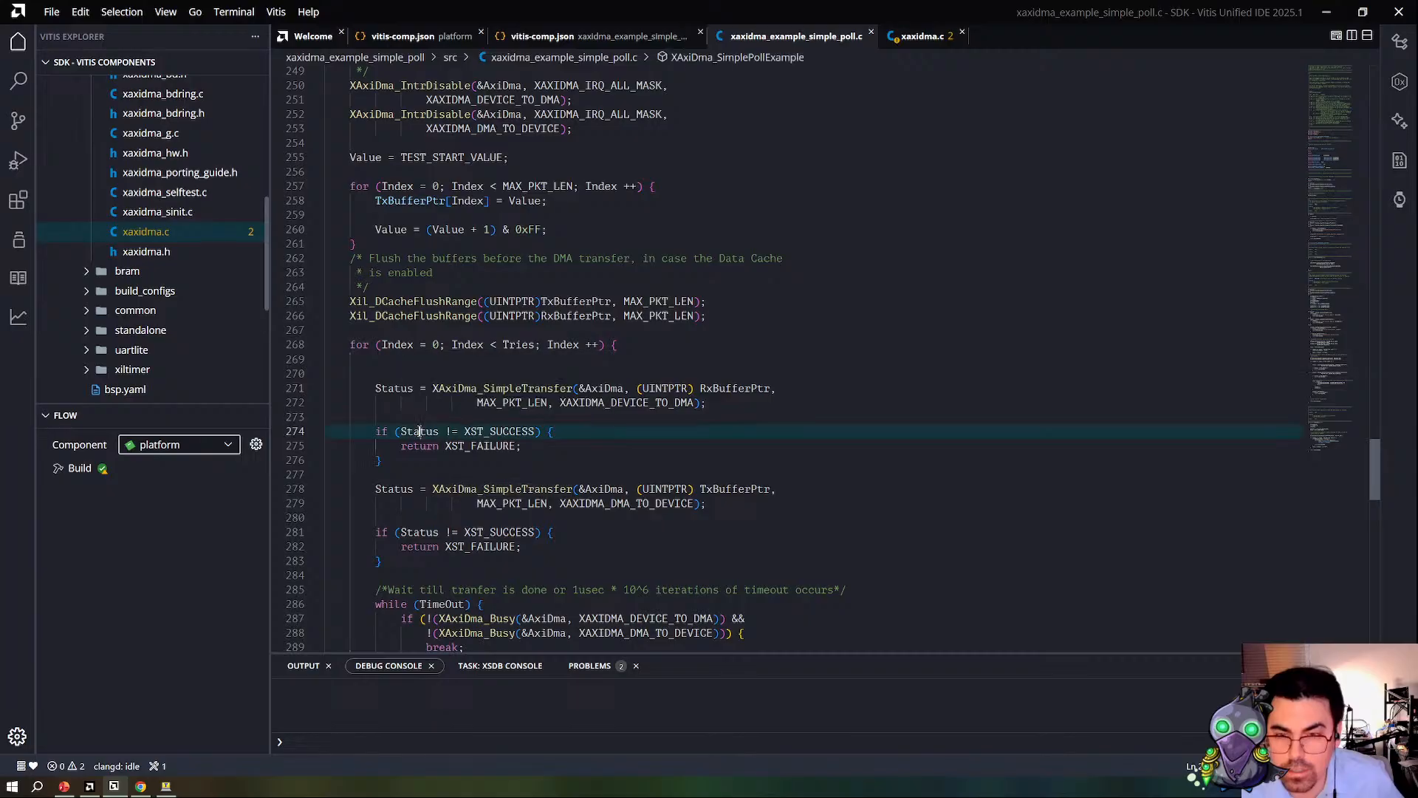
double_click(506, 432)
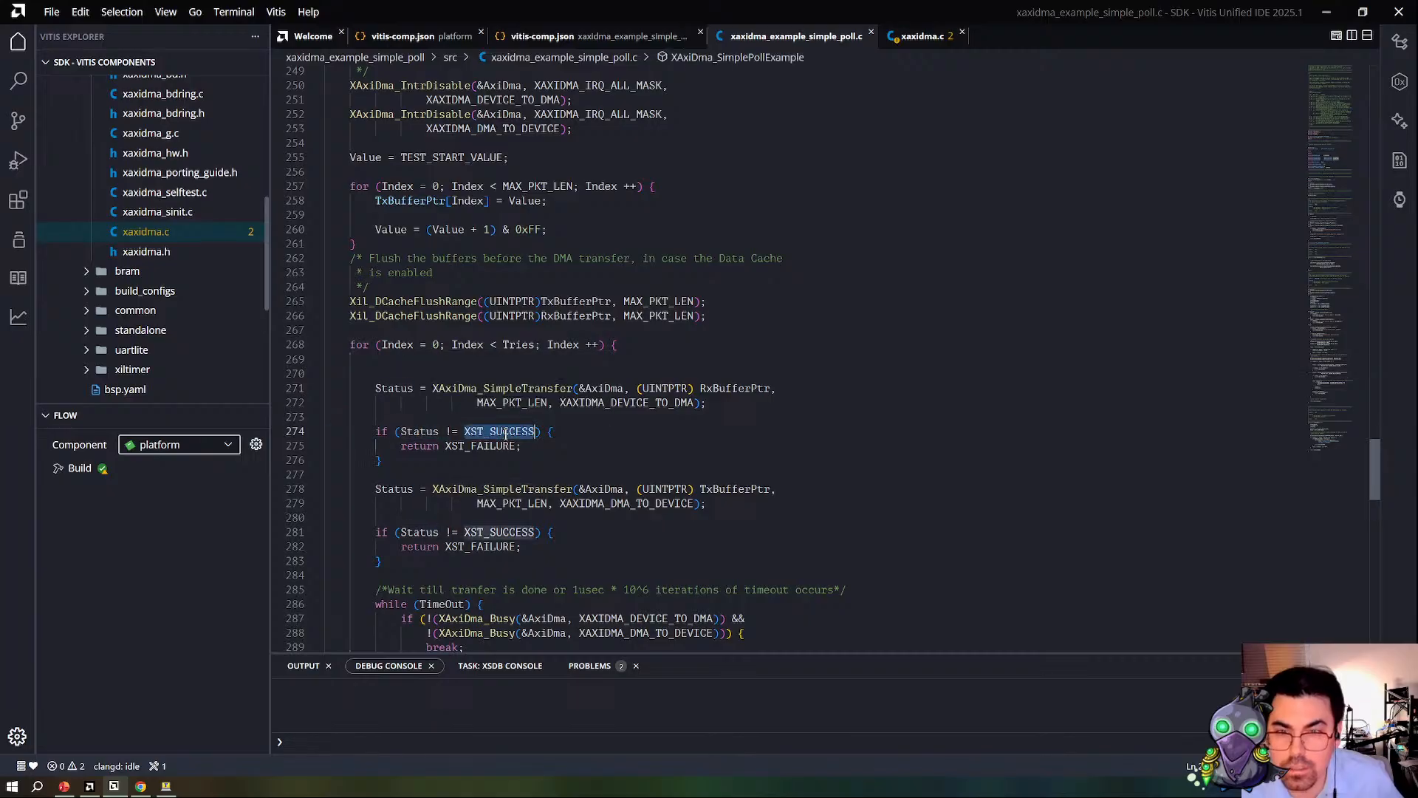
Step: Go back to xaxidma.c and review both direction branches of XAxiDma_SimpleTransfer through to its return statement
click(922, 36)
scroll(700, 441, up, 8)
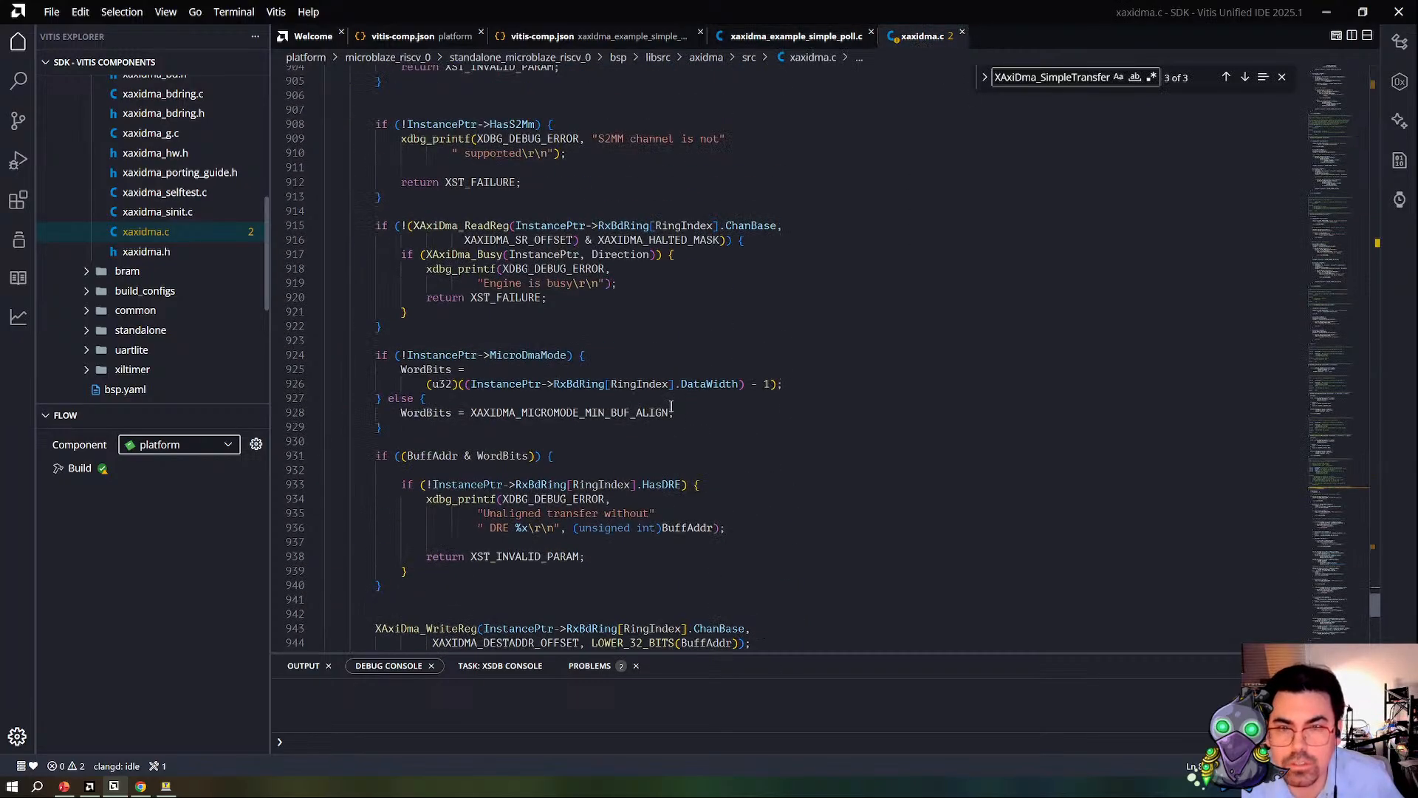
scroll(671, 407, up, 1)
scroll(671, 406, up, 2)
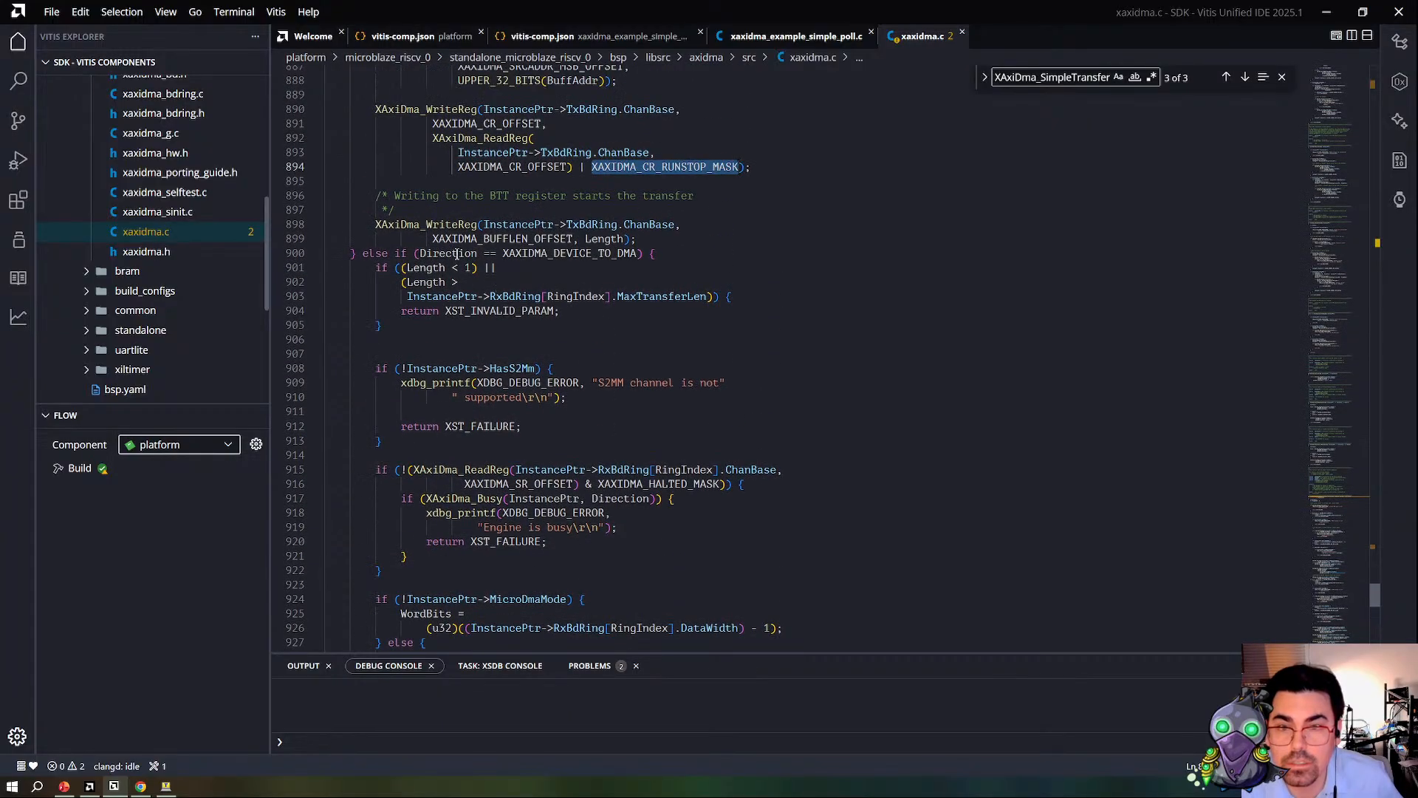
scroll(655, 348, up, 5)
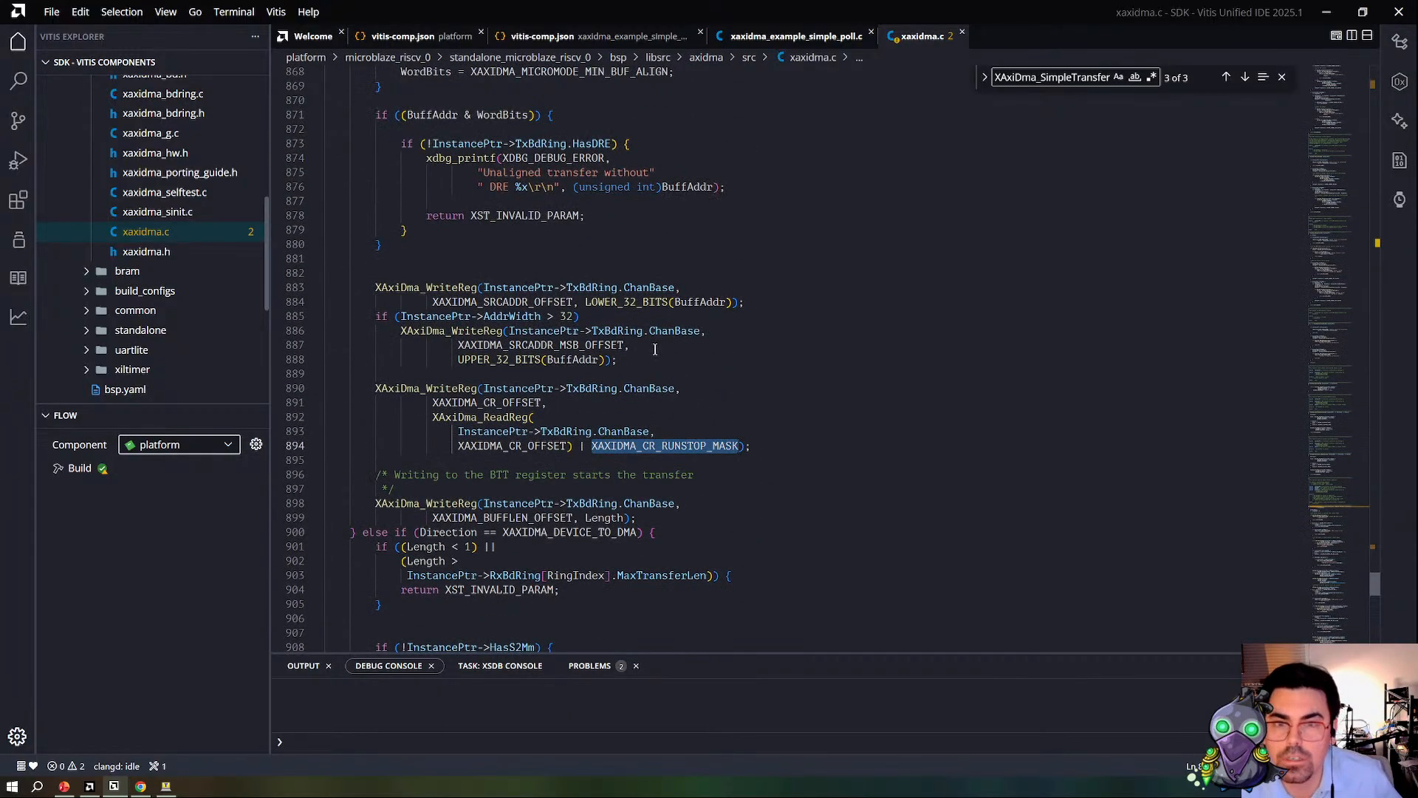
scroll(655, 348, up, 10)
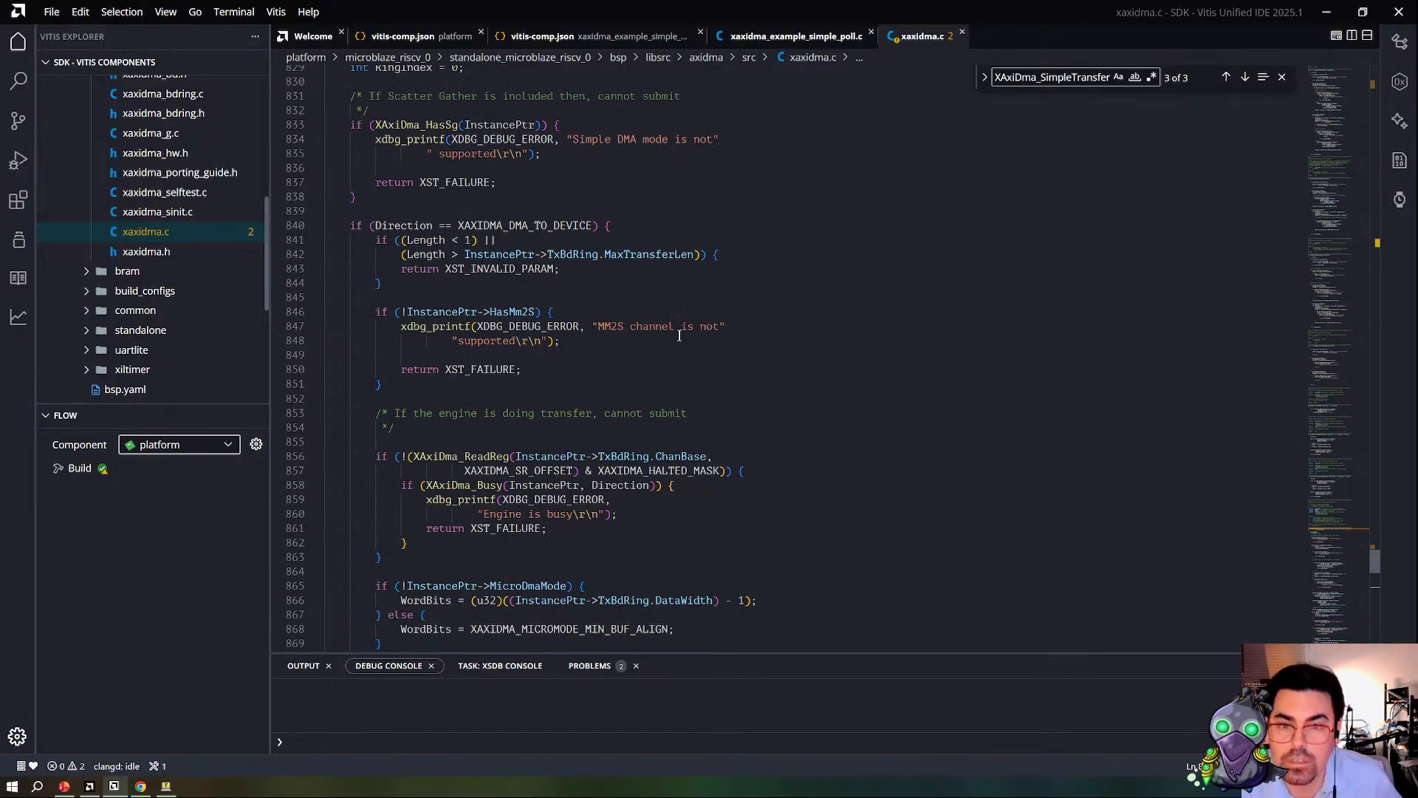
scroll(682, 331, down, 4)
scroll(531, 383, down, 15)
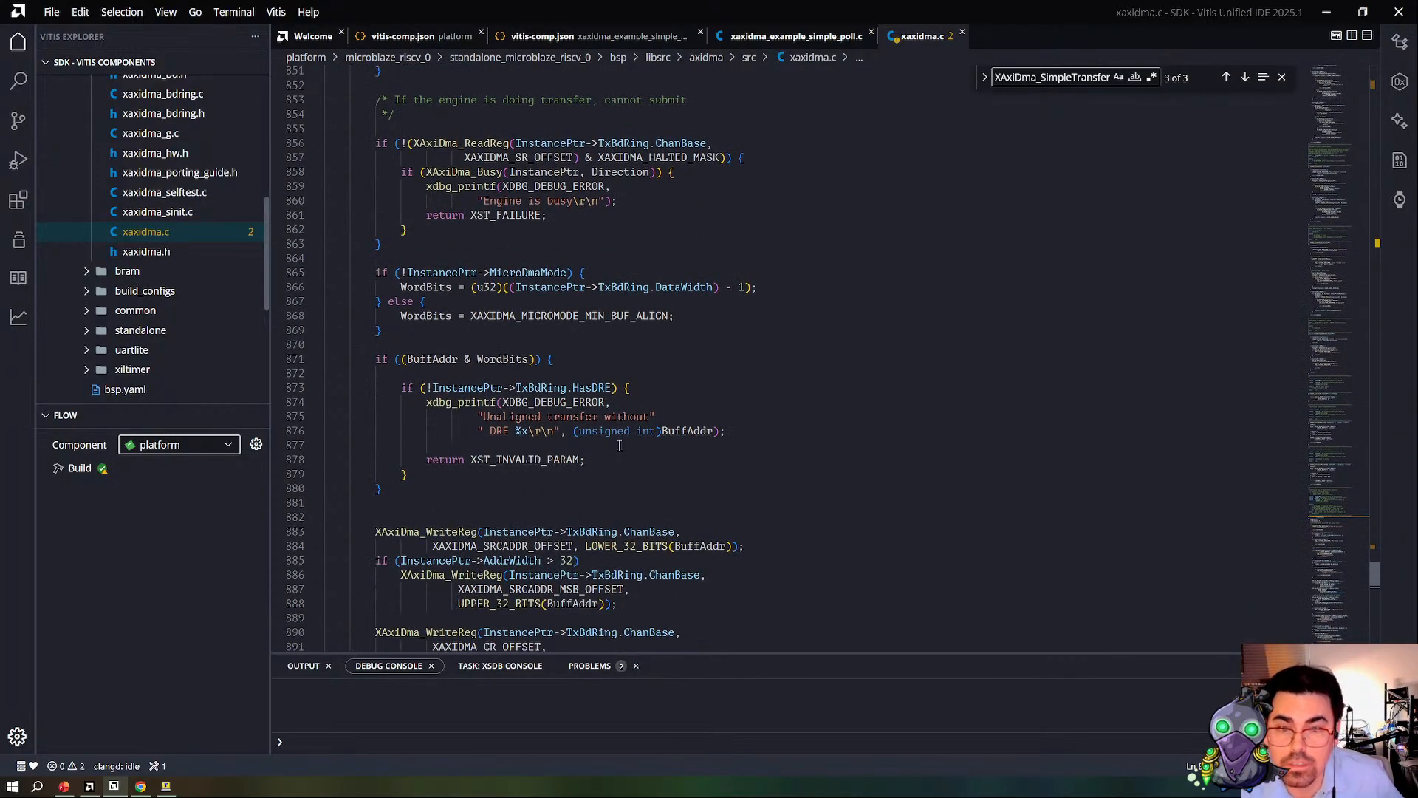
scroll(597, 349, down, 7)
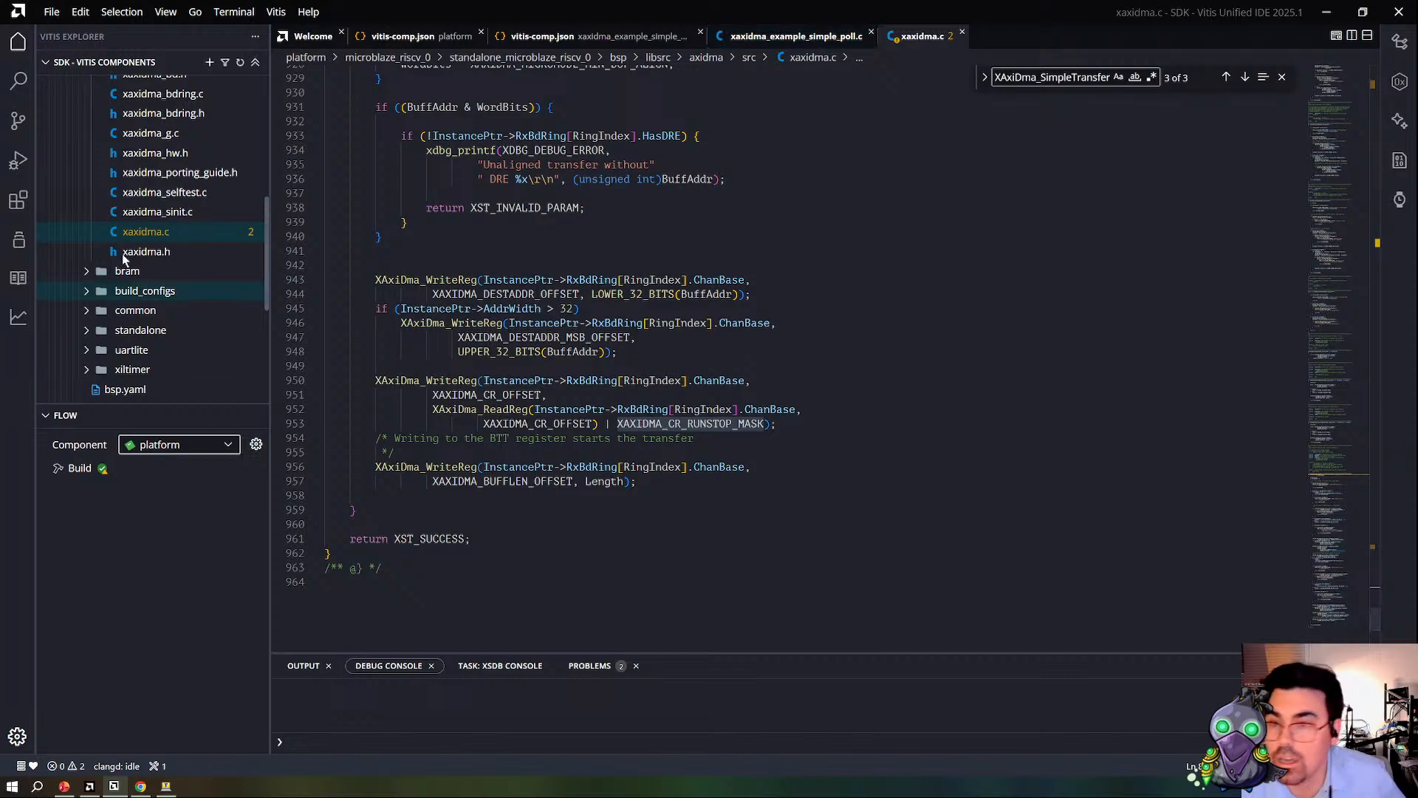
Step: Open xaxidma_hw.h from the axidma/src folder and examine its alignment constants and XAXIDMA_TX_OFFSET and XAXIDMA_RX_OFFSET definitions
scroll(169, 232, up, 3)
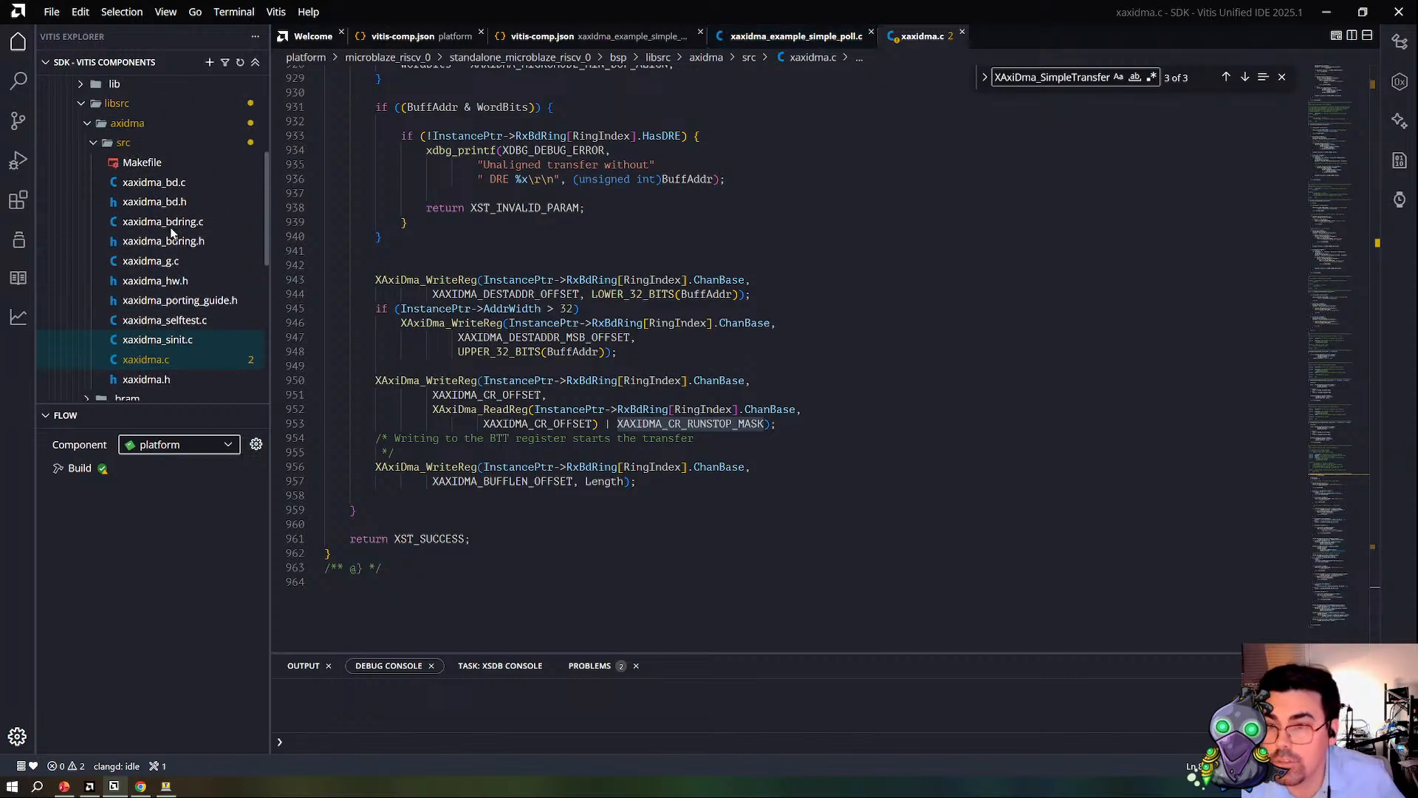
click(172, 294)
scroll(743, 311, down, 5)
scroll(743, 311, down, 8)
double_click(489, 201)
double_click(489, 214)
scroll(495, 229, down, 4)
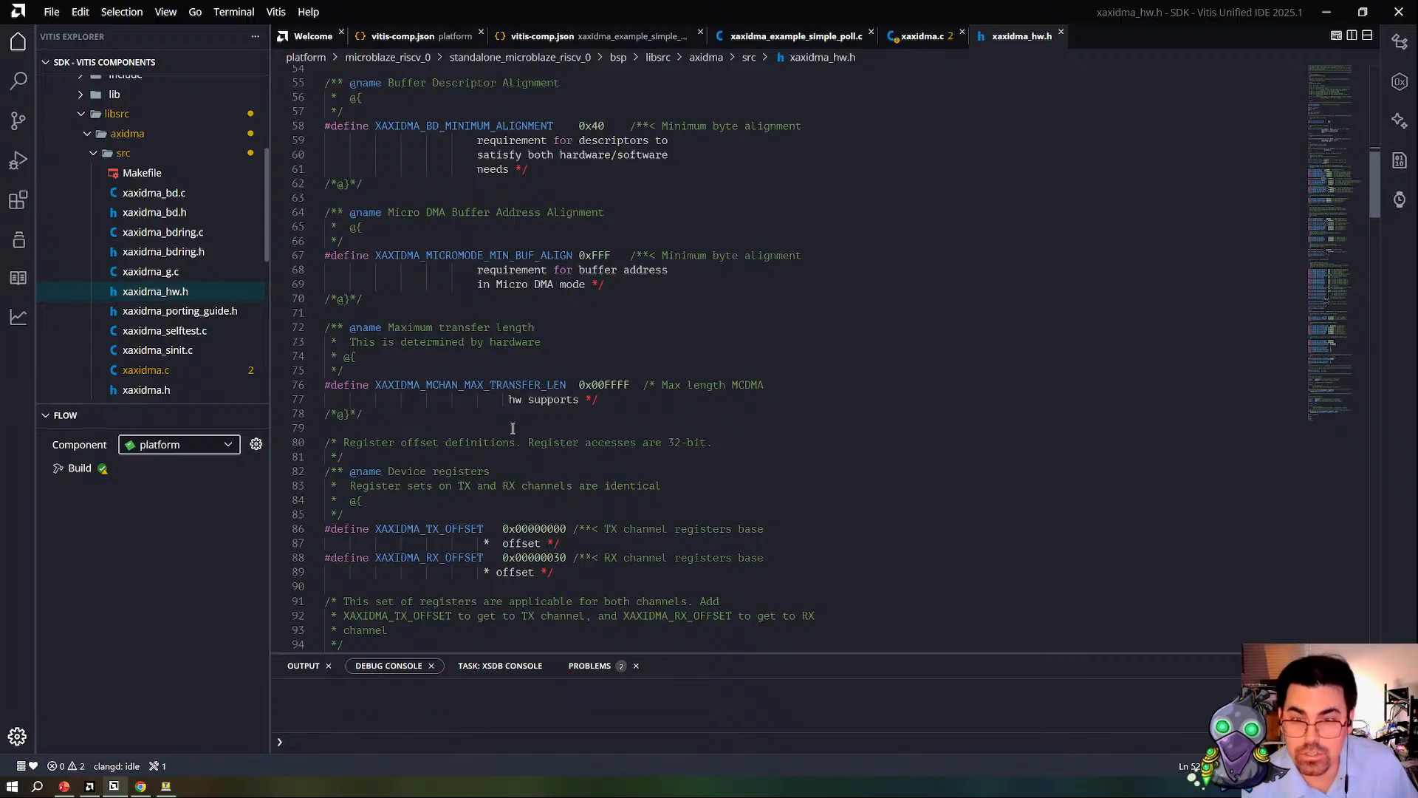
double_click(467, 529)
scroll(580, 477, down, 3)
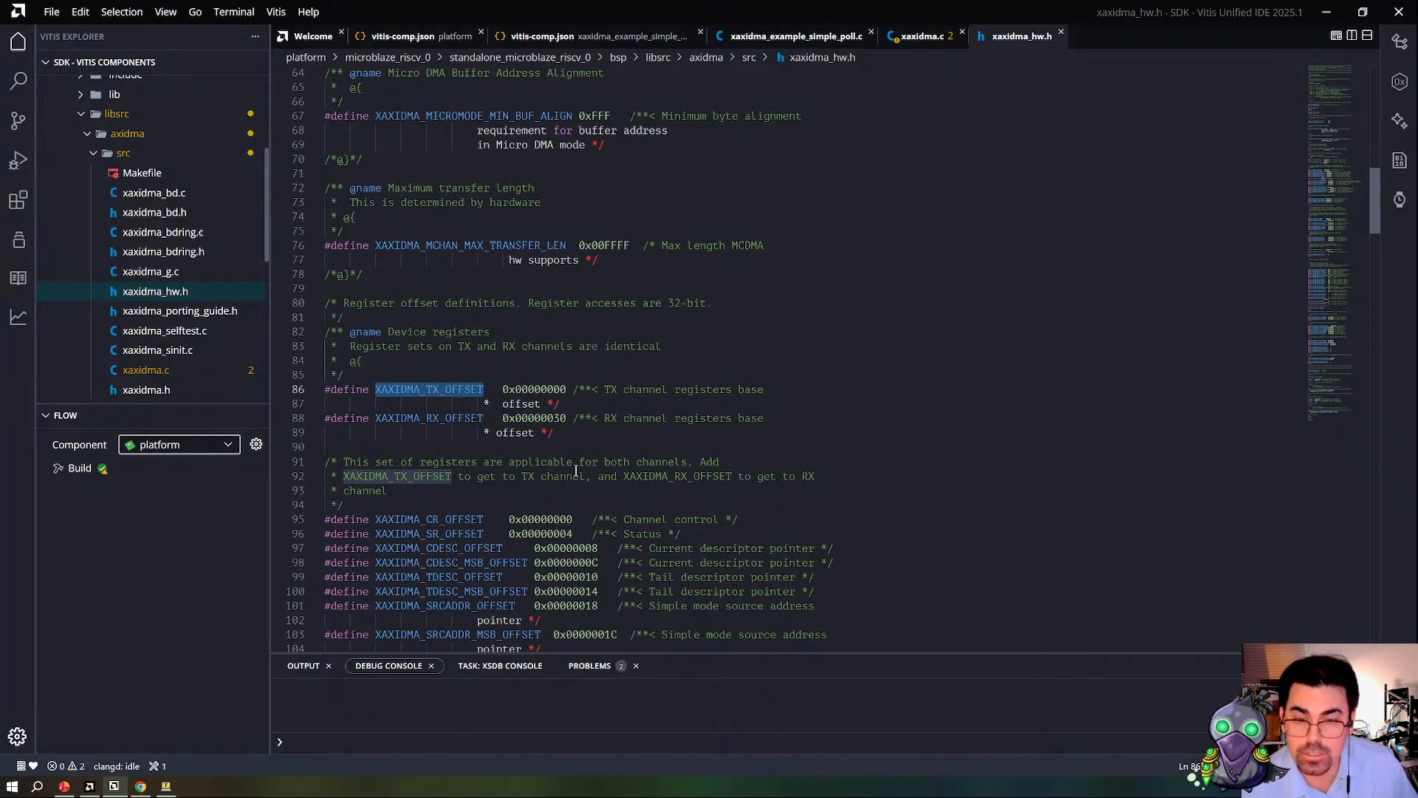
Step: Look through xaxidma_hw.h for the control and status register offsets, bitmasks, interrupt masks and register access macros
scroll(581, 477, down, 3)
click(423, 362)
click(454, 421)
scroll(458, 414, down, 6)
scroll(457, 413, down, 6)
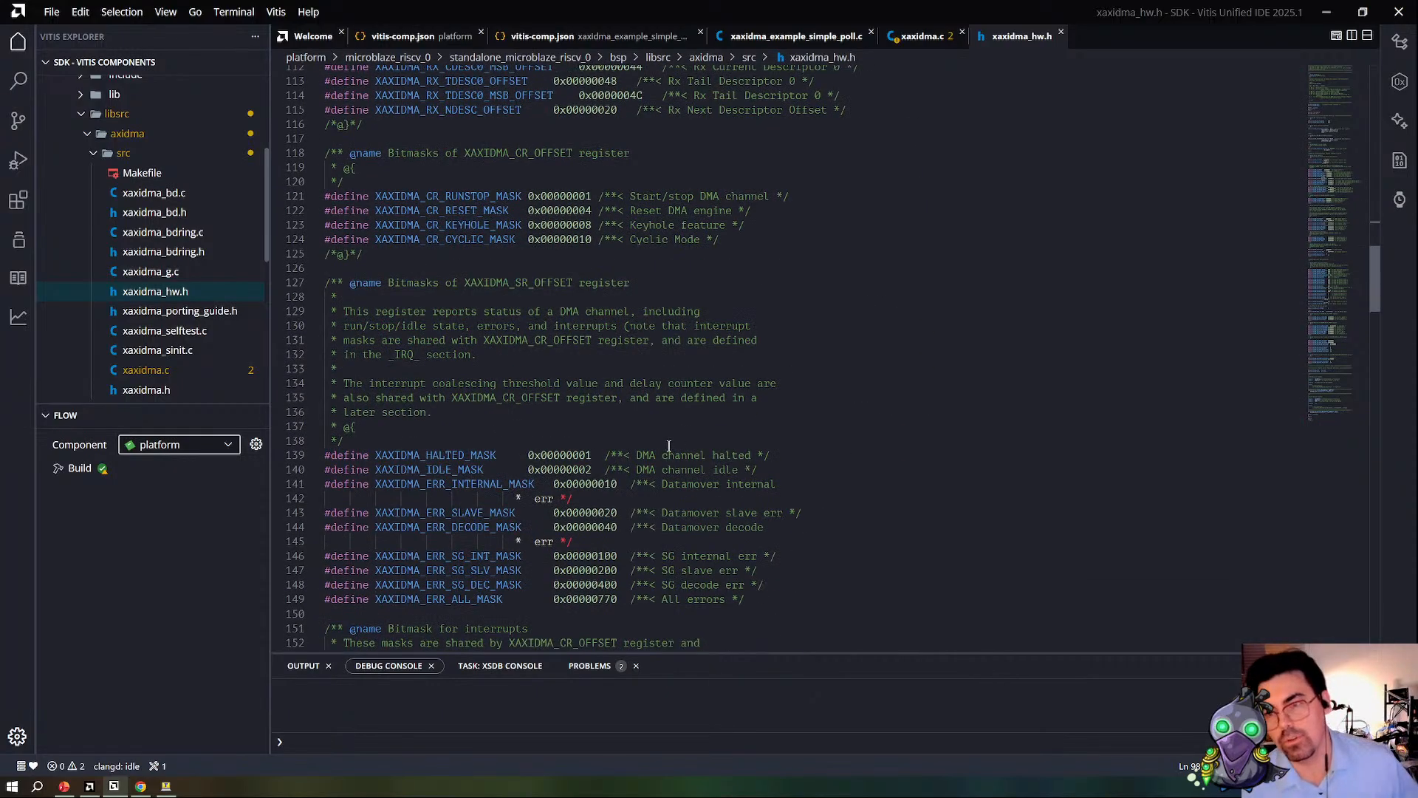
scroll(476, 442, down, 12)
scroll(477, 442, down, 20)
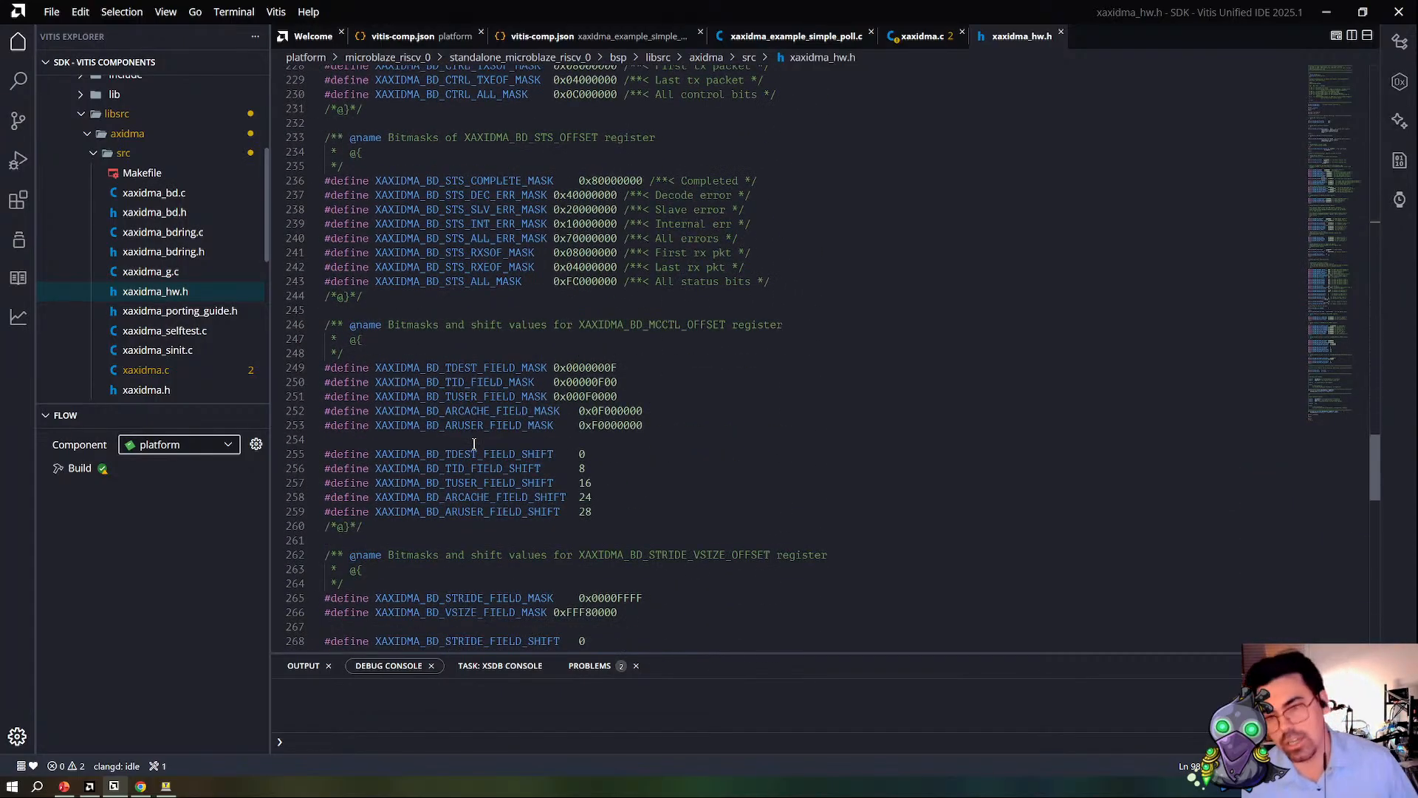
scroll(475, 443, down, 4)
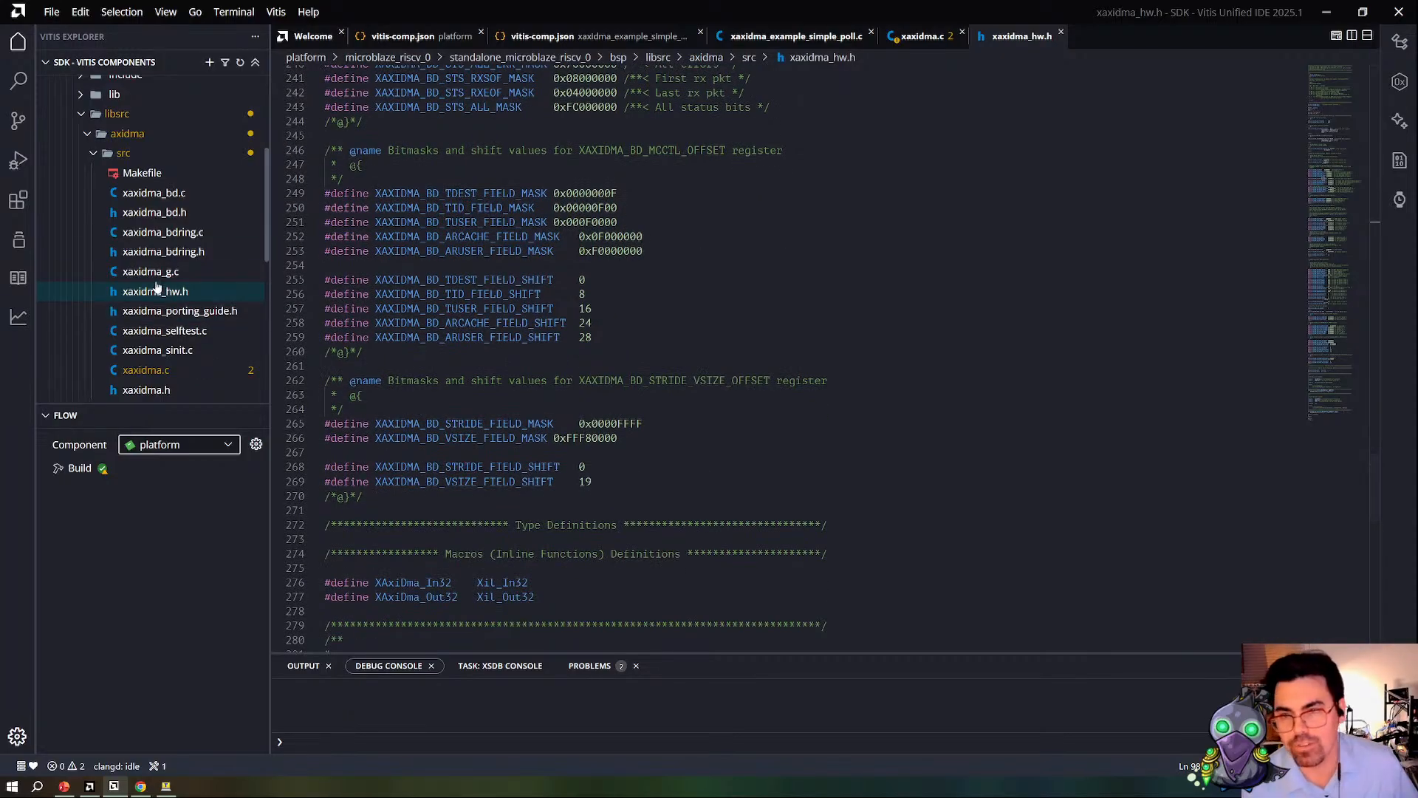
scroll(532, 515, down, 8)
scroll(531, 515, up, 11)
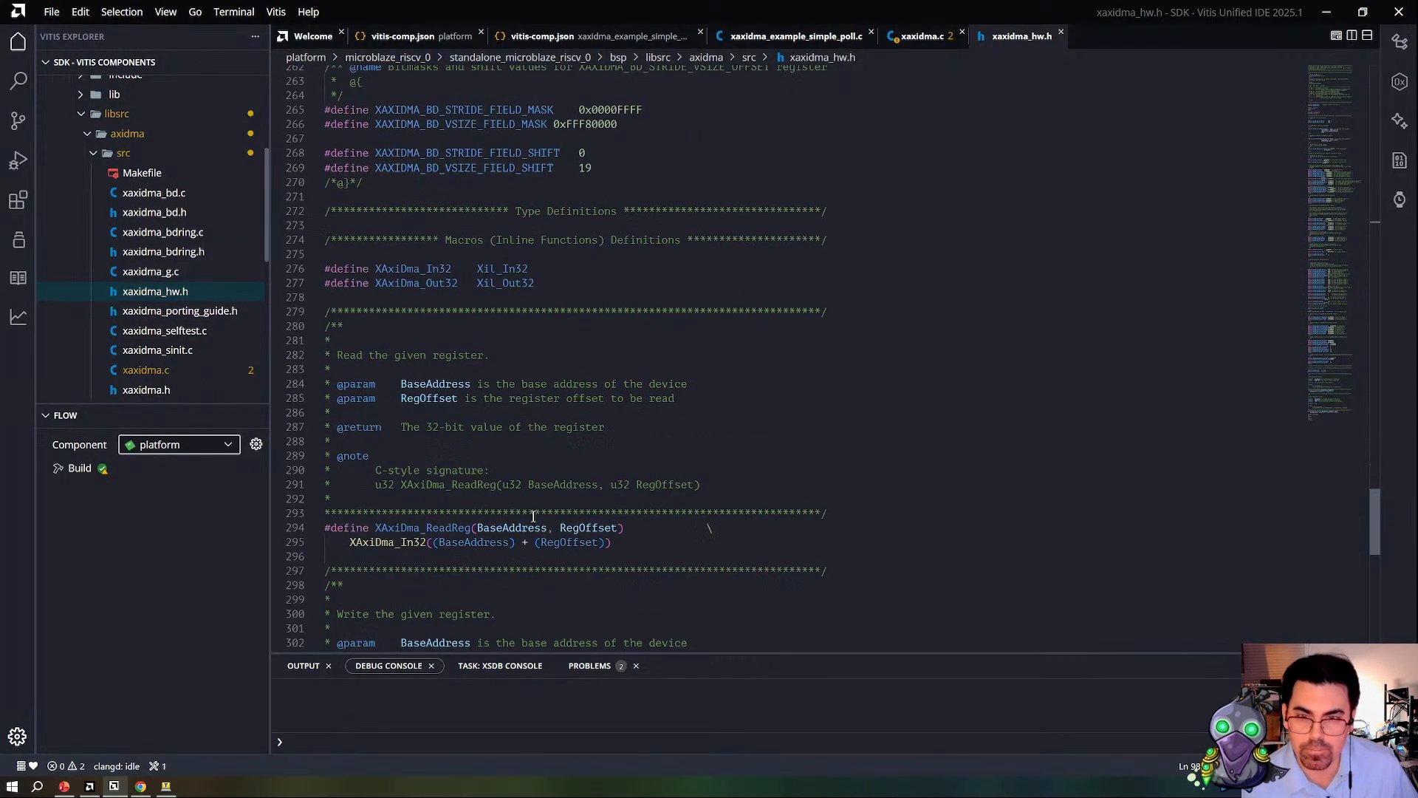
scroll(532, 517, up, 20)
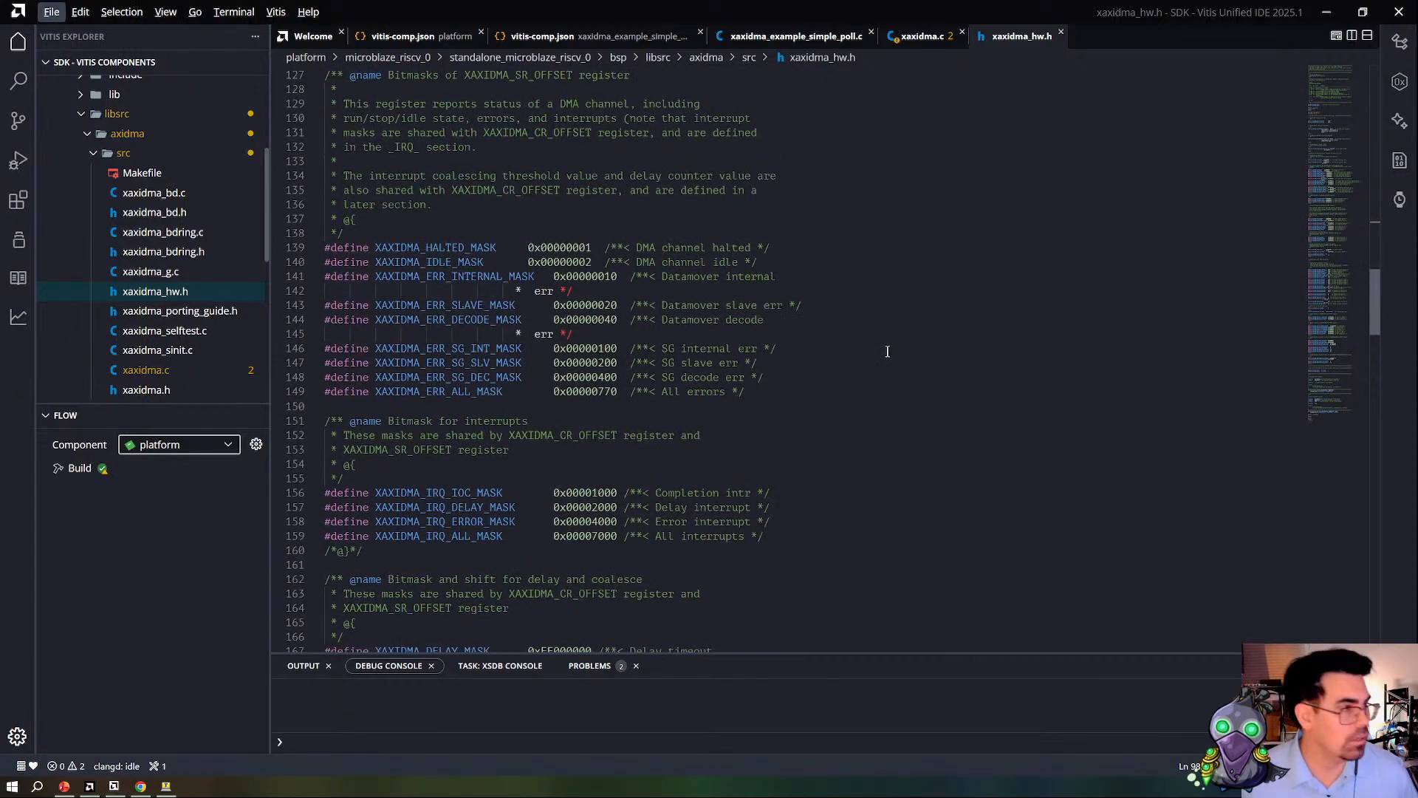
Step: Switch to Vivado and cancel the running device programming, then bring up Vitis and minimize its window
key(alt+Tab)
click(840, 414)
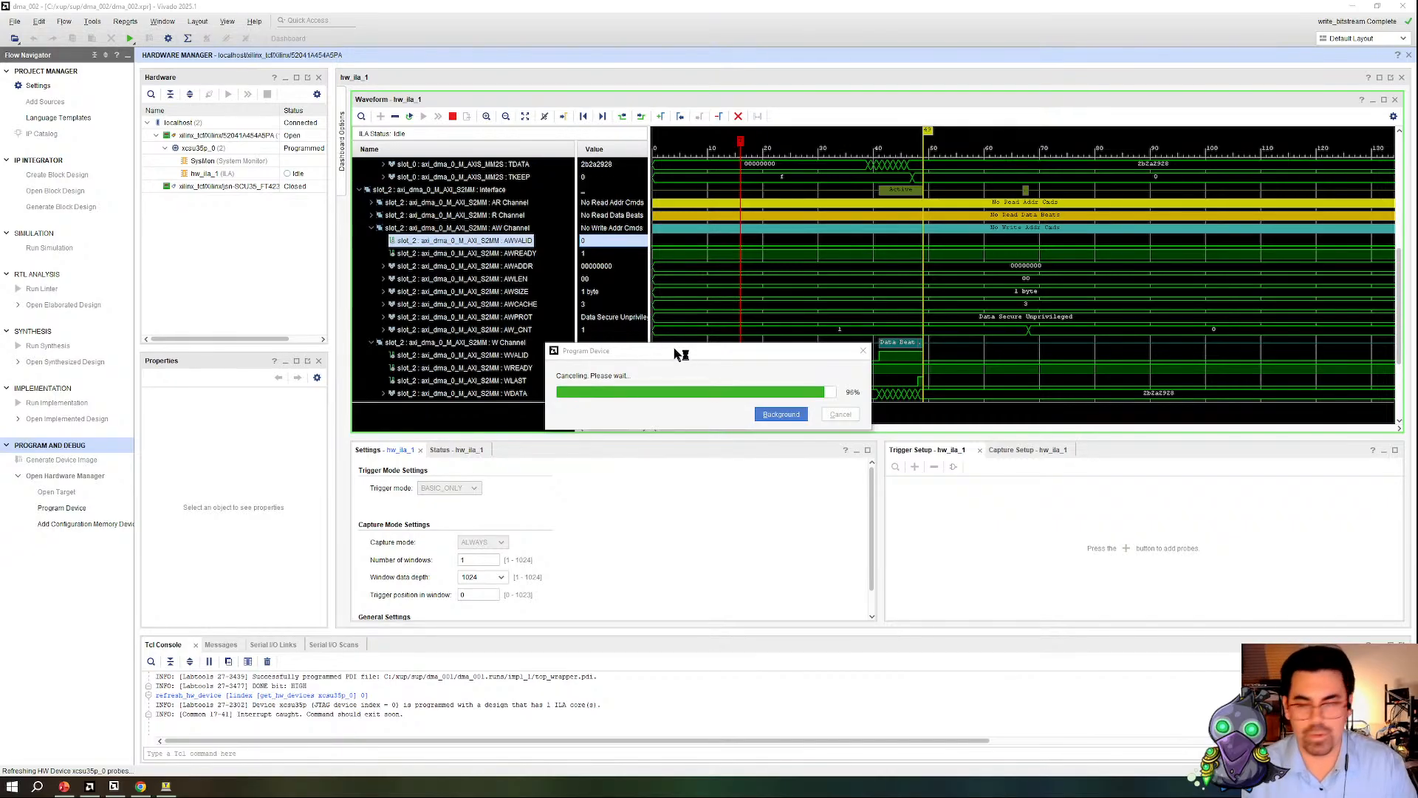
click(114, 786)
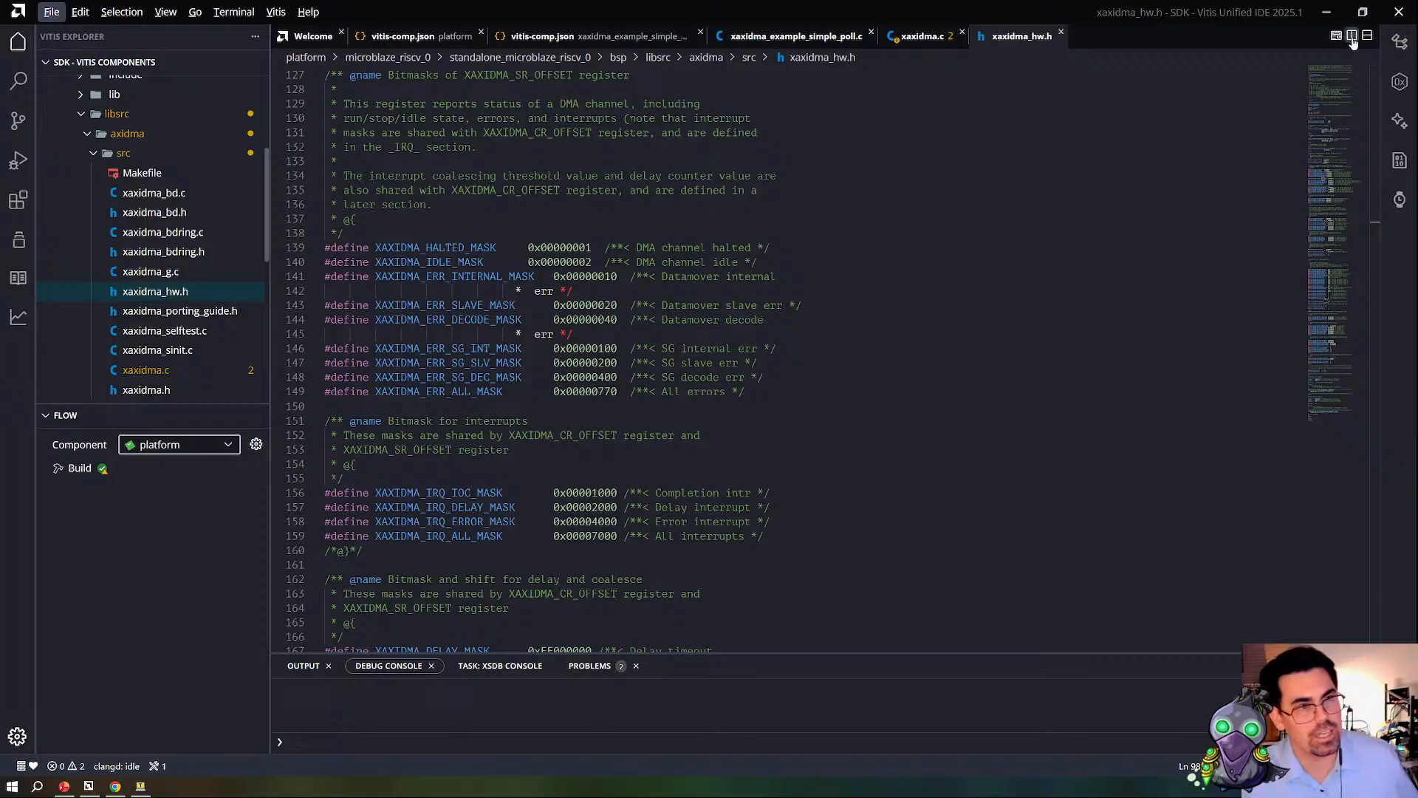
click(1328, 14)
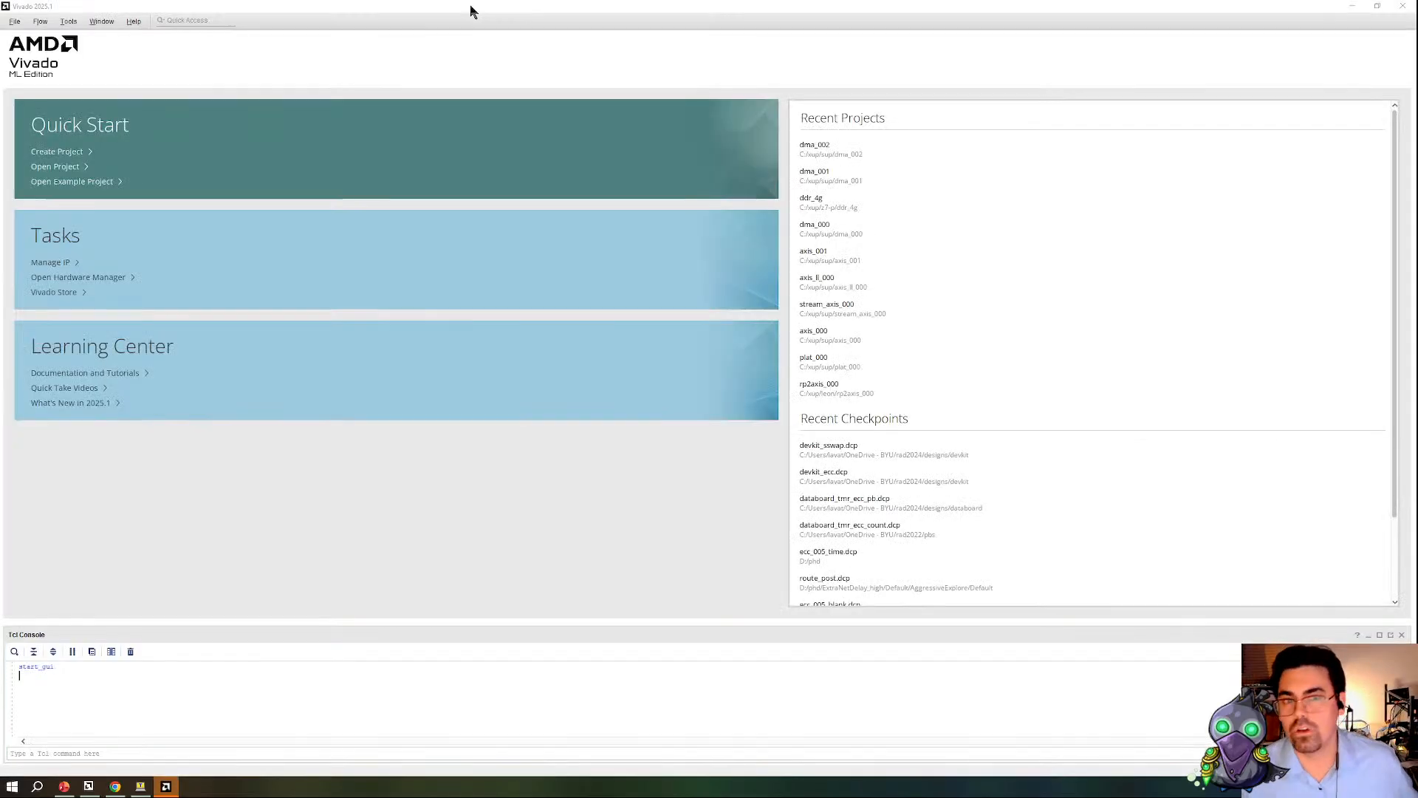
Step: Open the recent project dma_002 and auto-connect the Hardware Manager to the board
click(933, 163)
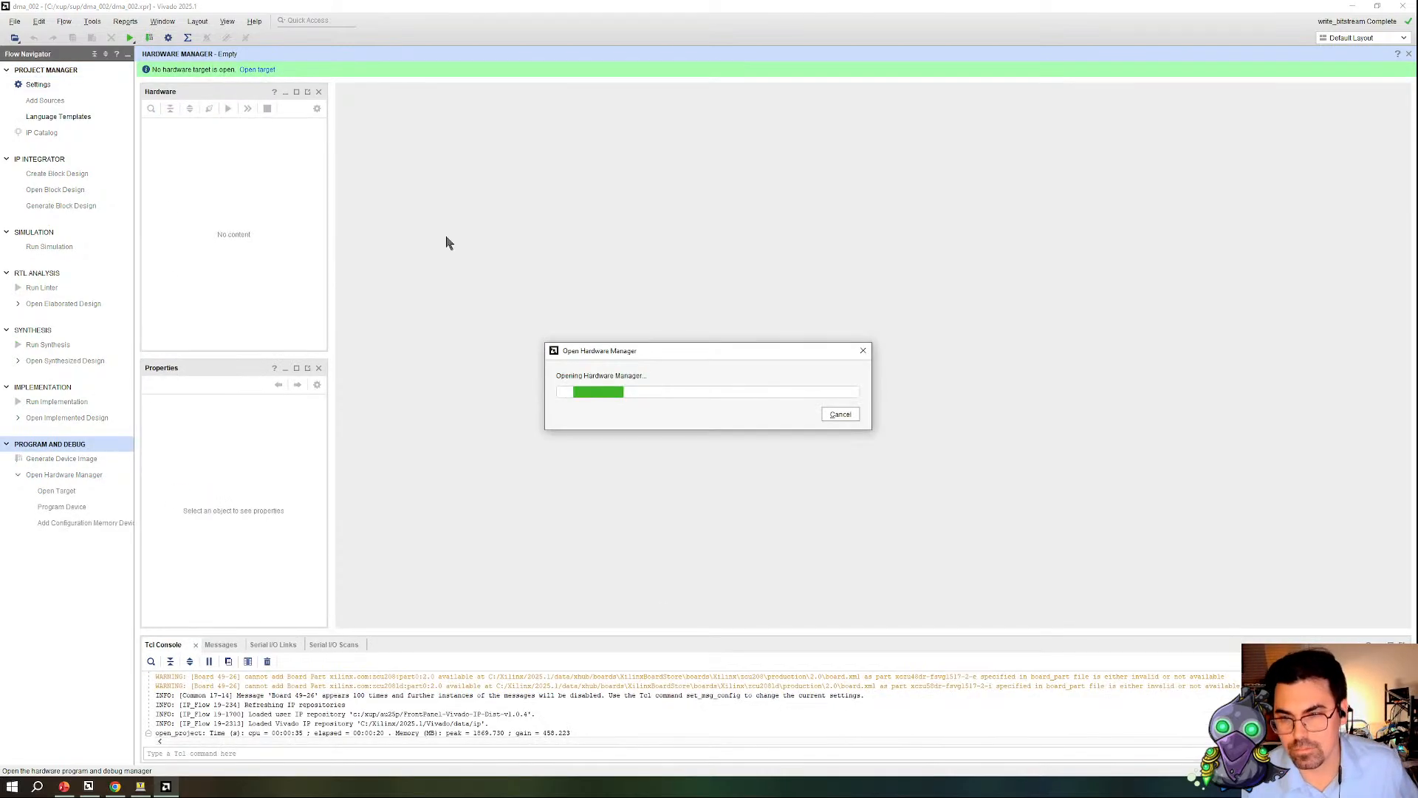
click(257, 71)
click(279, 86)
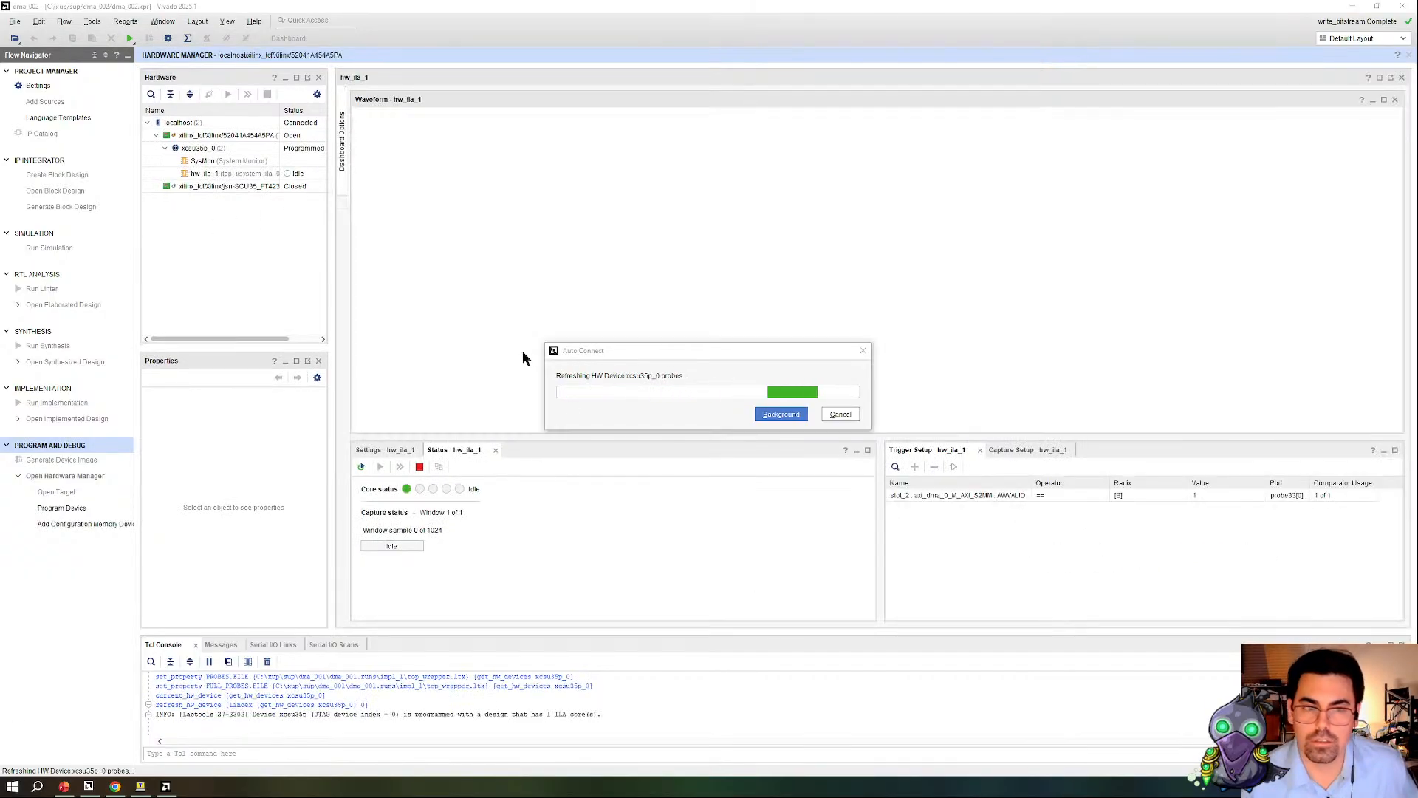
Step: Program the xcsu35p_0 device from the Hardware Manager
click(255, 149)
right_click(255, 149)
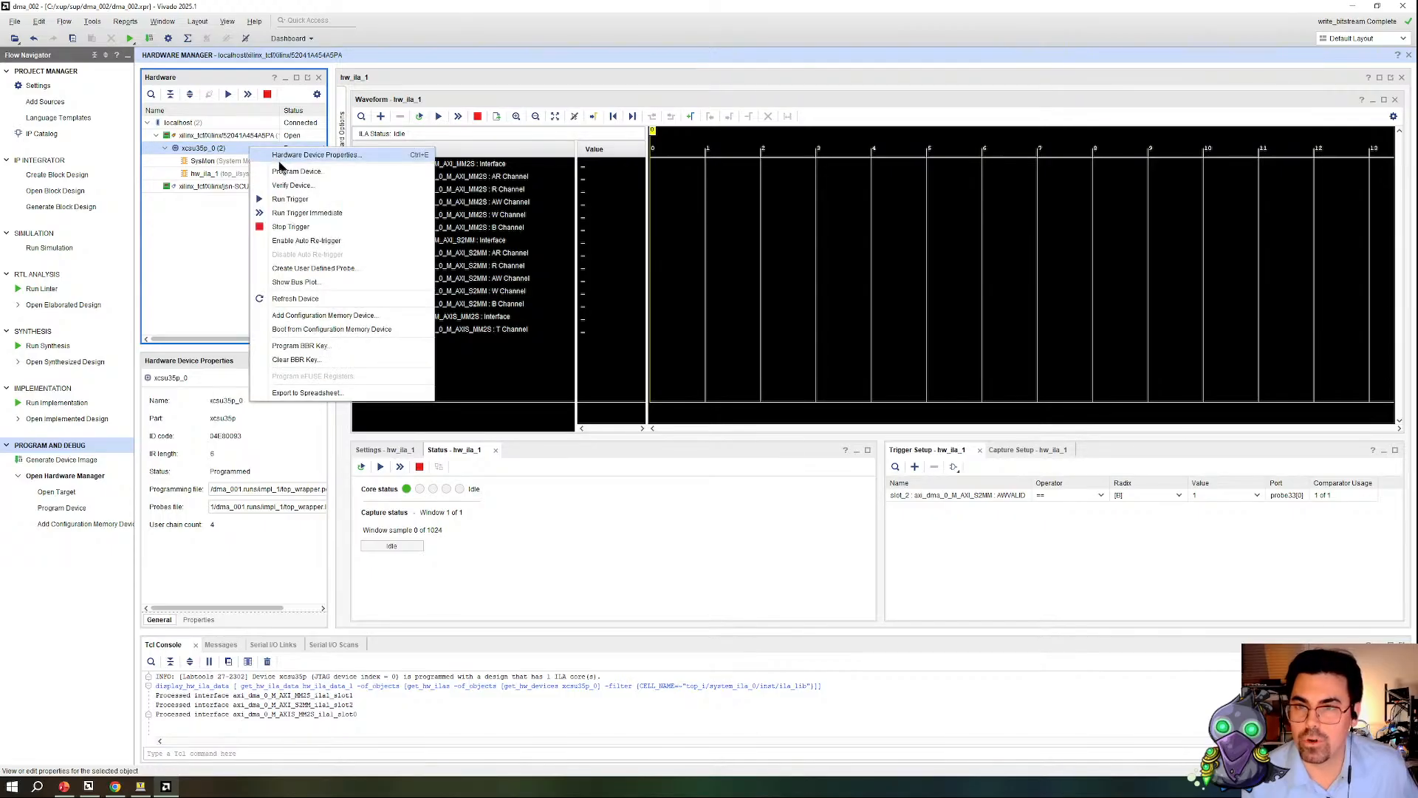
click(281, 170)
click(784, 465)
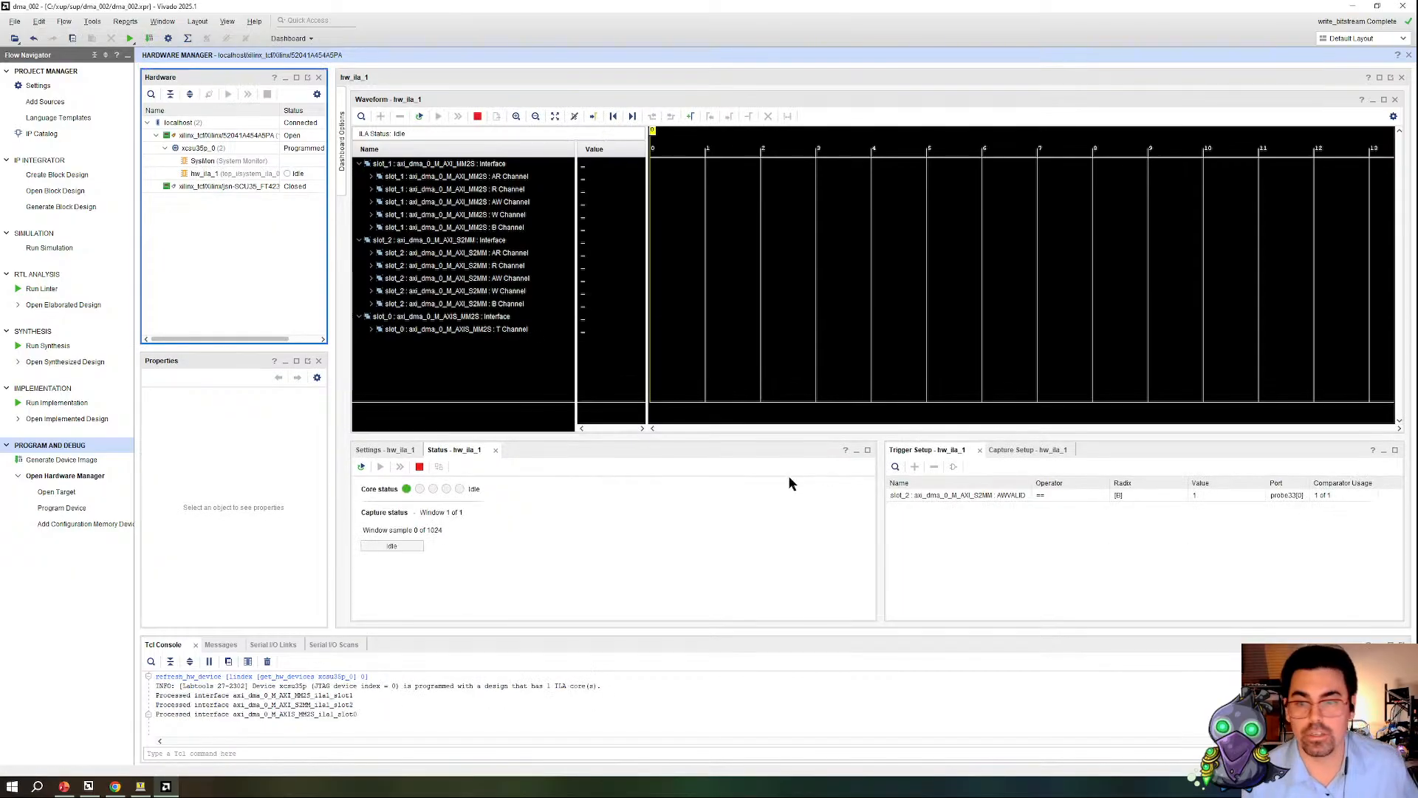
Step: Move the slot_0 axi_dma_0_M_AXIS_MM2S interface to the start of the waveform list and show the hw_ila_1 trigger and capture settings
drag(412, 317, 441, 241)
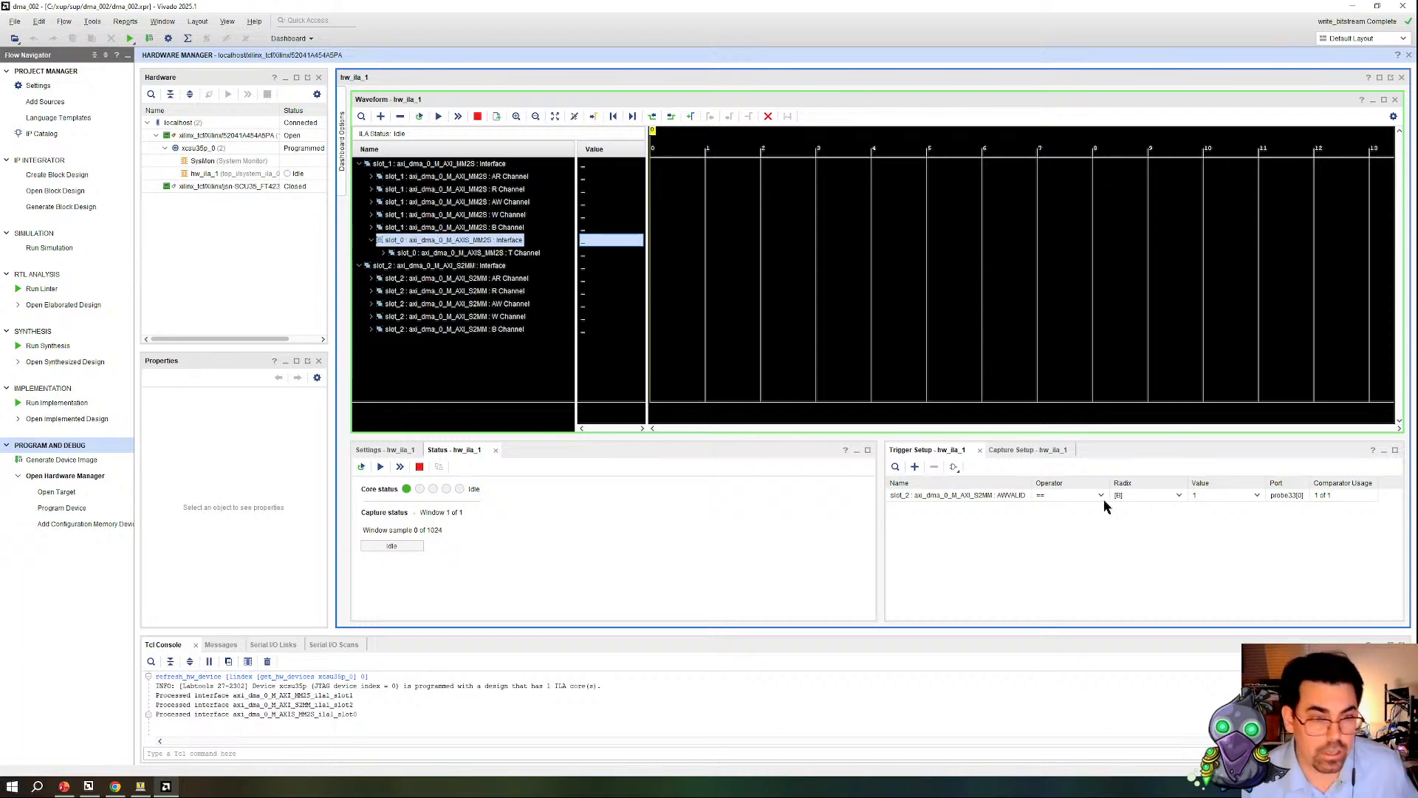
click(987, 496)
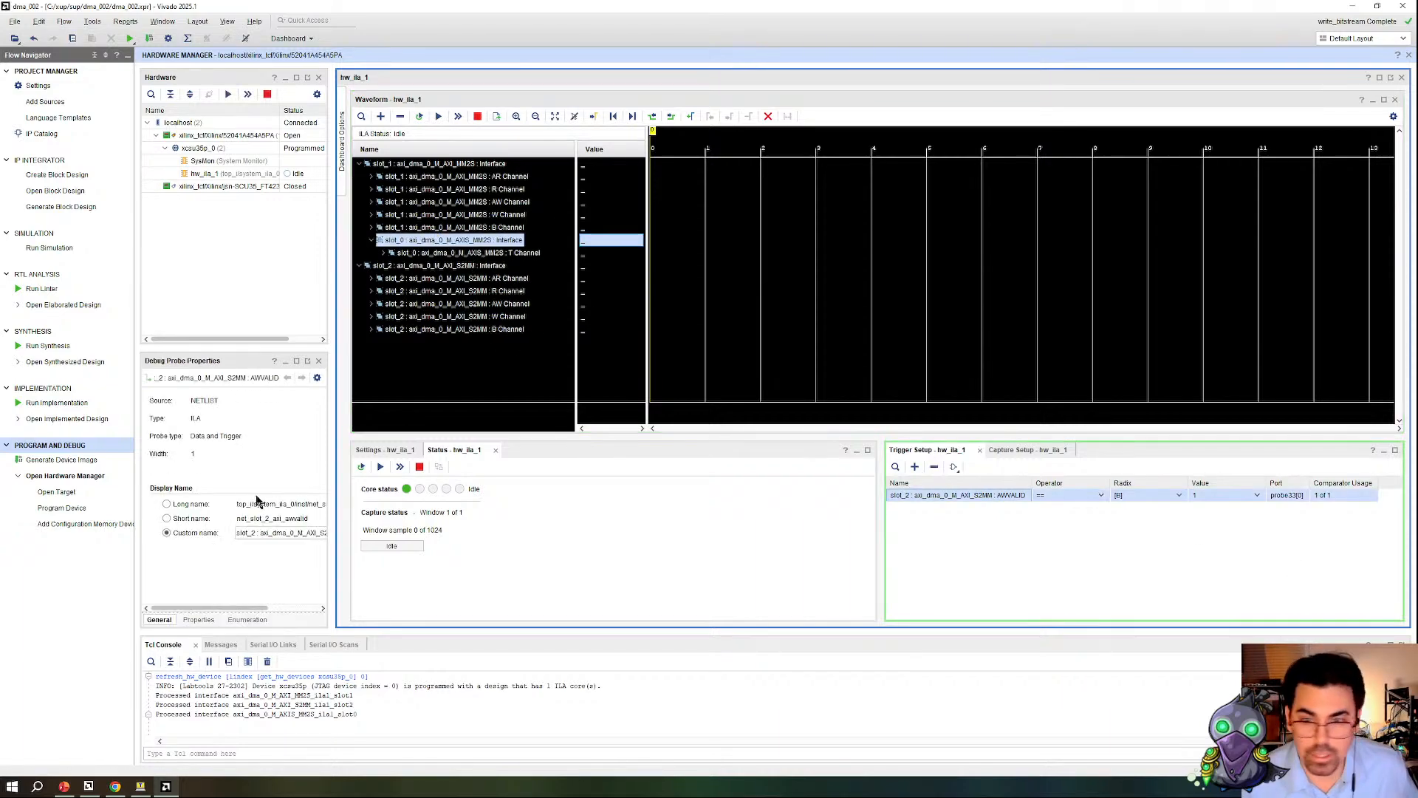
click(378, 450)
click(421, 117)
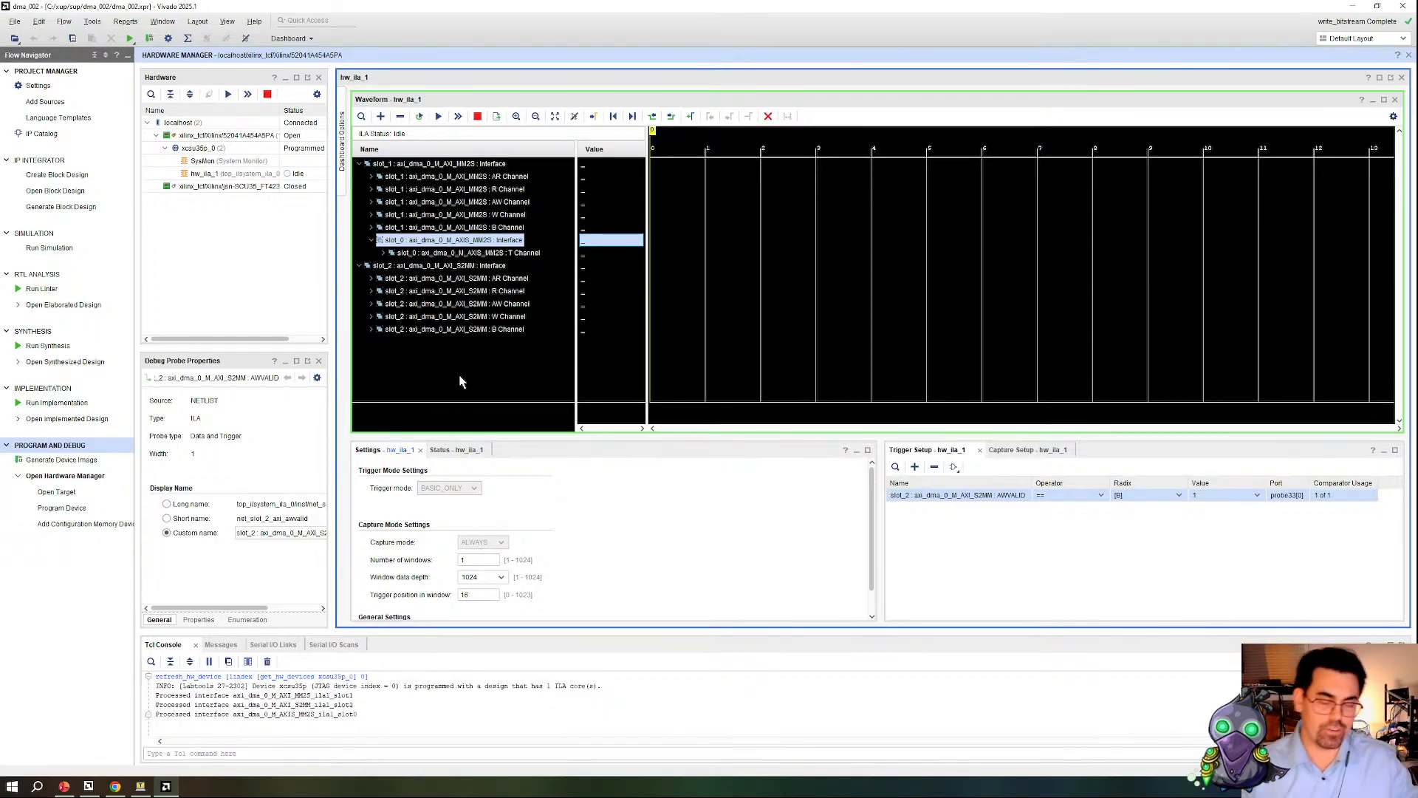
double_click(418, 241)
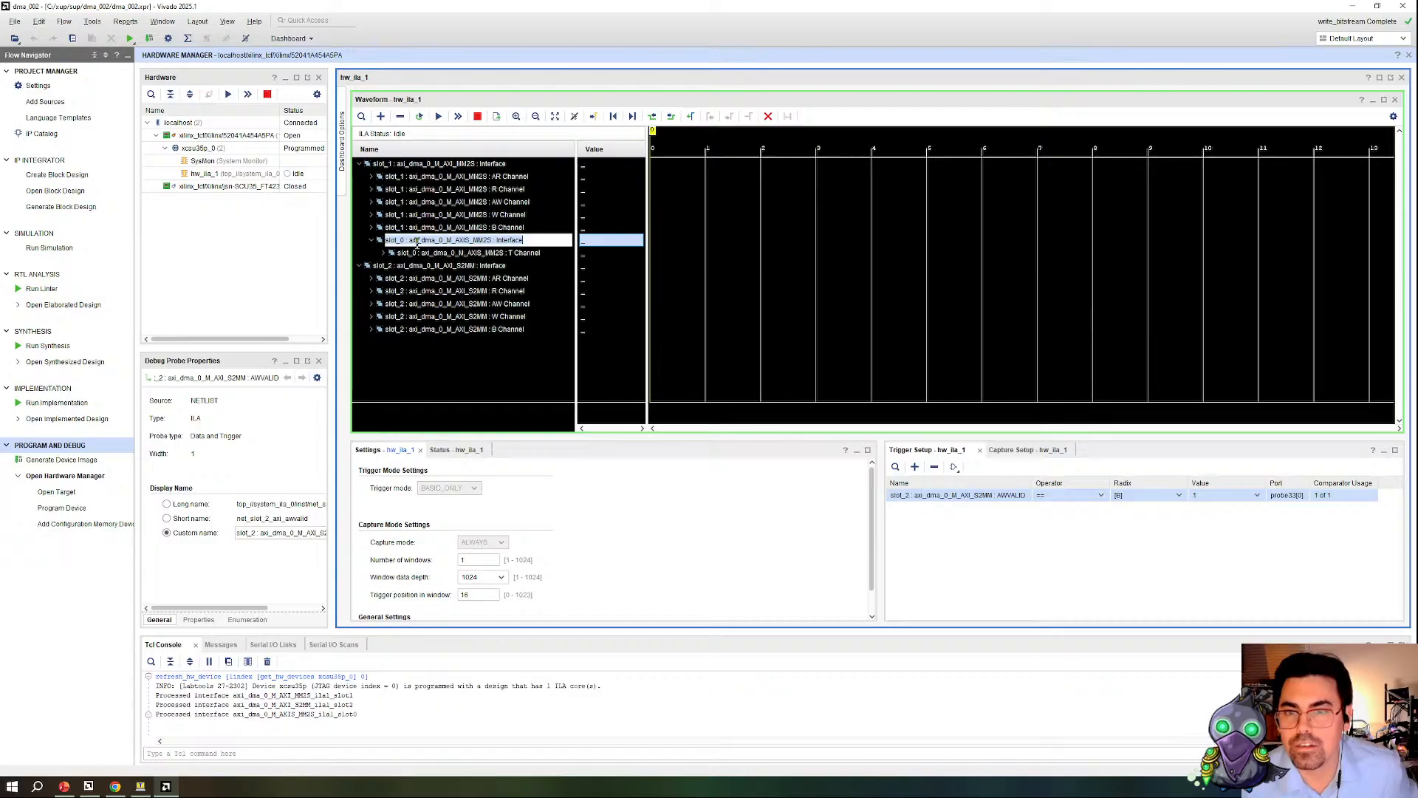
click(446, 288)
click(399, 244)
drag(410, 248, 470, 167)
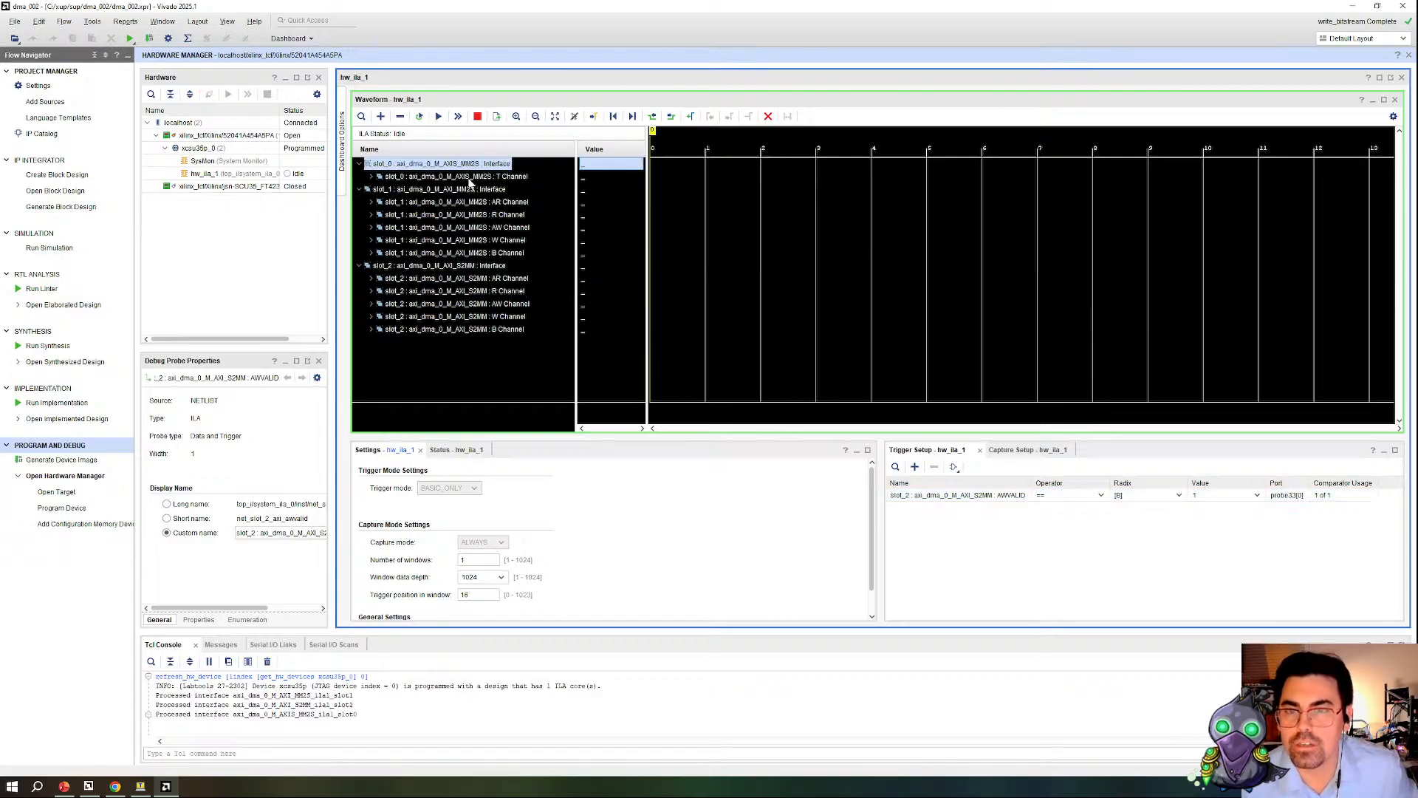
Step: Expand the slot_2 axi_dma_0_M_AXI_S2MM AW channel signals and arm the ILA trigger
click(441, 190)
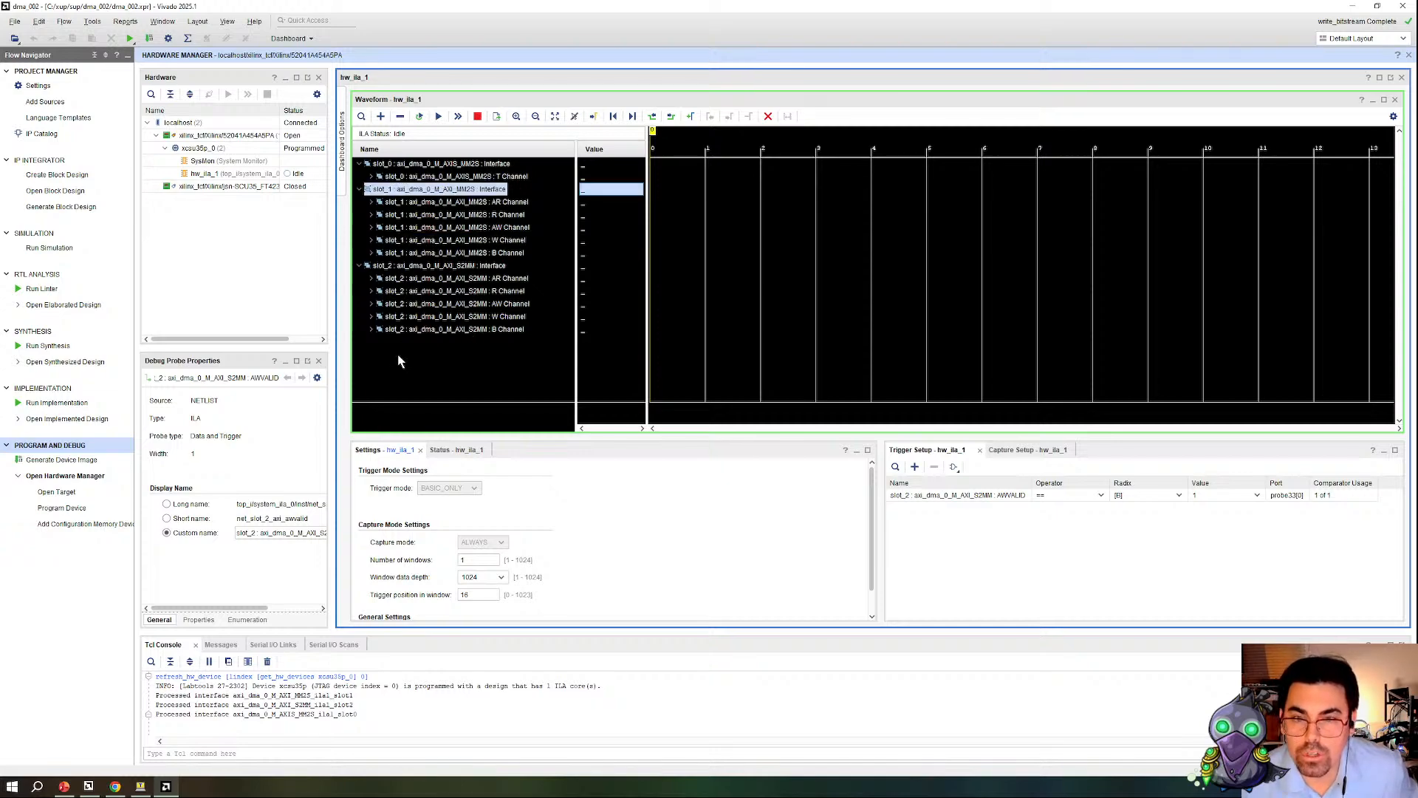
click(499, 306)
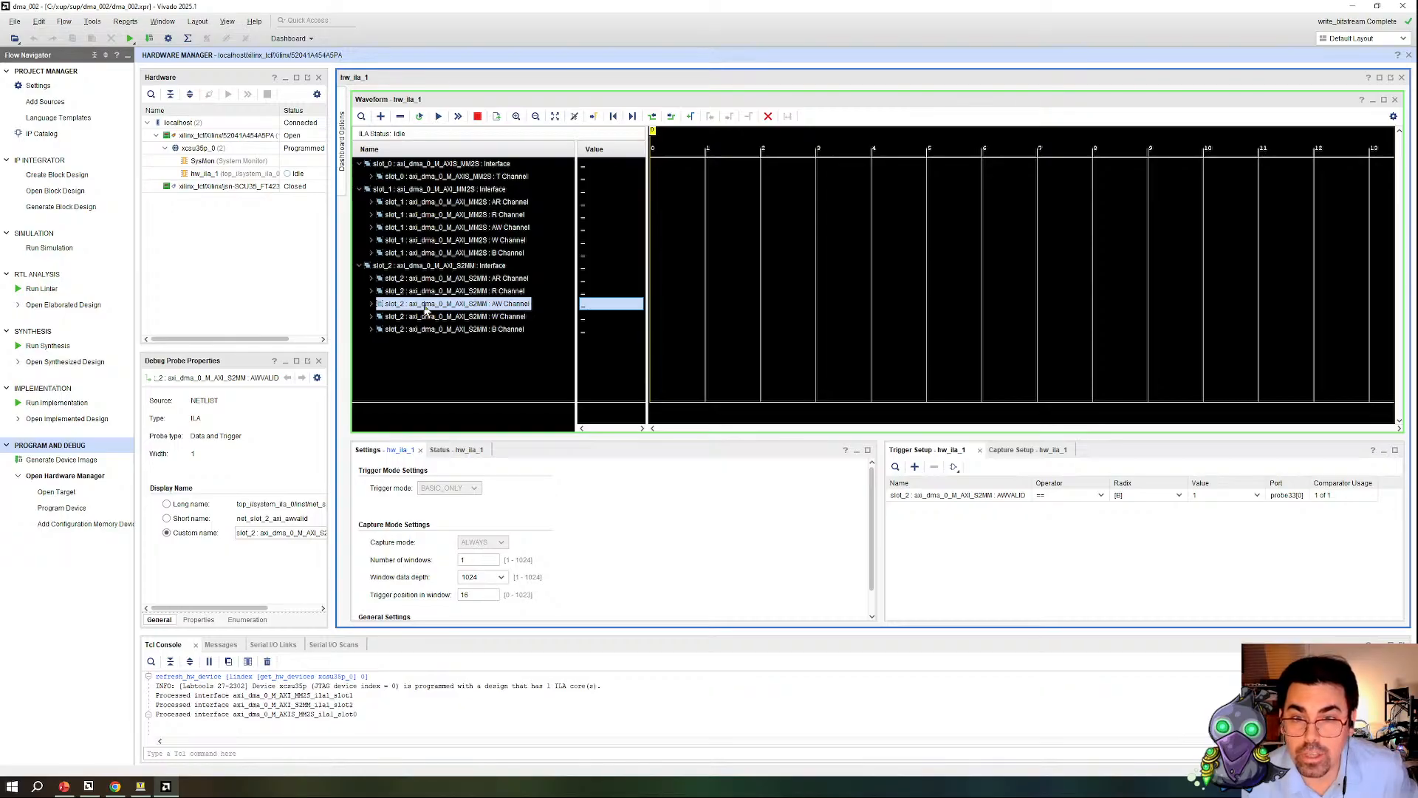
click(370, 305)
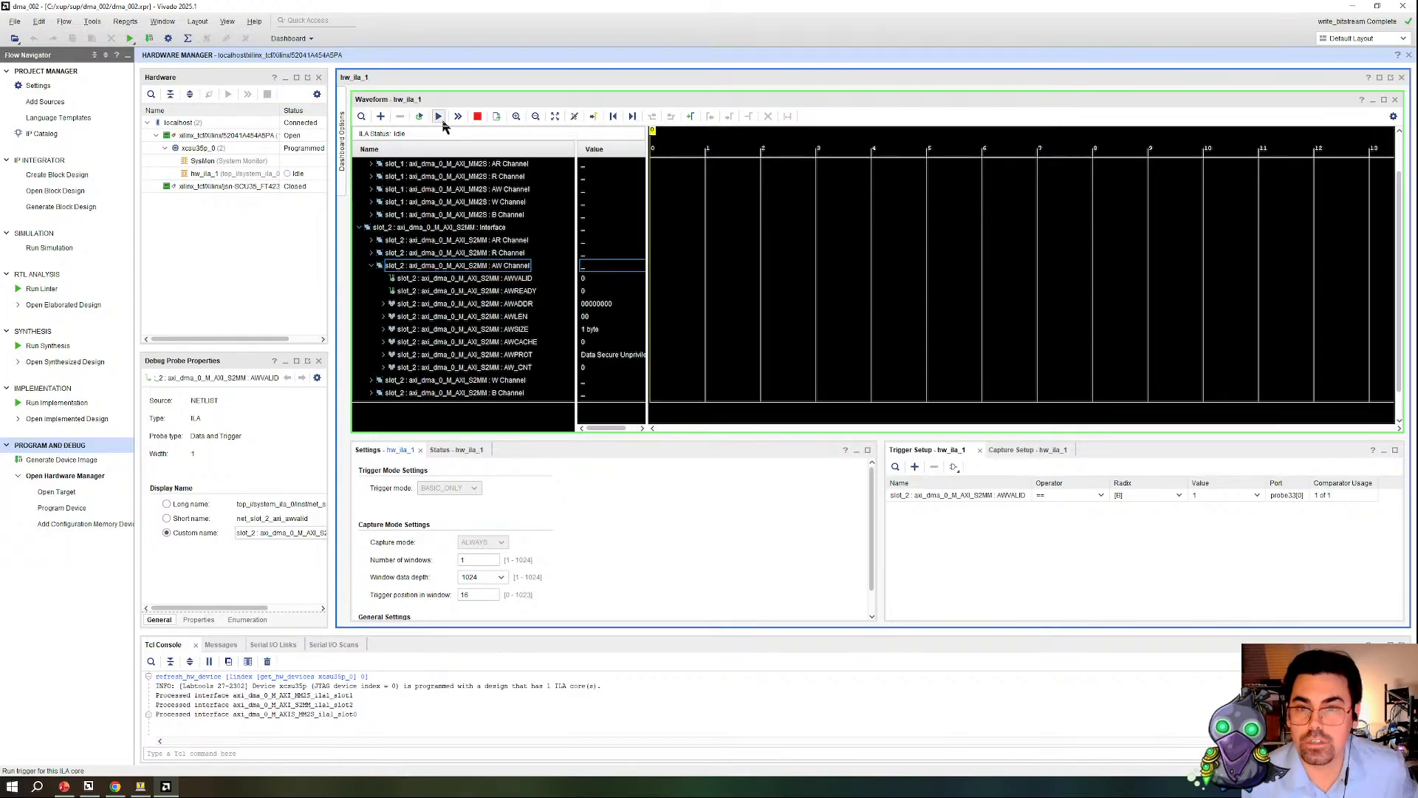
click(441, 120)
Step: Switch to Vitis, collapse the component trees and run the xaxidma_example_simple_poll application
click(88, 787)
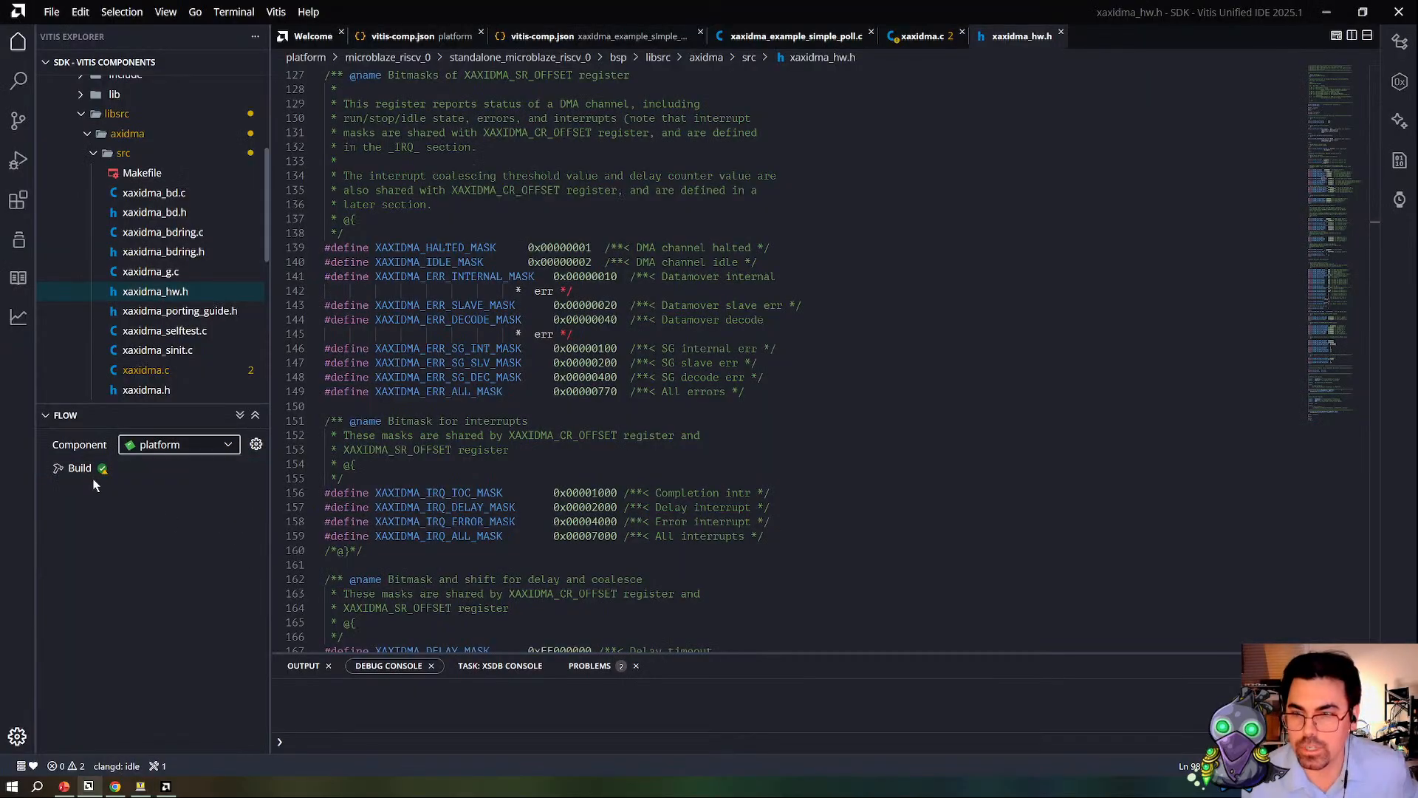
scroll(107, 151, up, 3)
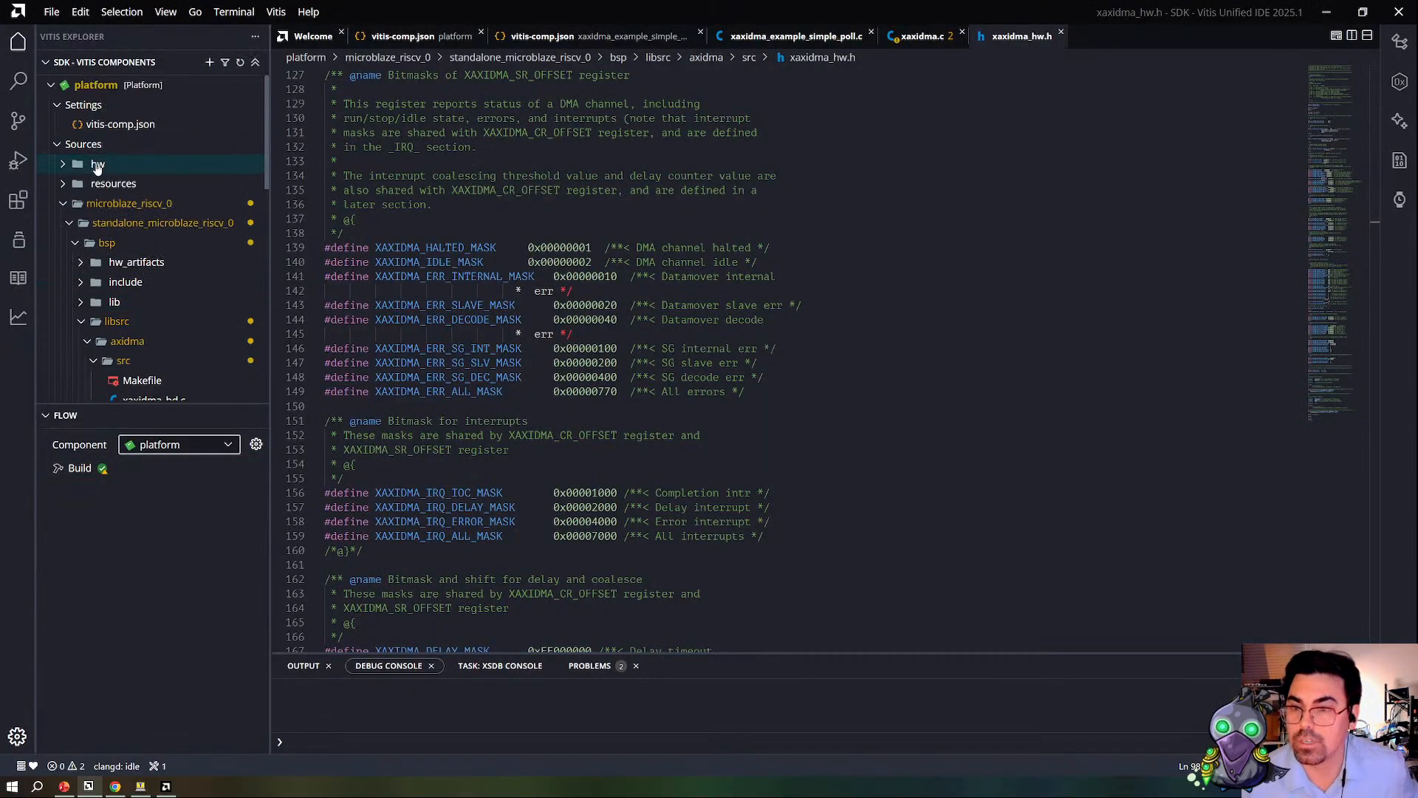
click(53, 86)
click(104, 88)
click(97, 87)
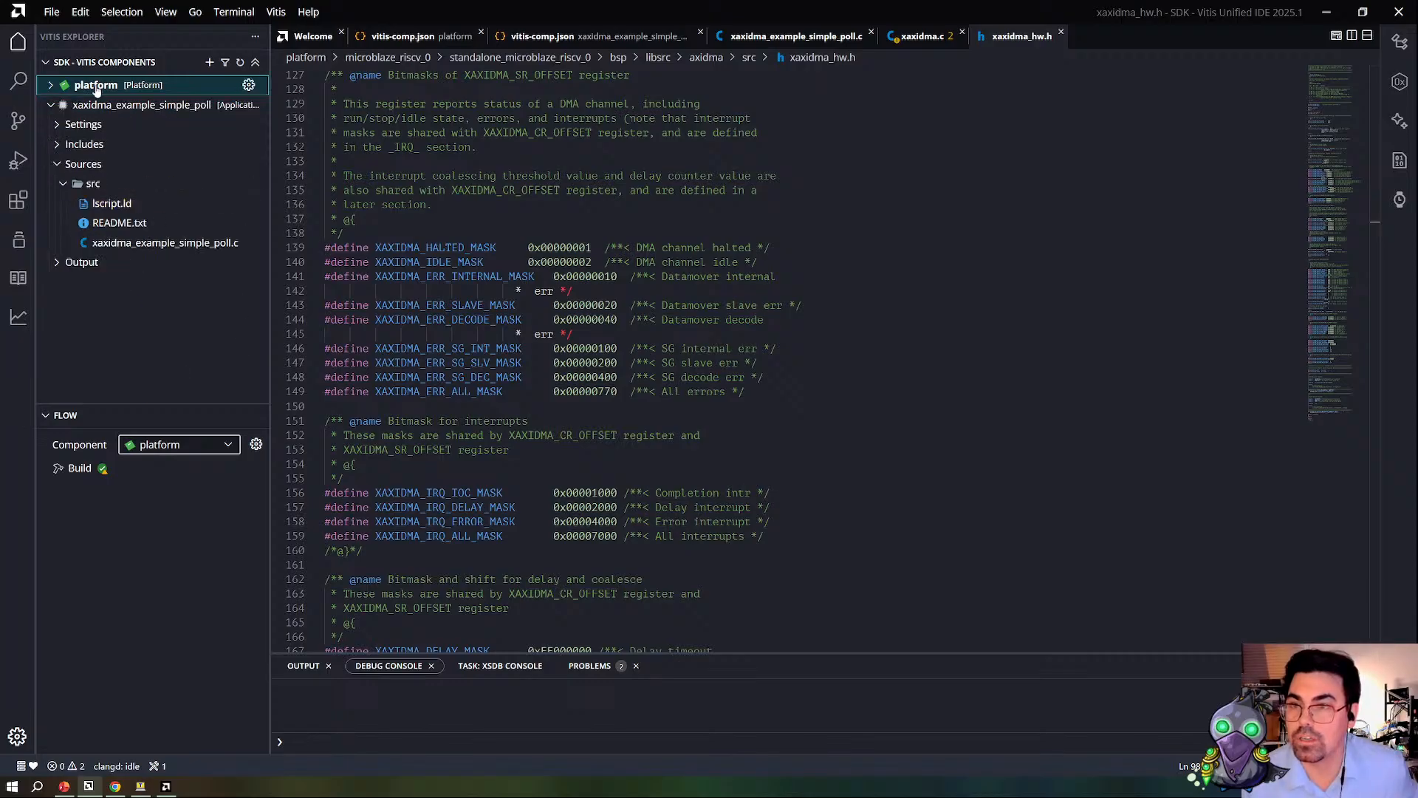
click(100, 105)
click(77, 487)
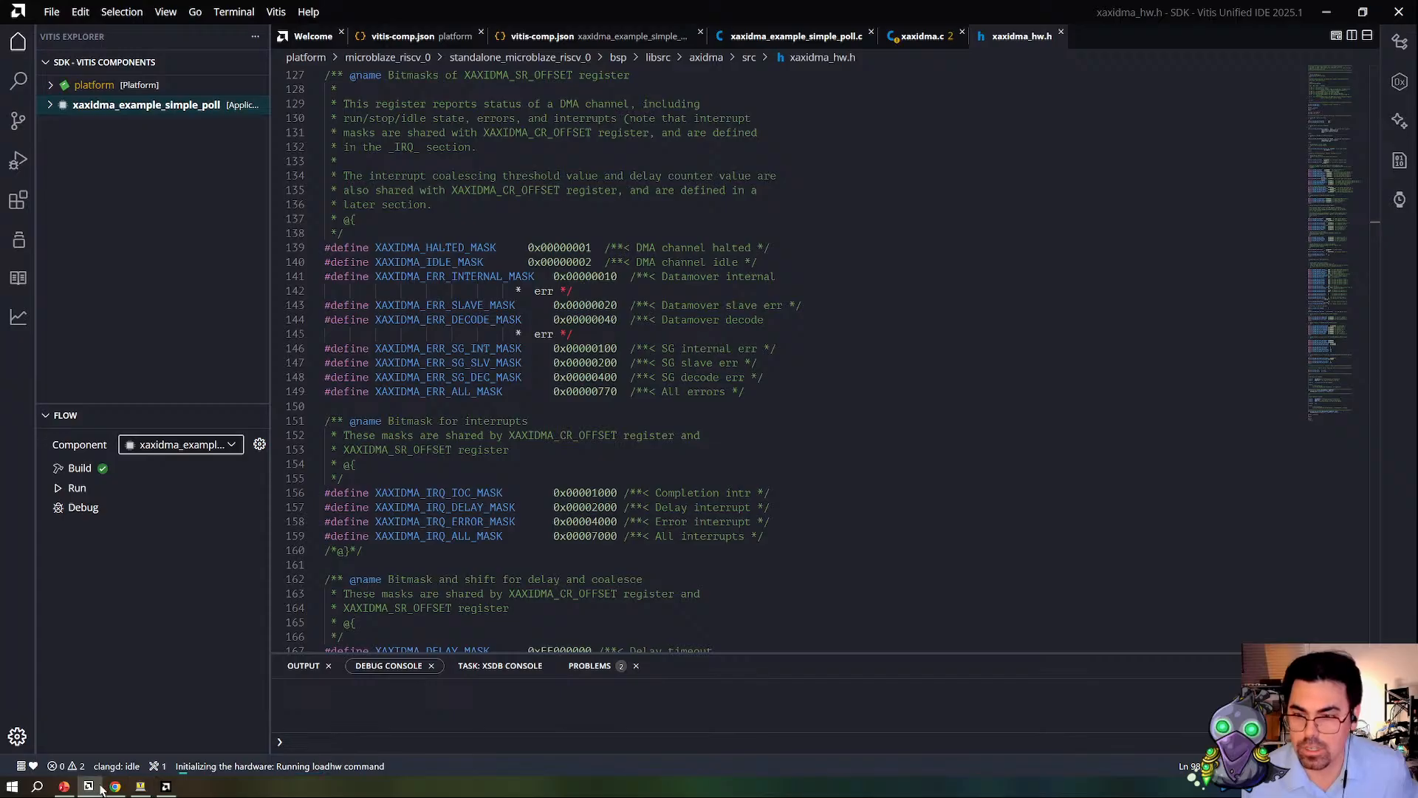
Step: Switch back to Vivado and bring up the Tera Term window, placing it clear of the ILA waveform
click(167, 788)
click(143, 787)
drag(977, 47, 294, 432)
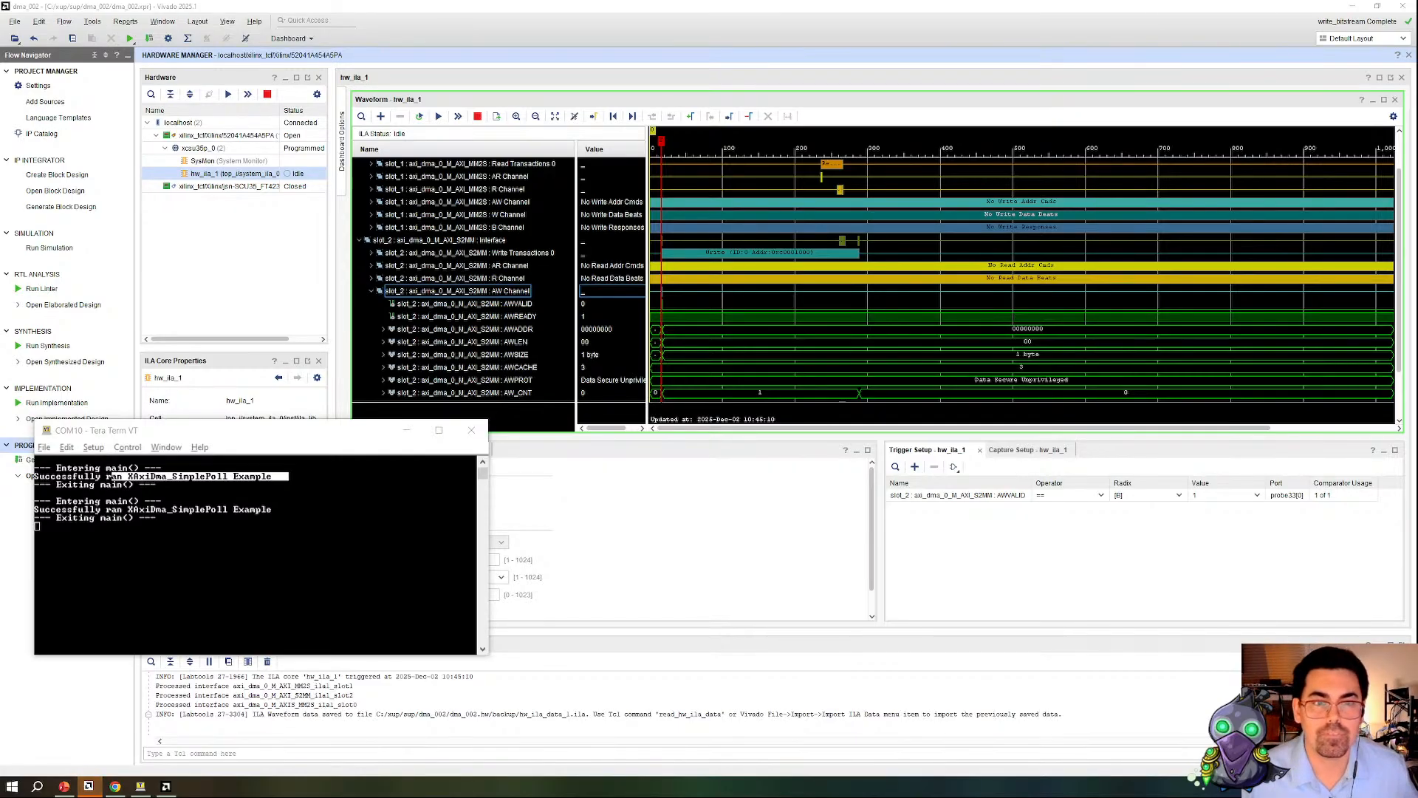
Step: Examine the captured slot_2 S2MM write transaction around the trigger, including its AWADDR, AWLEN and AWSIZE signals
scroll(916, 300, down, 1)
scroll(868, 347, up, 1)
scroll(850, 310, down, 1)
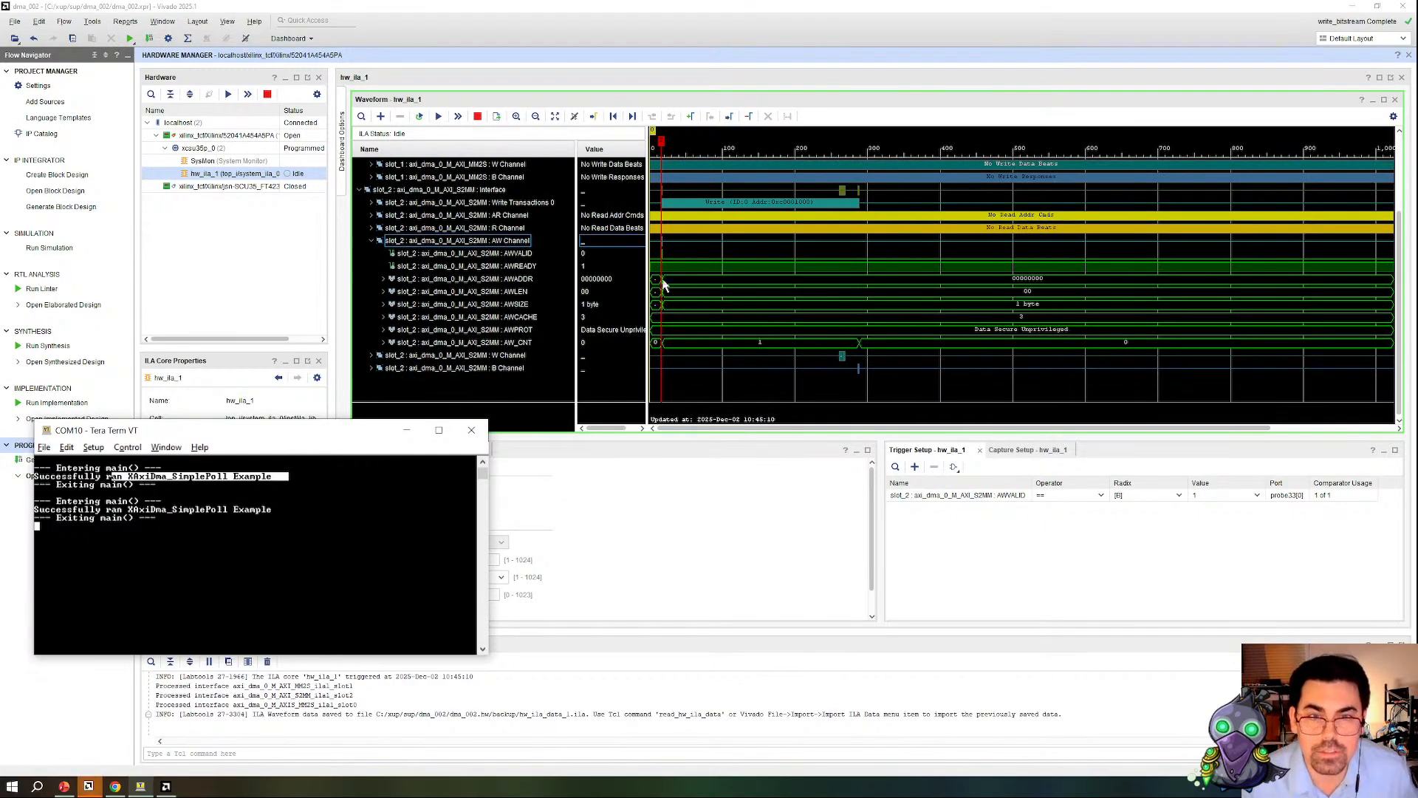
scroll(669, 325, up, 2)
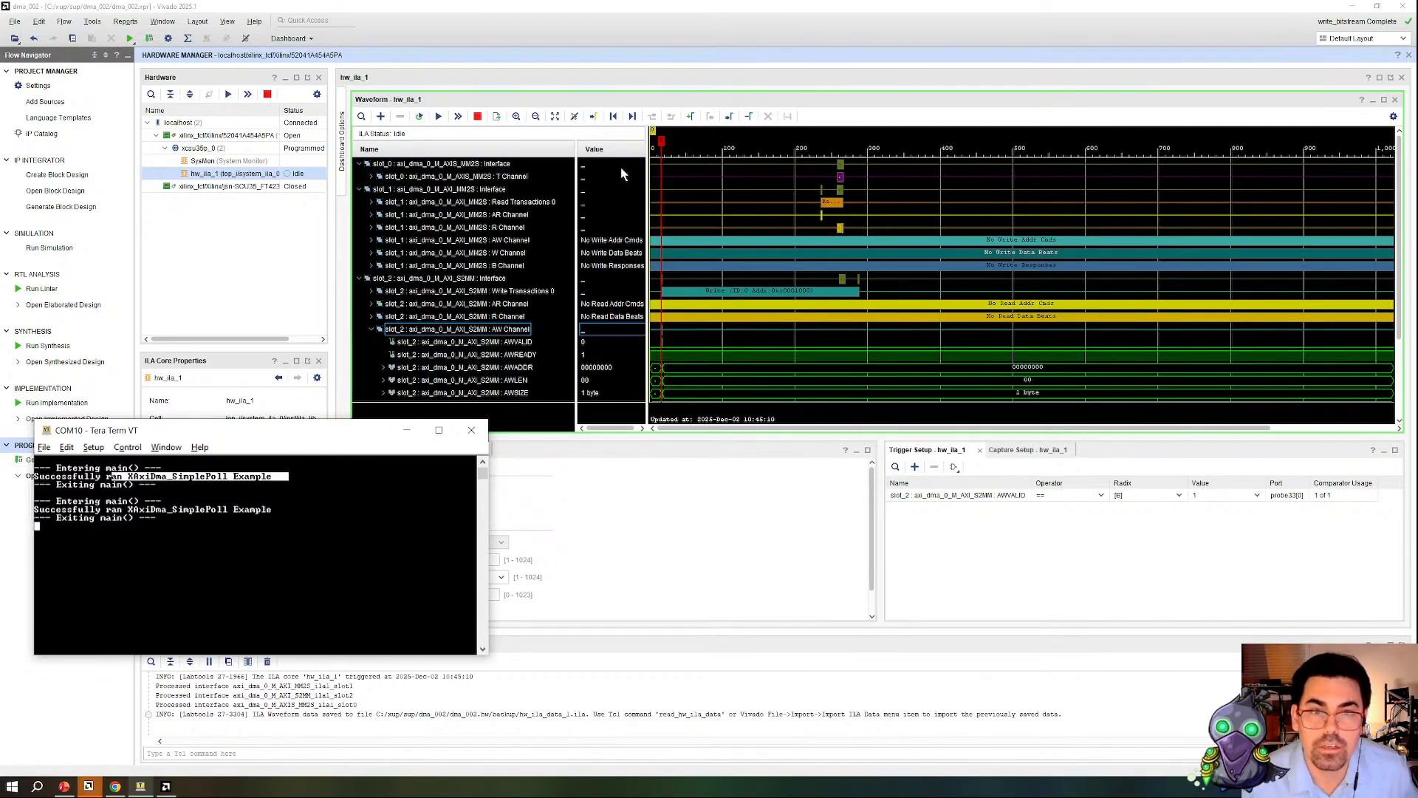
double_click(516, 116)
scroll(696, 348, down, 1)
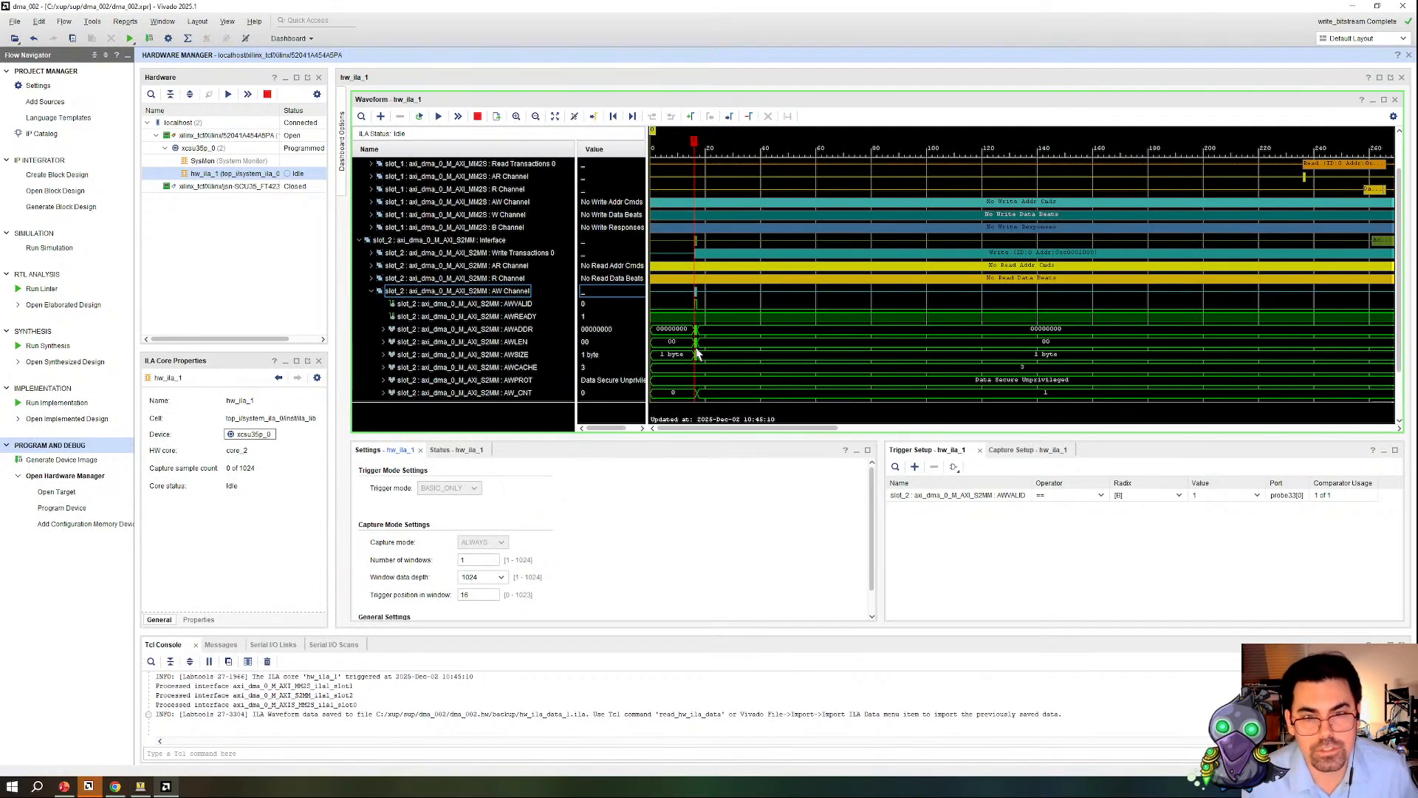
scroll(695, 366, up, 1)
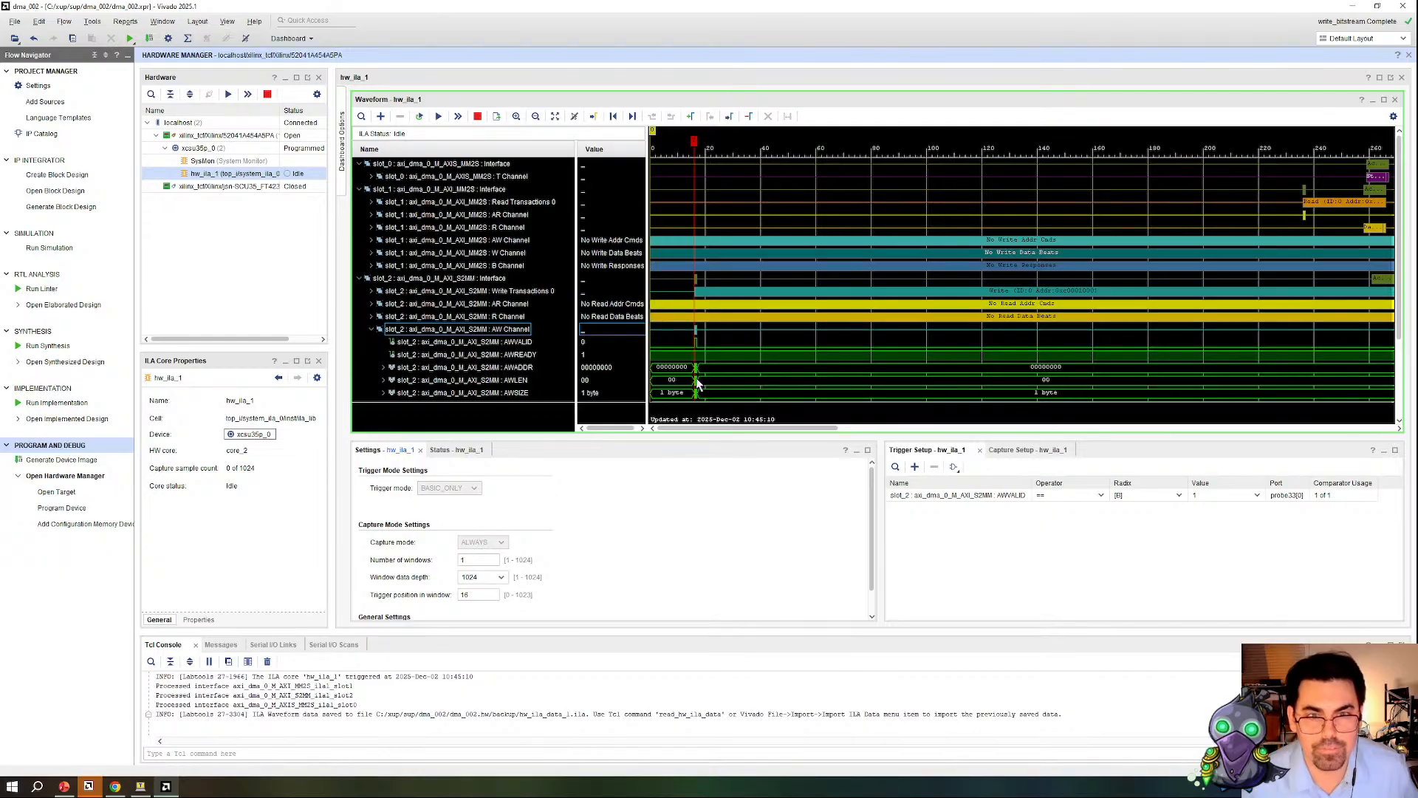
click(700, 378)
click(704, 390)
scroll(706, 390, down, 1)
scroll(707, 390, down, 1)
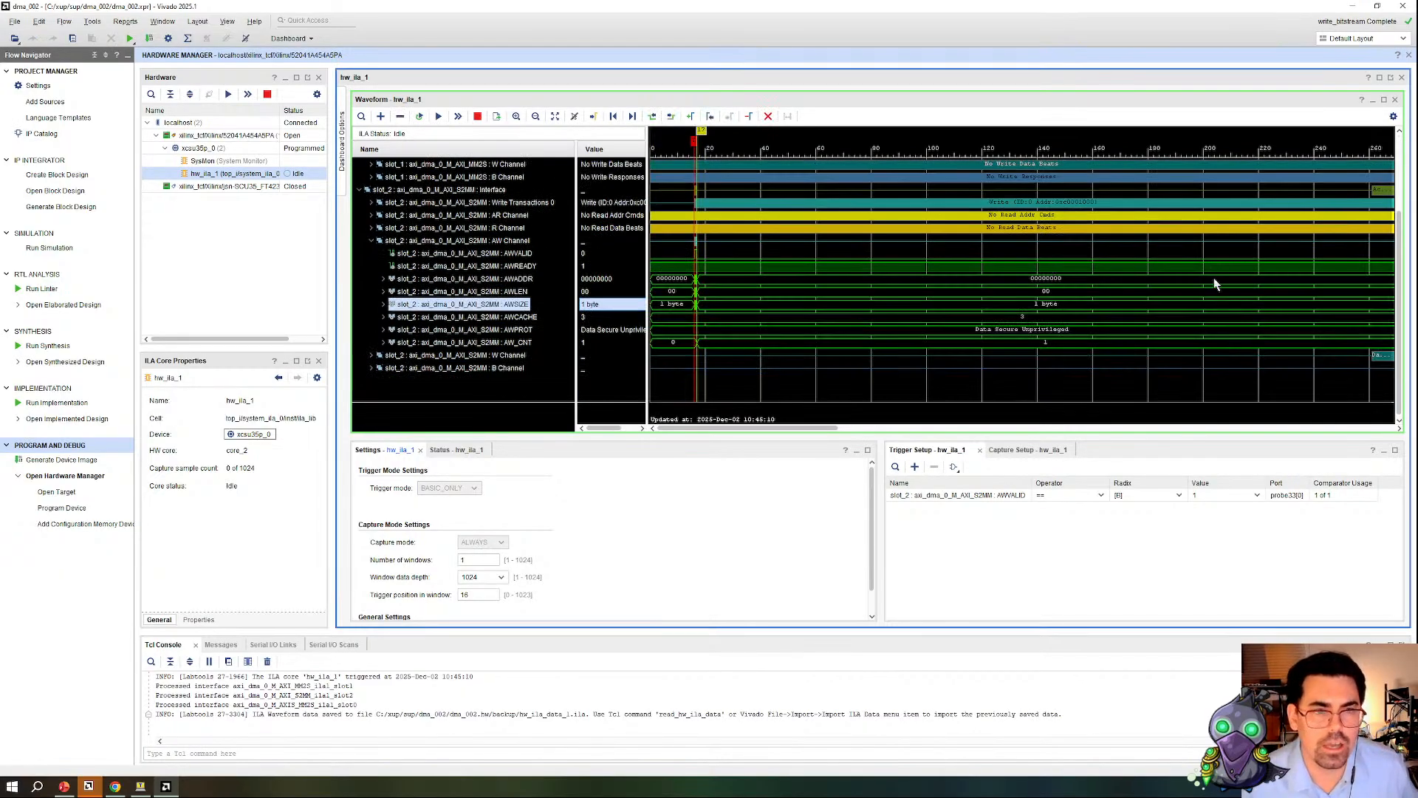
scroll(1212, 275, up, 2)
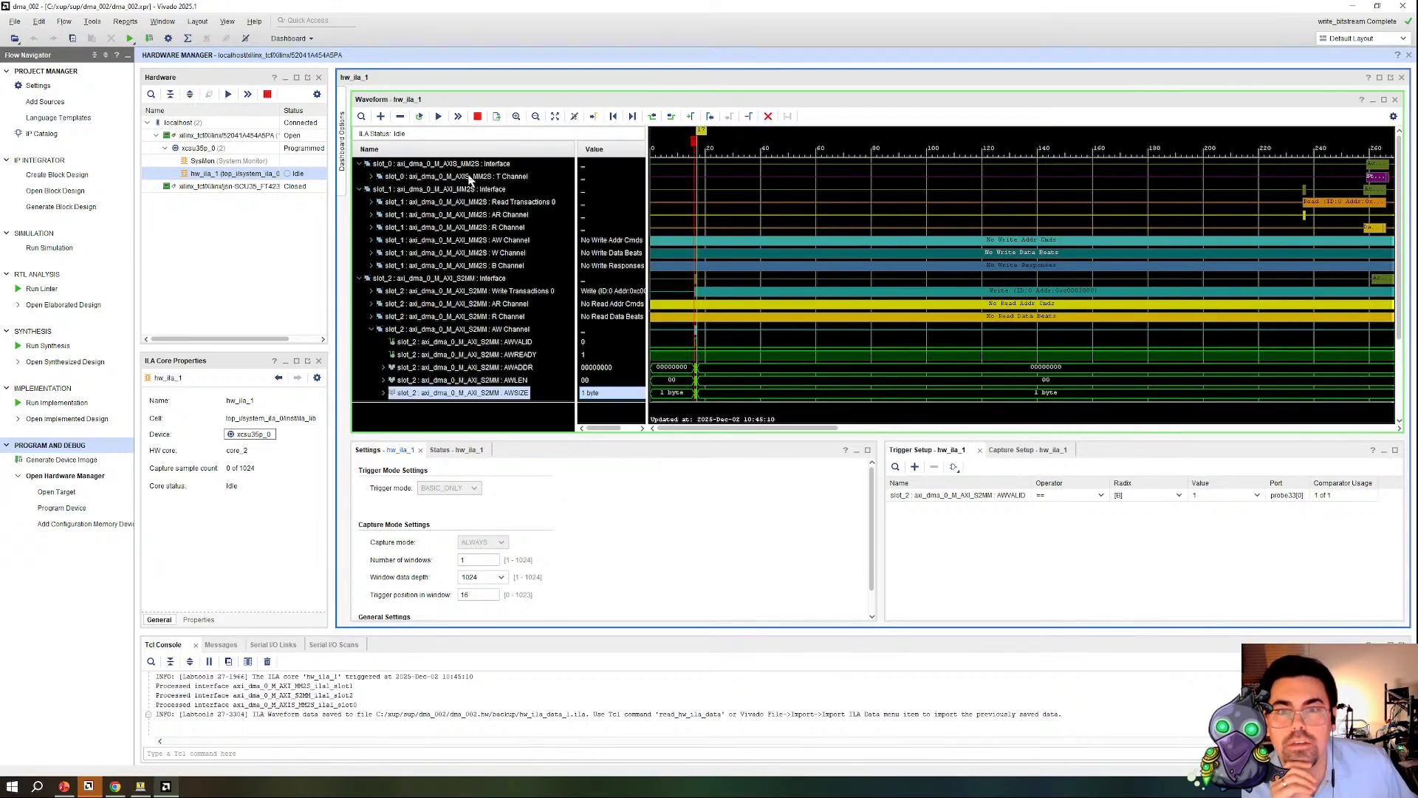
Step: Expand the slot_0 AXIS_MM2S T channel and examine its stream beats against the MM2S read and S2MM write transactions
click(372, 177)
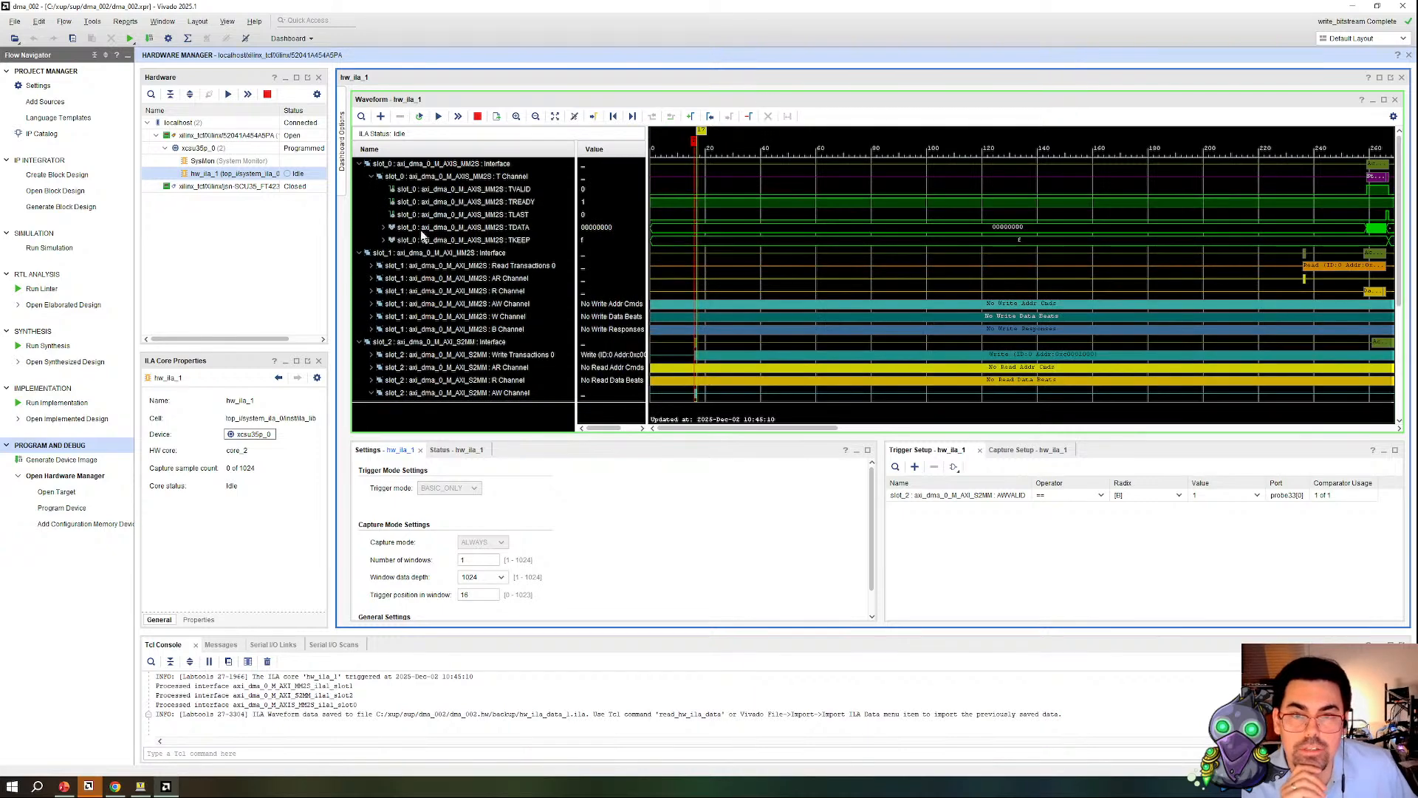
click(515, 204)
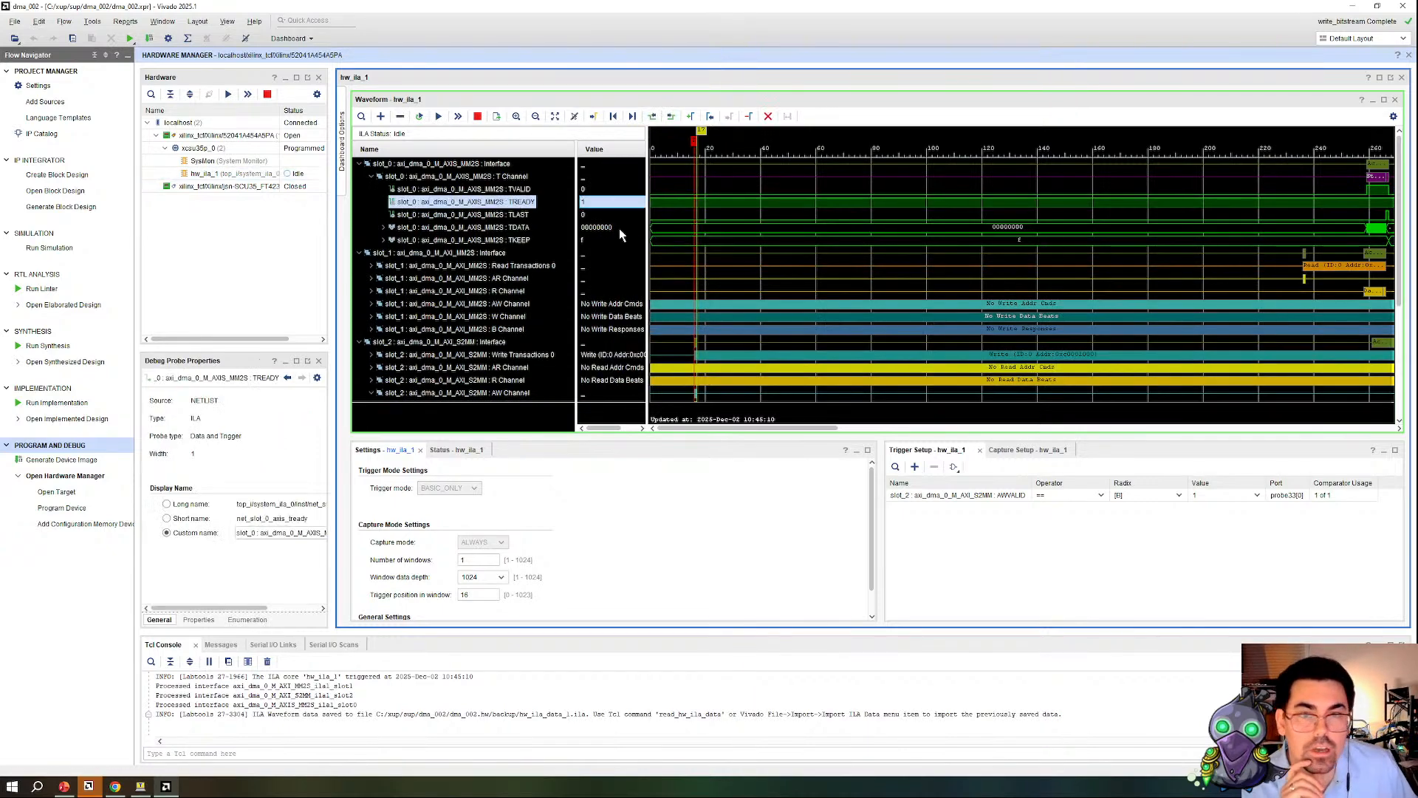
click(1369, 191)
scroll(1336, 269, down, 2)
scroll(1336, 269, up, 2)
mouse_move(1341, 269)
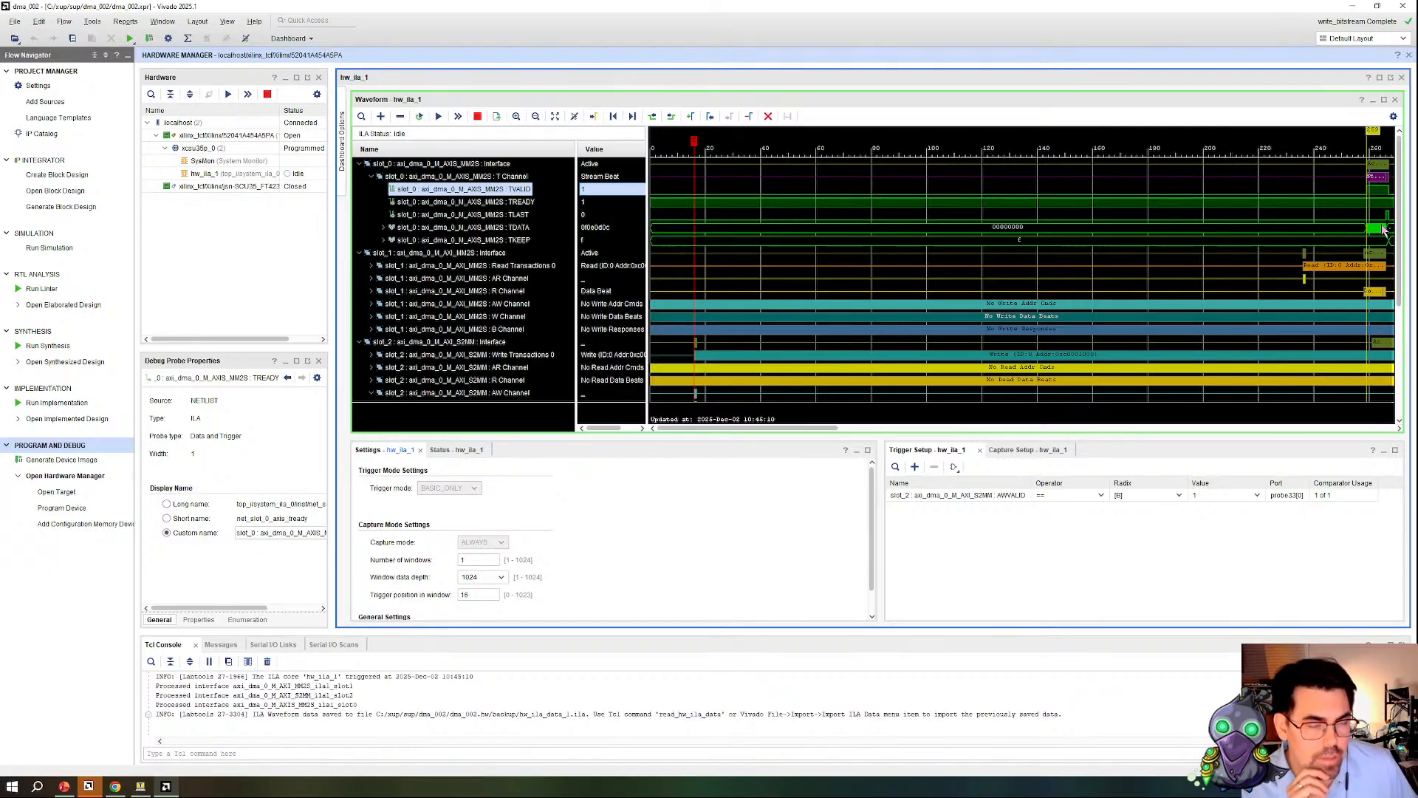
click(536, 118)
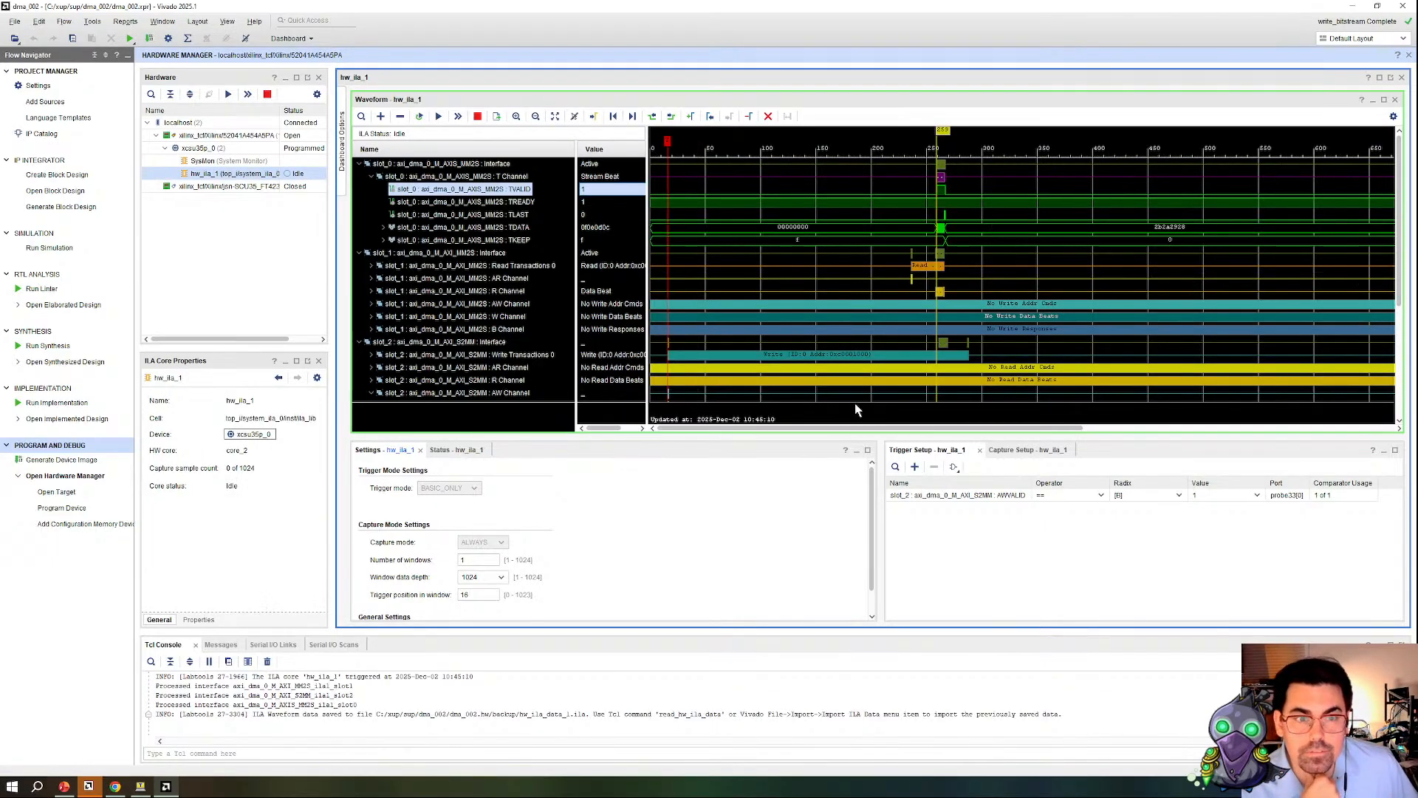
click(516, 303)
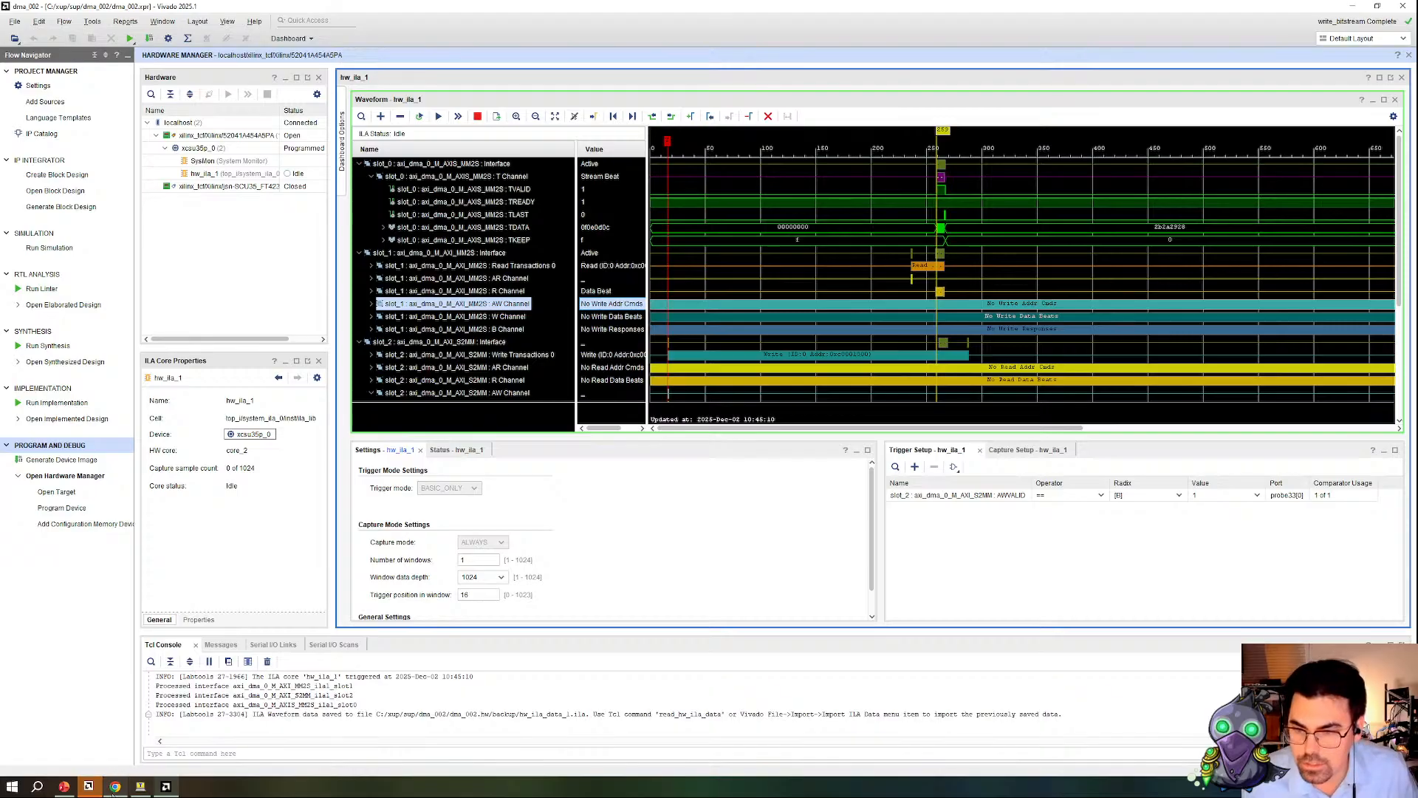
Step: Switch to Vitis and review the two XAxiDma_SimpleTransfer calls, the XAxiDma_Busy polling loop and the data check in xaxidma_example_simple_poll.c
click(88, 786)
scroll(490, 444, down, 3)
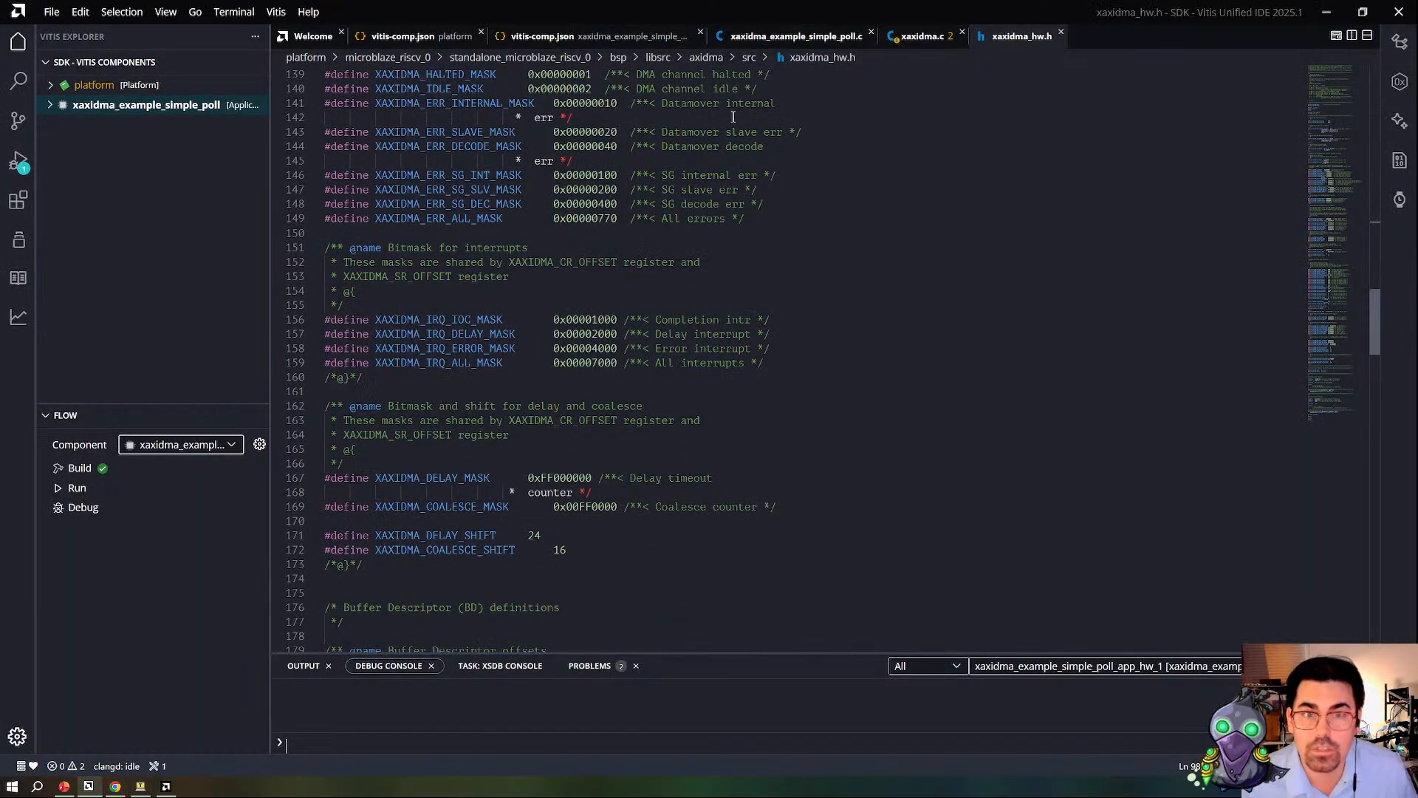
click(796, 36)
scroll(736, 338, down, 6)
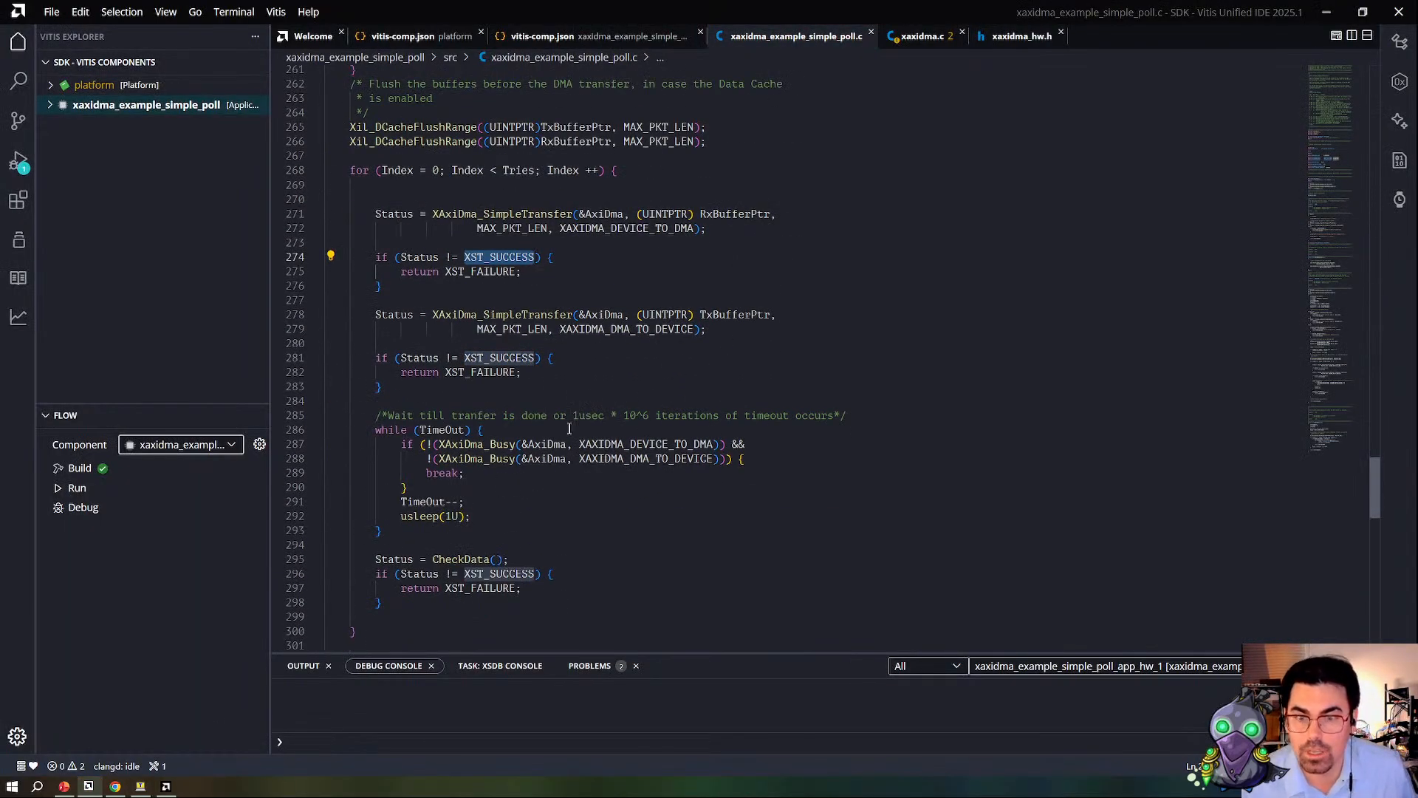
click(750, 215)
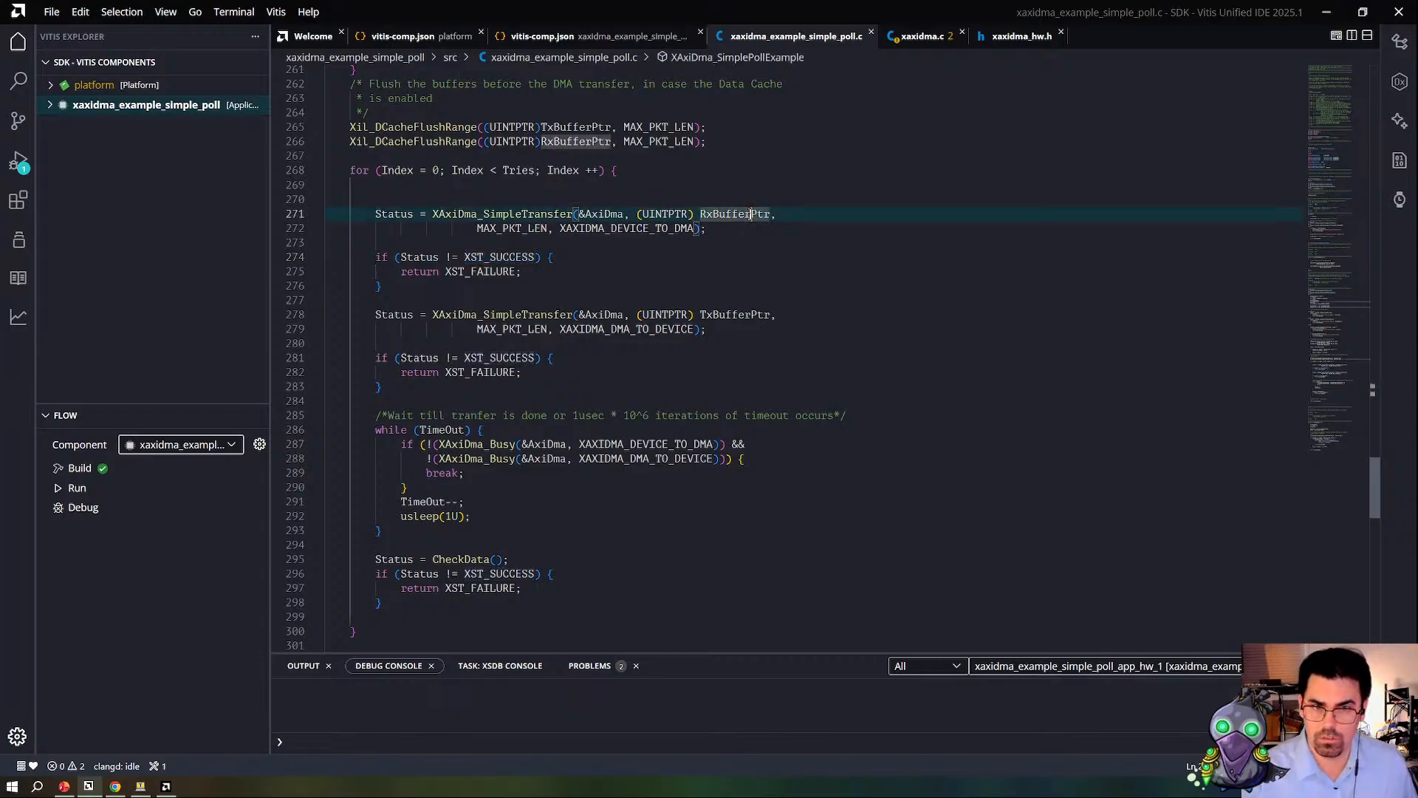
double_click(720, 314)
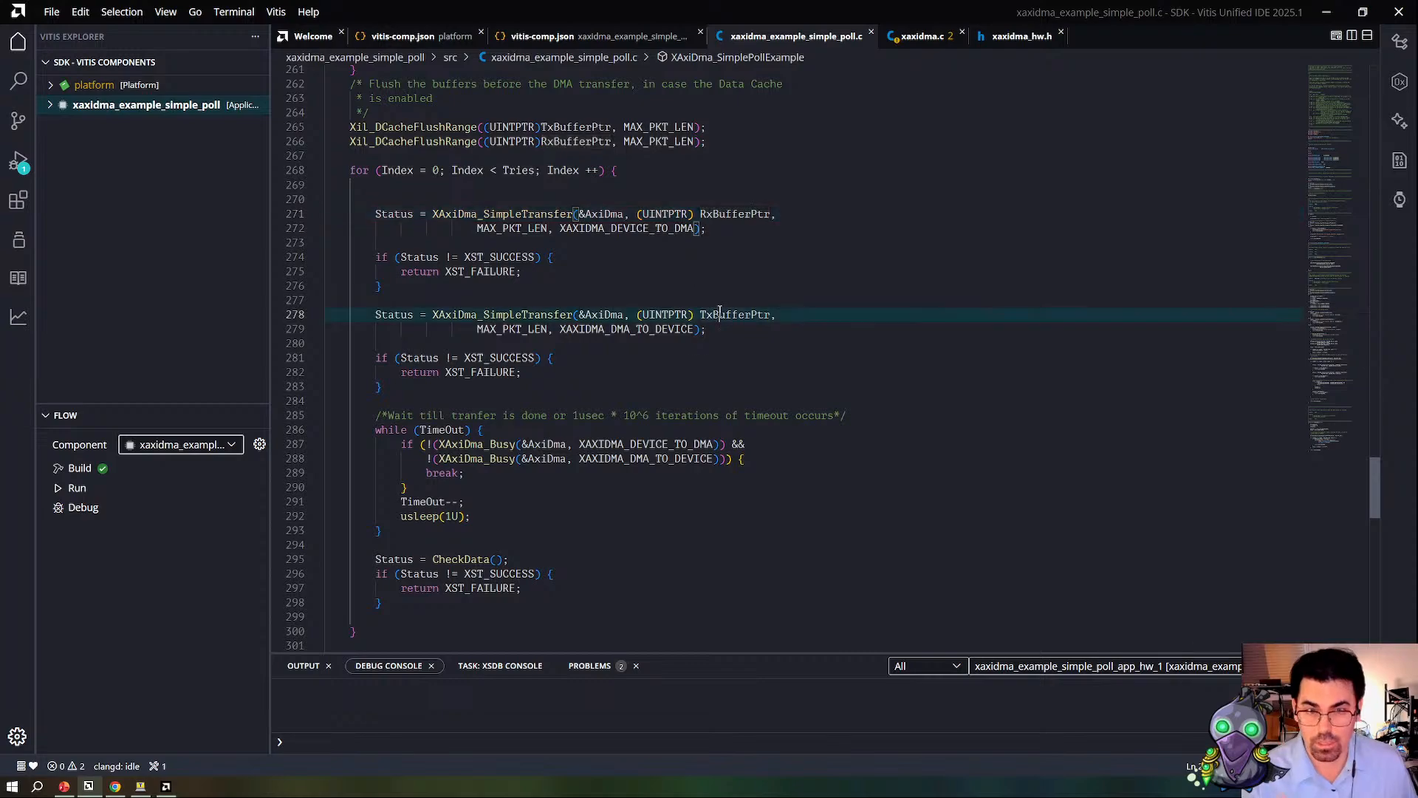
click(660, 443)
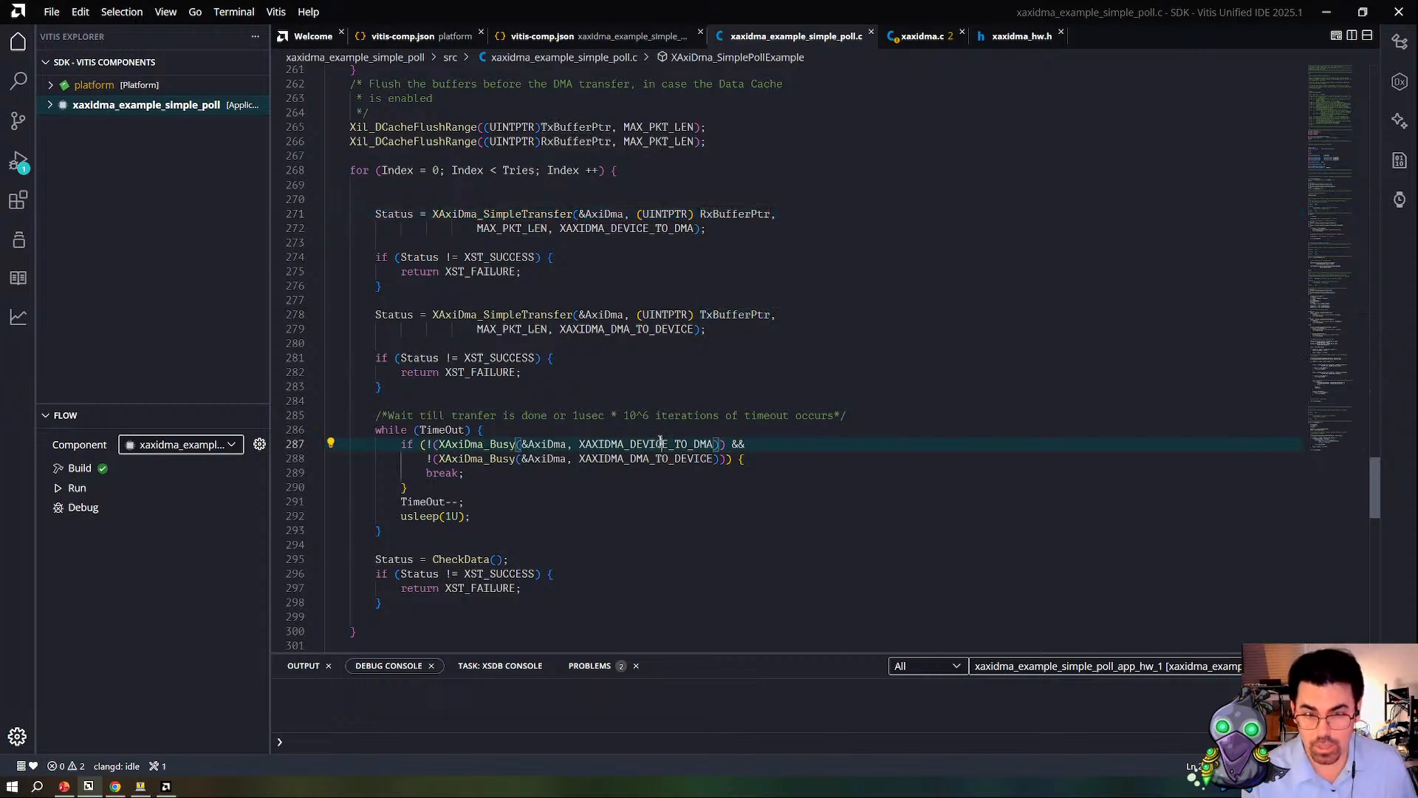
double_click(638, 459)
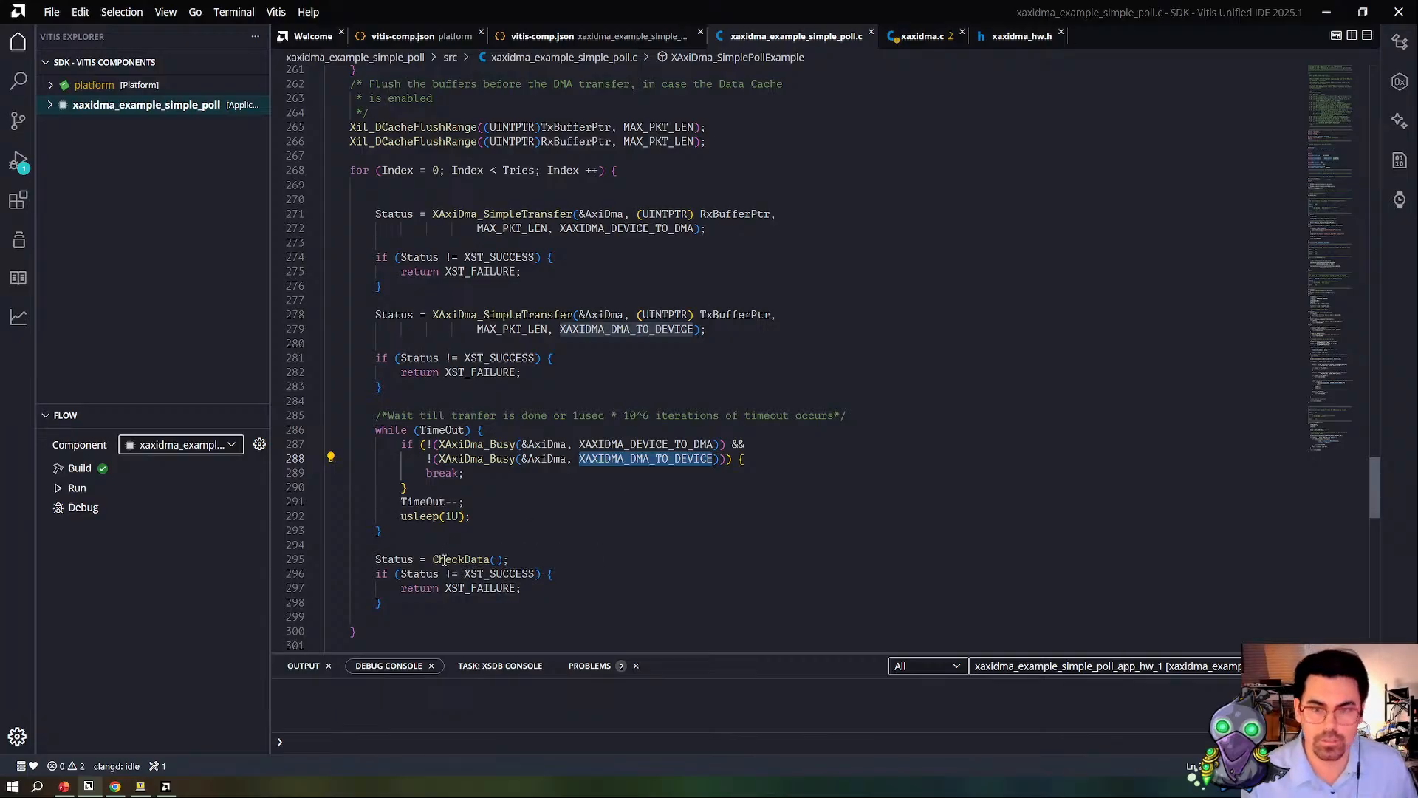
scroll(487, 414, down, 4)
scroll(493, 418, up, 1)
scroll(493, 418, up, 12)
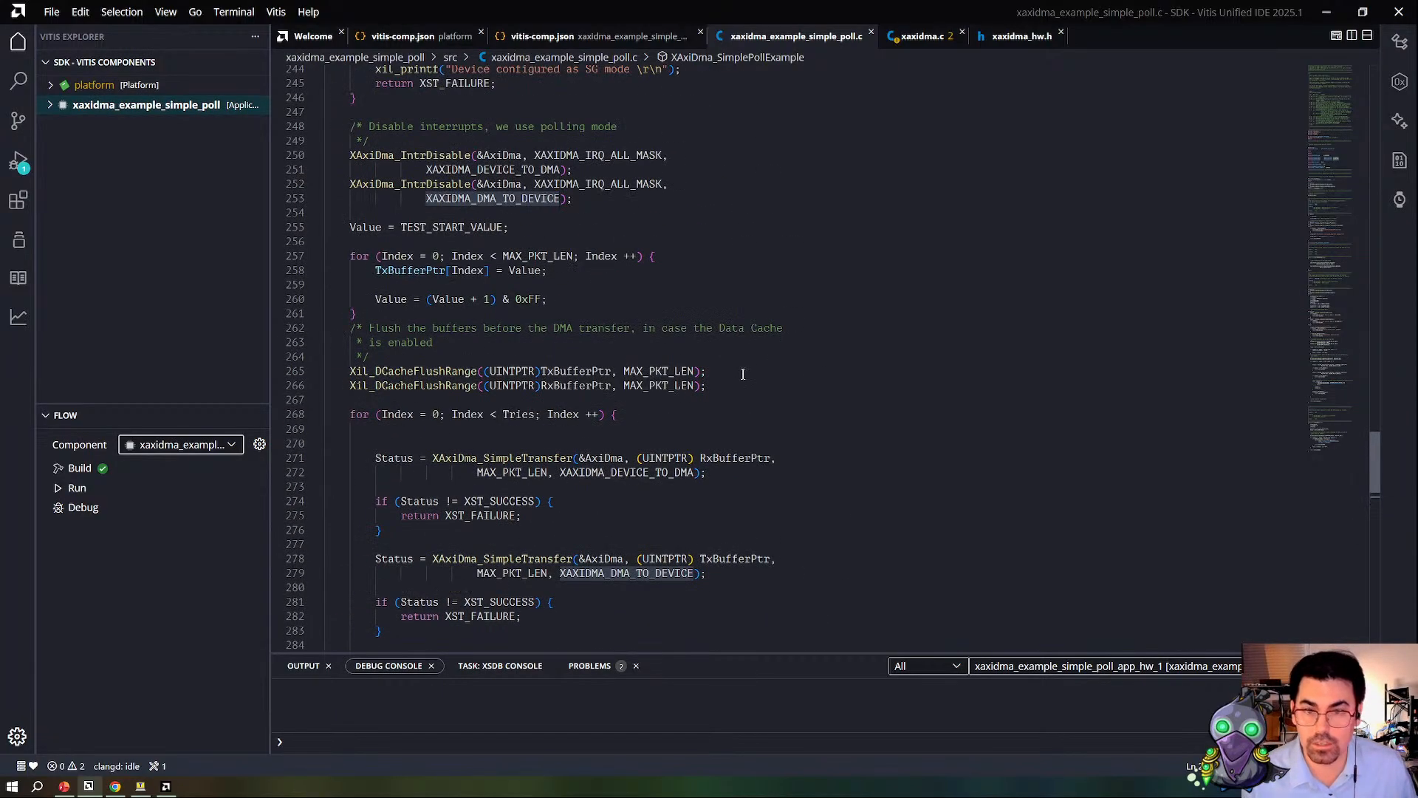
Step: Trace RxBufferPtr from the first XAxiDma_SimpleTransfer call back to its RX_BUFFER_BASE assignment in XAxiDma_SimplePollExample
scroll(635, 260, up, 8)
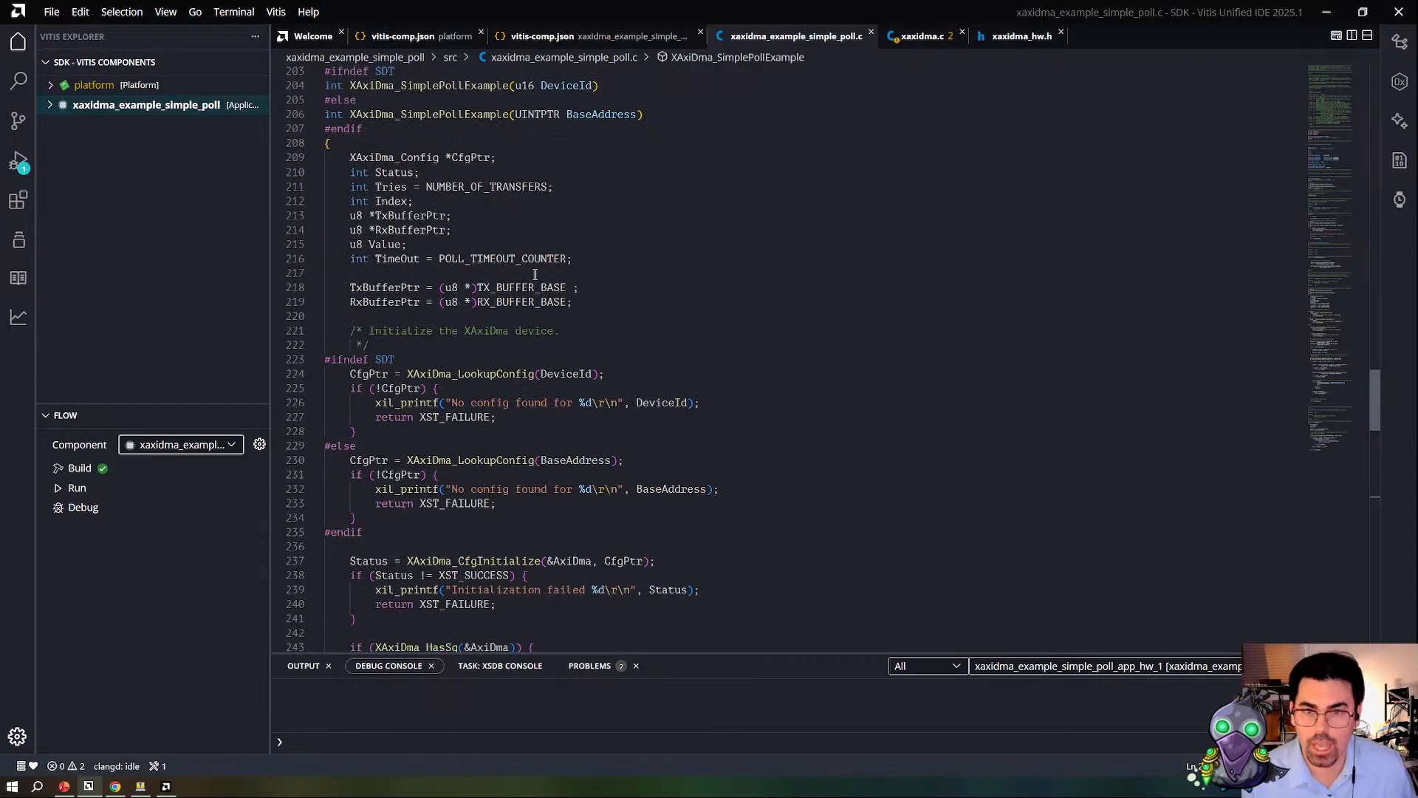
scroll(667, 494, down, 10)
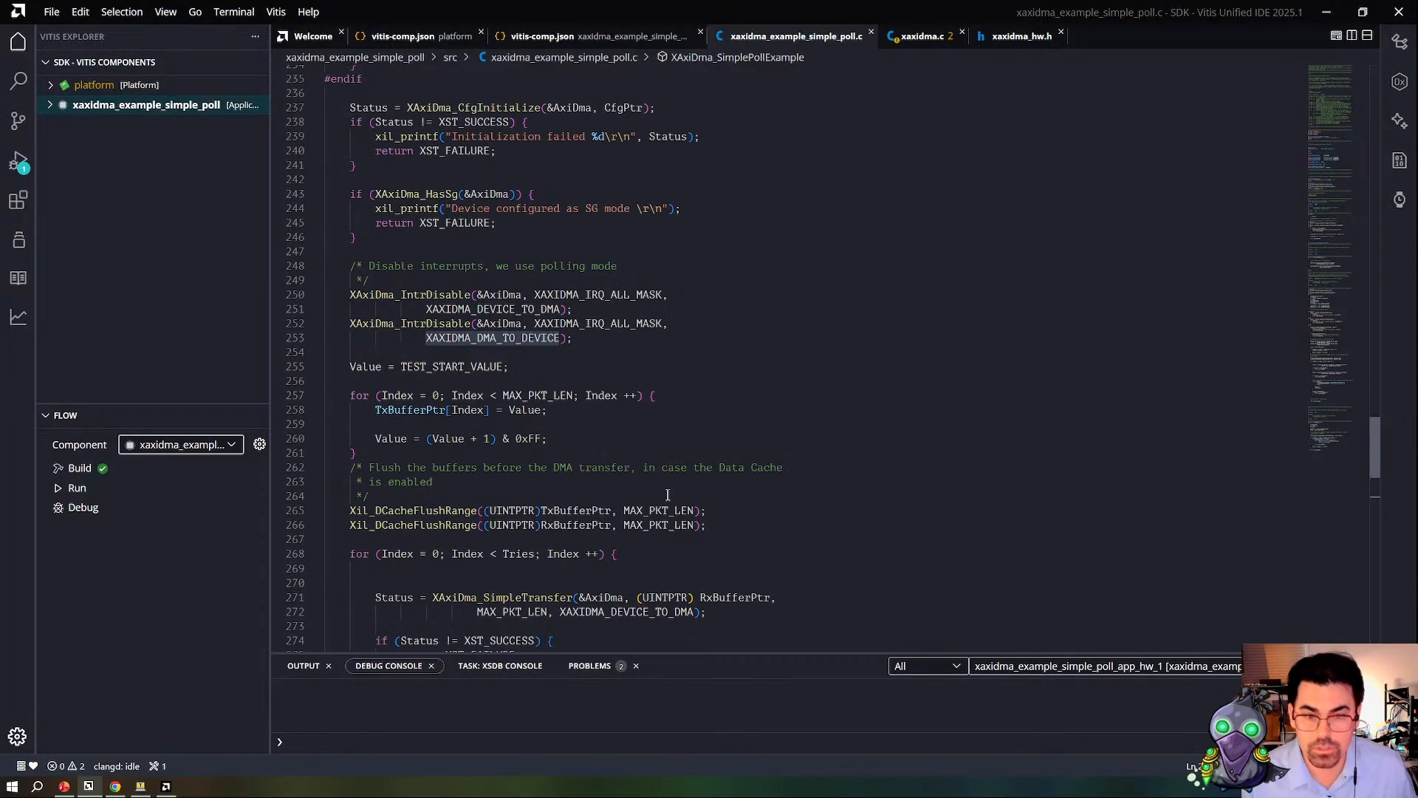
click(738, 600)
click(733, 590)
click(748, 608)
click(746, 597)
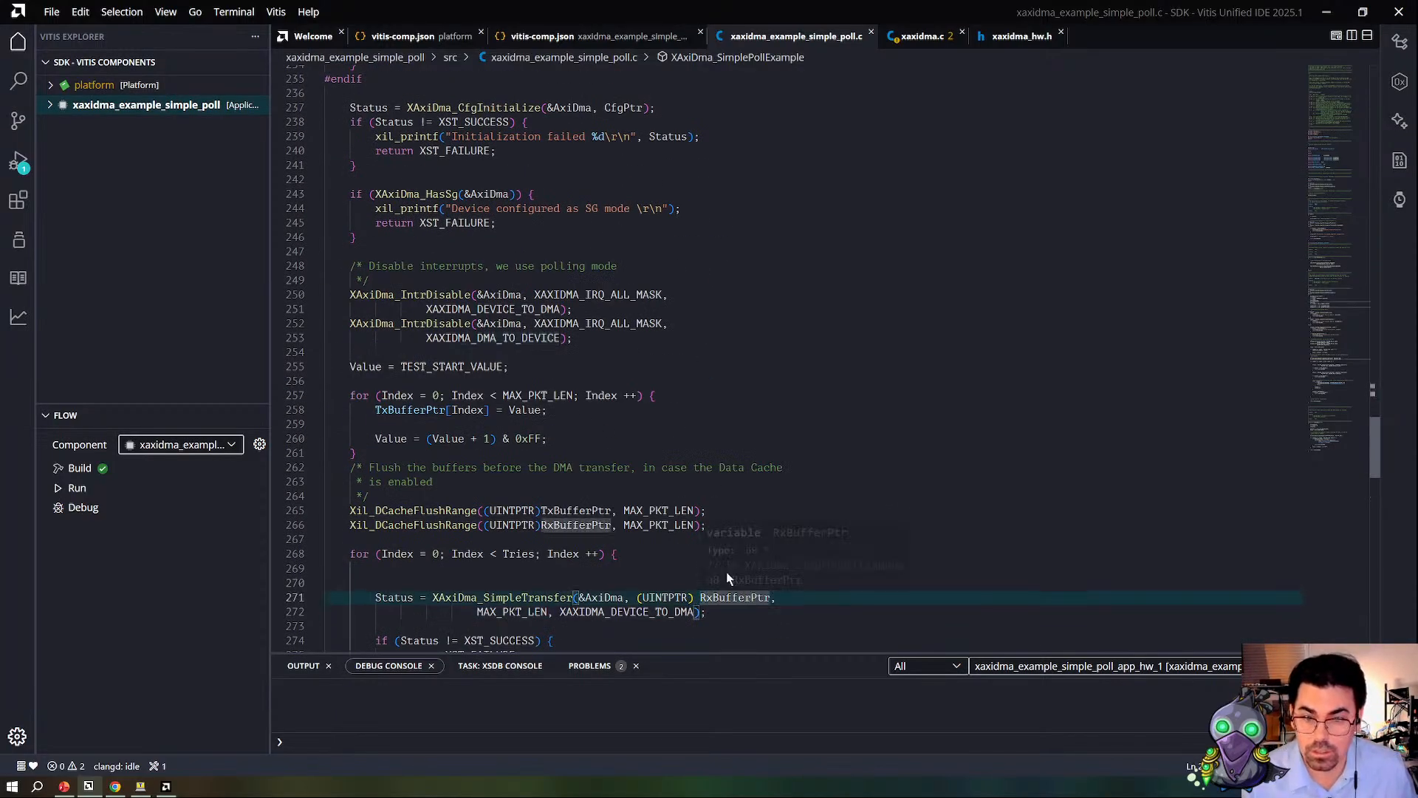
mouse_move(556, 521)
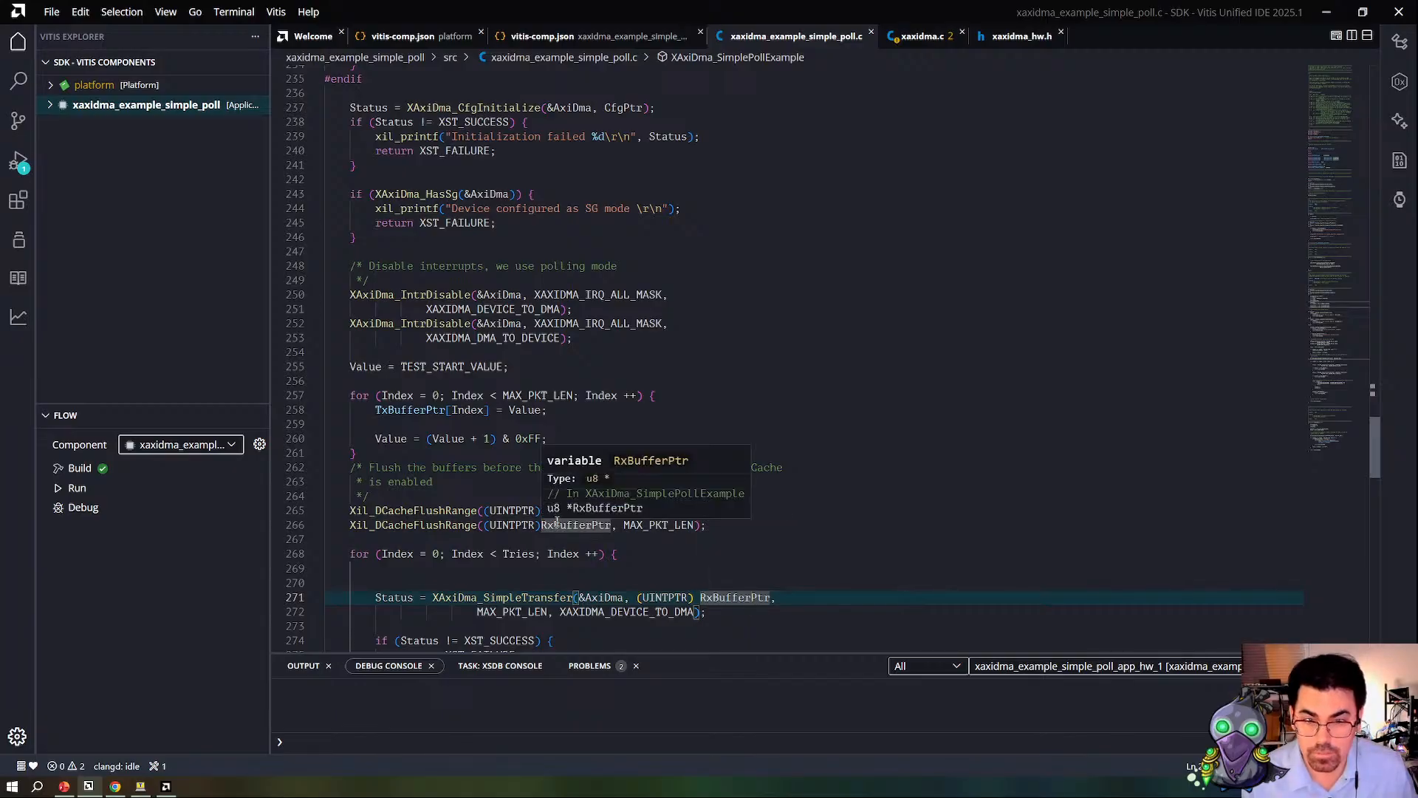
ctrl+click(582, 523)
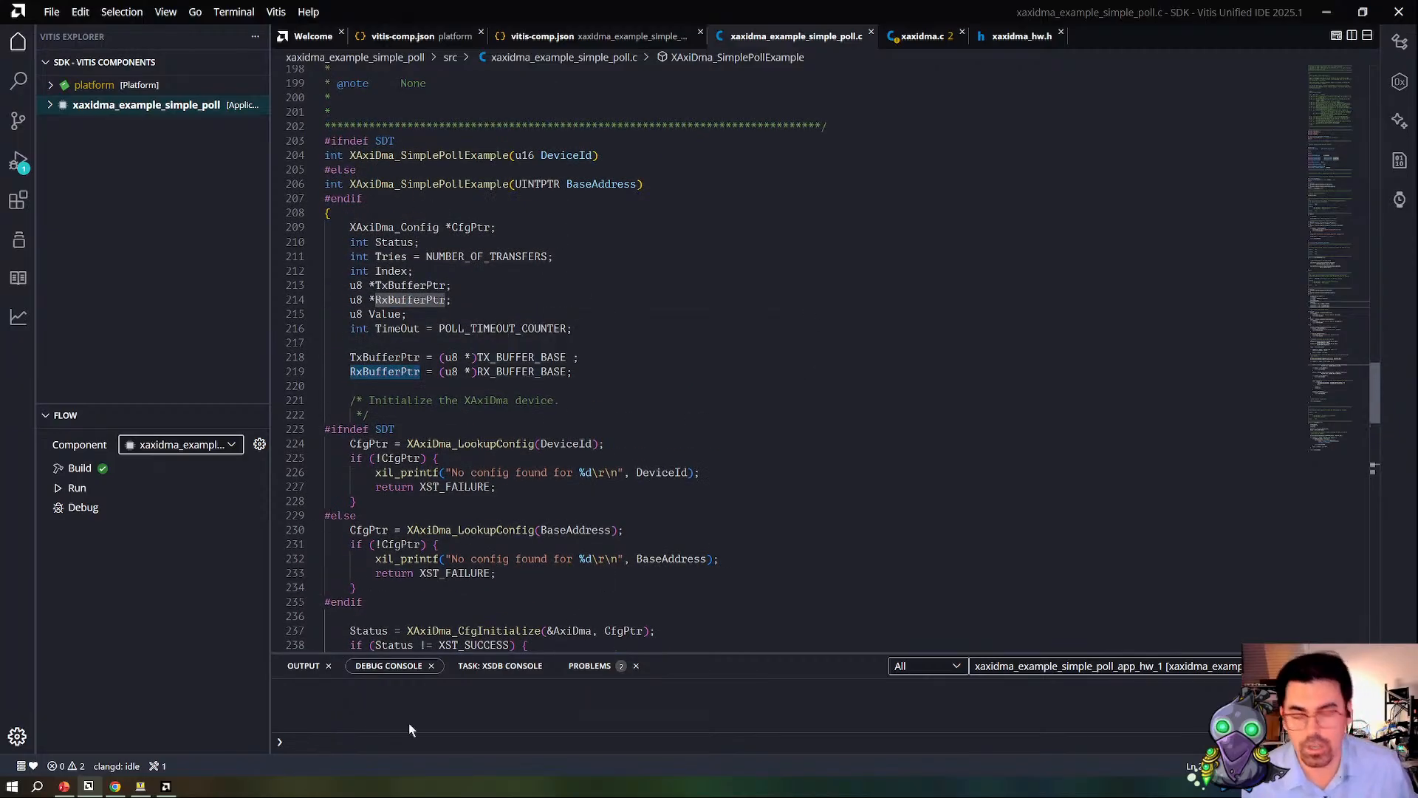
Step: Switch to Vivado and open the recent project dma_001, closing dma_002
click(167, 788)
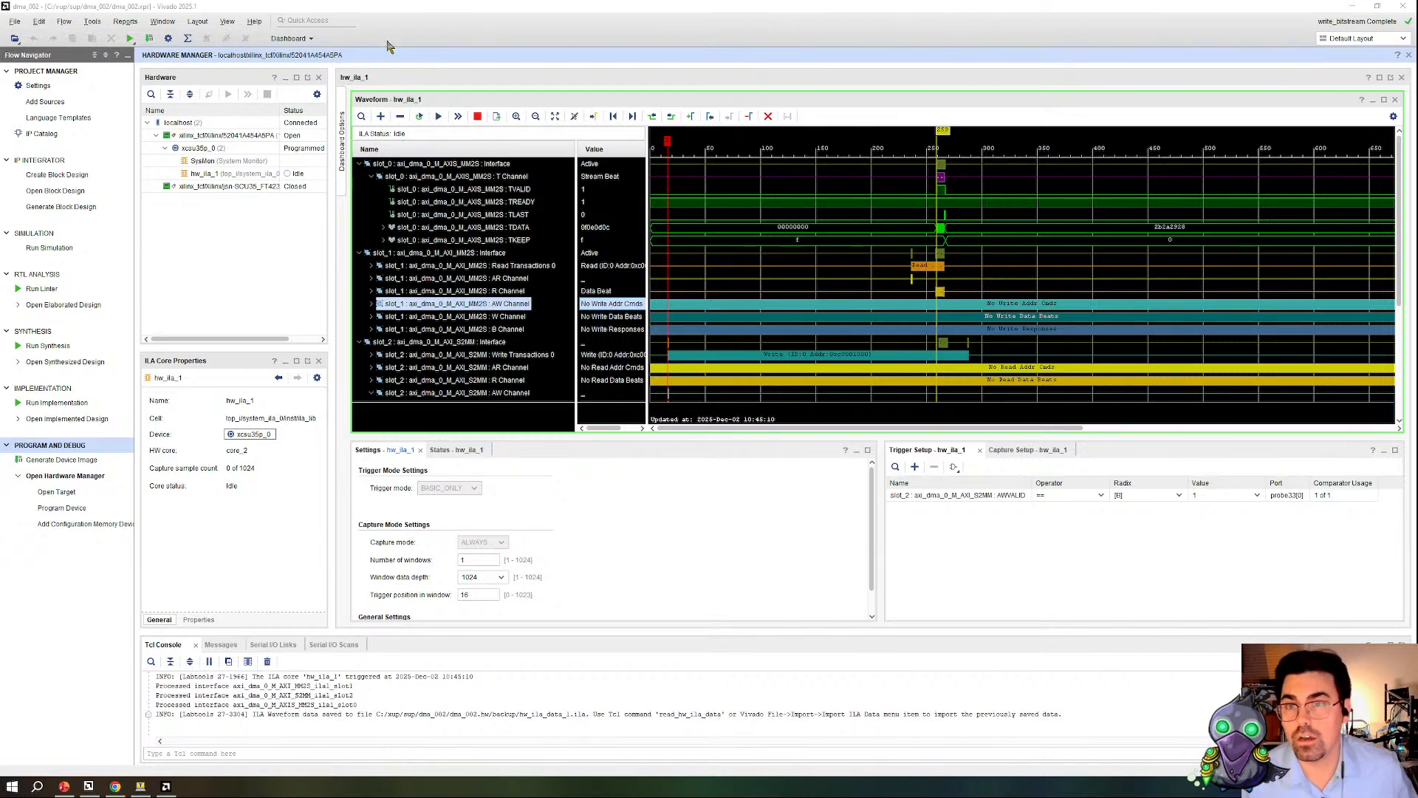
click(14, 22)
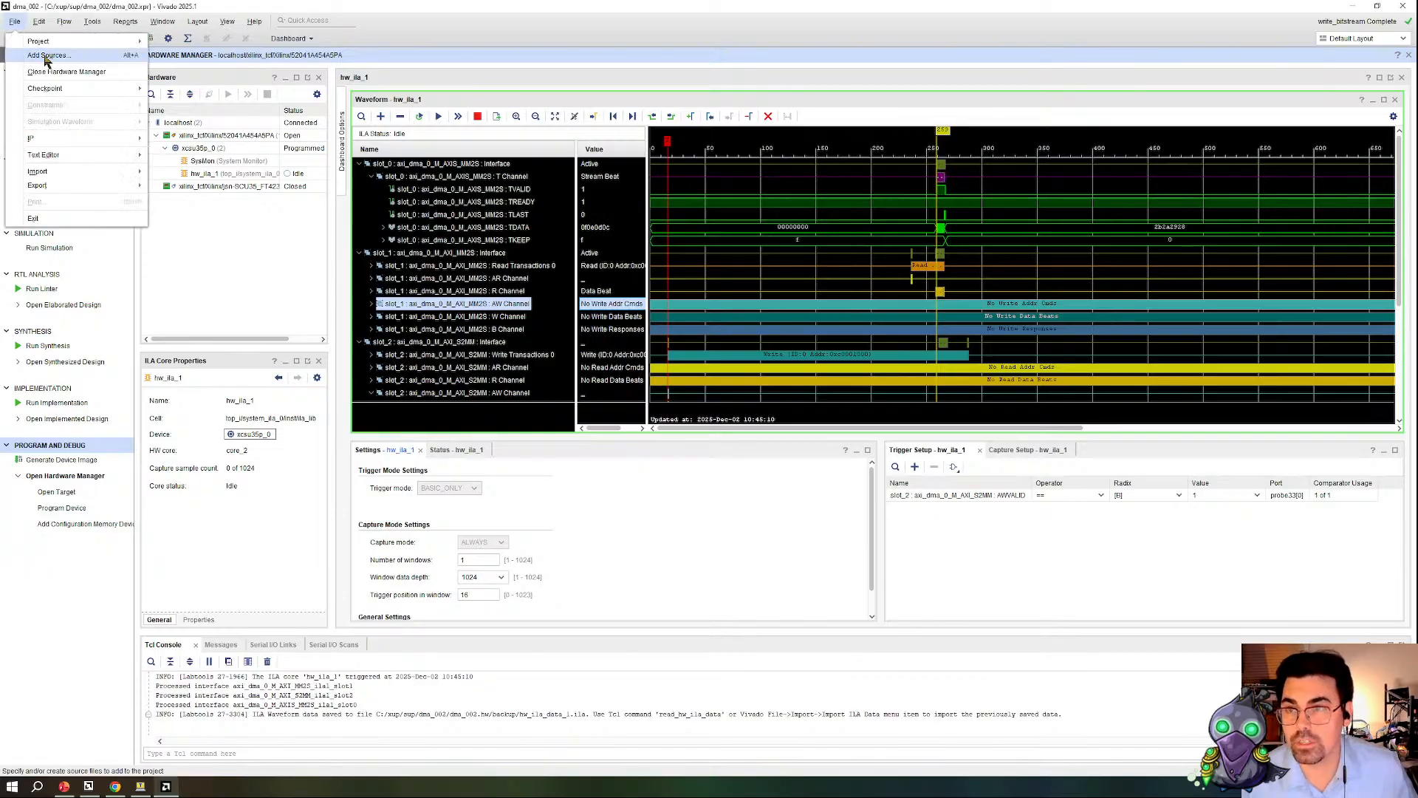
mouse_move(39, 41)
mouse_move(198, 77)
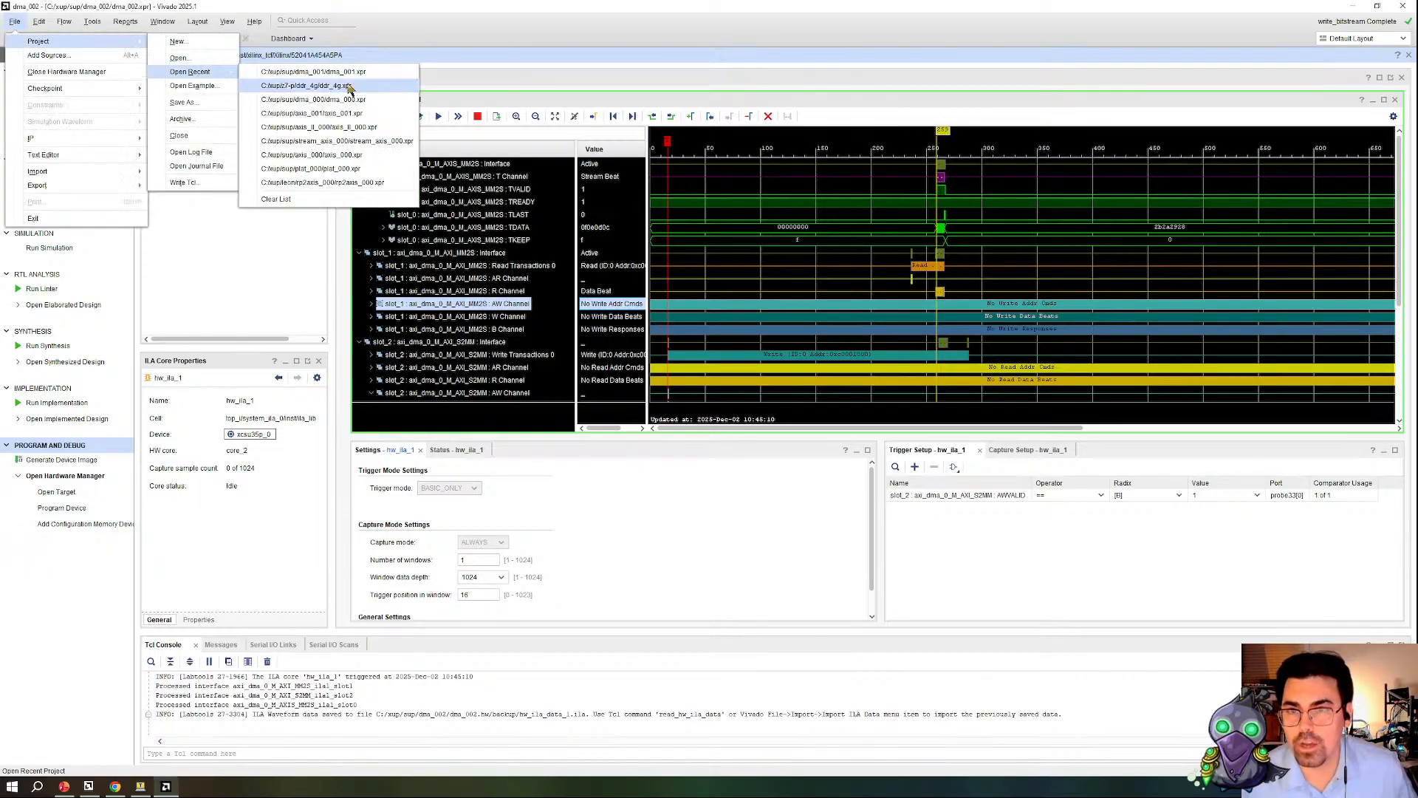
click(402, 74)
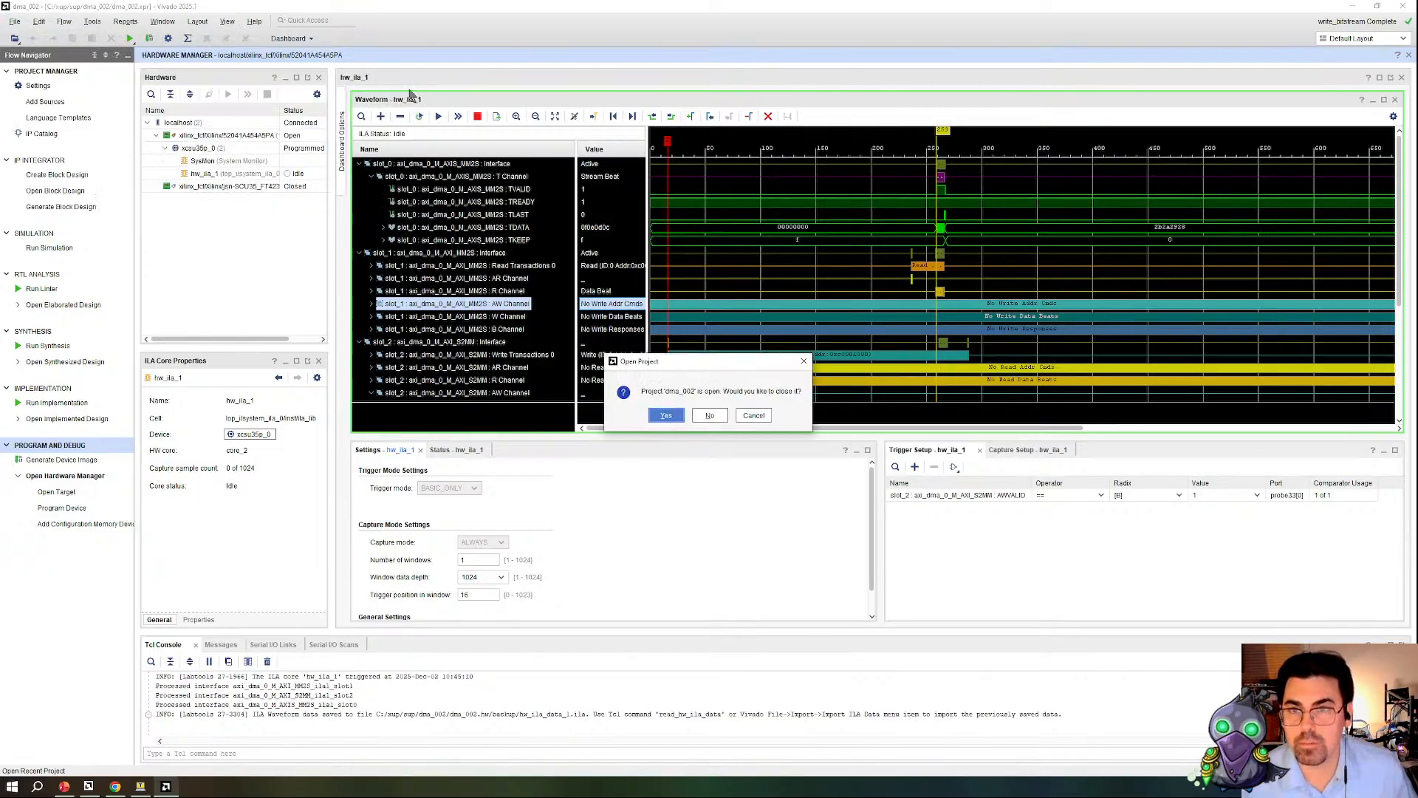
click(666, 418)
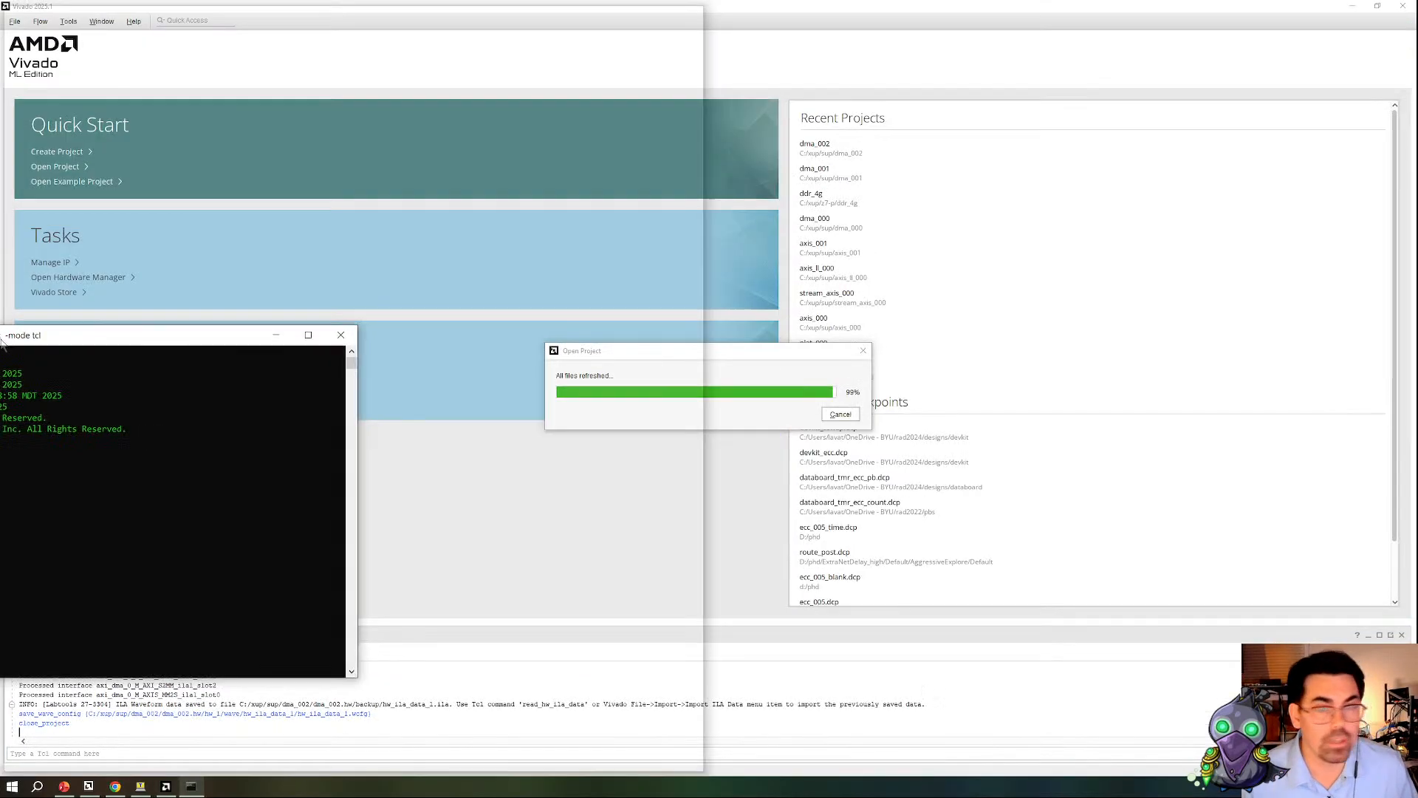
Step: Start xsdb in the Vivado Tcl Shell and place the shell window clear of the project's source hierarchy and settings
text(xsdb)
key(Return)
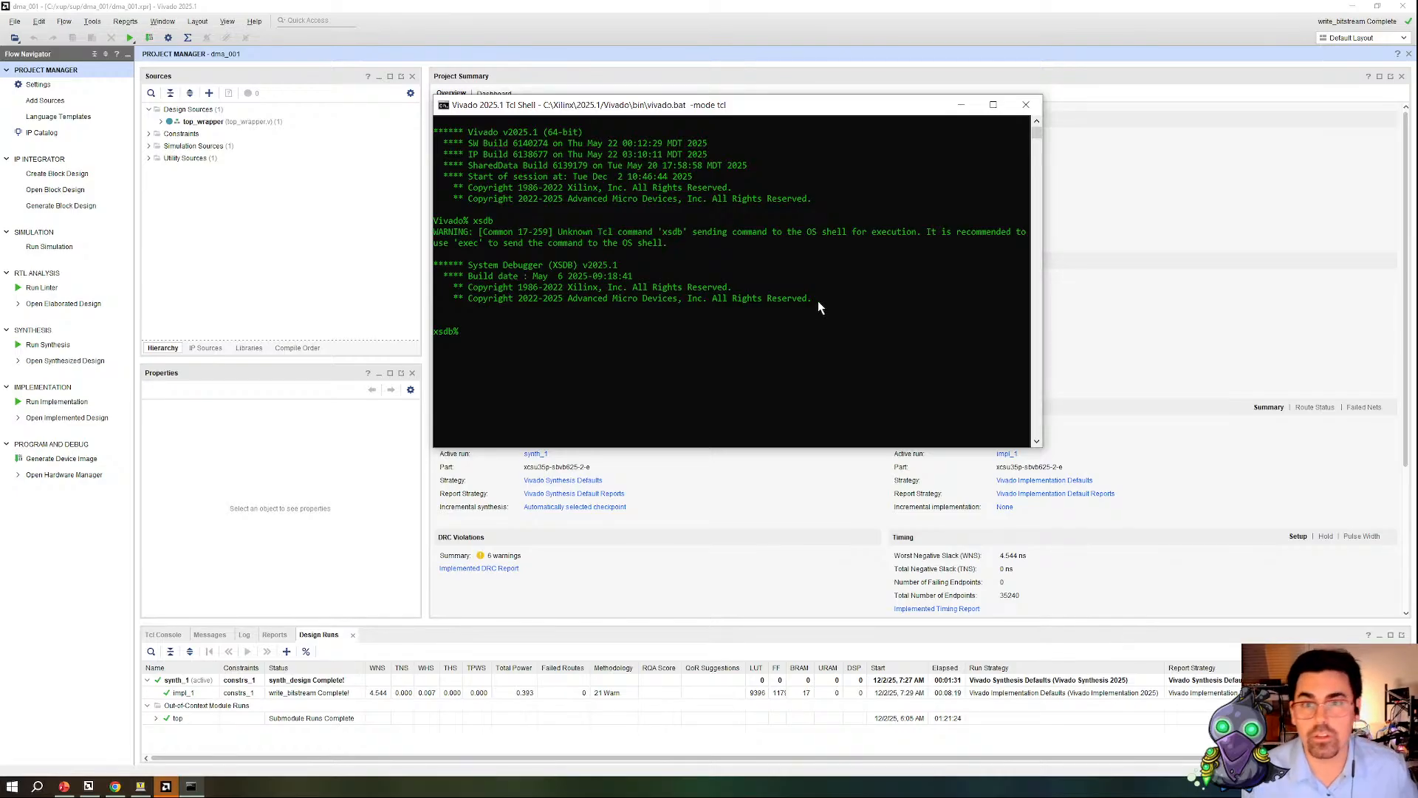
drag(818, 112, 1087, 120)
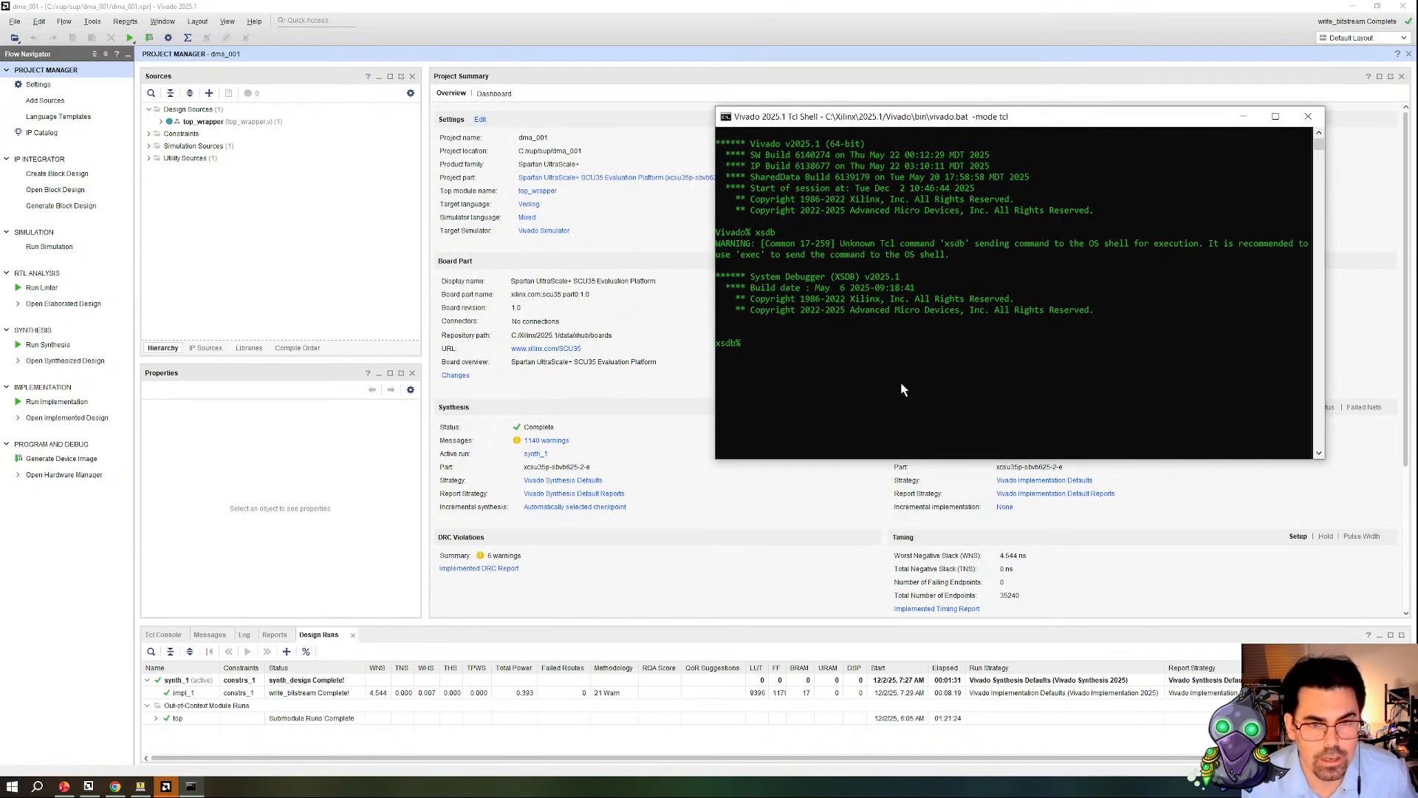
Step: Connect XSDB to the hardware and list the available debug targets
click(1012, 367)
text(connect)
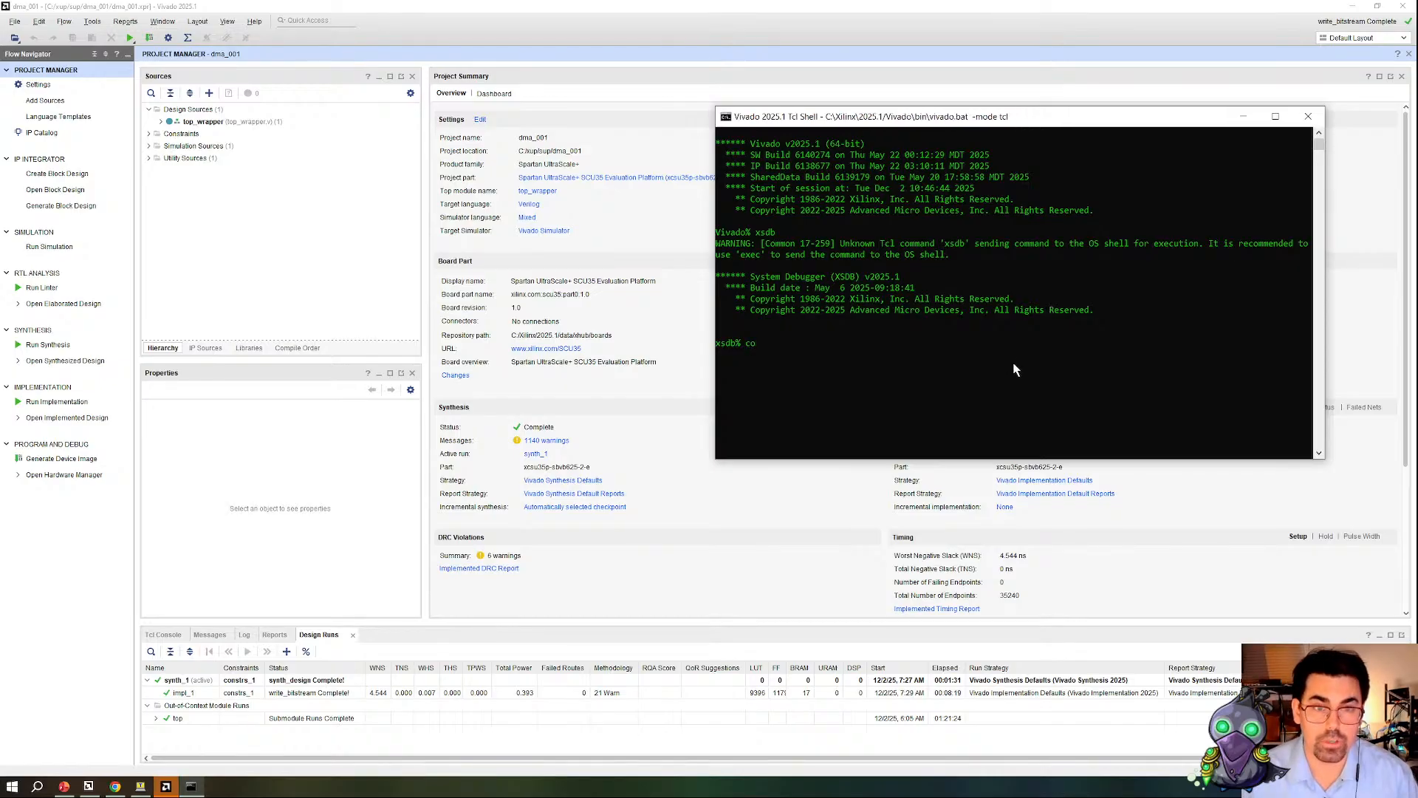
key(Return)
text(targets)
key(Return)
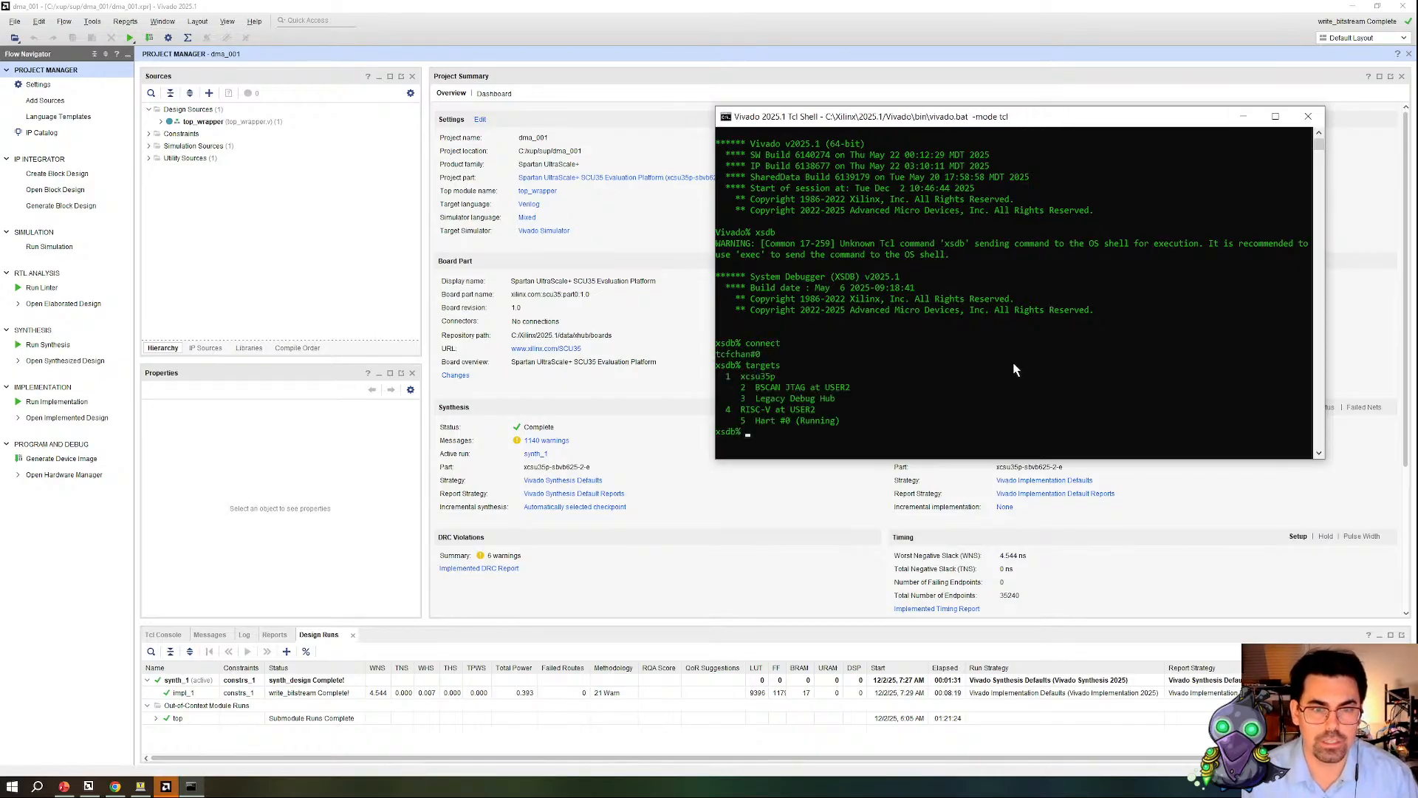
Step: Try to read 10 words of memory at 0xC0000000 with target 4, RISC-V at USER2, selected
text(target 4)
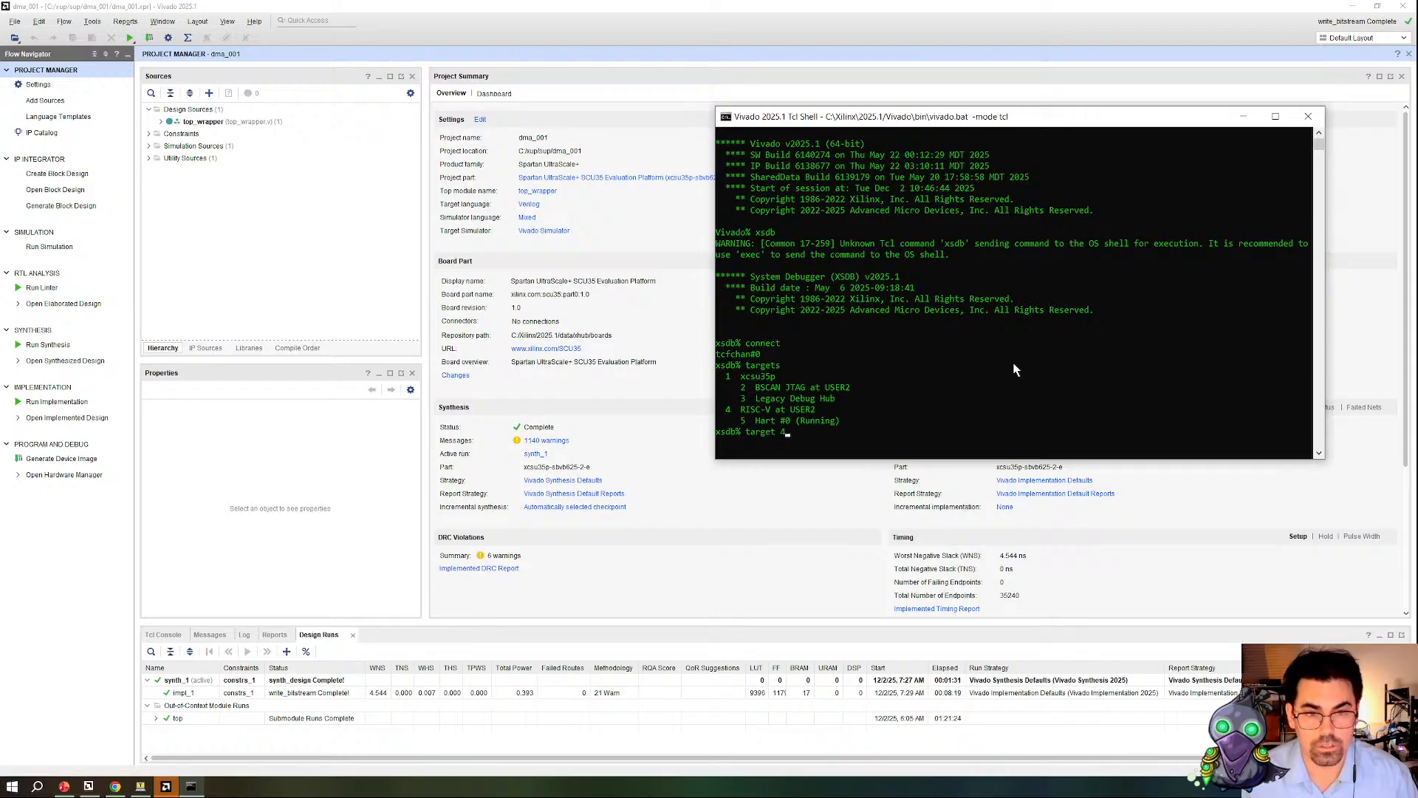
key(Return)
text(mr)
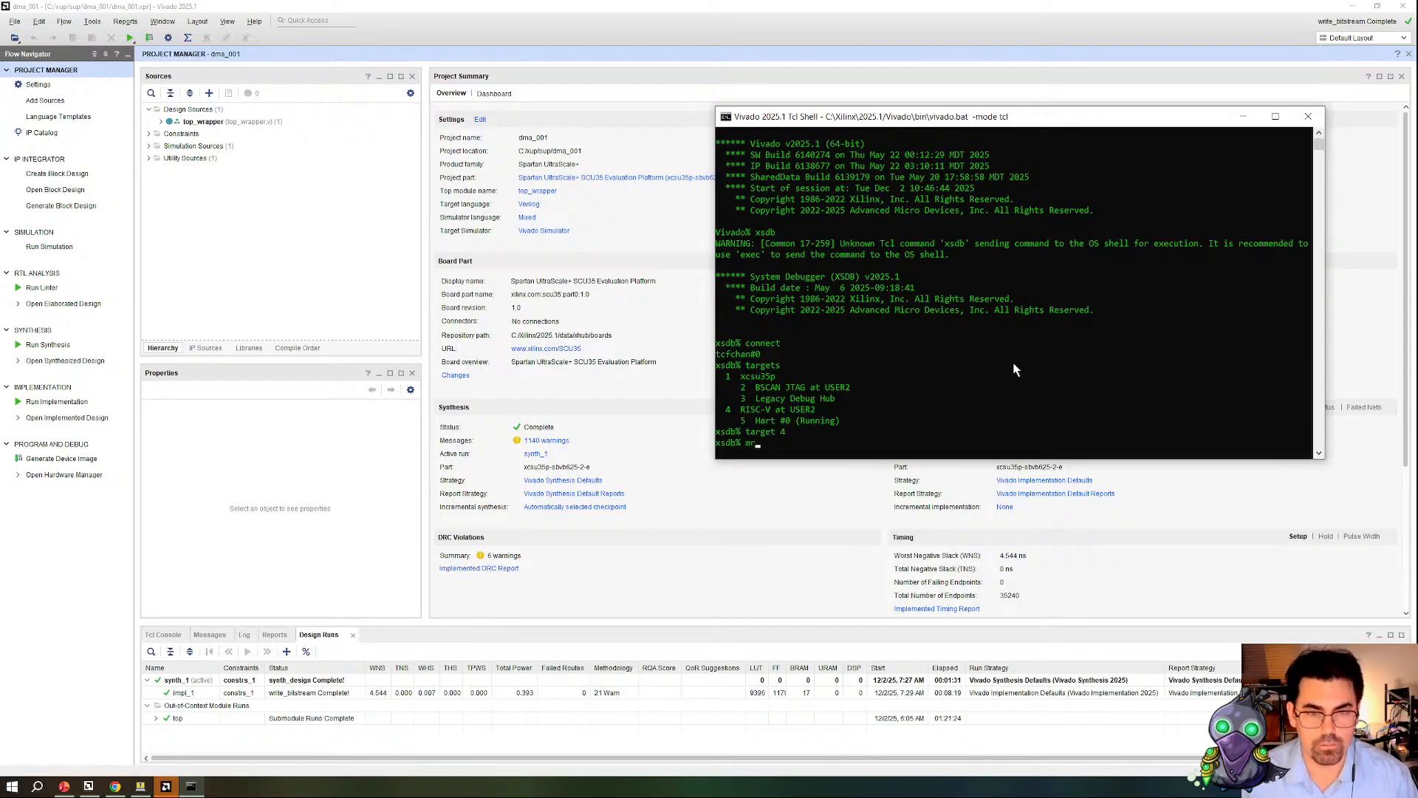
text(d 0xC)
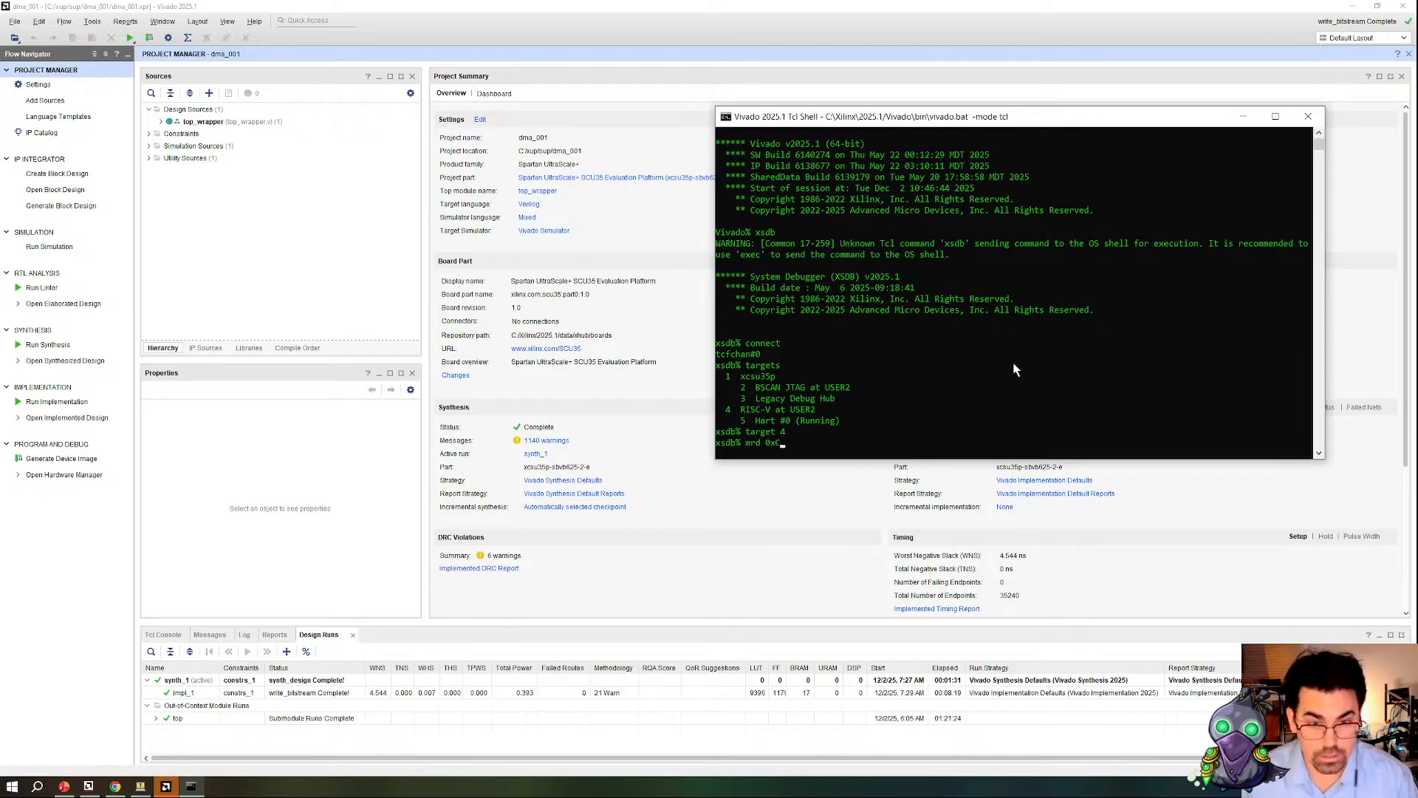
text(0000000 10)
key(Return)
Step: Select target 5, Hart #0, and read 10 words of memory starting at 0xC0000000
key(Up)
key(Up)
text(5)
key(Return)
key(Up)
key(Up)
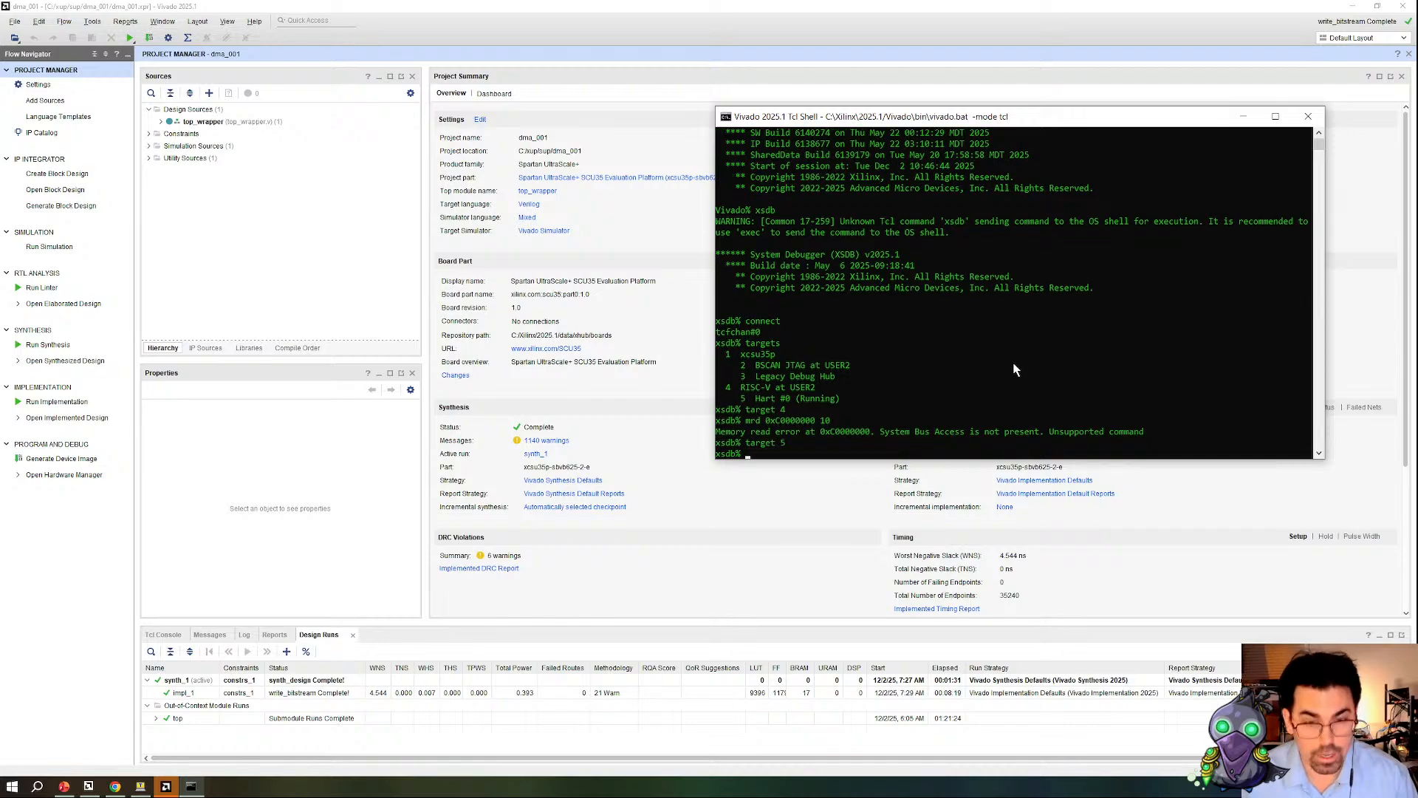
key(Return)
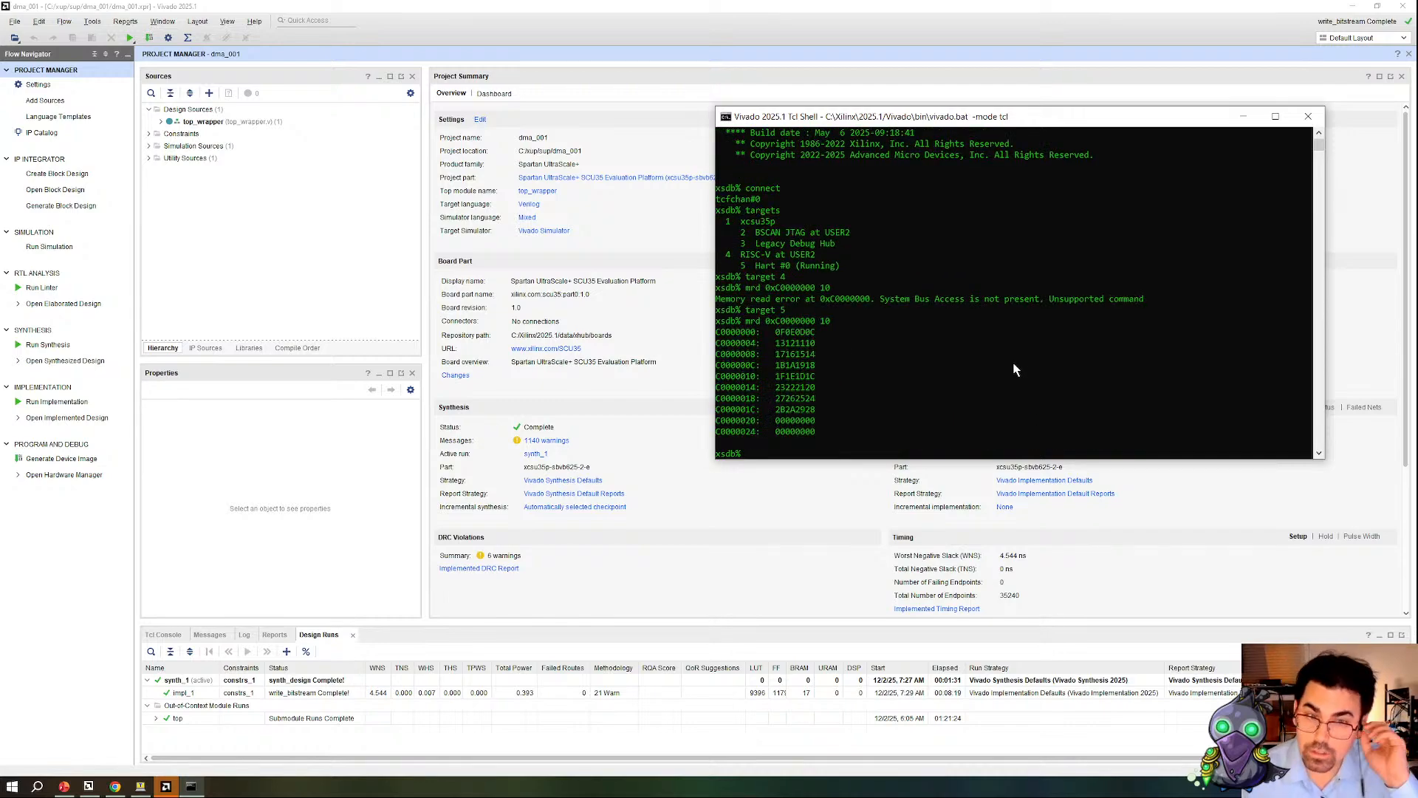
Step: Read 10 words of memory starting at 0xC0001000 through the same target
key(Up)
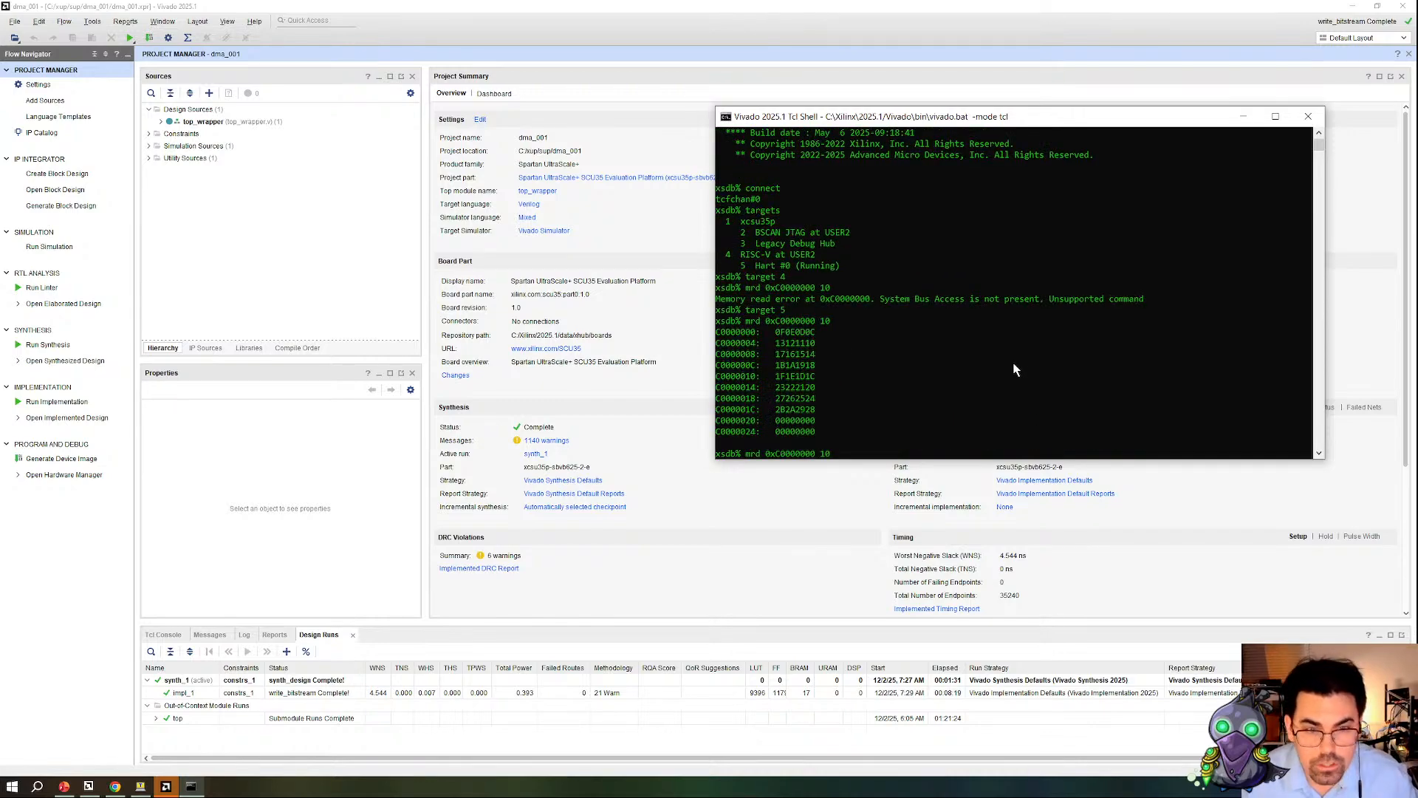
key(Delete)
text(1)
key(Return)
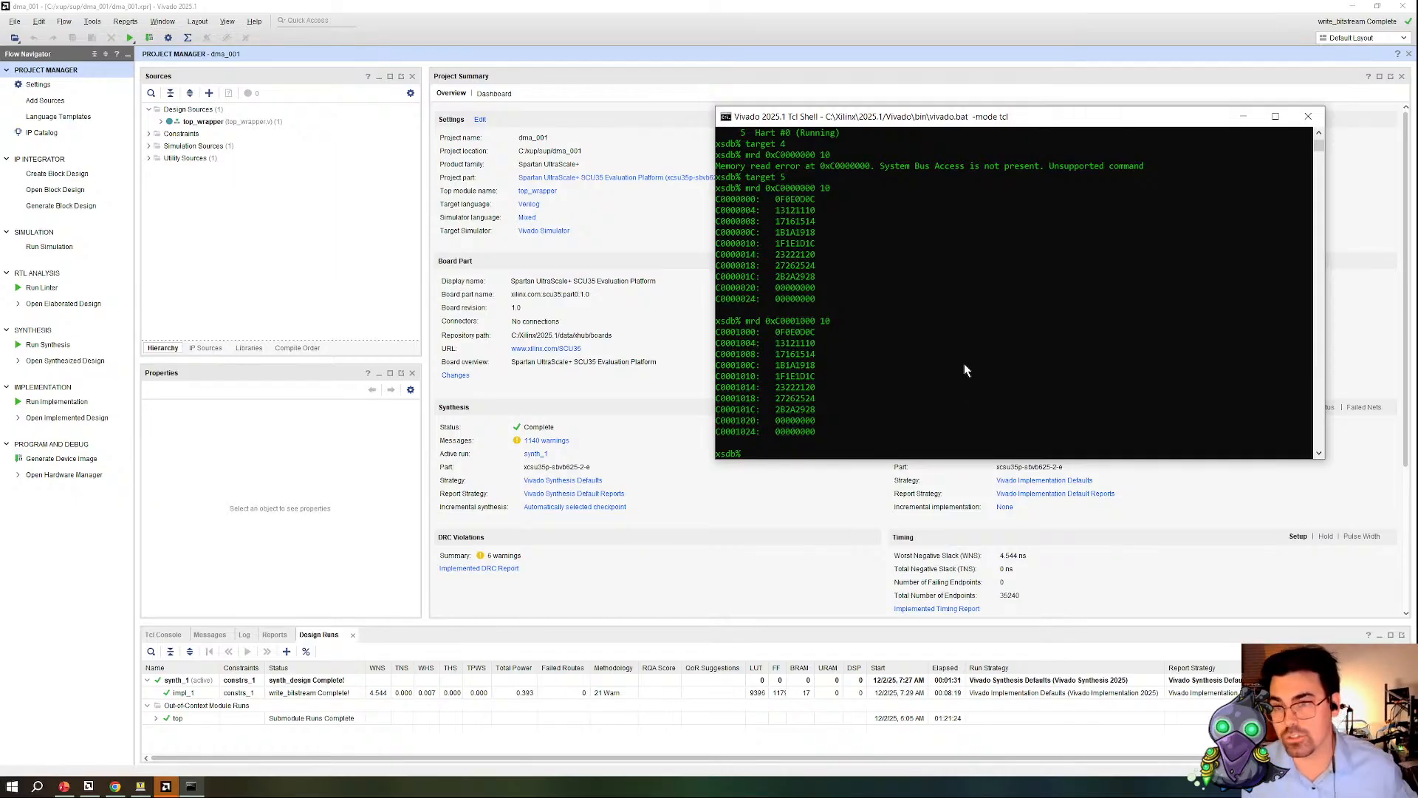
Step: Open the implemented design and show its device layout with routing resources
click(104, 419)
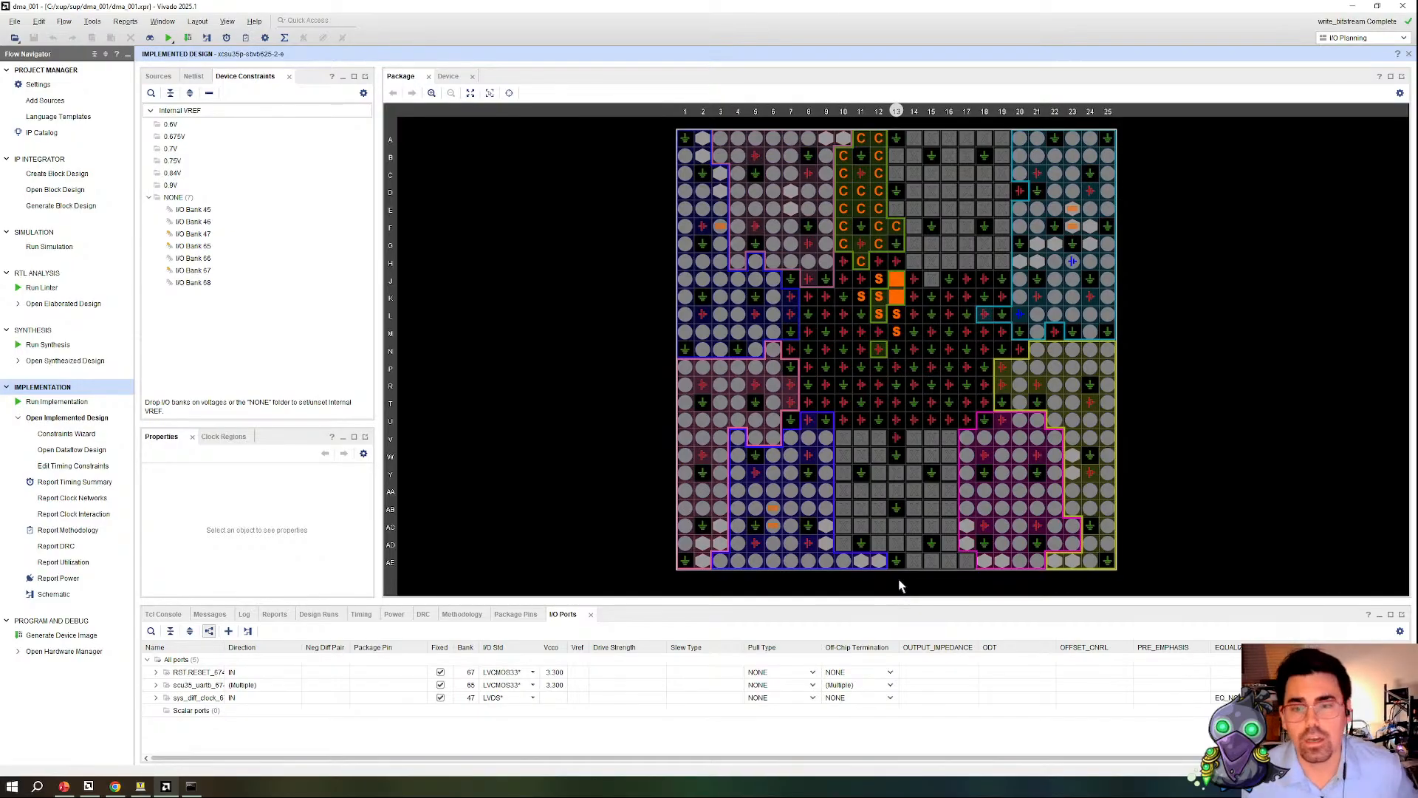
click(446, 77)
click(529, 94)
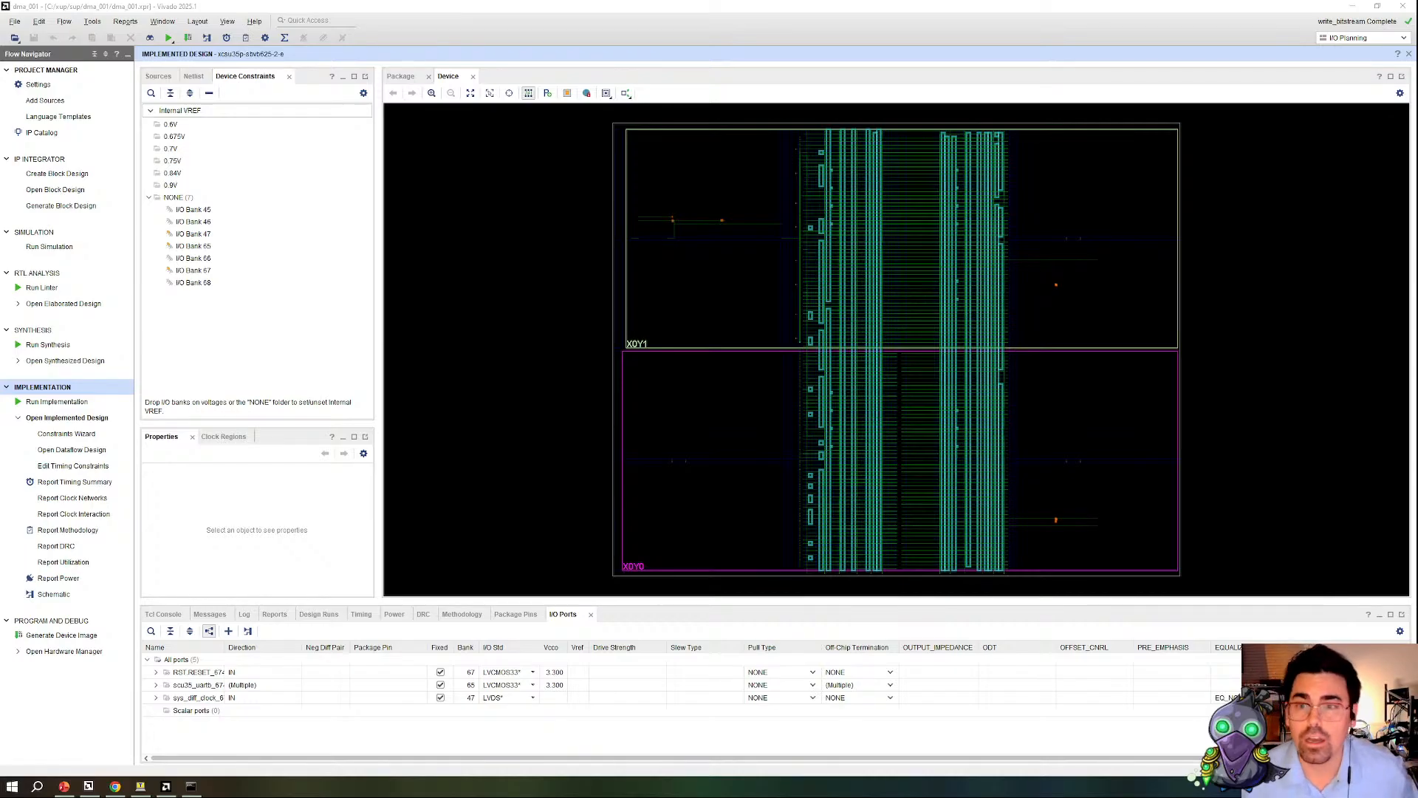
Step: Highlight the leaf cells of the microblaze_riscv_0 netlist instance in Color 5 (blue)
click(194, 76)
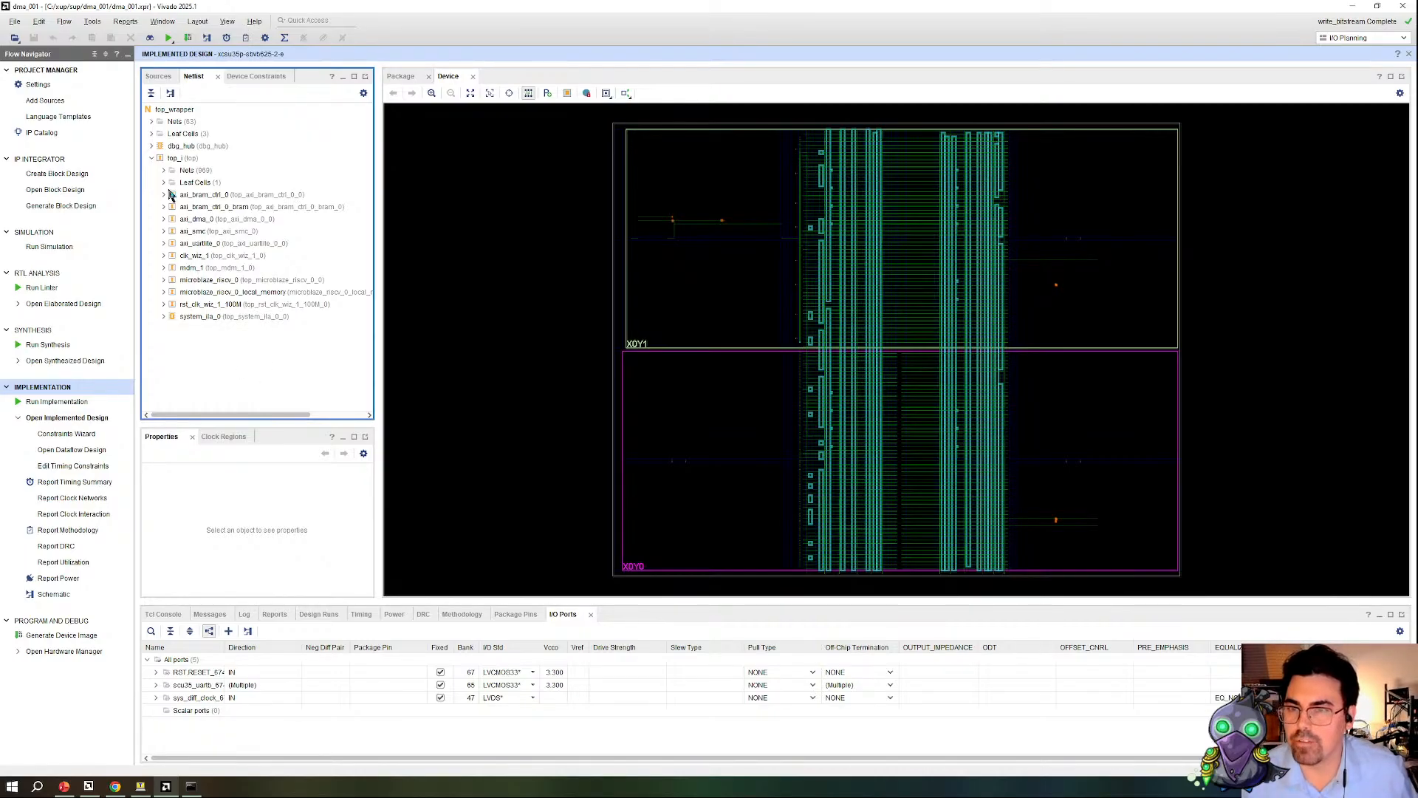
click(230, 280)
right_click(225, 274)
mouse_move(303, 364)
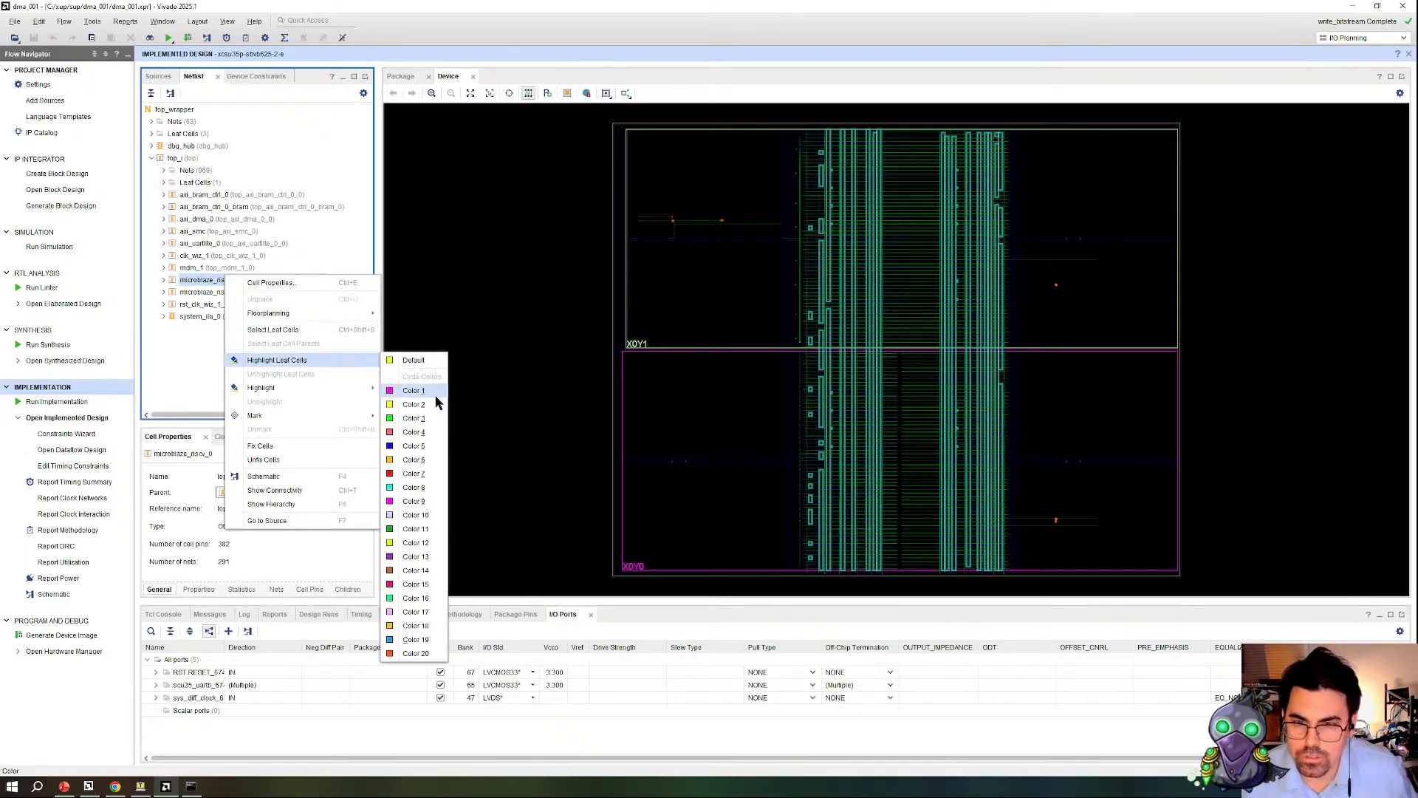
click(414, 446)
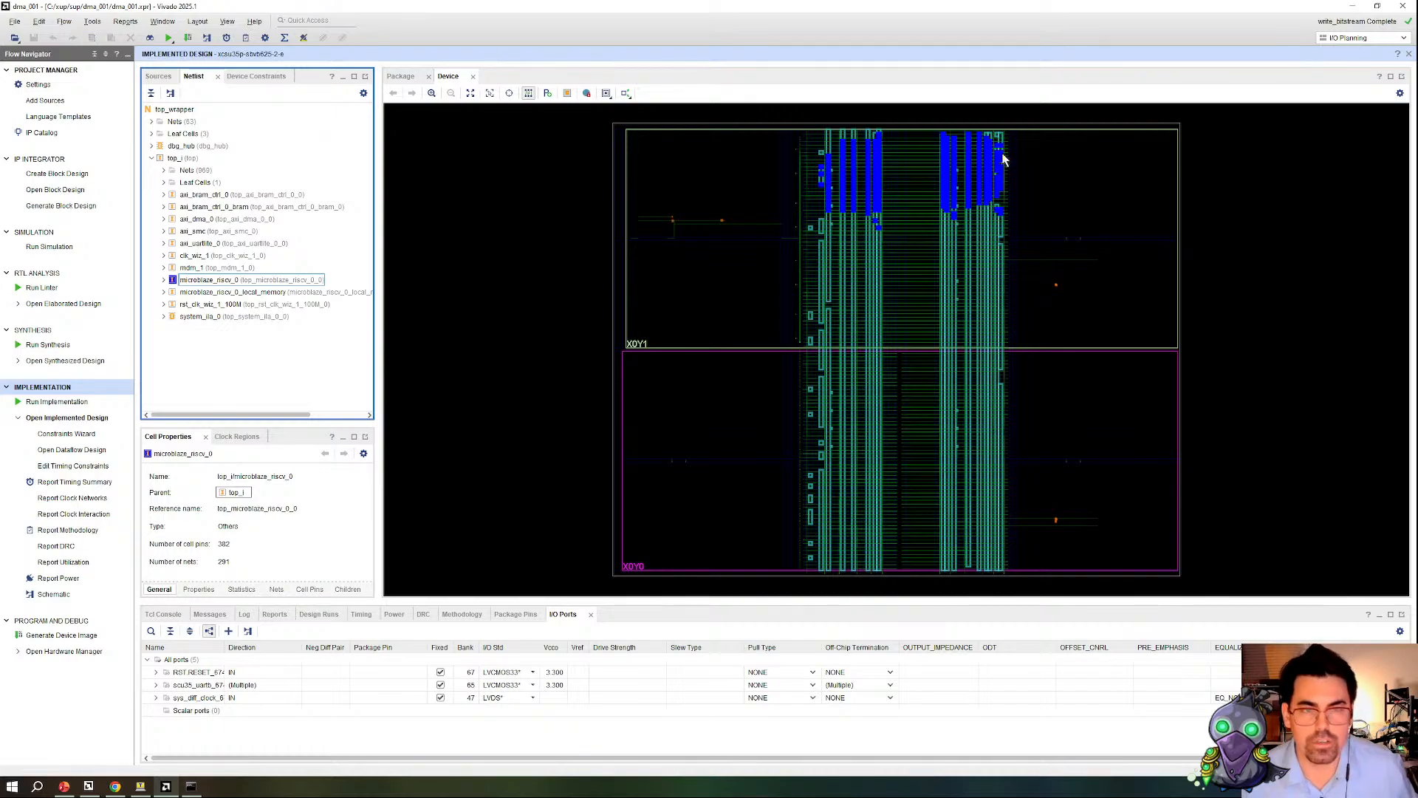
Step: Examine the highlighted LUTs and a flip-flop inside SLICE_X9Y113 together with the slice and tile properties
scroll(984, 166, up, 8)
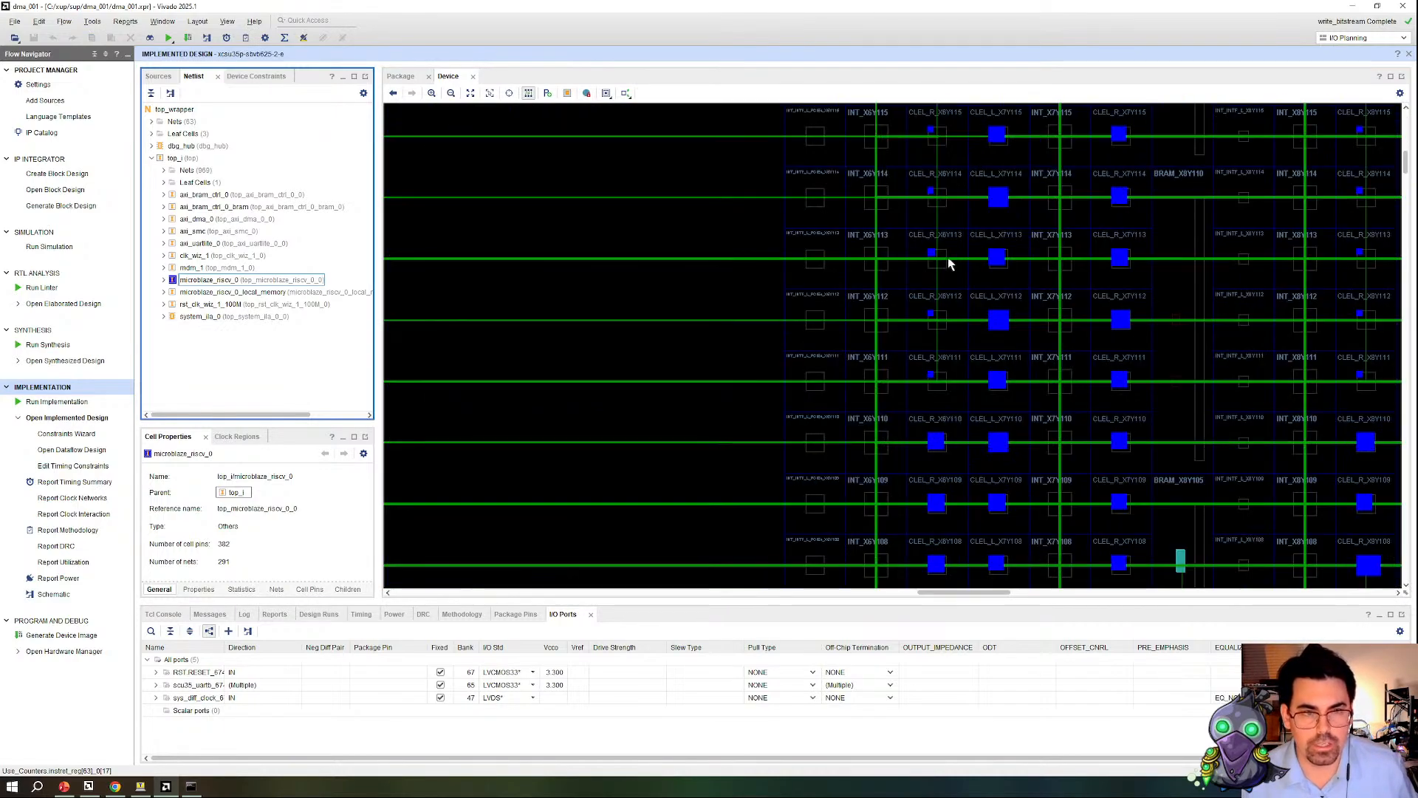
scroll(1075, 268, up, 4)
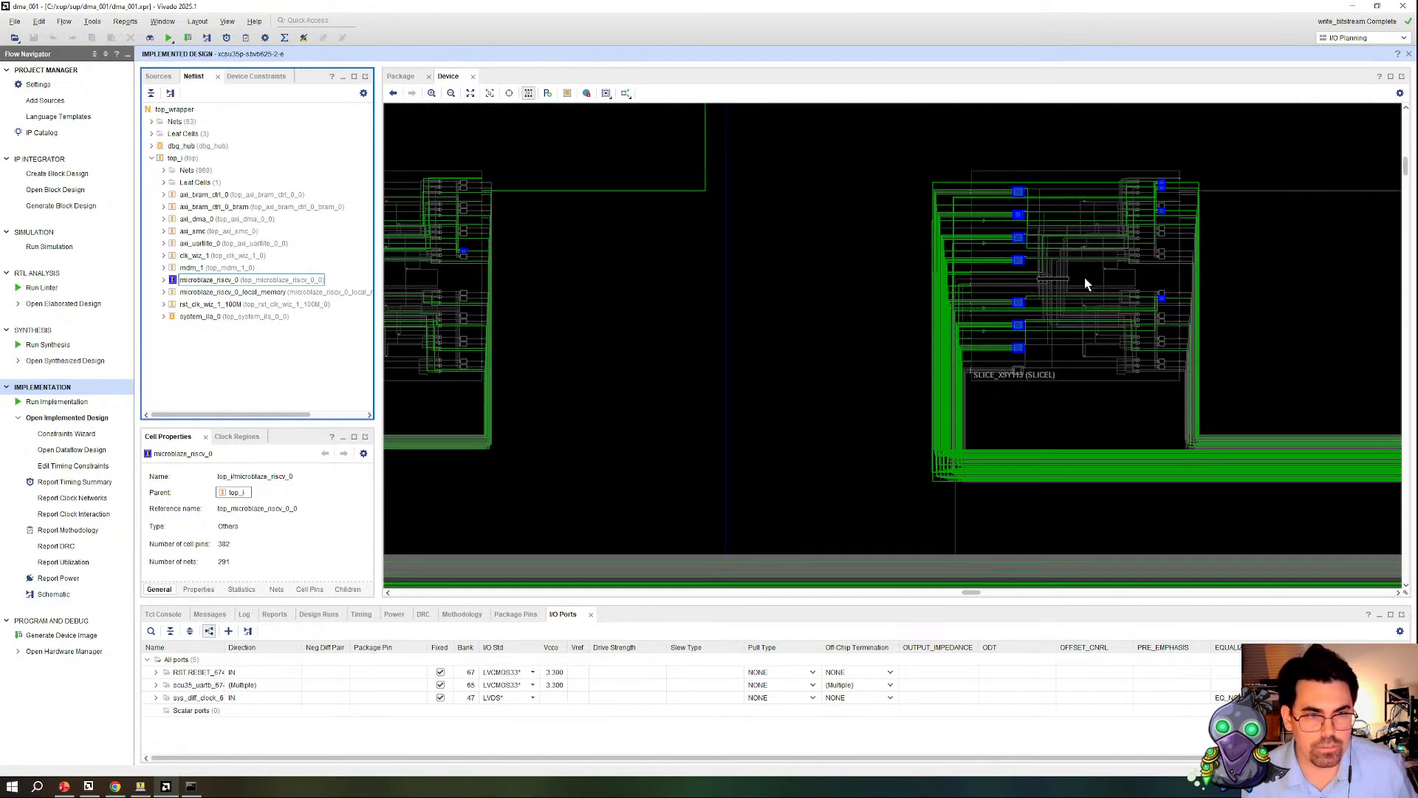
scroll(1085, 278, up, 5)
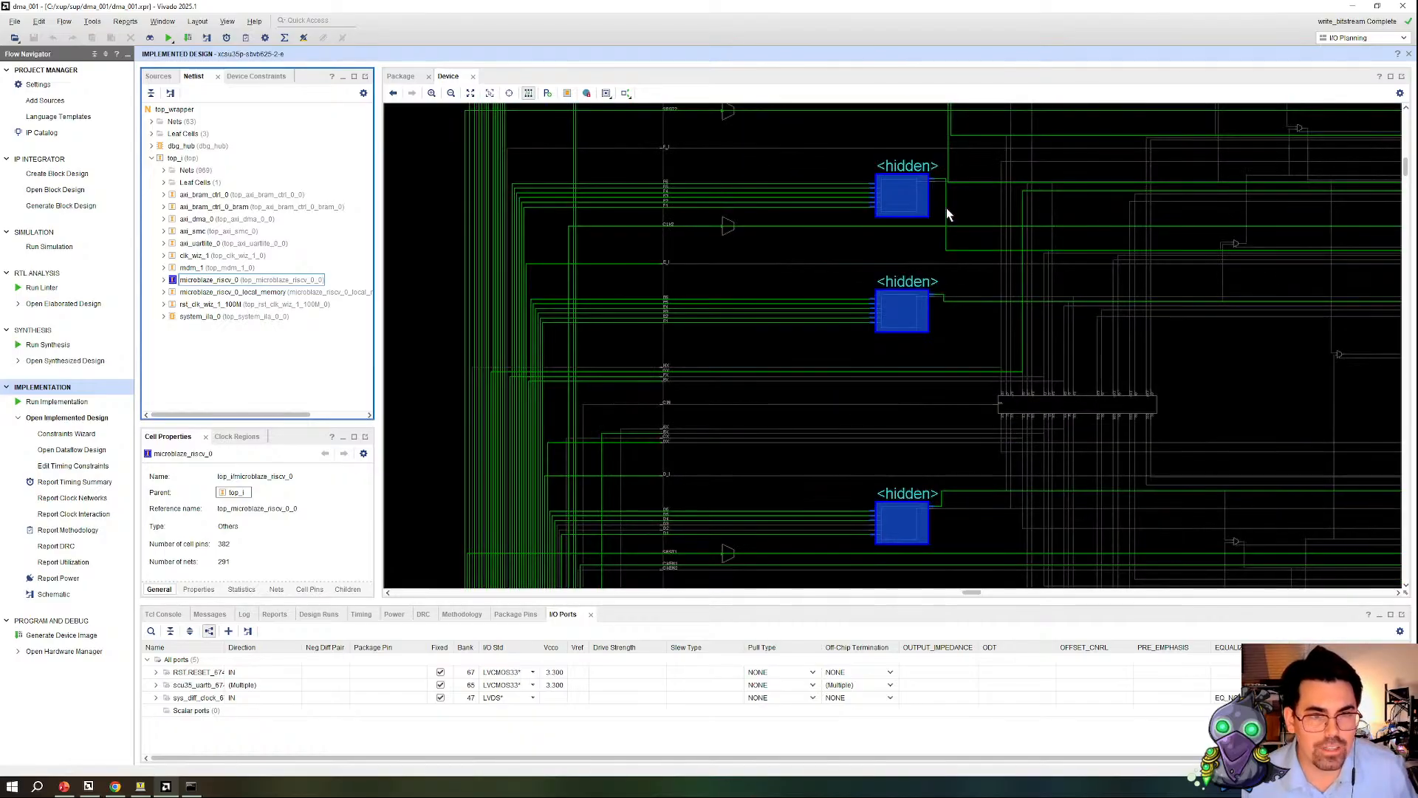
click(899, 192)
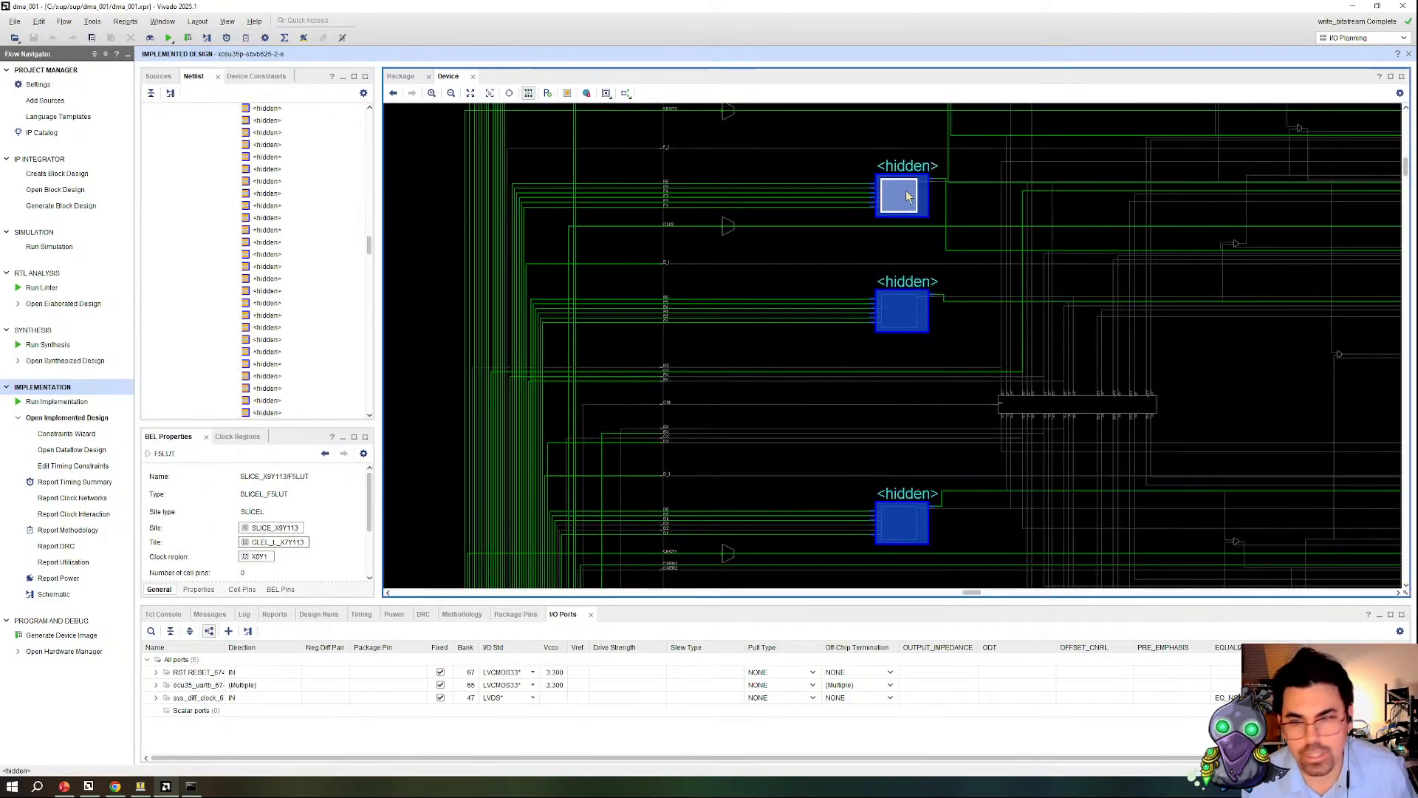
scroll(1001, 258, down, 3)
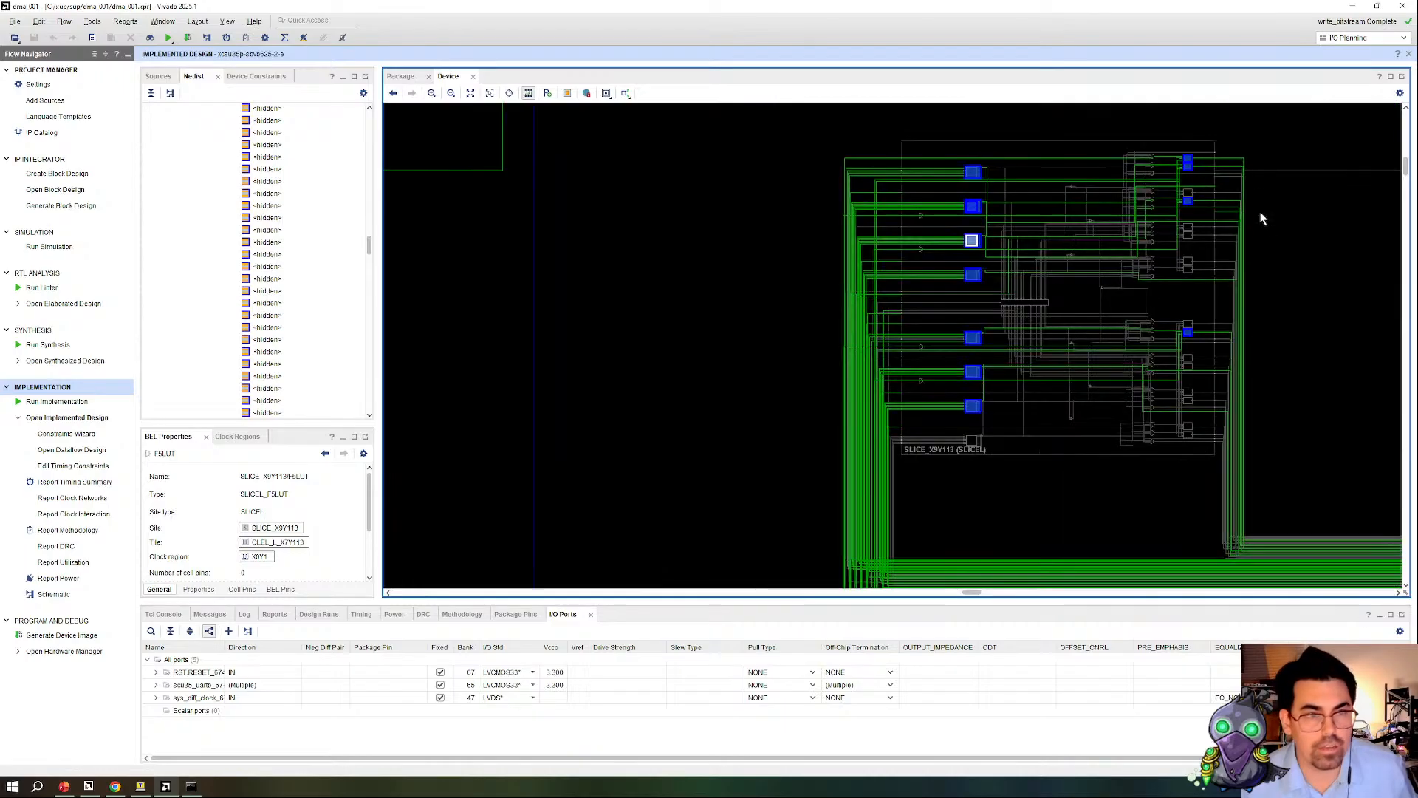
scroll(1249, 206, up, 2)
click(1139, 218)
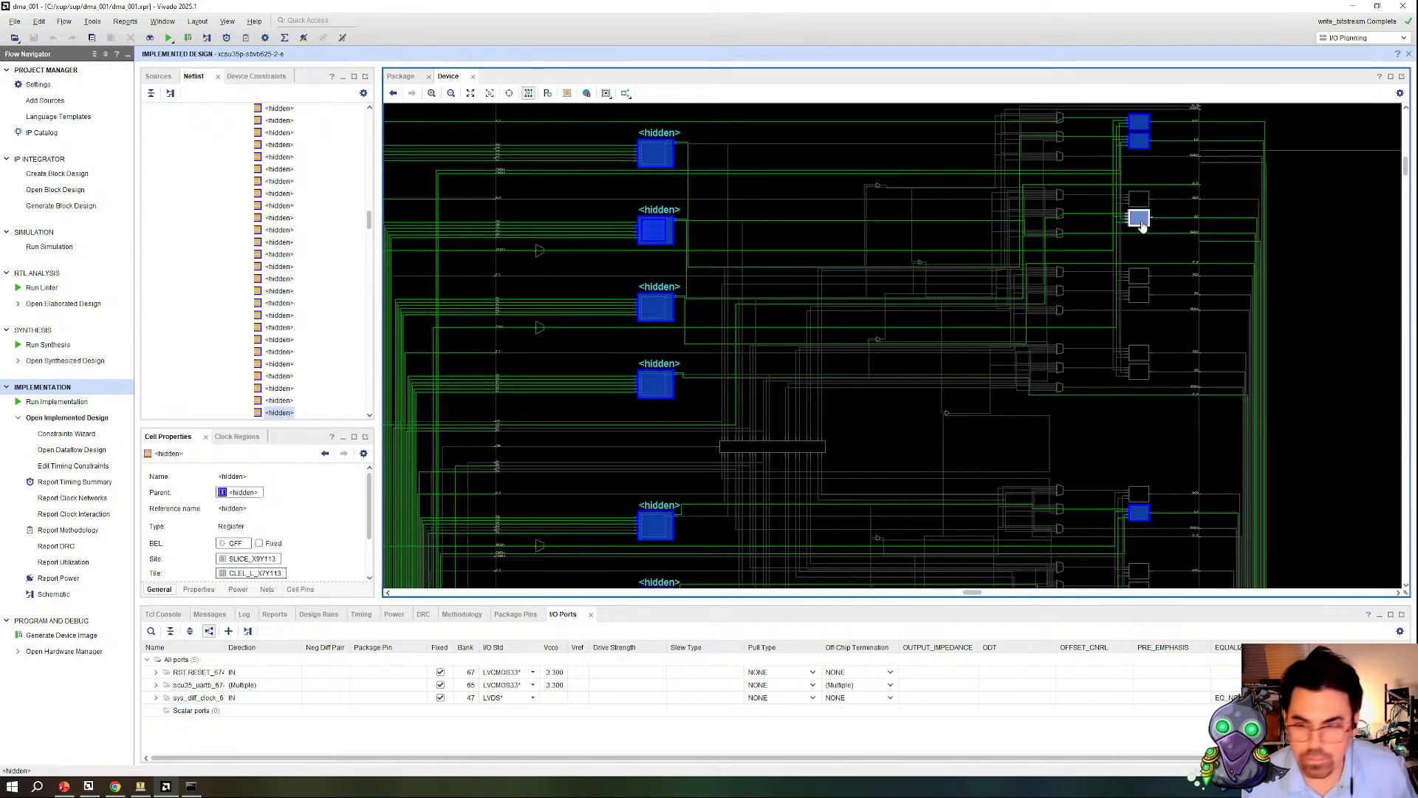
click(1142, 225)
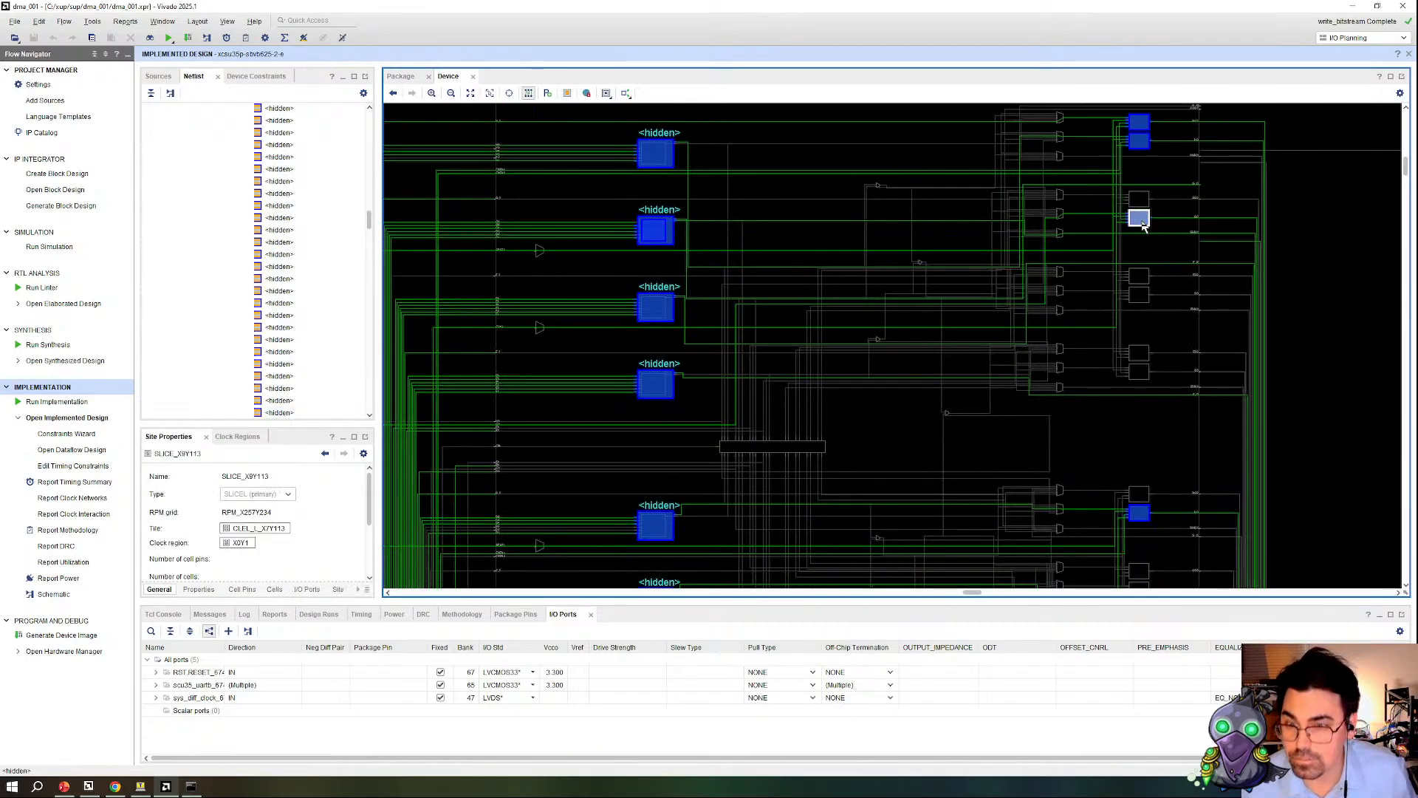
click(1100, 273)
Step: Highlight the leaf cells of the axi_dma_0 netlist instance in Color 7 (red)
scroll(800, 331, down, 10)
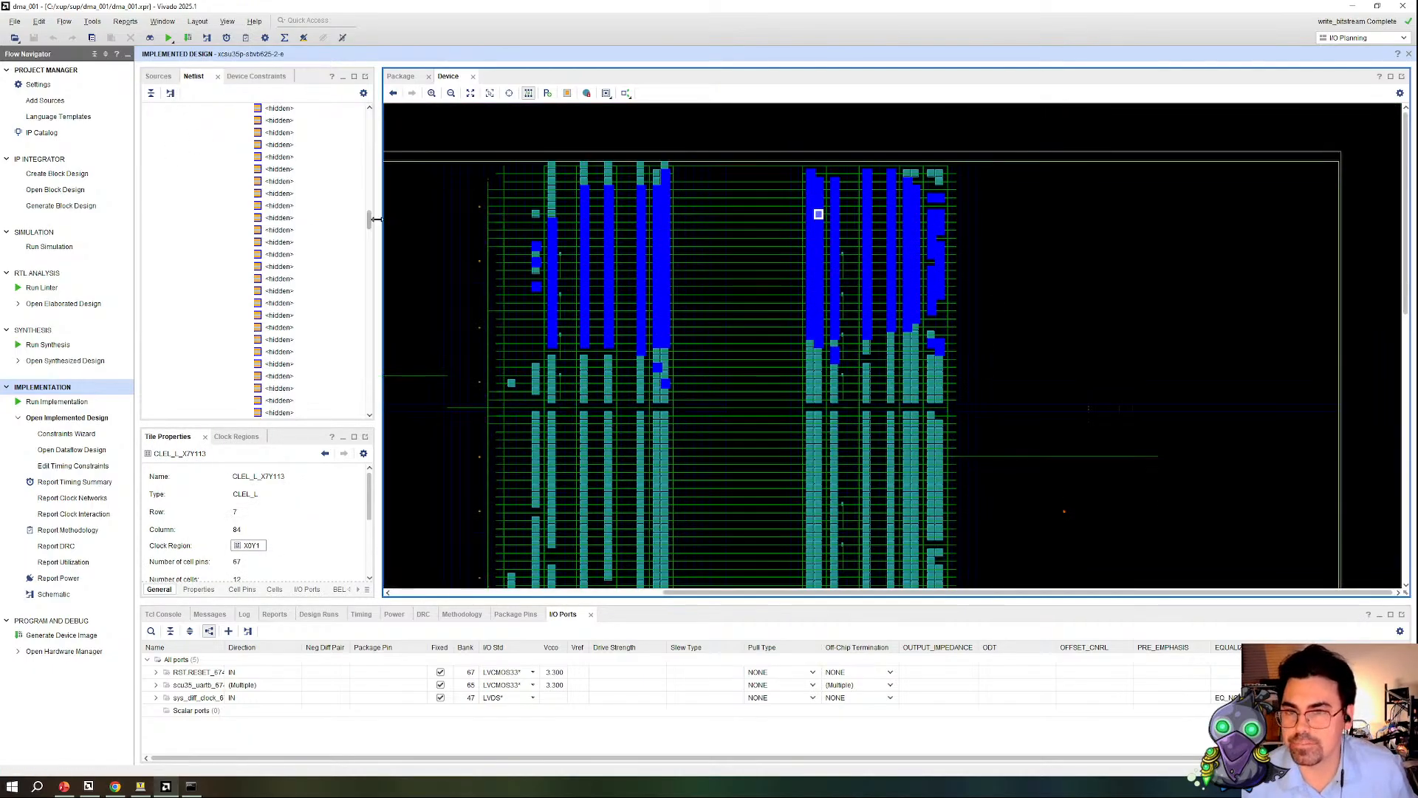
drag(369, 221, 369, 107)
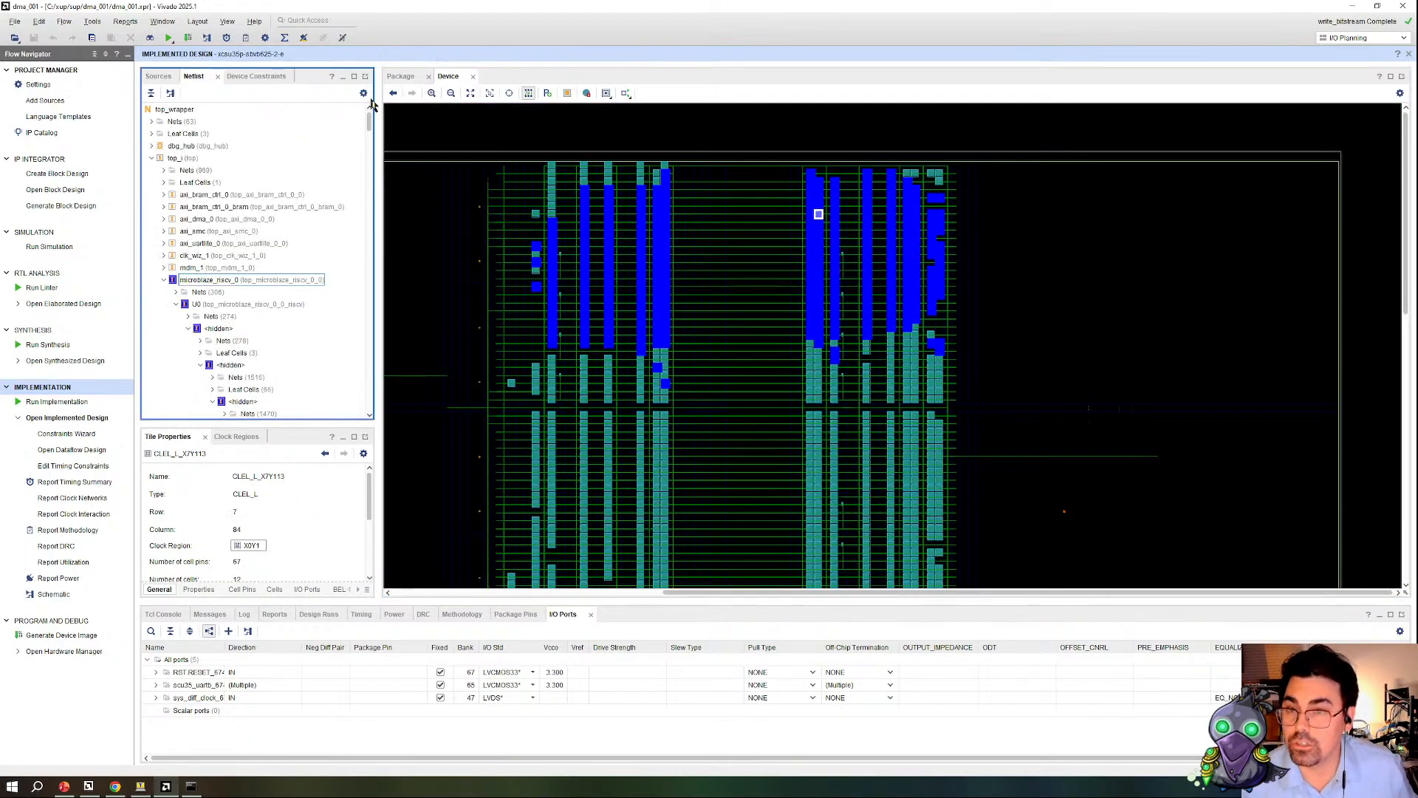
click(163, 281)
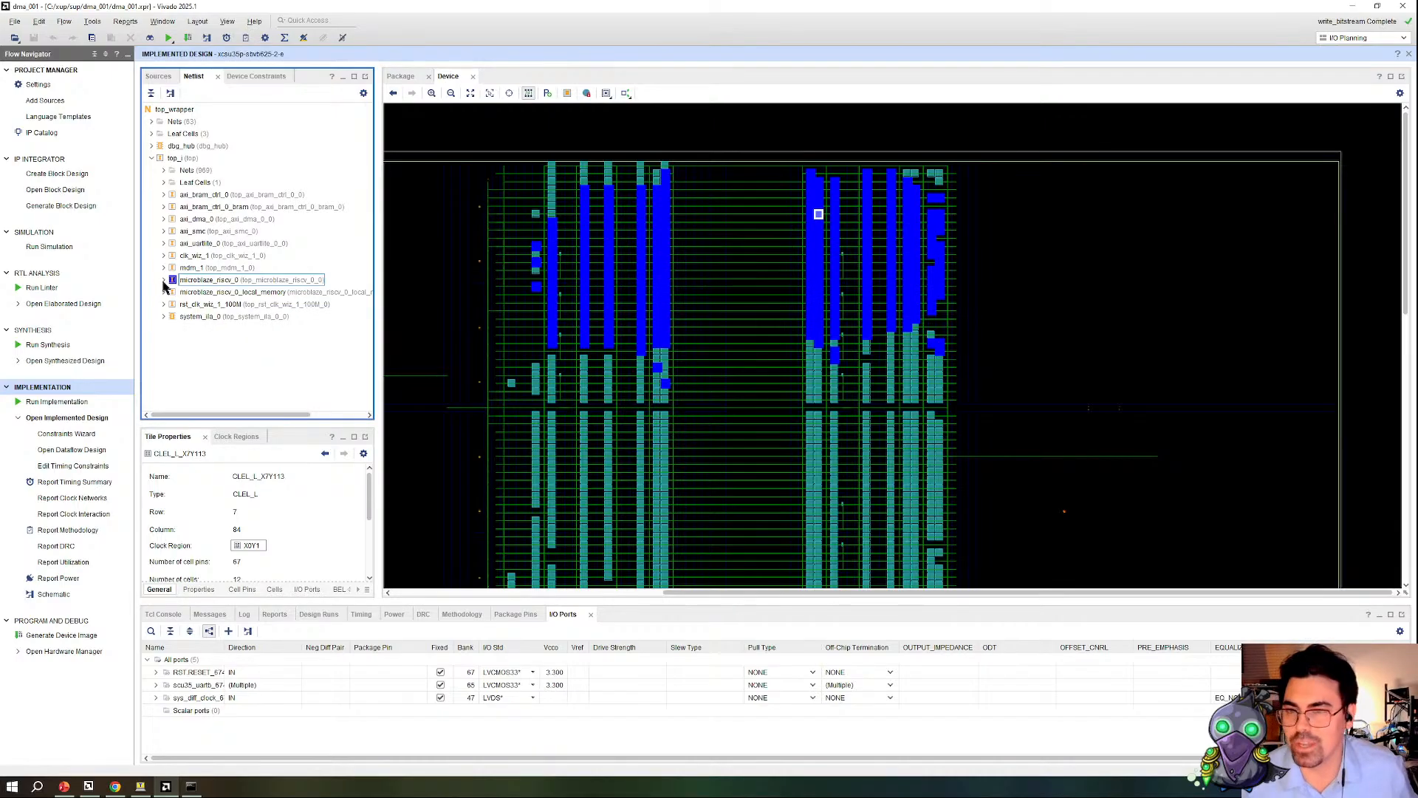
click(209, 221)
right_click(207, 220)
mouse_move(342, 316)
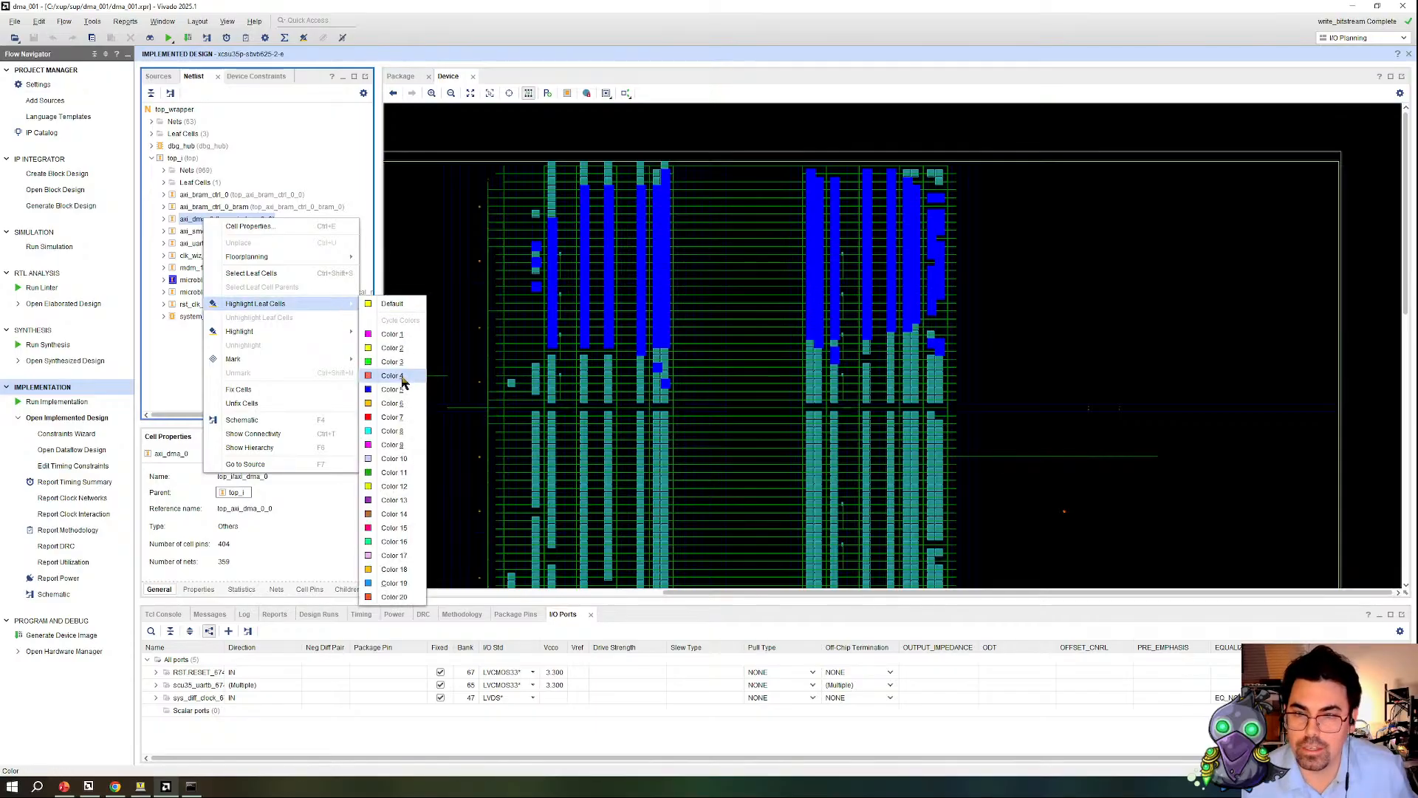
click(404, 419)
scroll(857, 337, down, 2)
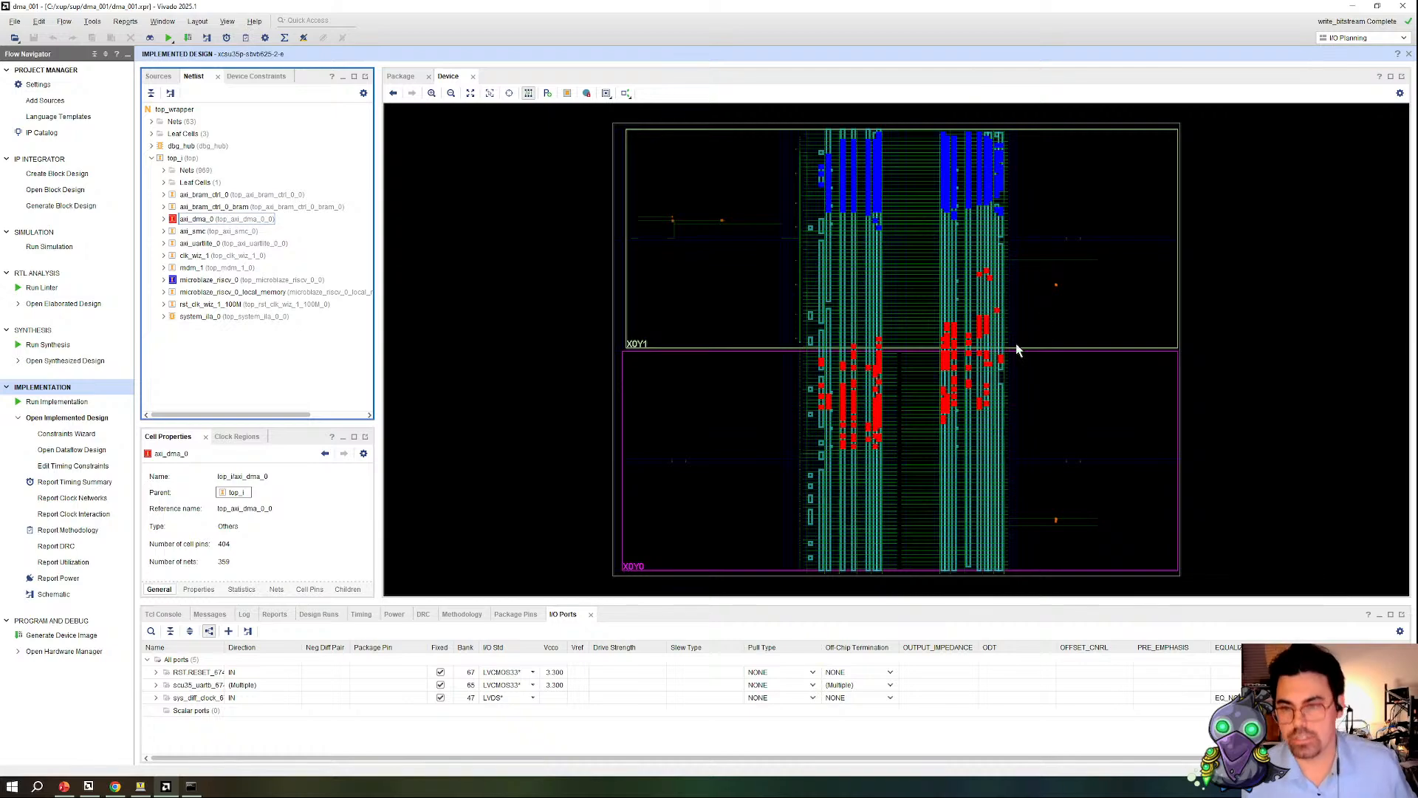
Step: Generate the device utilization report and expand the top_i instance in its enlarged hierarchy table
click(125, 20)
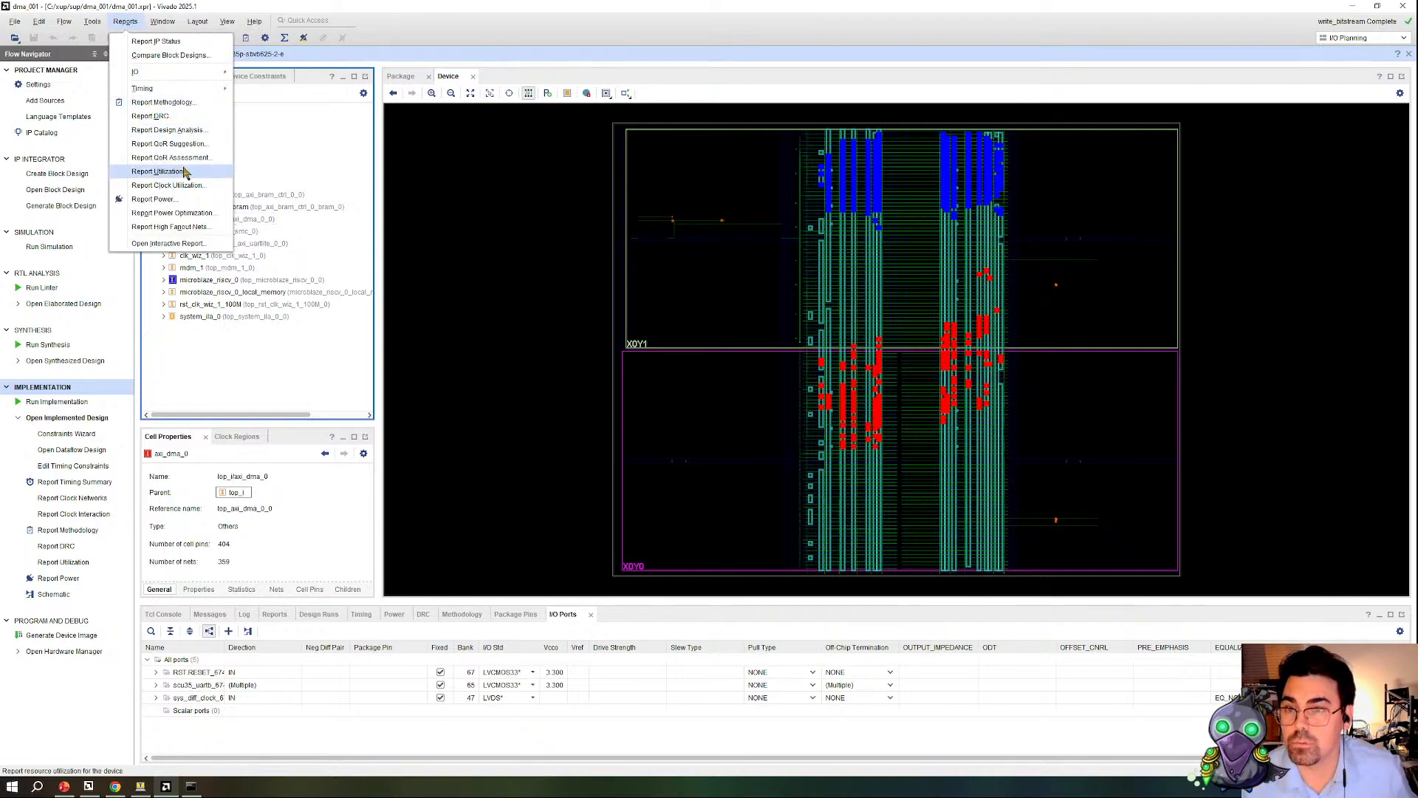
click(185, 172)
click(703, 438)
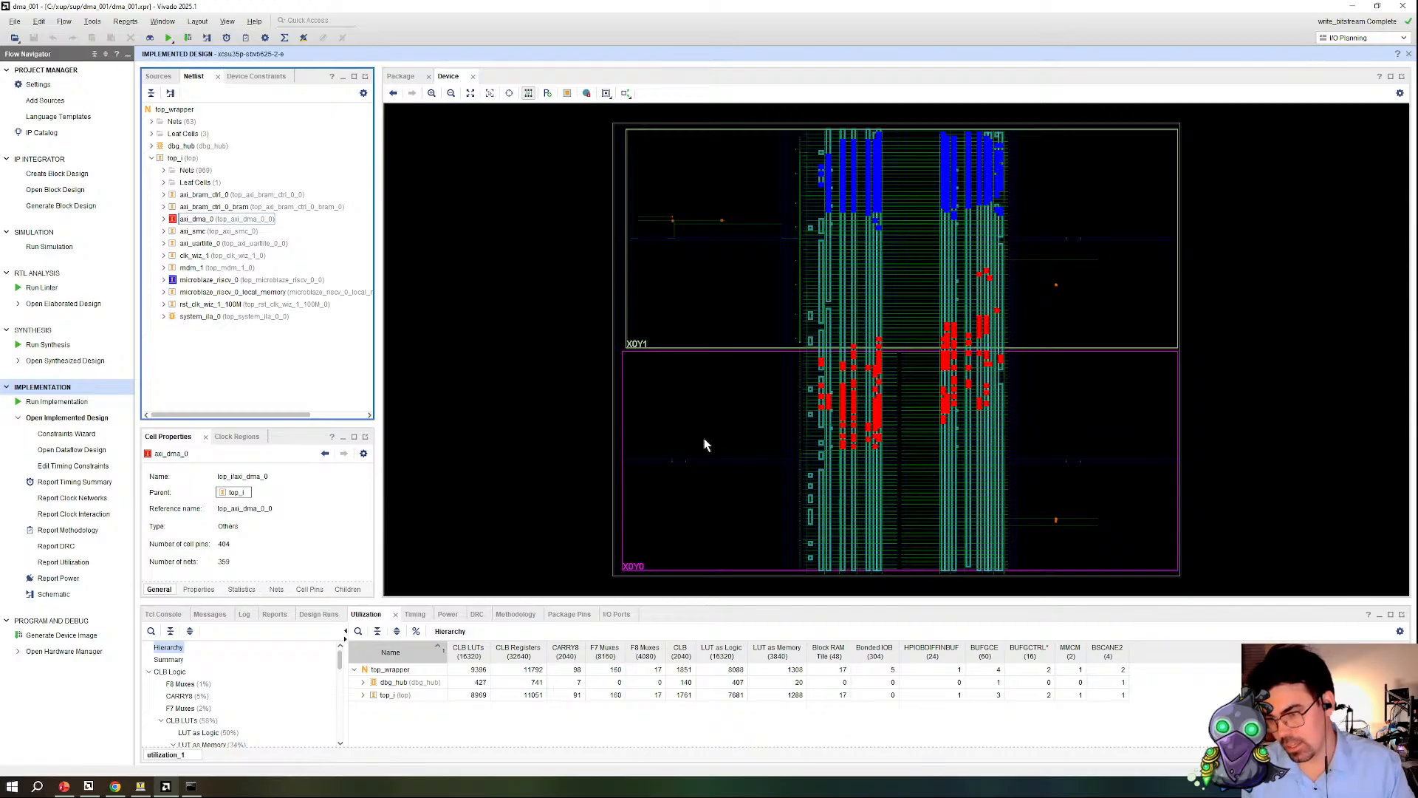
click(363, 695)
drag(543, 600, 543, 492)
scroll(624, 406, down, 3)
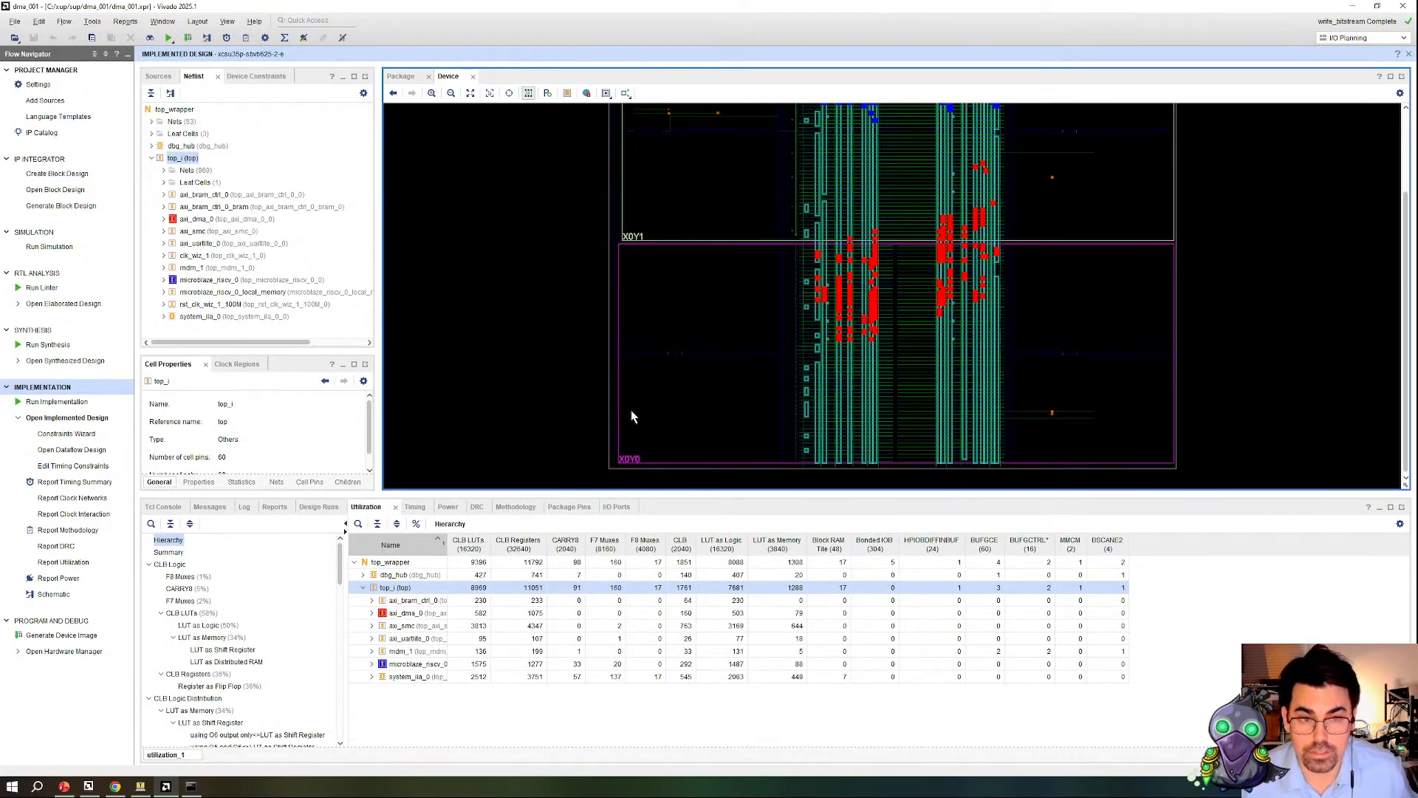
Step: Widen the Name column of the utilization table and compare the axi_dma_0 and microblaze_riscv_0 resource usage
drag(448, 545, 596, 545)
click(519, 614)
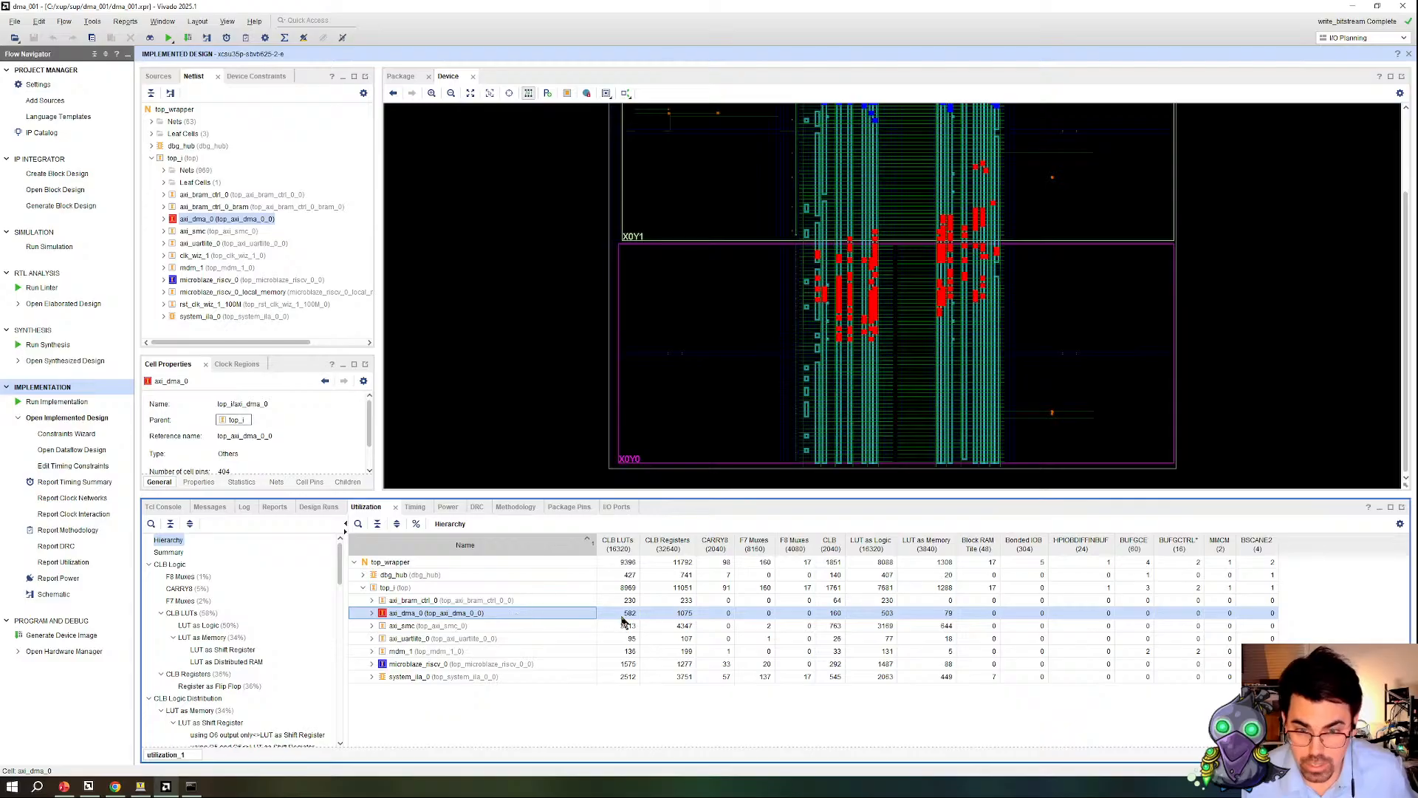
click(569, 665)
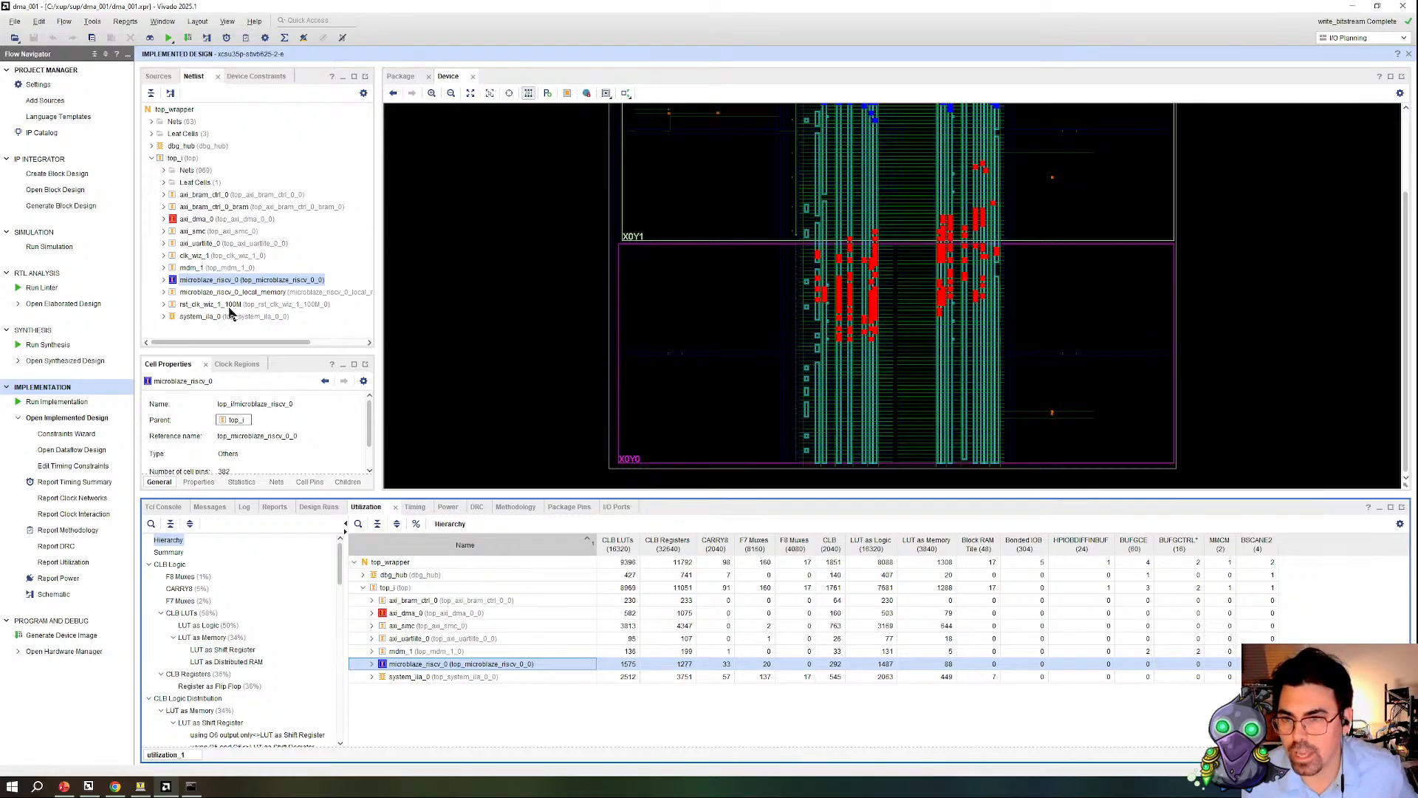
Step: Highlight the leaf cells of the axi_smc netlist instance in Color 3 (green)
right_click(213, 234)
mouse_move(285, 319)
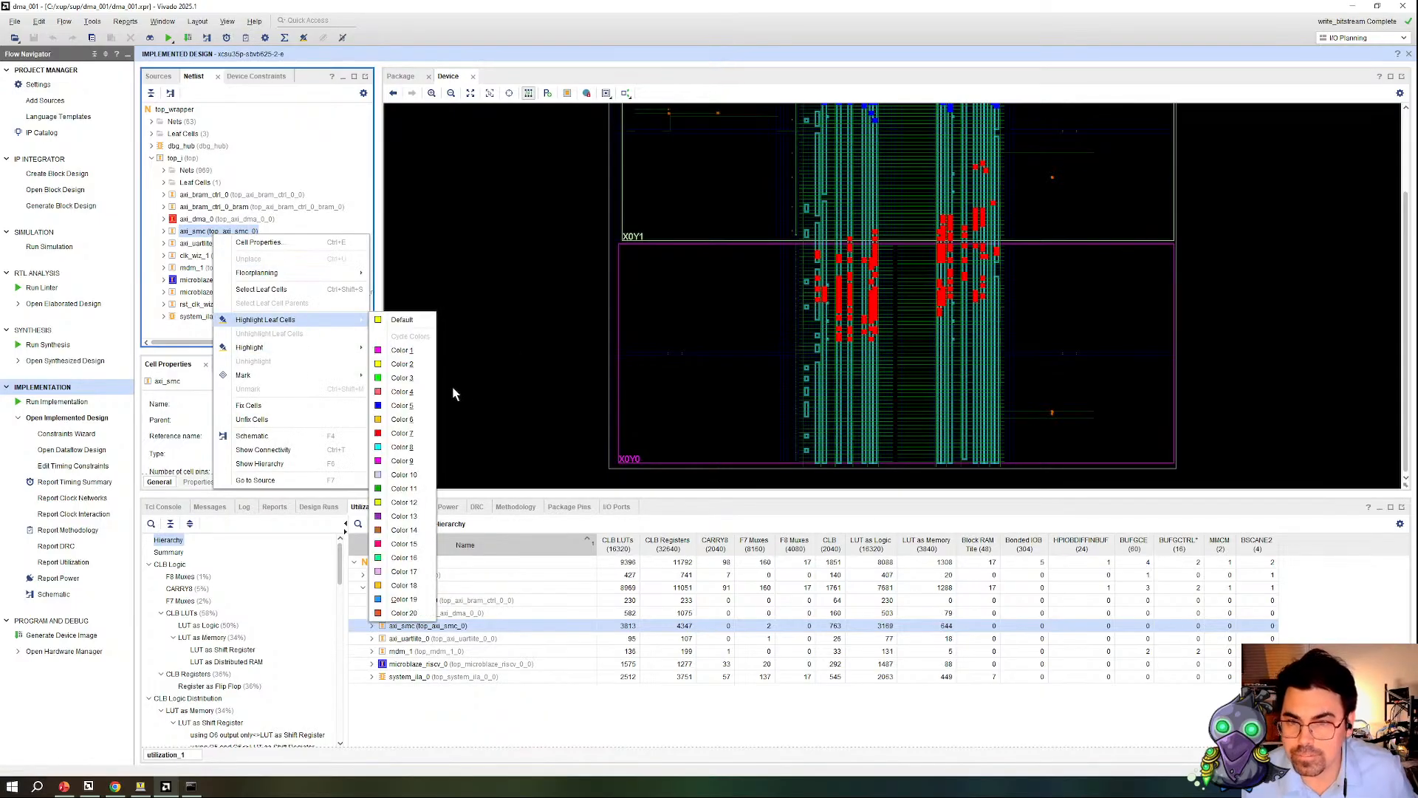
click(412, 387)
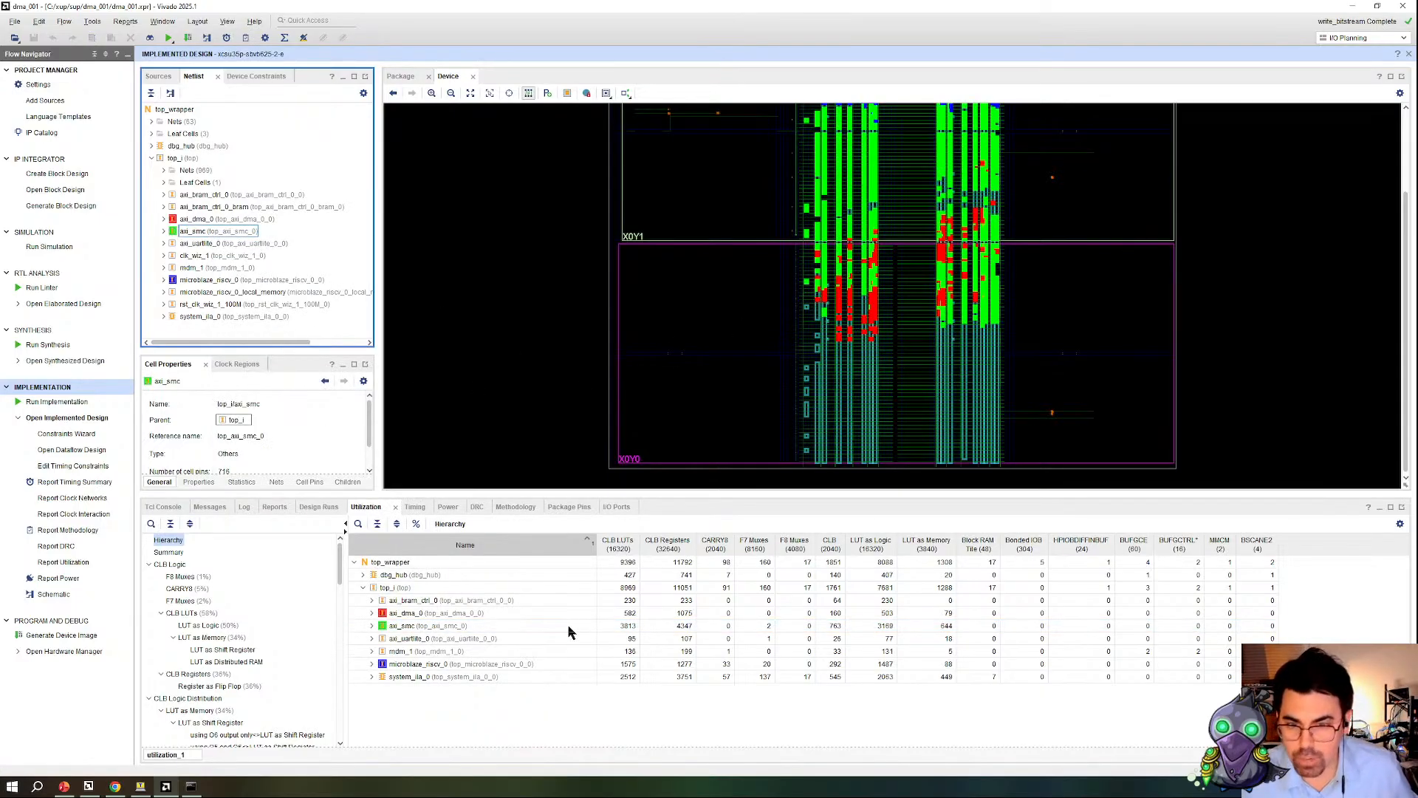
Step: Show the hierarchical utilization as percentages and check the share of axi_smc
click(642, 625)
click(416, 523)
click(627, 639)
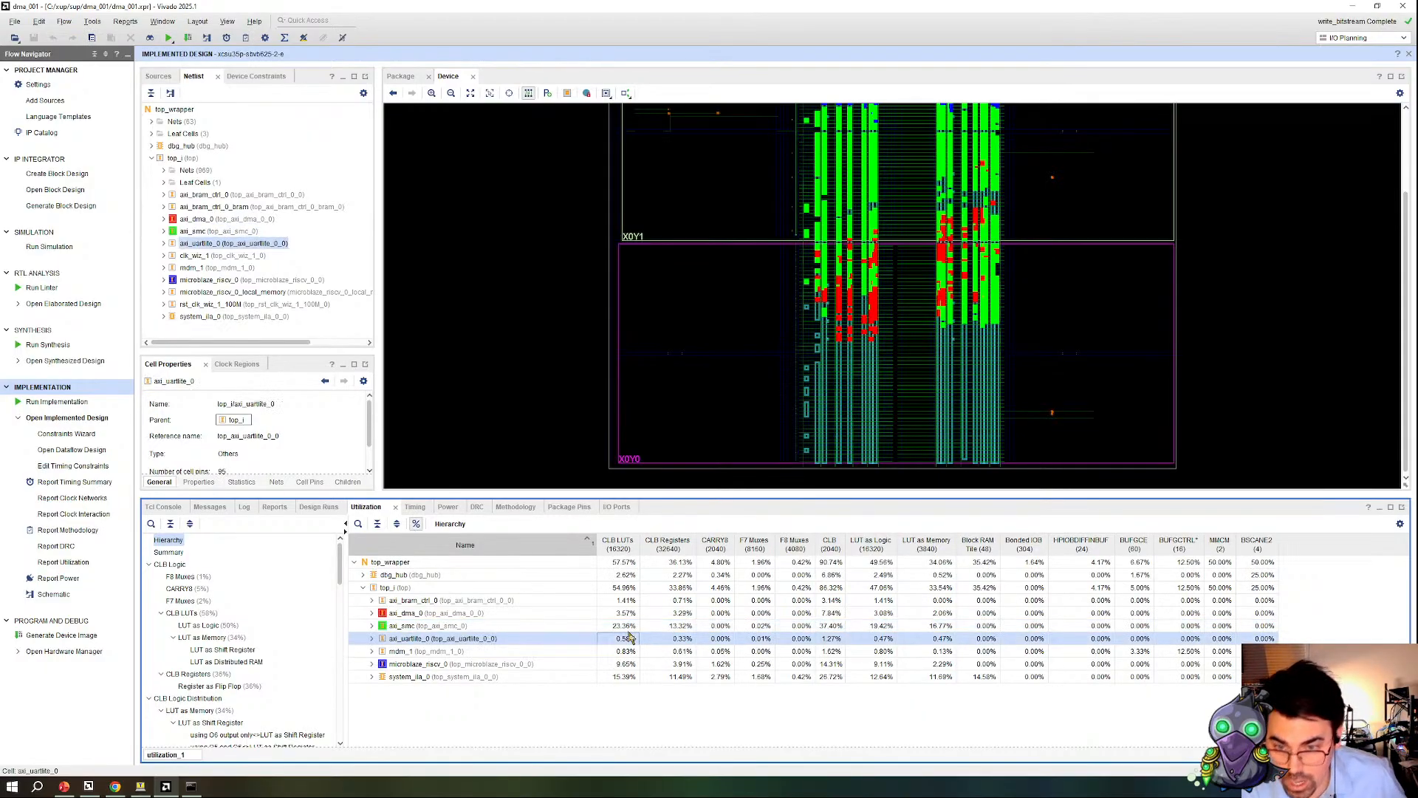
click(630, 626)
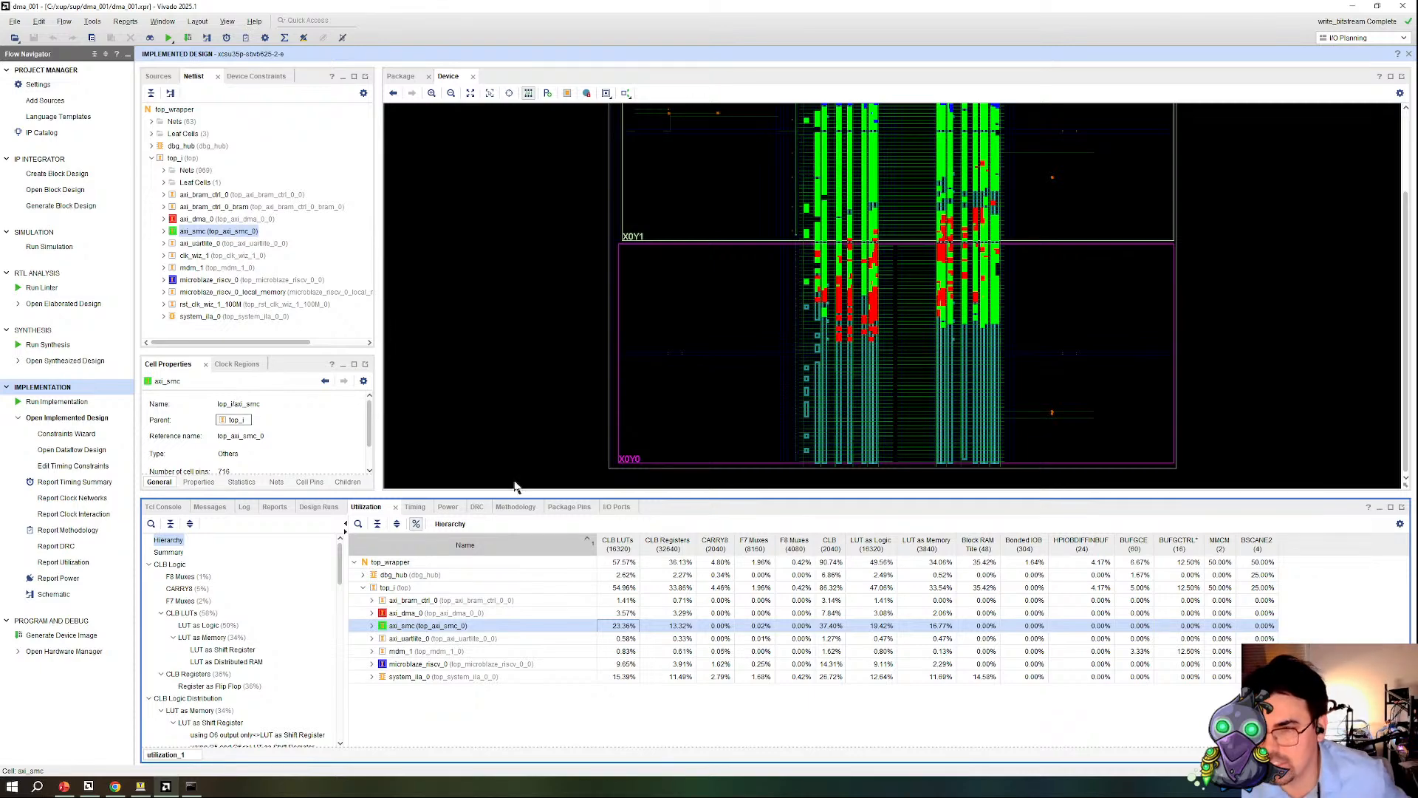
Step: Open the block design and display the advanced properties of the axi_smc AXI SmartConnect in an enlarged dialog
click(82, 193)
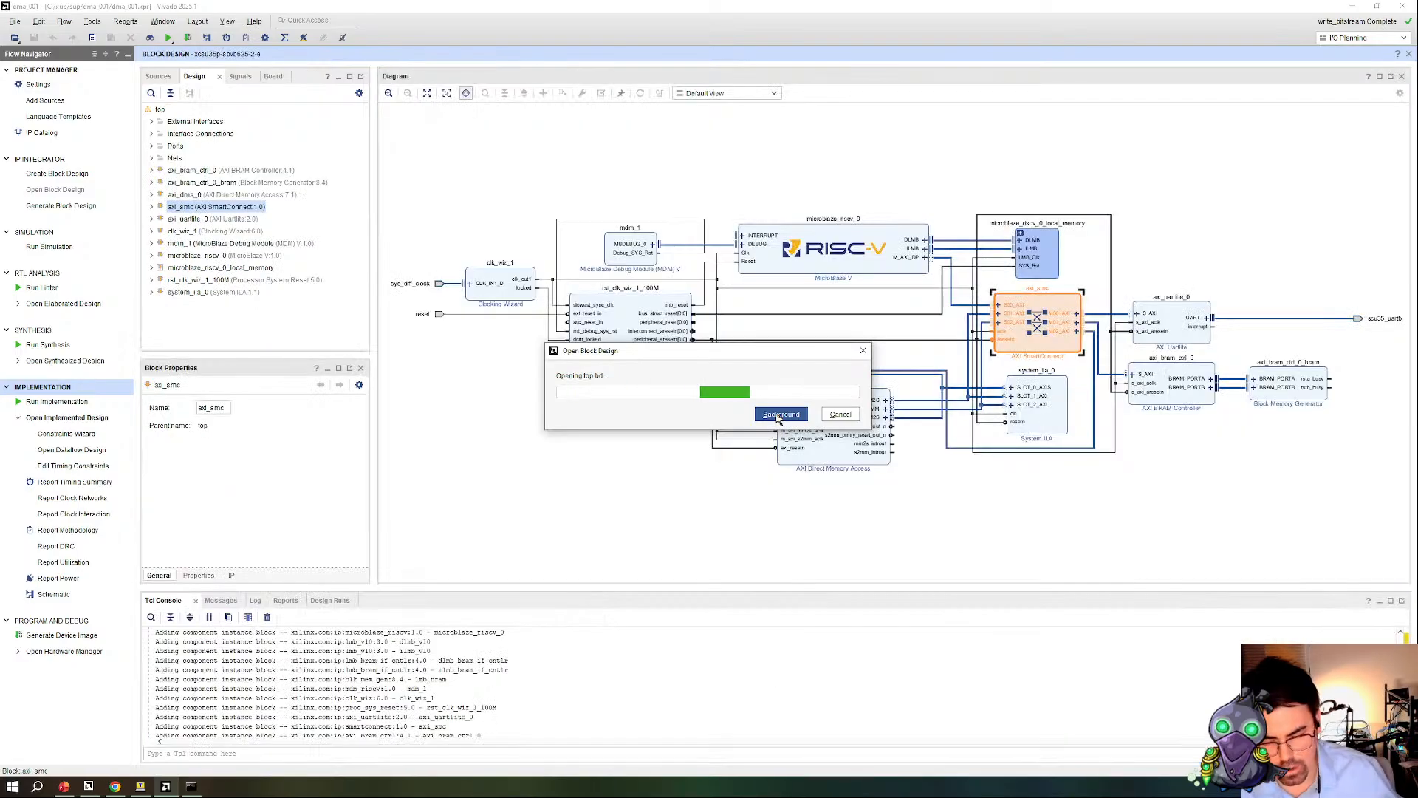
click(1072, 526)
double_click(924, 373)
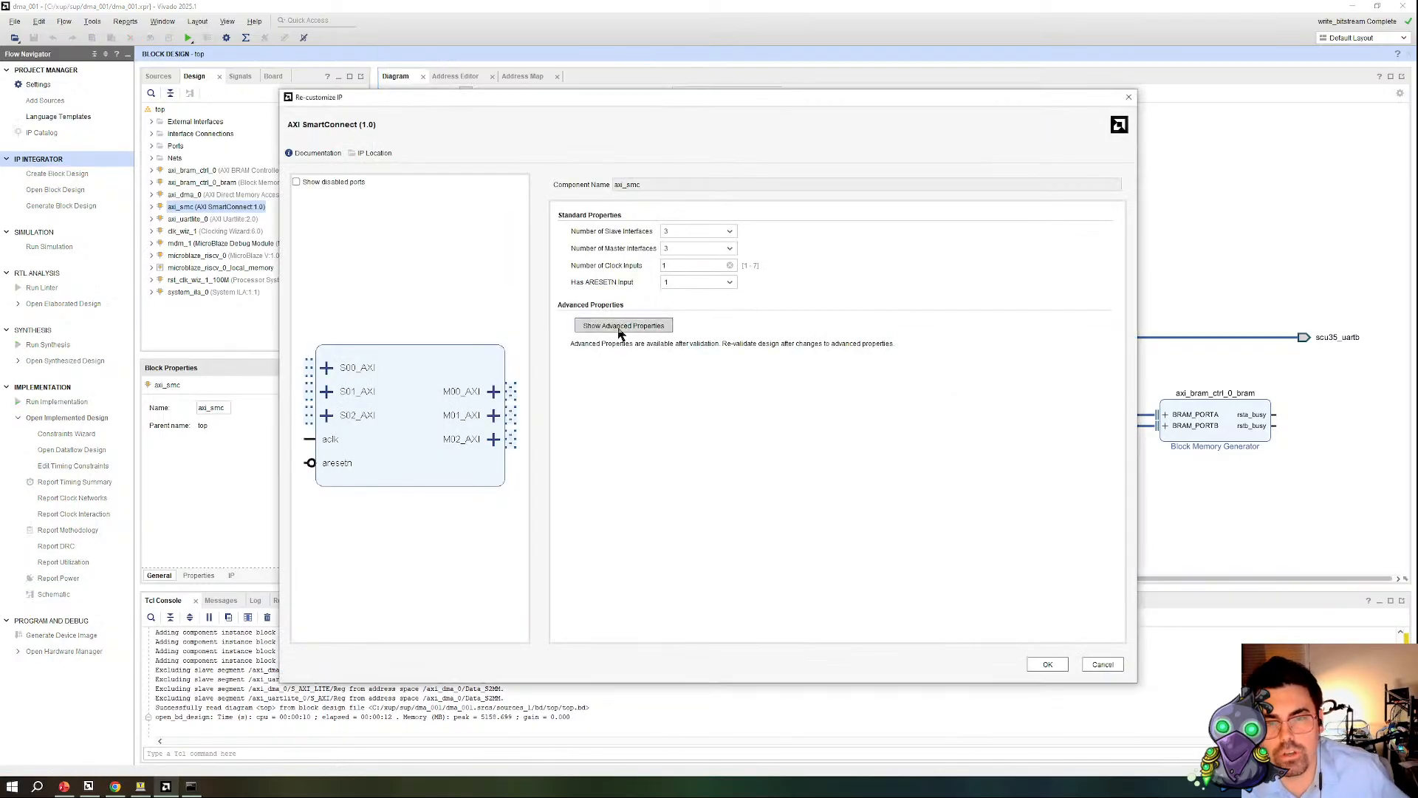
click(624, 325)
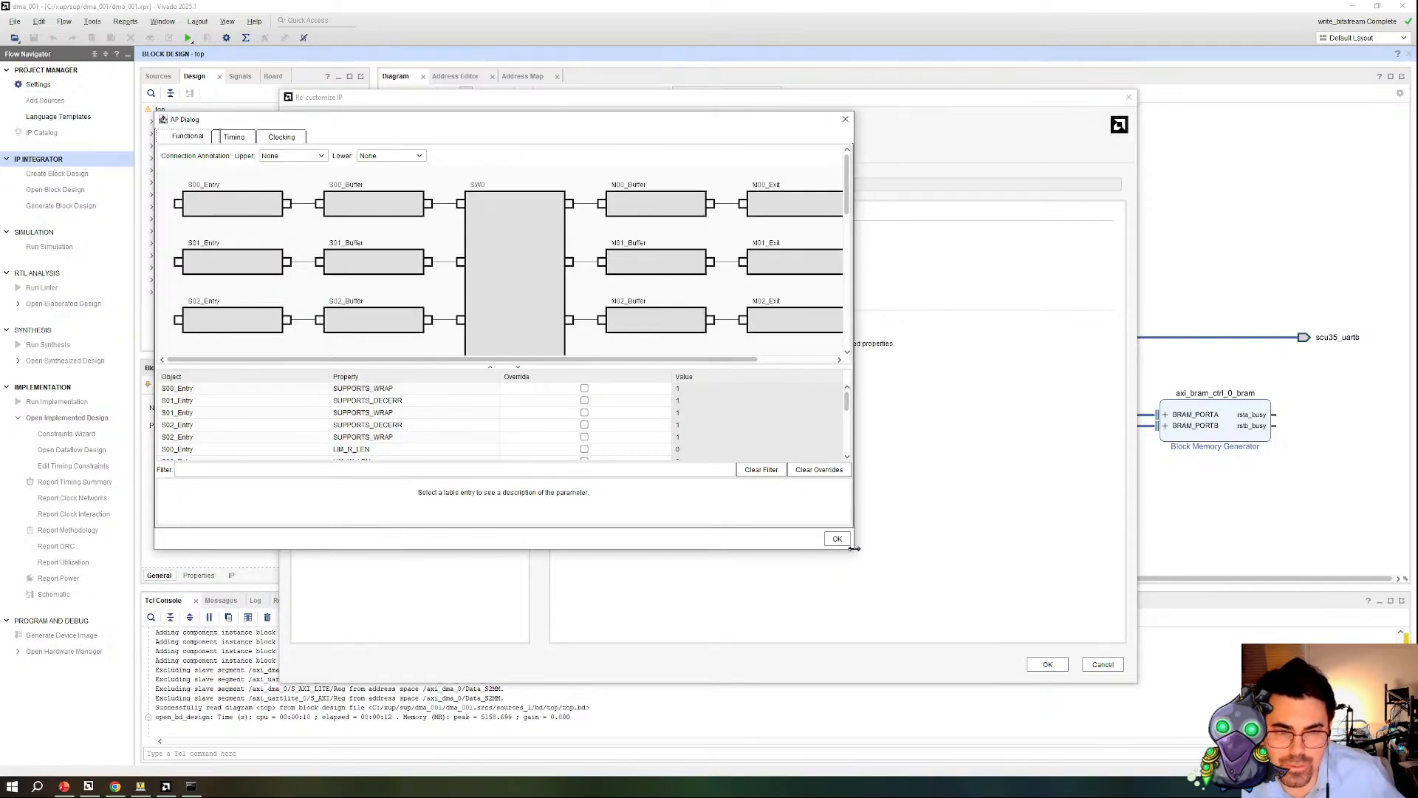
drag(853, 552, 1227, 706)
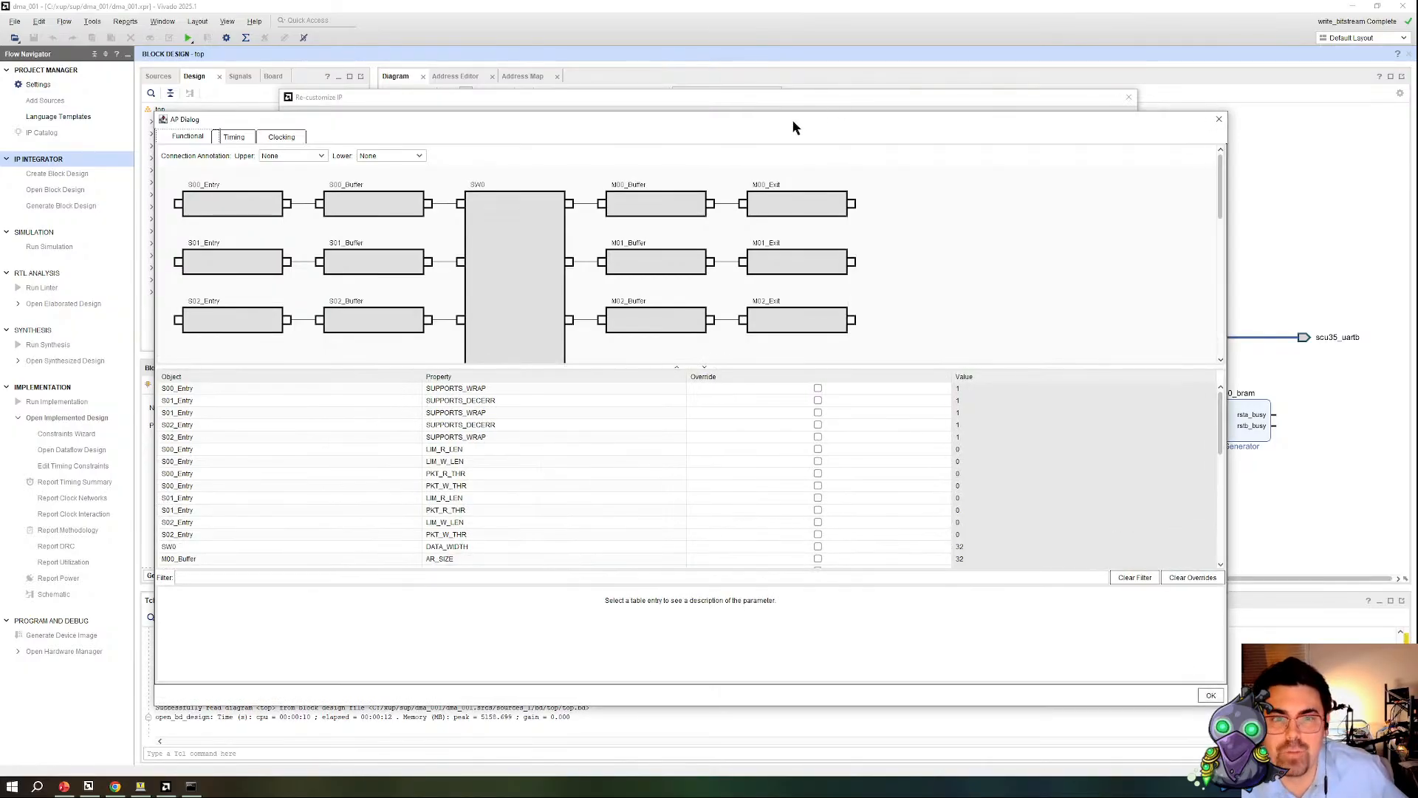
drag(794, 128, 824, 102)
Step: Look over the SmartConnect's functional properties and its upper and lower connection annotation options
scroll(554, 480, down, 10)
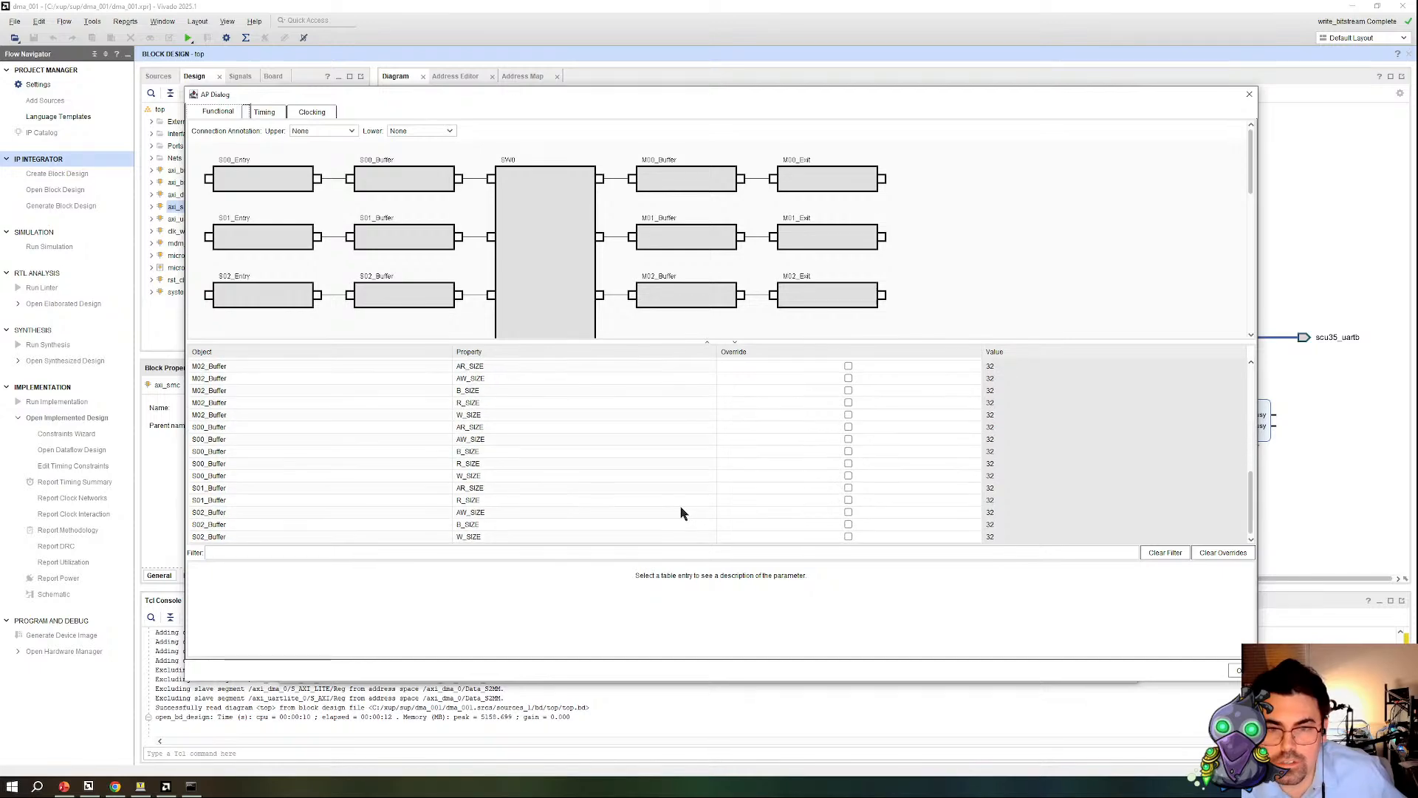
scroll(1051, 510, up, 8)
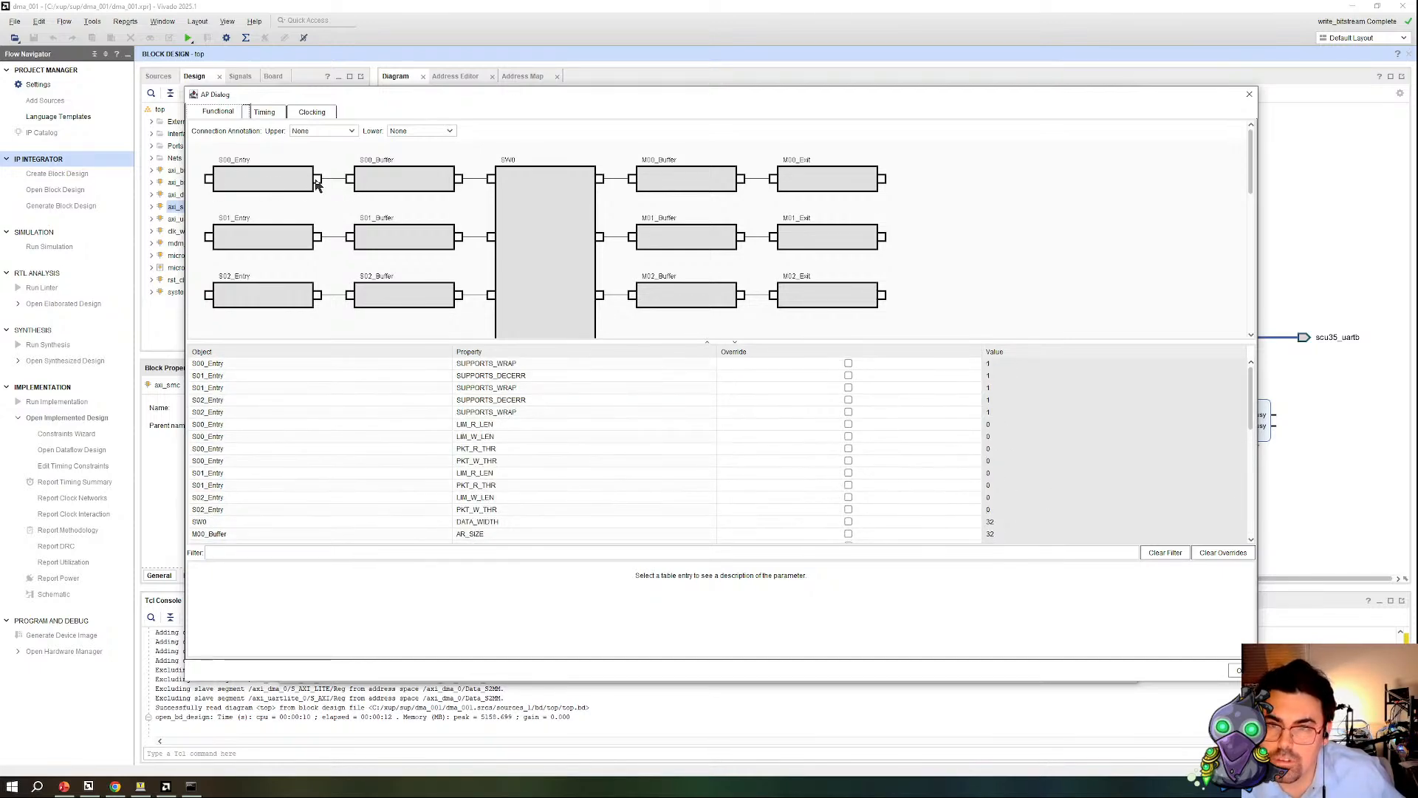
click(347, 130)
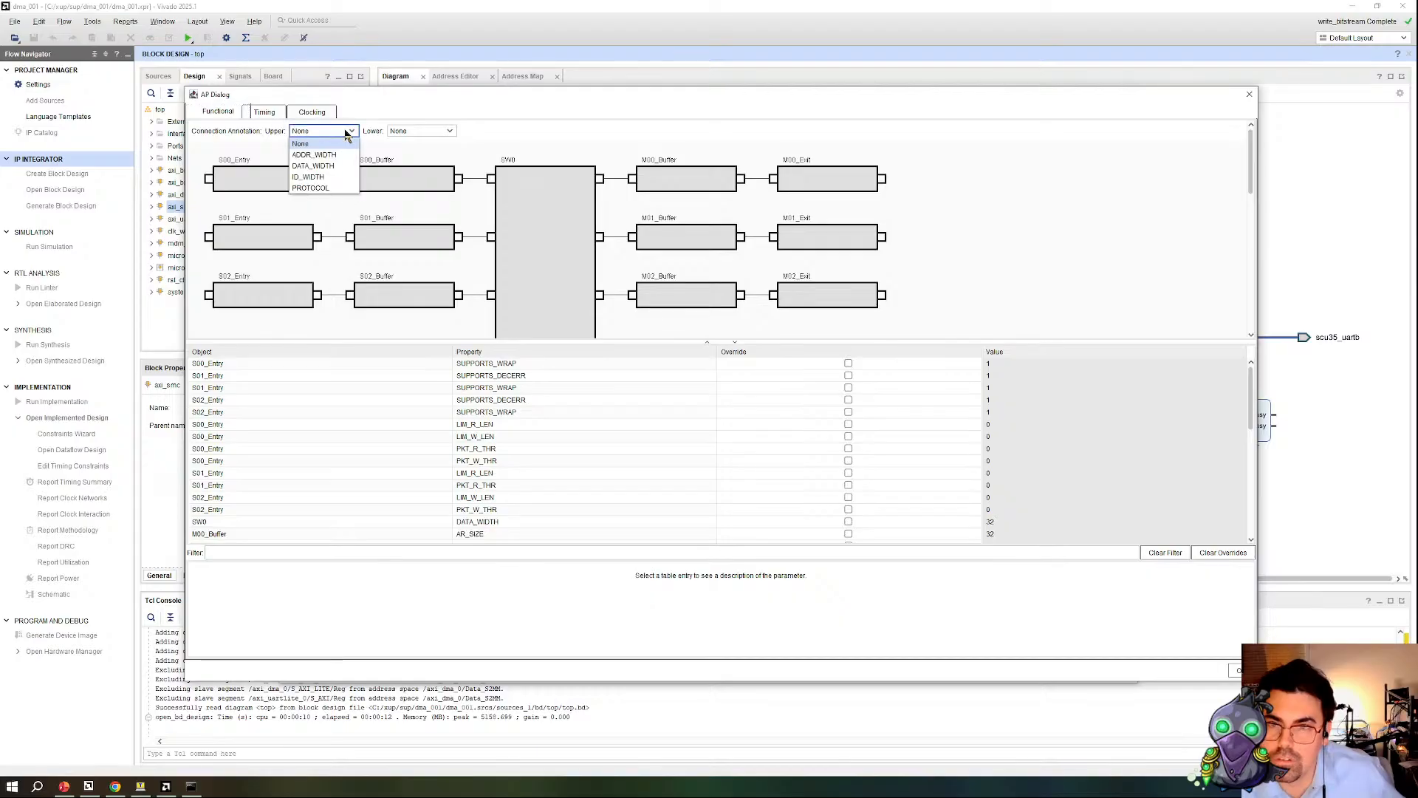
click(446, 133)
click(447, 141)
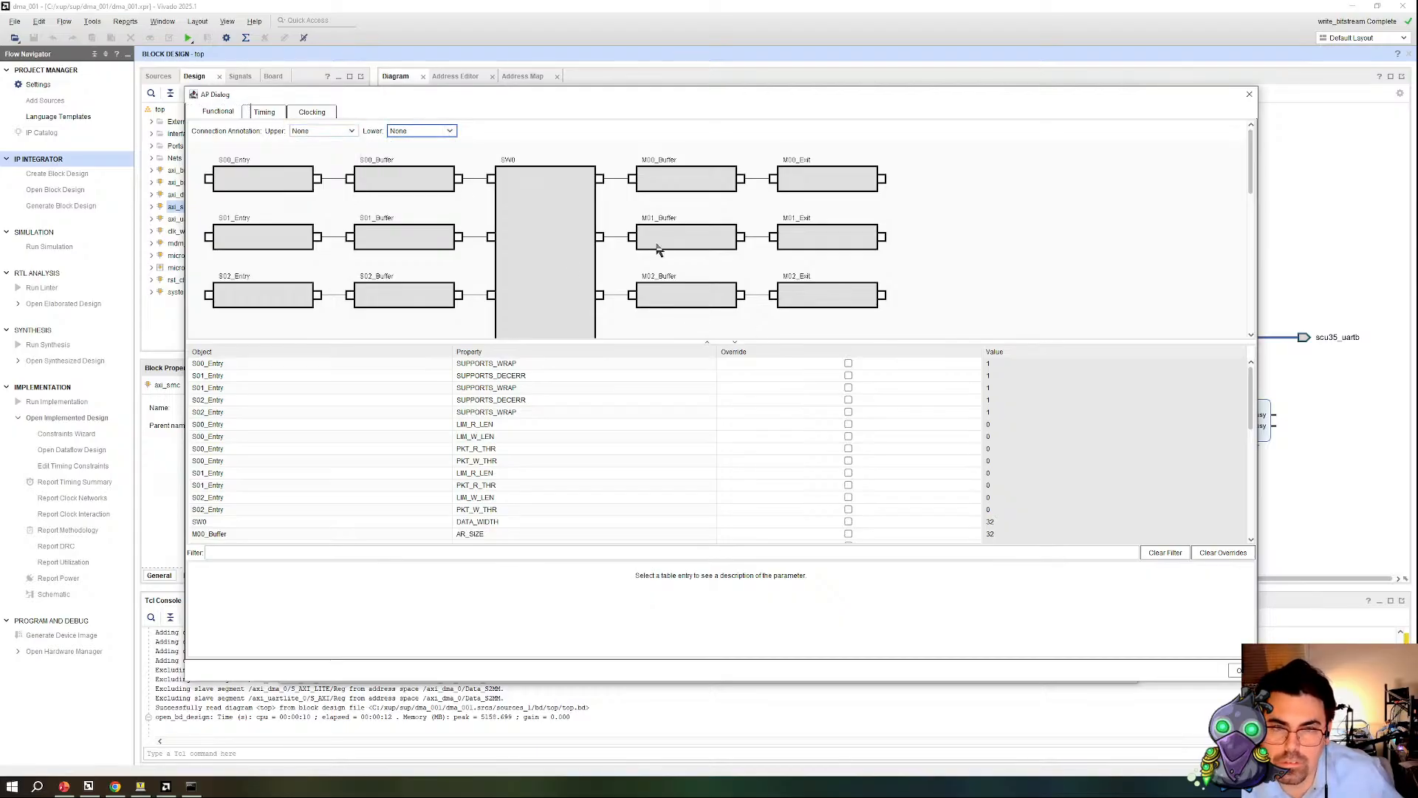
Step: Read the descriptions of the functional parameters for the entry blocks, the SW0 DATA_WIDTH and the M00_Buffer FIFO sizes
scroll(995, 501, down, 2)
scroll(995, 501, down, 3)
click(588, 400)
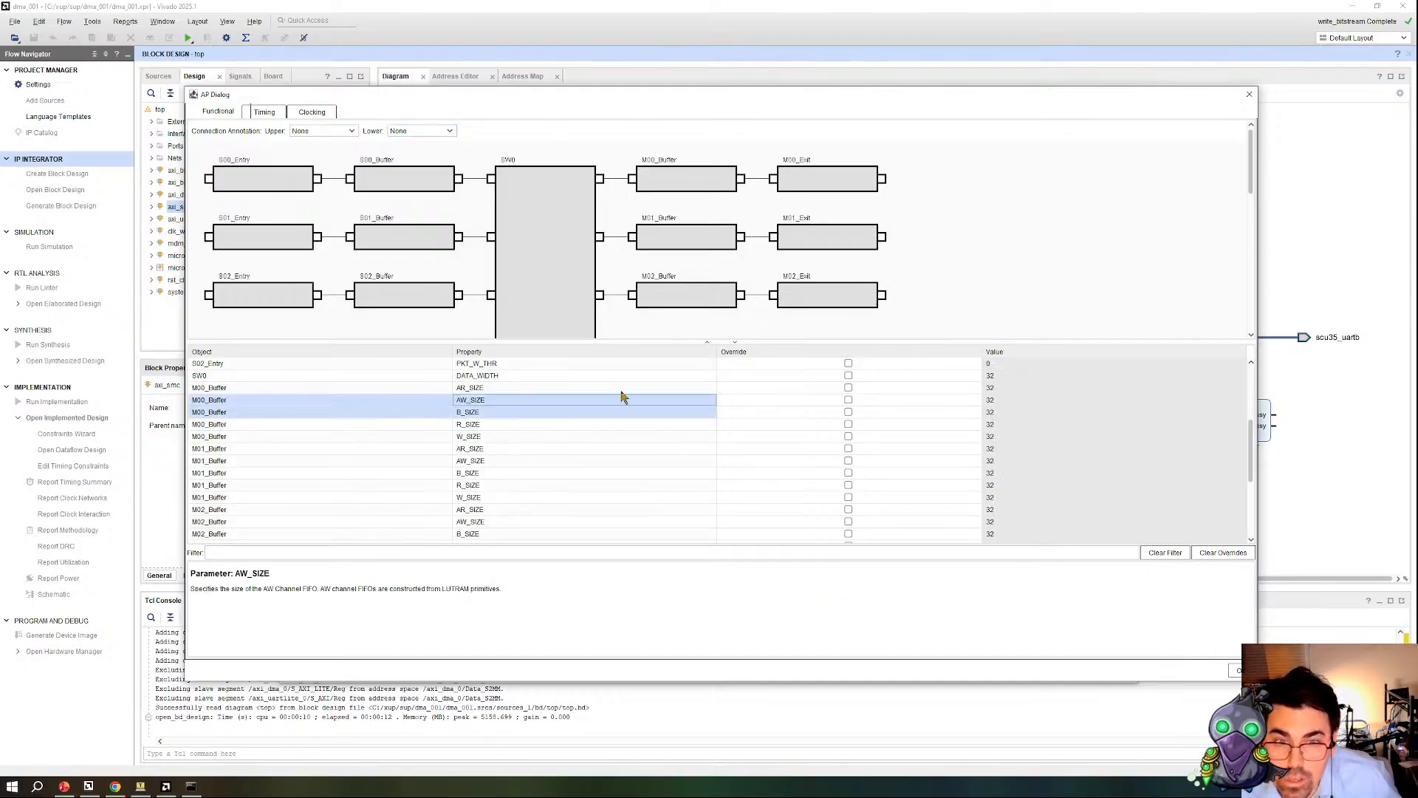
key(Up)
key(Up)
scroll(768, 455, up, 4)
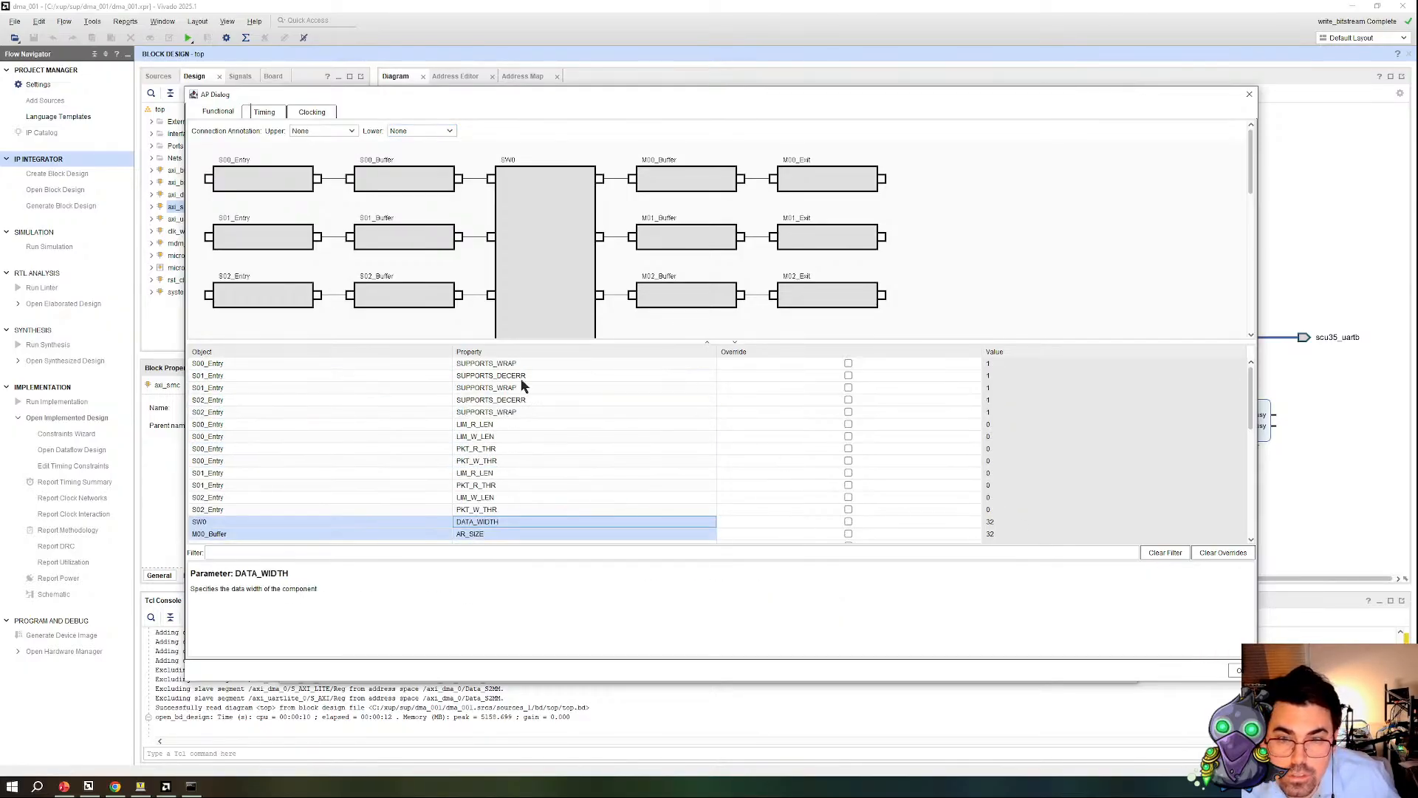
click(571, 368)
click(577, 388)
click(579, 413)
click(582, 437)
scroll(622, 481, down, 3)
click(517, 424)
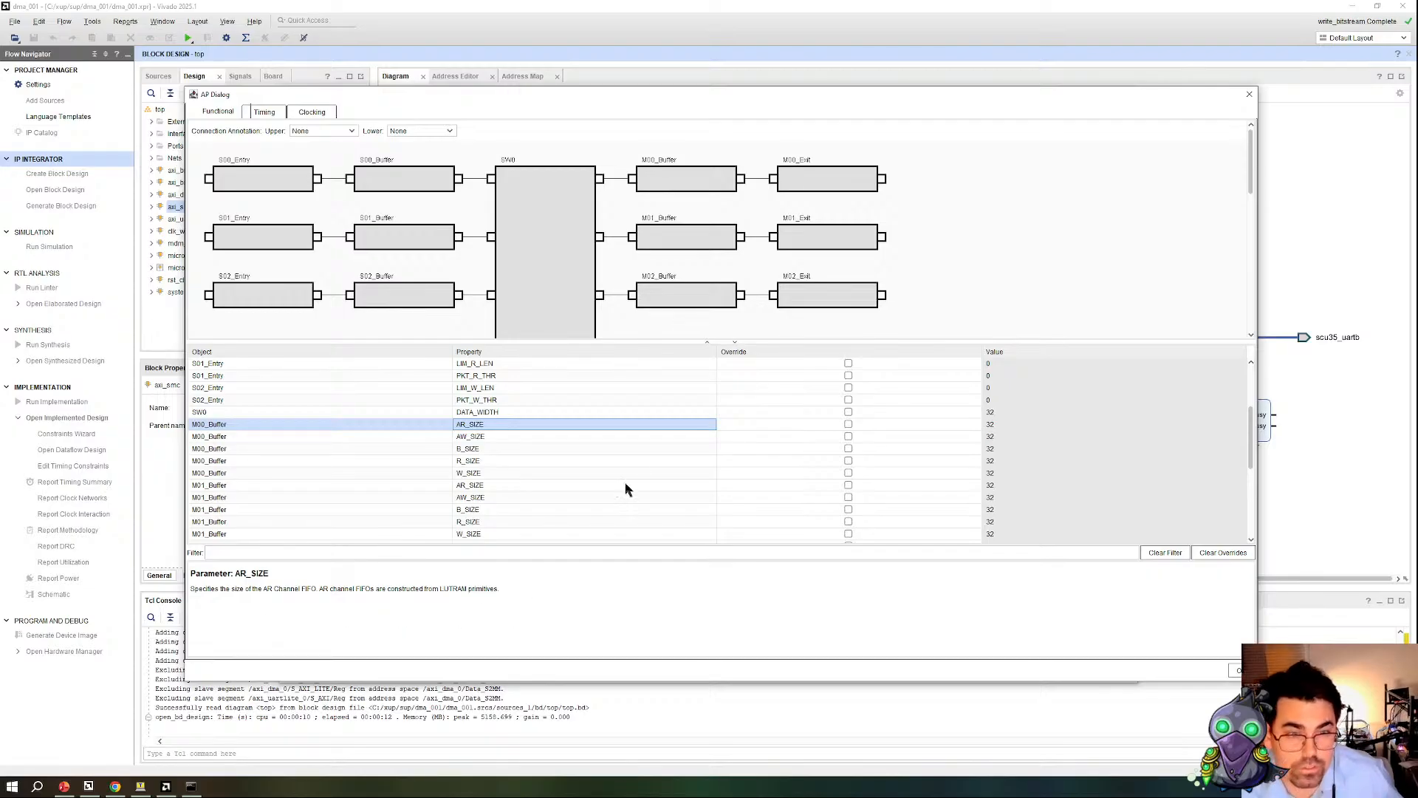
Step: Review the SmartConnect's timing and clocking properties, including the connection annotation choices for timing
click(267, 113)
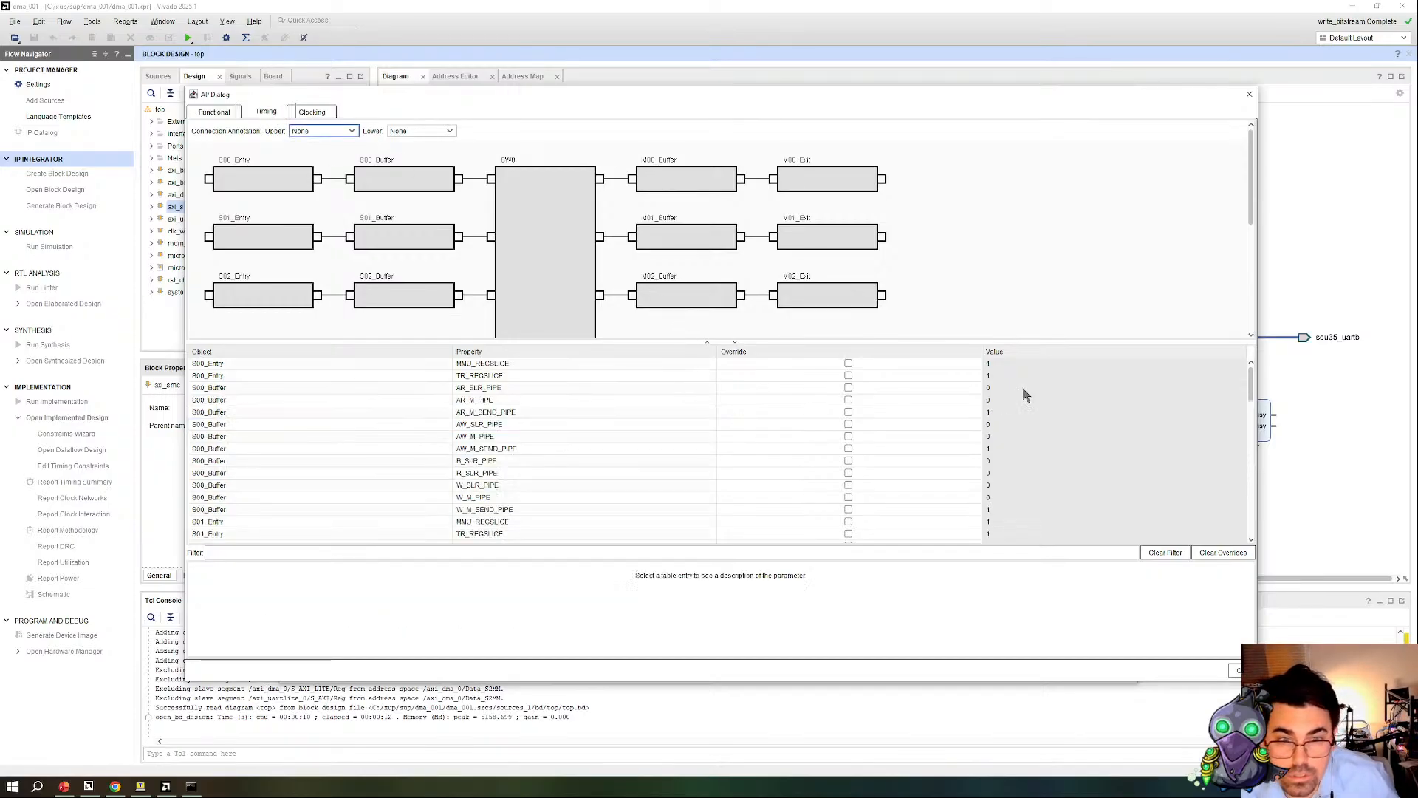
scroll(499, 401, down, 2)
scroll(499, 402, down, 10)
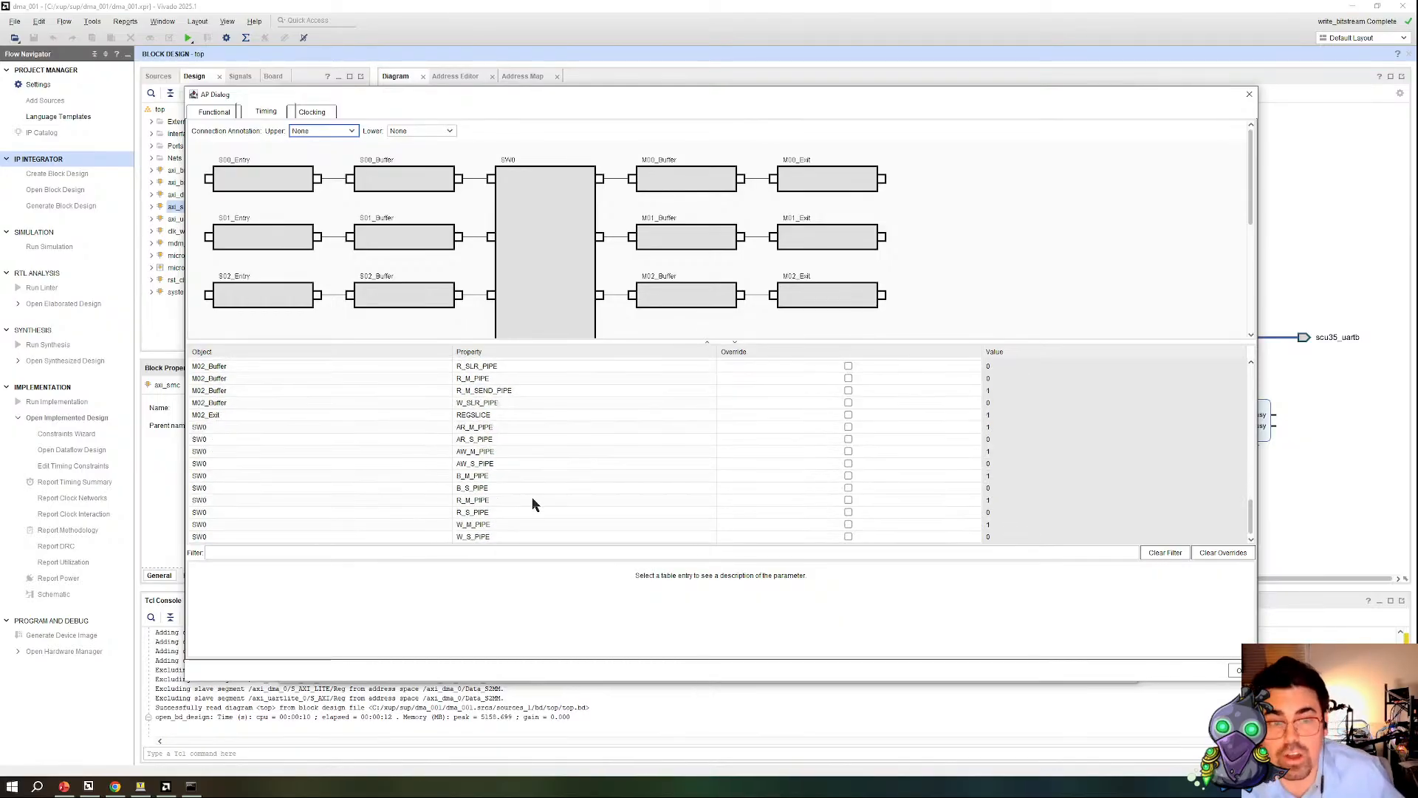
click(319, 119)
click(259, 112)
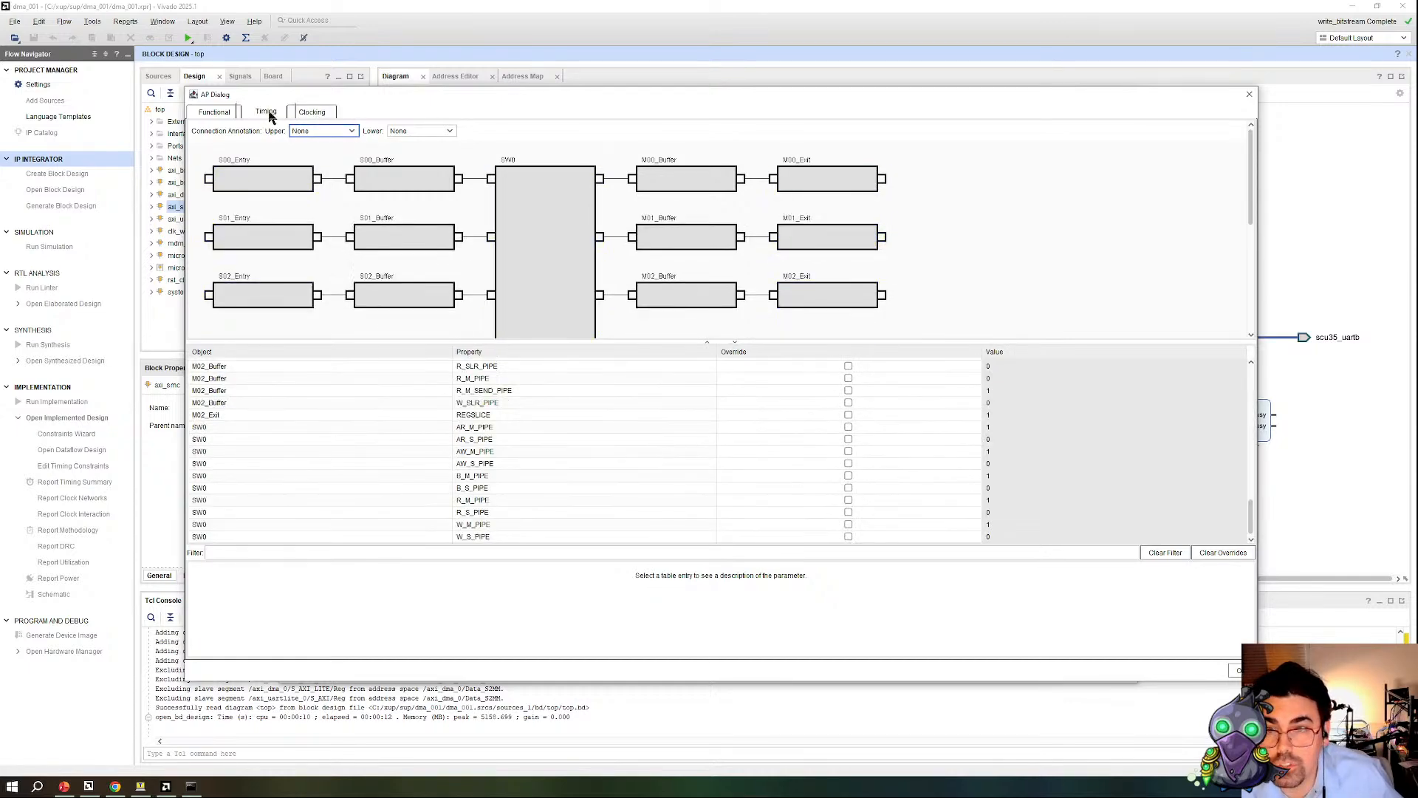
click(342, 133)
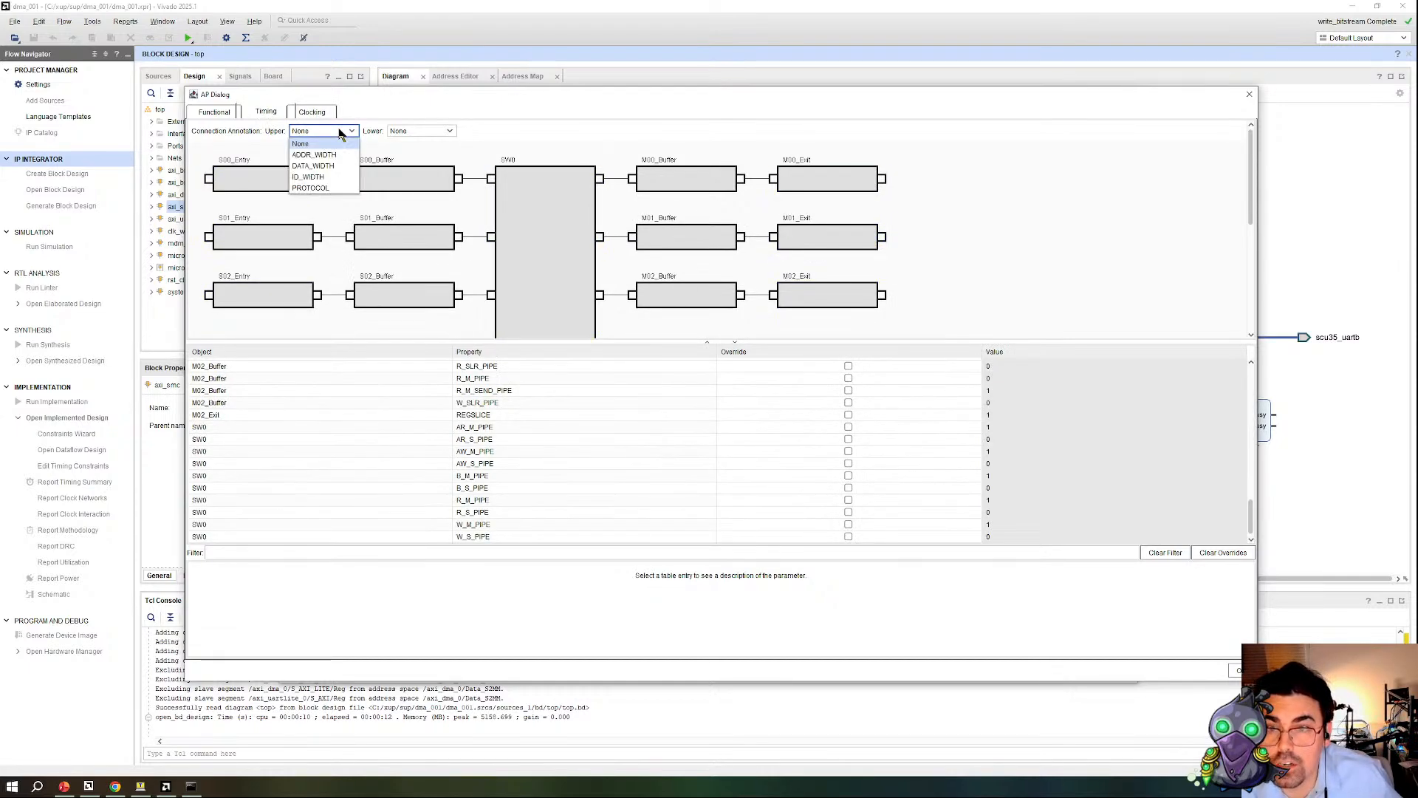
click(408, 134)
click(403, 143)
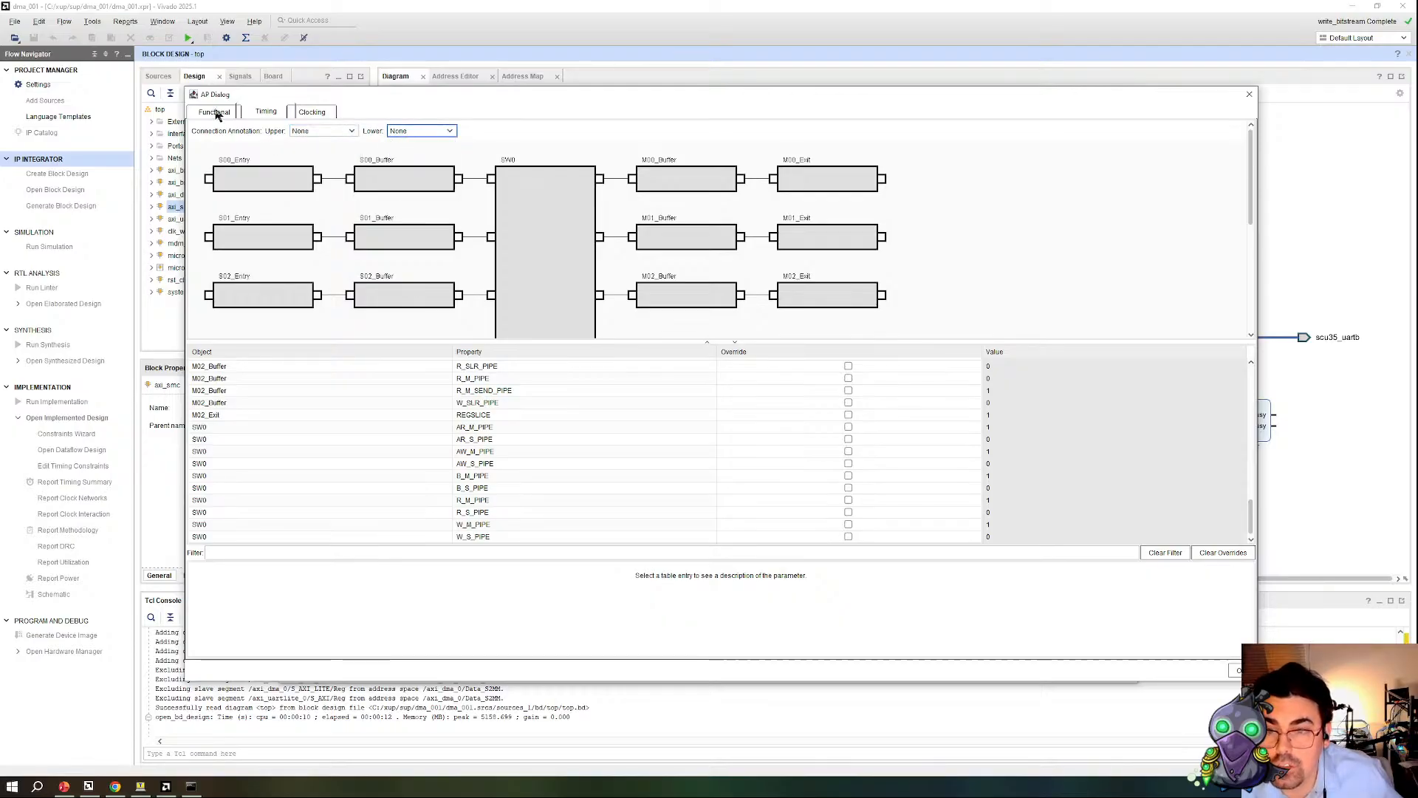
scroll(640, 517, up, 10)
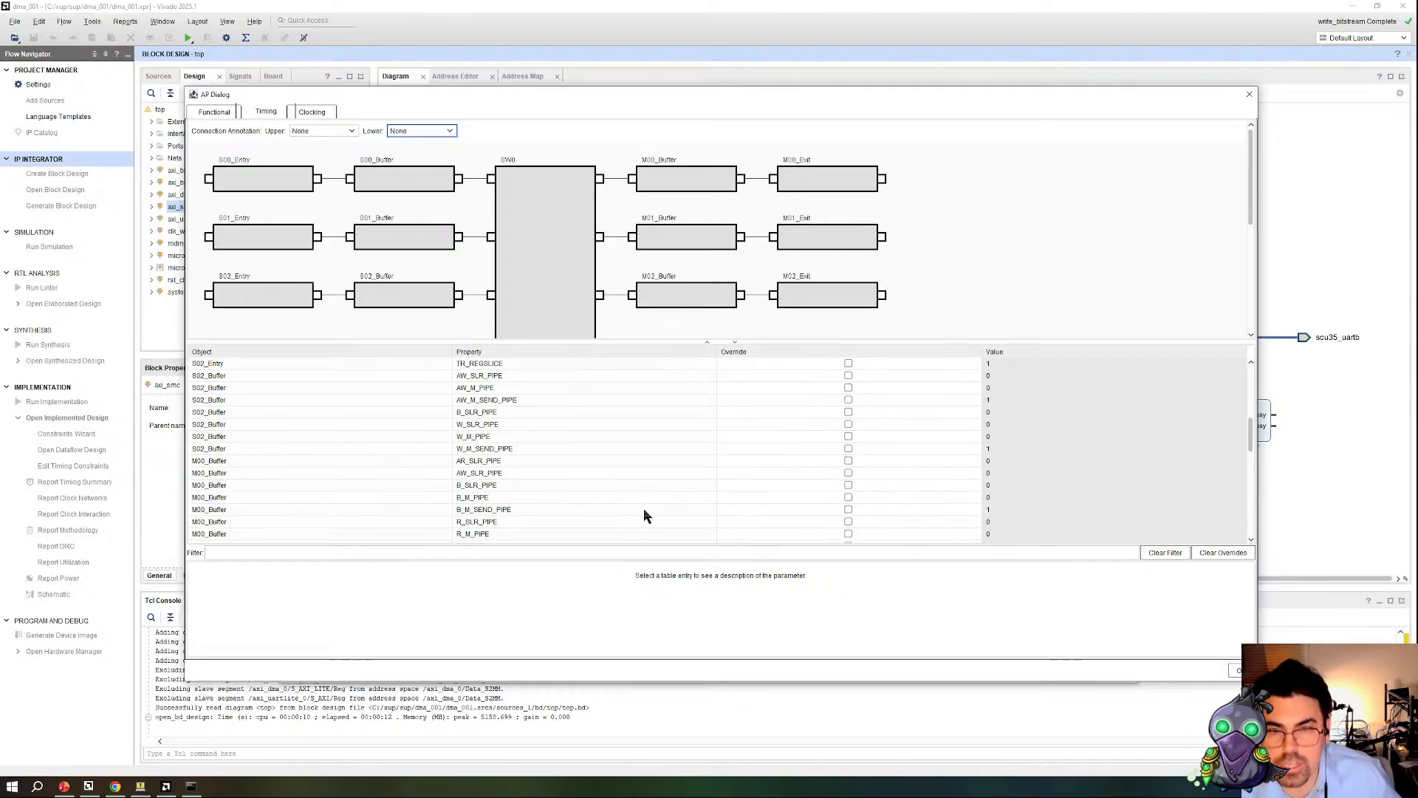
Step: Read the description of the S00_Buffer W_SIZE functional parameter and close the SmartConnect configuration without applying changes
click(220, 115)
scroll(539, 469, down, 3)
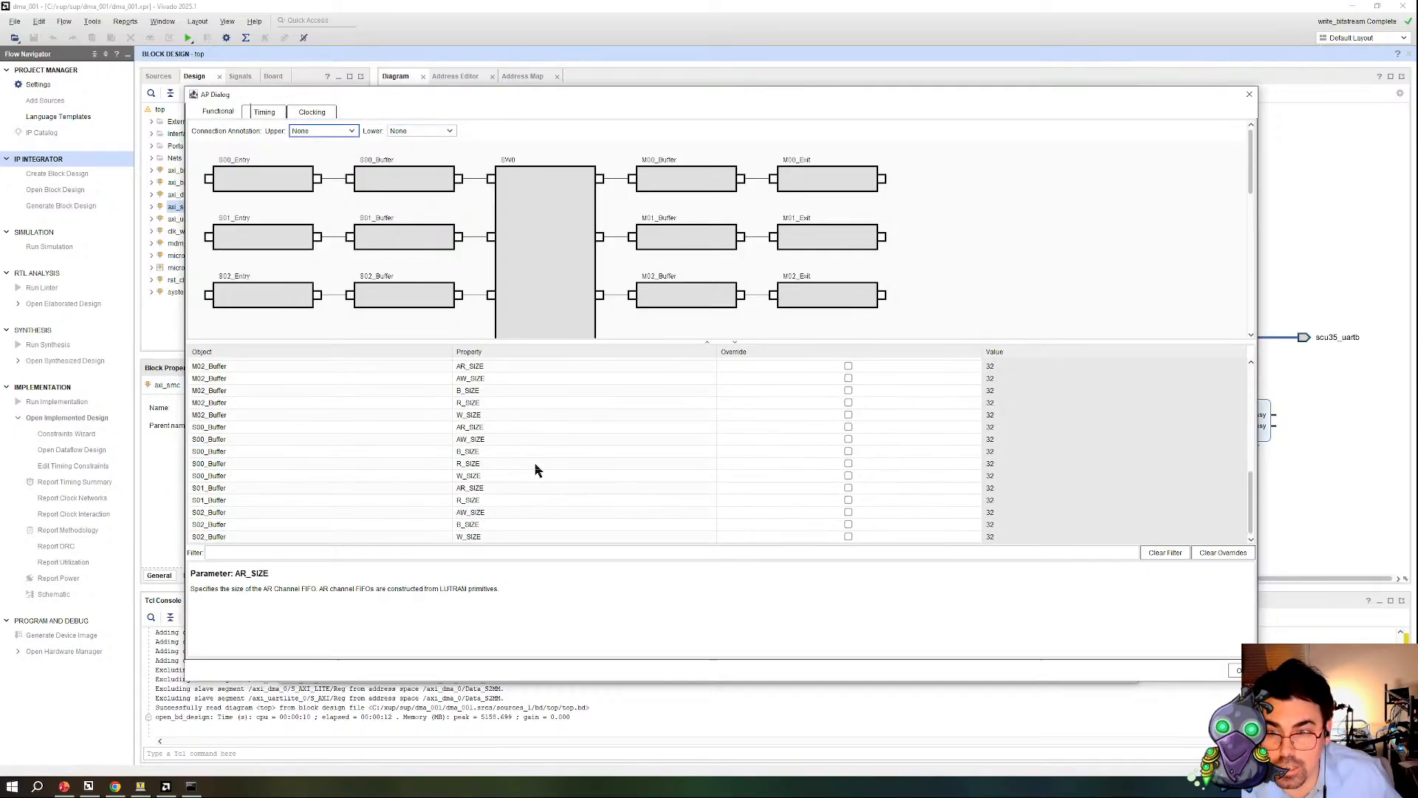
click(1108, 478)
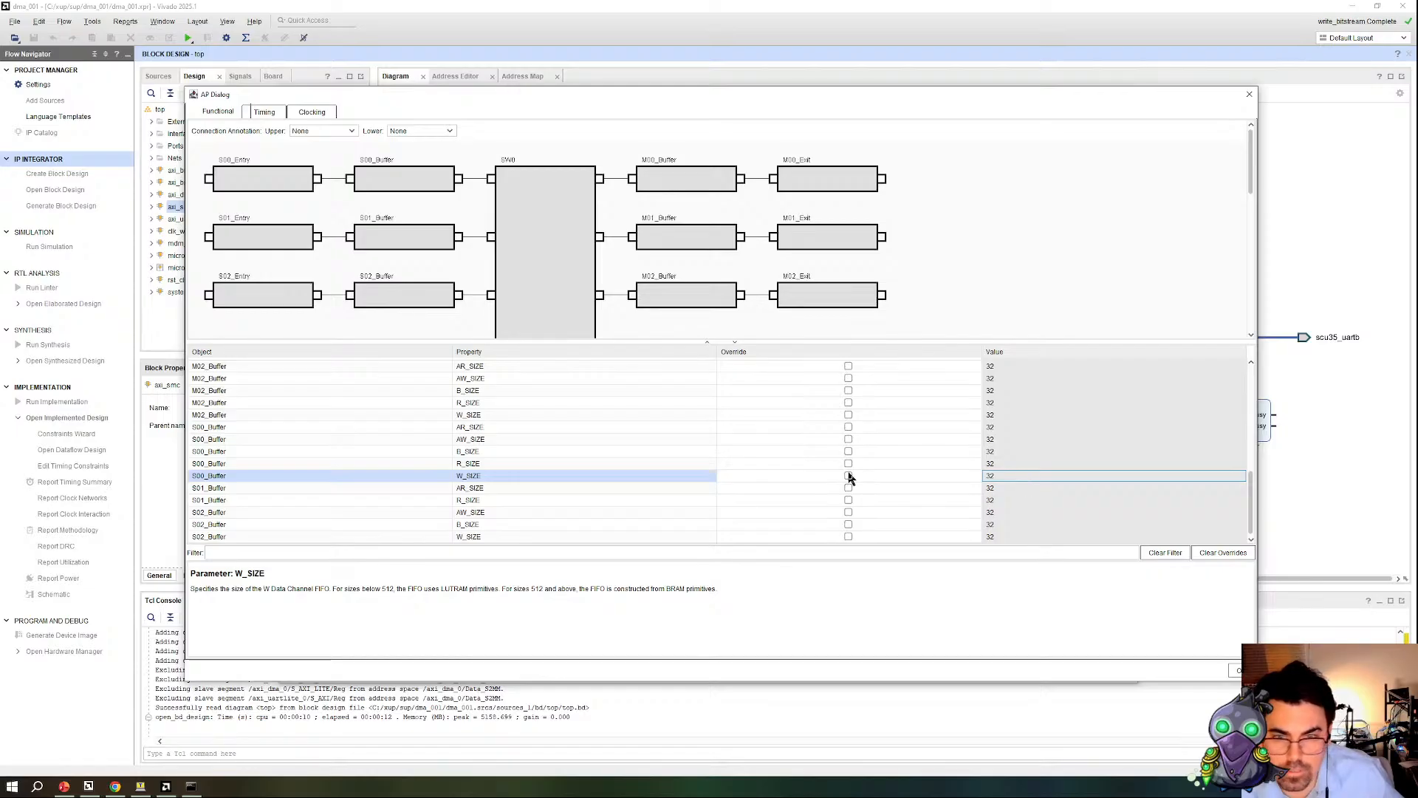
drag(285, 591, 622, 603)
click(1038, 475)
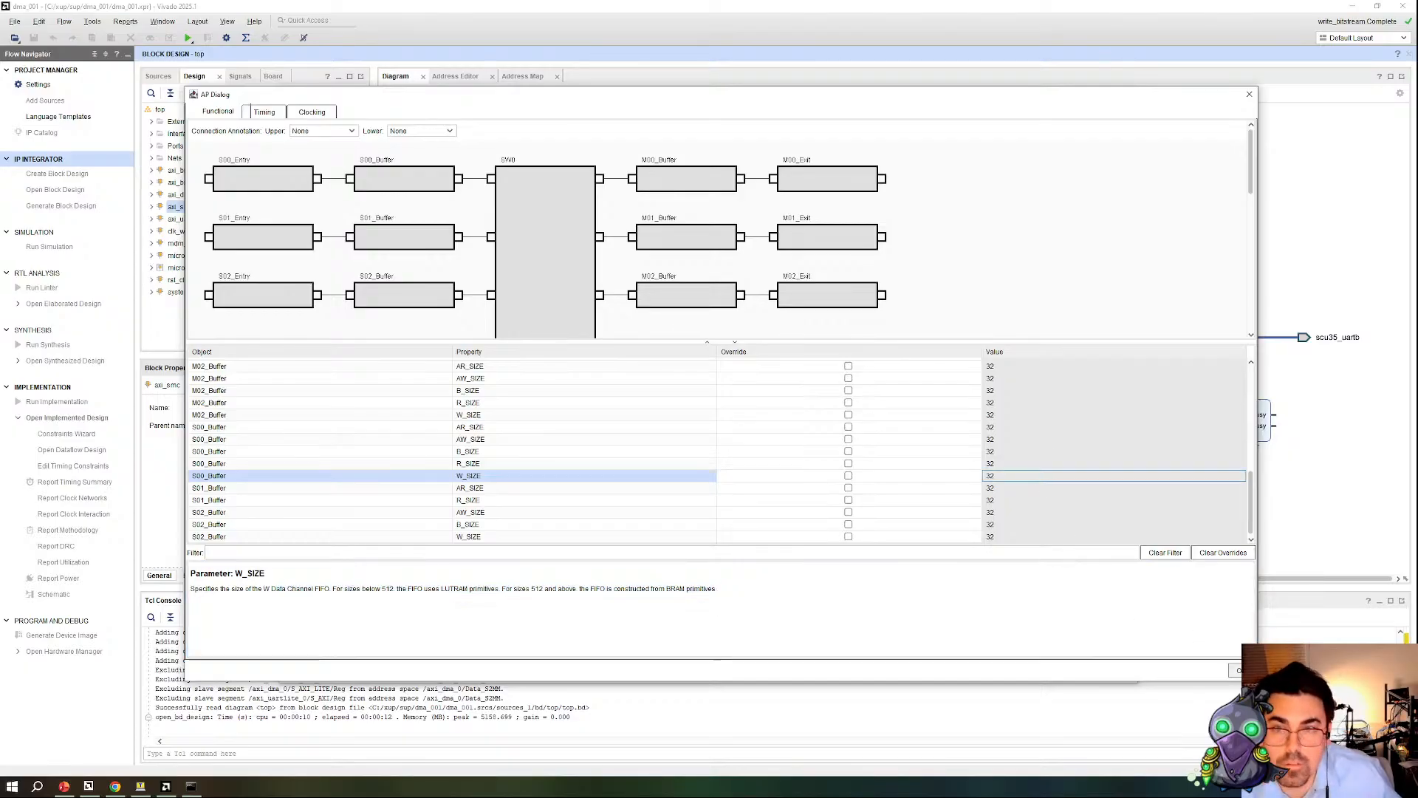
click(1237, 670)
click(1102, 662)
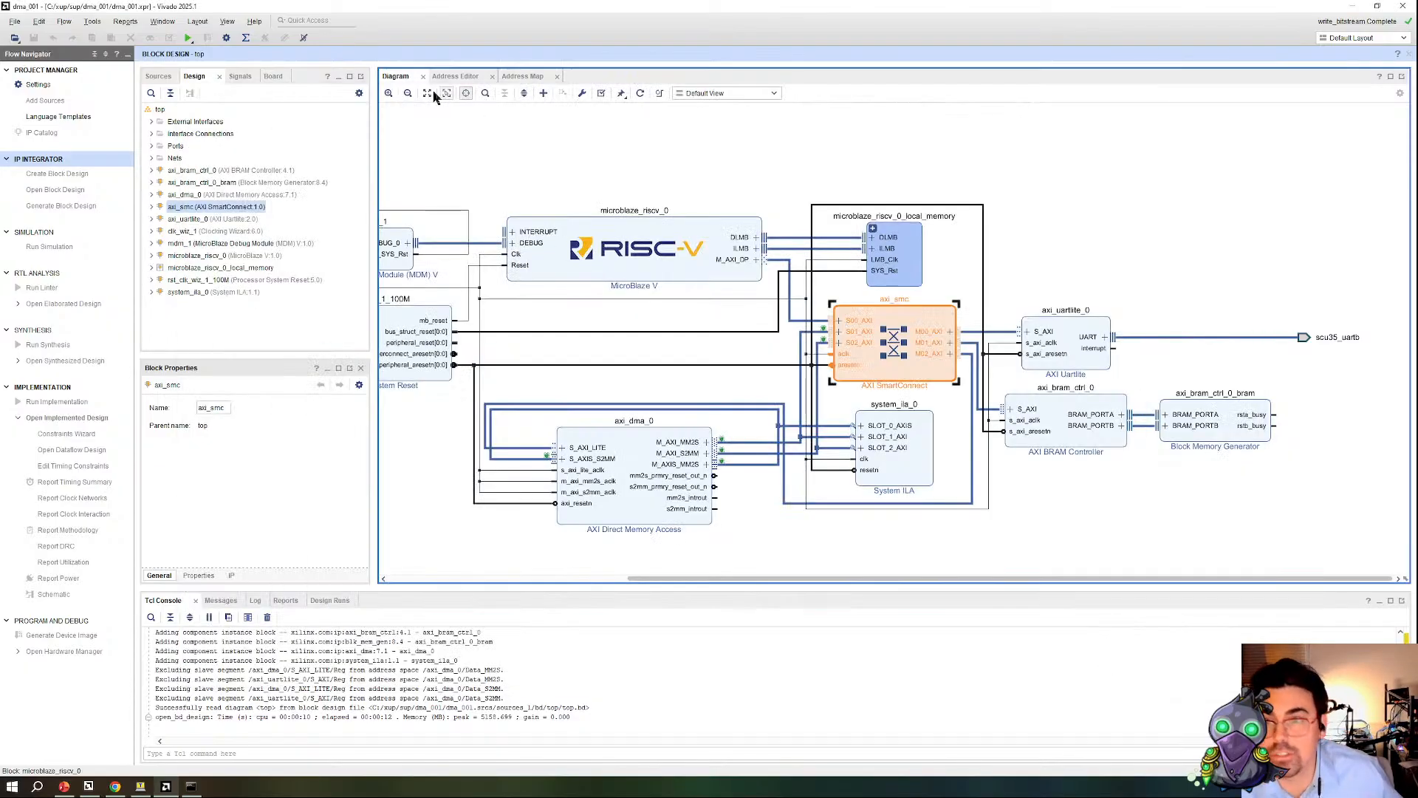
Step: Open the recent project ddr_4g.xpr, closing dma_001, and open its block design
click(15, 21)
mouse_move(81, 42)
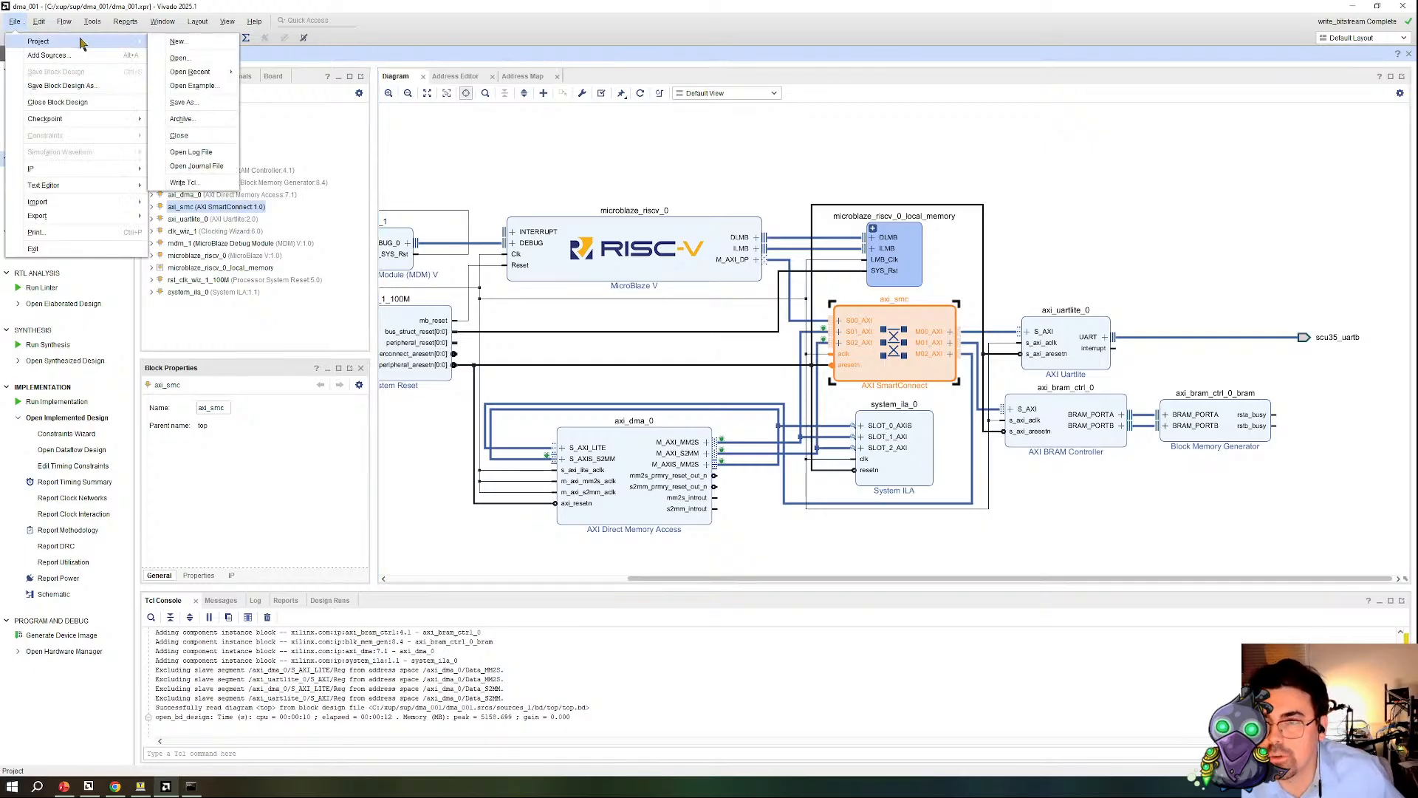
mouse_move(196, 72)
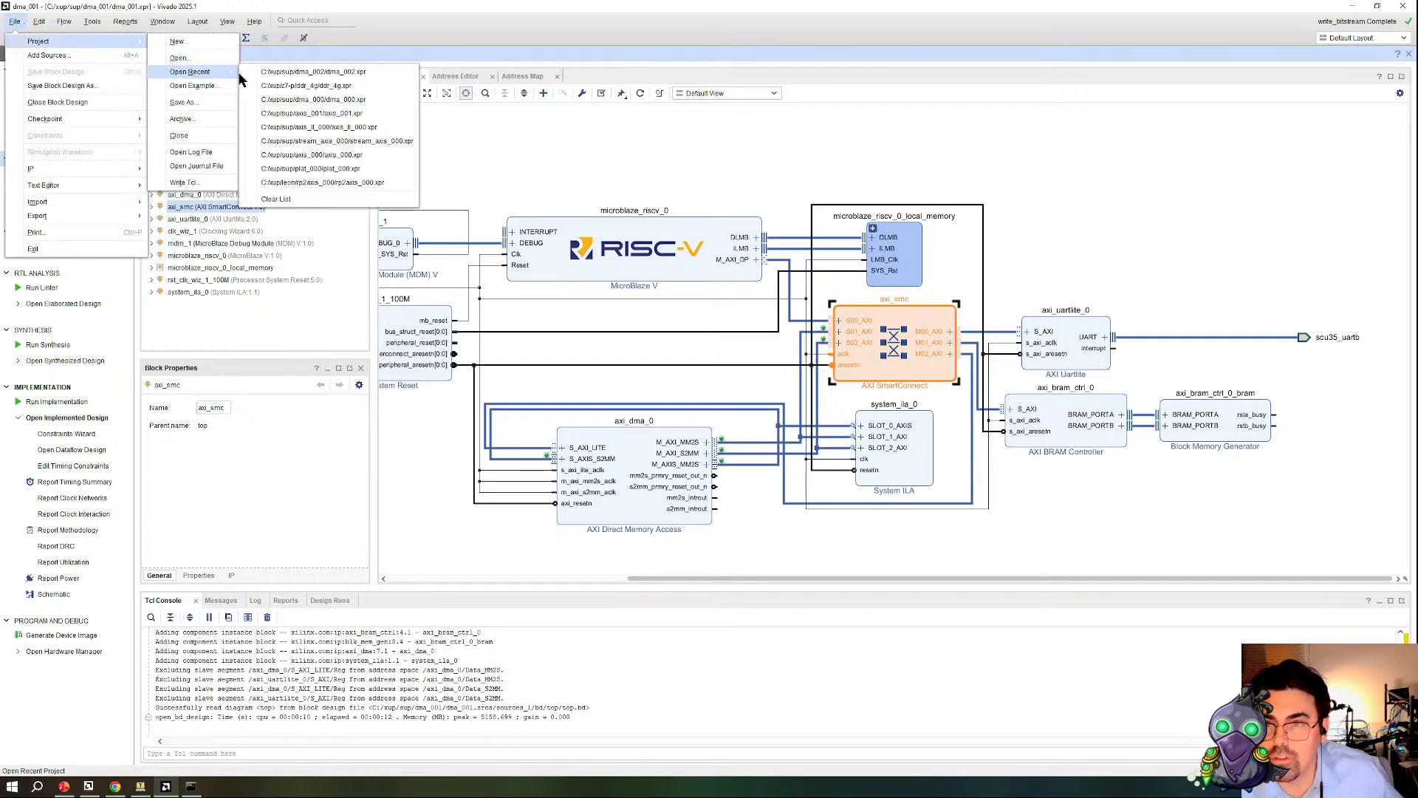
click(399, 85)
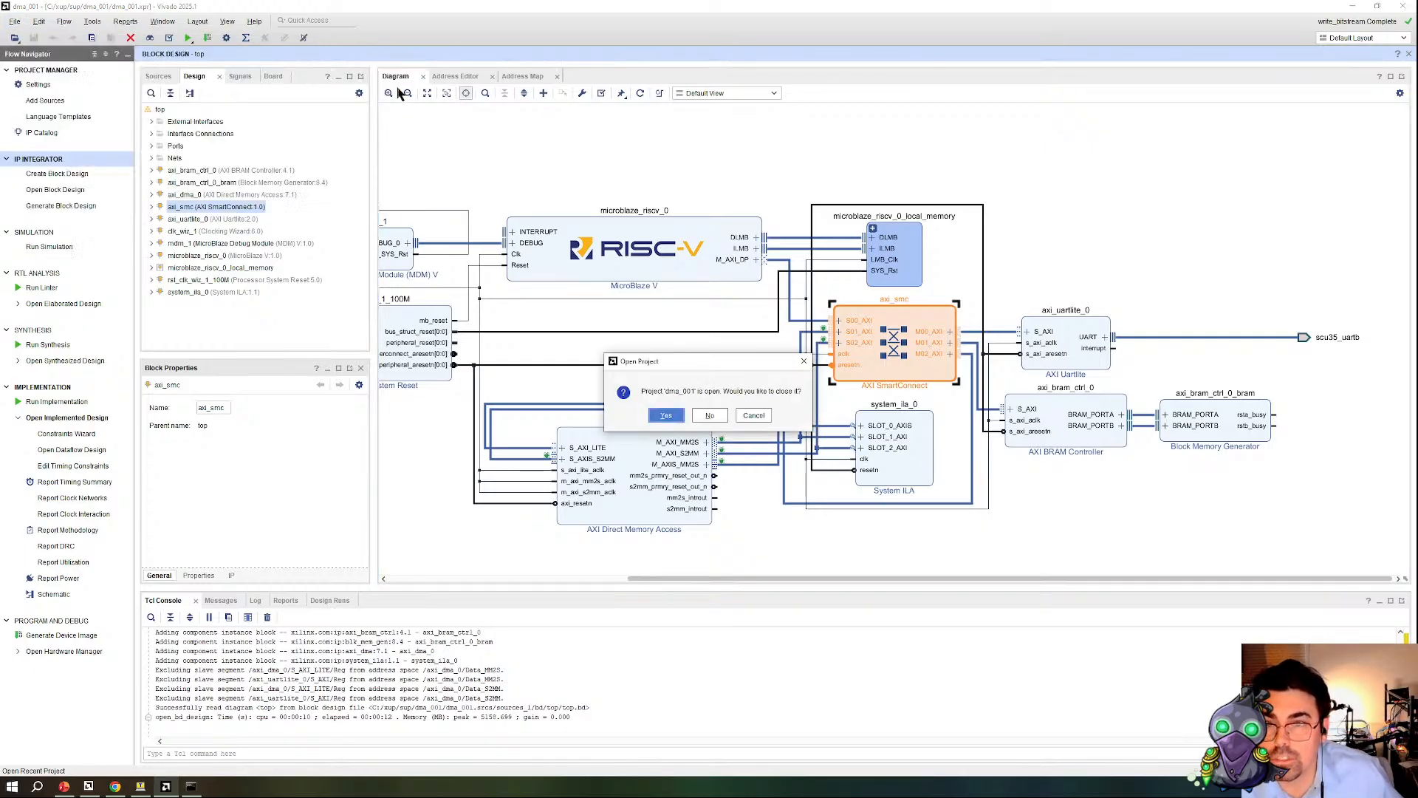
click(674, 417)
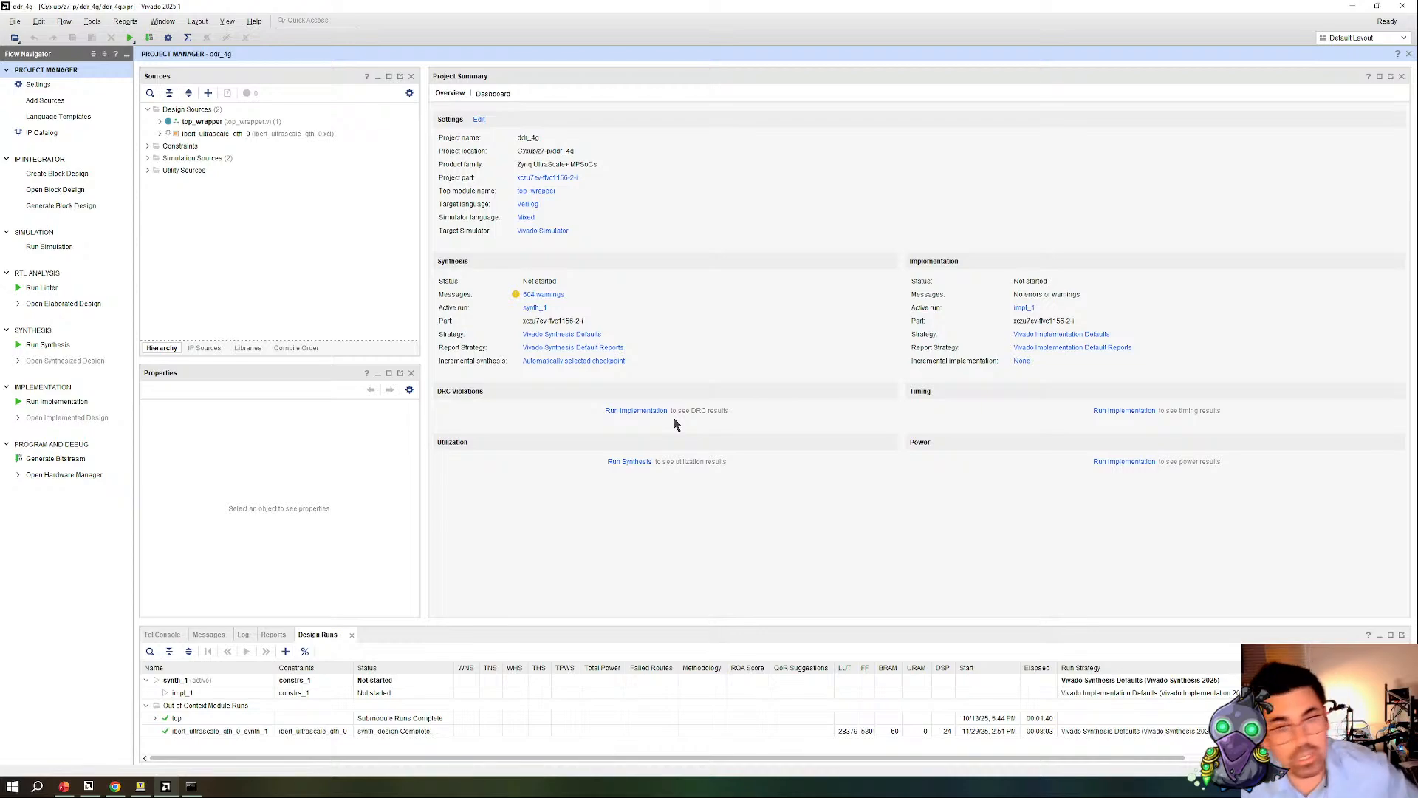
click(54, 189)
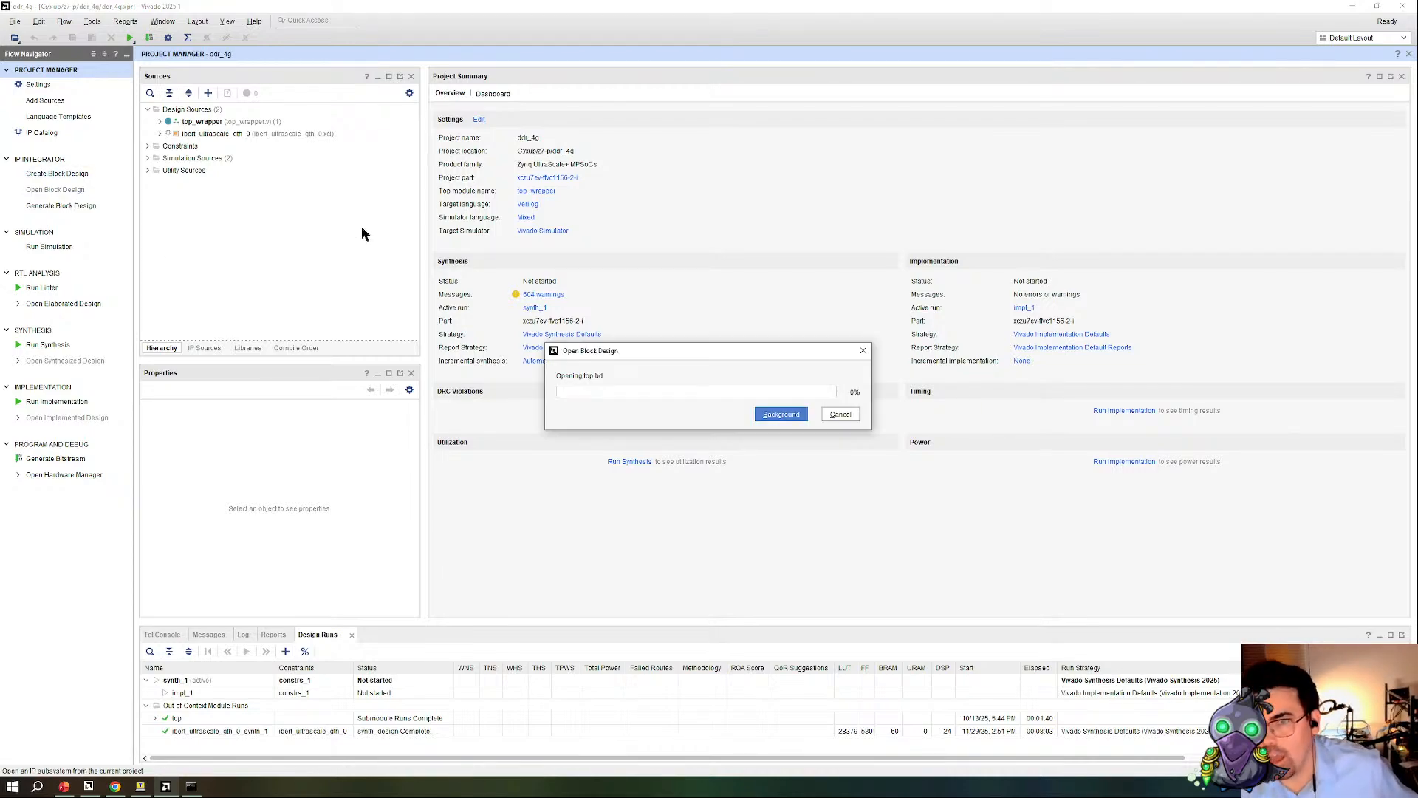
key(Return)
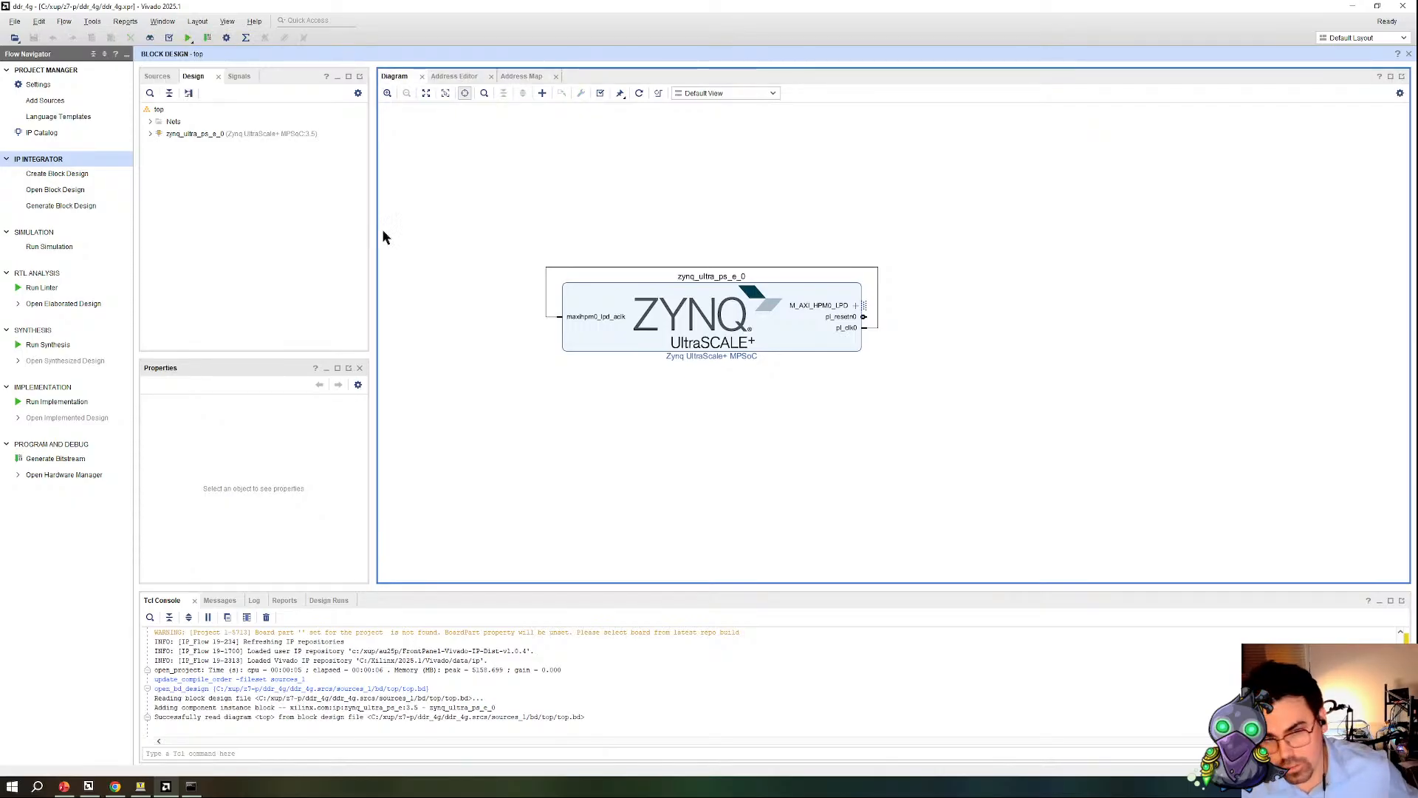
Step: In the Zynq UltraScale+ MPSoC's PS-PL configuration, enable the S_AXI_ACE and S_AXI_ACP slave interfaces
double_click(613, 353)
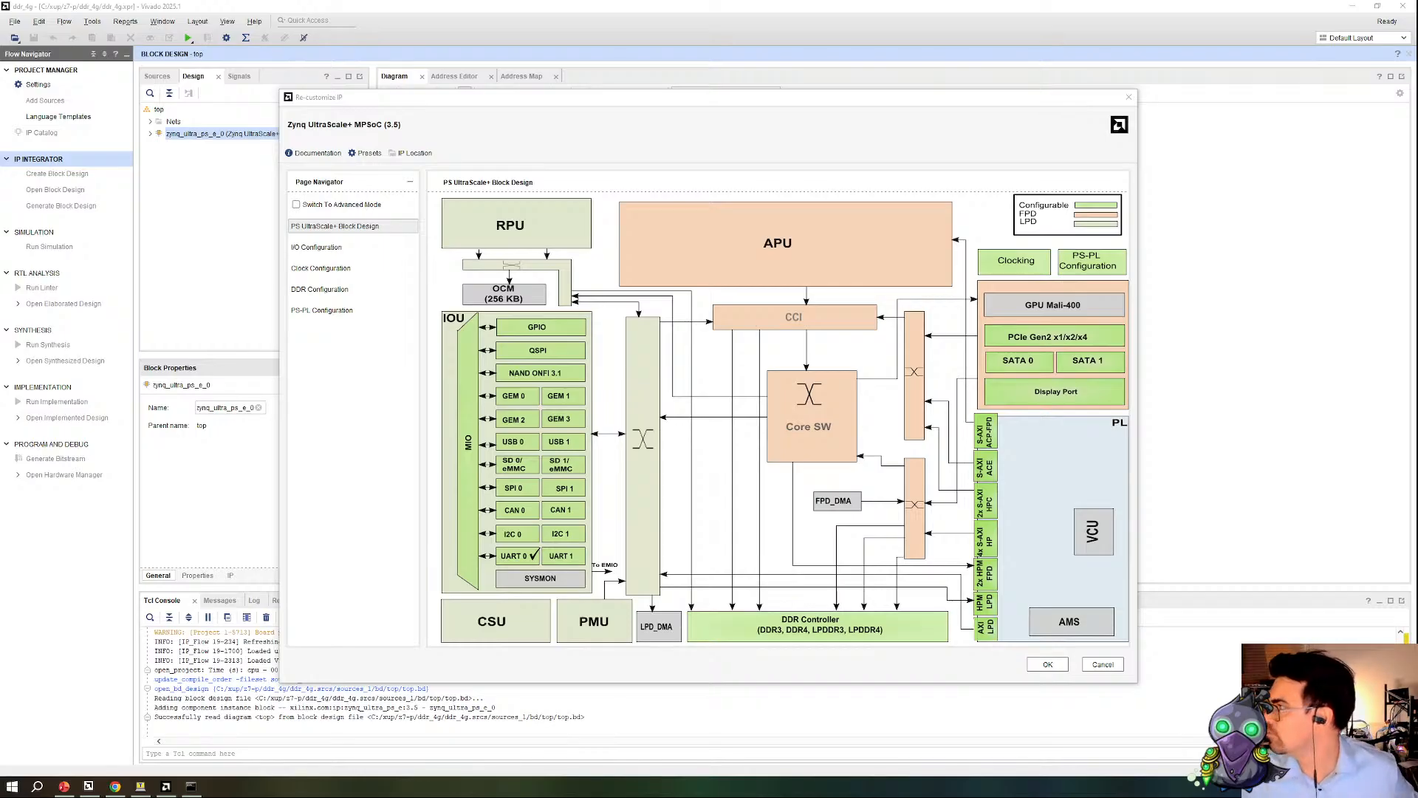
click(823, 461)
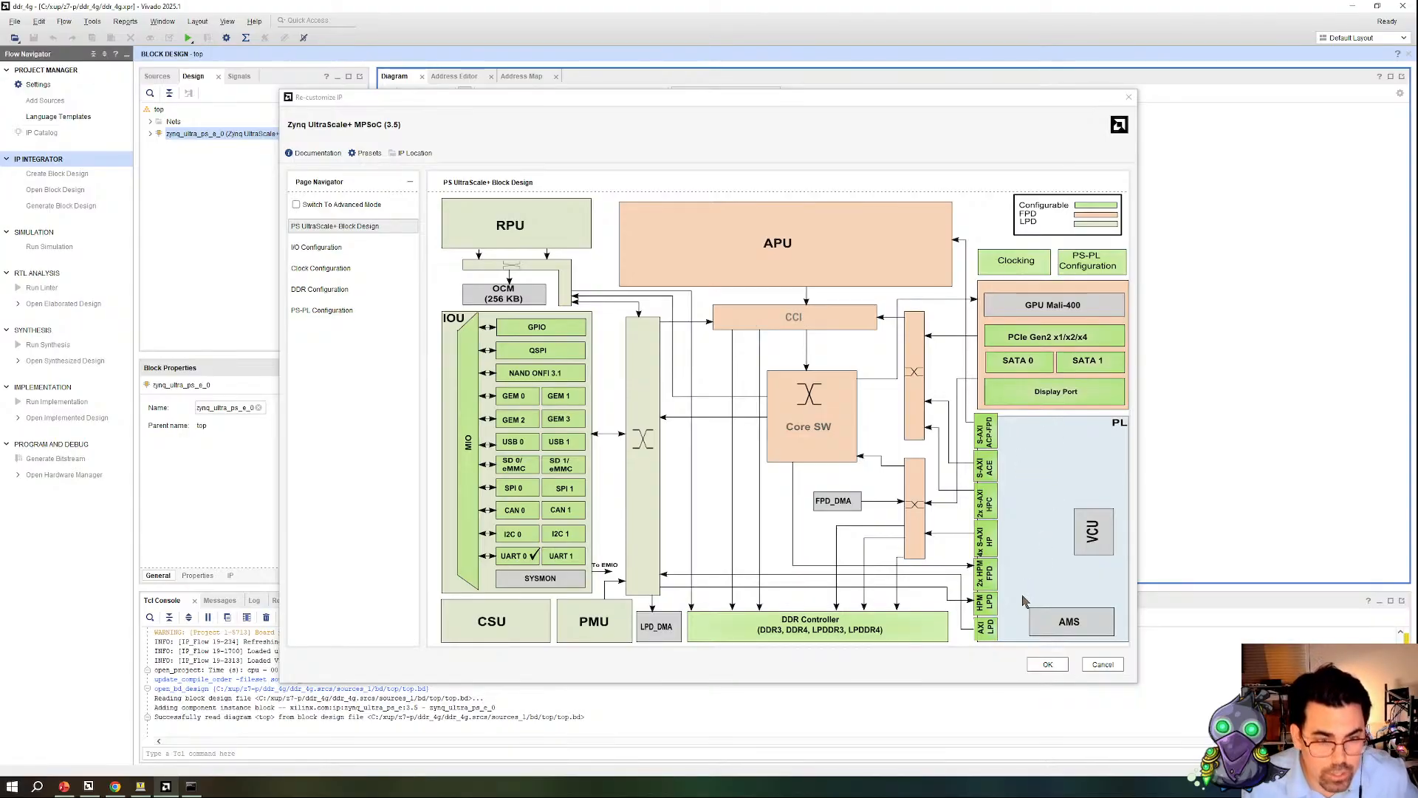
click(994, 447)
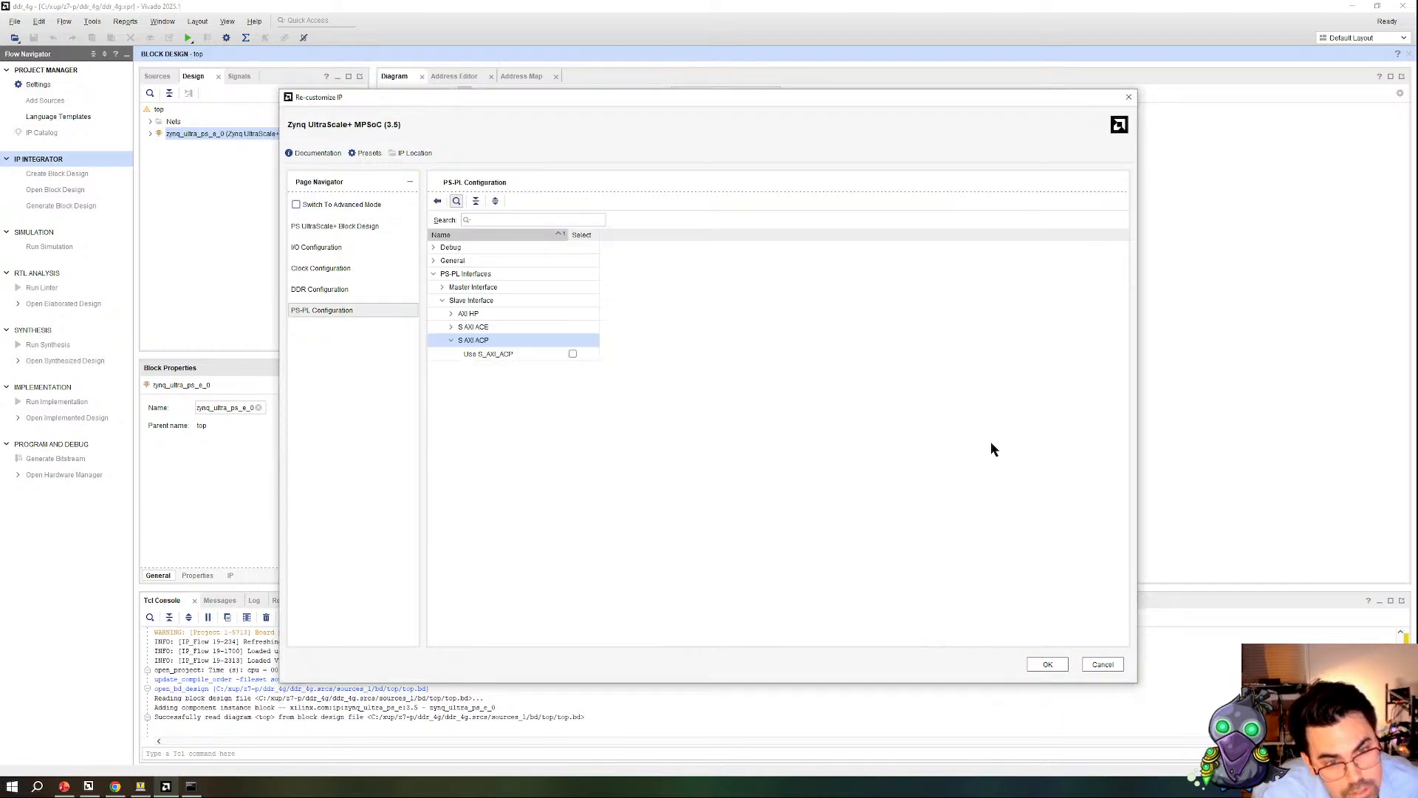
click(446, 327)
click(452, 328)
click(451, 354)
click(461, 355)
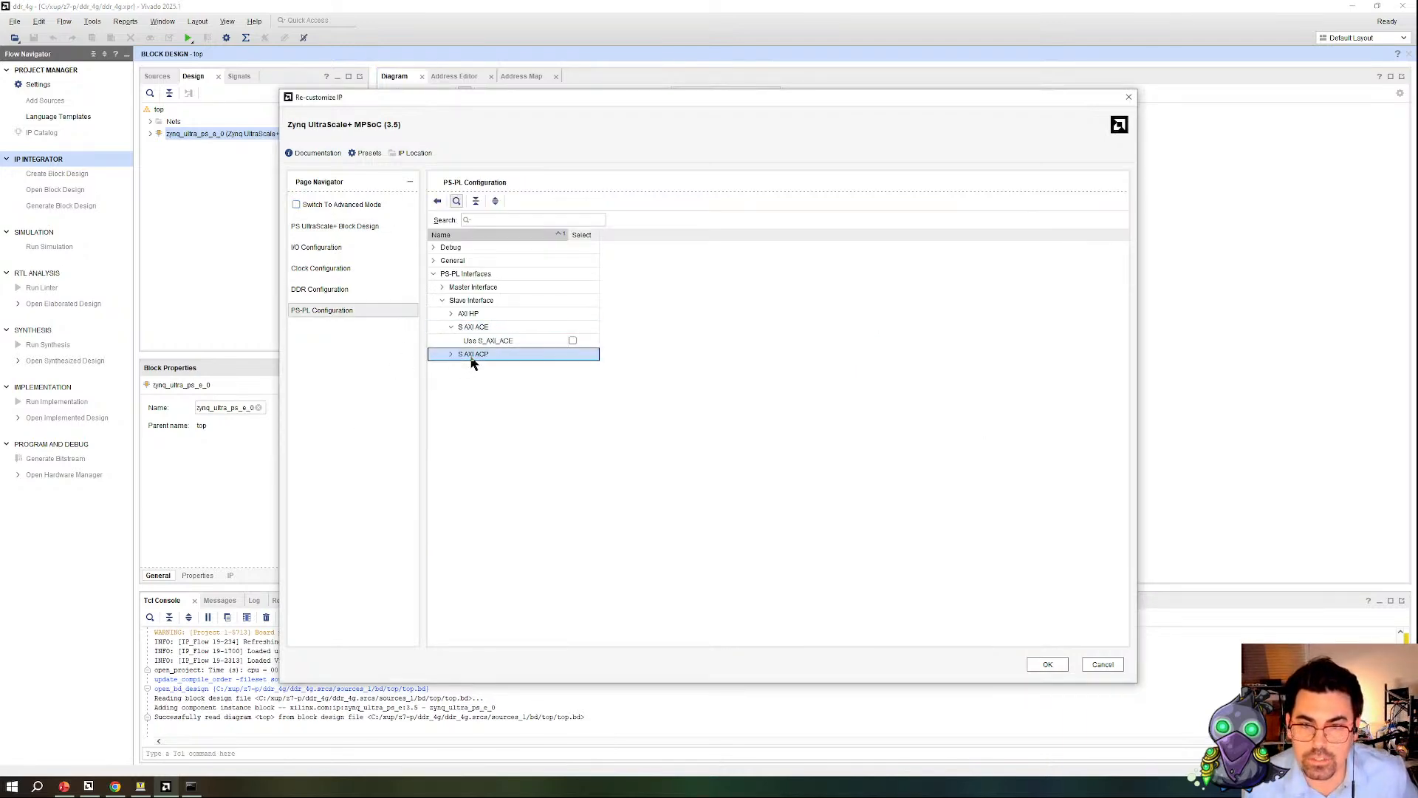
click(451, 353)
click(572, 341)
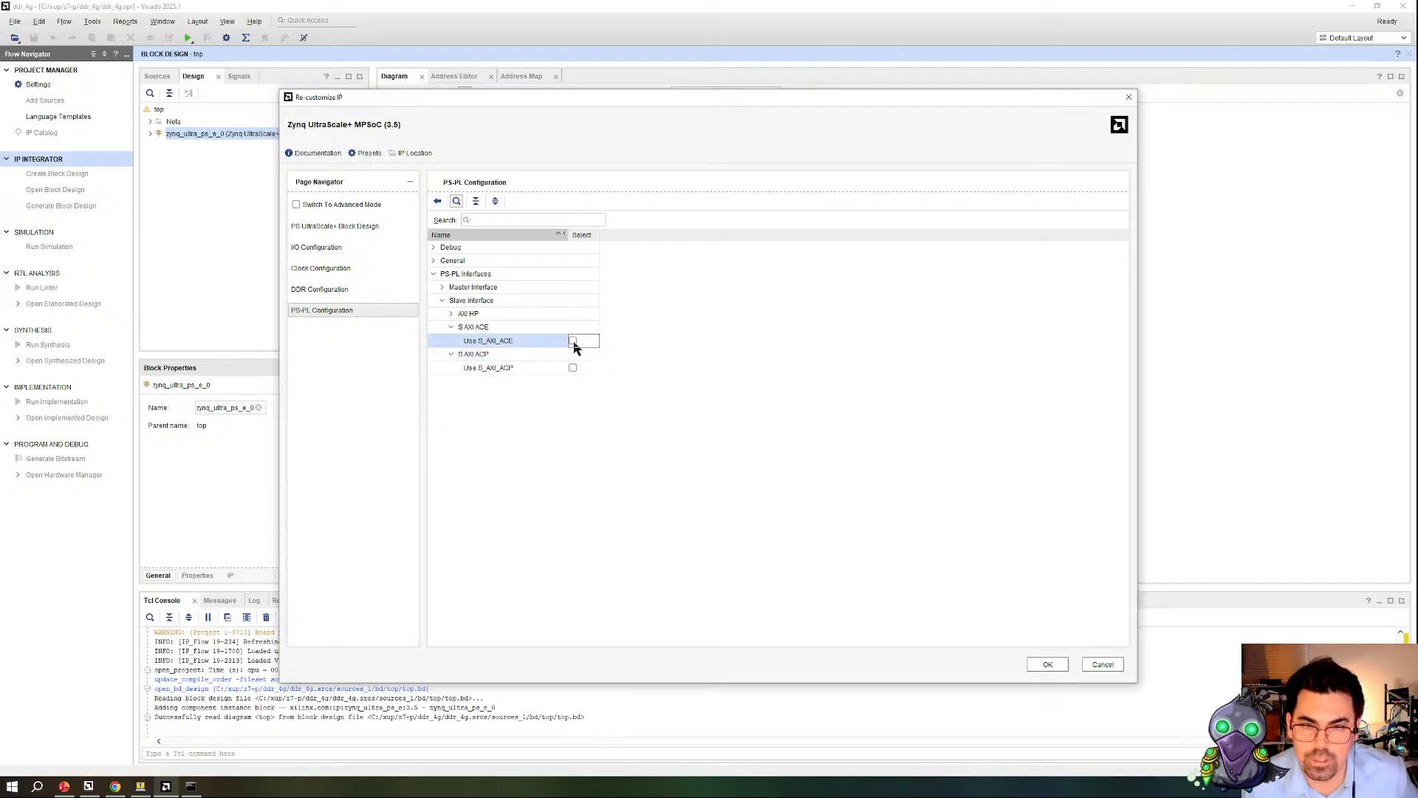
click(573, 367)
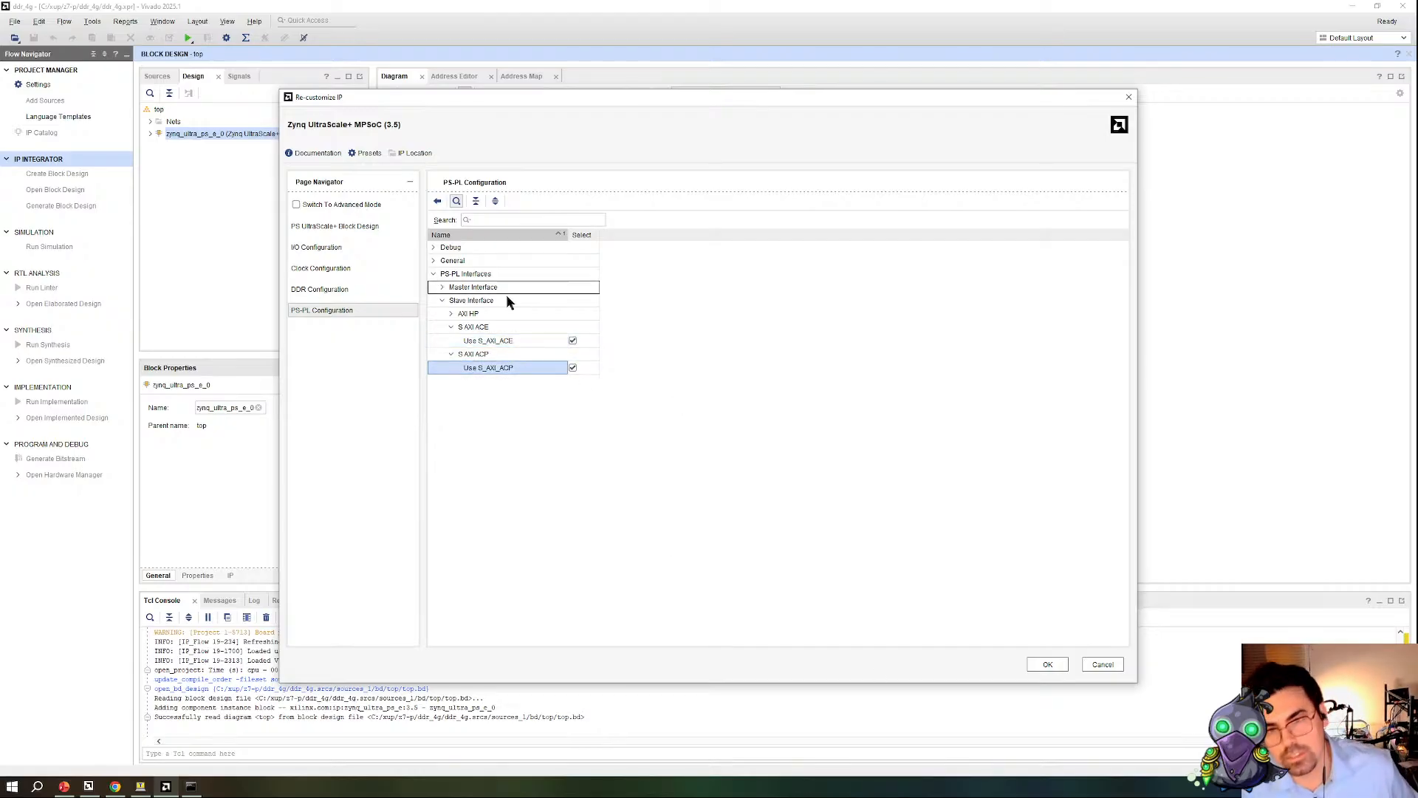
Step: Enable the AXI HPC0 FPD and AXI HPC1 FPD slave interfaces and apply the Zynq configuration
click(451, 313)
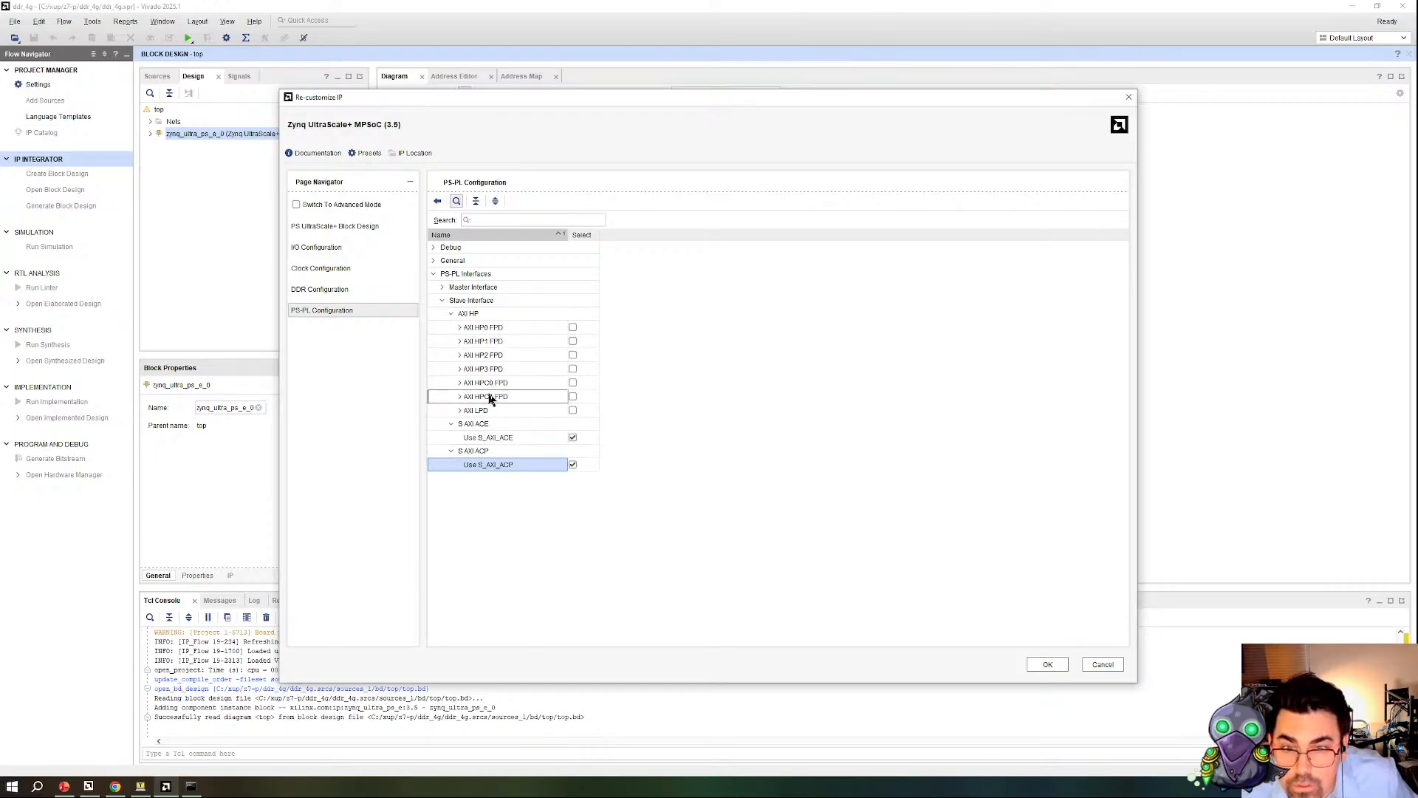
click(574, 383)
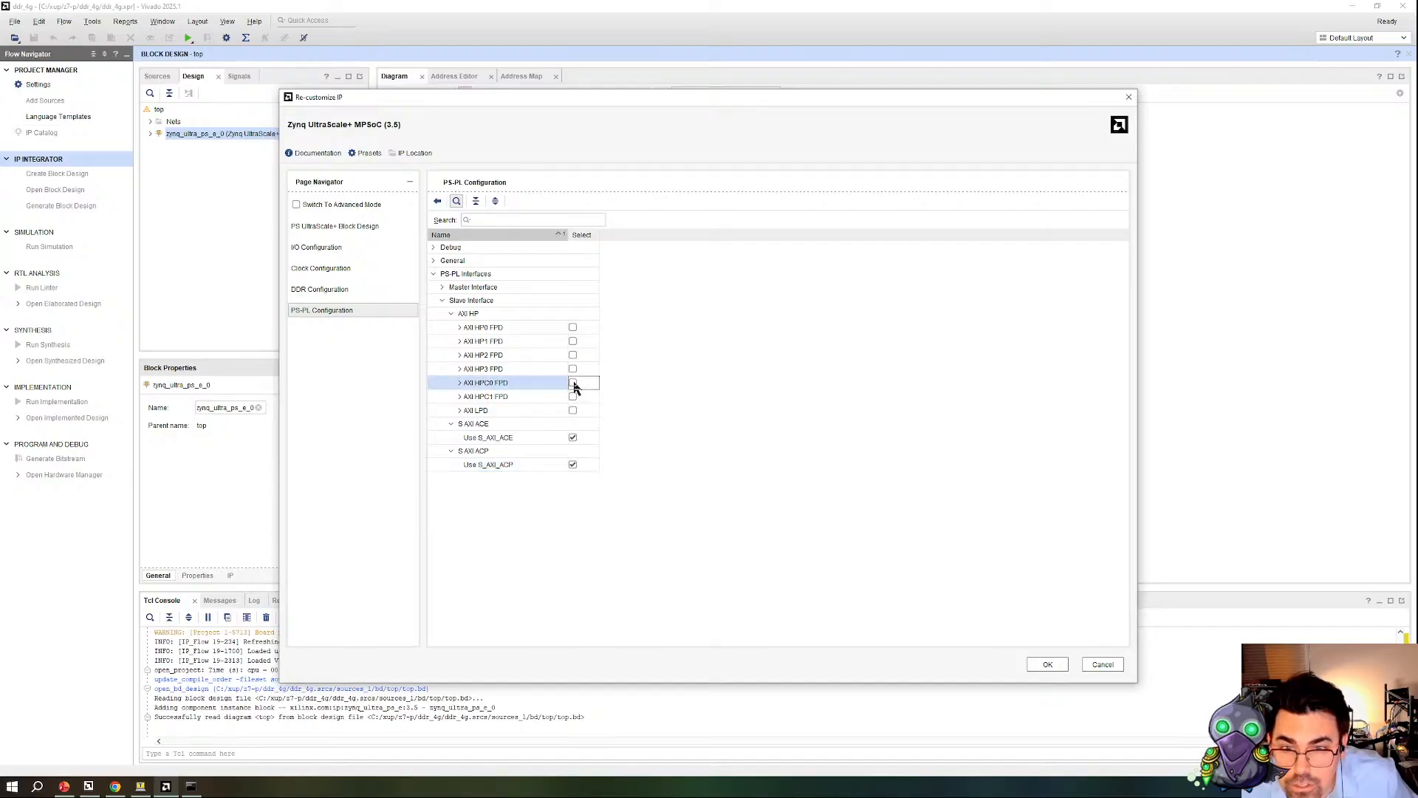
click(572, 397)
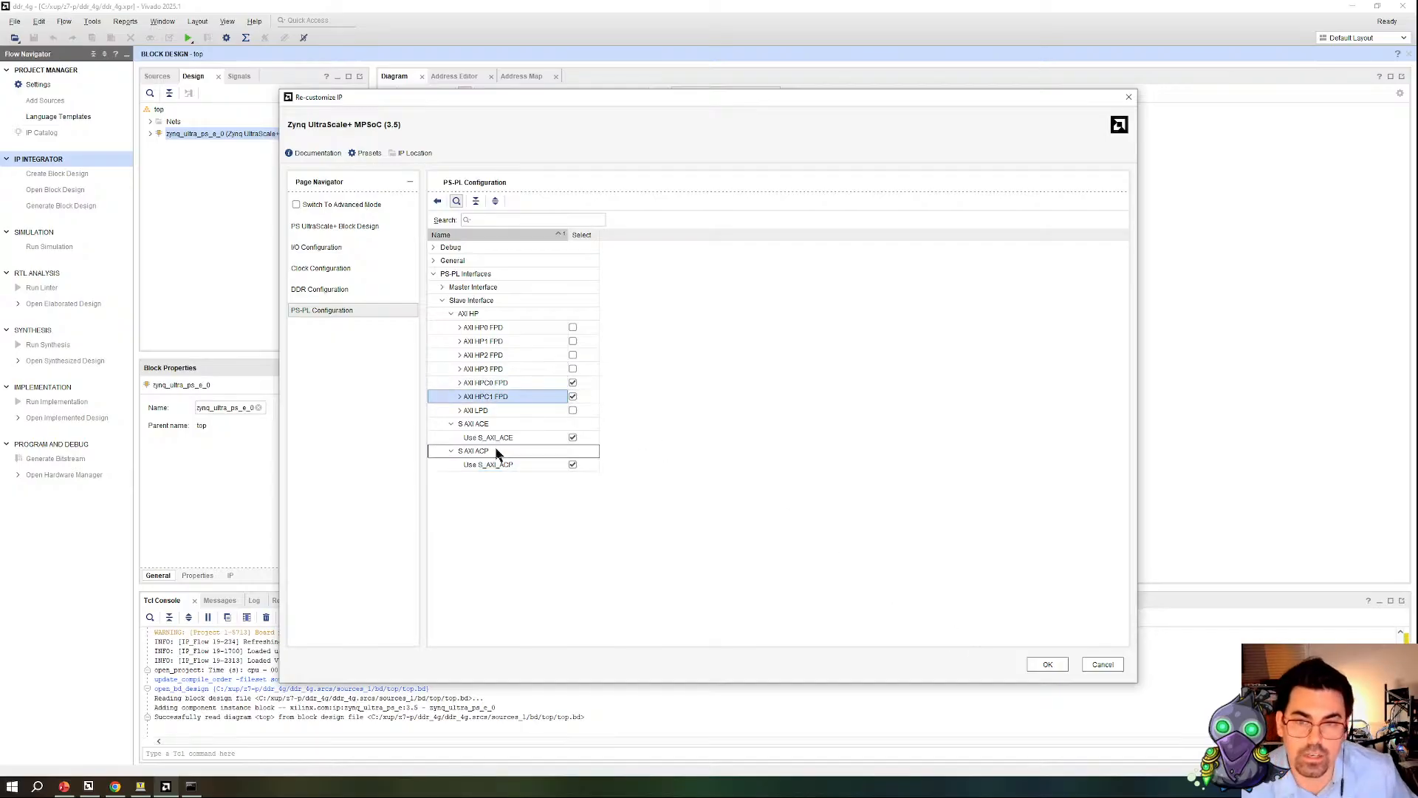
click(461, 397)
click(459, 384)
click(1048, 665)
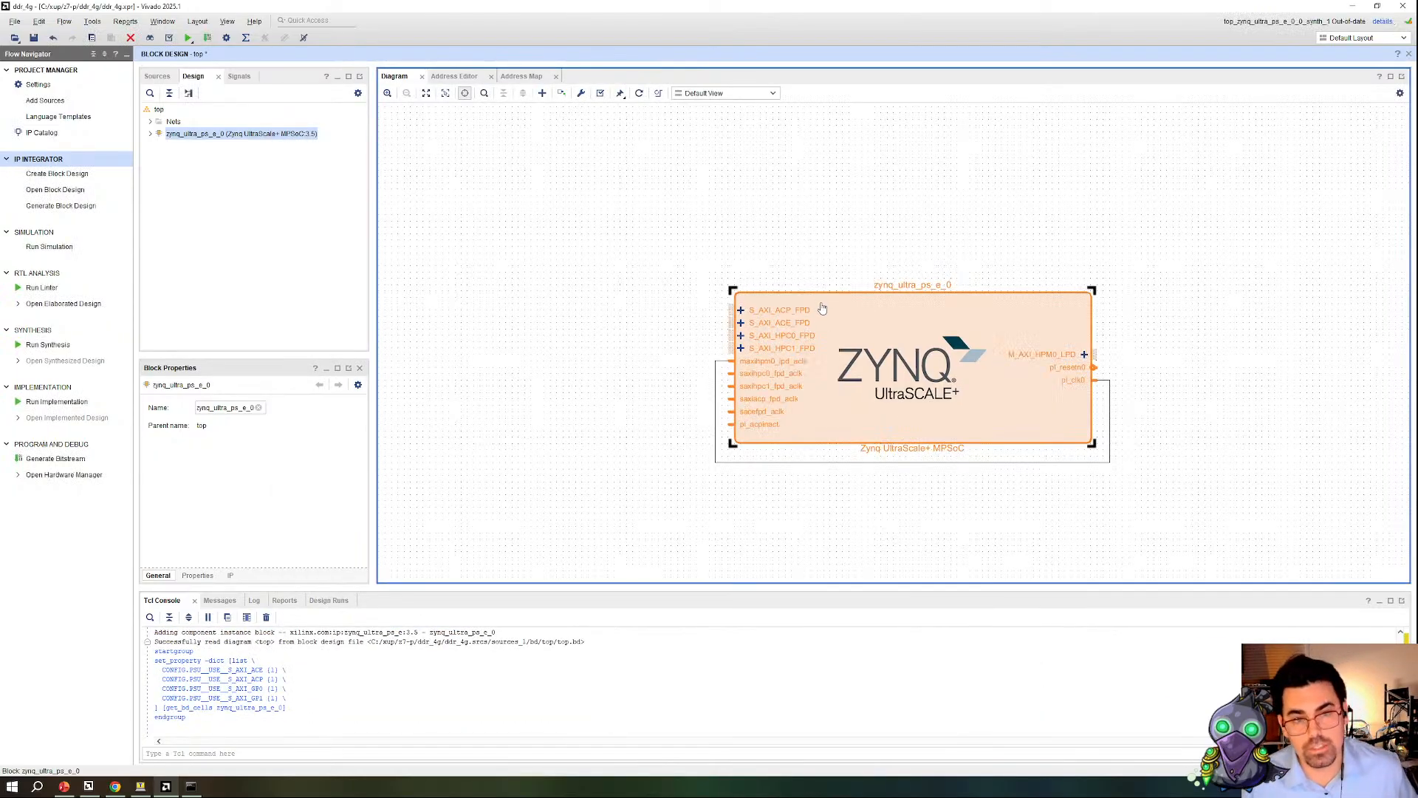
Step: Inspect the S_AXI_ACP_FPD interface properties and examine the design's address assignments in a maximized Address Editor
click(781, 313)
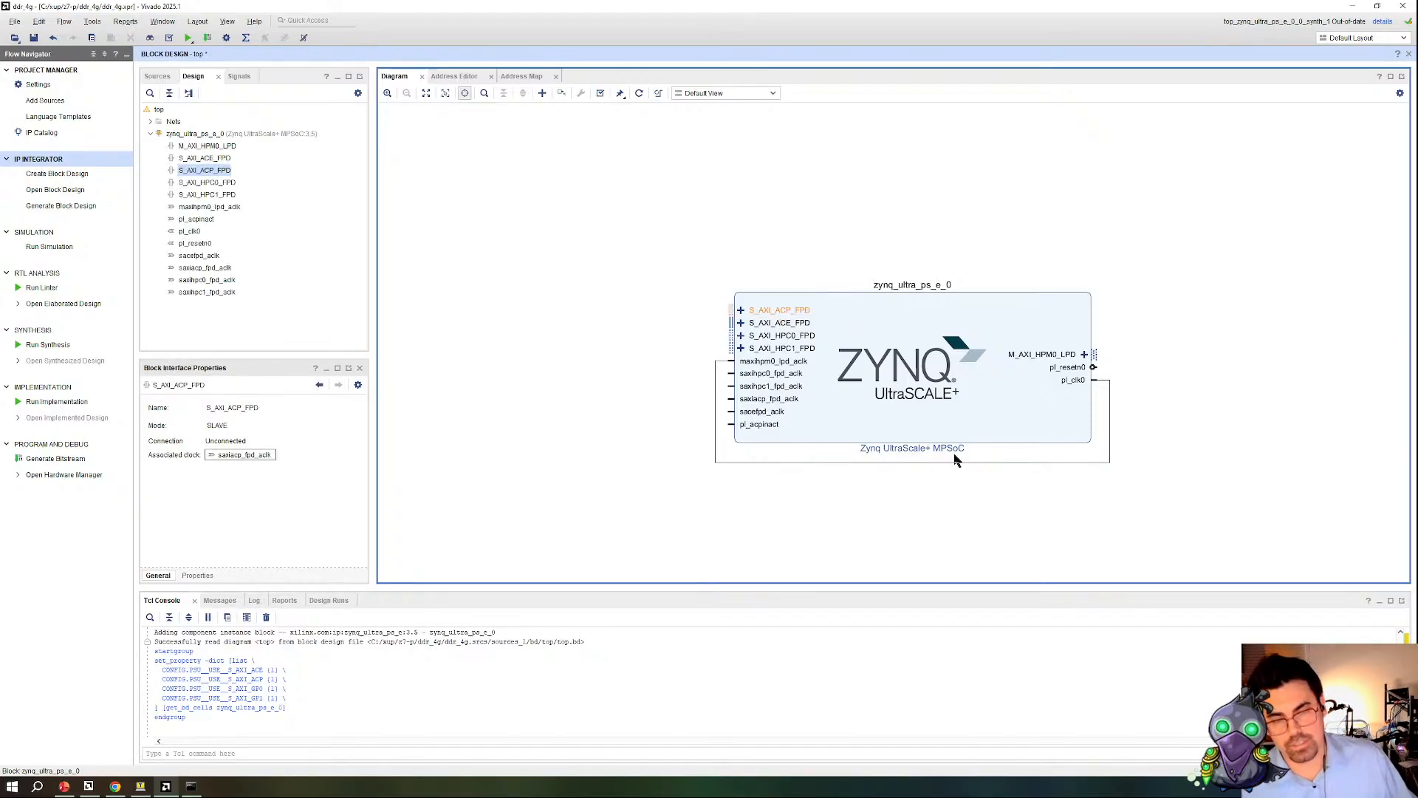
click(472, 76)
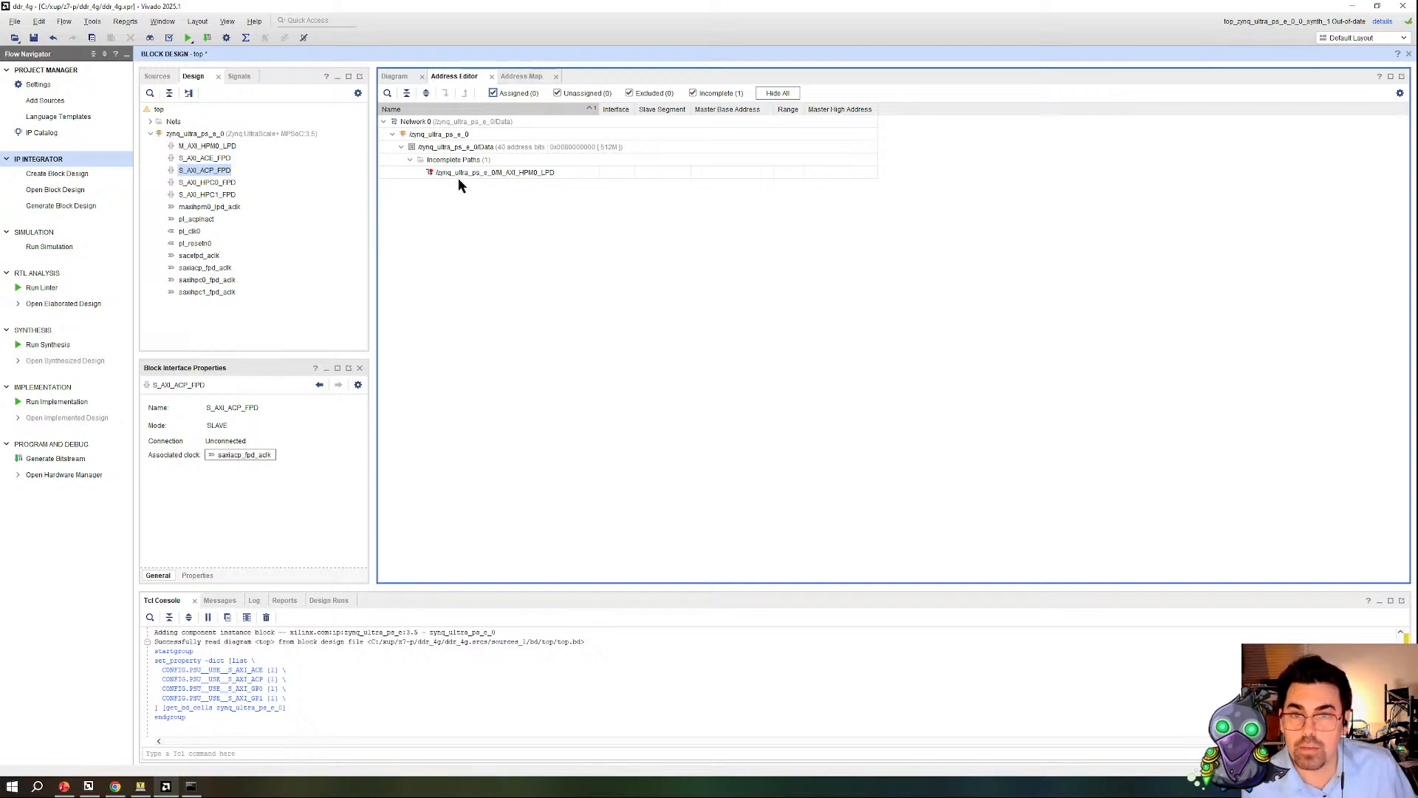
drag(443, 77, 411, 88)
double_click(407, 79)
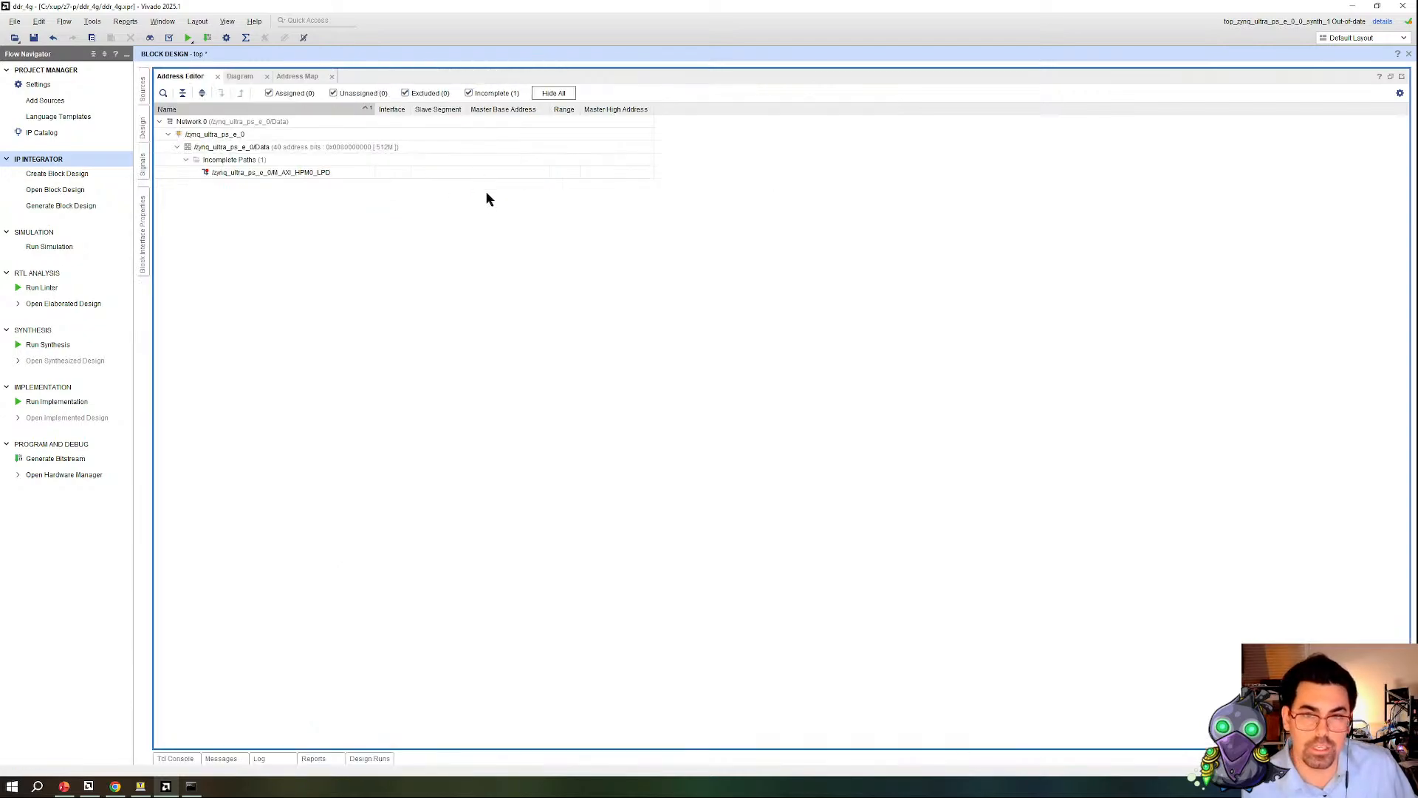
Step: Return to the block diagram, make it the first view, and highlight the S_AXI_ACP_FPD and S_AXI_HPC1_FPD interfaces
click(240, 77)
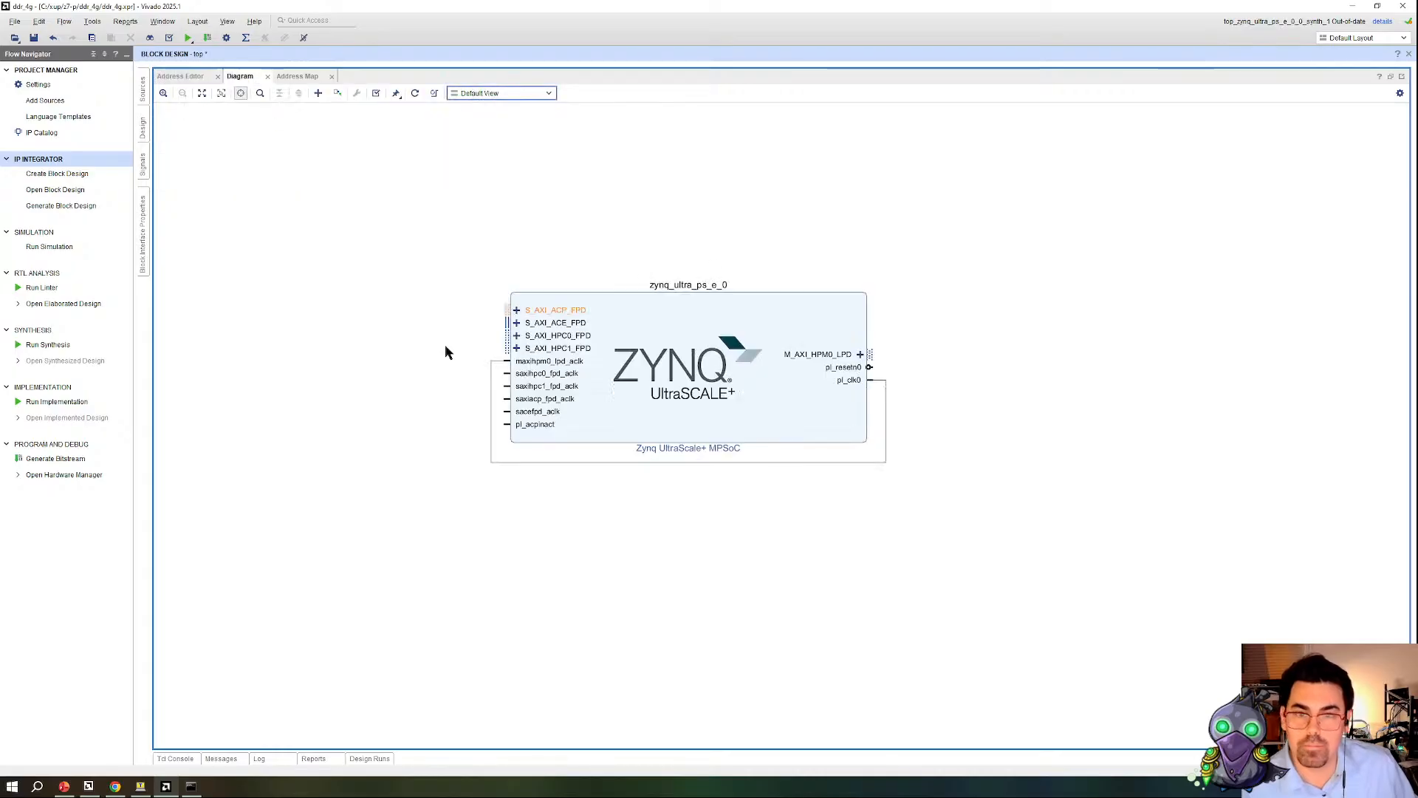
drag(242, 80, 164, 84)
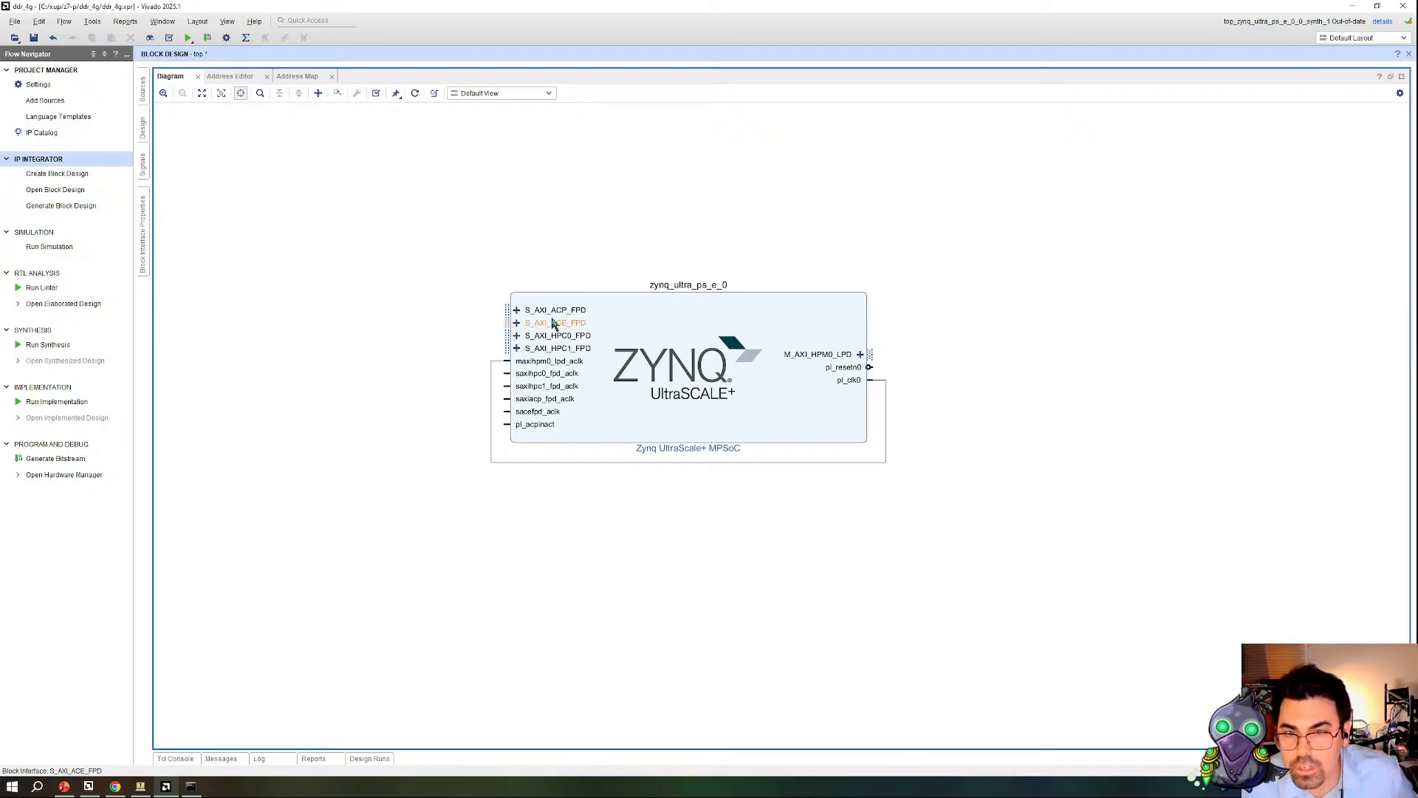
click(540, 311)
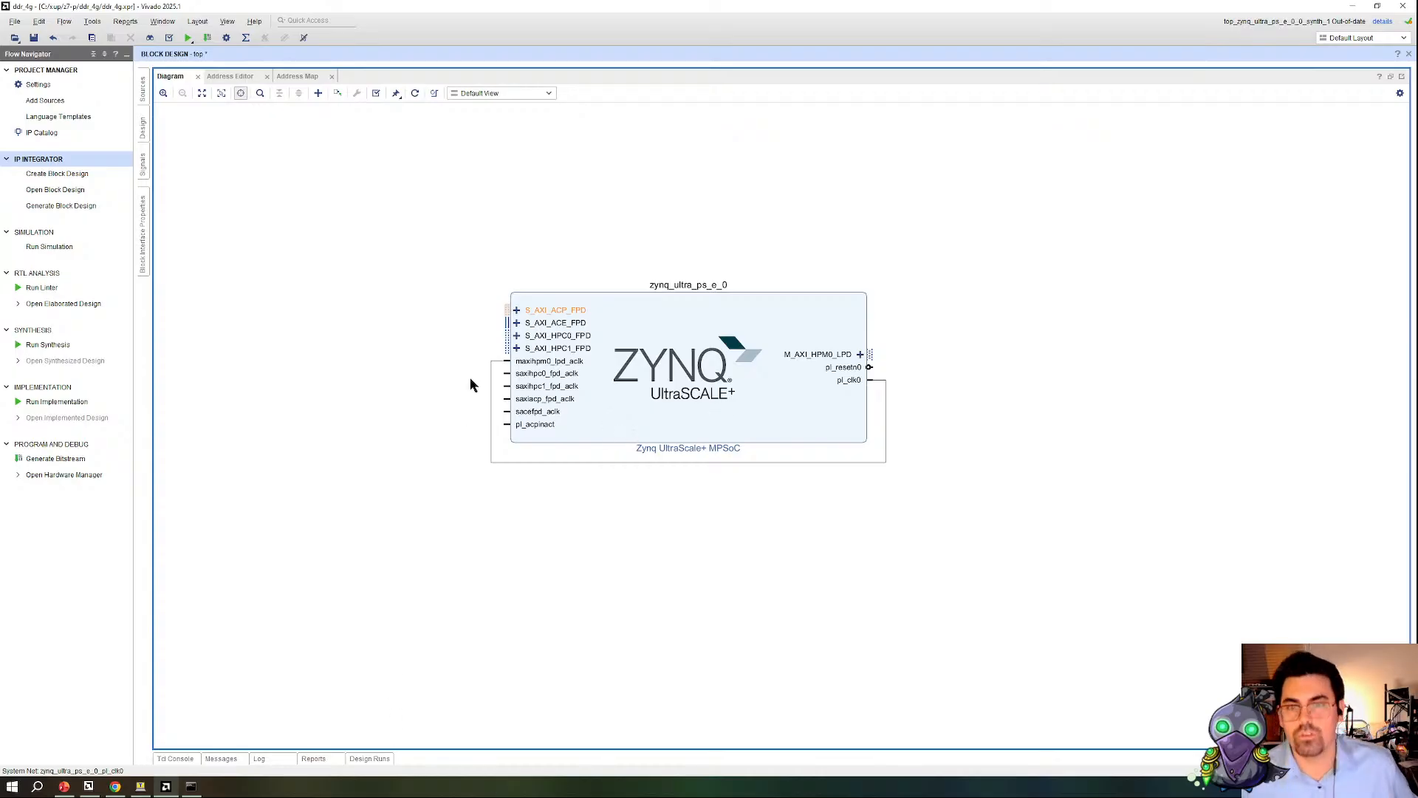
click(553, 350)
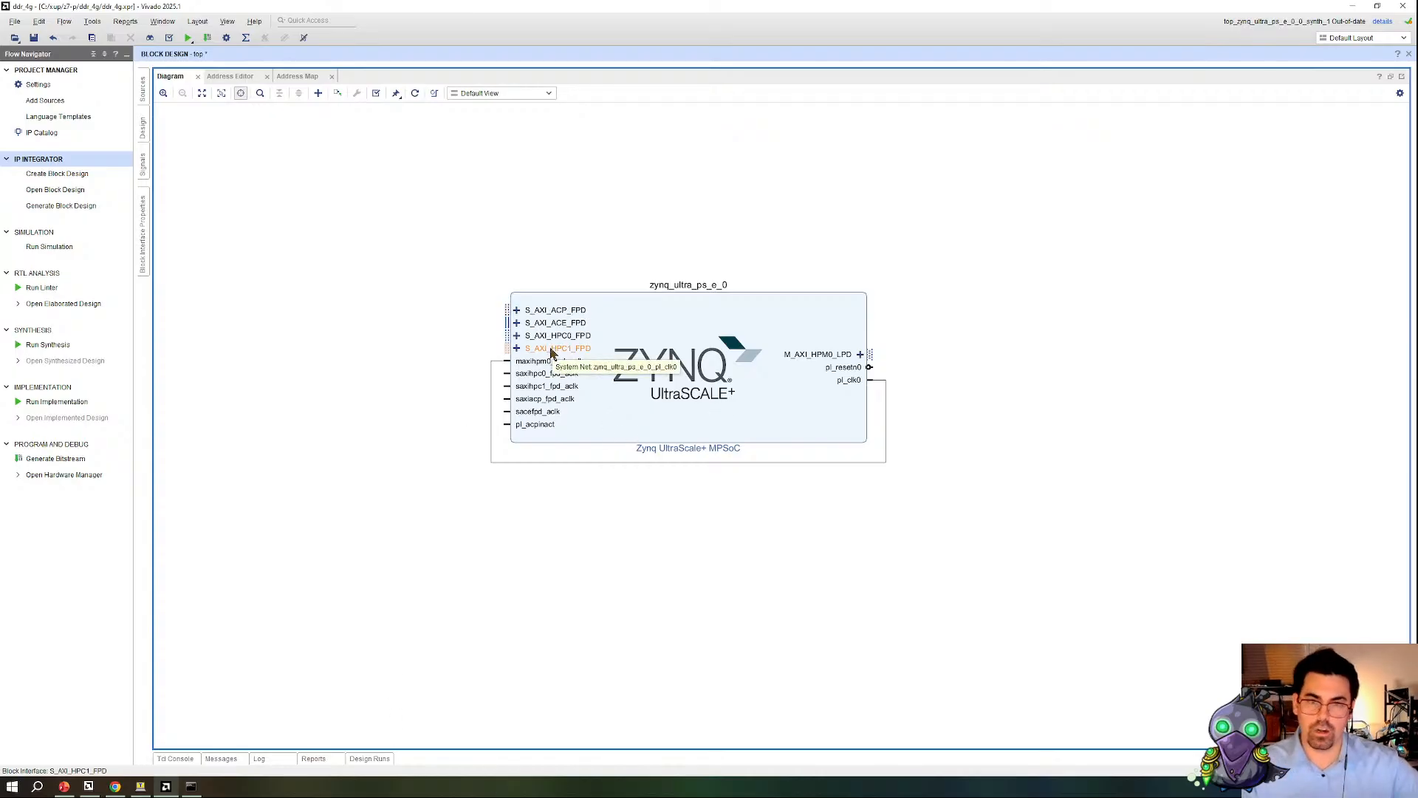
Step: Enable the Zynq block's AXI HP0 FPD slave interface with a data width of 128 and apply the configuration
double_click(681, 357)
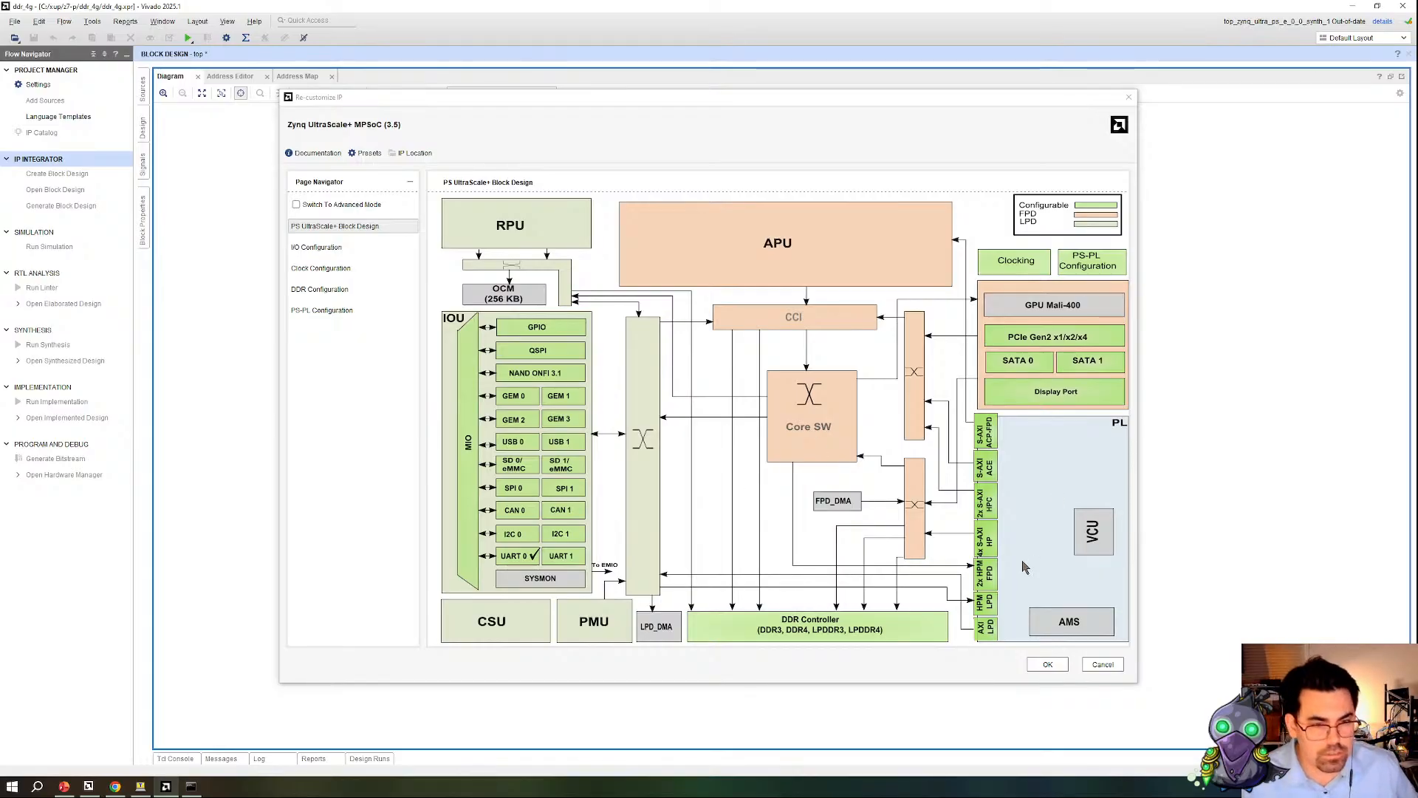
click(994, 551)
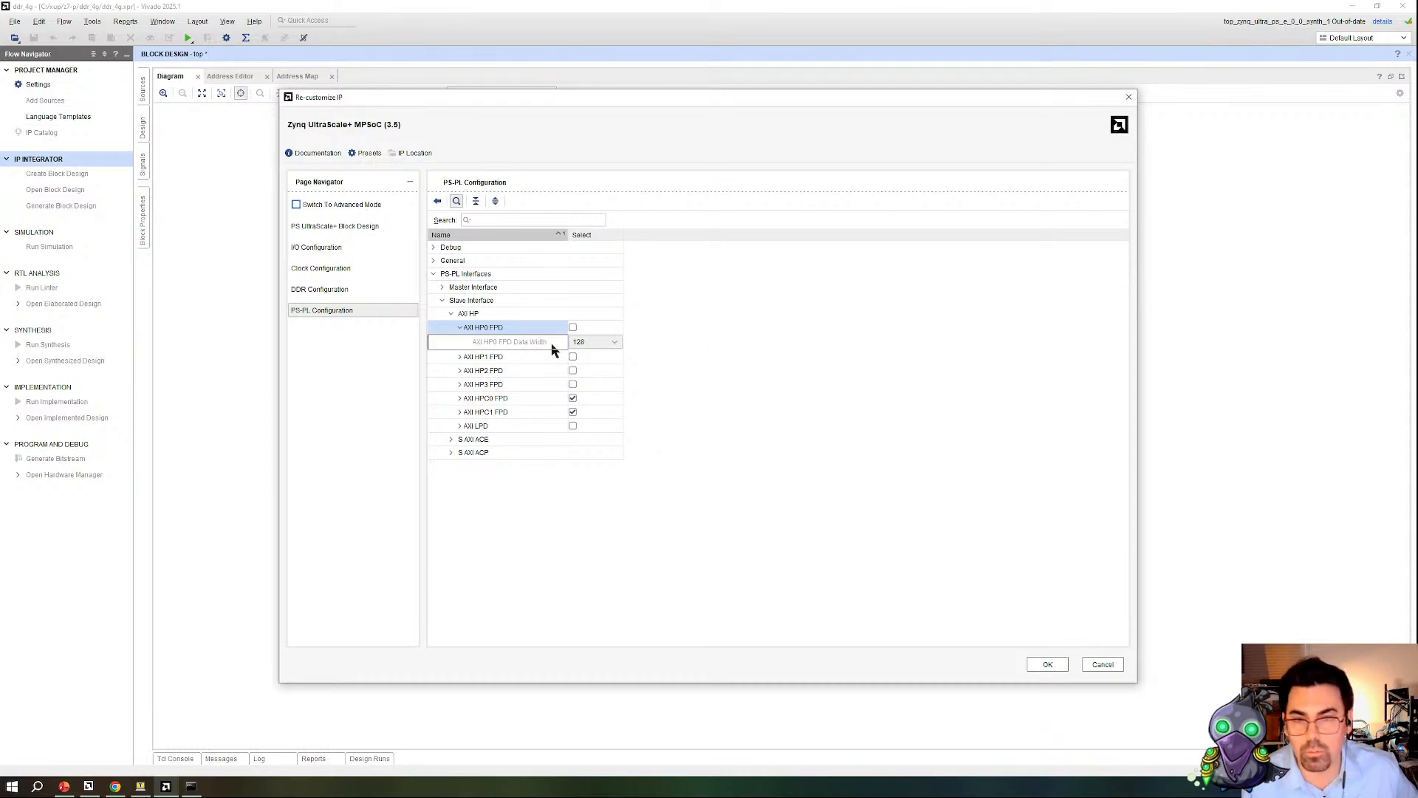
click(573, 328)
click(615, 343)
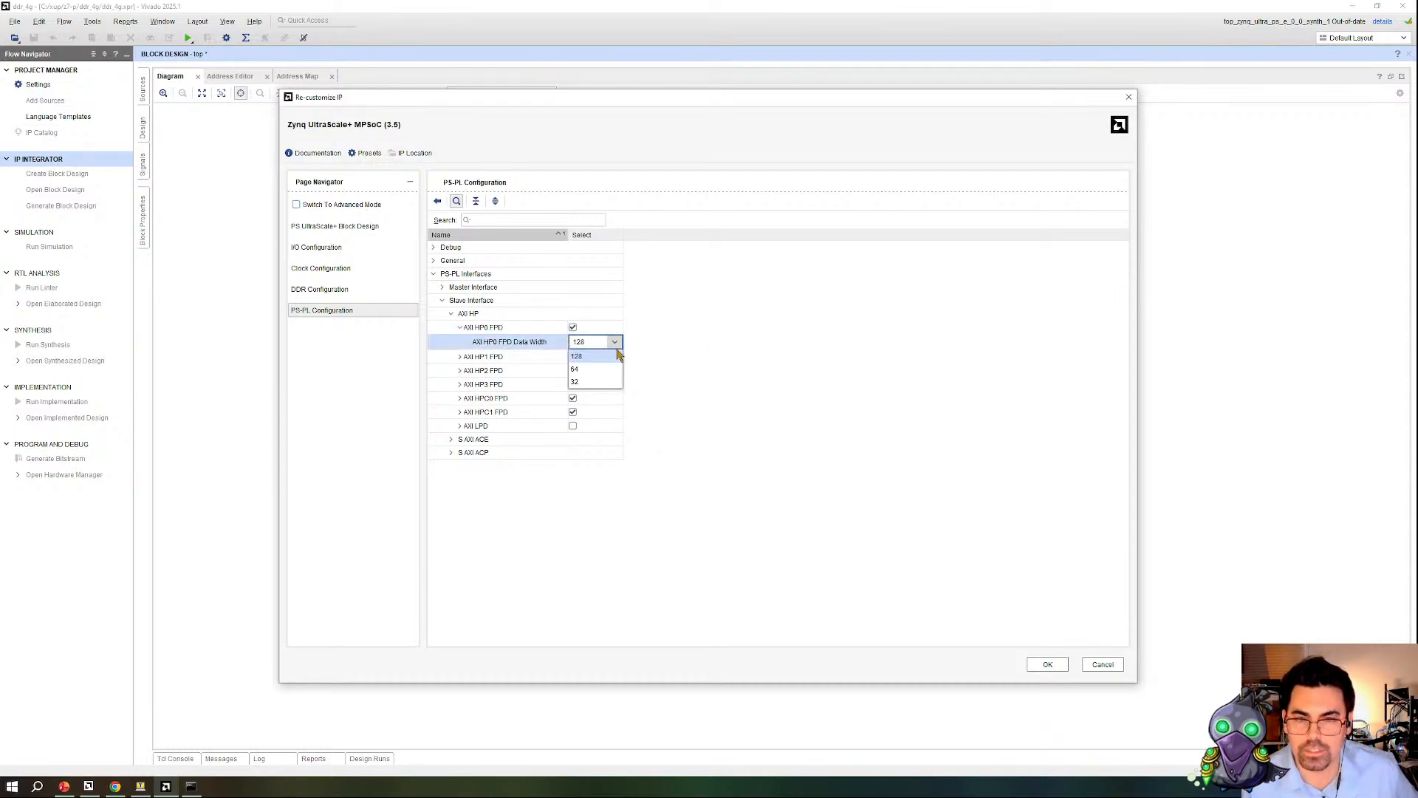
click(775, 307)
click(1048, 664)
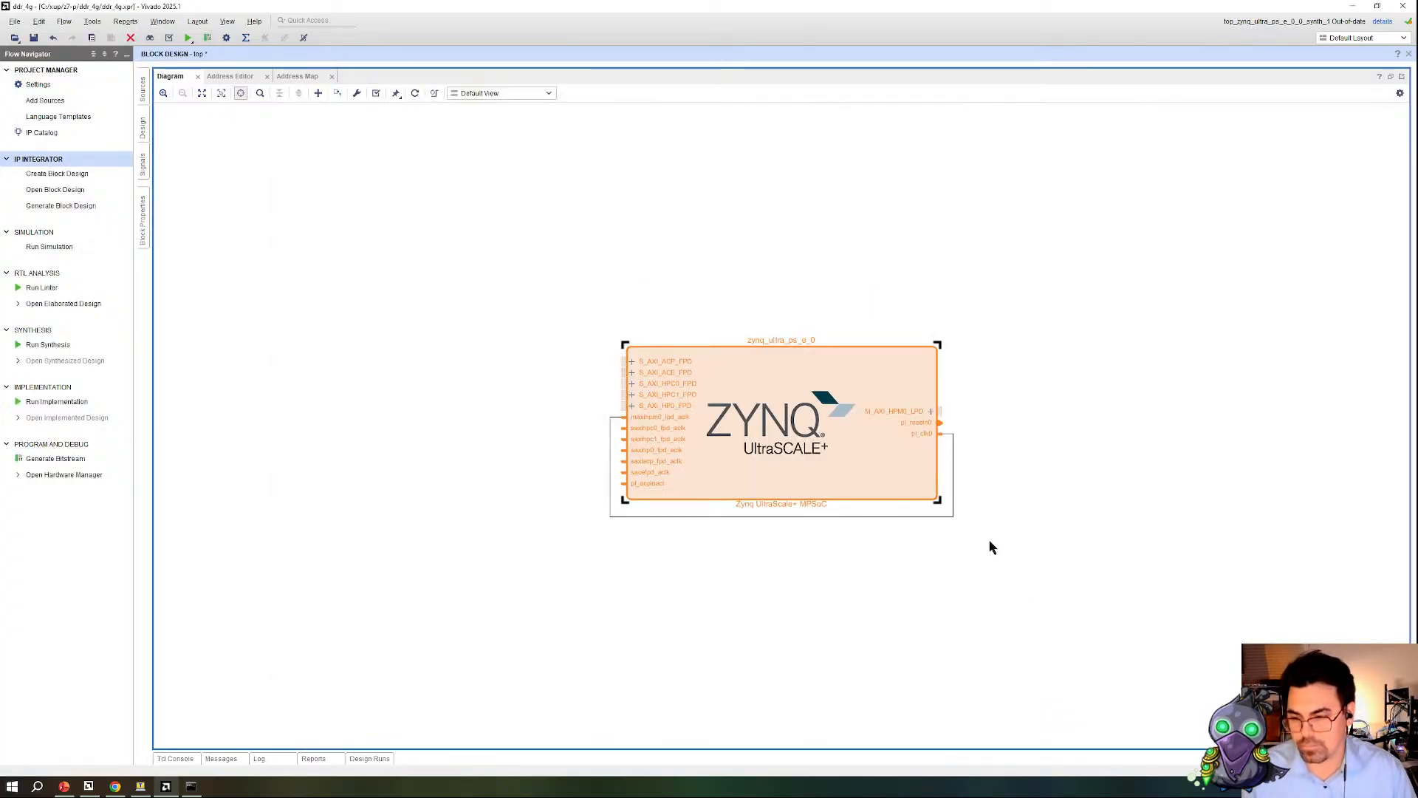
click(990, 547)
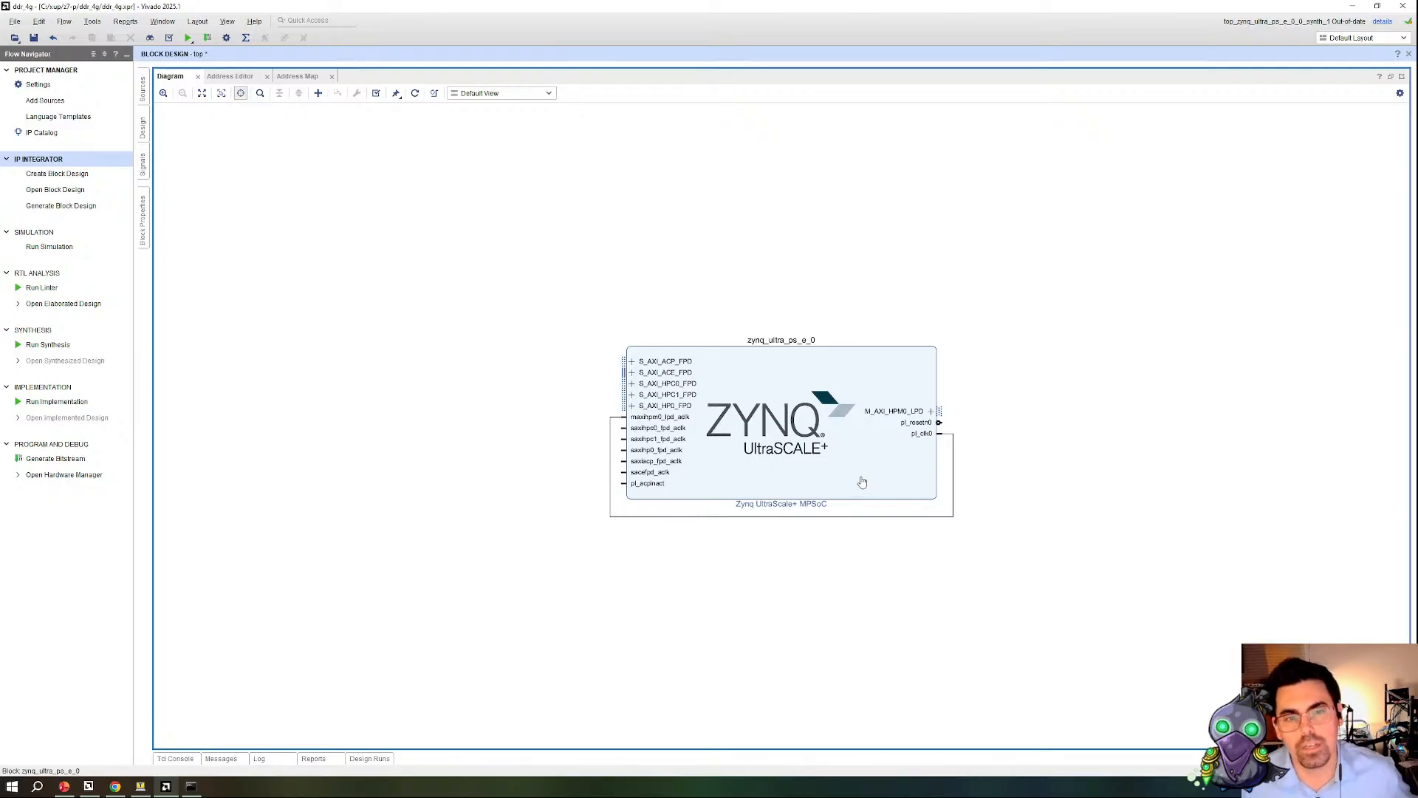
click(862, 483)
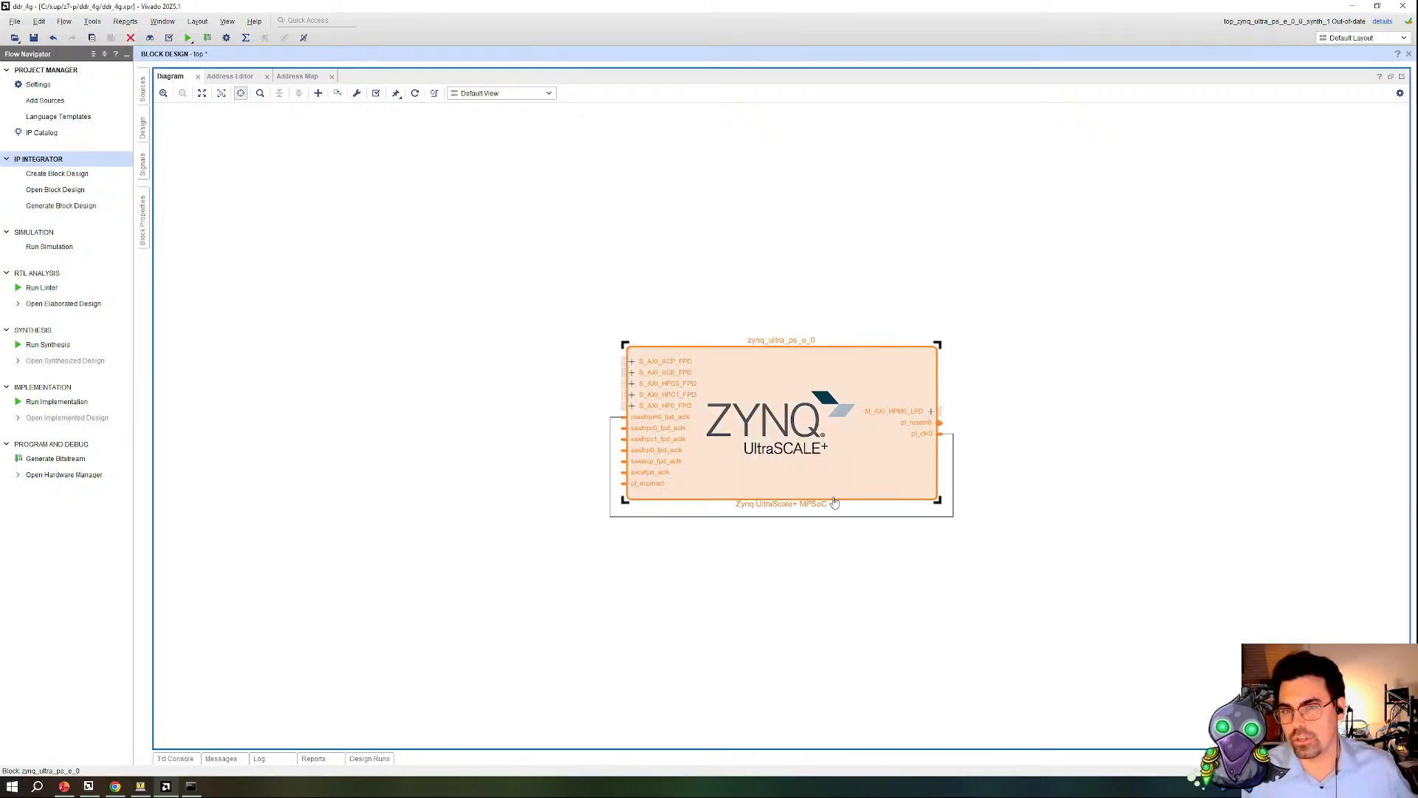
click(517, 243)
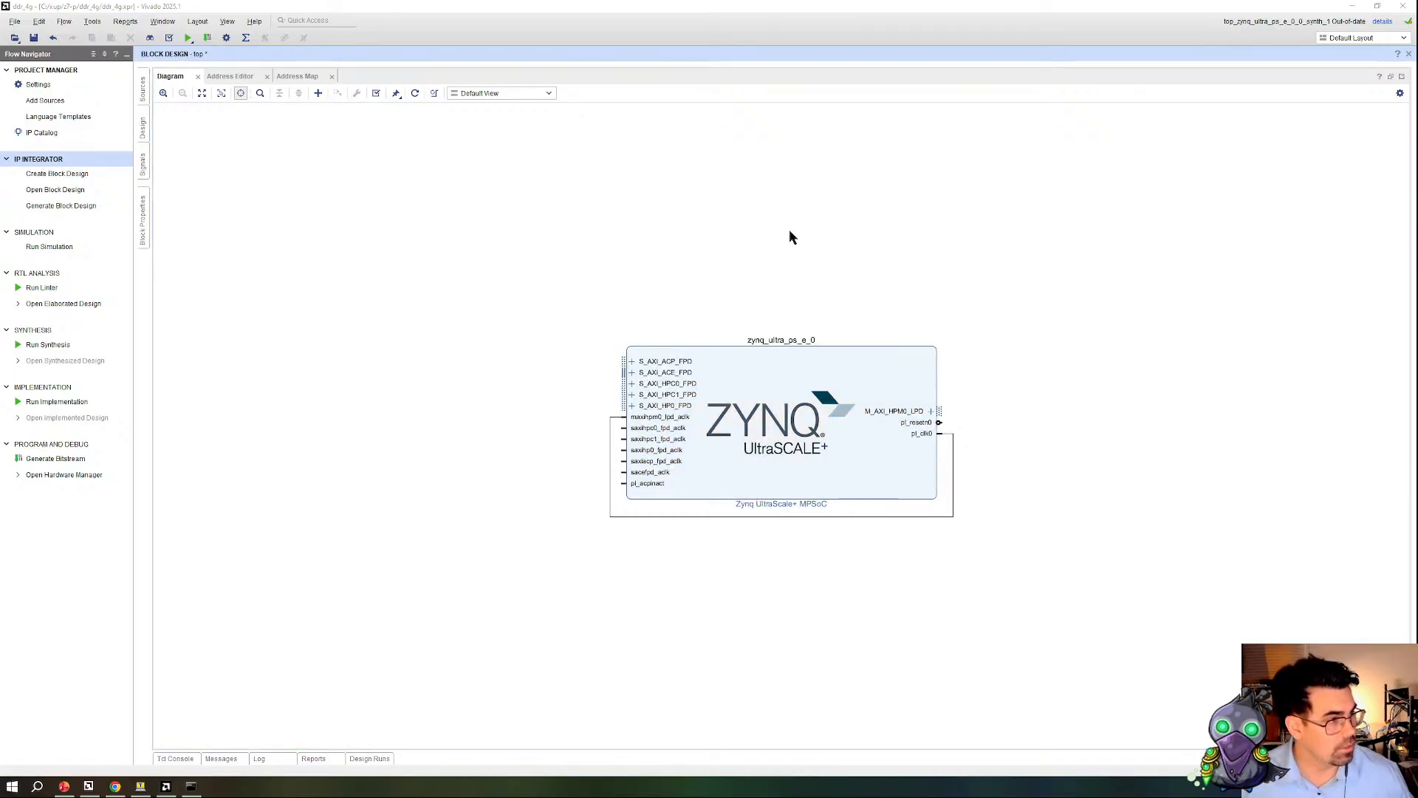
Step: Switch to the PowerPoint slide show on Spartan UltraScale+ Direct Memory Access
key(alt+Tab)
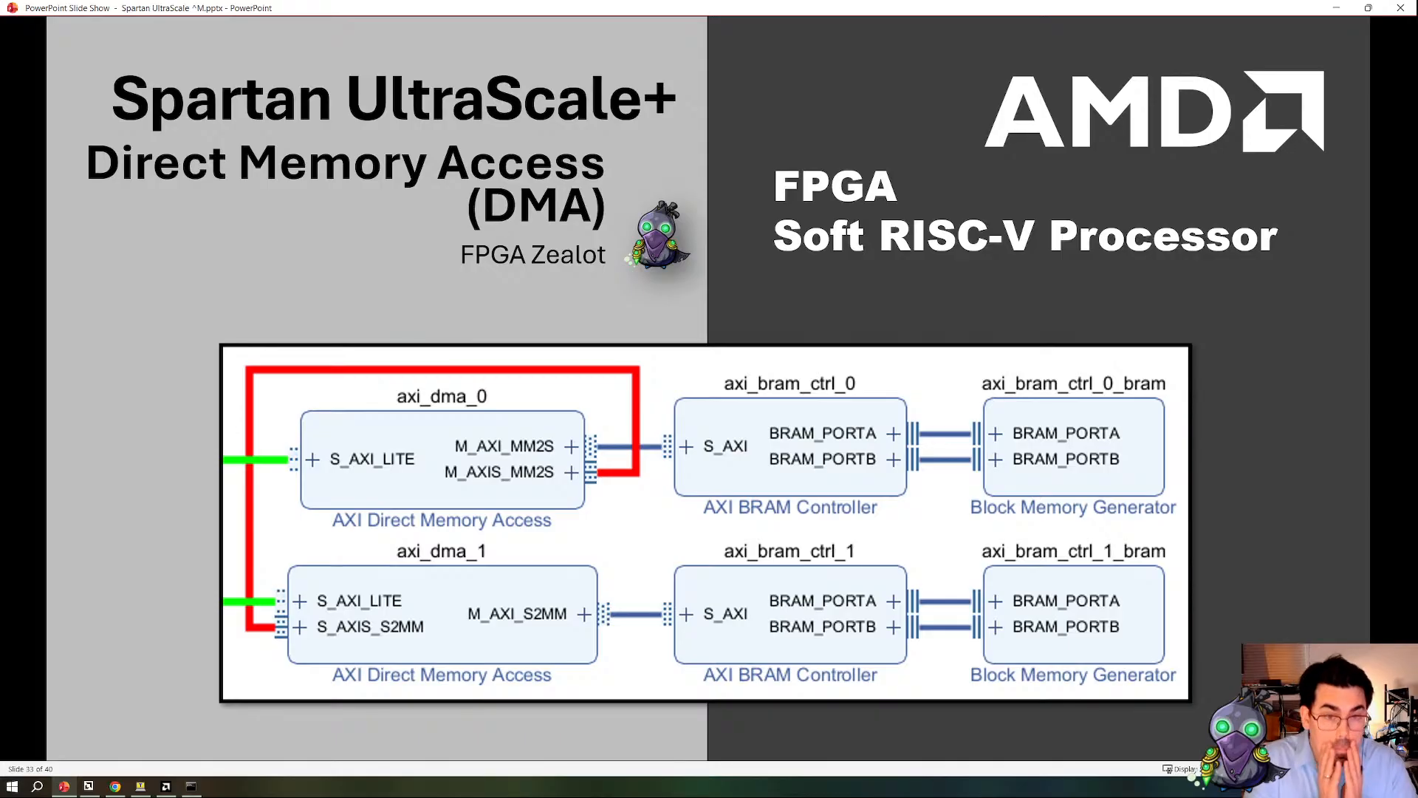